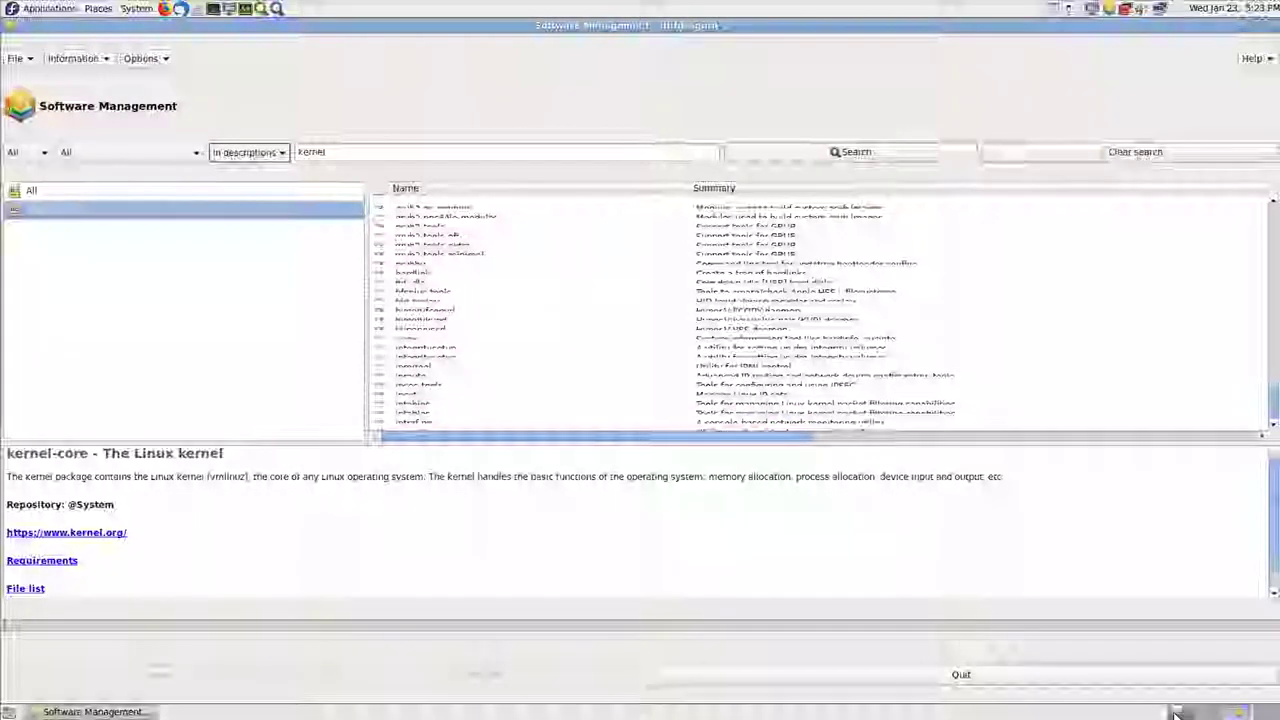
Run thunar from the MATE Terminal root prompt to open a root file manager on /home/don
click(1176, 714)
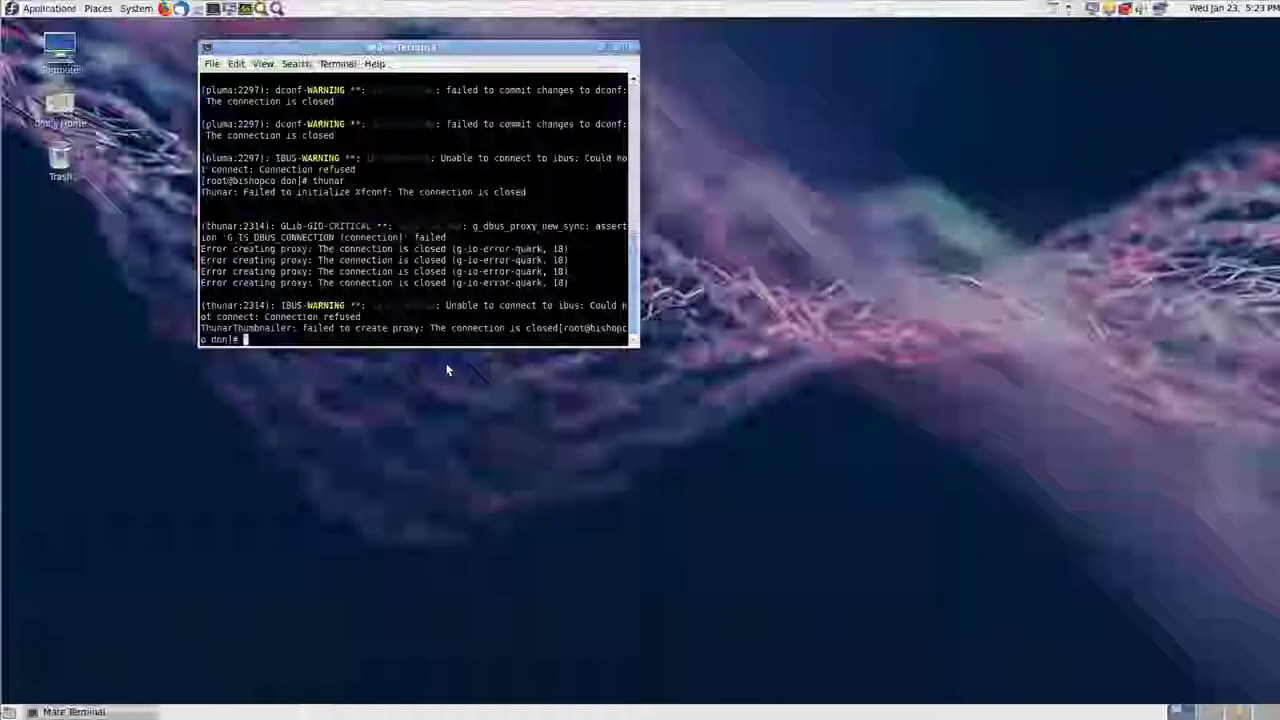
text(thunar)
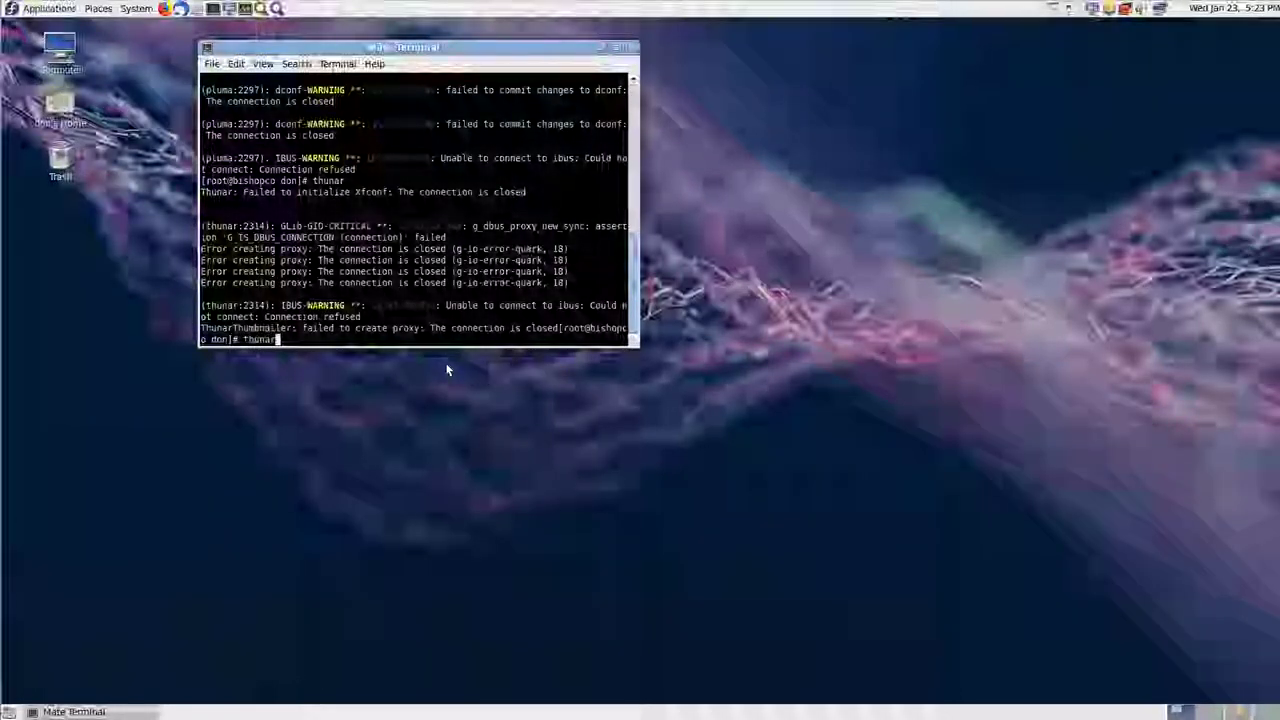
key(Return)
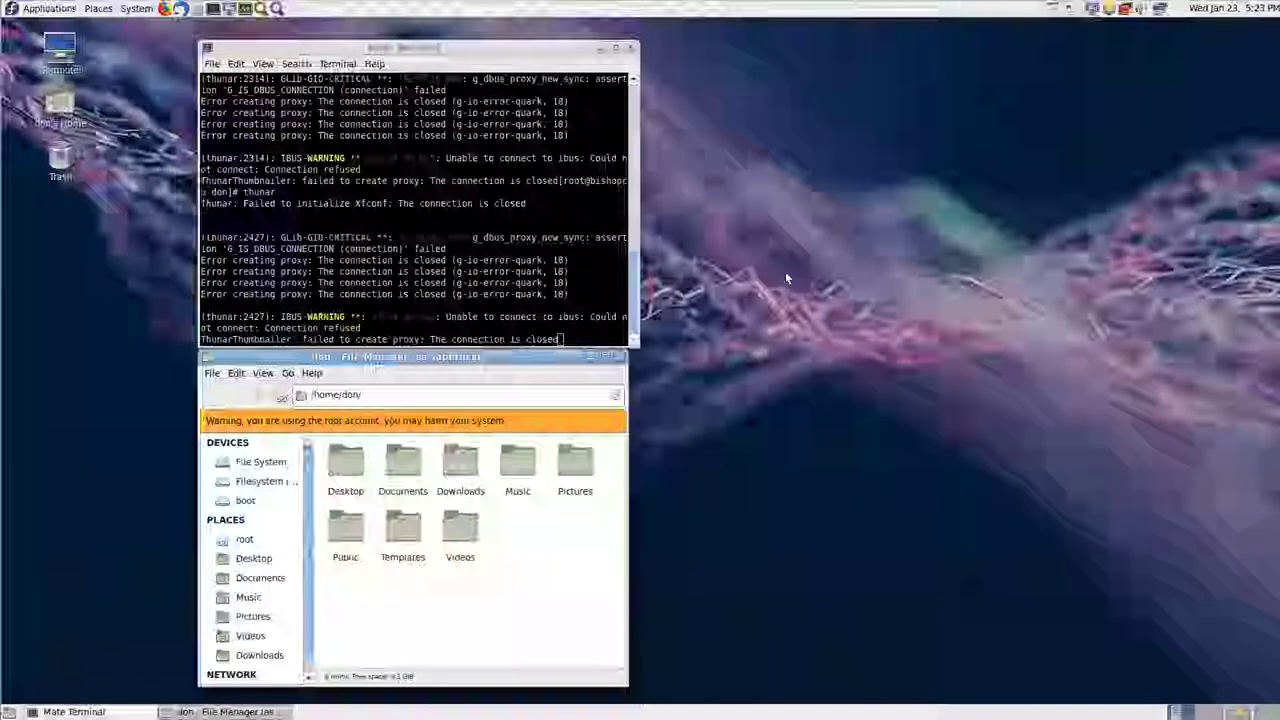
Maximize the root Thunar window and open the /boot folder from the filesystem root
click(606, 356)
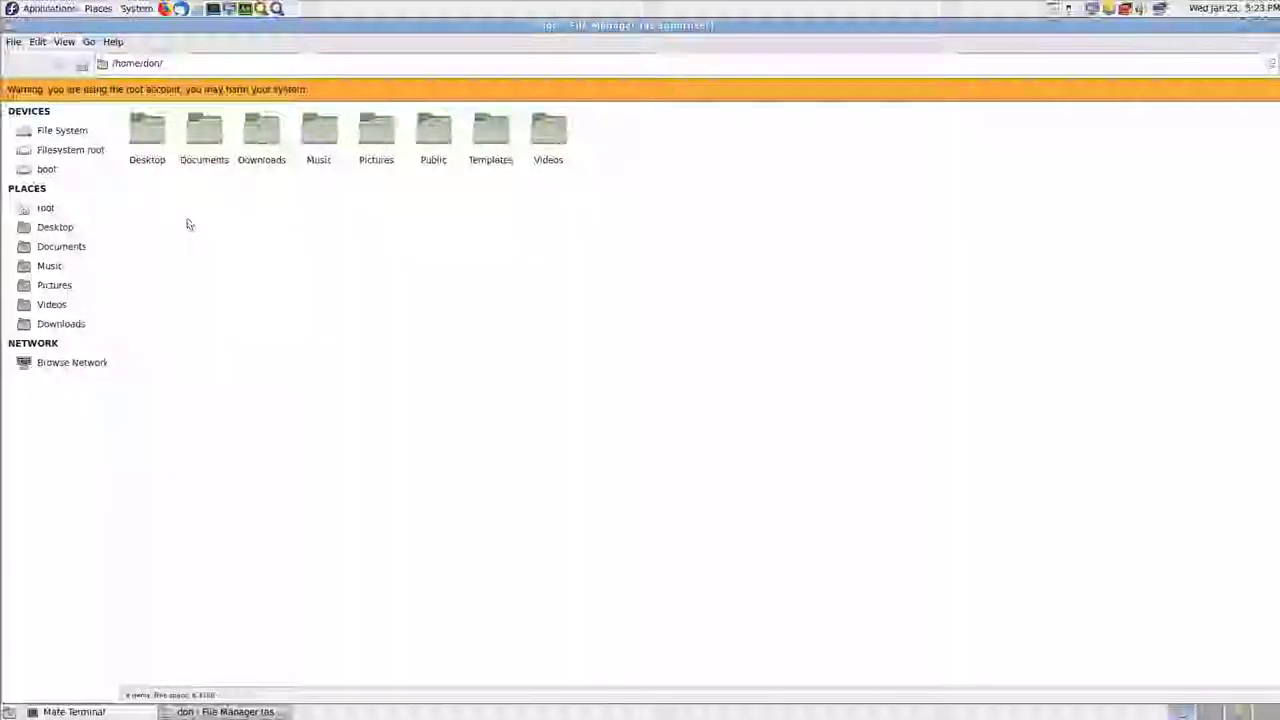
click(62, 133)
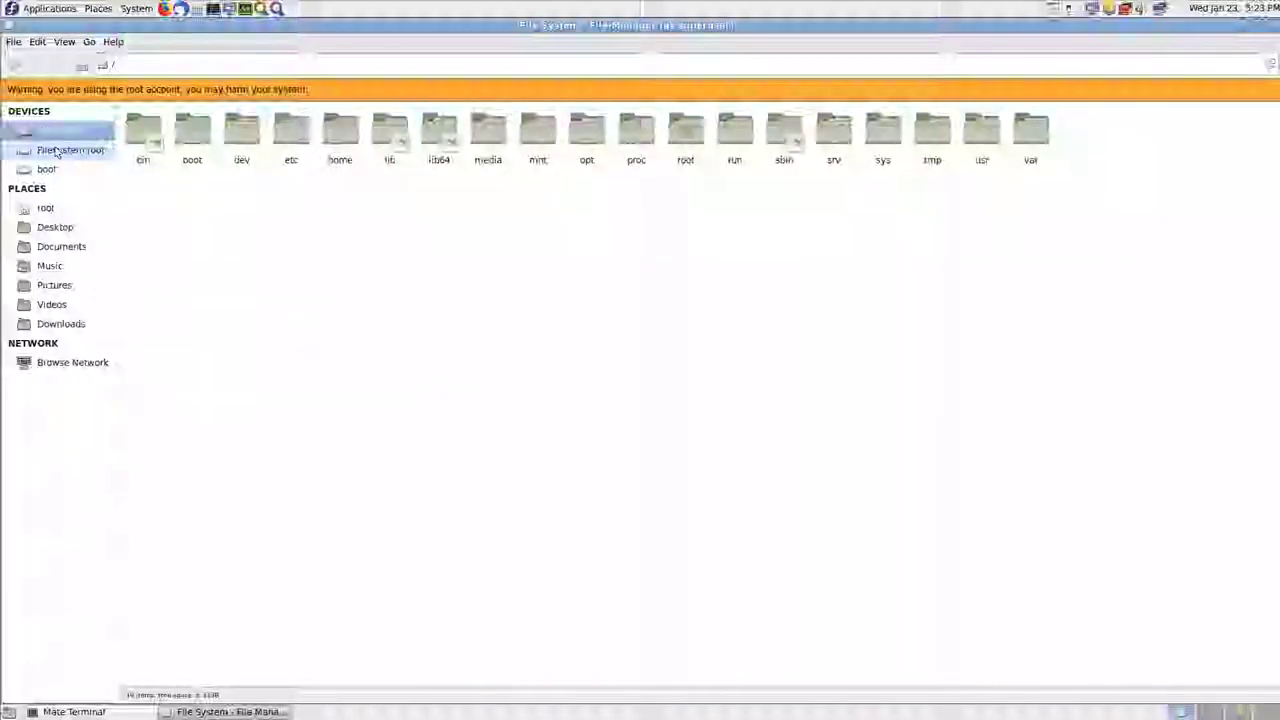
click(85, 152)
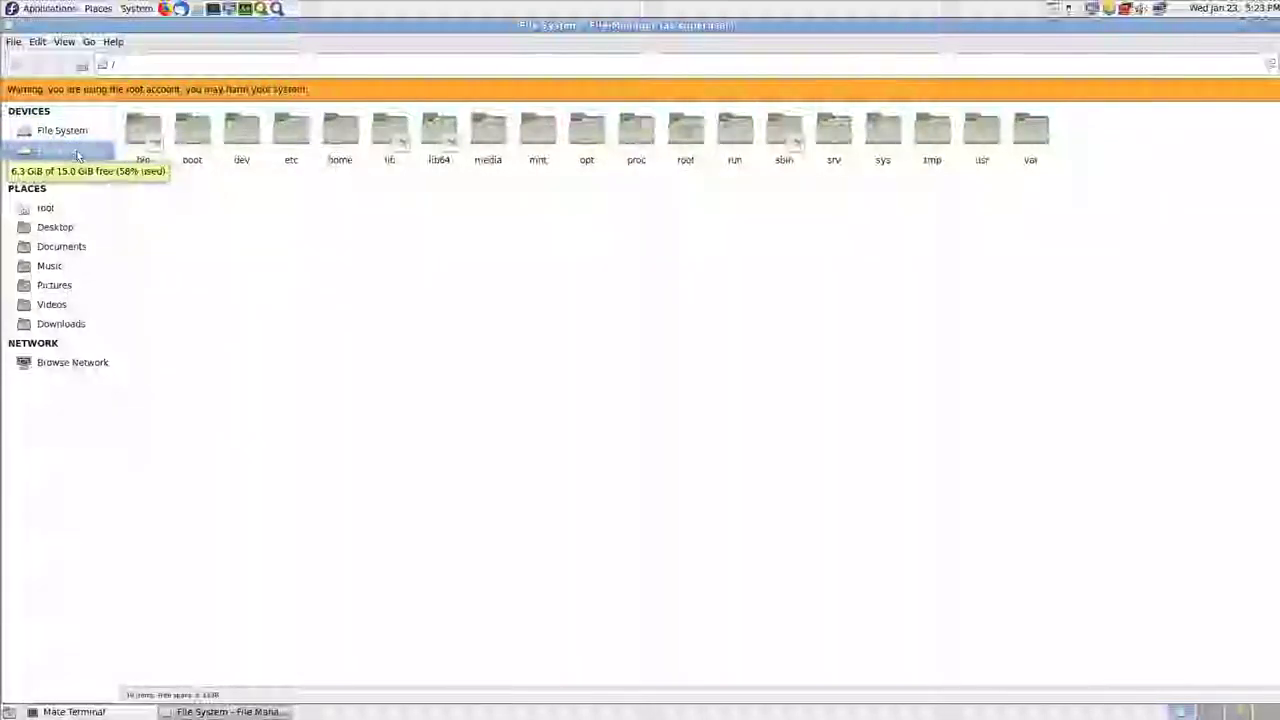
double_click(195, 132)
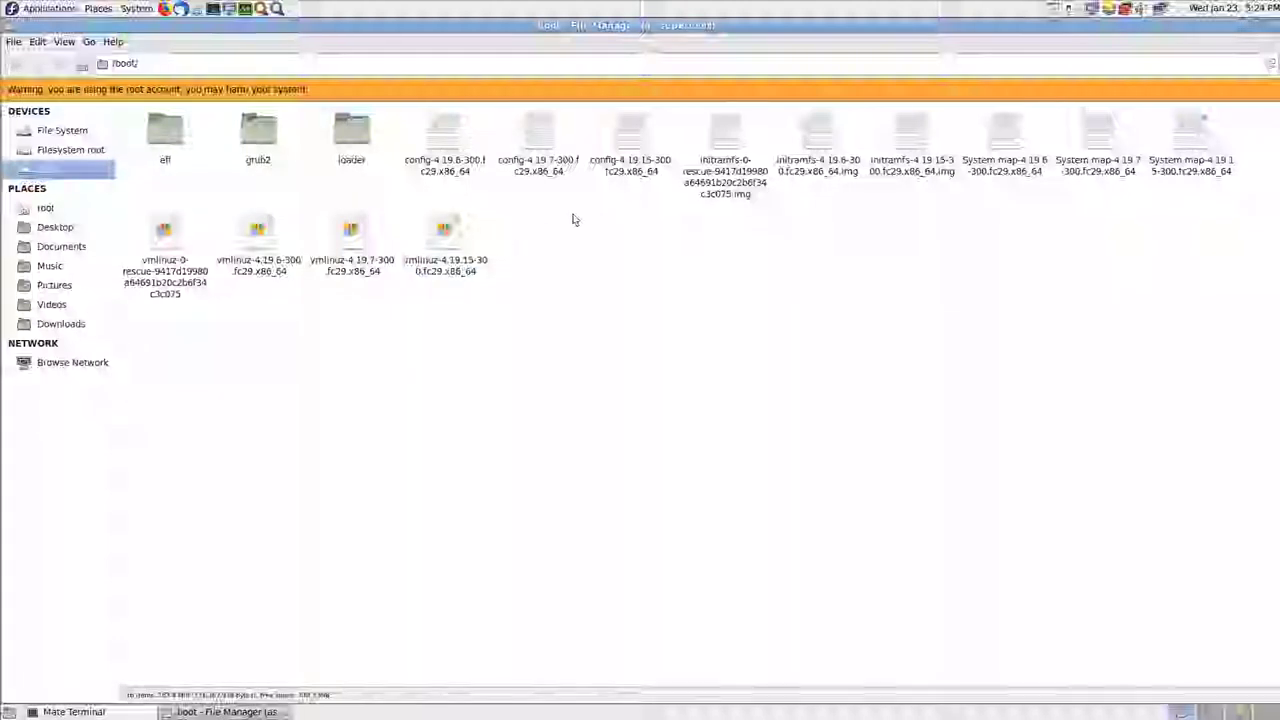
Switch the /boot folder to View as Detailed List
click(38, 42)
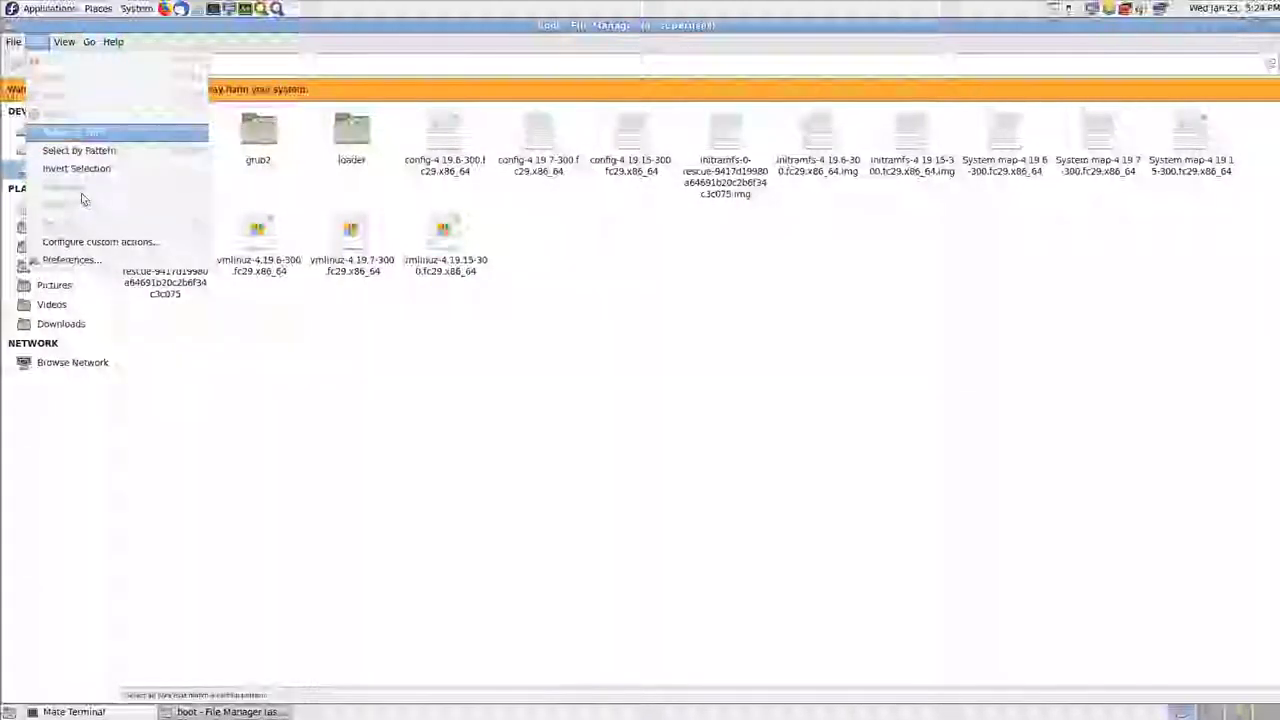
click(66, 42)
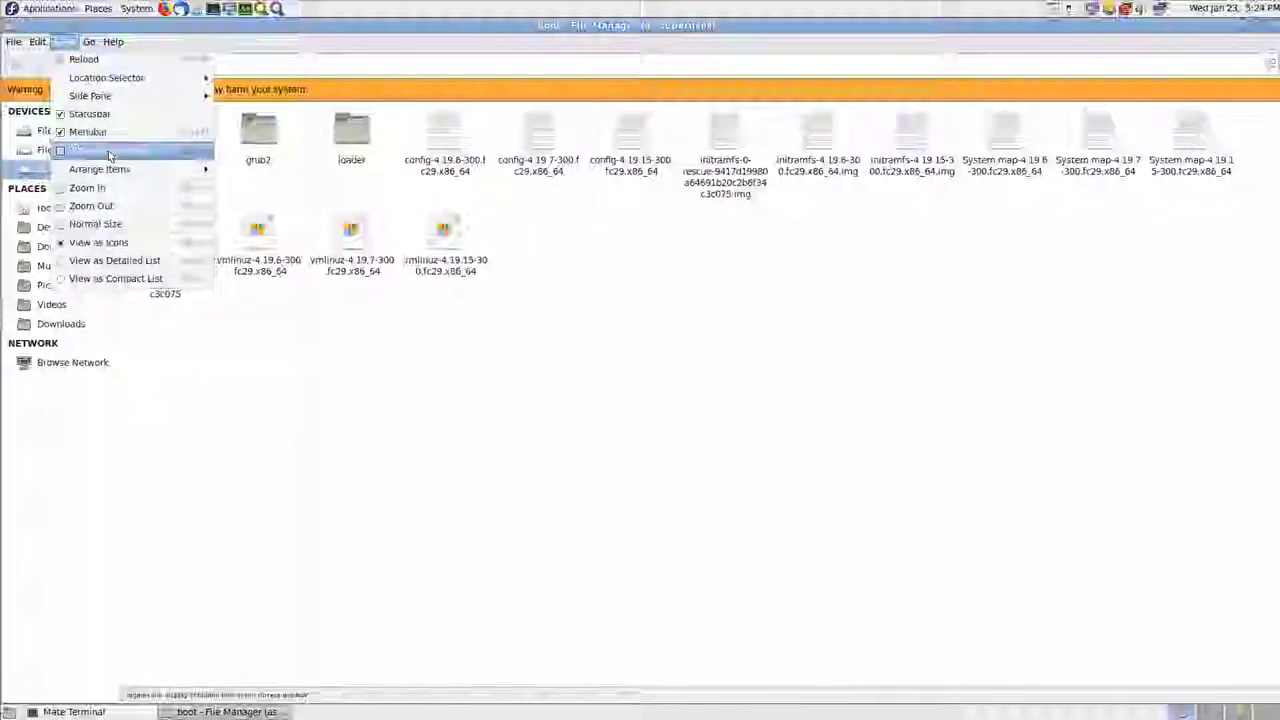
click(95, 264)
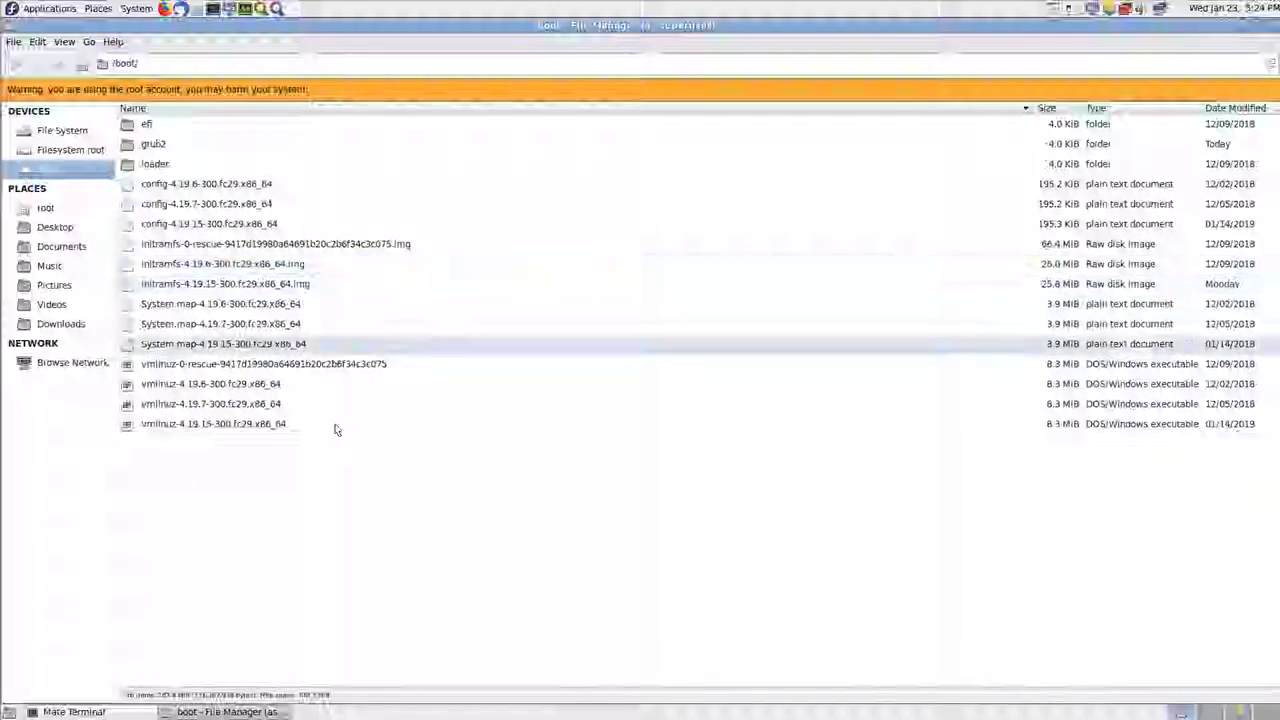
Select vmlinuz-4.19.7 and step through the vmlinuz-4.19.6 and rescue kernel files
click(204, 413)
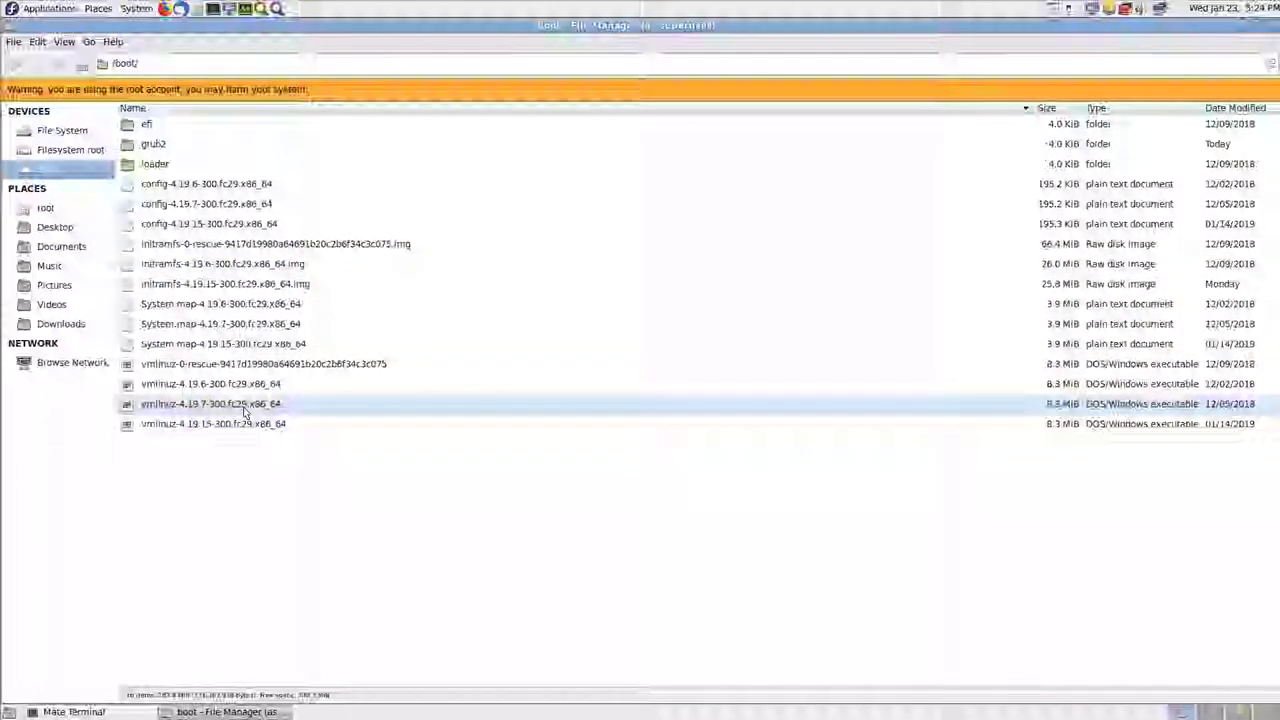
key(Up)
key(Down)
key(Down)
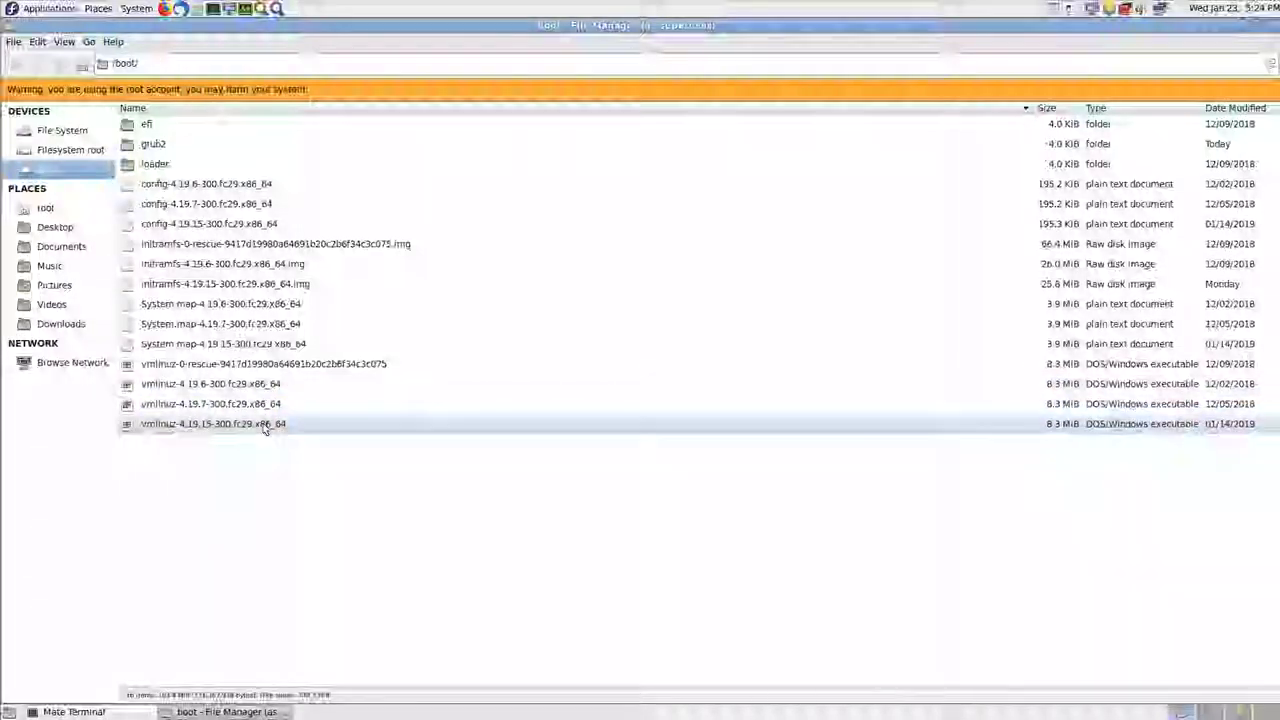
key(Up)
key(Up)
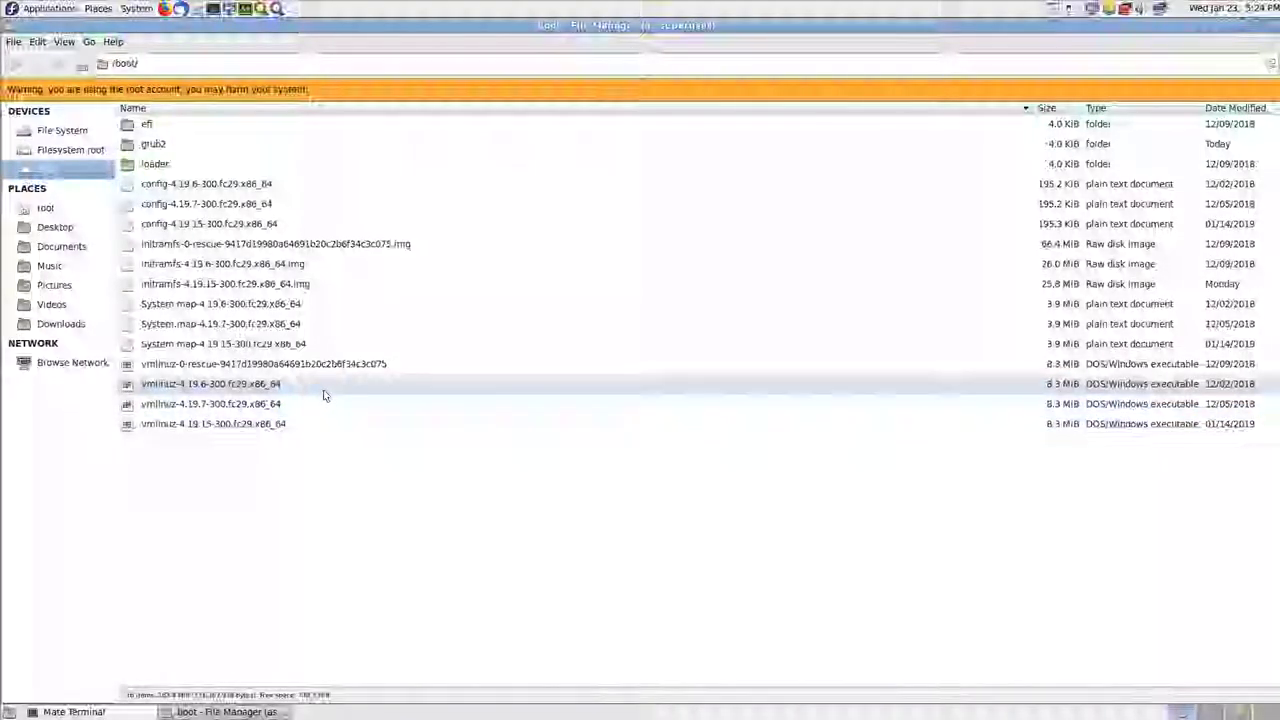
key(Up)
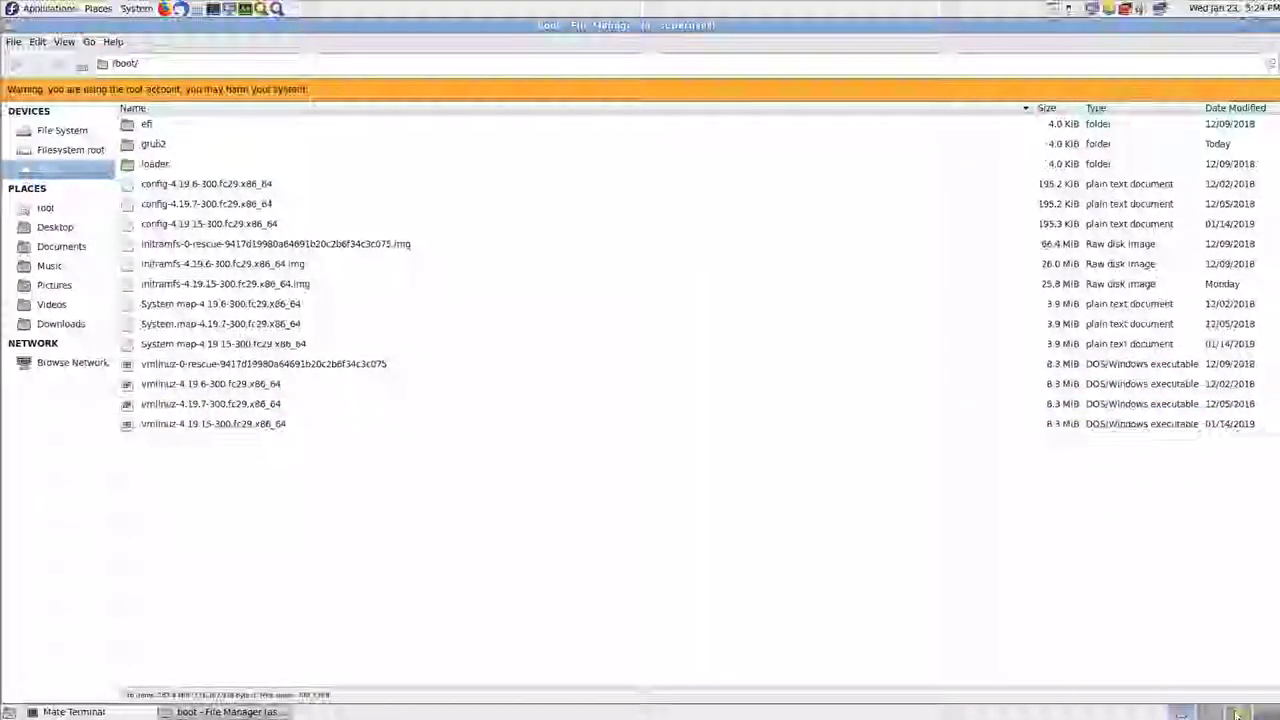
Check the Software Management workspace, then close the root Thunar window with Ctrl+W
click(1237, 712)
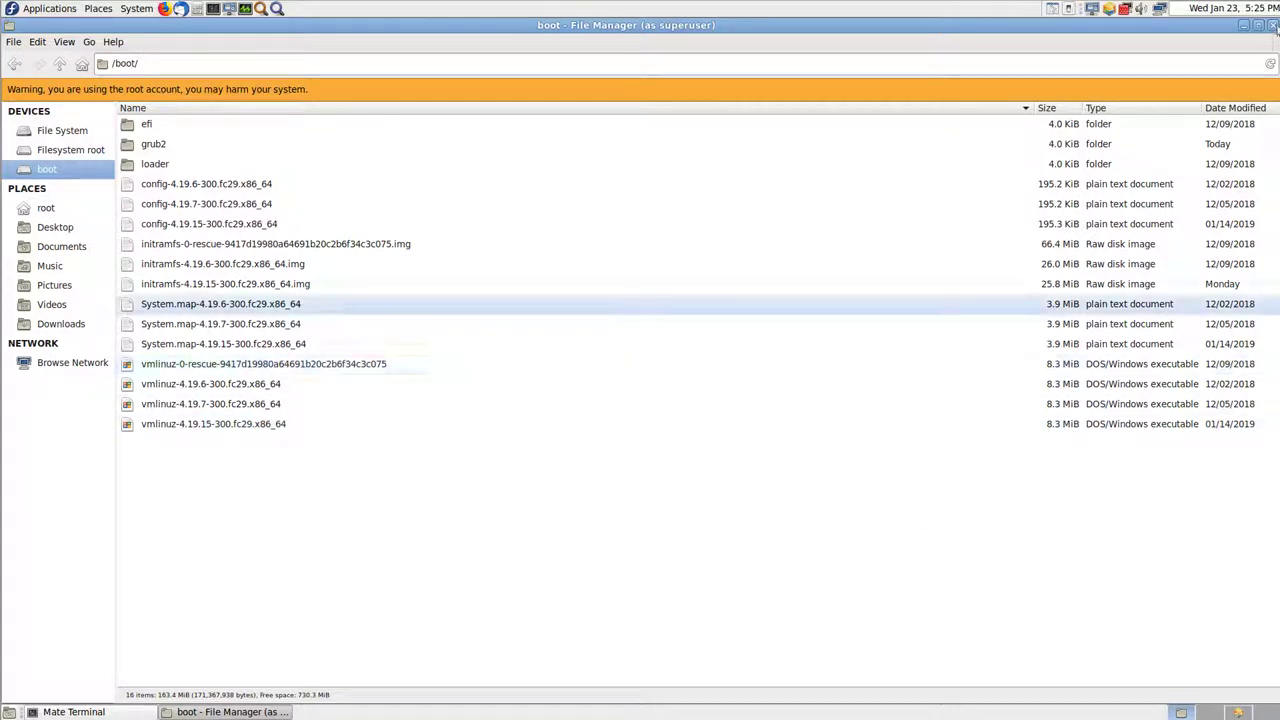
key(ctrl+w)
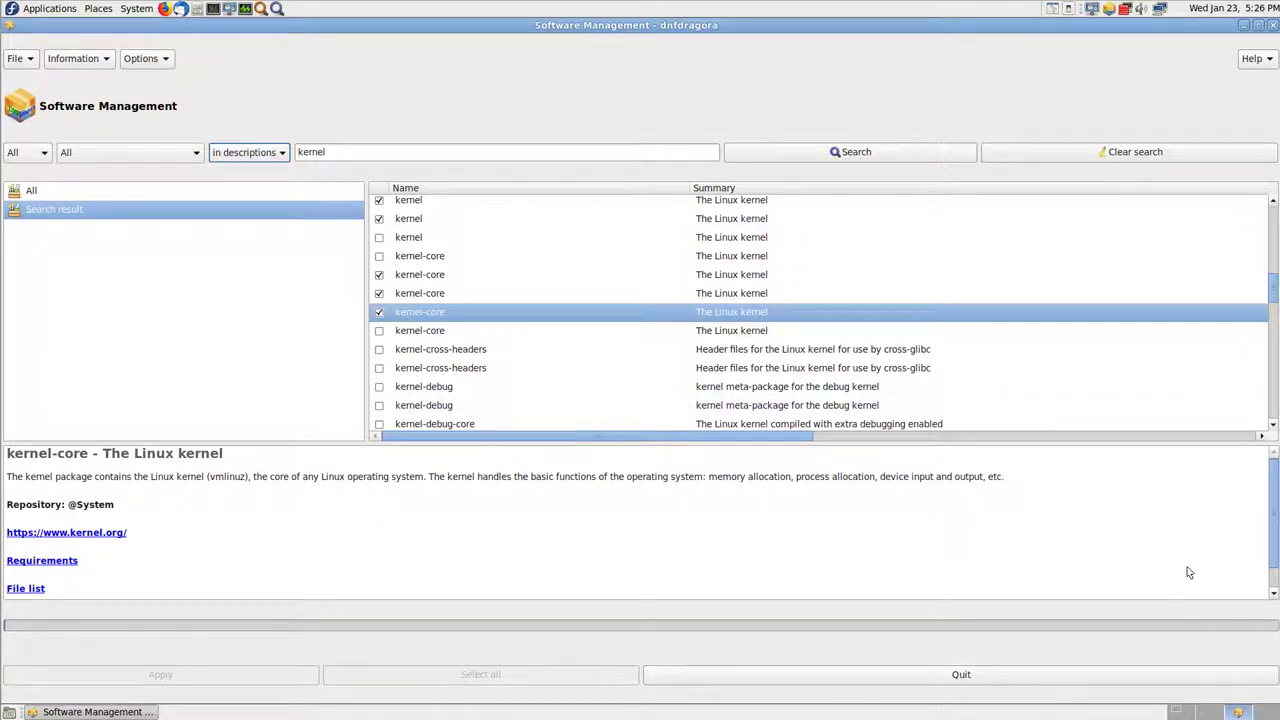
Leave remote viewer fullscreen and sort Krusader's local /boot listing by Name
key(F11)
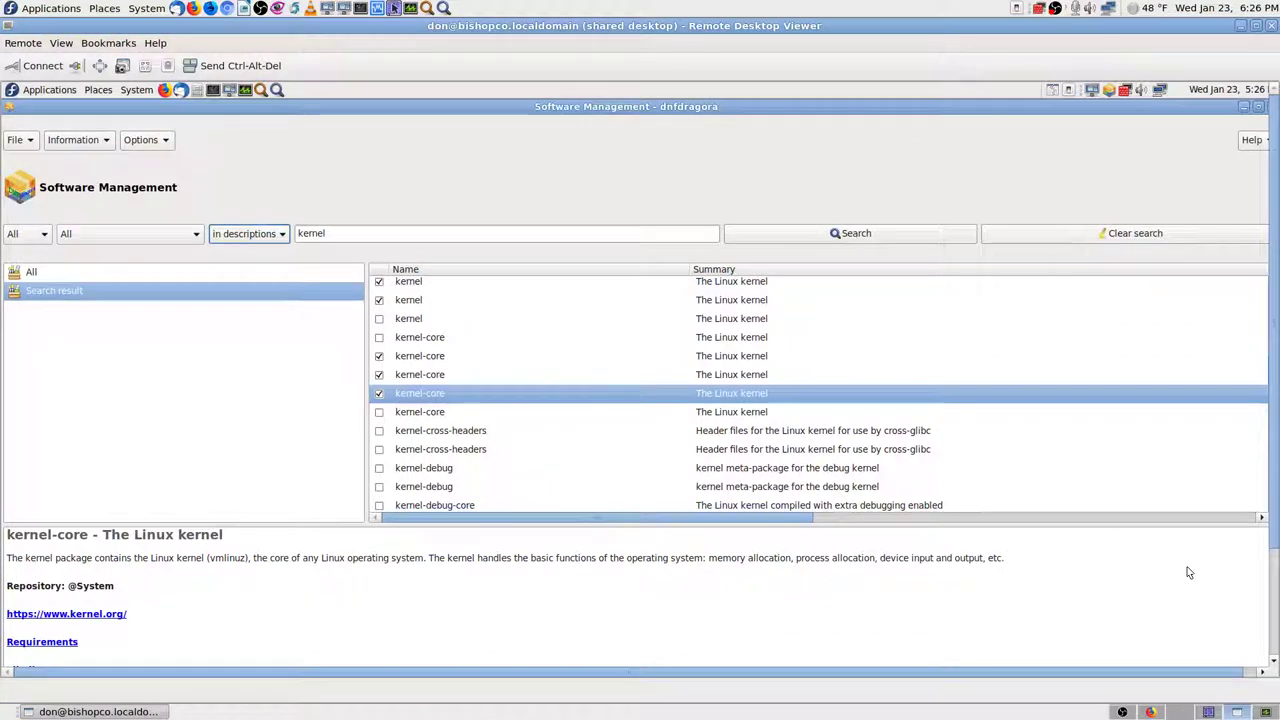
click(1208, 712)
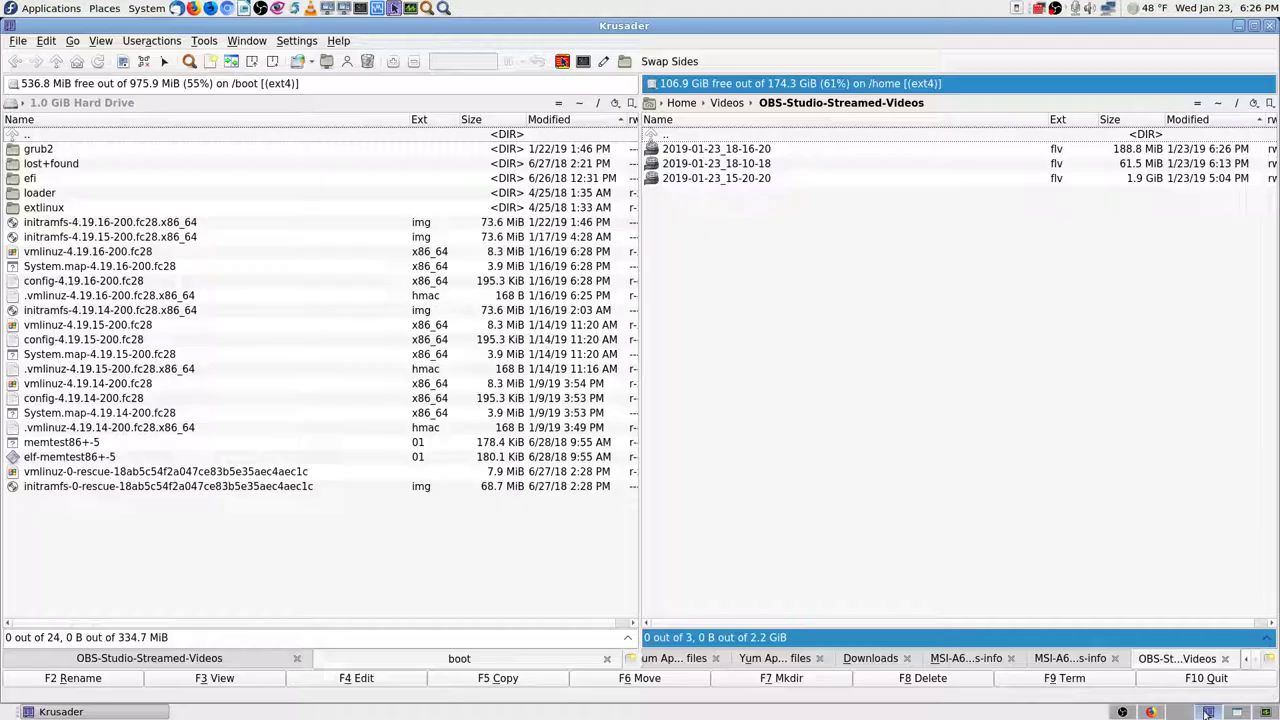
click(127, 119)
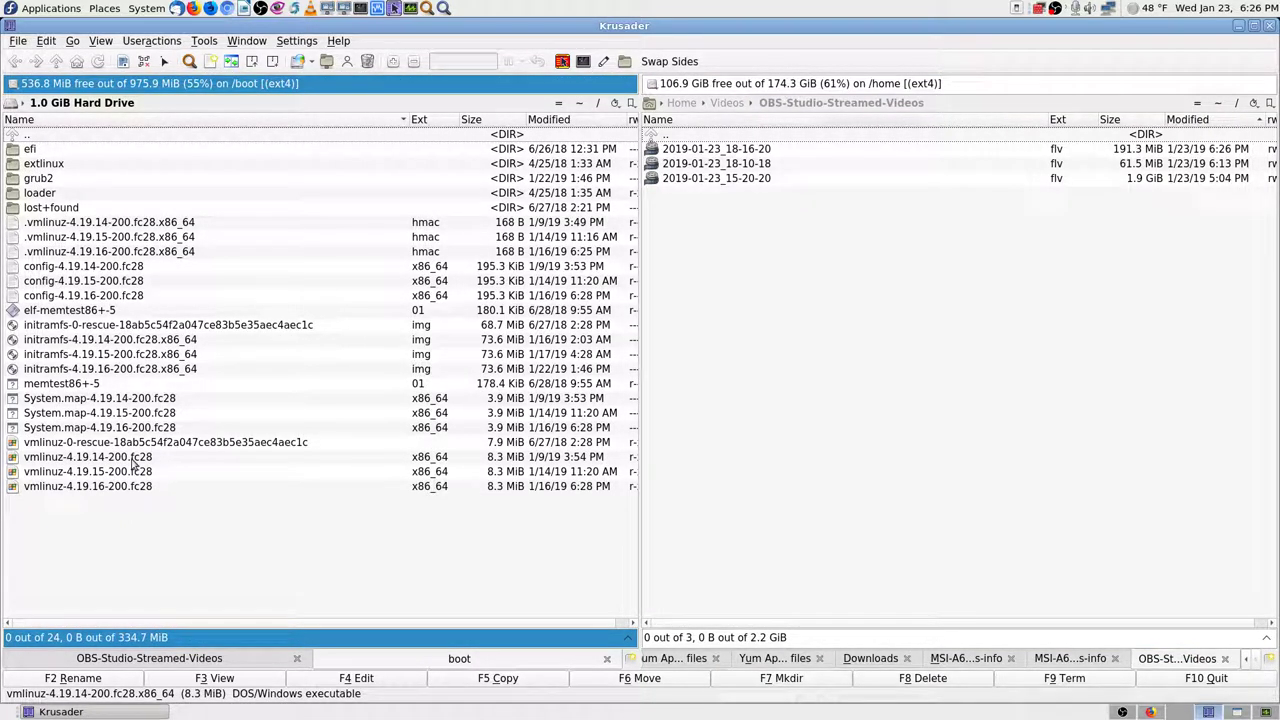
mouse_move(133, 462)
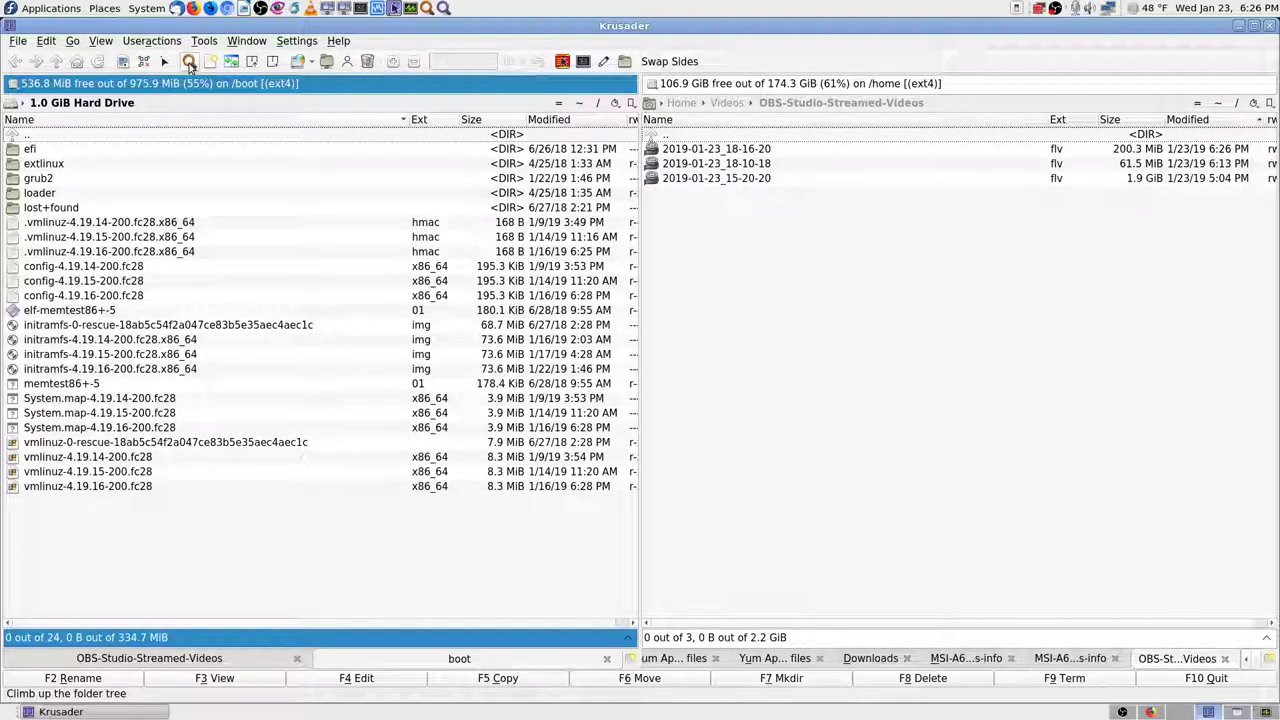
click(189, 62)
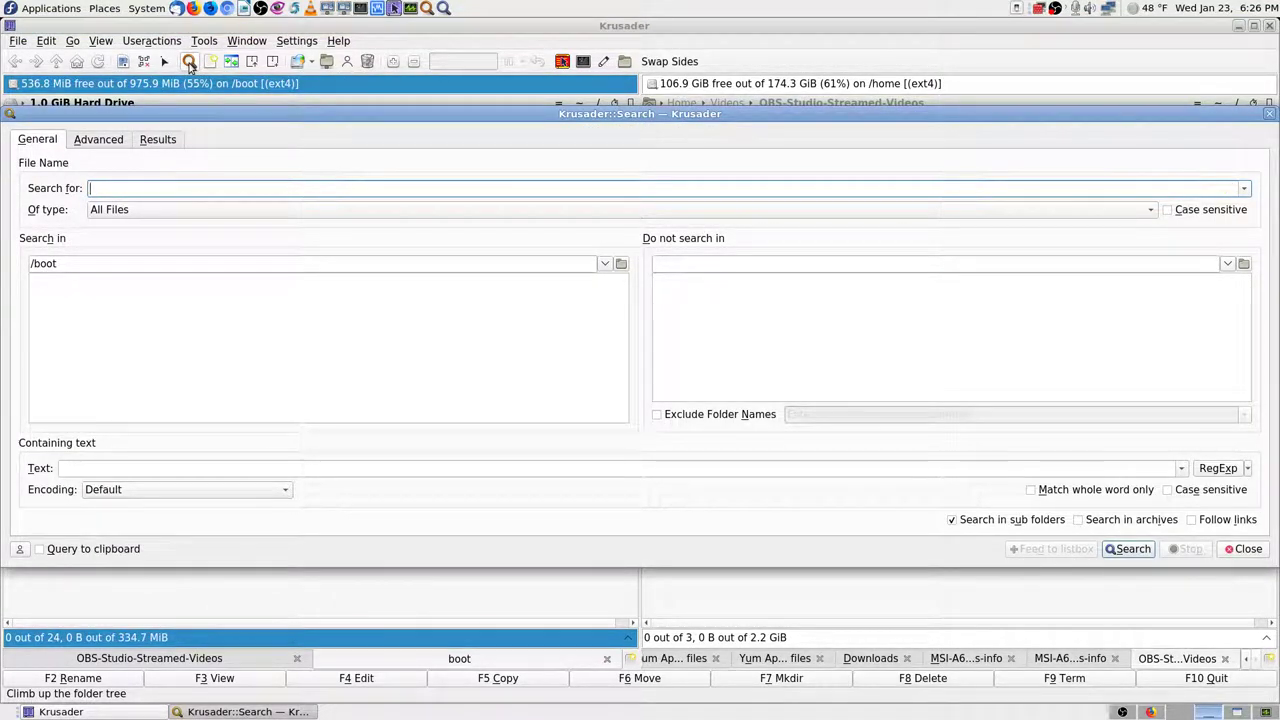
right_click(105, 188)
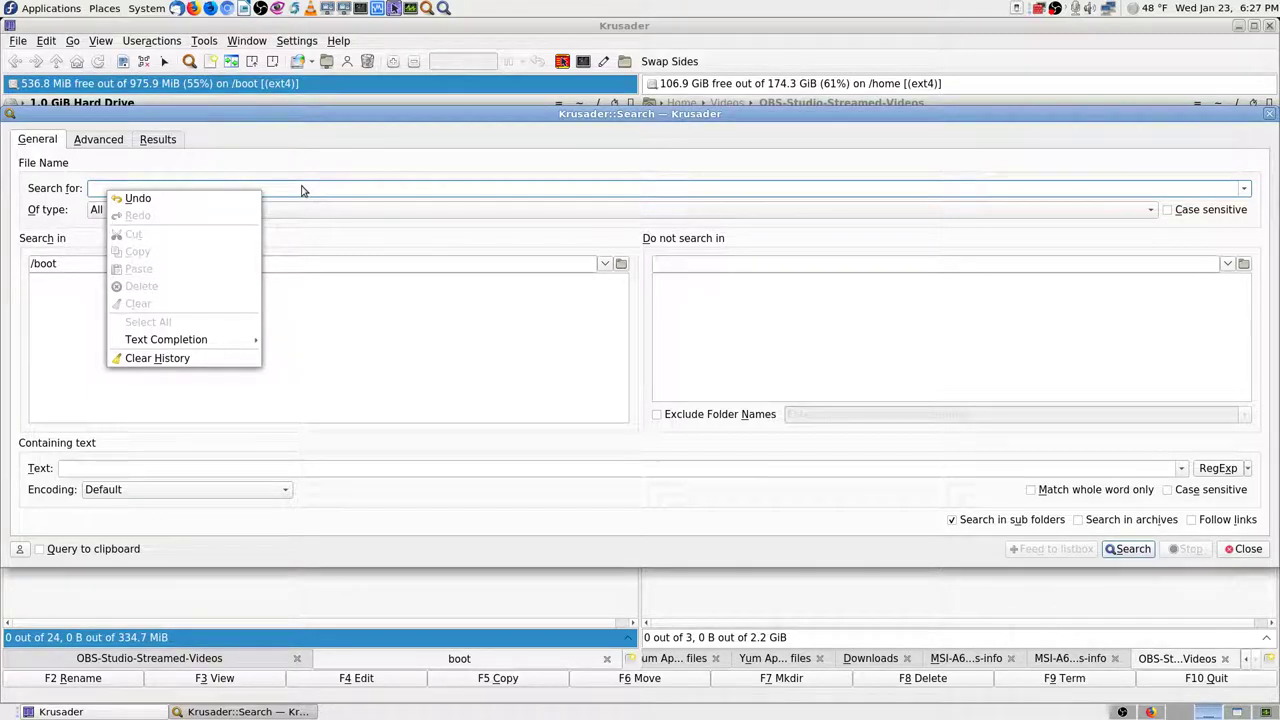
click(303, 190)
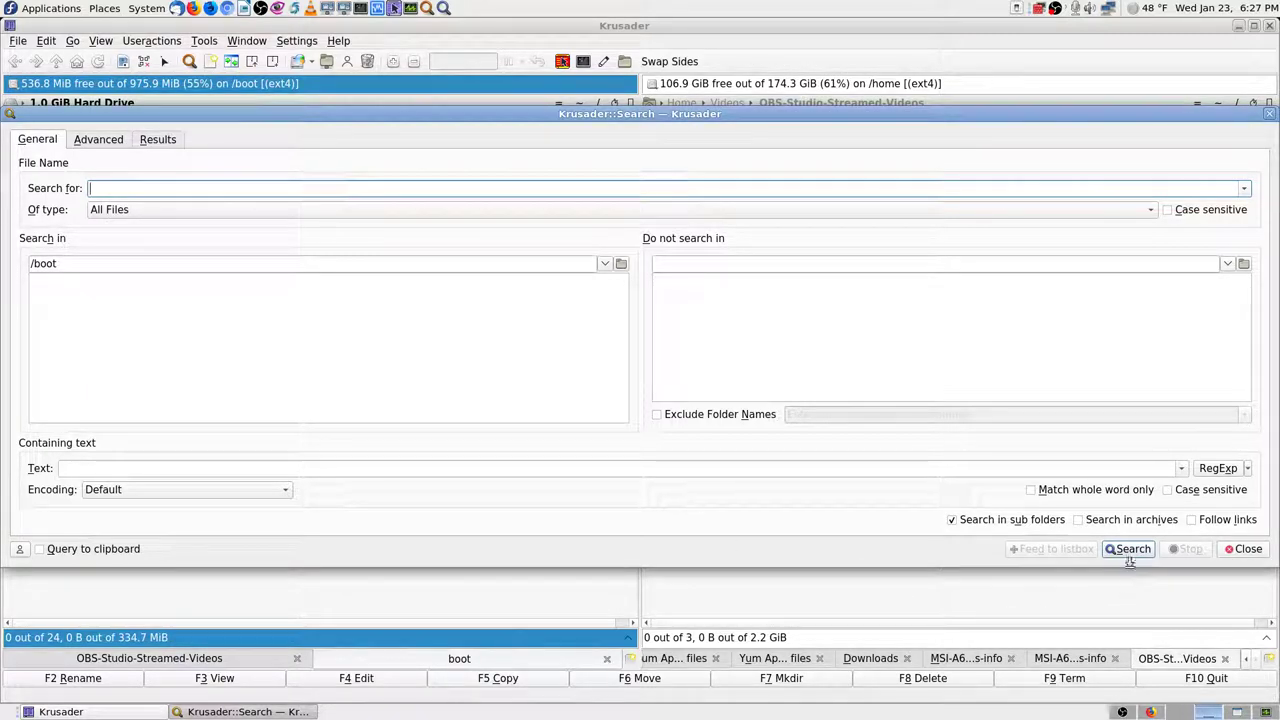
click(1249, 549)
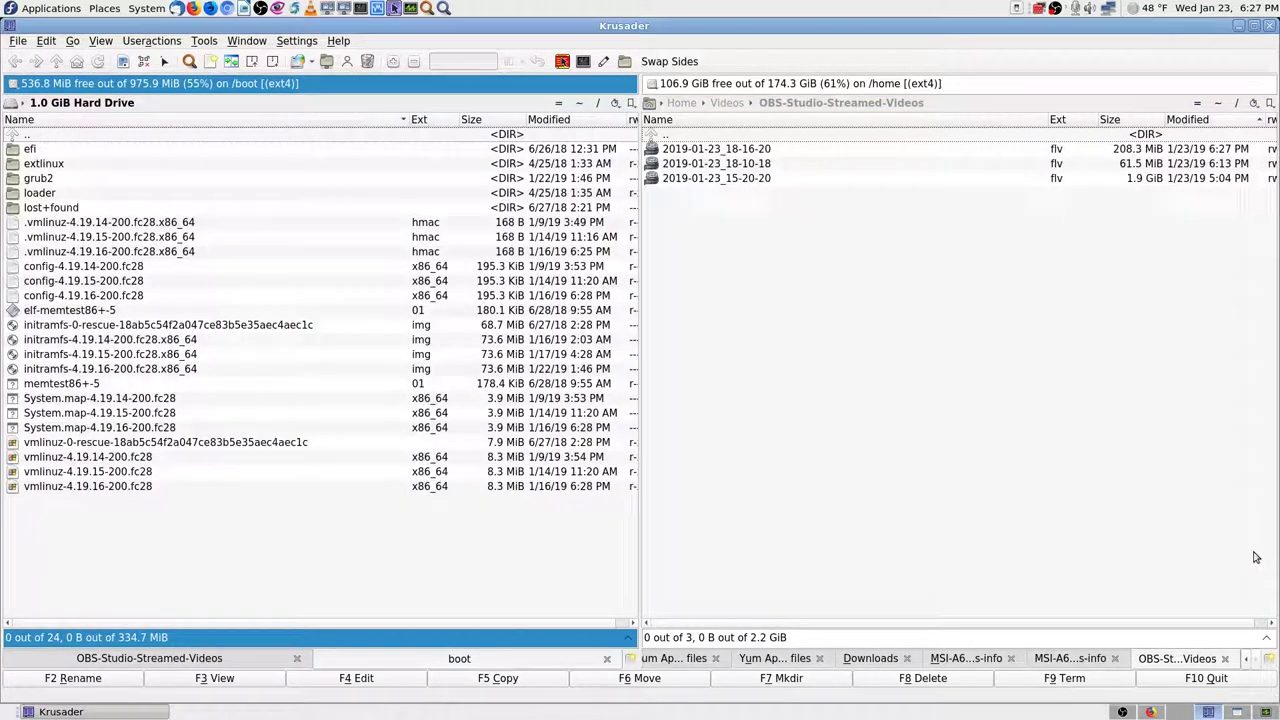
click(1237, 711)
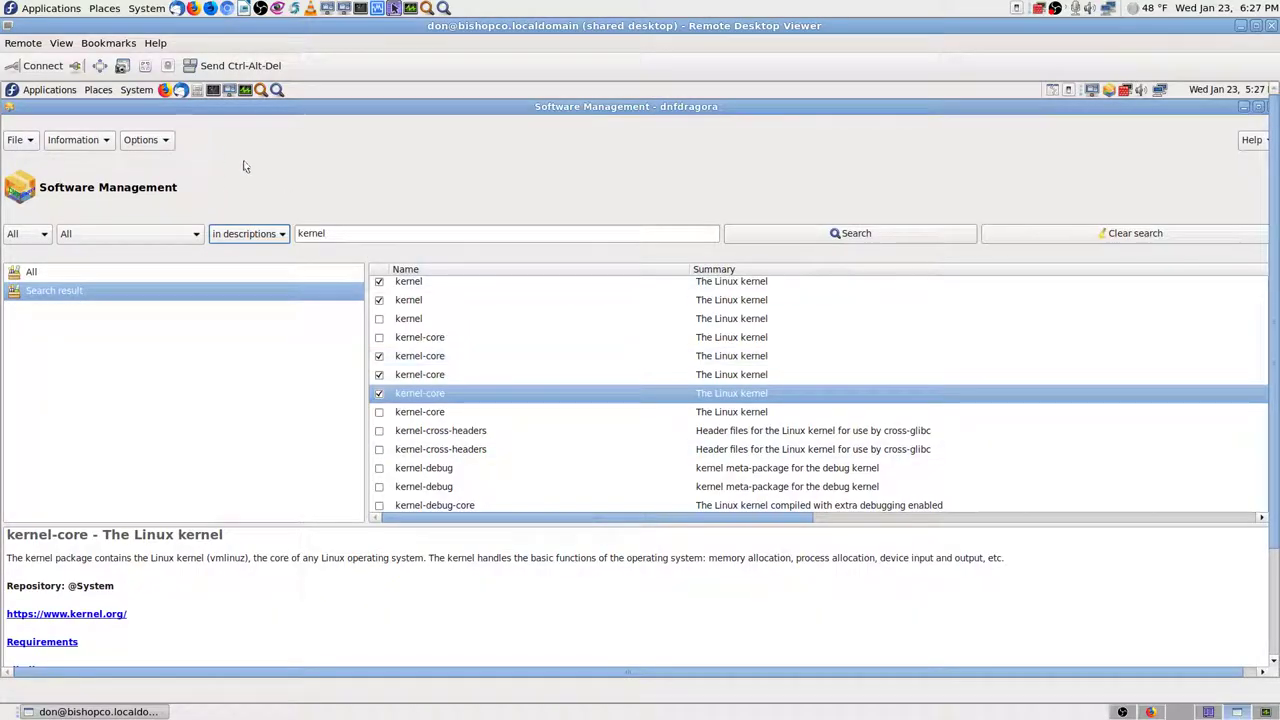
click(1208, 711)
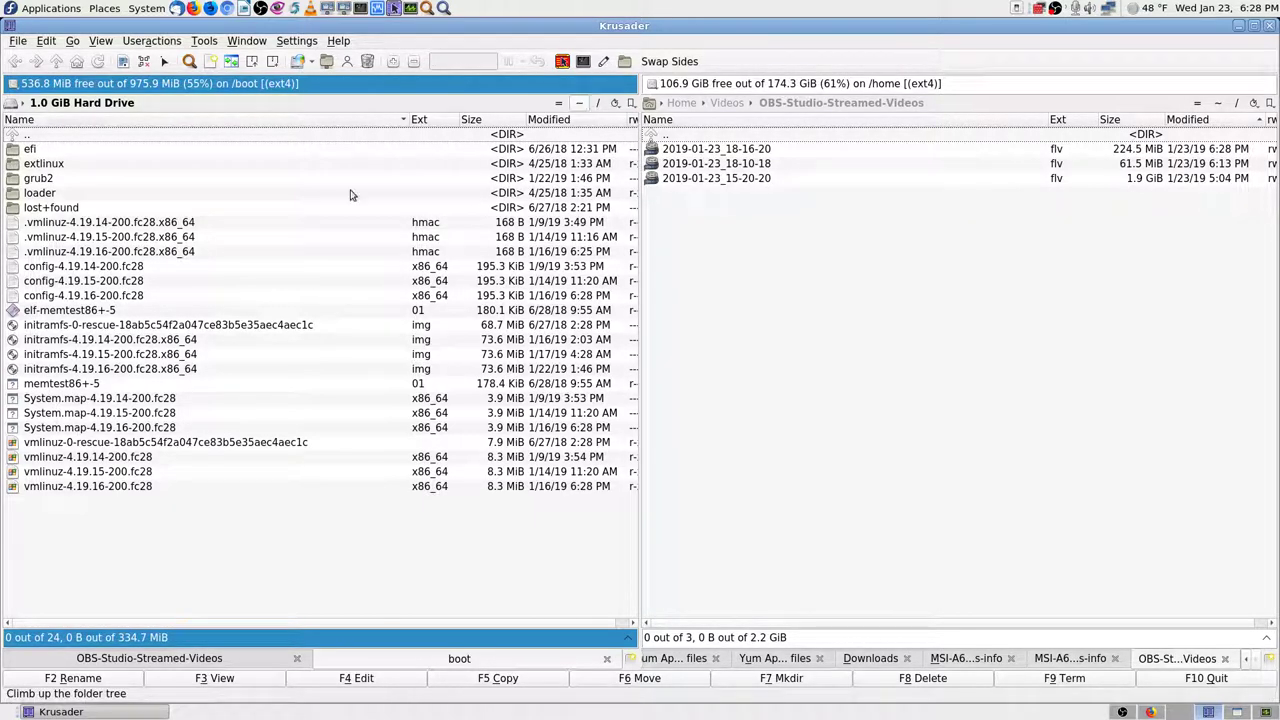
Open Downloads from the home folder sorted by Modified, then return to Remote Desktop Viewer
key(ctrl+Home)
click(550, 119)
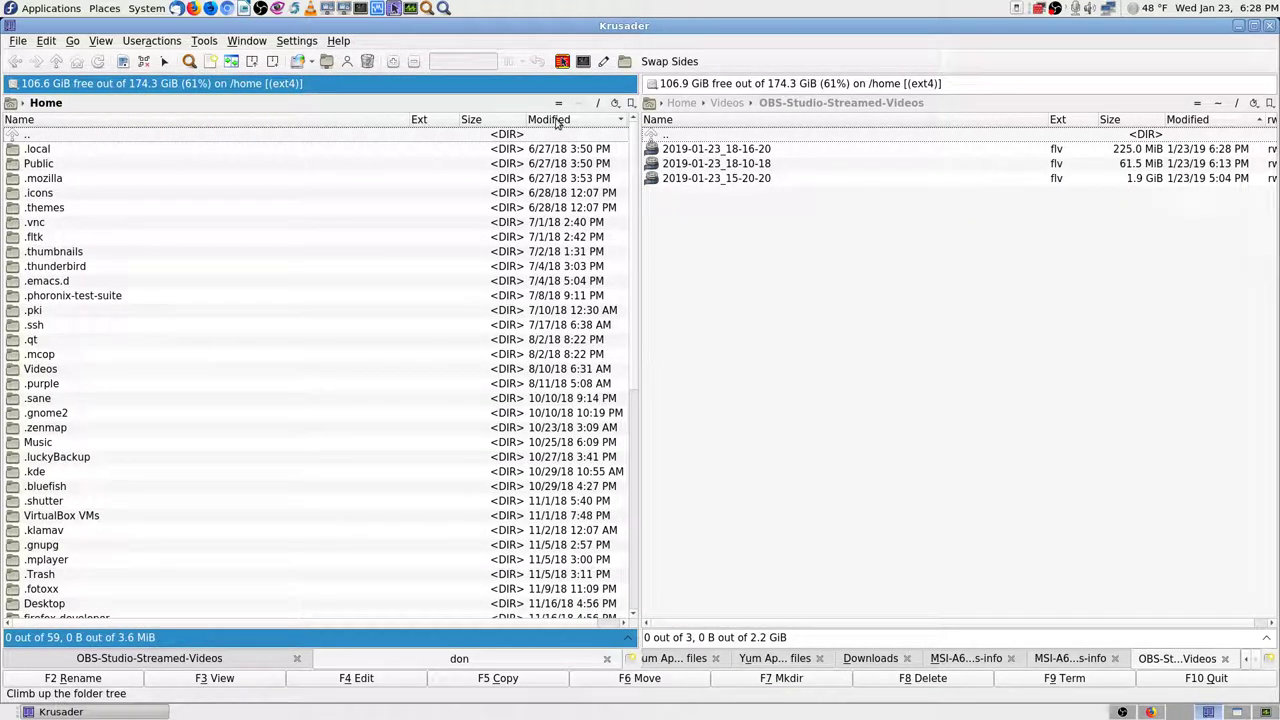
click(557, 121)
double_click(52, 179)
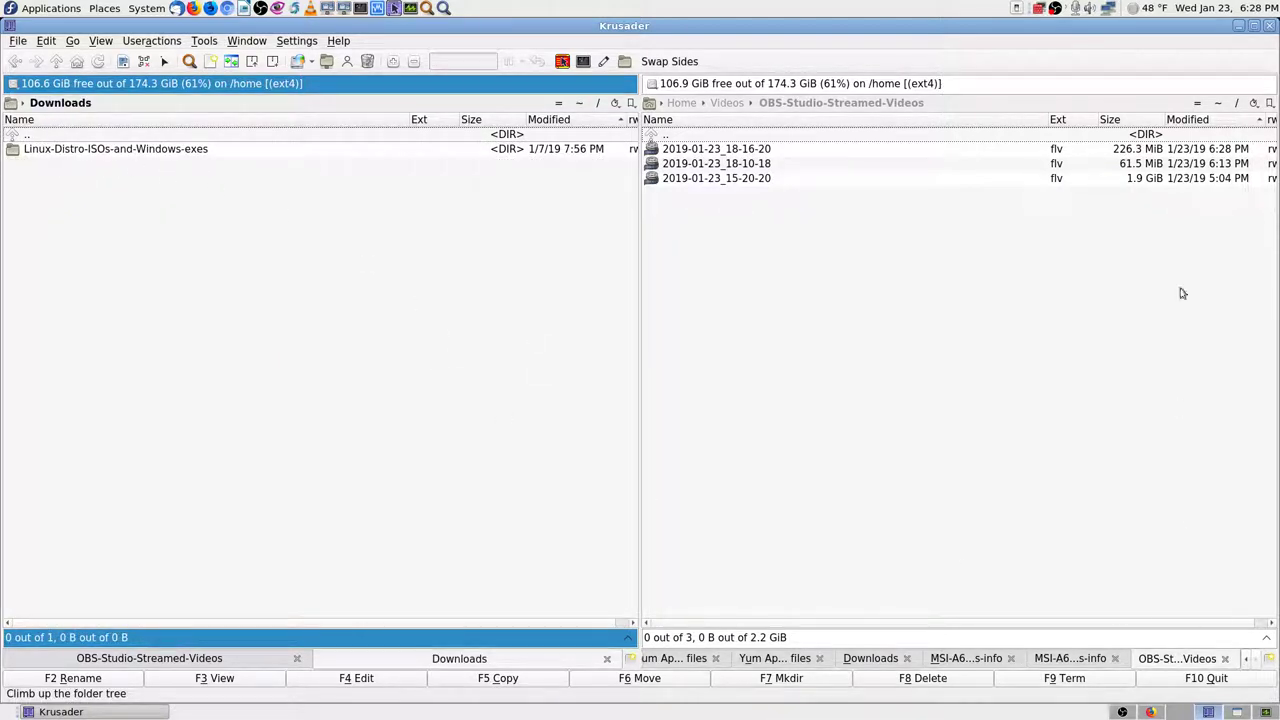
click(1237, 712)
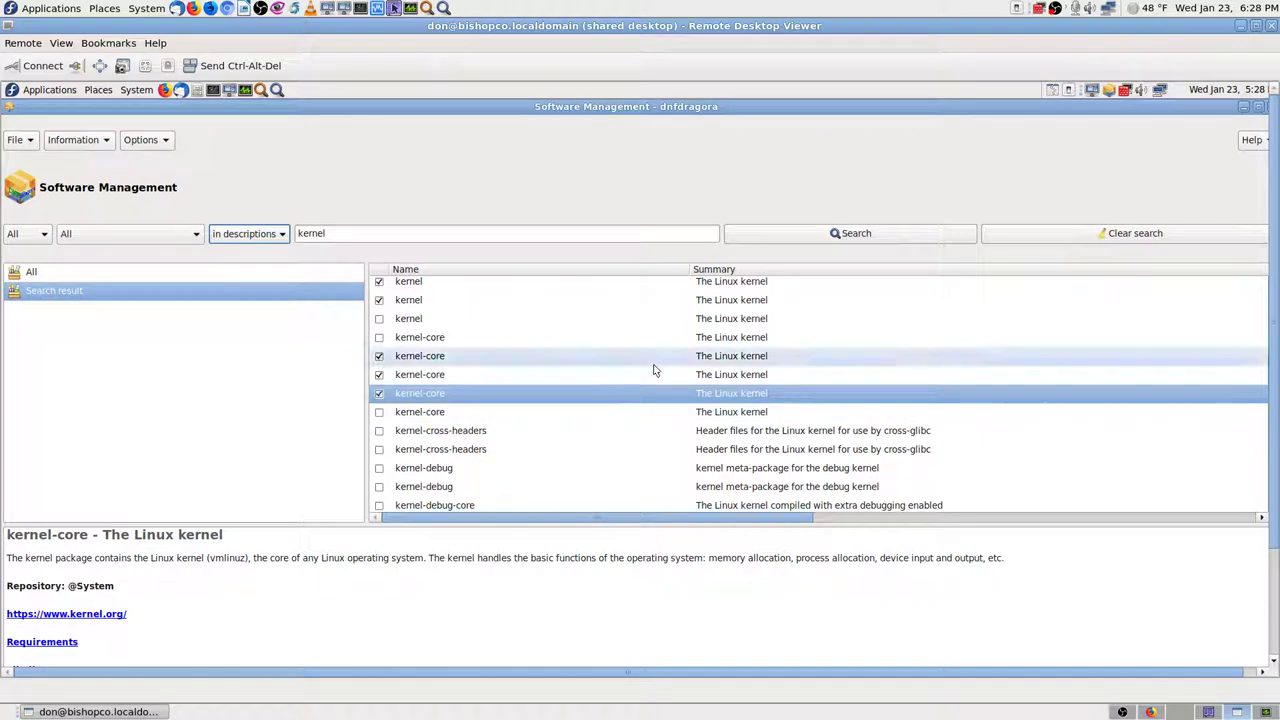
Scroll up the dnfdragora kernel results and switch Remote Desktop Viewer to full screen
scroll(653, 370, up, 3)
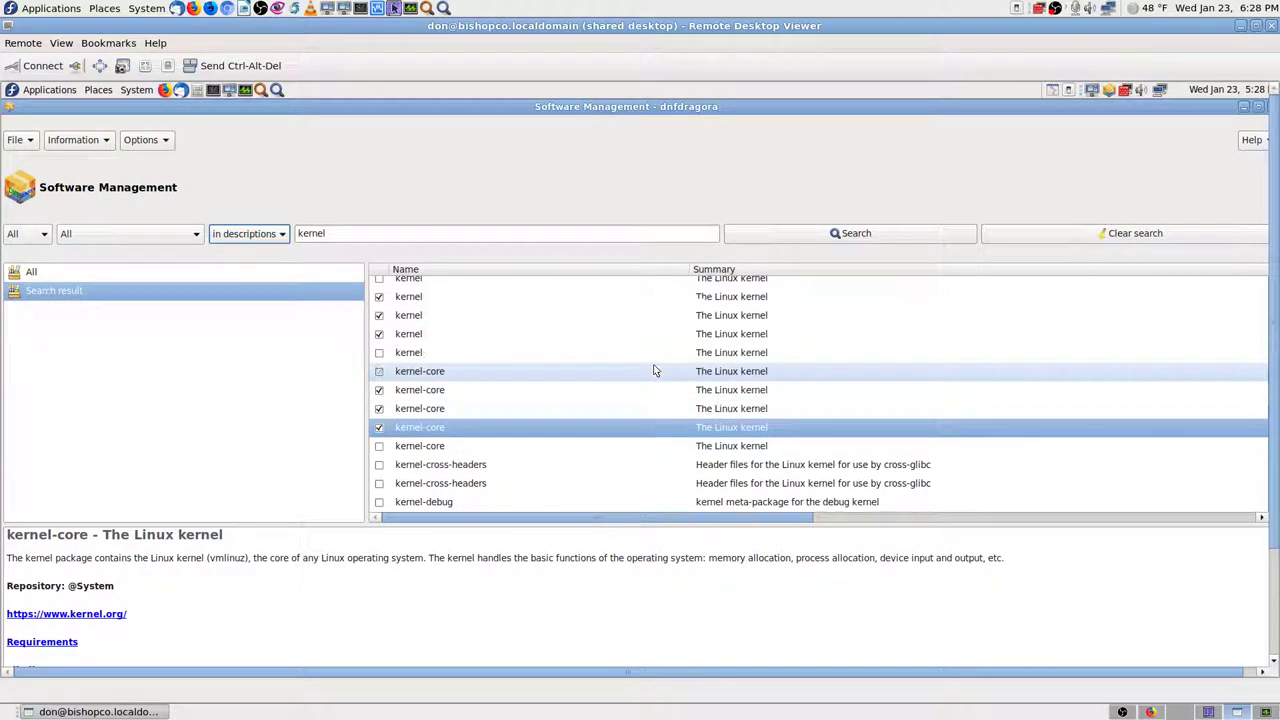
scroll(422, 276, up, 3)
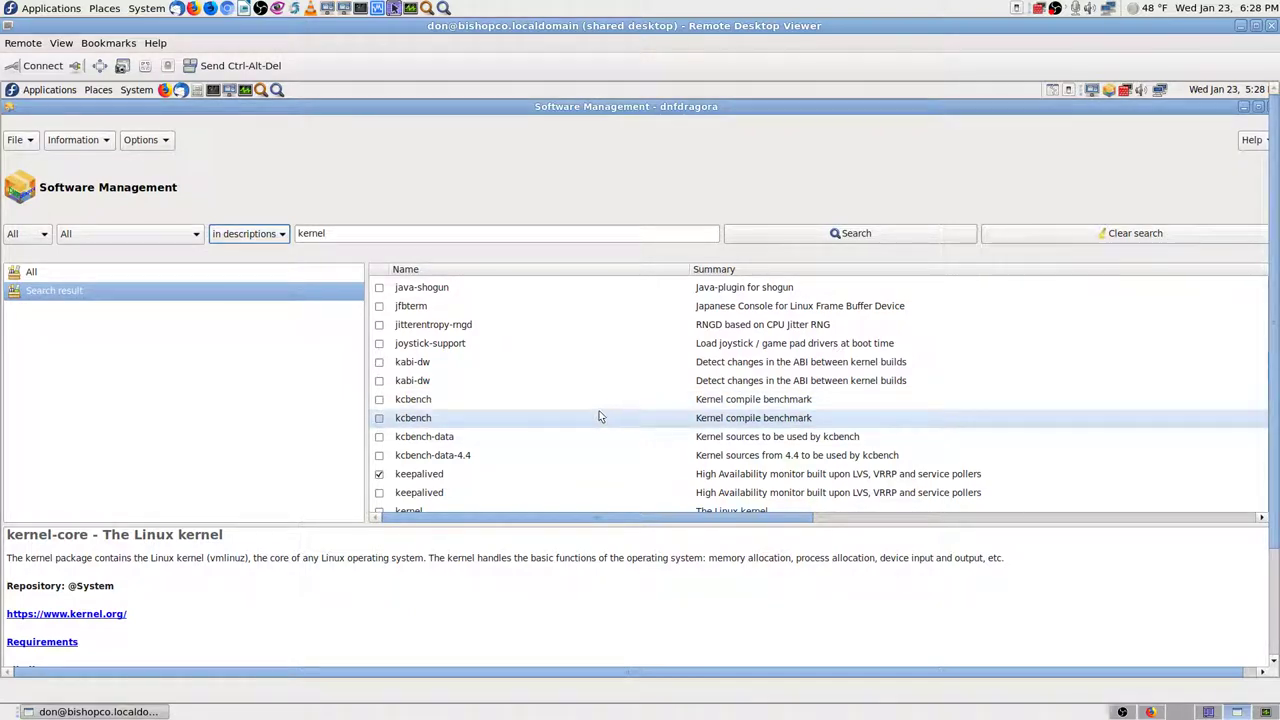
scroll(599, 416, up, 4)
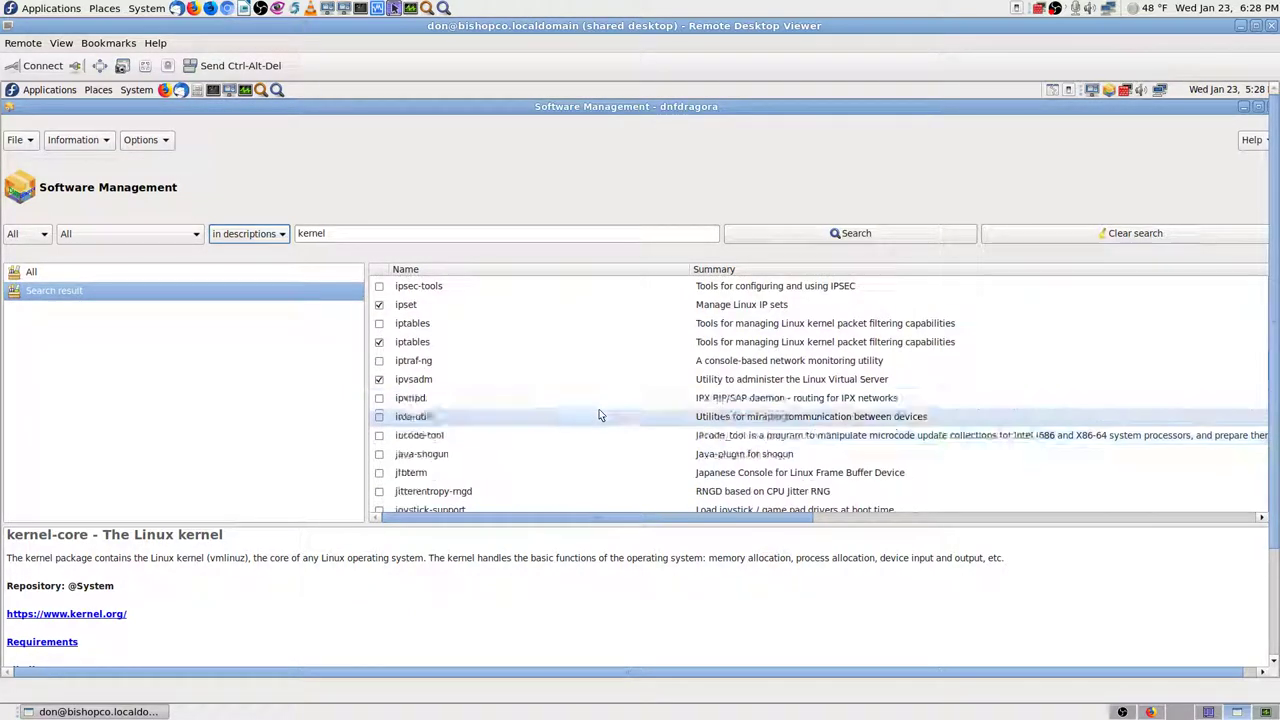
scroll(599, 414, up, 12)
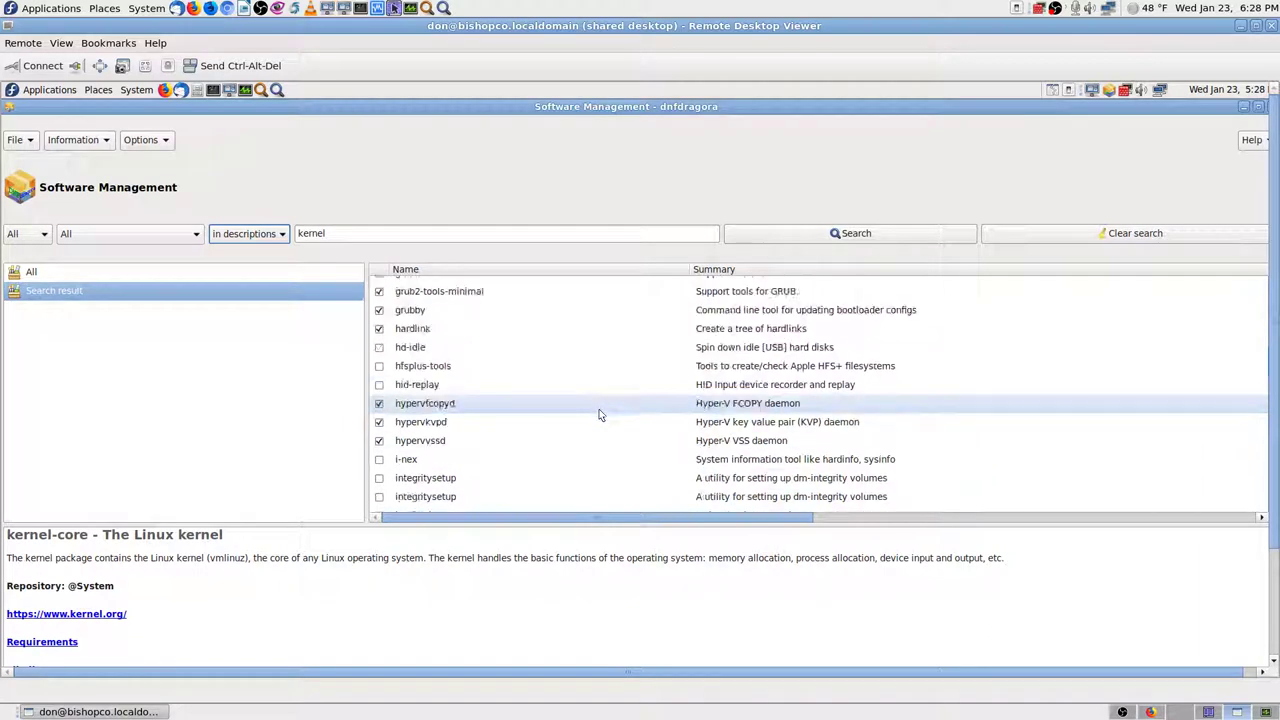
scroll(599, 412, up, 5)
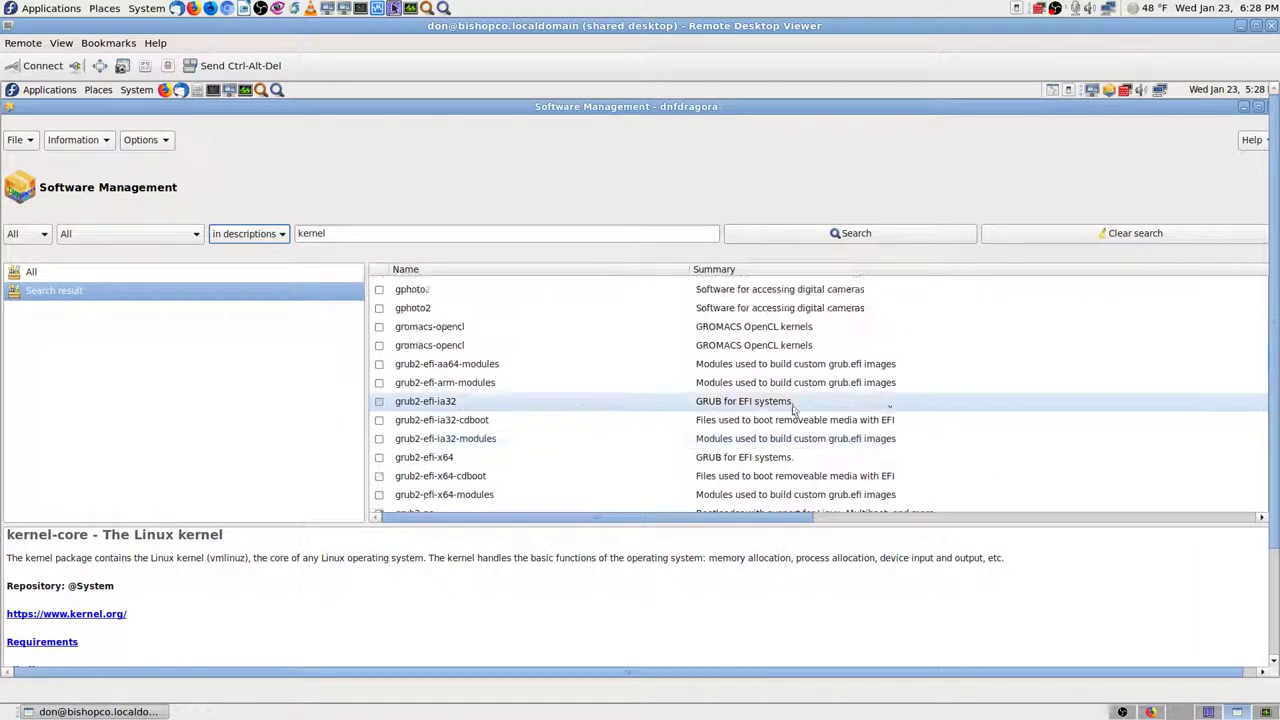
scroll(1060, 420, up, 5)
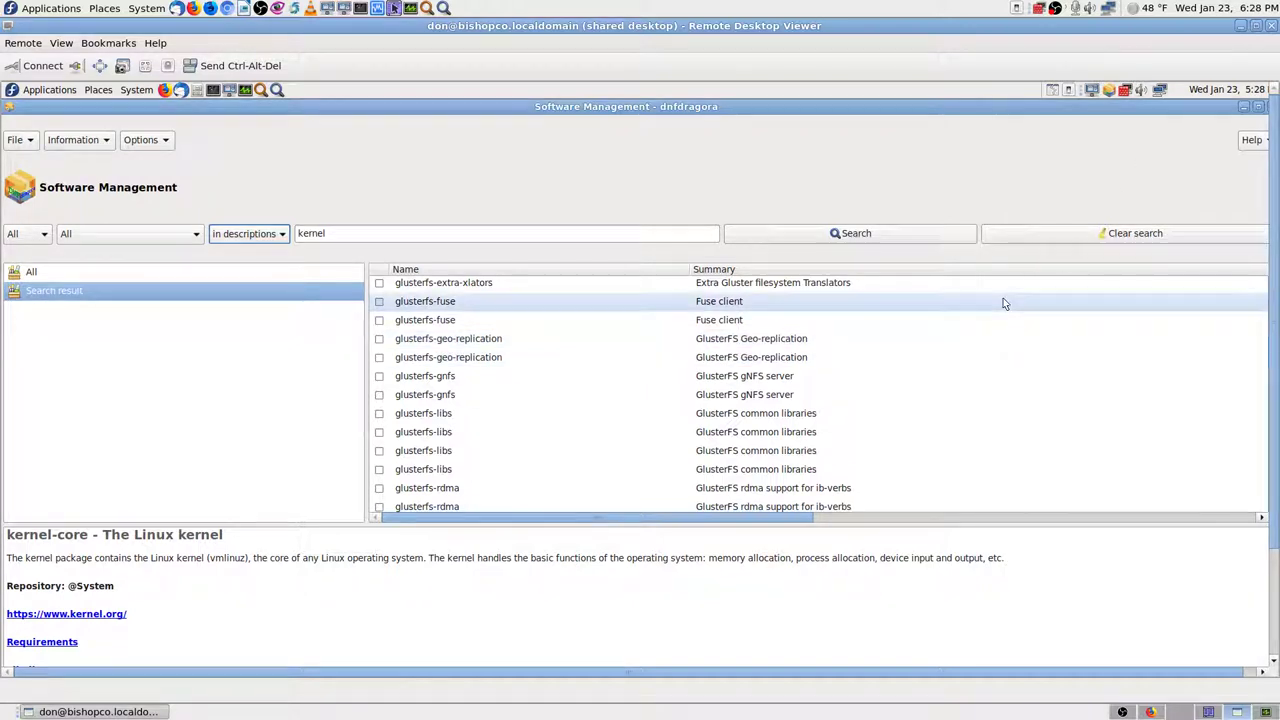
key(F11)
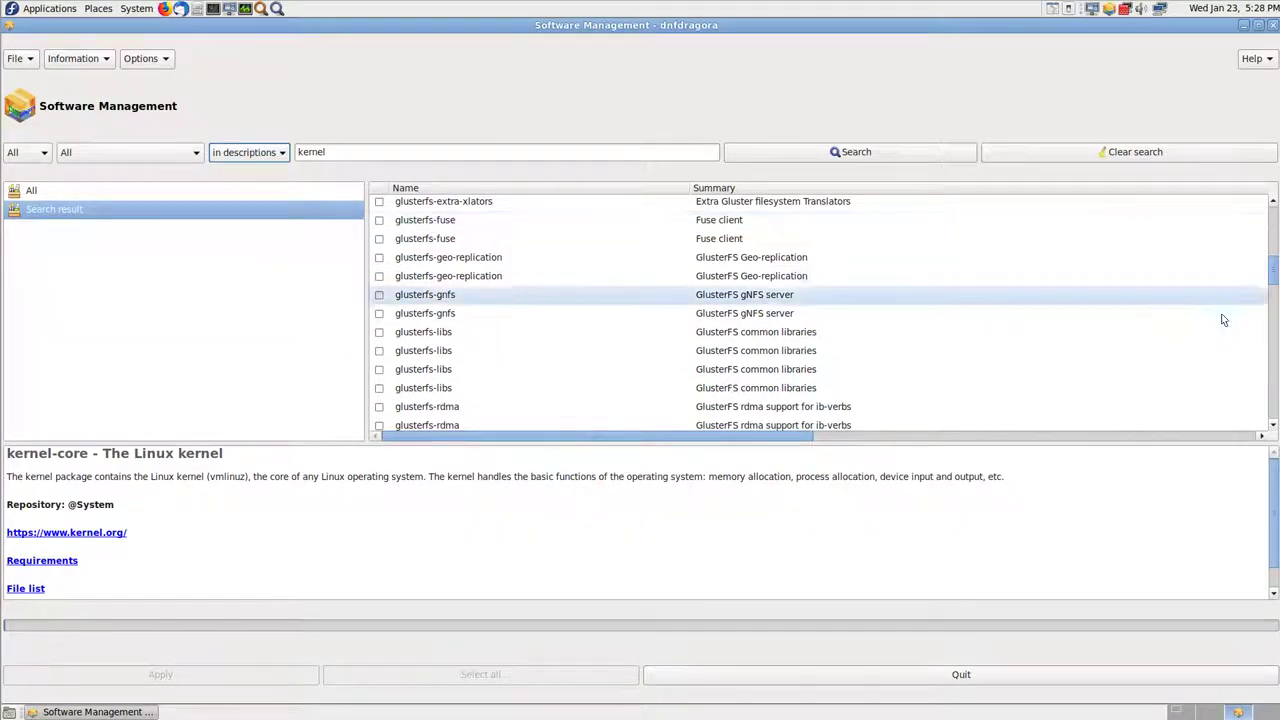
Scroll down to the checked xl2tpd and xorg-x11-drv-wacom-serial-support entries
scroll(1276, 222, up, 10)
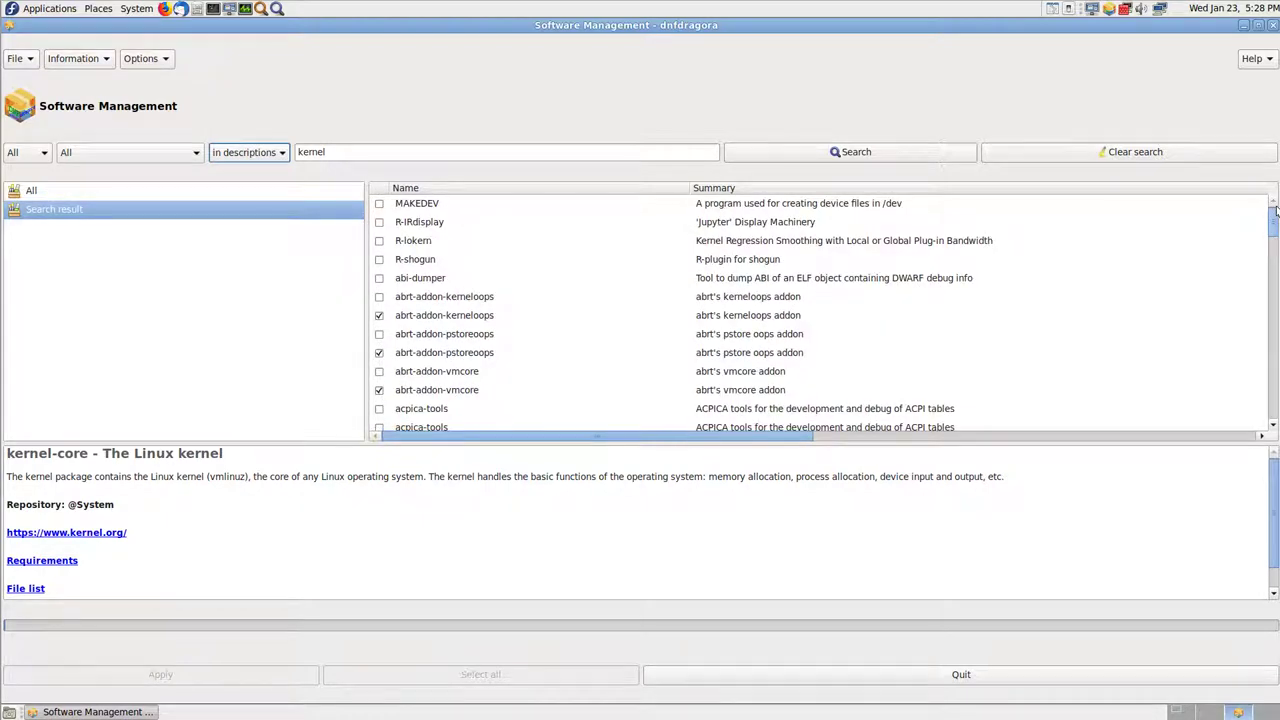
scroll(1276, 282, down, 12)
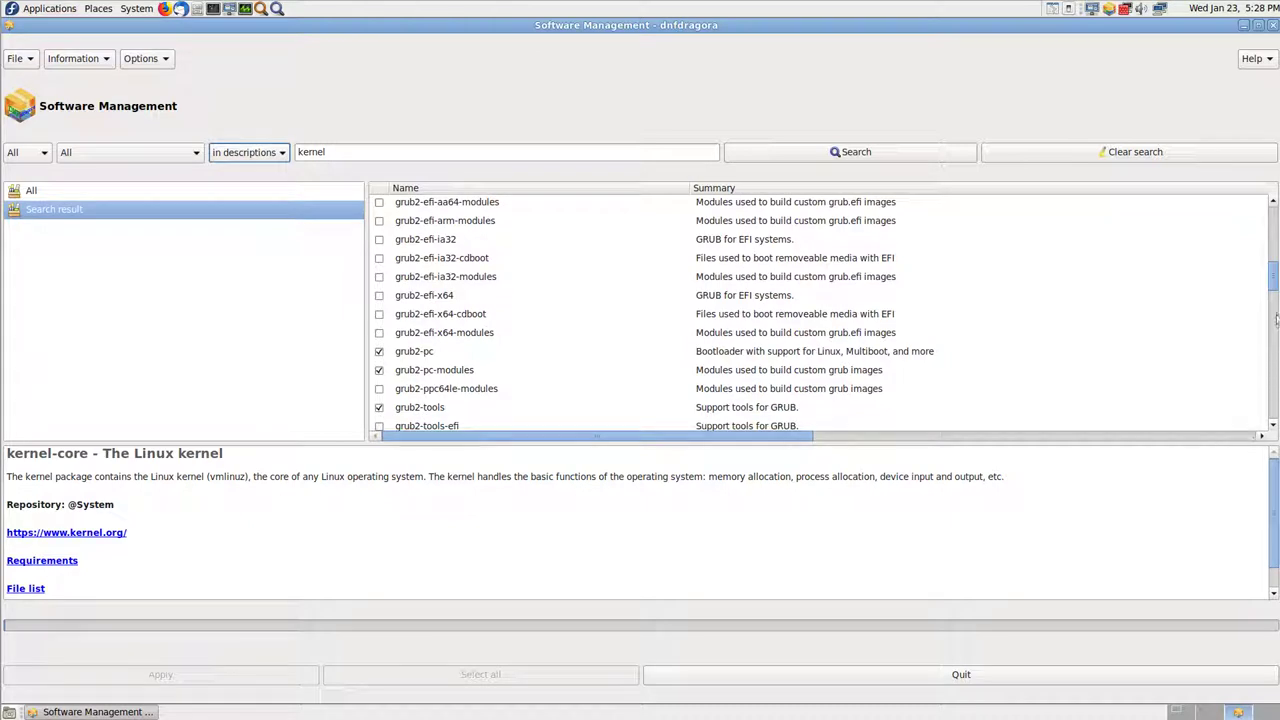
scroll(1275, 333, down, 1)
scroll(1275, 333, down, 20)
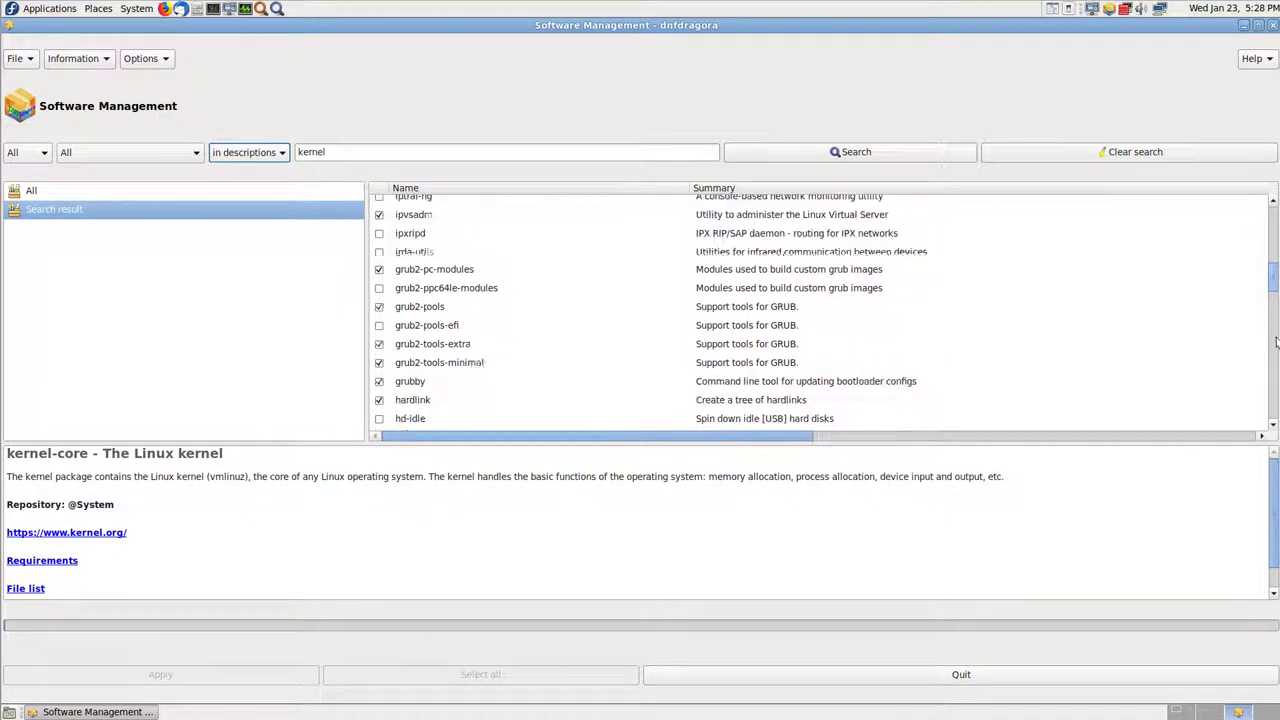
scroll(1276, 345, down, 20)
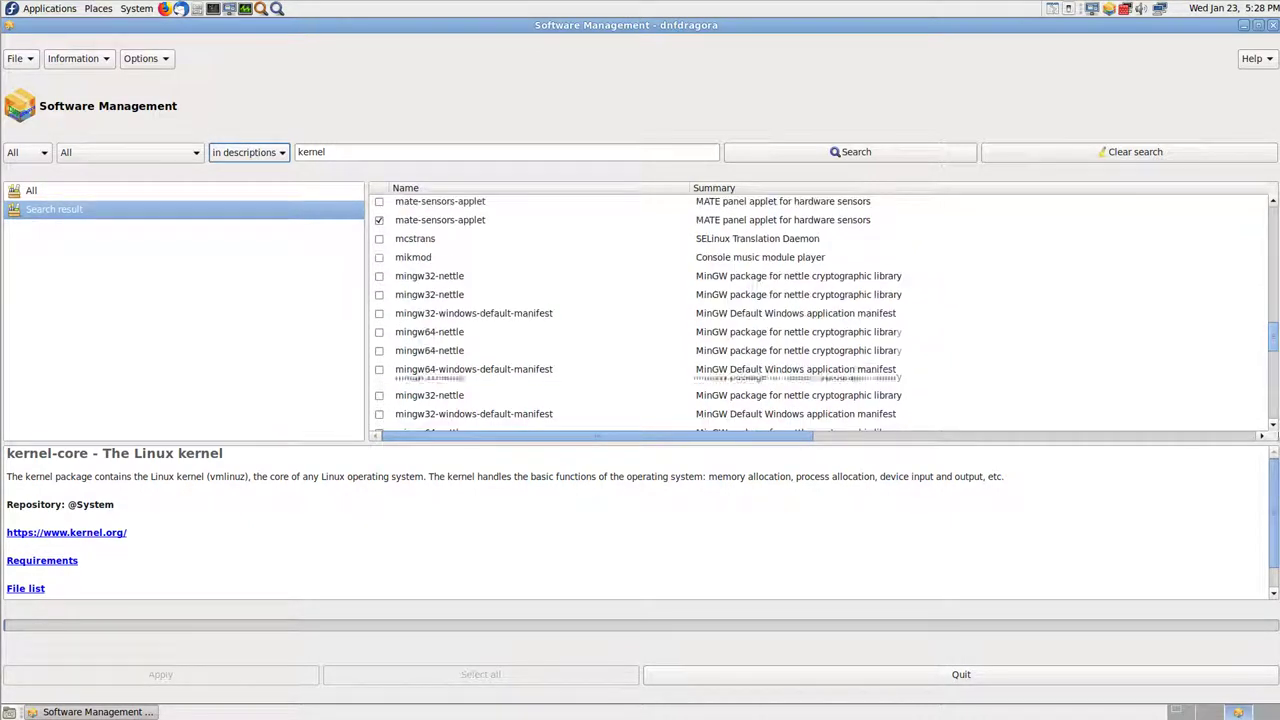
drag(1276, 548, 1276, 618)
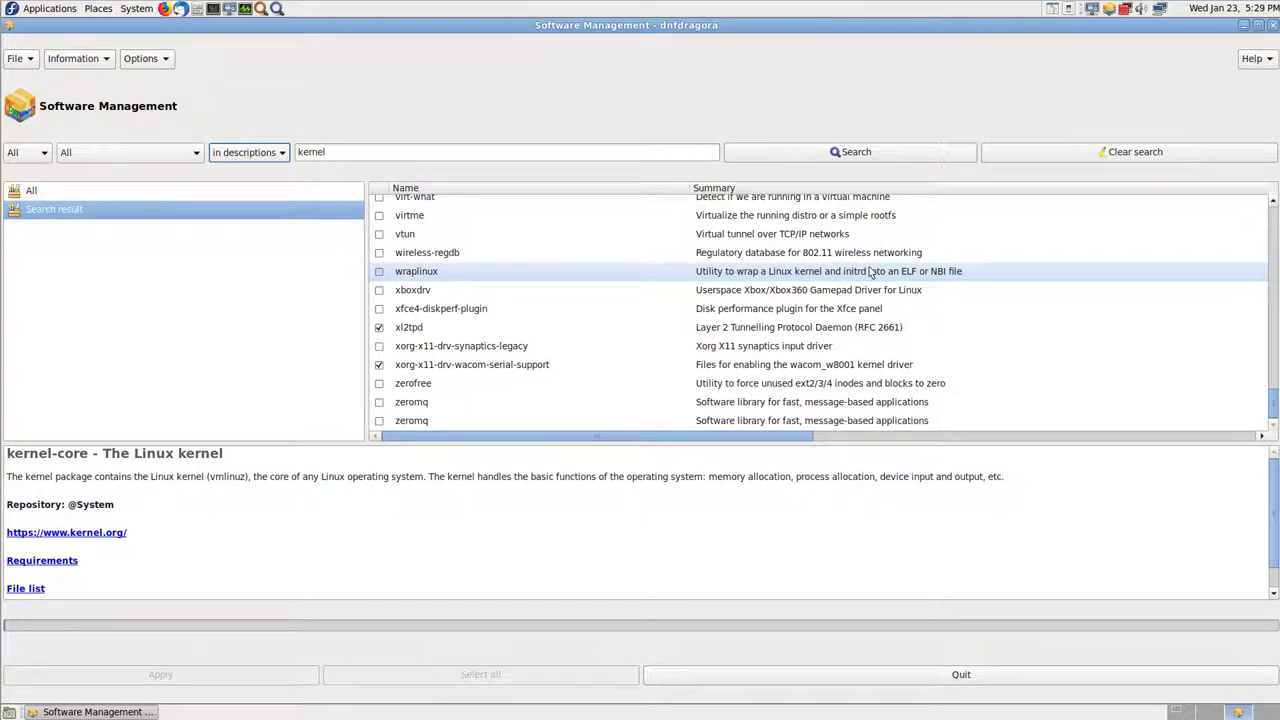
Select the wraplinux row and quick-search the list for the pasted 4.19.7-300.fc29.x86_64 version
click(870, 271)
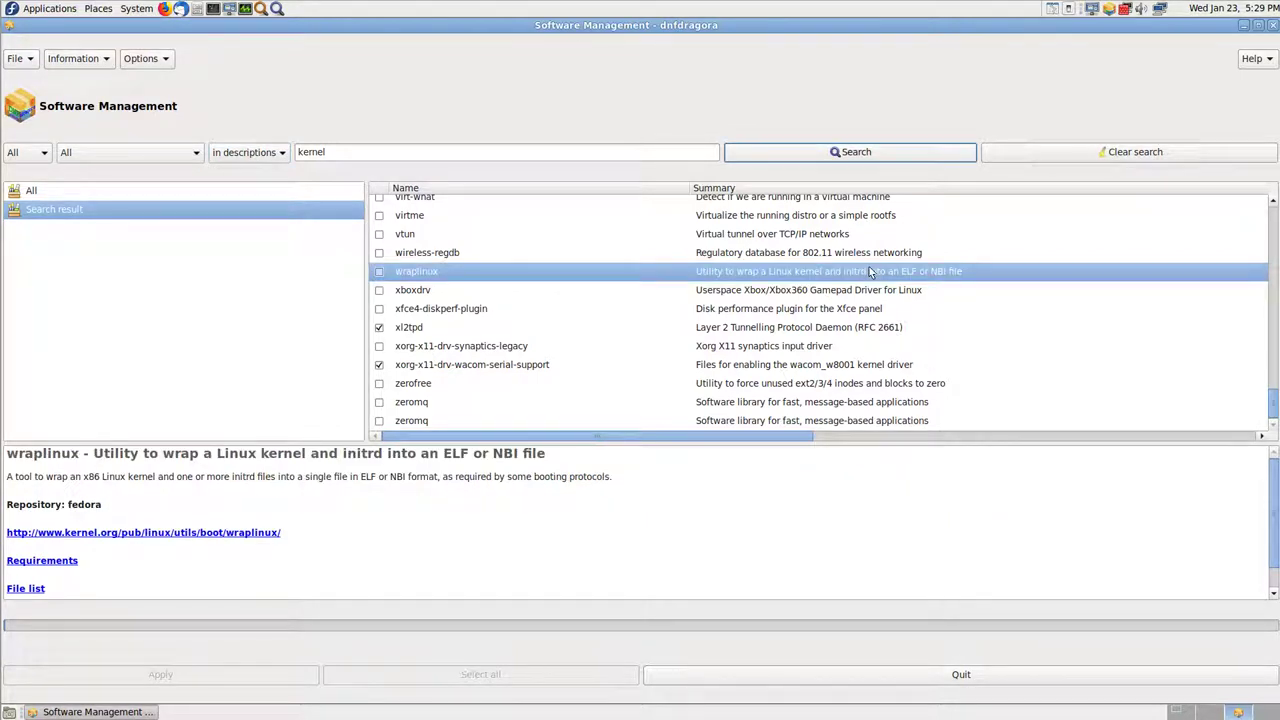
text(kern)
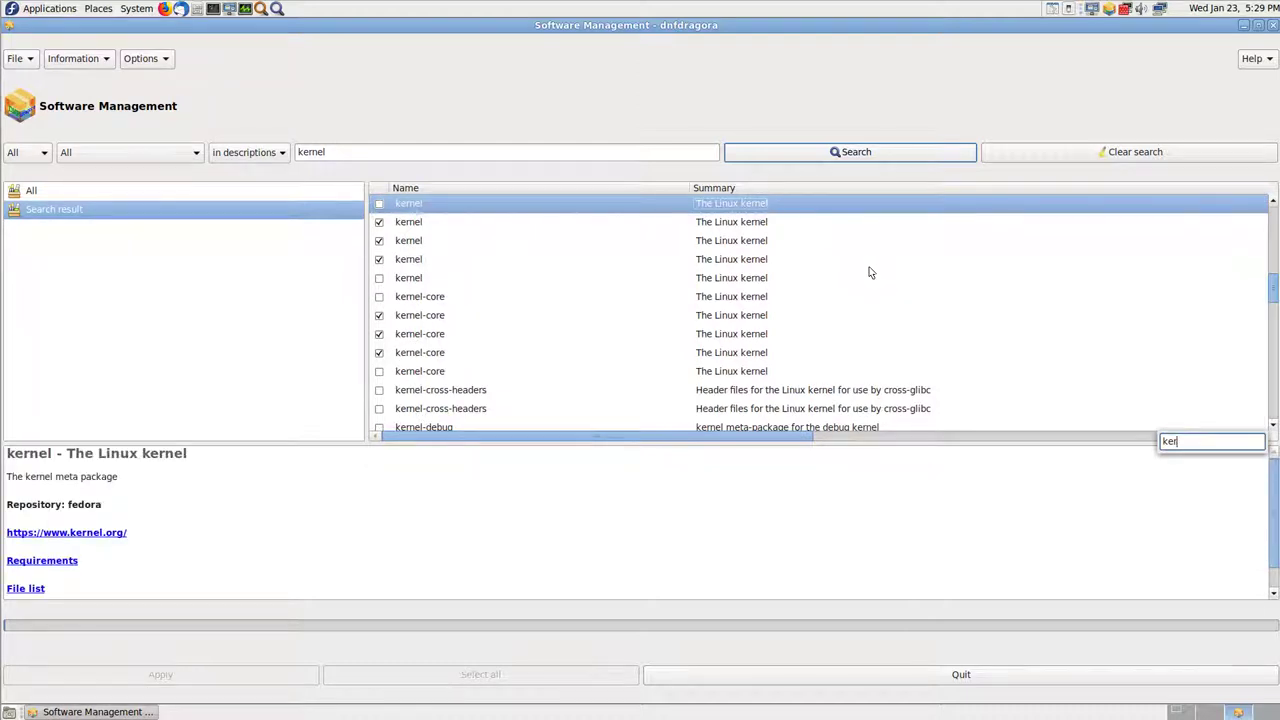
key(BackSpace)
key(BackSpace)
key(BackSpace)
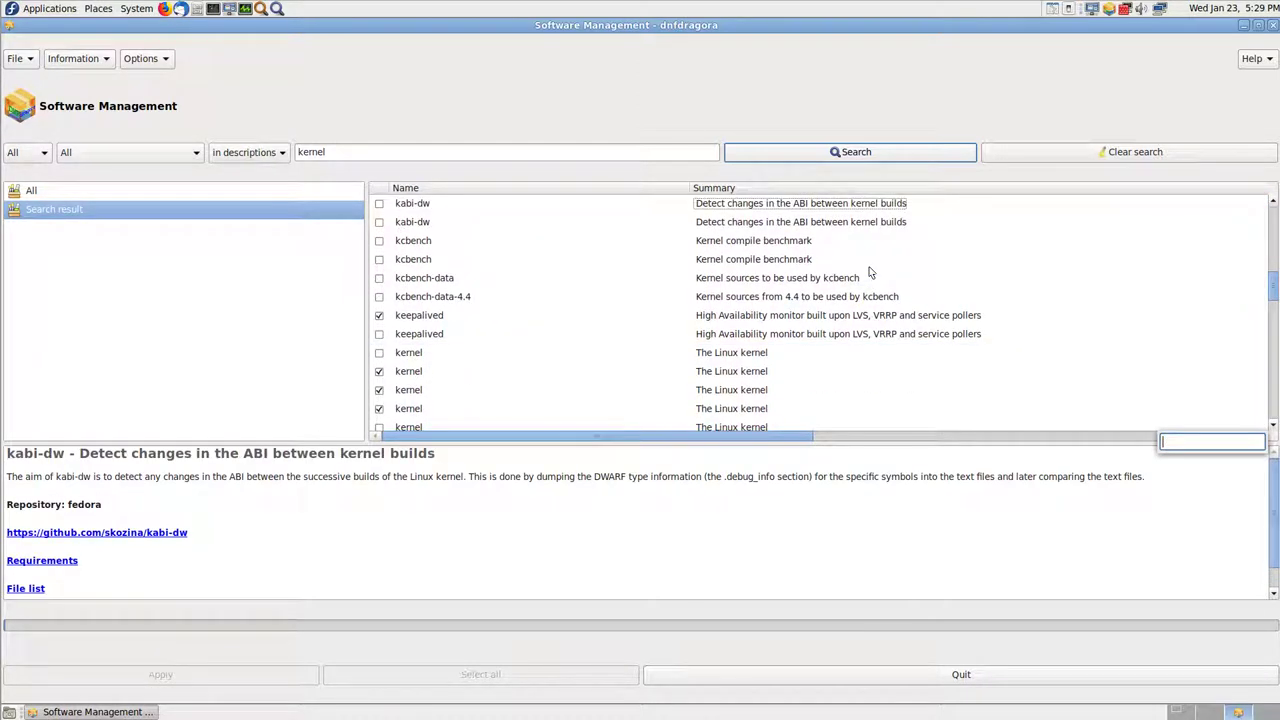
text(4.19.7-300.fc29.x86_64)
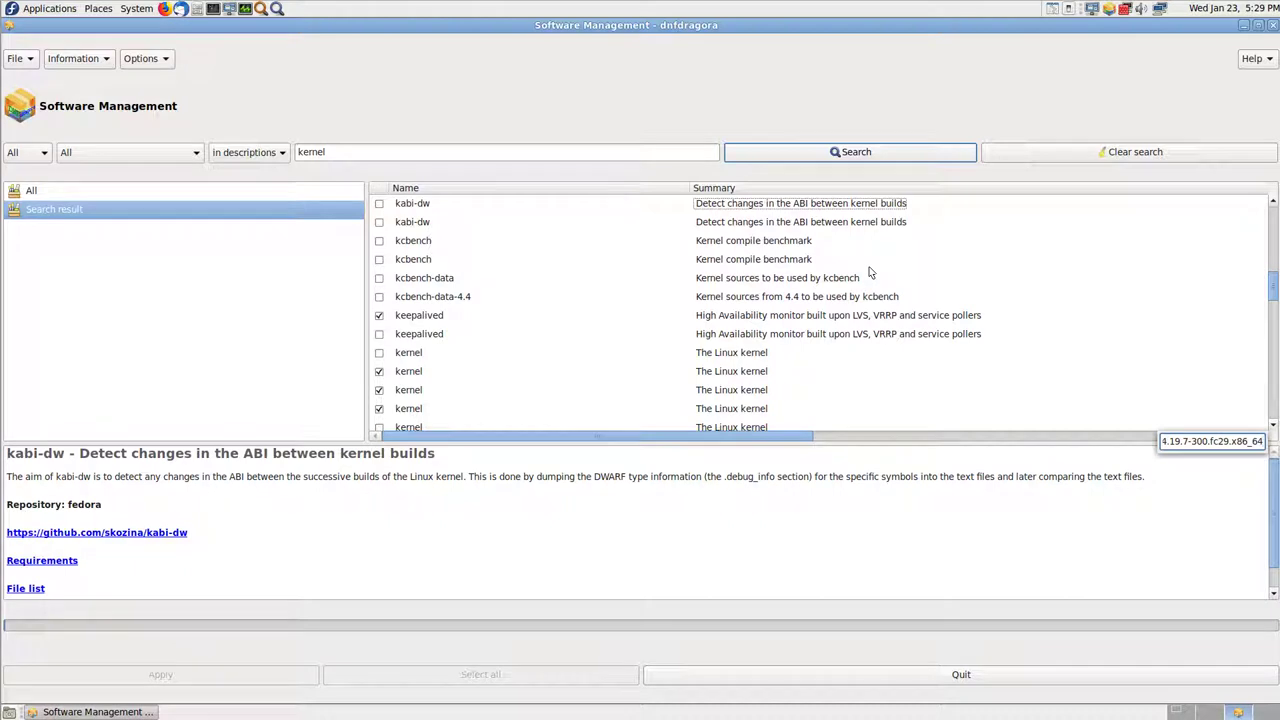
key(Escape)
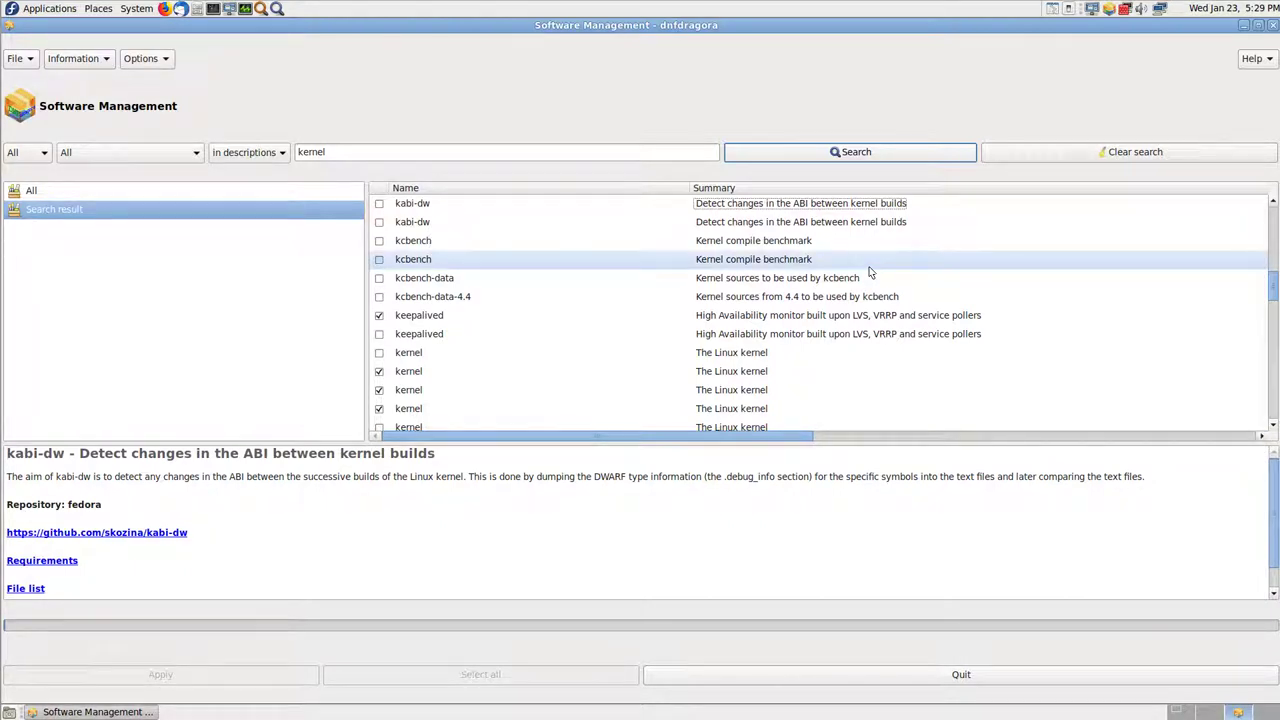
Retry the quick search for 4.19.7-300.fc29.x86_64, briefly adding then removing a vmlinuz- prefix
text(kern)
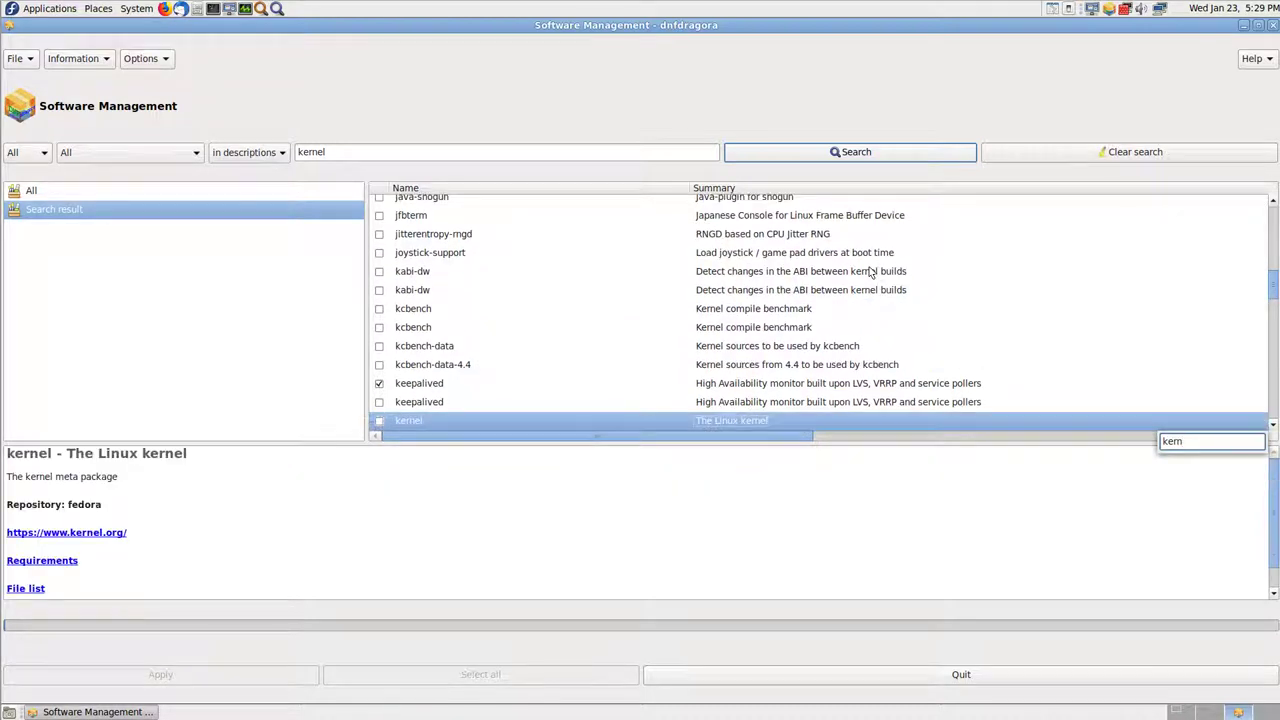
key(BackSpace)
key(BackSpace)
key(BackSpace)
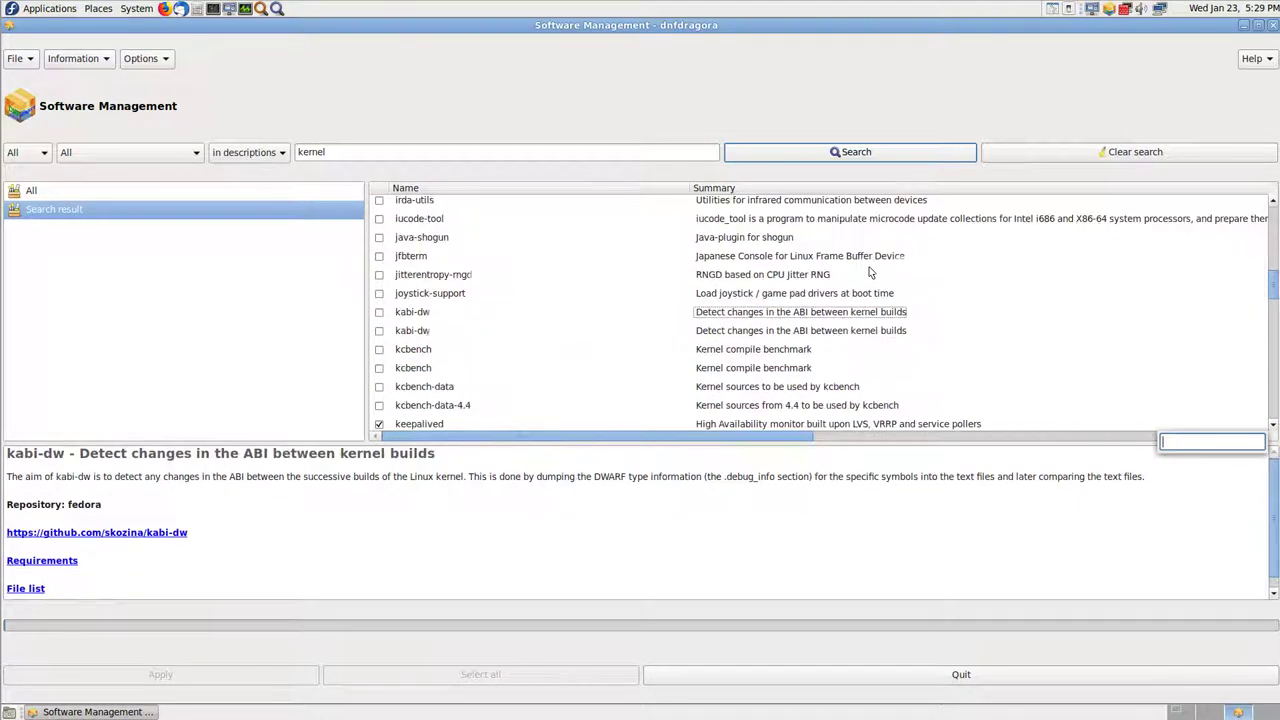
text(4.19.7-300.fc29.x86_64)
key(Home)
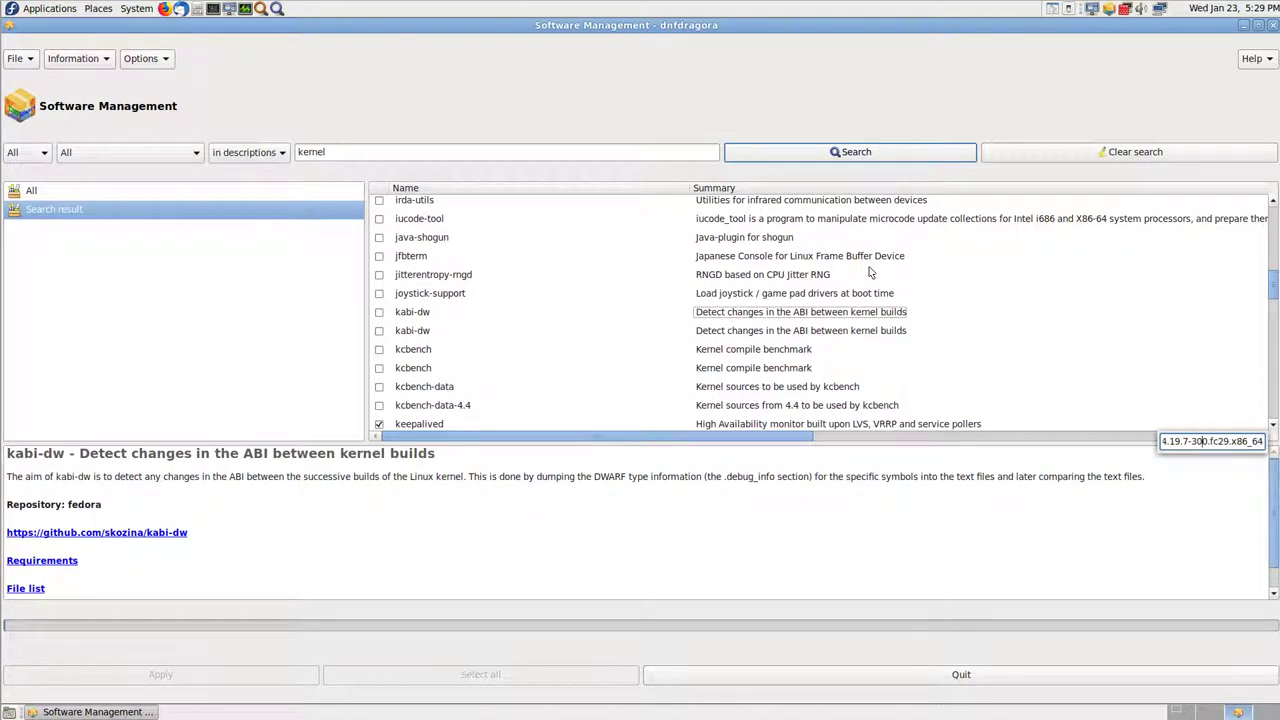
text(vmlinuz-)
key(Home)
key(Delete)
key(Delete)
key(Delete)
key(Delete)
key(Delete)
key(Delete)
key(Delete)
key(Delete)
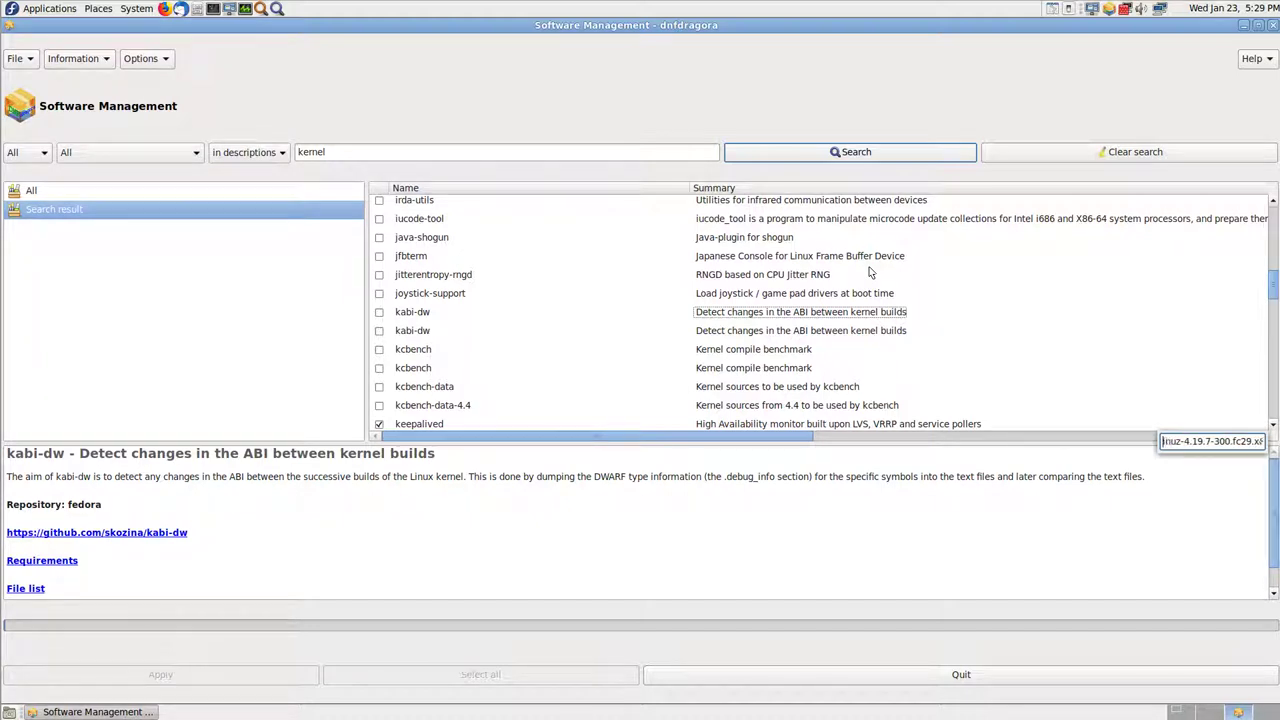
key(Escape)
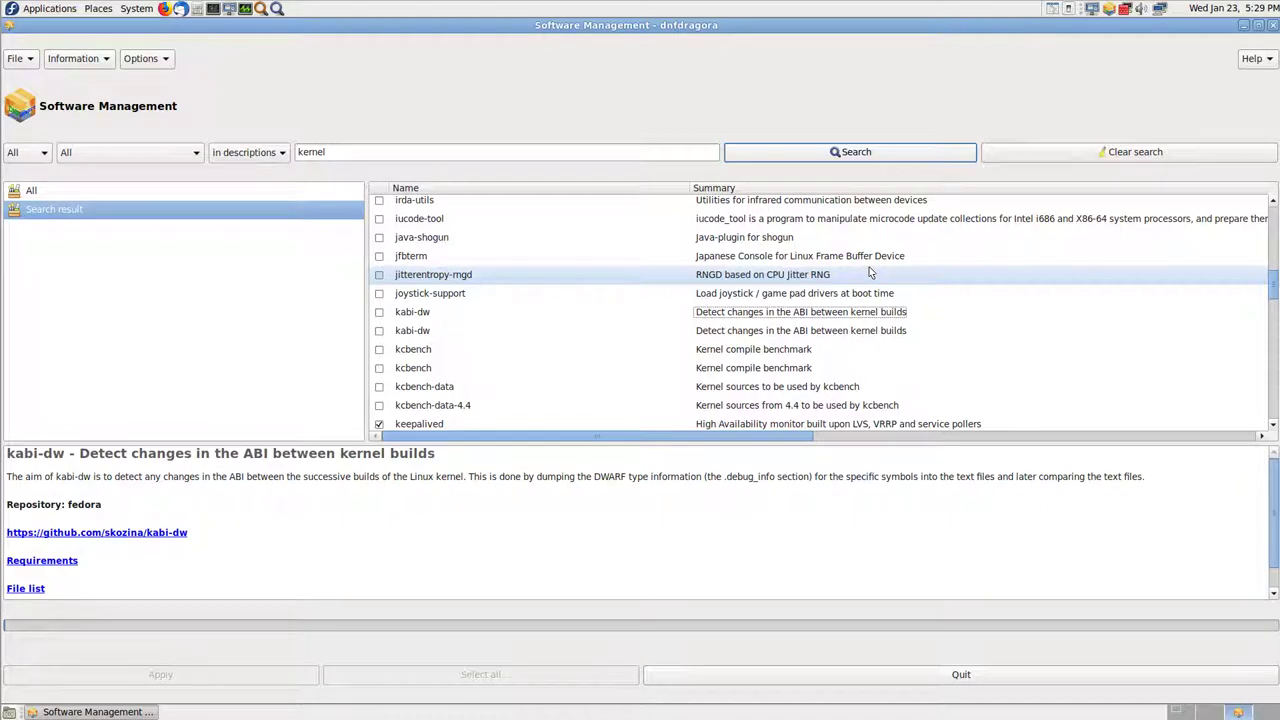
Scroll the results to find the kernel and kernel-core rows
scroll(673, 284, up, 5)
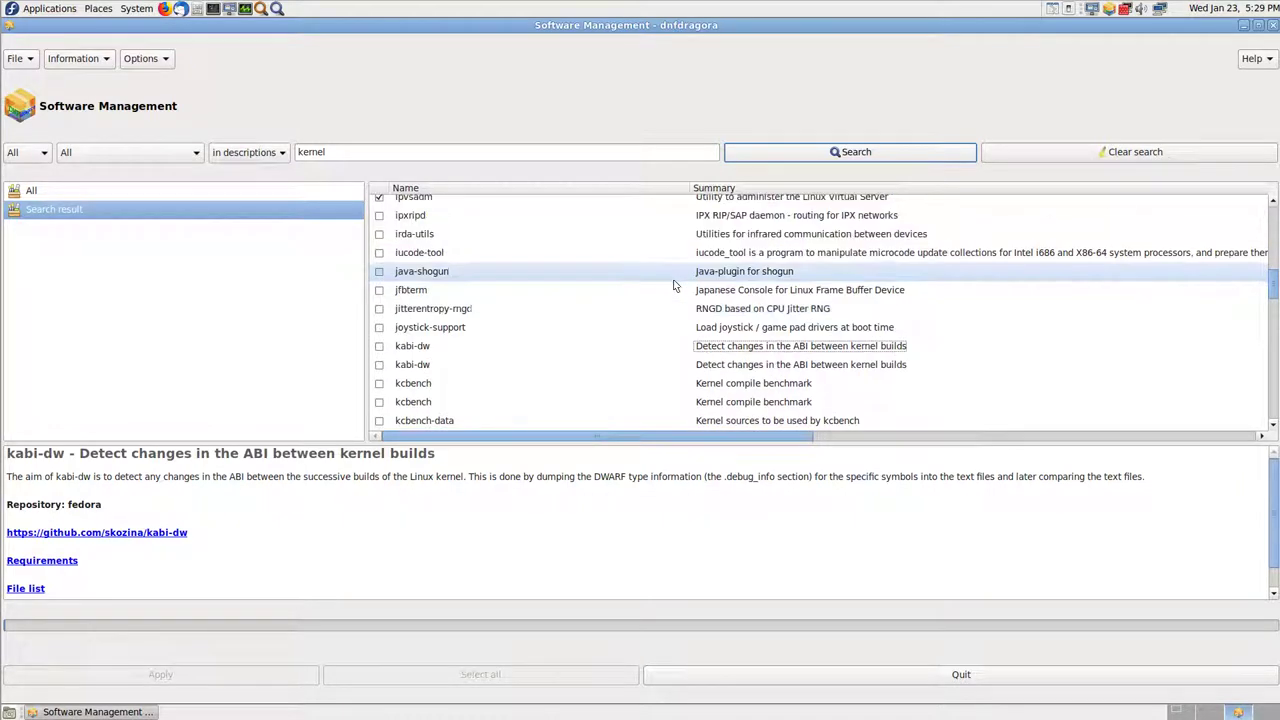
scroll(673, 285, up, 8)
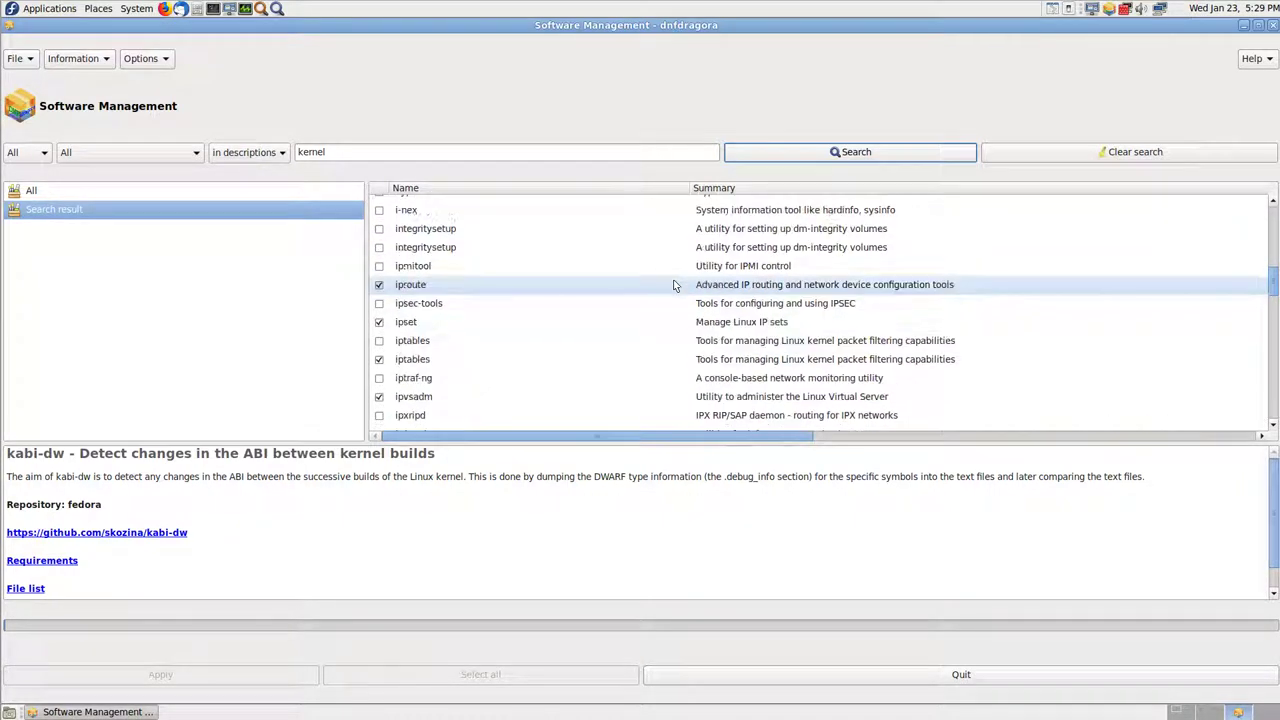
scroll(673, 285, up, 4)
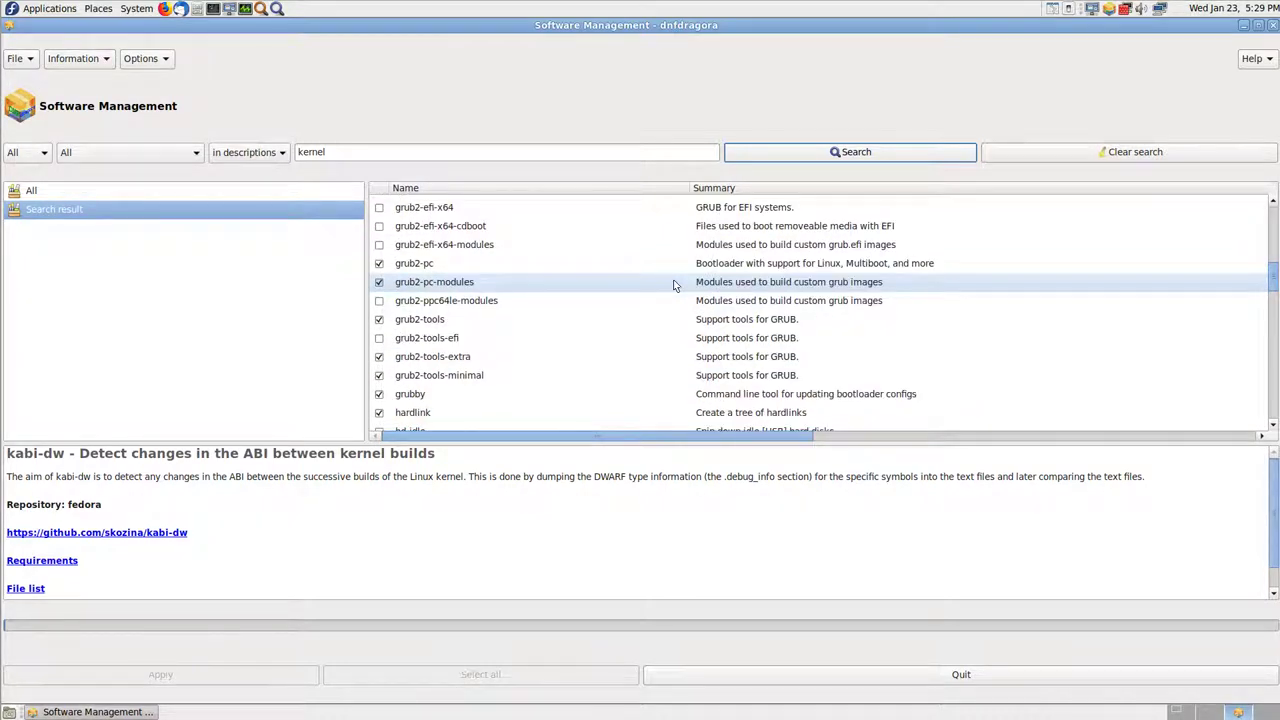
scroll(673, 285, down, 7)
scroll(673, 285, down, 7)
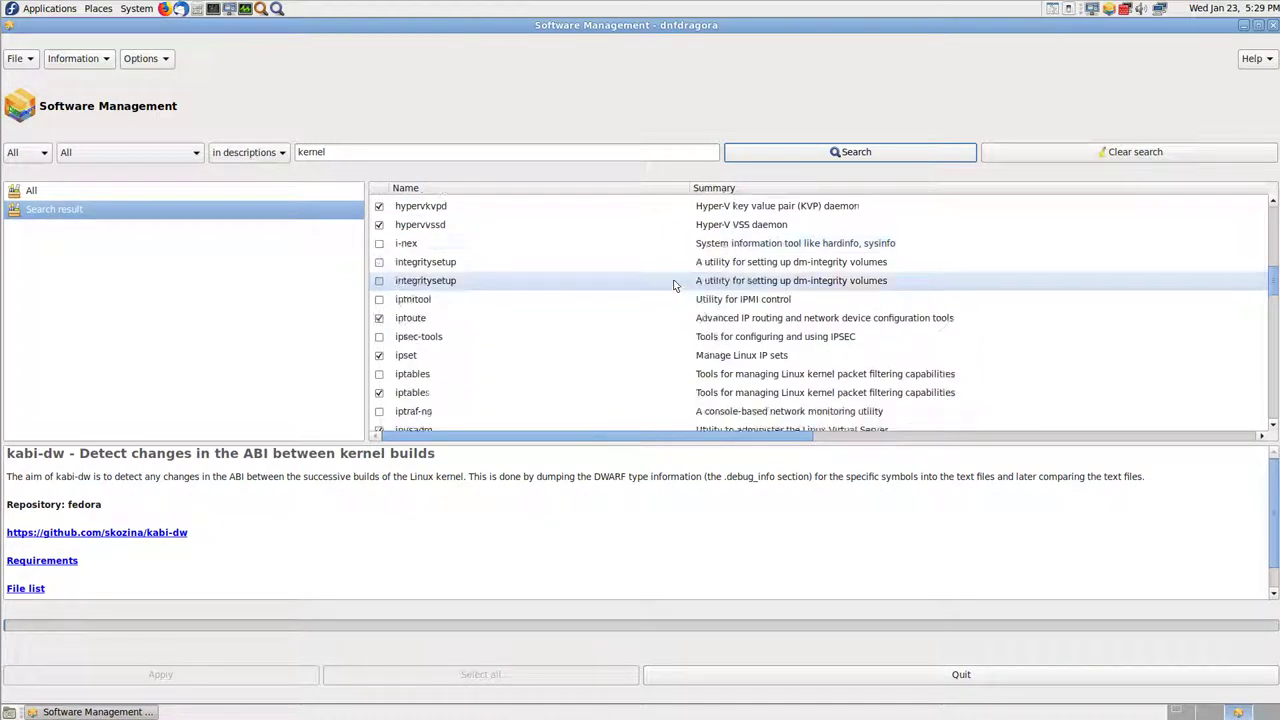
scroll(673, 285, down, 5)
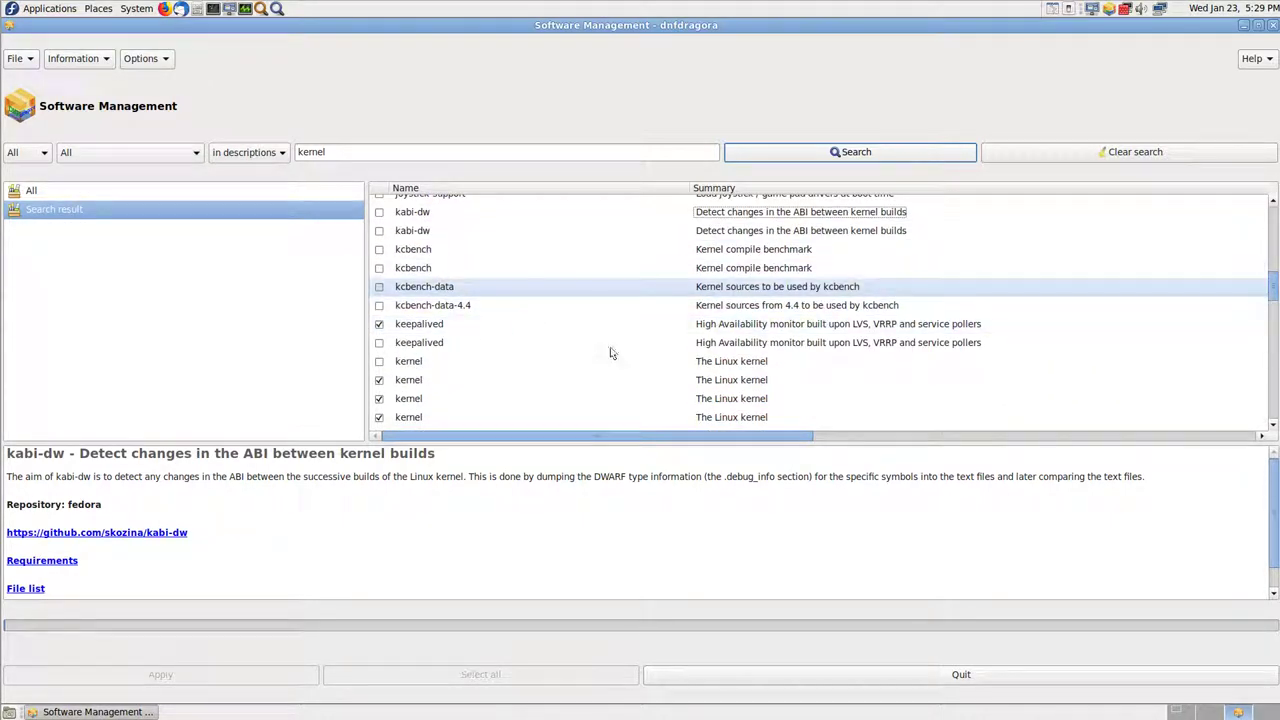
scroll(584, 386, down, 2)
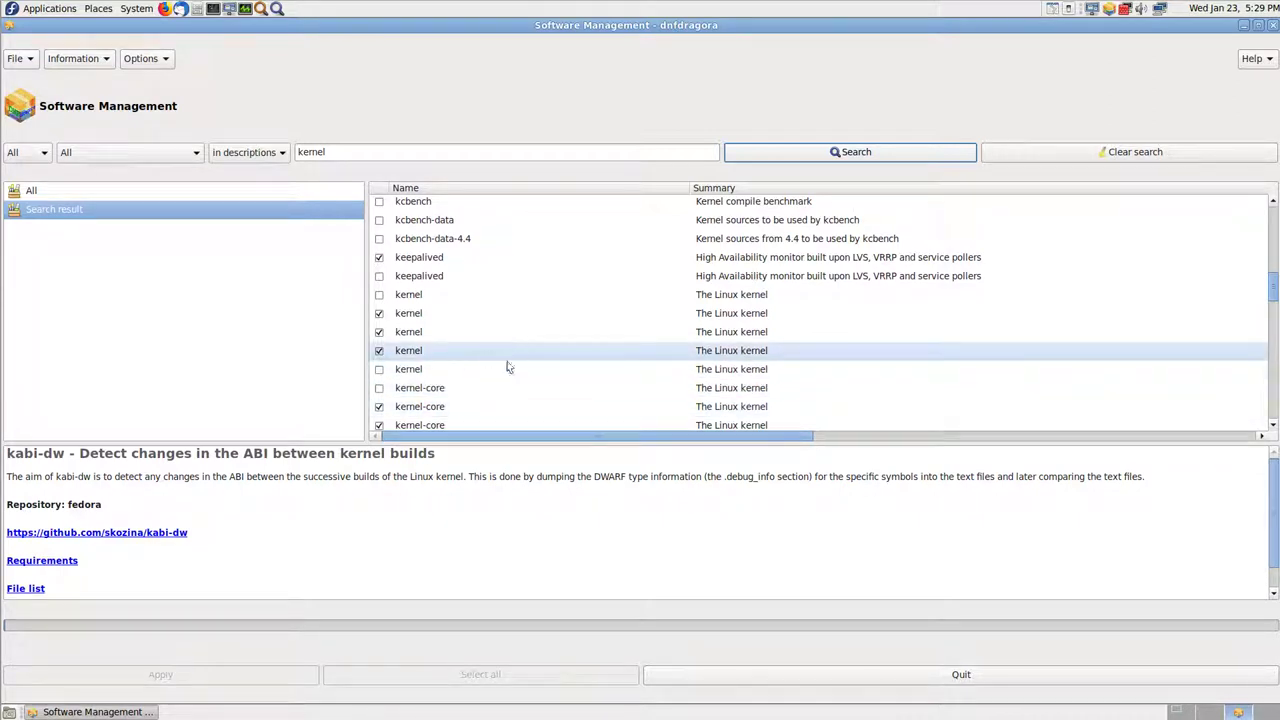
Search for the vmlinuz 4.19.7 file name, view the kernel 4.20.3 update, then minimize dnfdragora
click(964, 438)
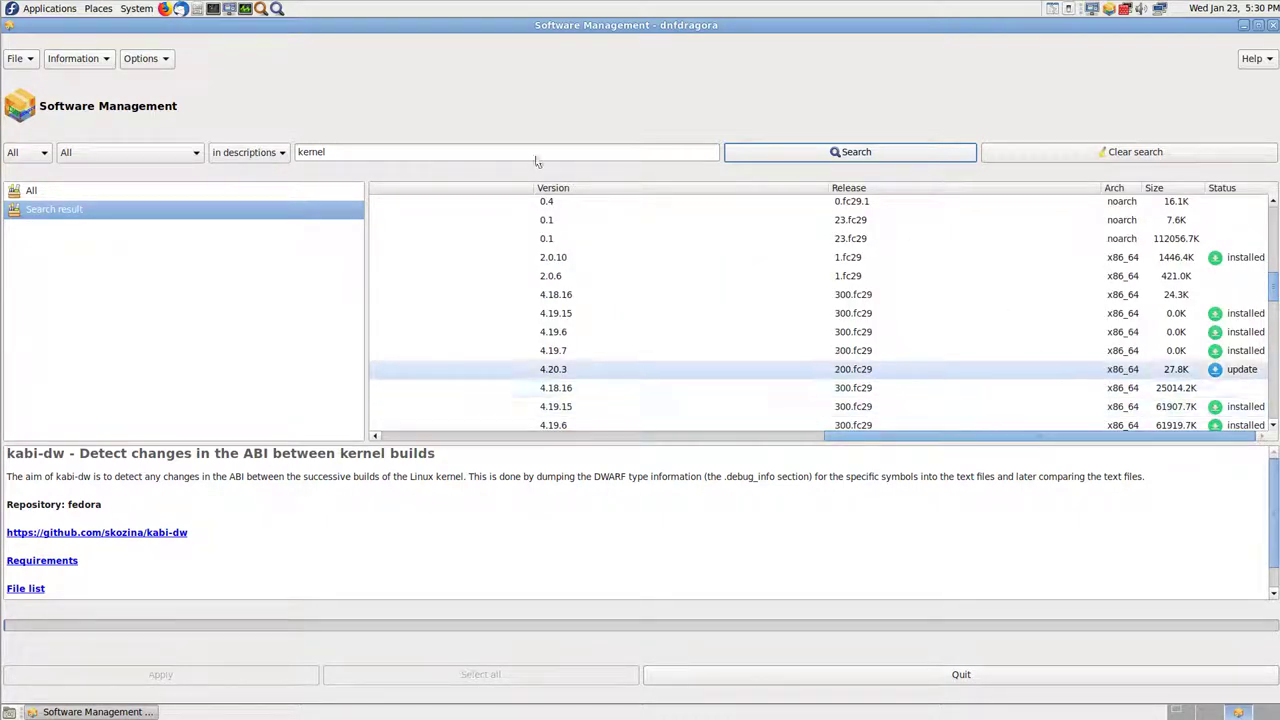
click(619, 153)
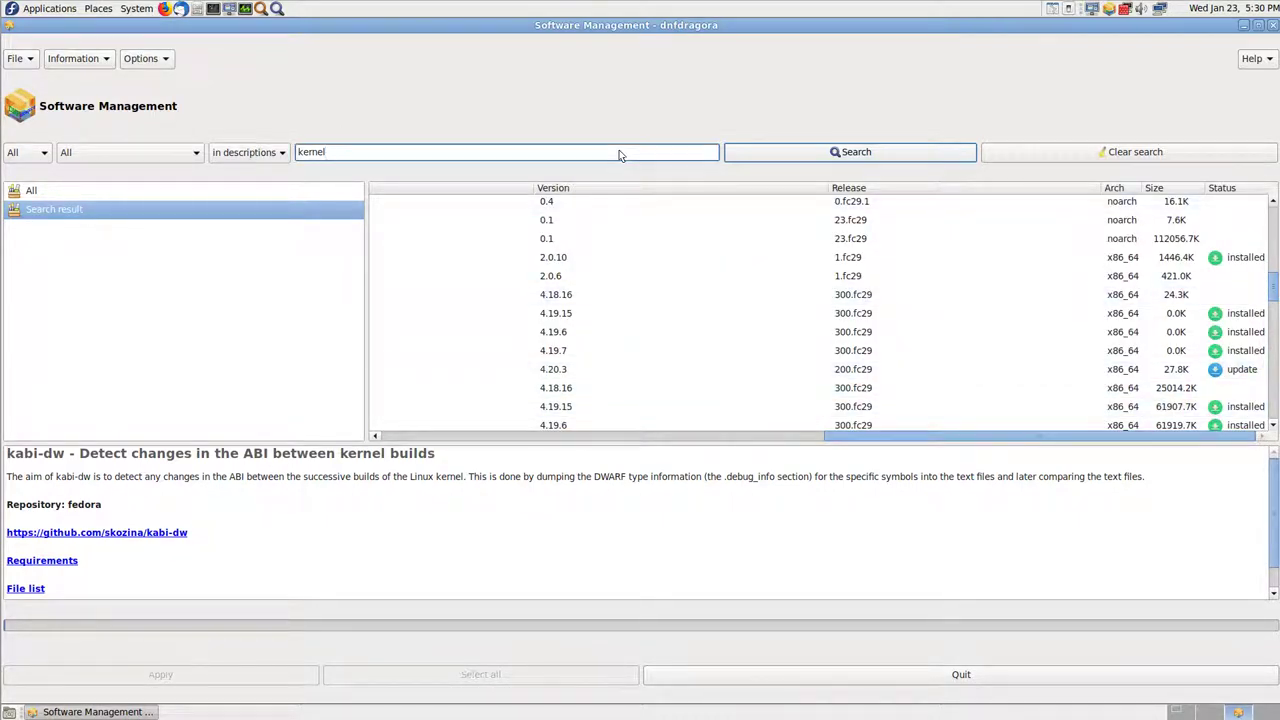
key(BackSpace)
key(BackSpace)
key(BackSpace)
text(vmlinuz-4.19.7-300.fc29.x86_64)
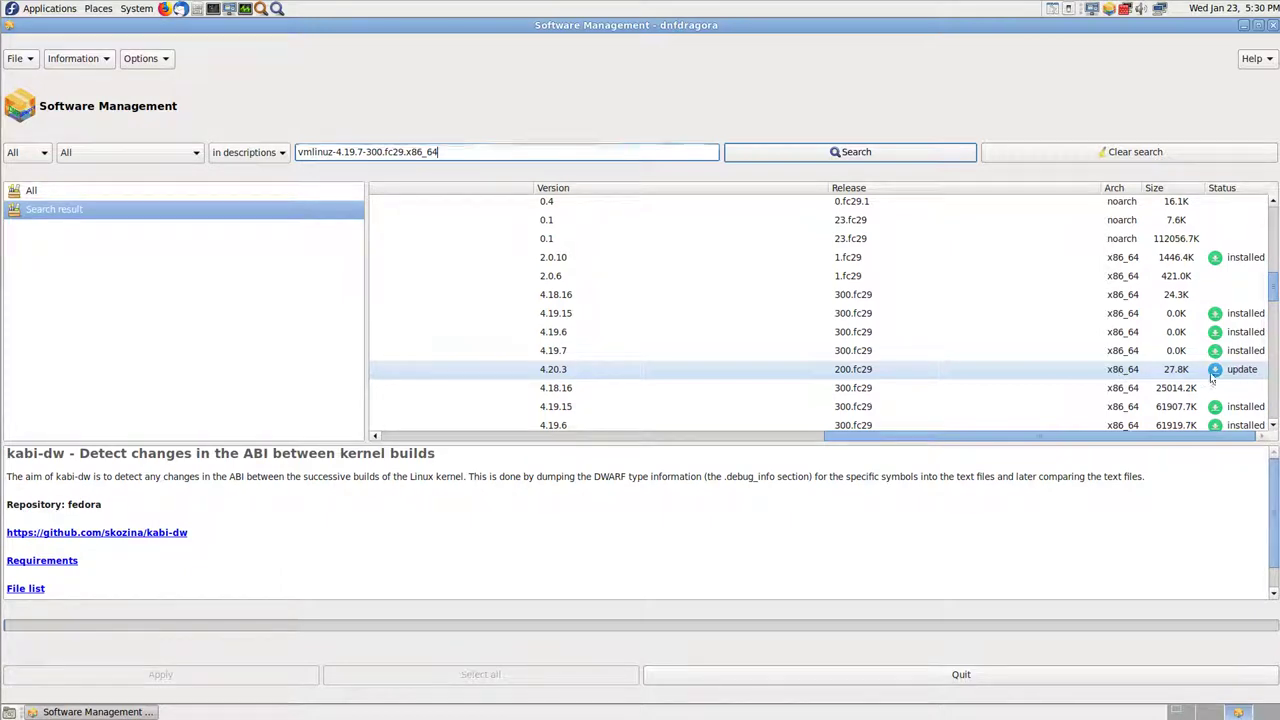
click(1120, 373)
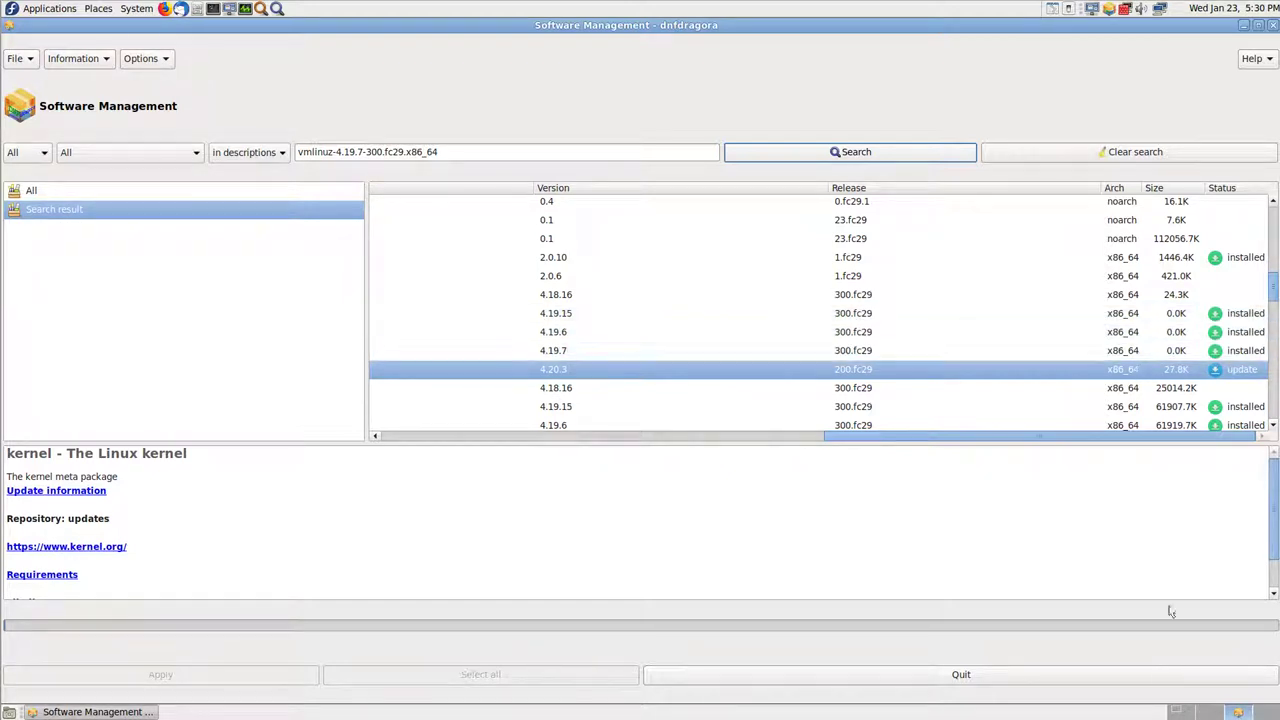
click(1236, 712)
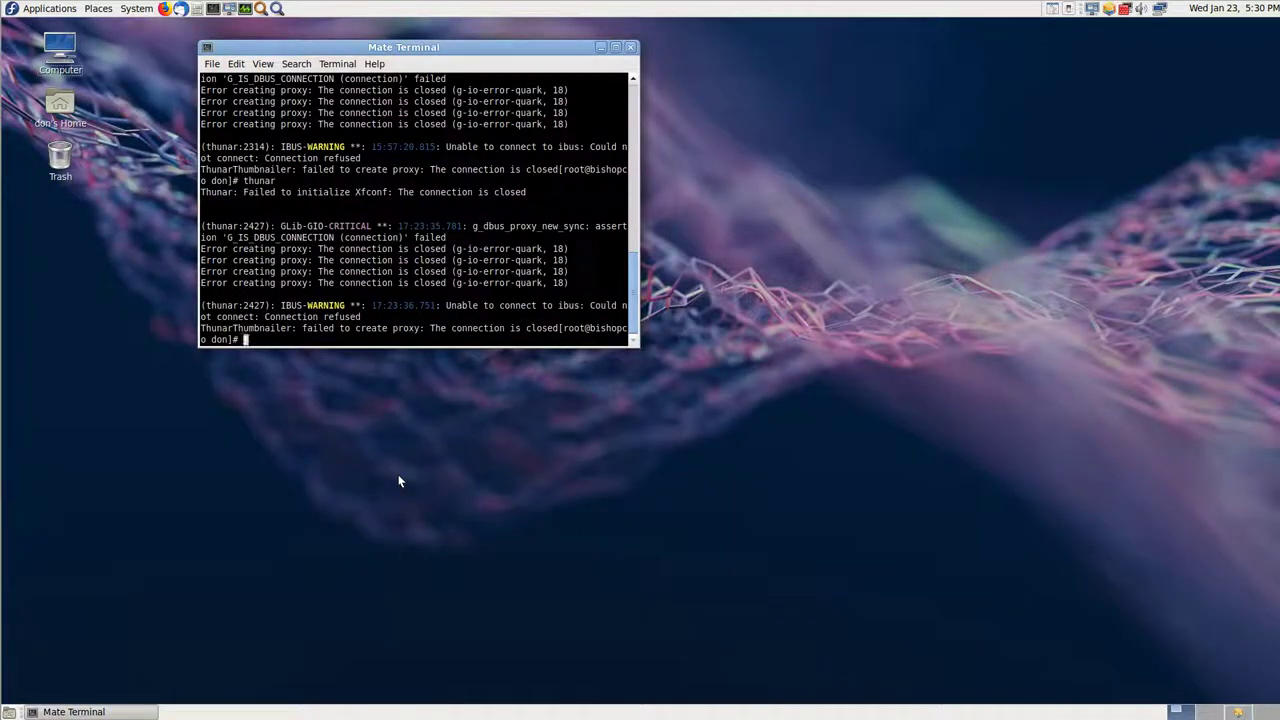
Relaunch thunar as root, maximize it, and open /boot from File System
text(thunar)
key(Return)
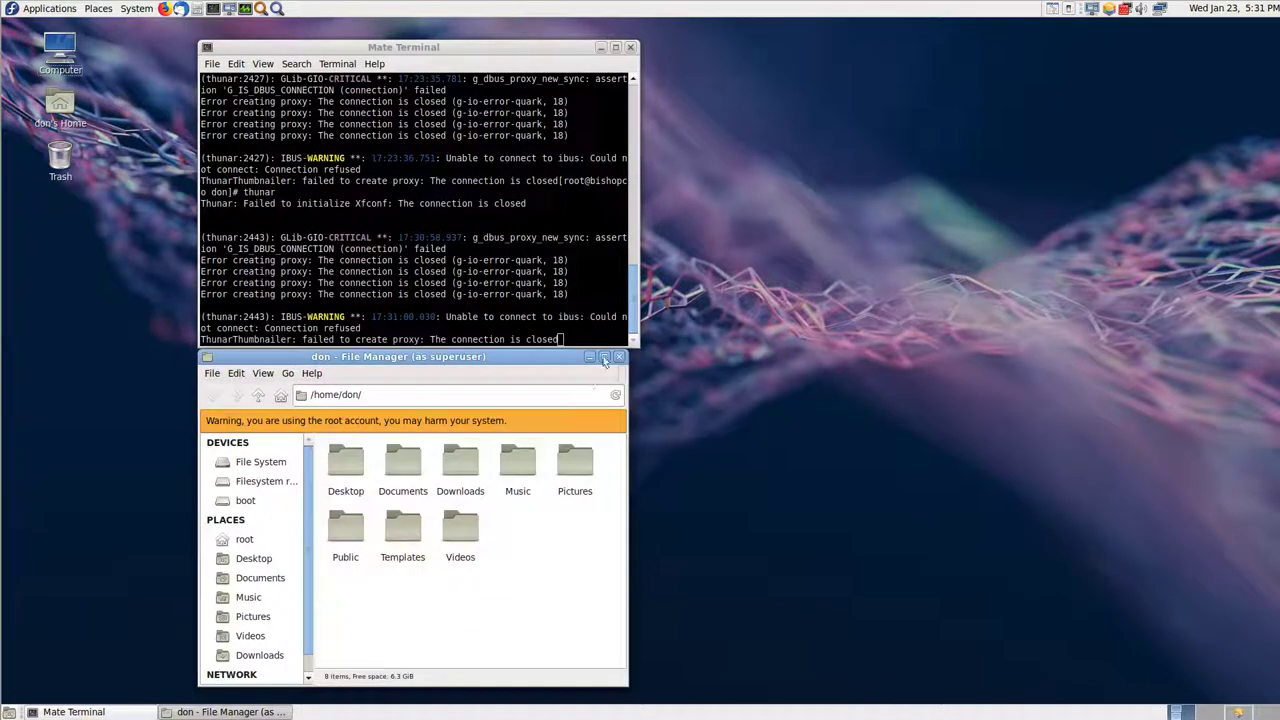
click(604, 357)
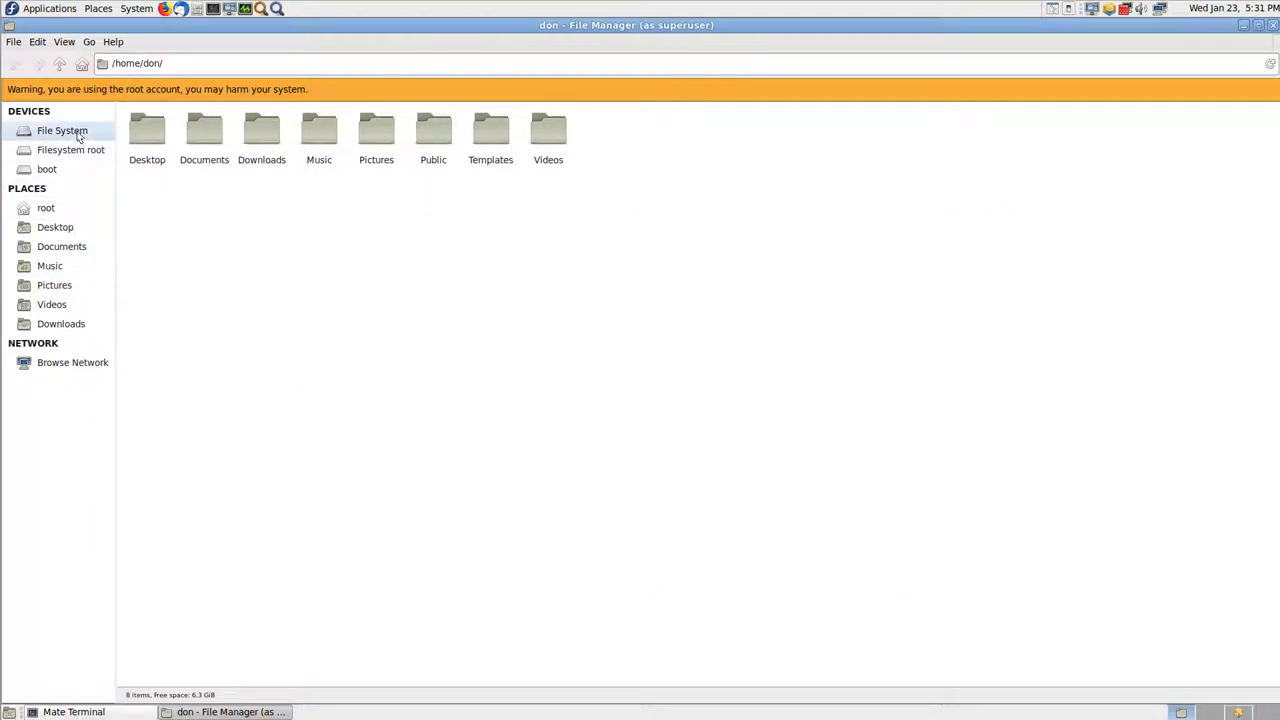
click(62, 131)
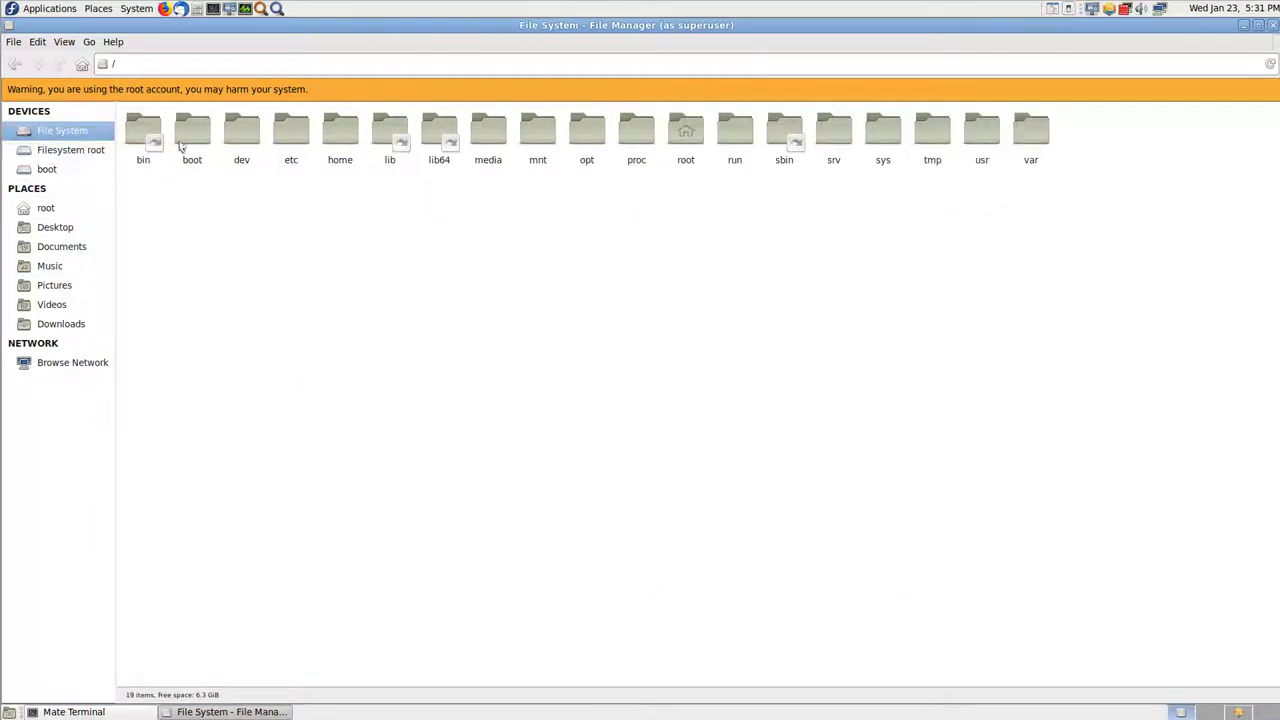
click(192, 130)
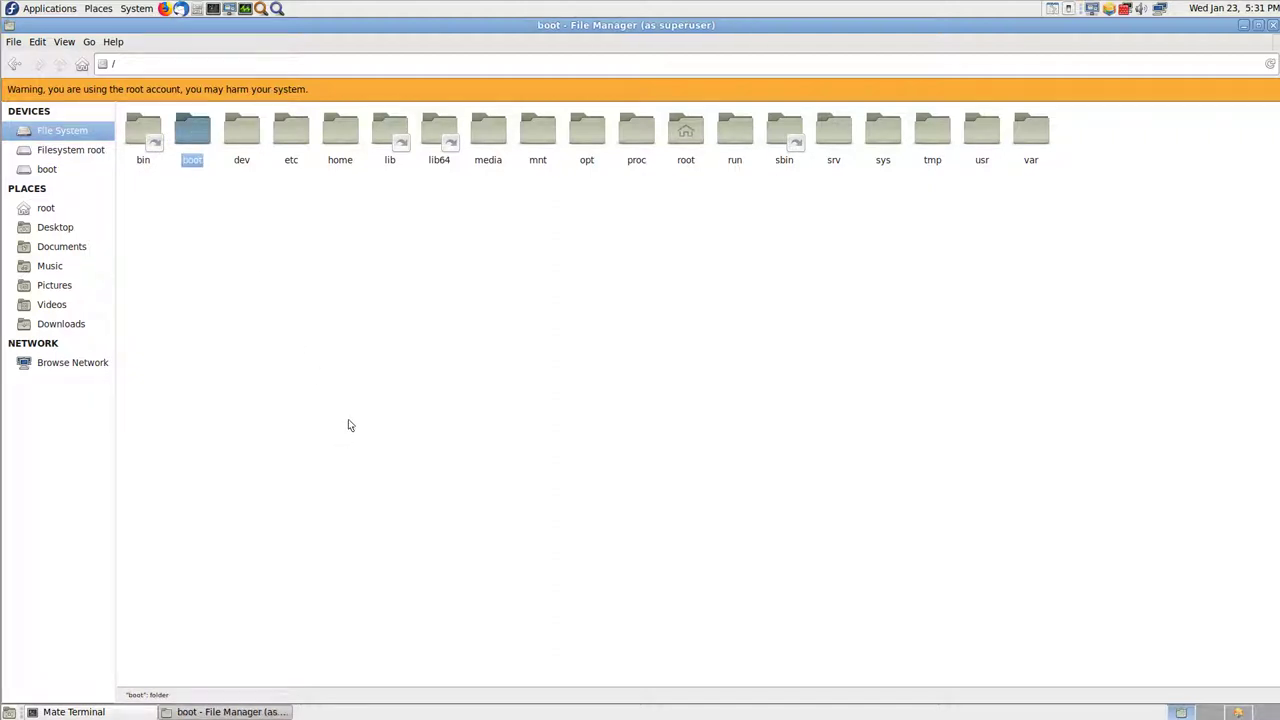
key(Return)
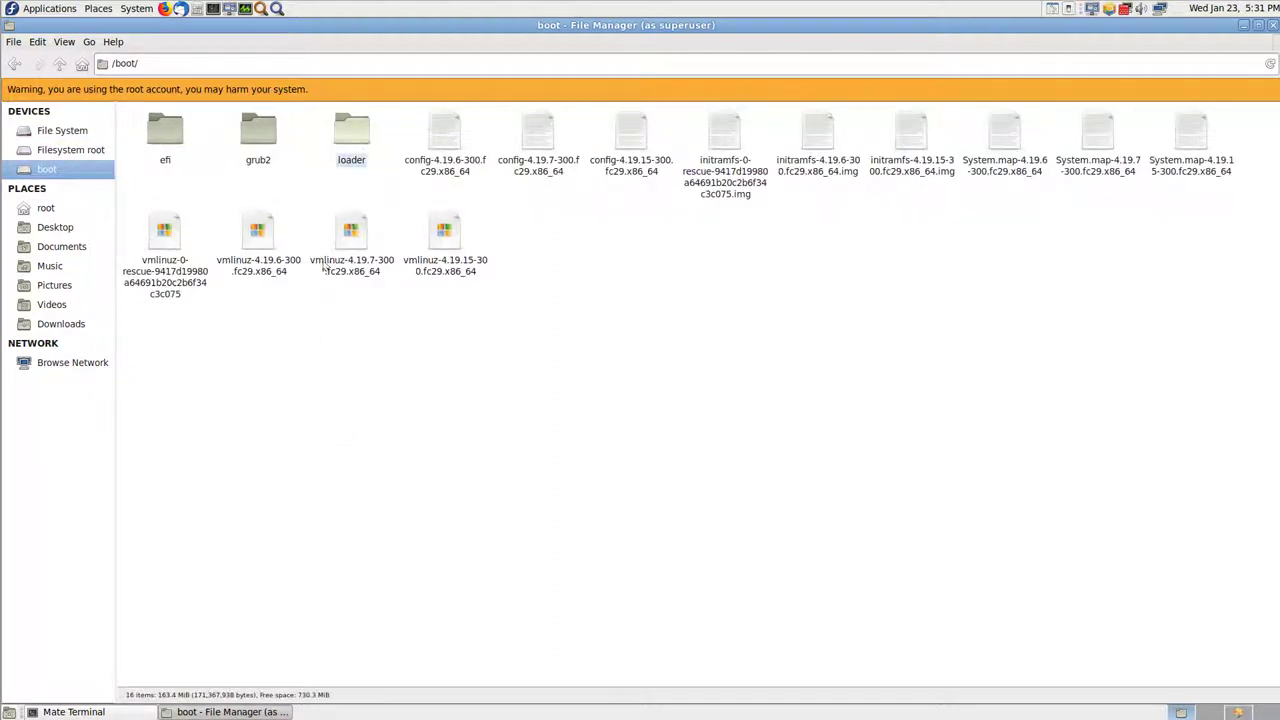
click(64, 42)
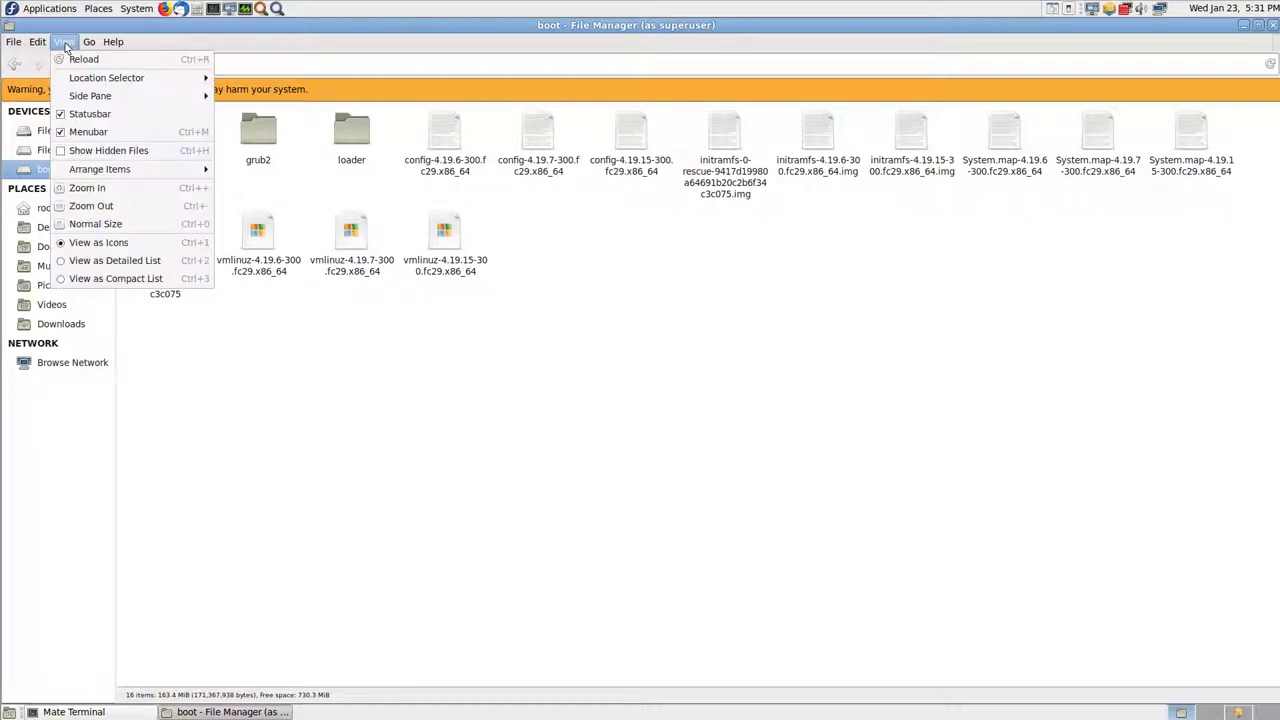
Show /boot as a detailed list and select the System.map-4.19.6 entry among the kernel files
click(106, 262)
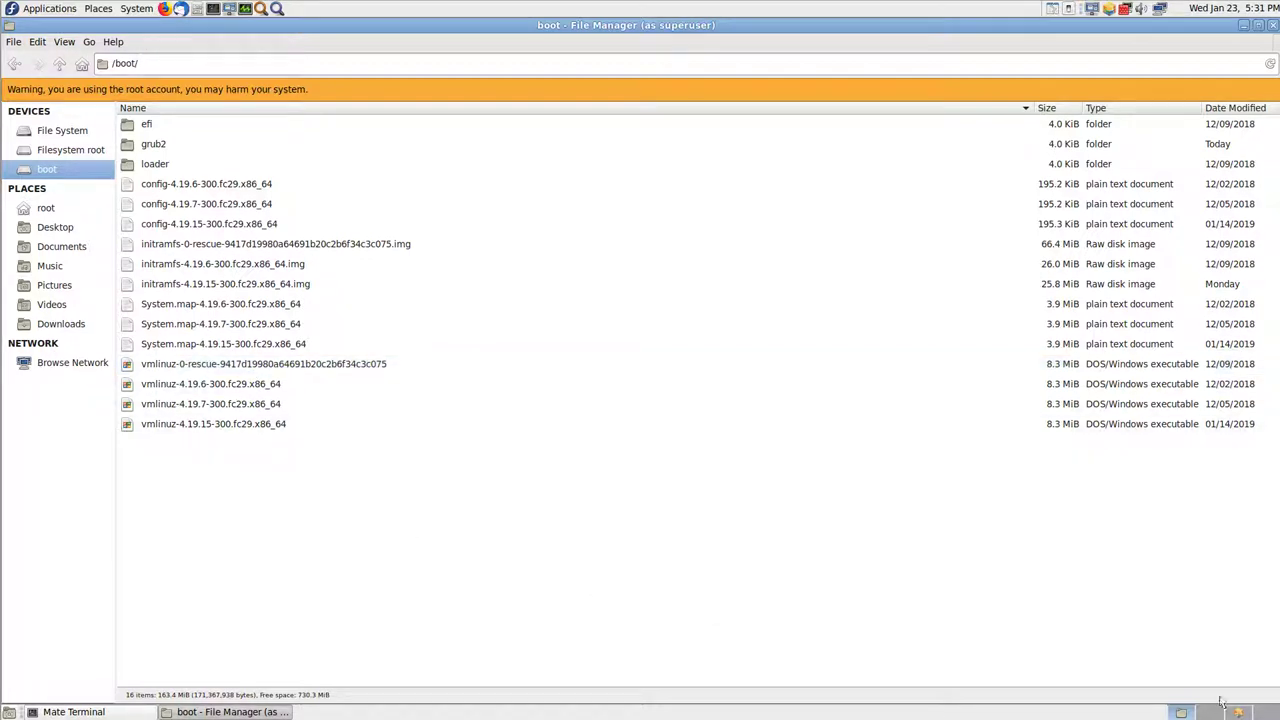
click(242, 306)
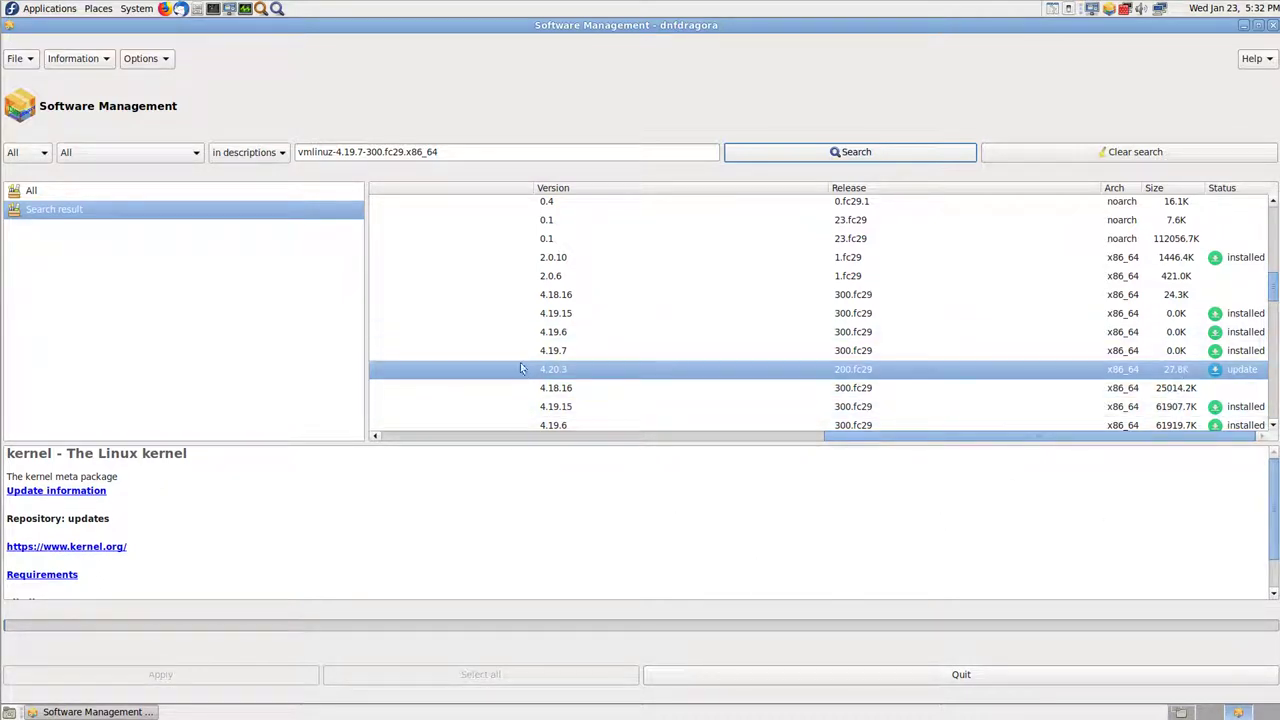
Compare the installed kernel 4.19.7 row with the 4.20.3 update, shifting the table to view the Name column
click(565, 352)
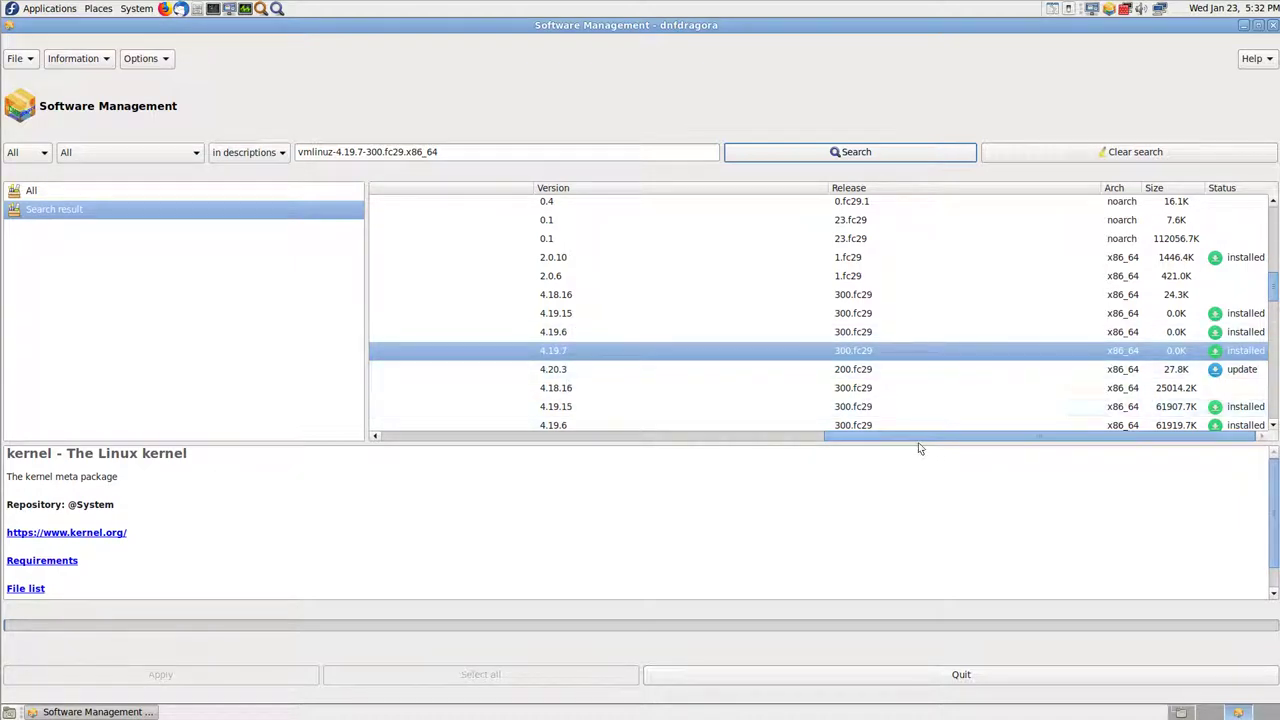
click(573, 369)
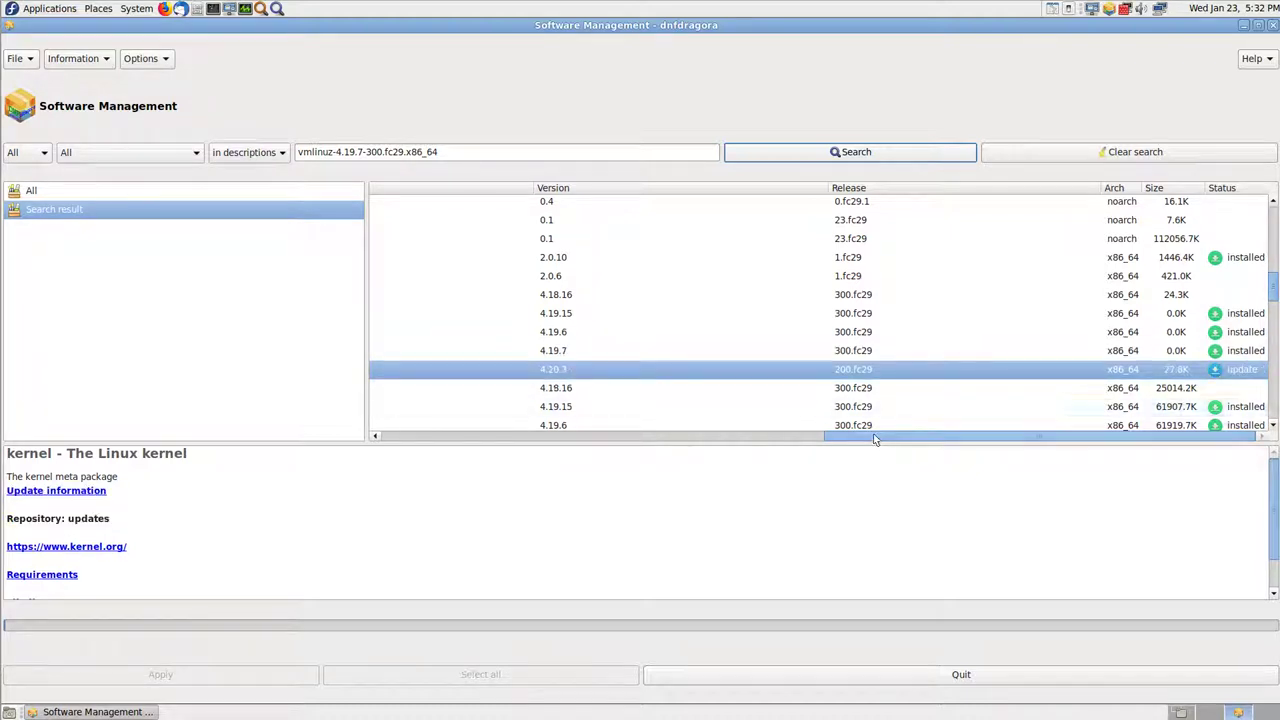
click(375, 437)
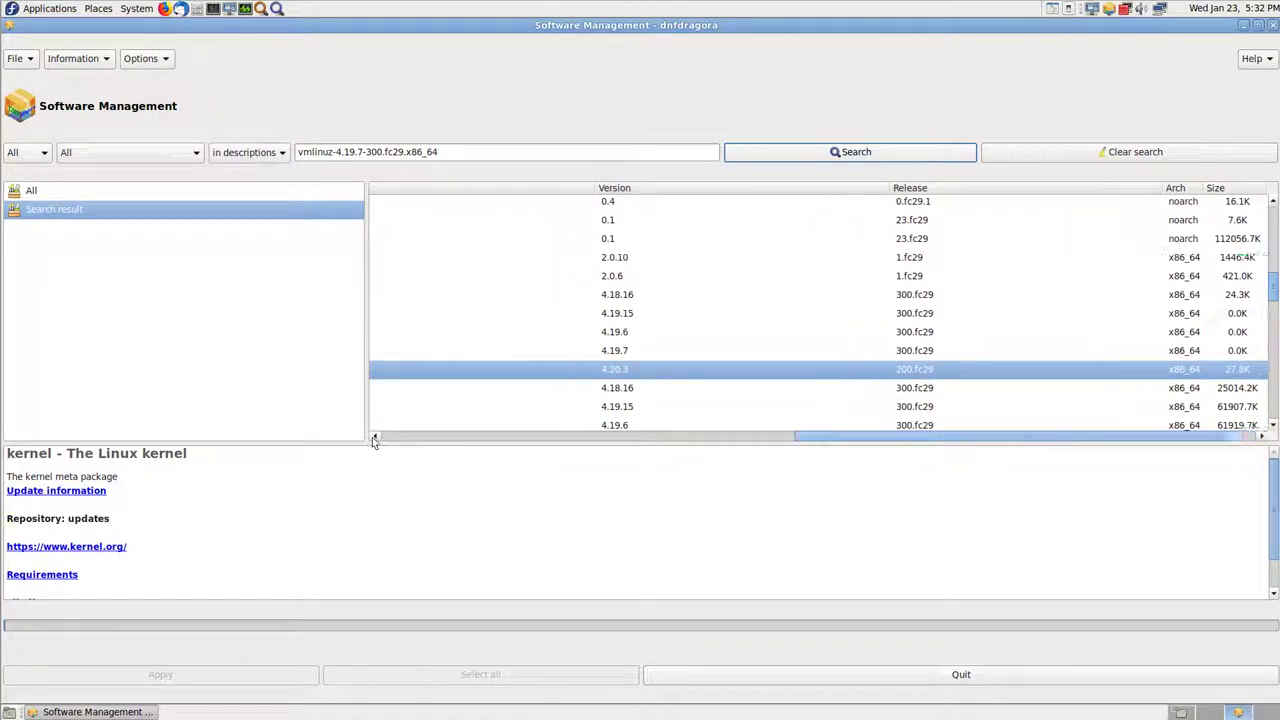
click(375, 437)
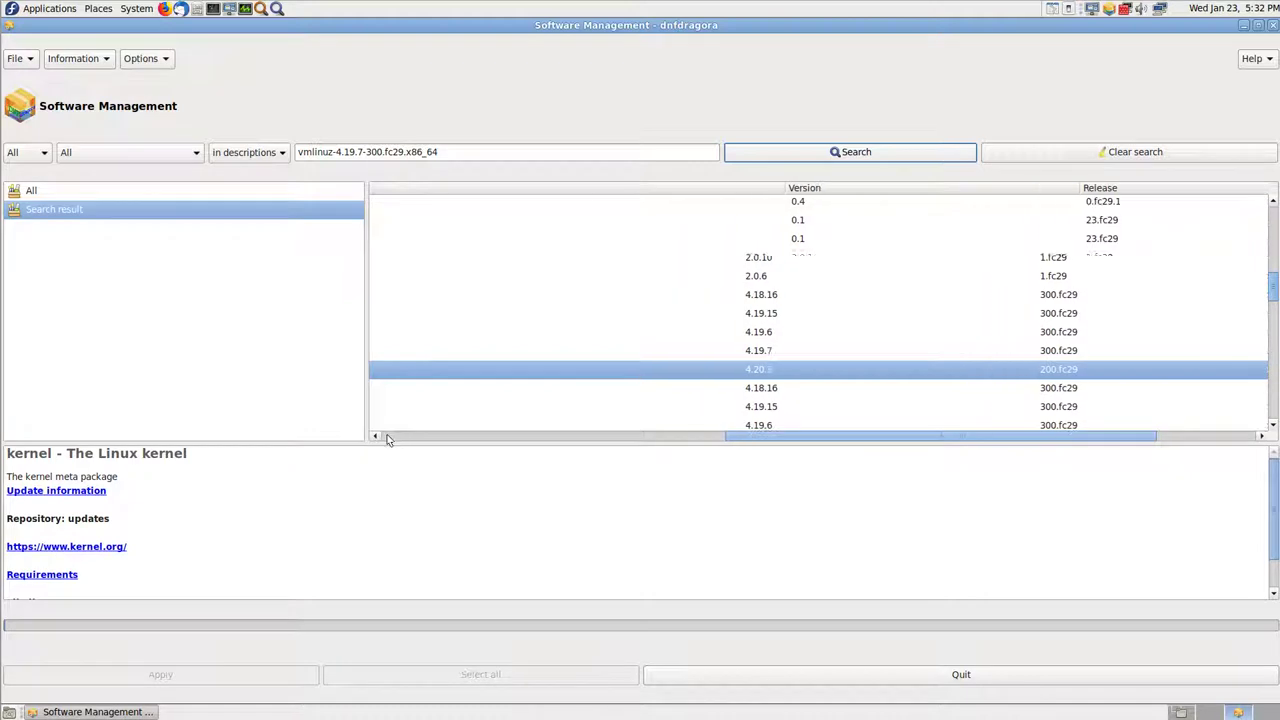
click(388, 438)
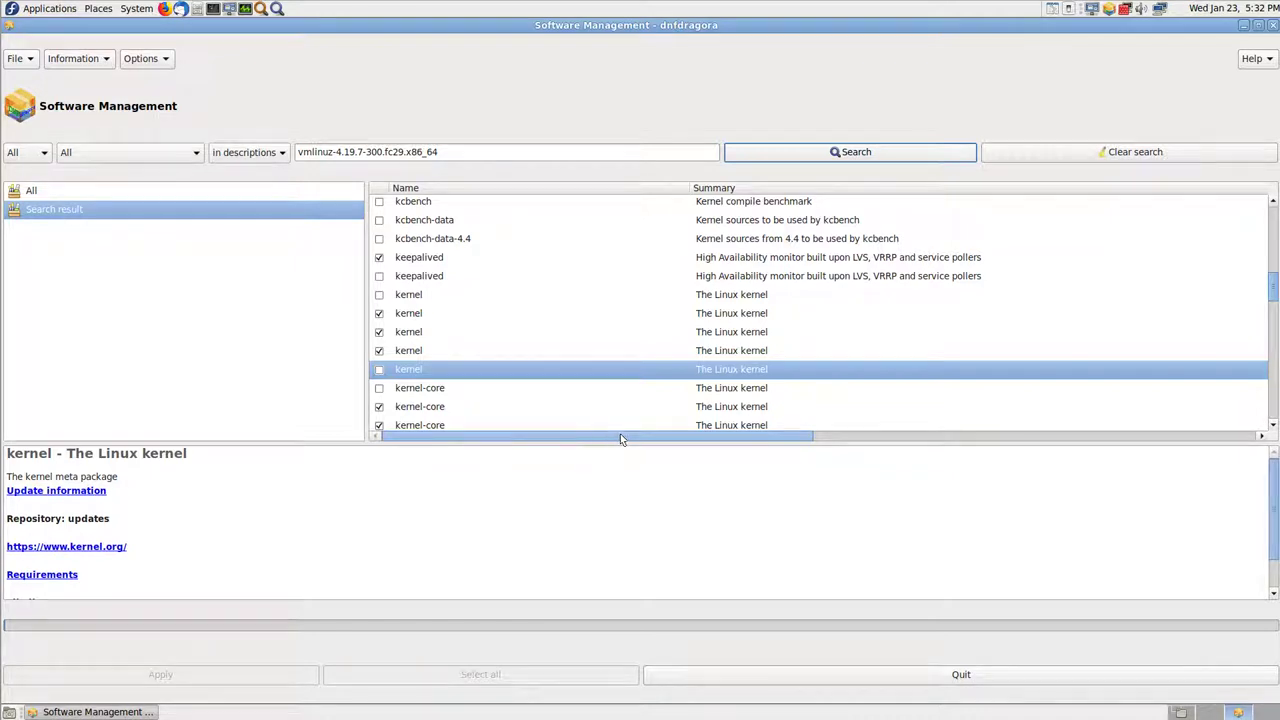
scroll(899, 443, right, 1)
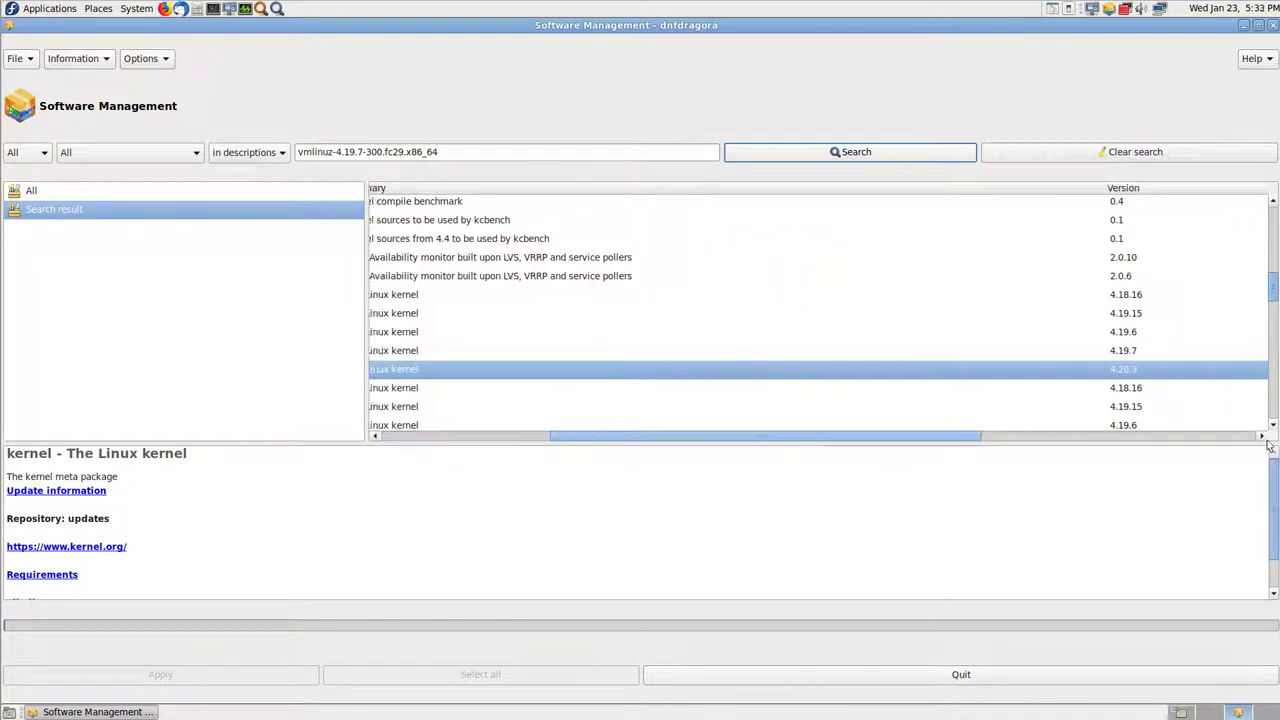
scroll(1262, 438, right, 3)
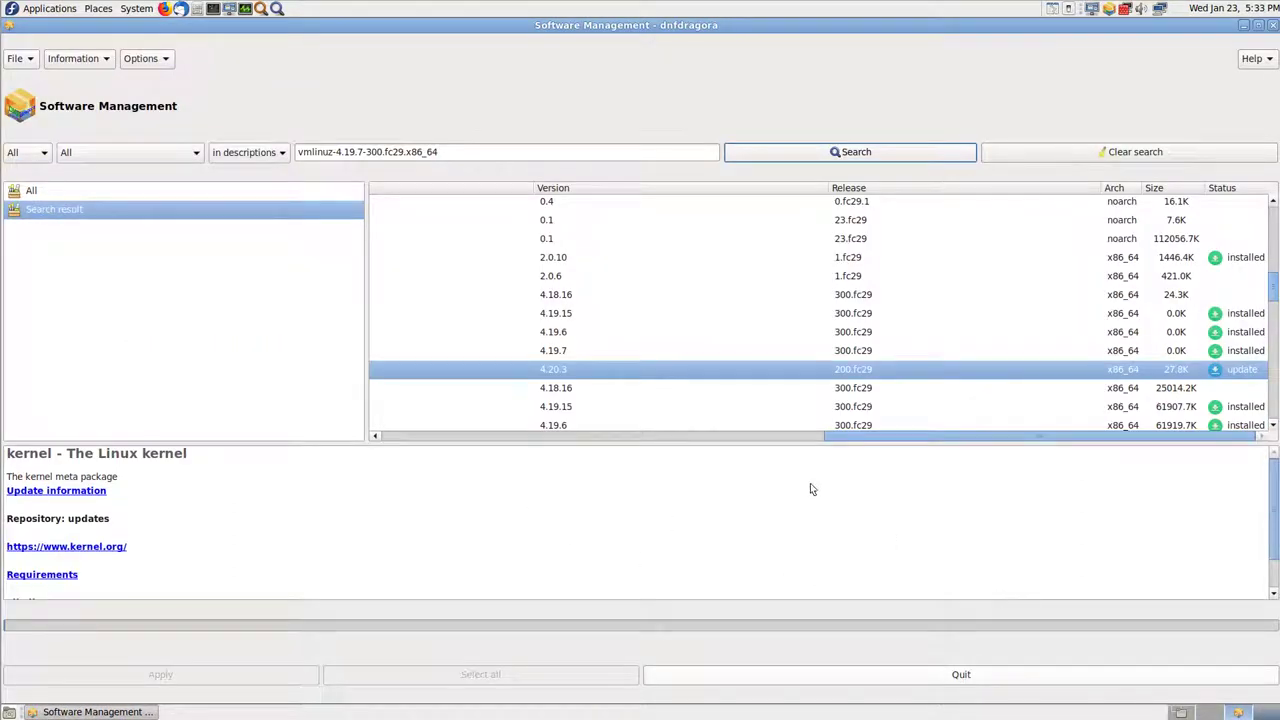
click(560, 352)
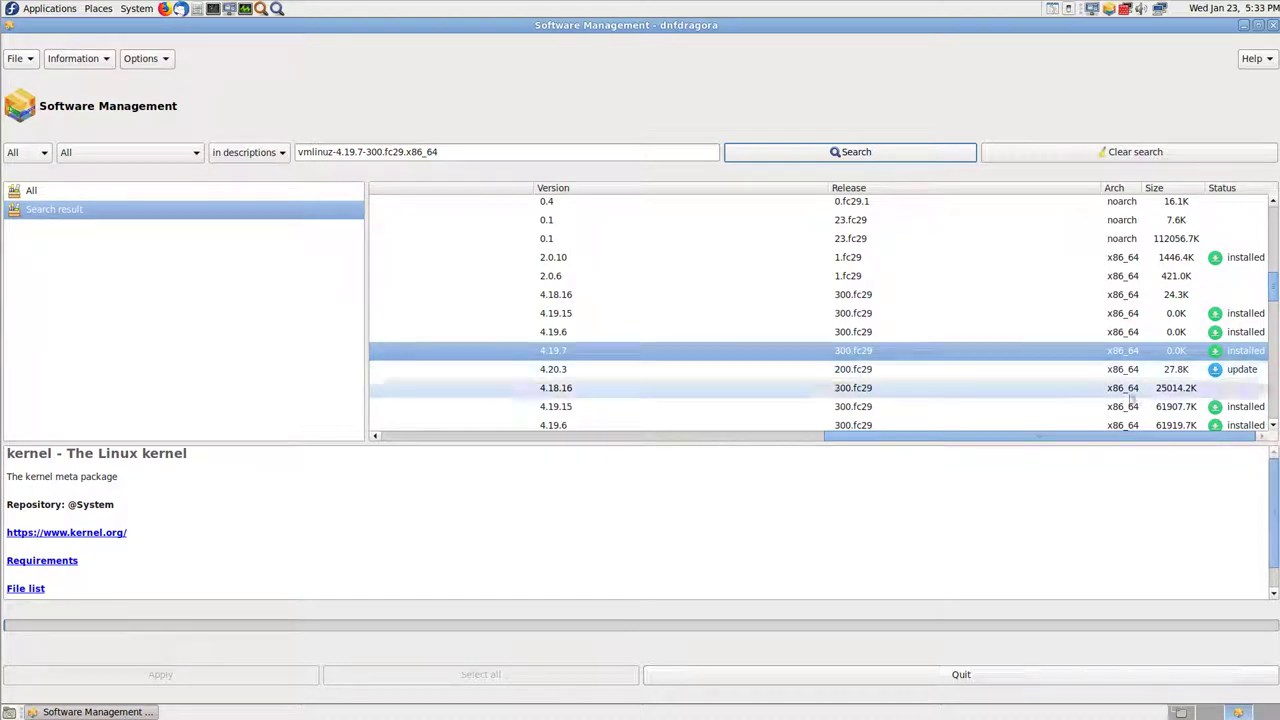
Uncheck the installed kernel 4.19.7 row to mark it for removal, then reveal its Status column
click(400, 437)
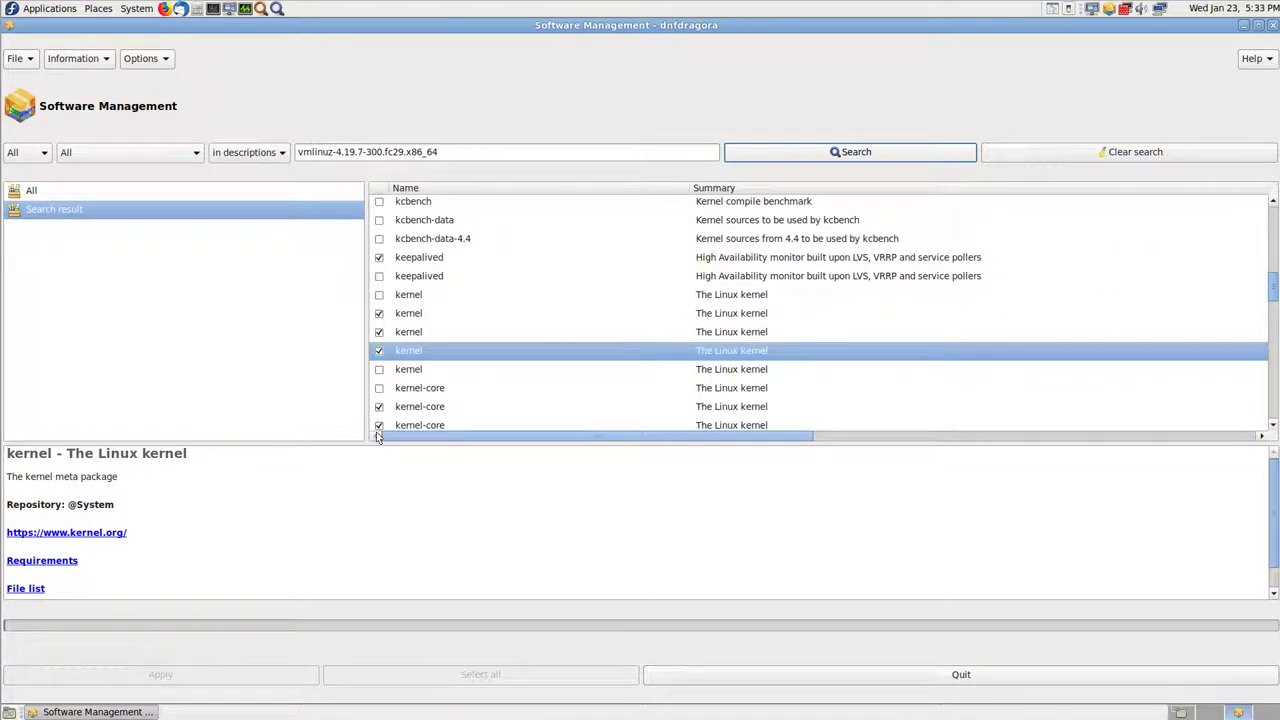
click(379, 351)
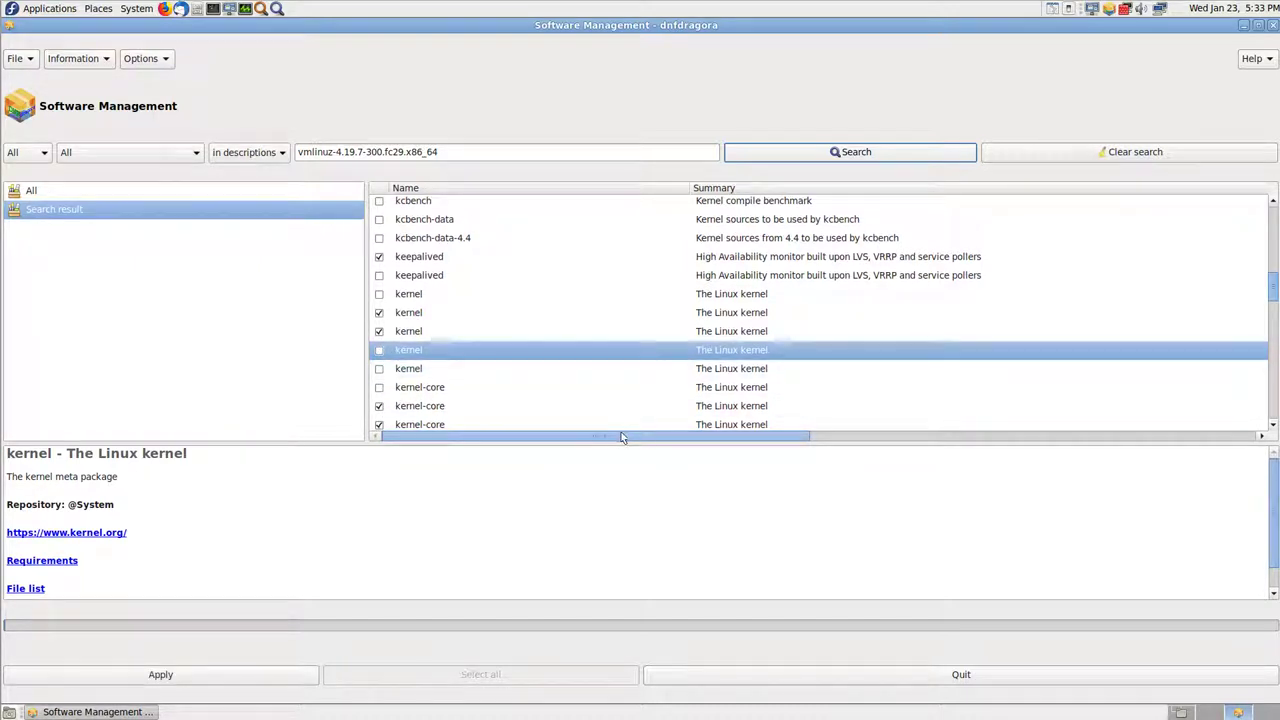
drag(706, 442, 711, 442)
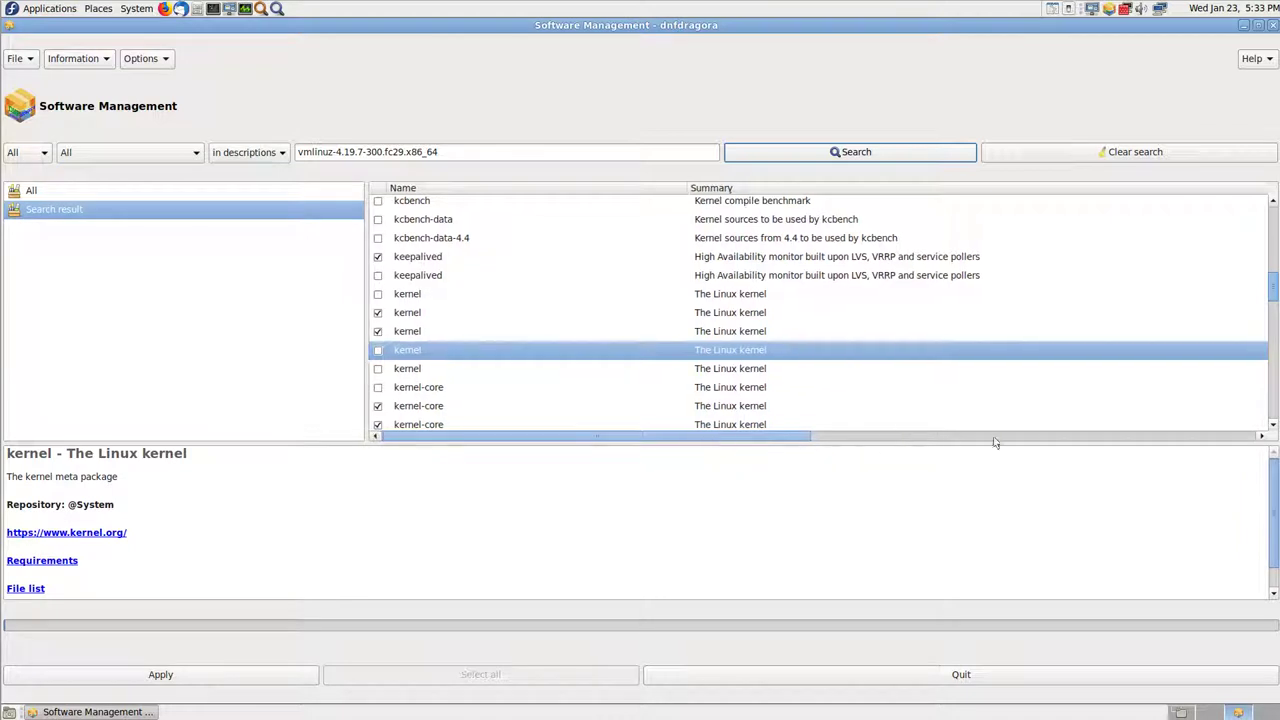
click(1258, 437)
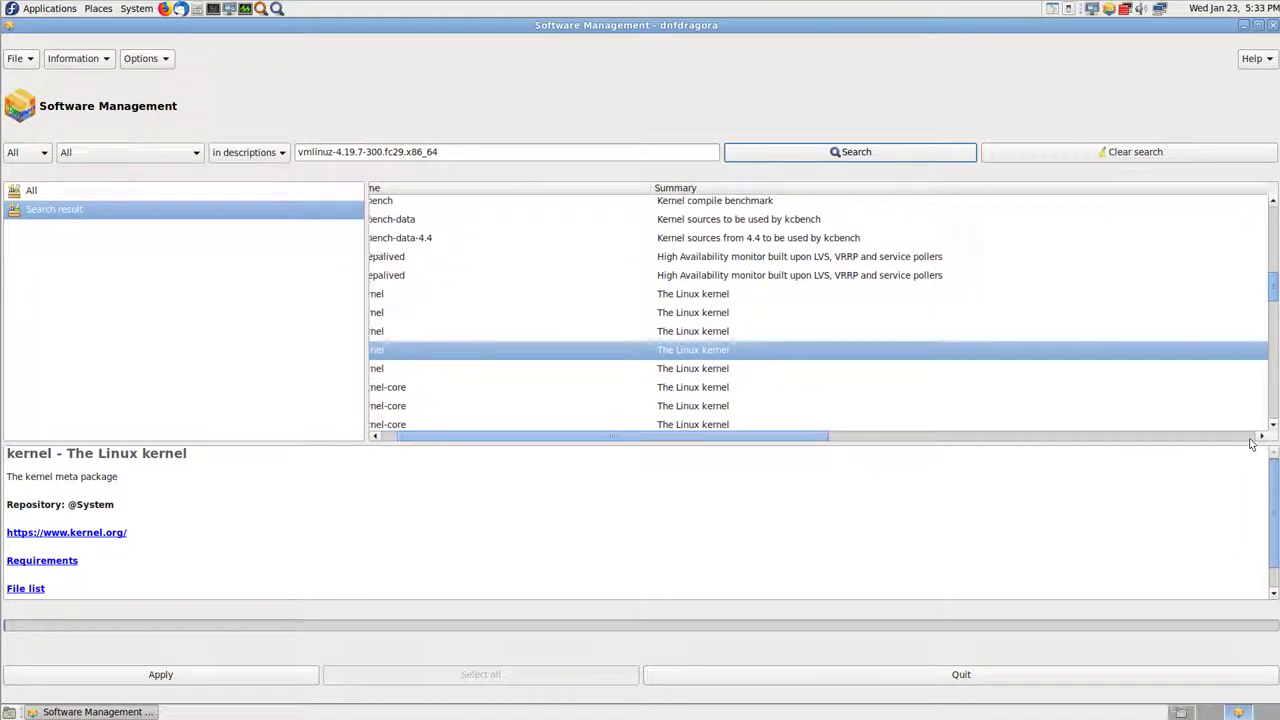
drag(1256, 440, 1256, 440)
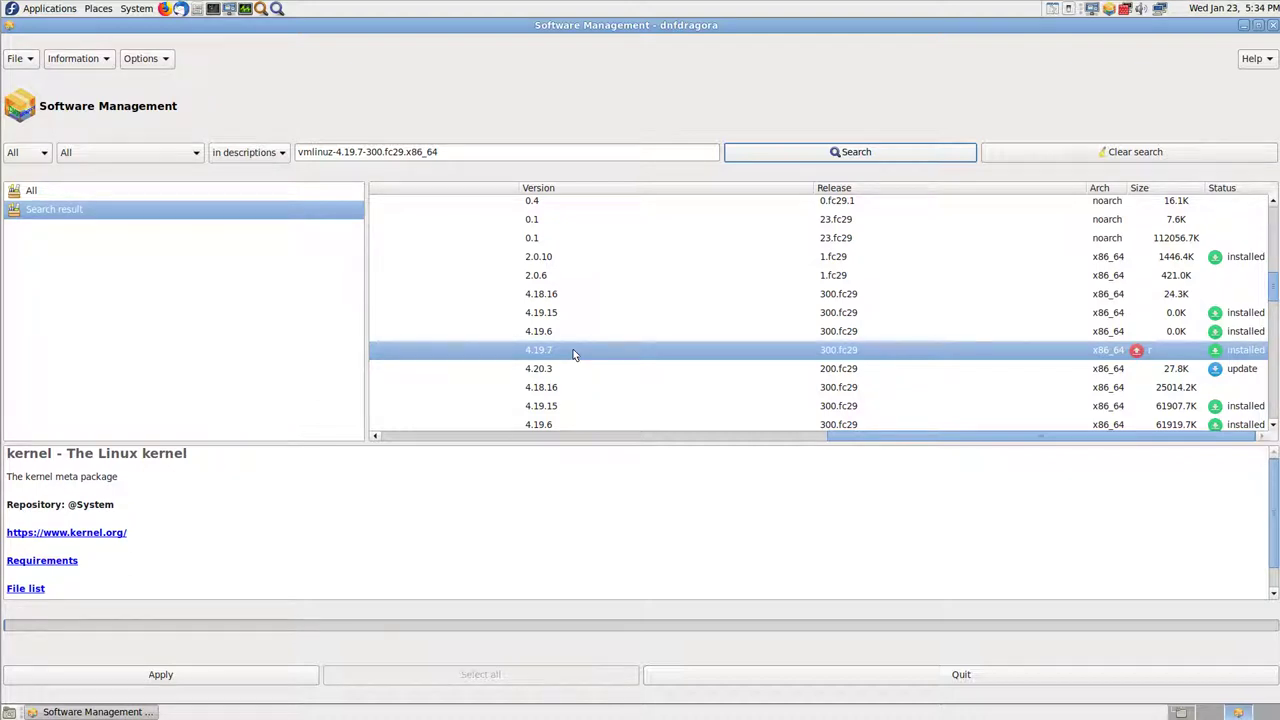
Capture screenshots of the unchecked 4.19.7 kernel, dismiss the screenshot dialog and exit full screen
key(Print)
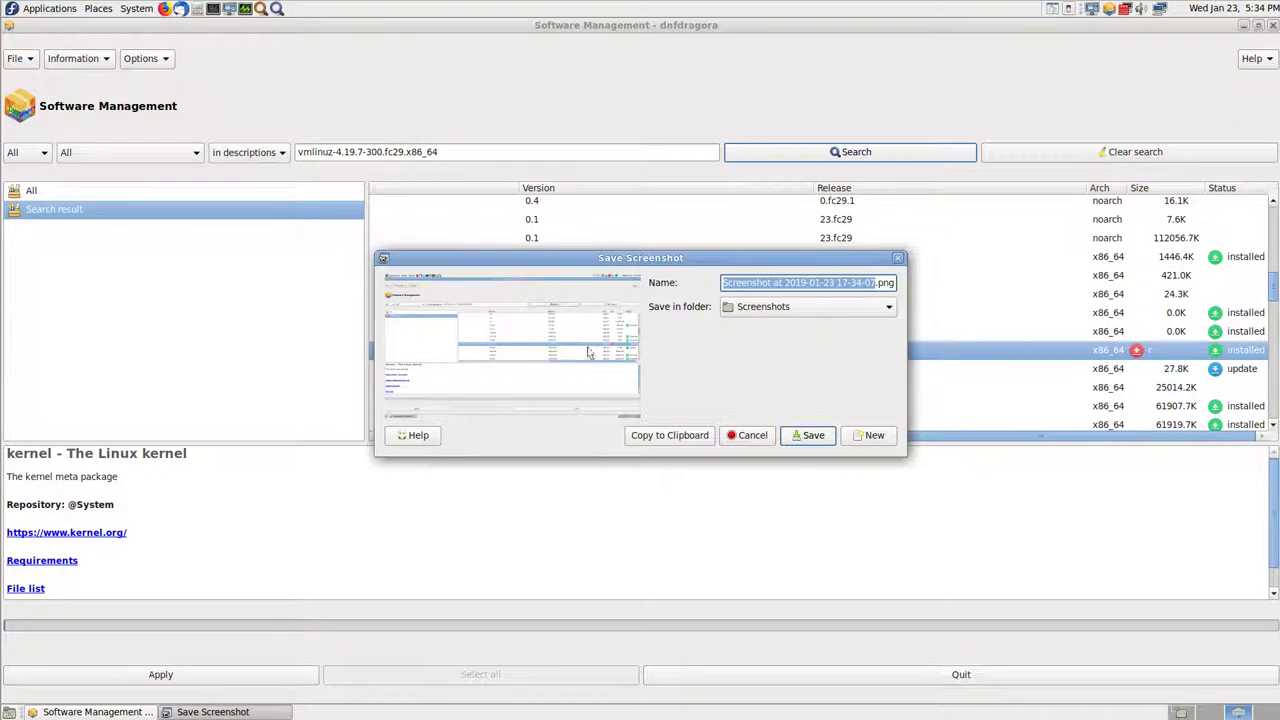
click(595, 351)
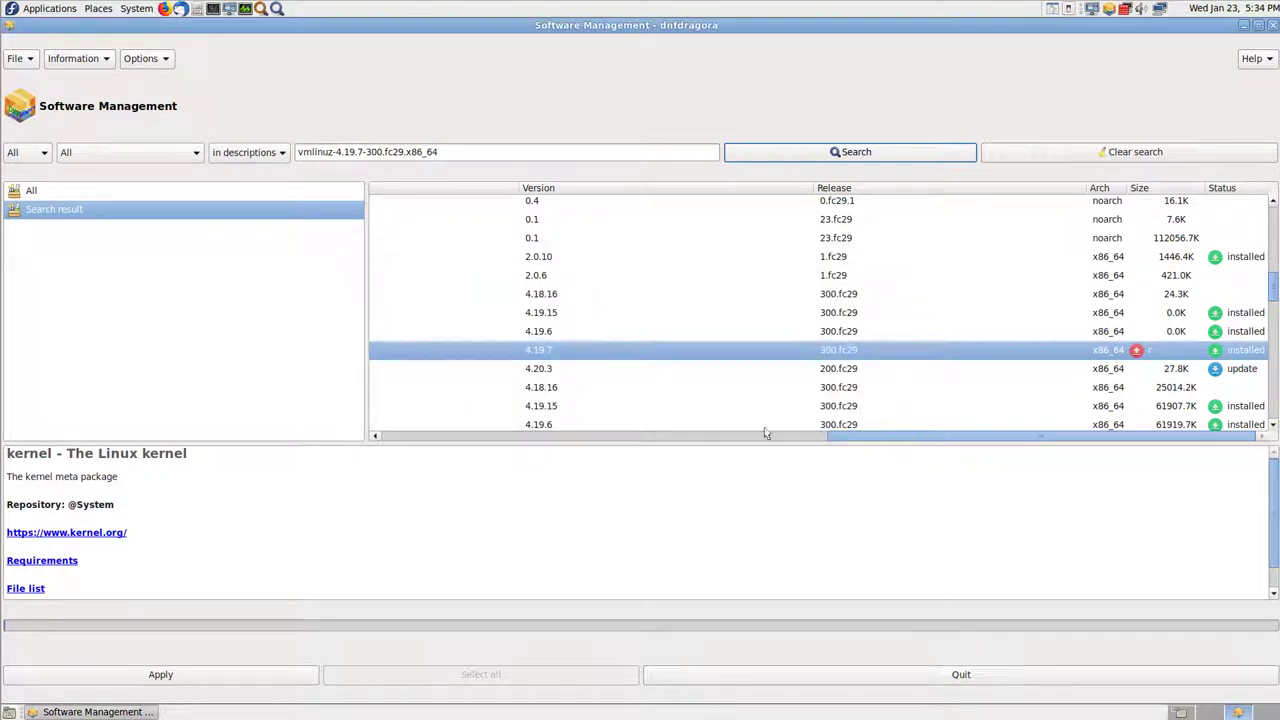
scroll(379, 436, left, 10)
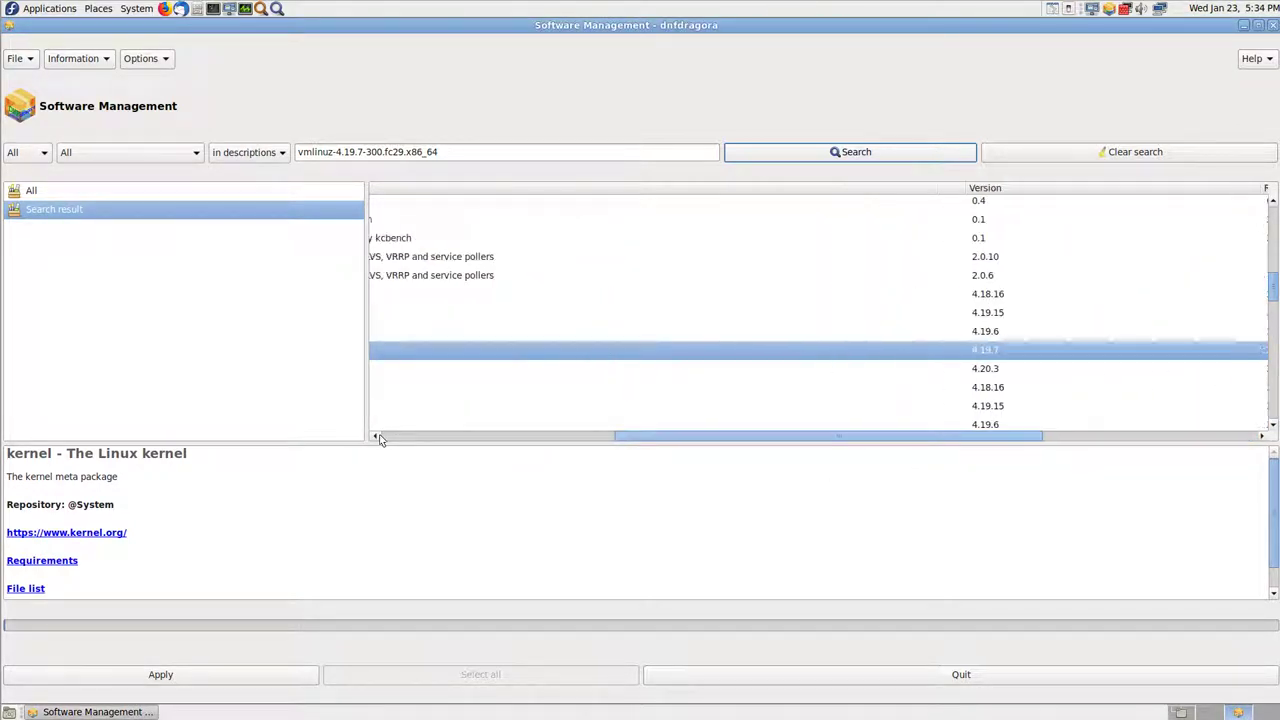
scroll(379, 434, left, 5)
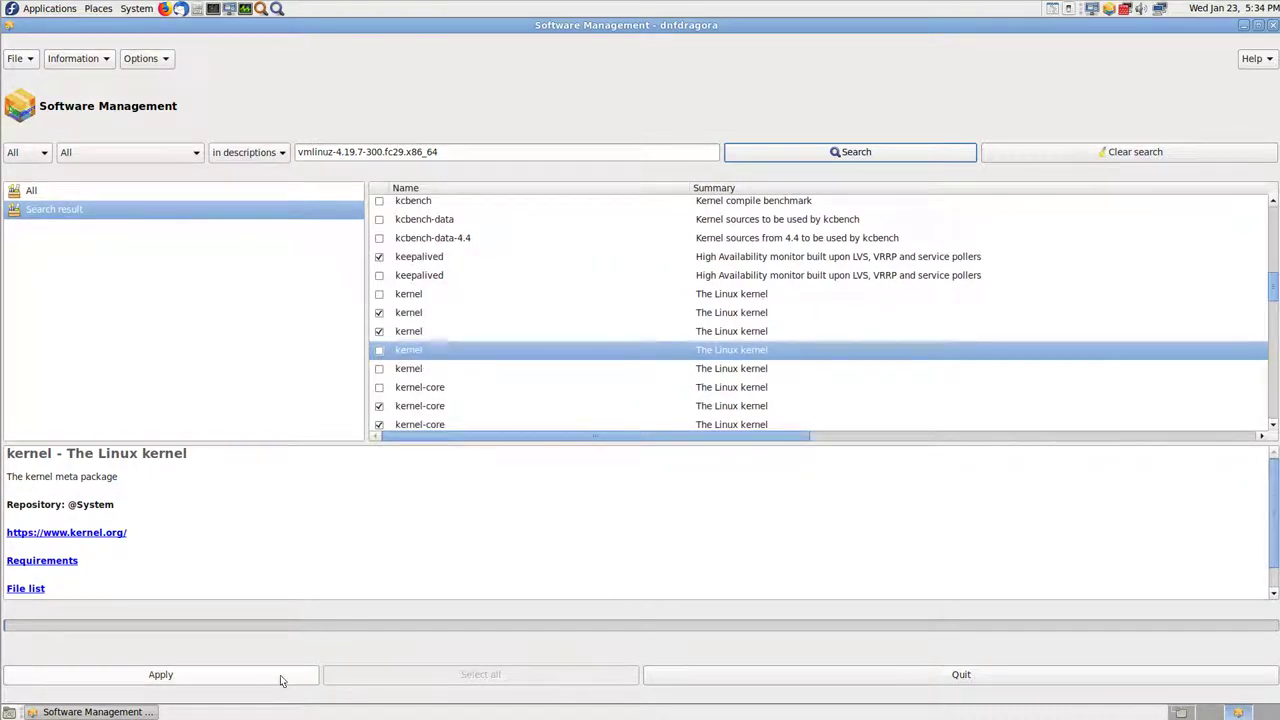
key(Print)
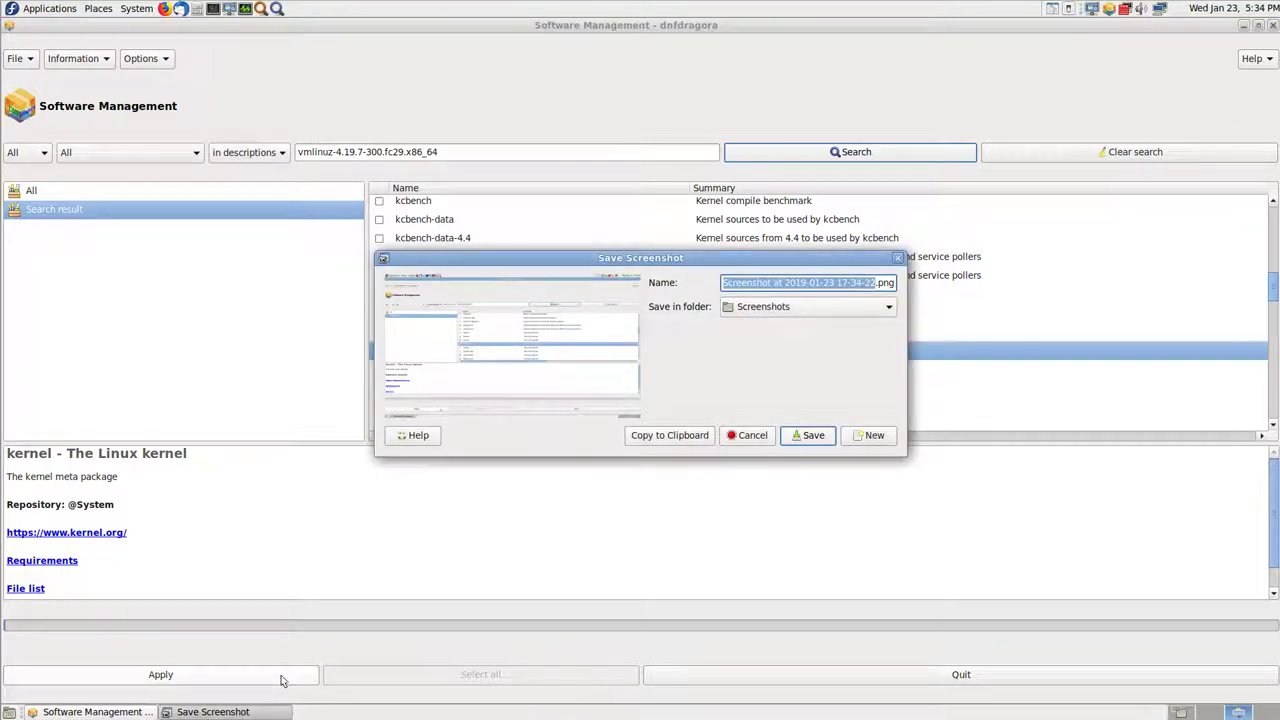
key(Escape)
key(F11)
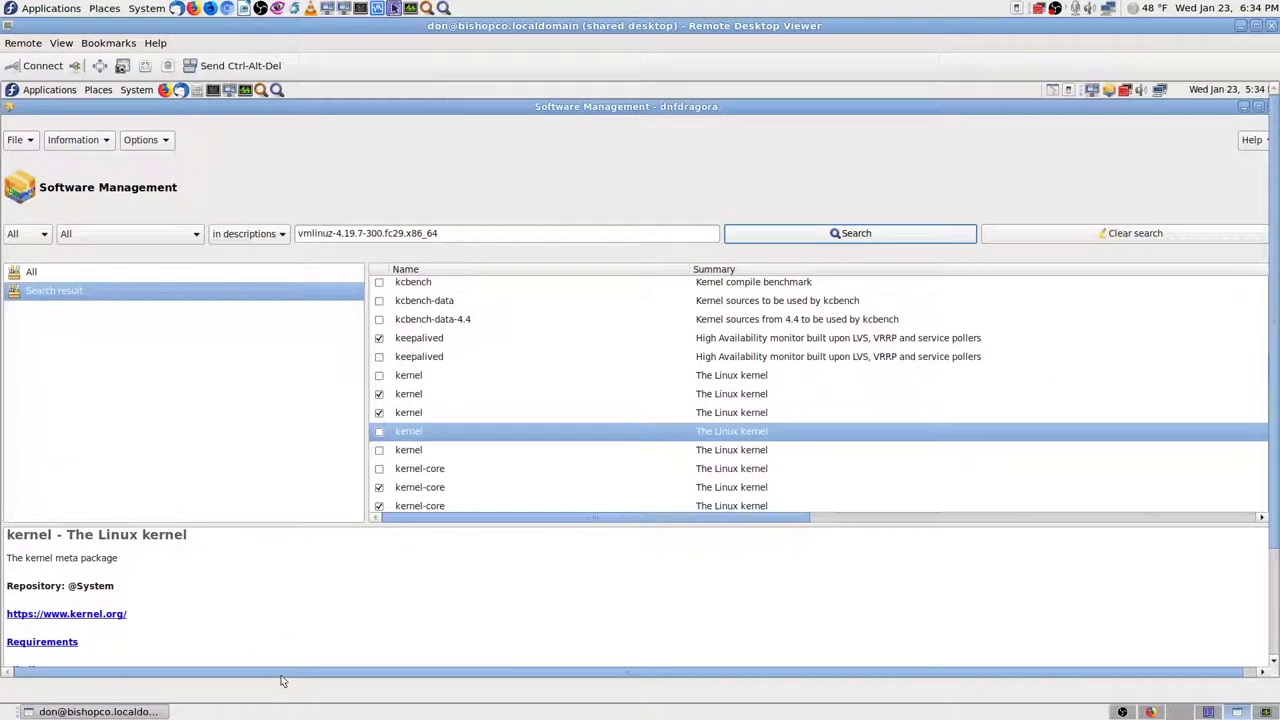
Close Firefox, return to the remote desktop session and make it full screen
click(1148, 712)
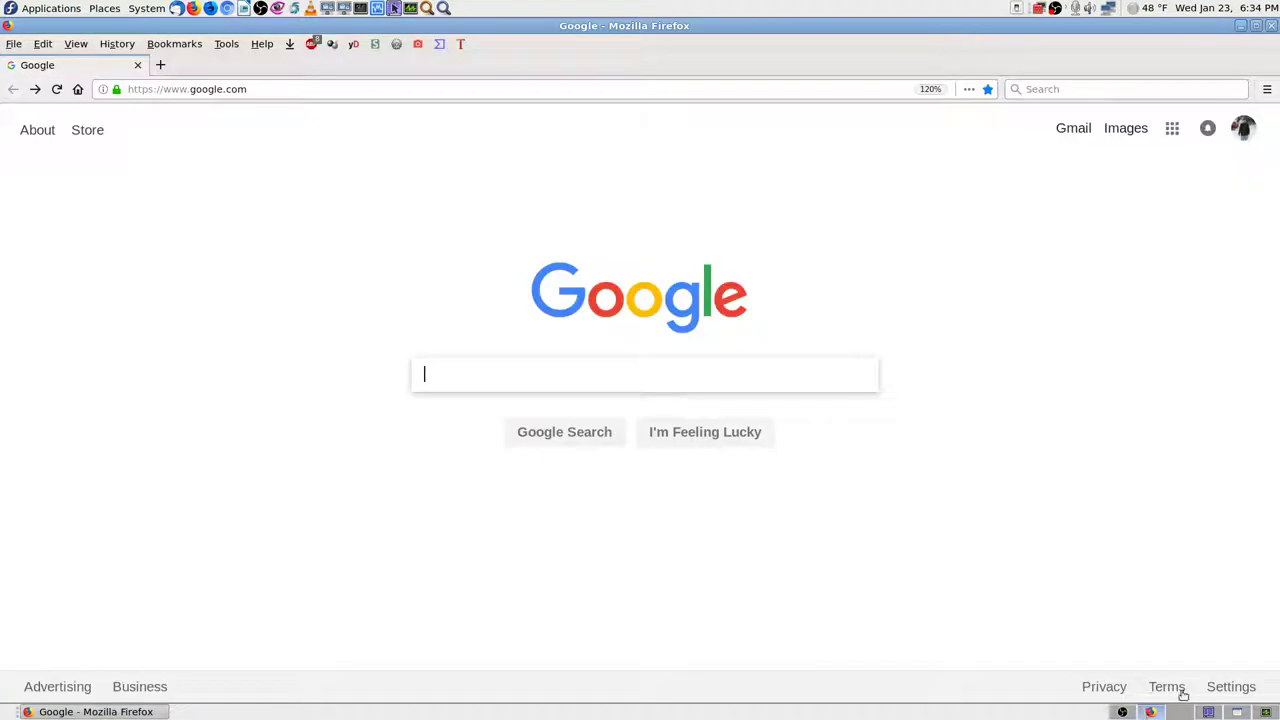
click(1271, 25)
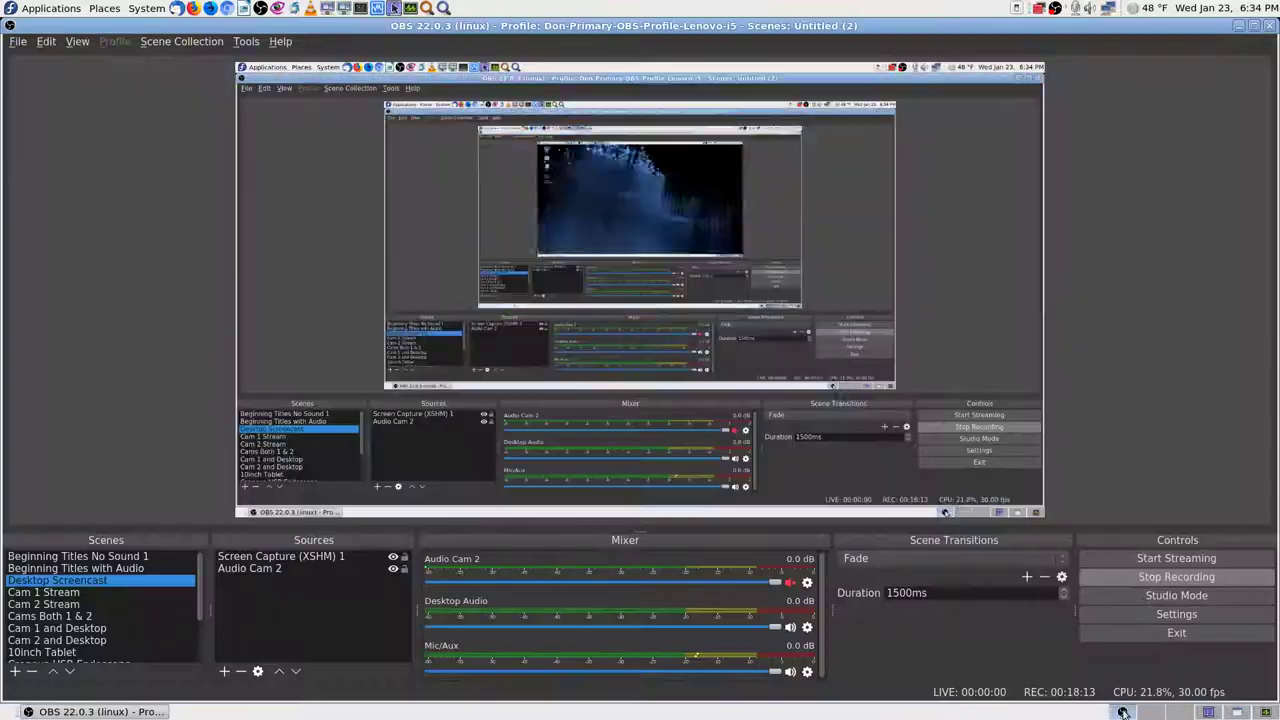
click(1160, 713)
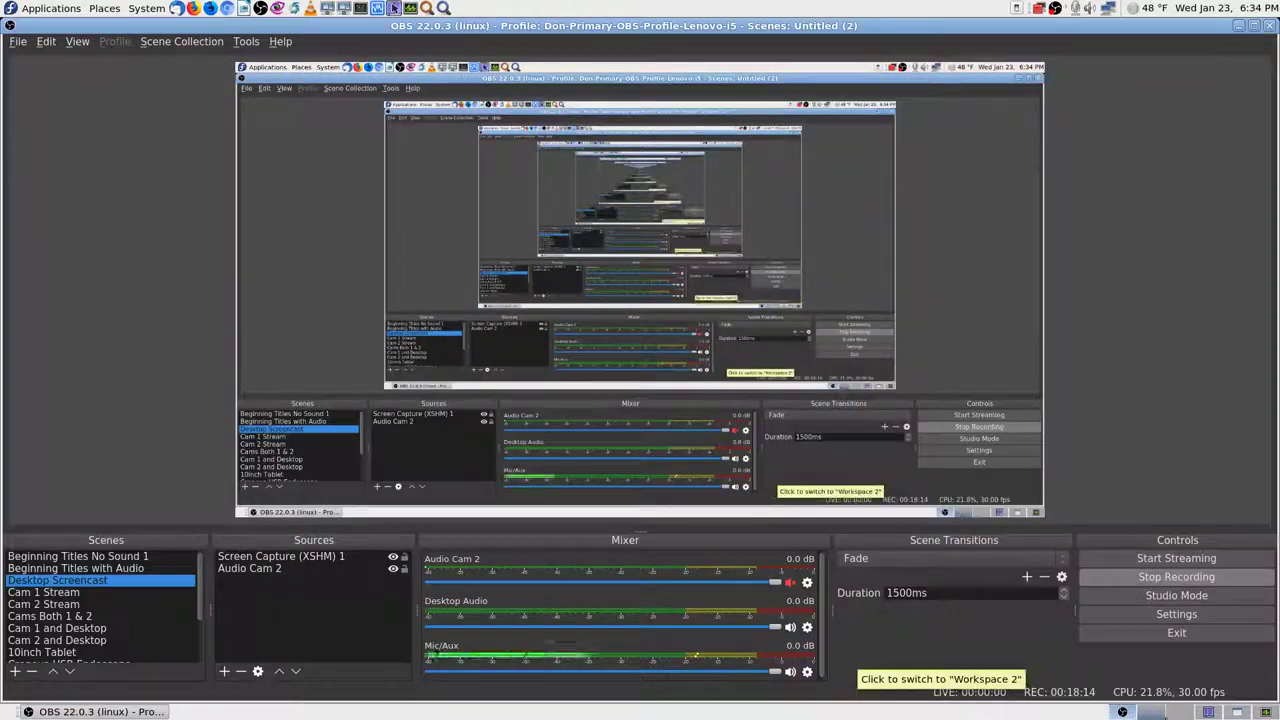
click(1152, 712)
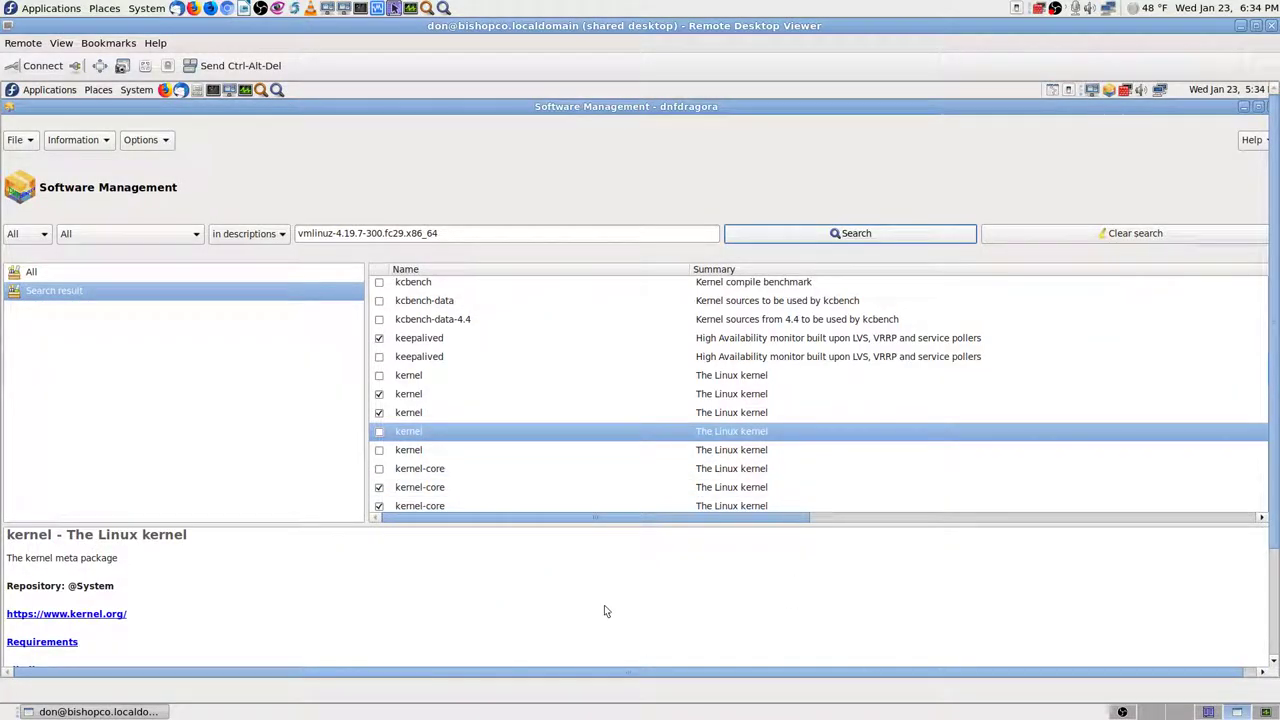
key(F11)
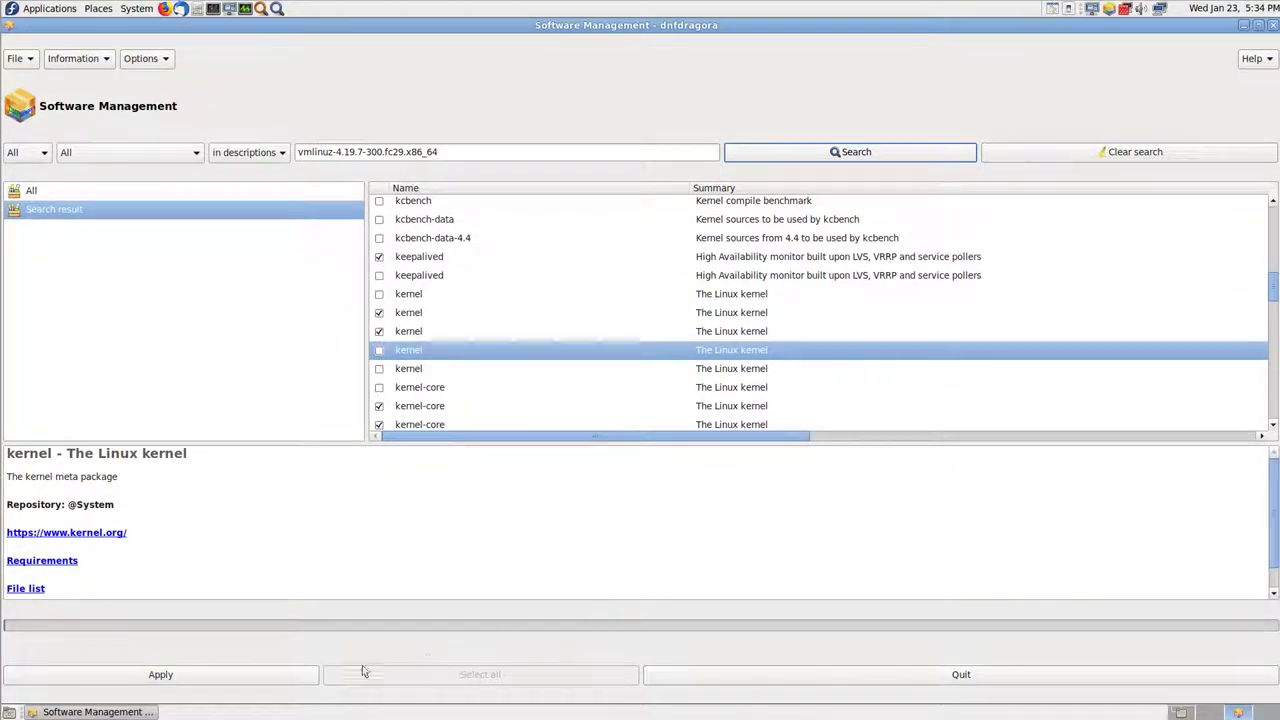
Apply the pending kernel 4.19.7 removal and save a screenshot of the transaction summary
click(183, 676)
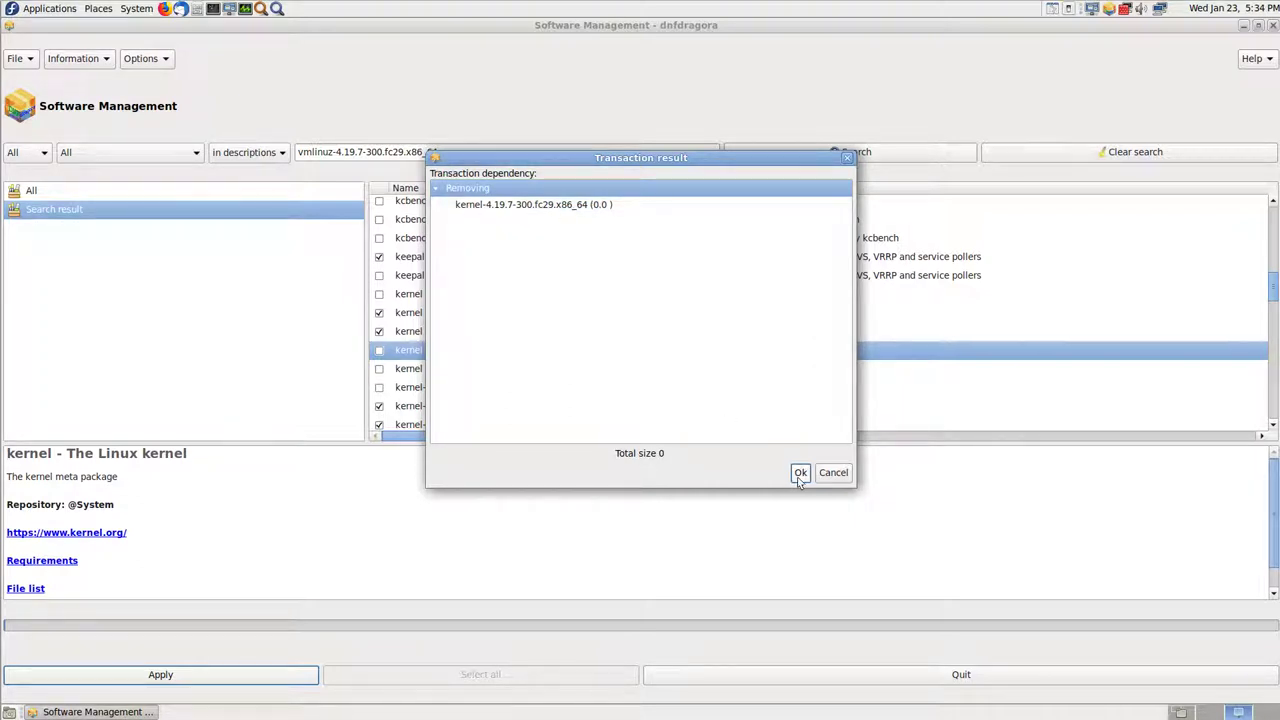
key(Print)
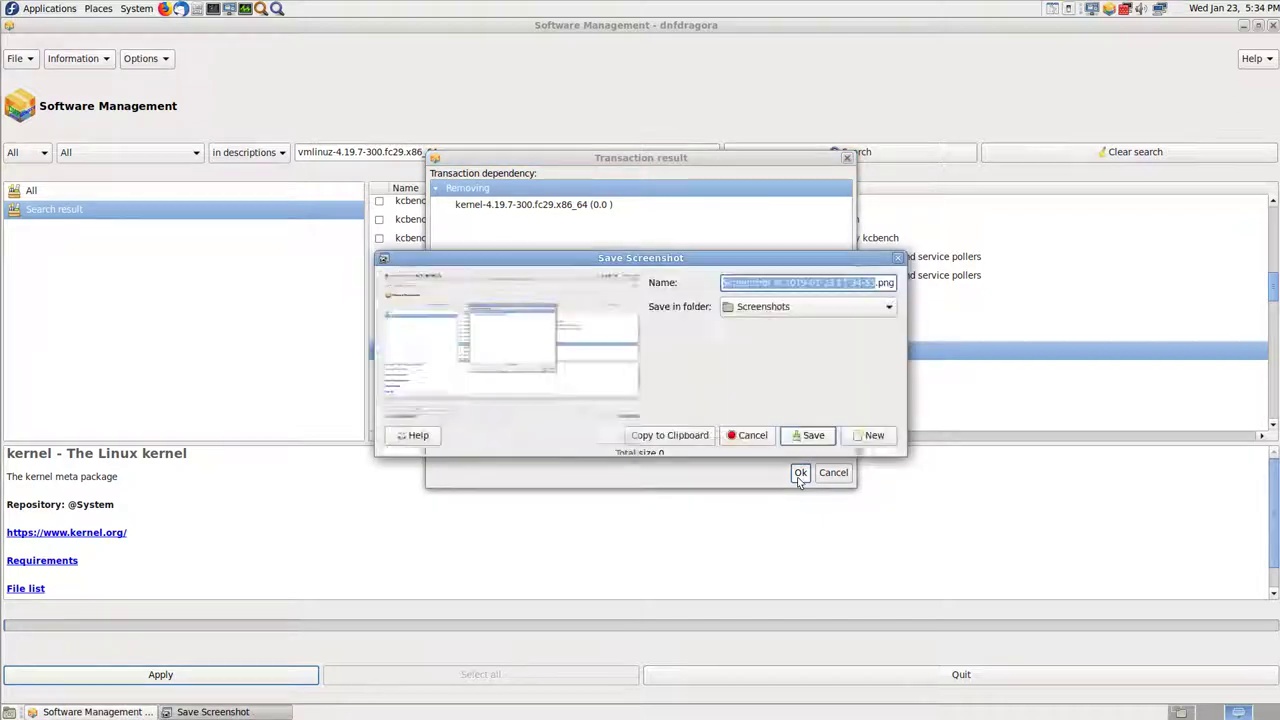
key(Return)
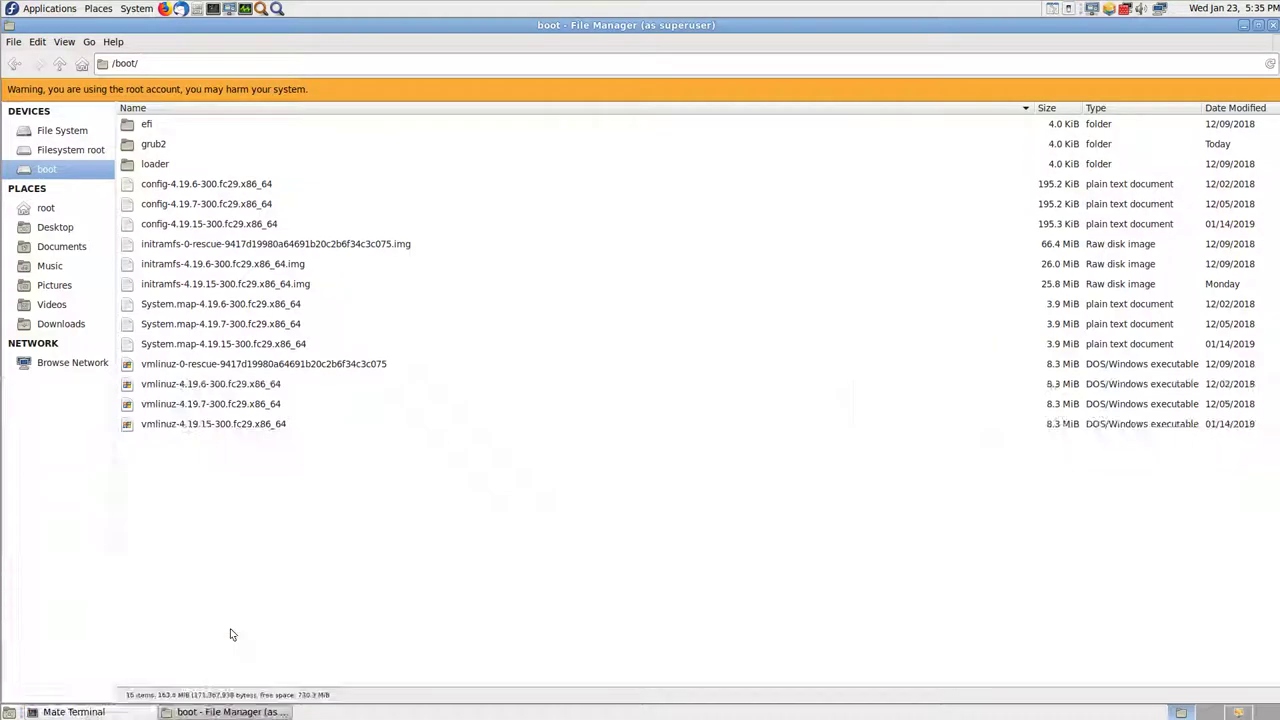
click(230, 404)
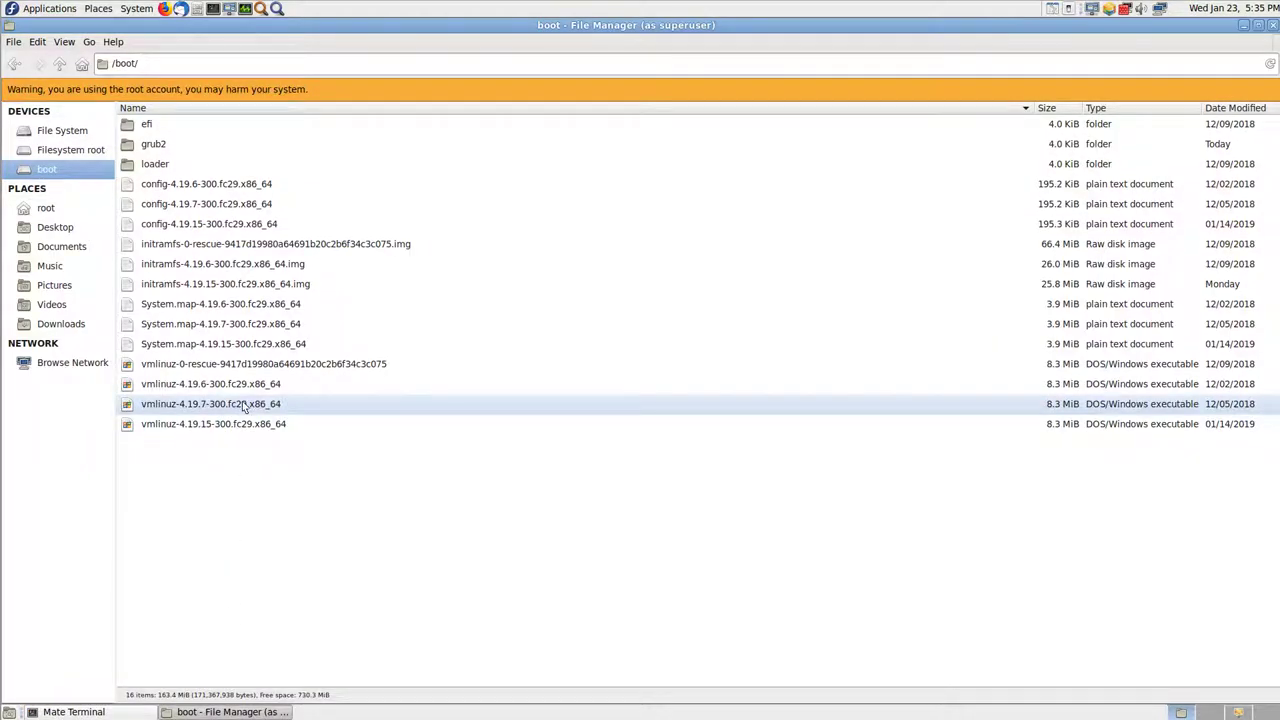
click(222, 428)
click(232, 406)
click(237, 389)
click(241, 366)
click(245, 344)
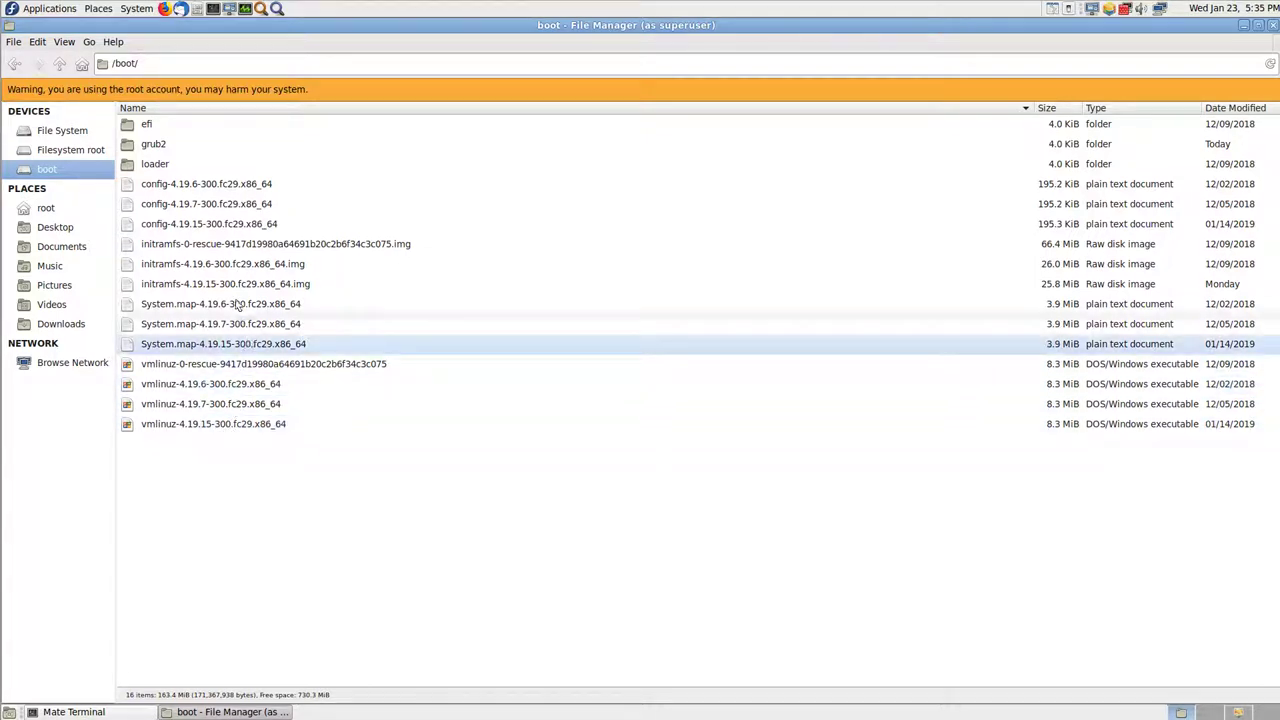
click(238, 304)
click(232, 265)
click(225, 283)
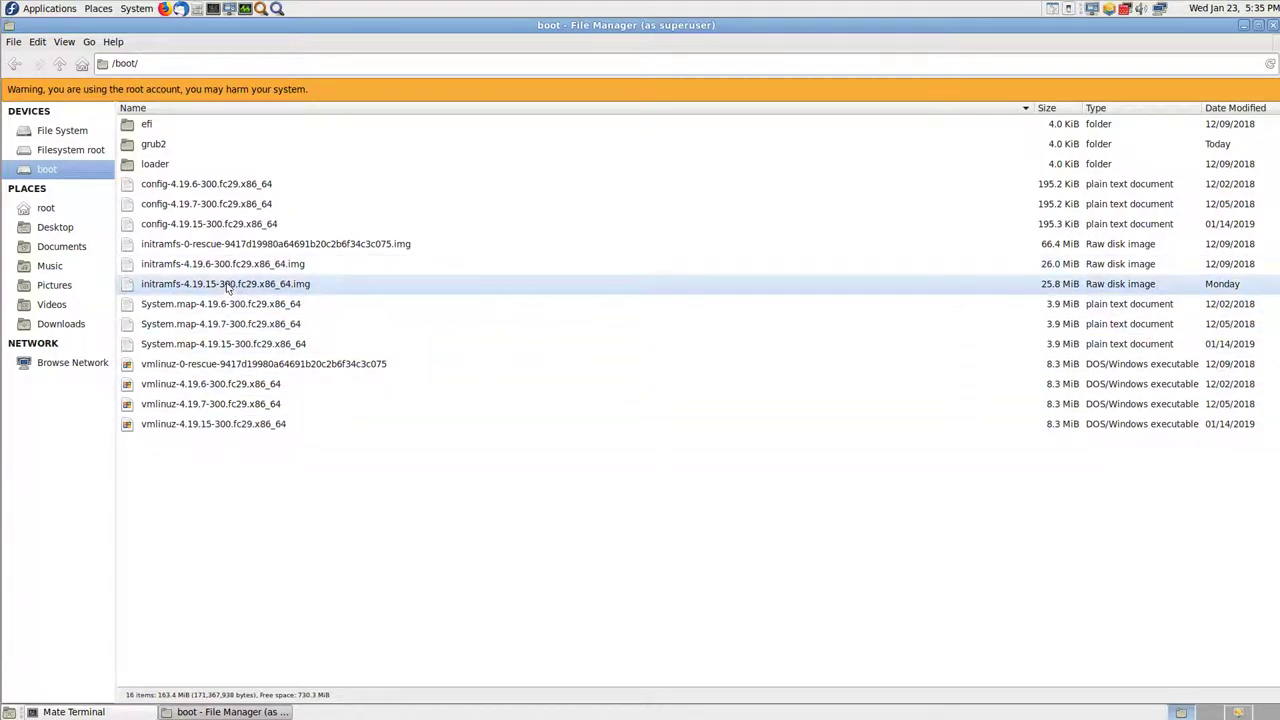
click(236, 268)
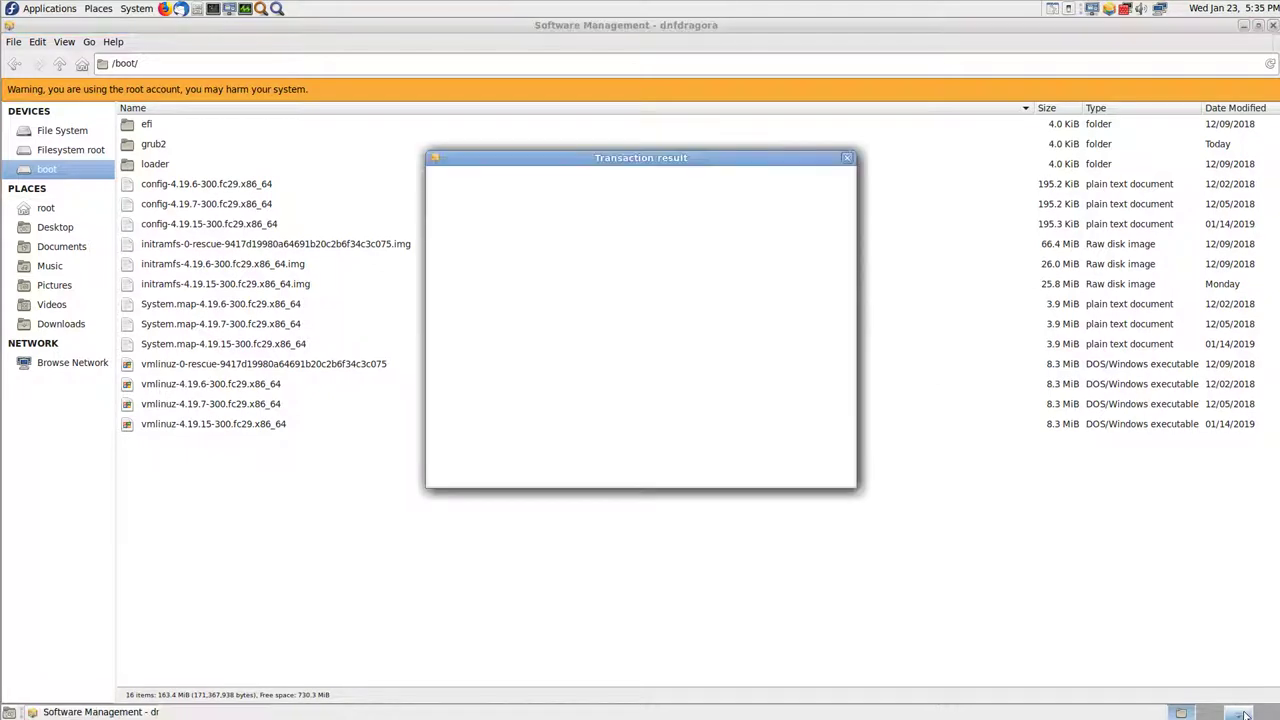
Confirm the kernel-4.19.7 removal and submit the root password
click(800, 474)
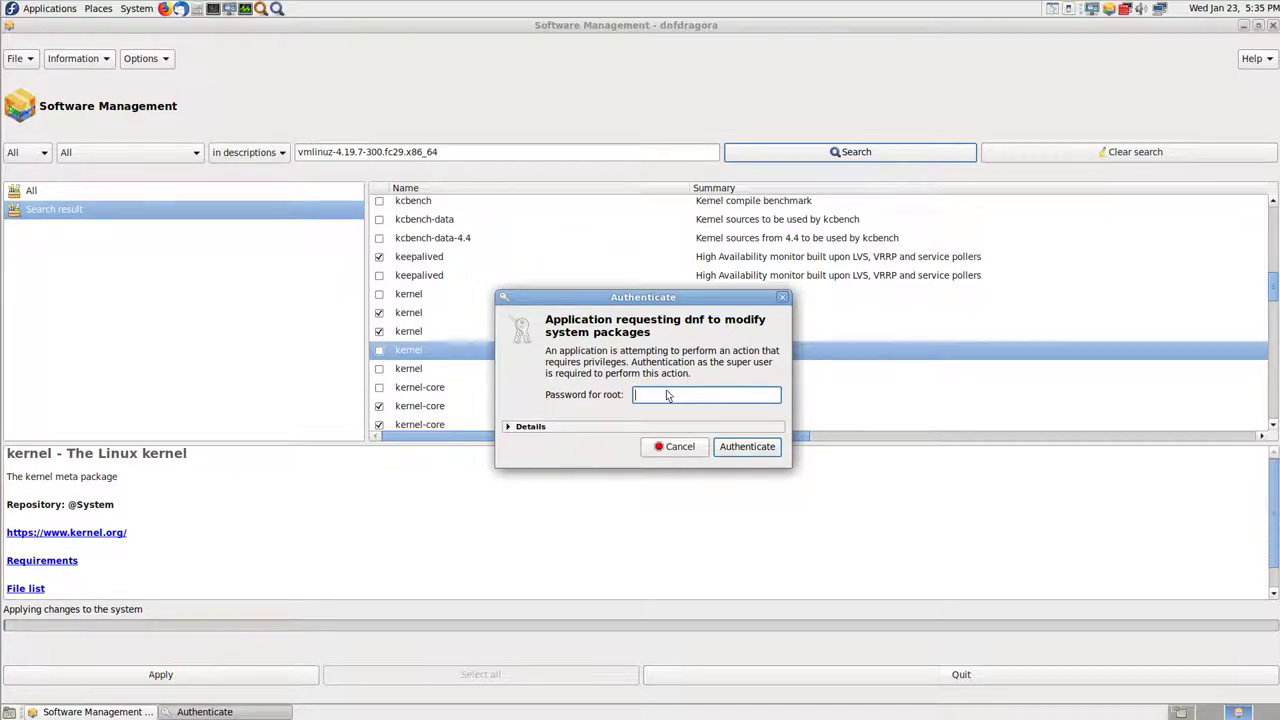
text(•••••••••)
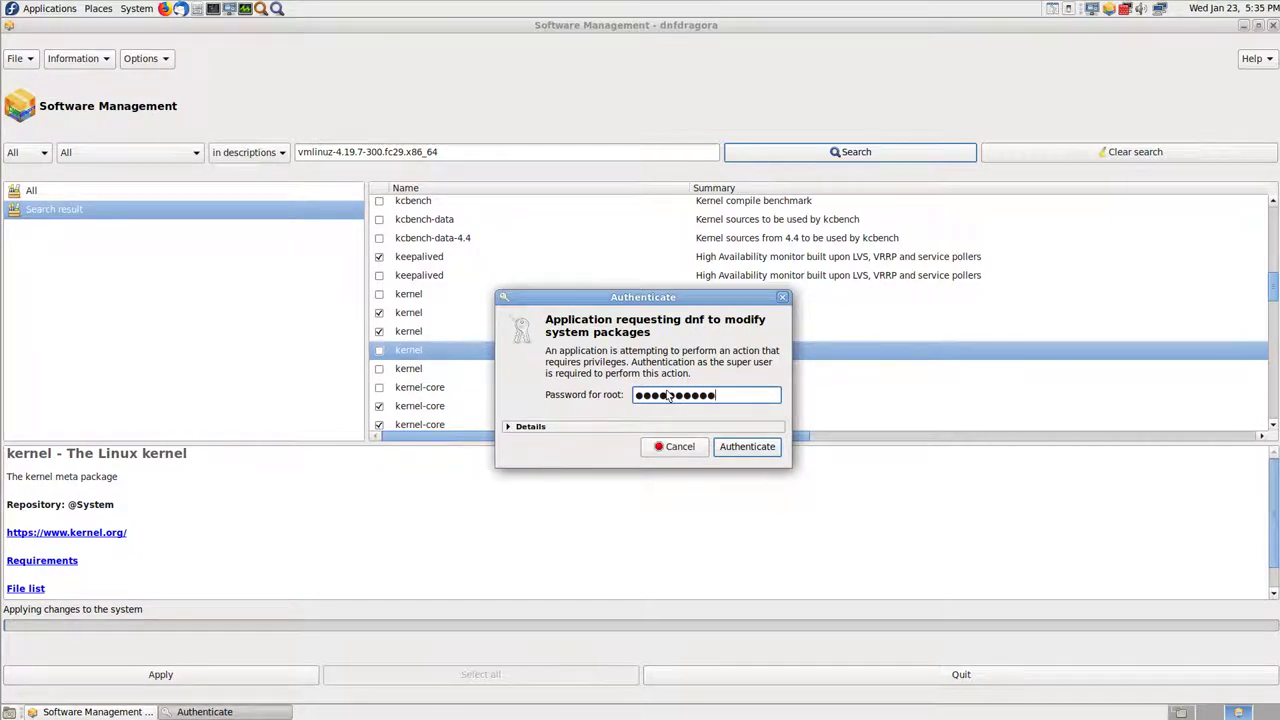
text(••••••)
key(Return)
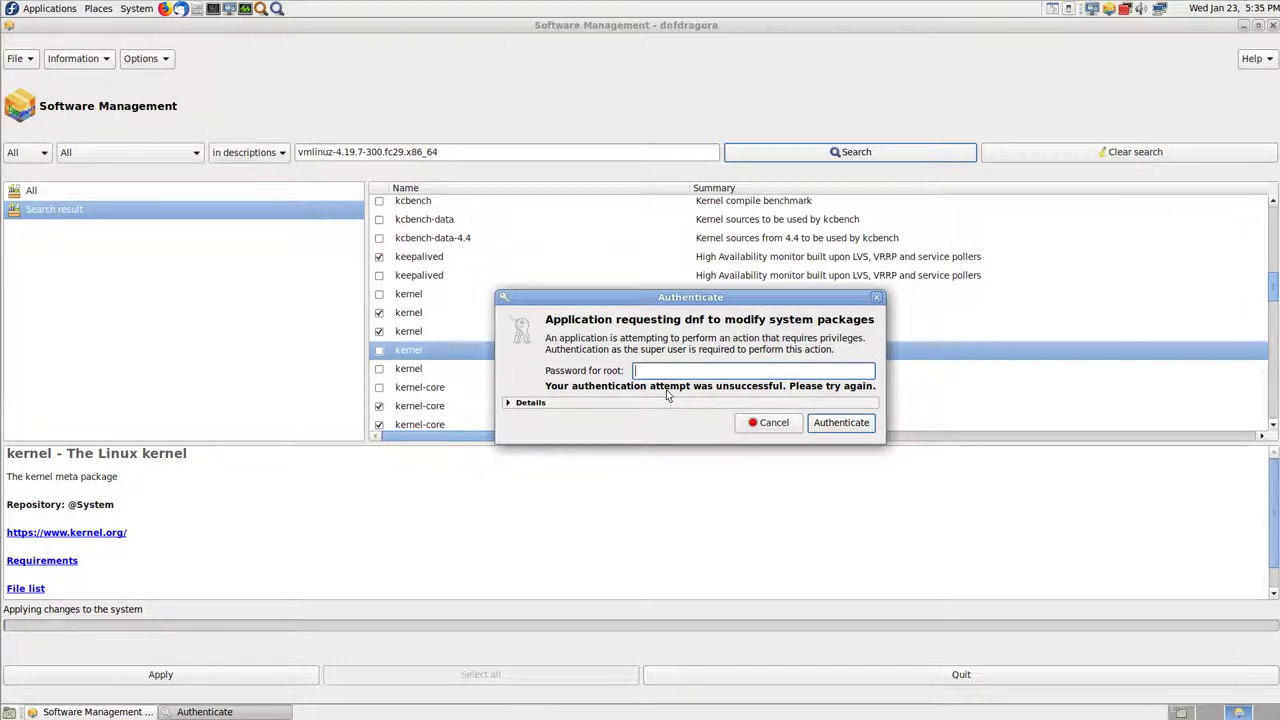
Re-enter the root password after the failed attempt, correcting a typo, and submit it
text(•••••••)
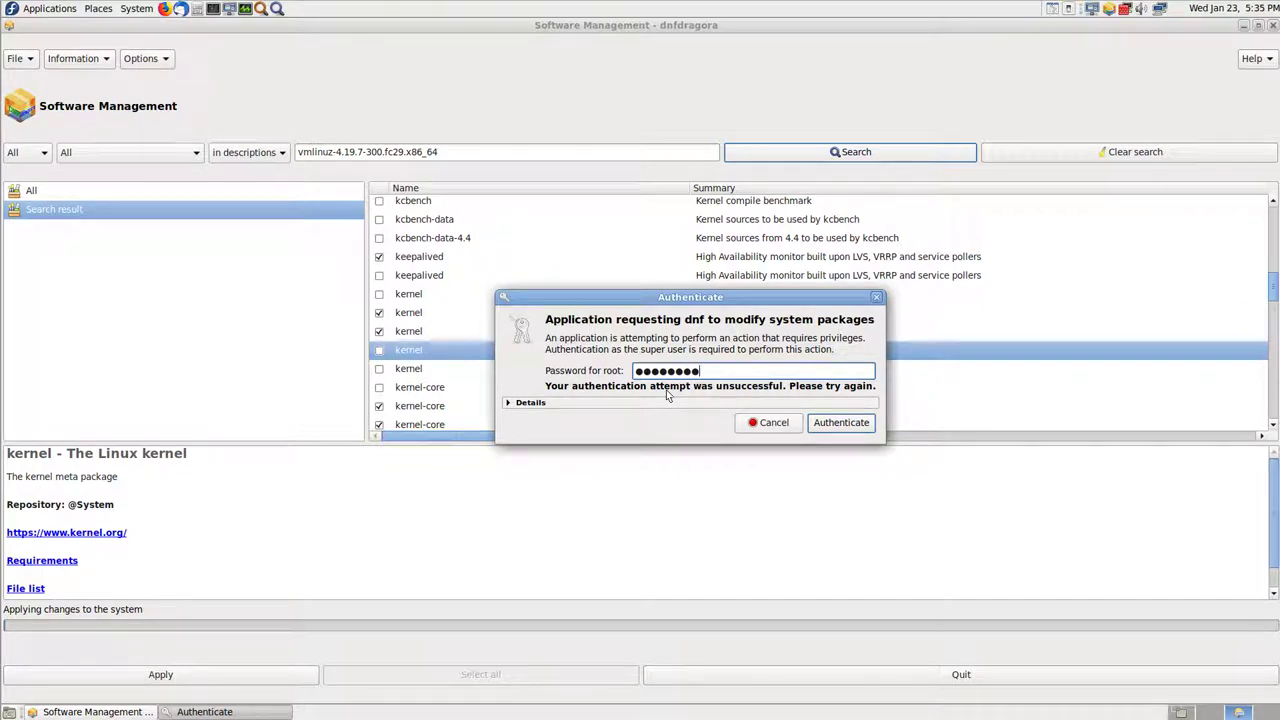
text(•••••••••••)
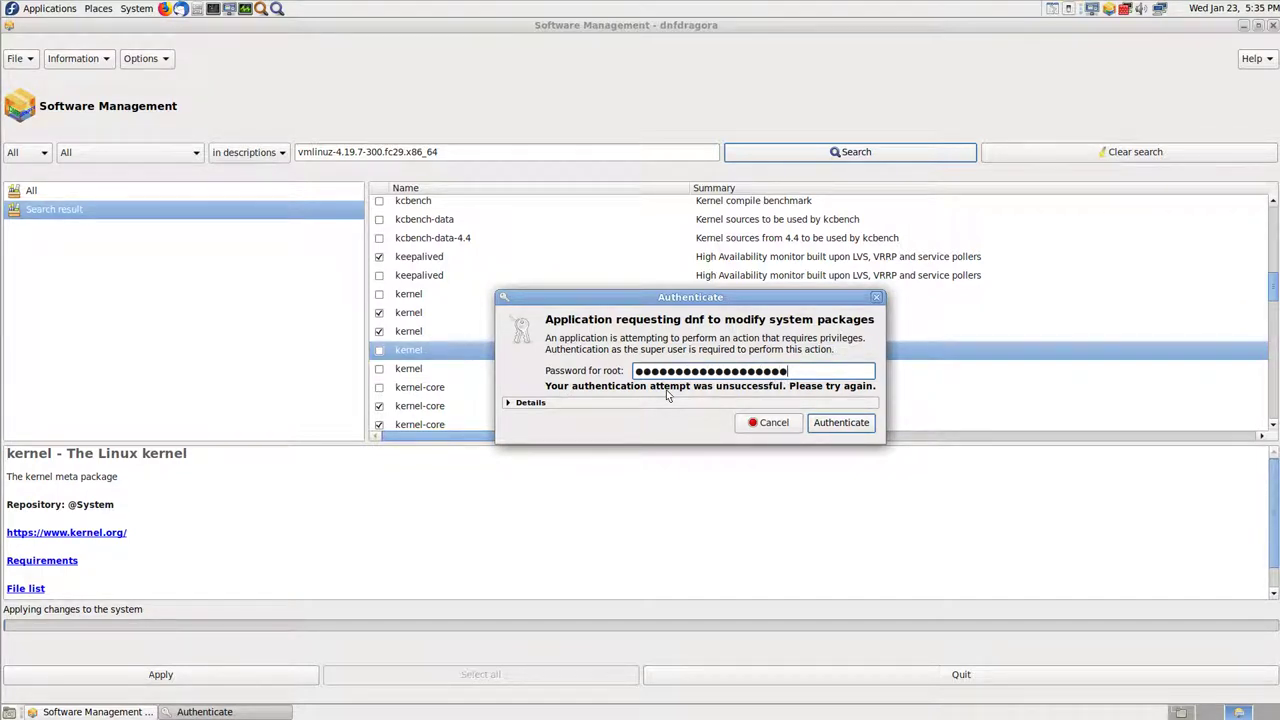
key(BackSpace)
key(BackSpace)
key(BackSpace)
key(BackSpace)
key(BackSpace)
key(BackSpace)
key(BackSpace)
key(BackSpace)
key(BackSpace)
key(BackSpace)
key(BackSpace)
key(BackSpace)
key(BackSpace)
key(BackSpace)
key(BackSpace)
key(BackSpace)
key(BackSpace)
key(BackSpace)
key(BackSpace)
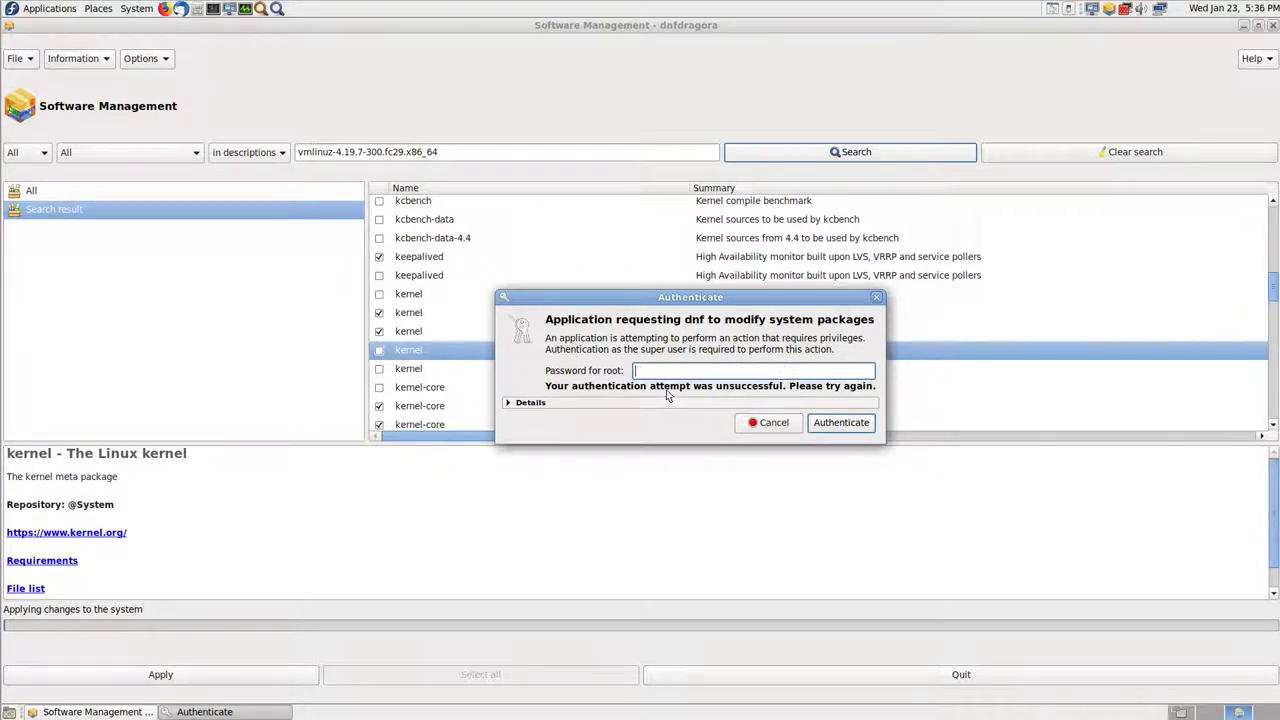
text(••••••••••••)
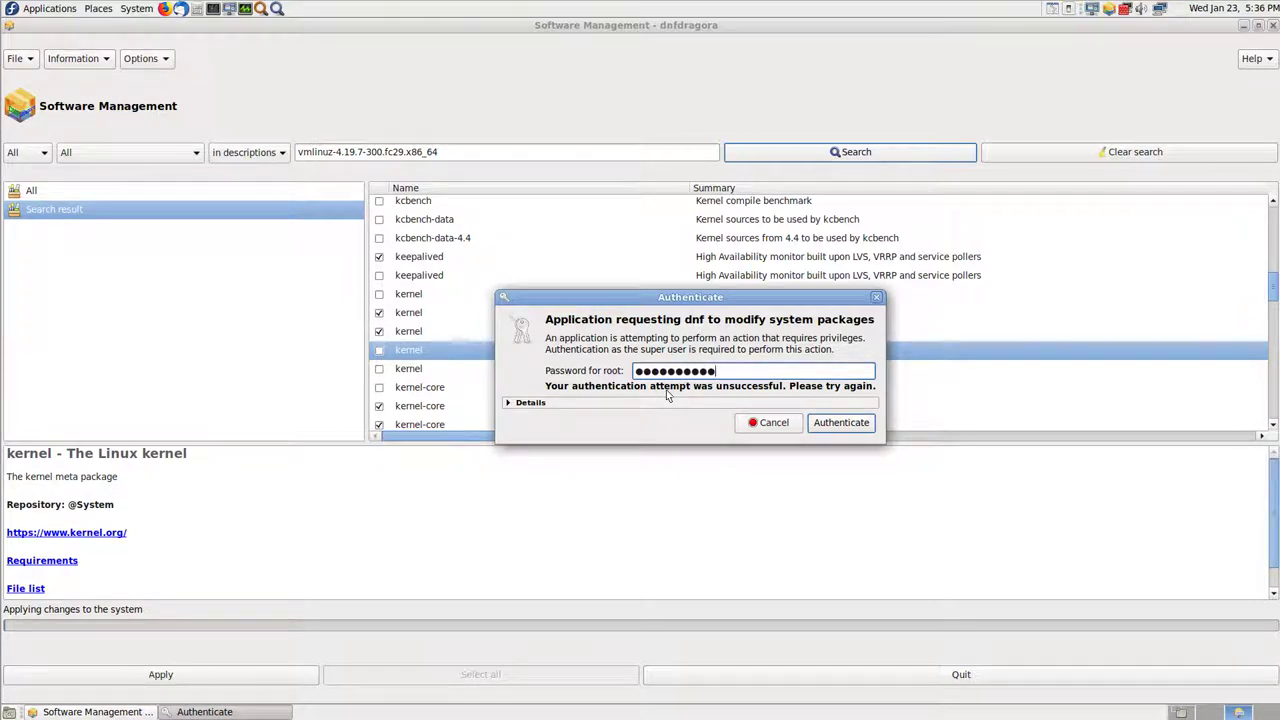
text(••••••)
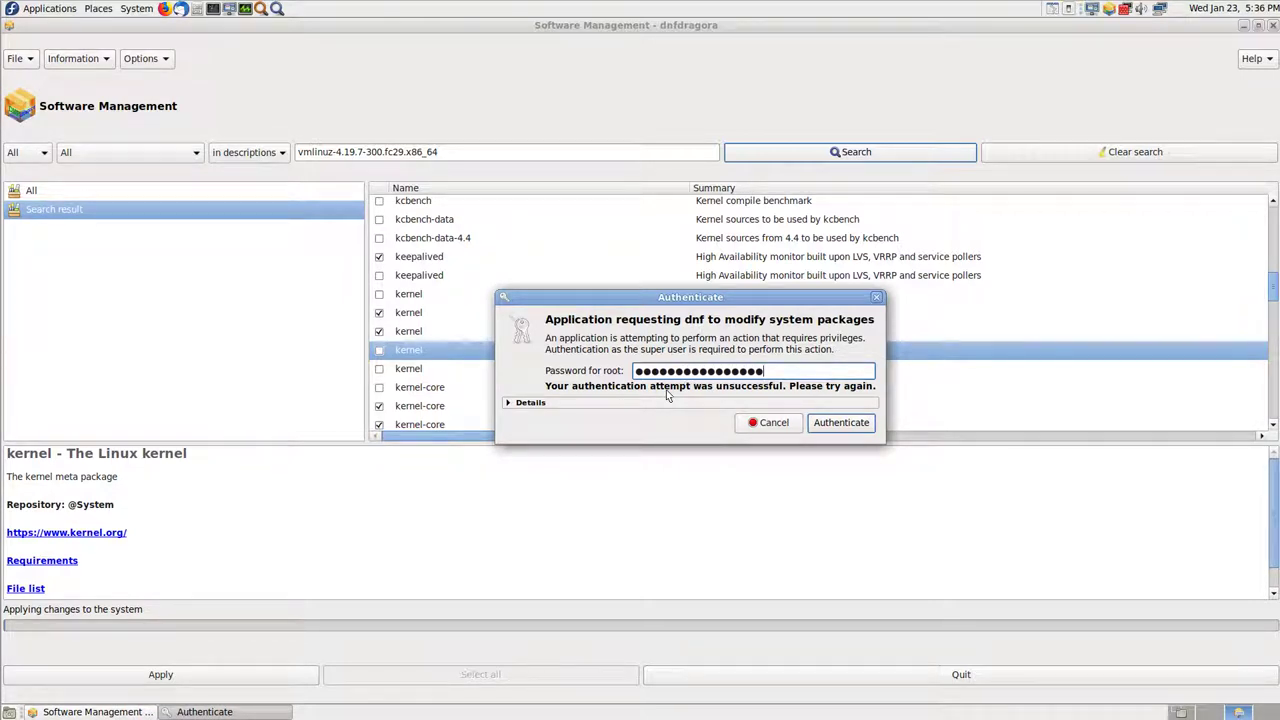
text(••••)
key(Return)
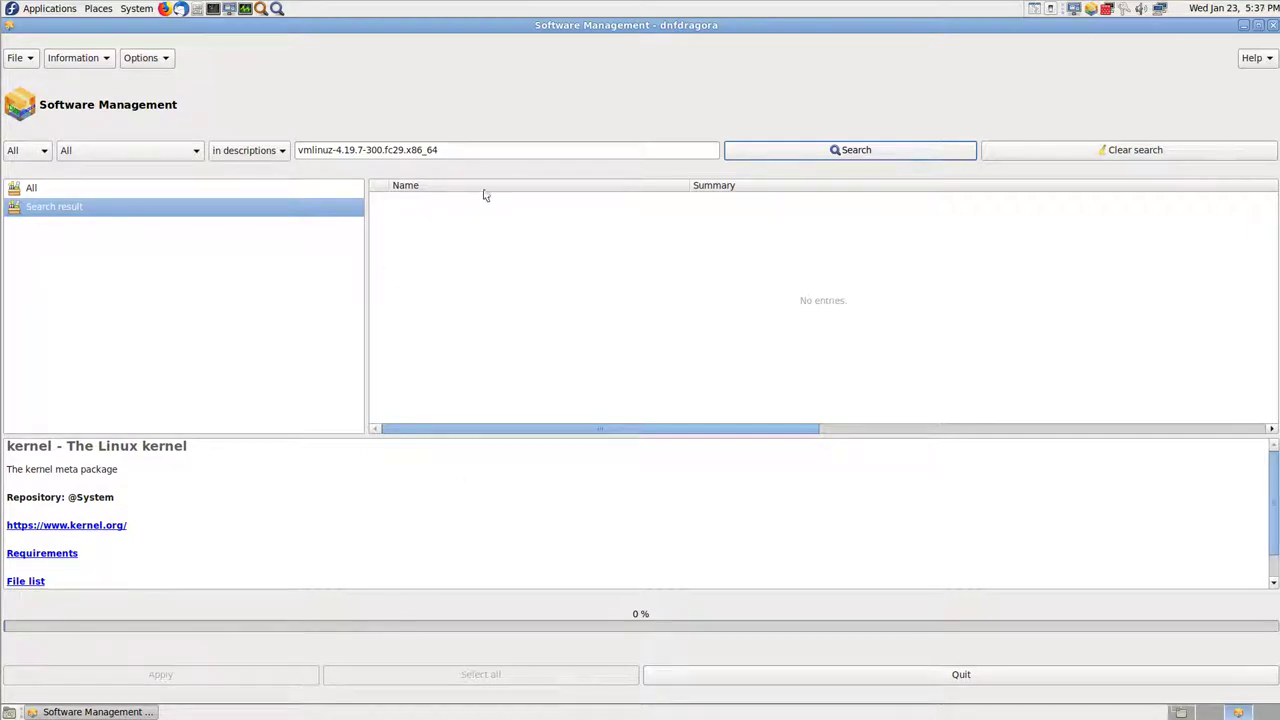
Replace the vmlinuz search with 'kernel', run it, then go to the /boot workspace
click(457, 150)
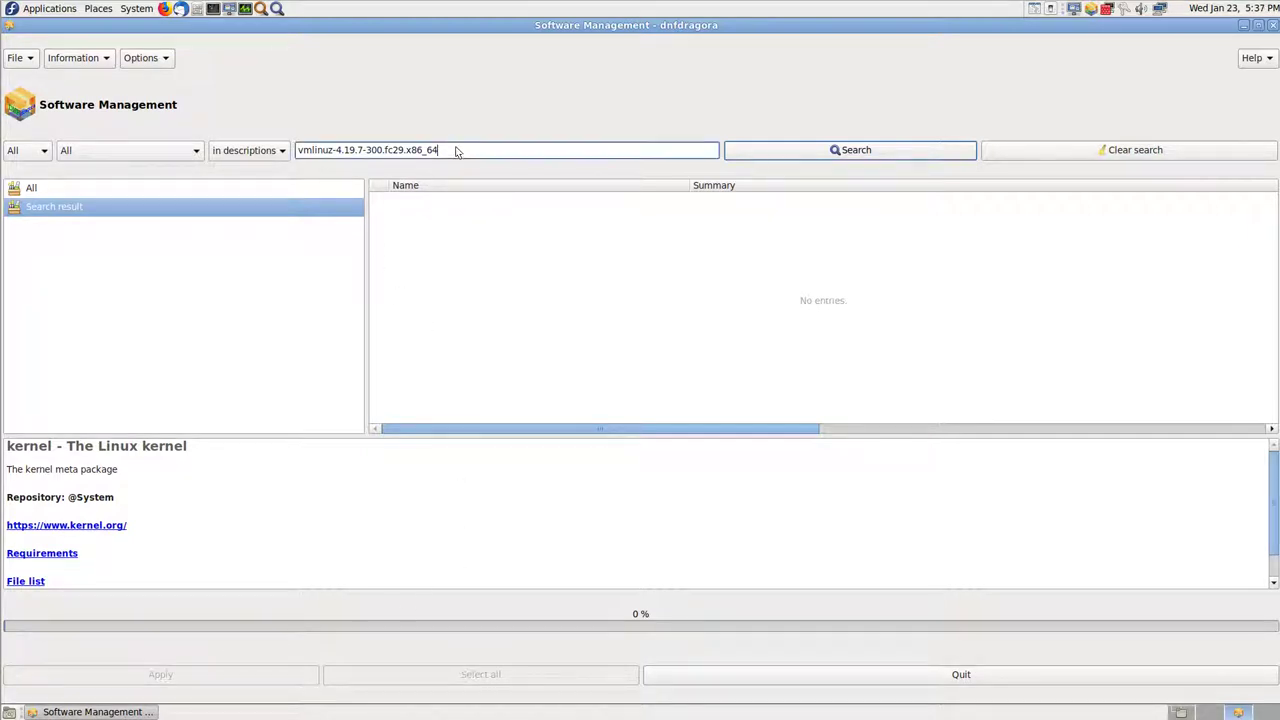
key(BackSpace)
key(BackSpace)
key(BackSpace)
key(BackSpace)
key(BackSpace)
key(BackSpace)
key(BackSpace)
key(BackSpace)
key(BackSpace)
key(BackSpace)
key(BackSpace)
key(BackSpace)
key(BackSpace)
key(BackSpace)
key(BackSpace)
key(BackSpace)
key(BackSpace)
key(BackSpace)
key(BackSpace)
key(BackSpace)
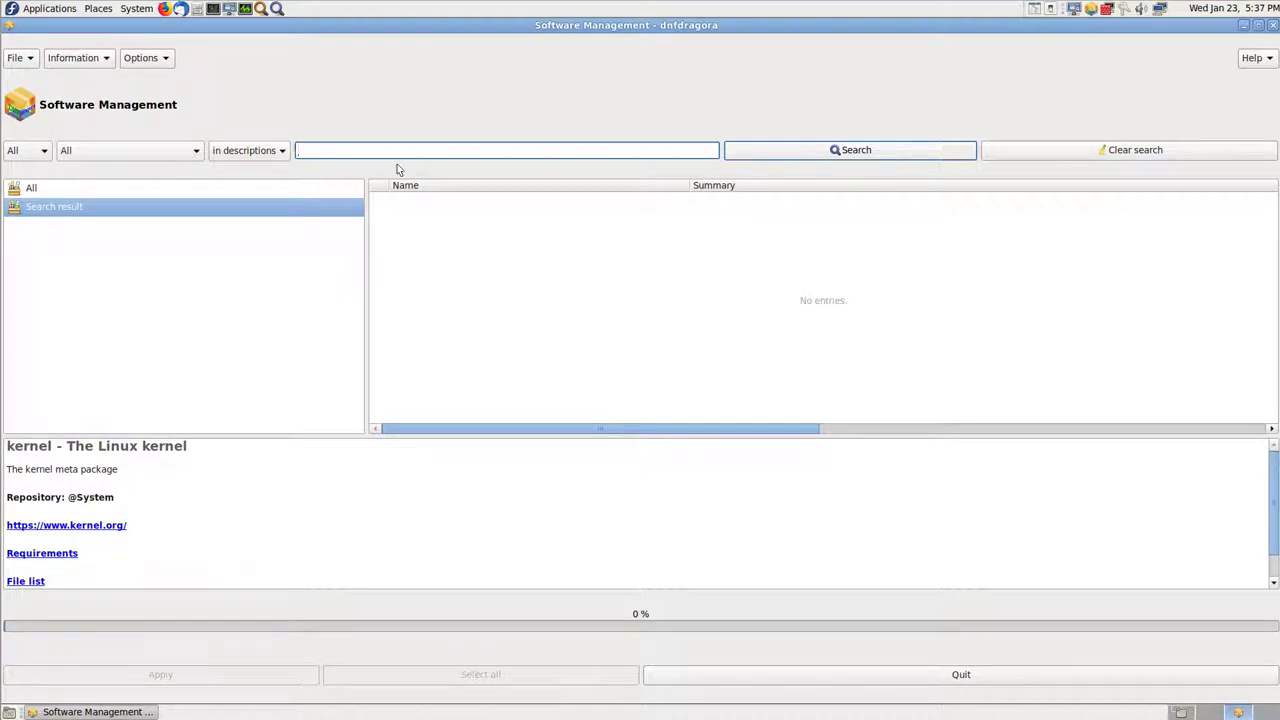
text(kernel)
click(868, 150)
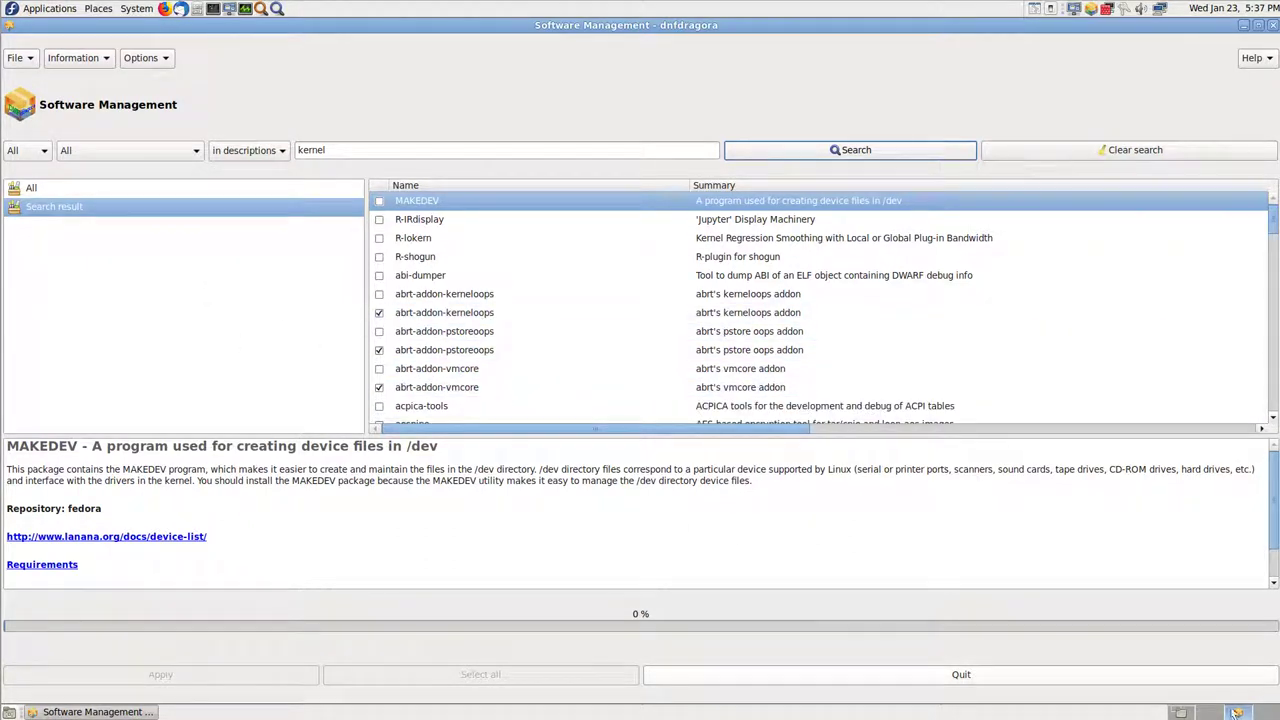
click(1181, 712)
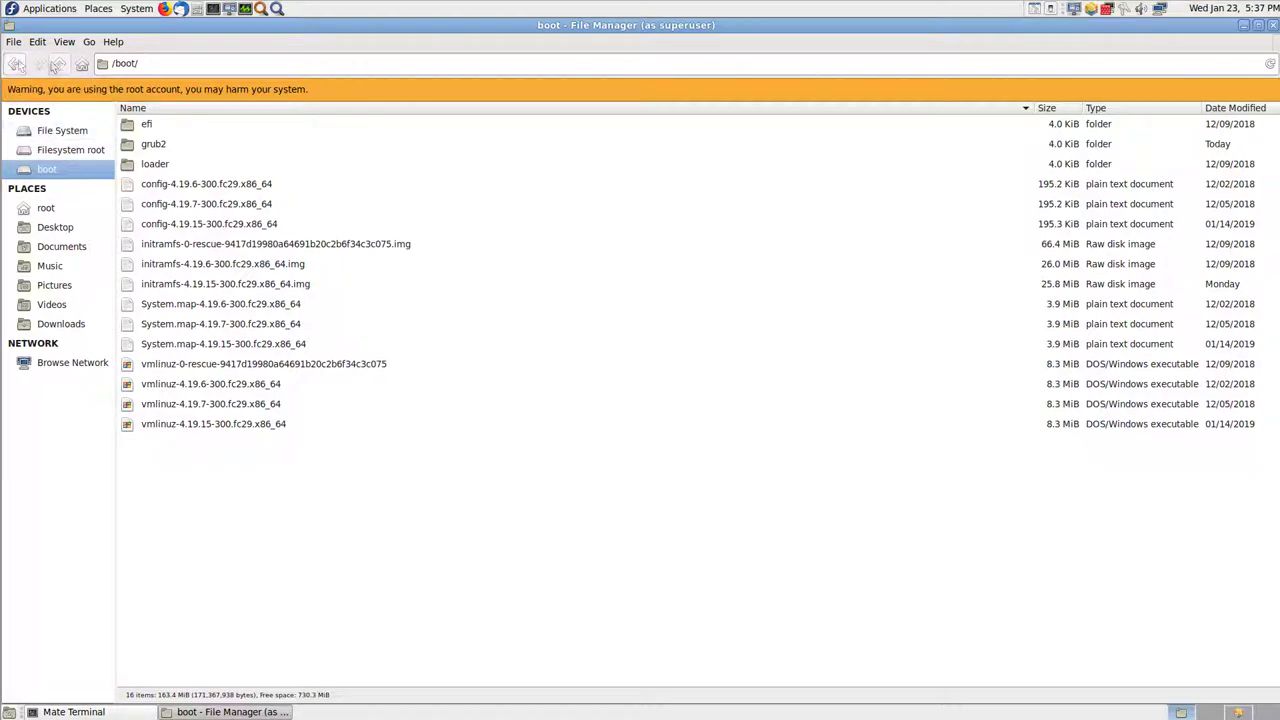
Reload /boot via Back and Forward, screenshot it showing vmlinuz-4.19.7, then return to dnfdragora
click(15, 64)
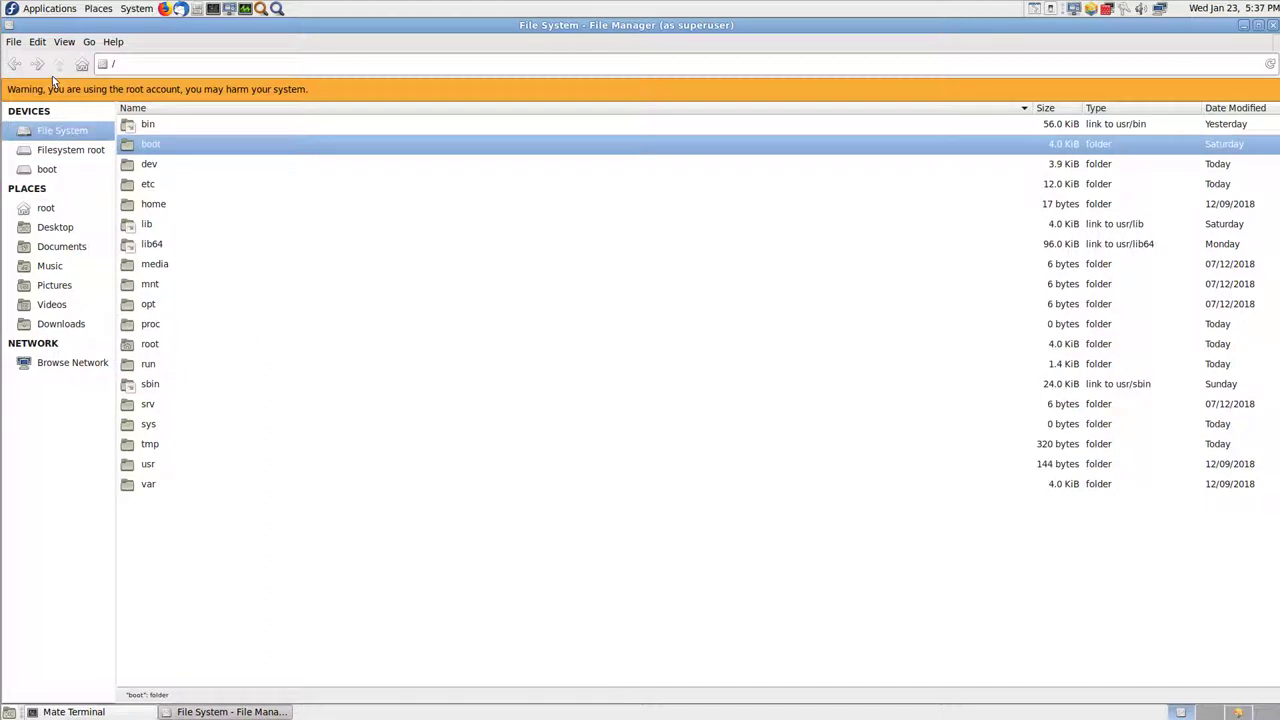
click(40, 65)
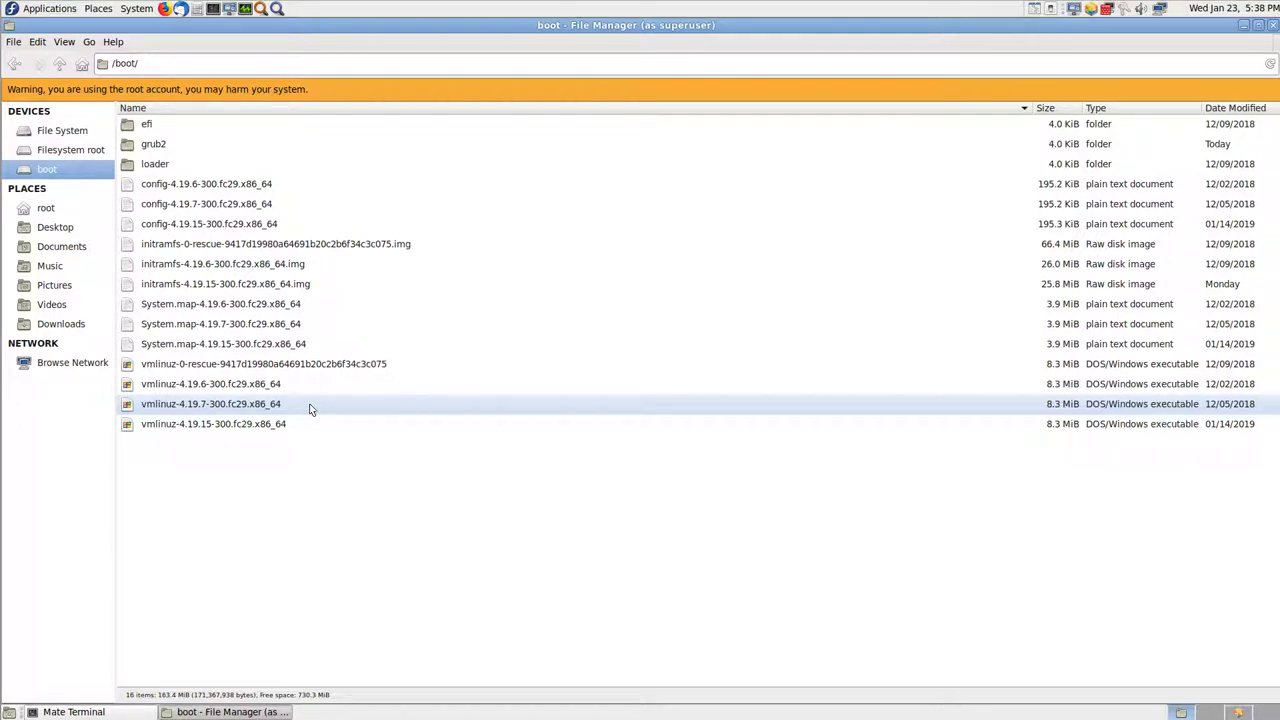
key(Print)
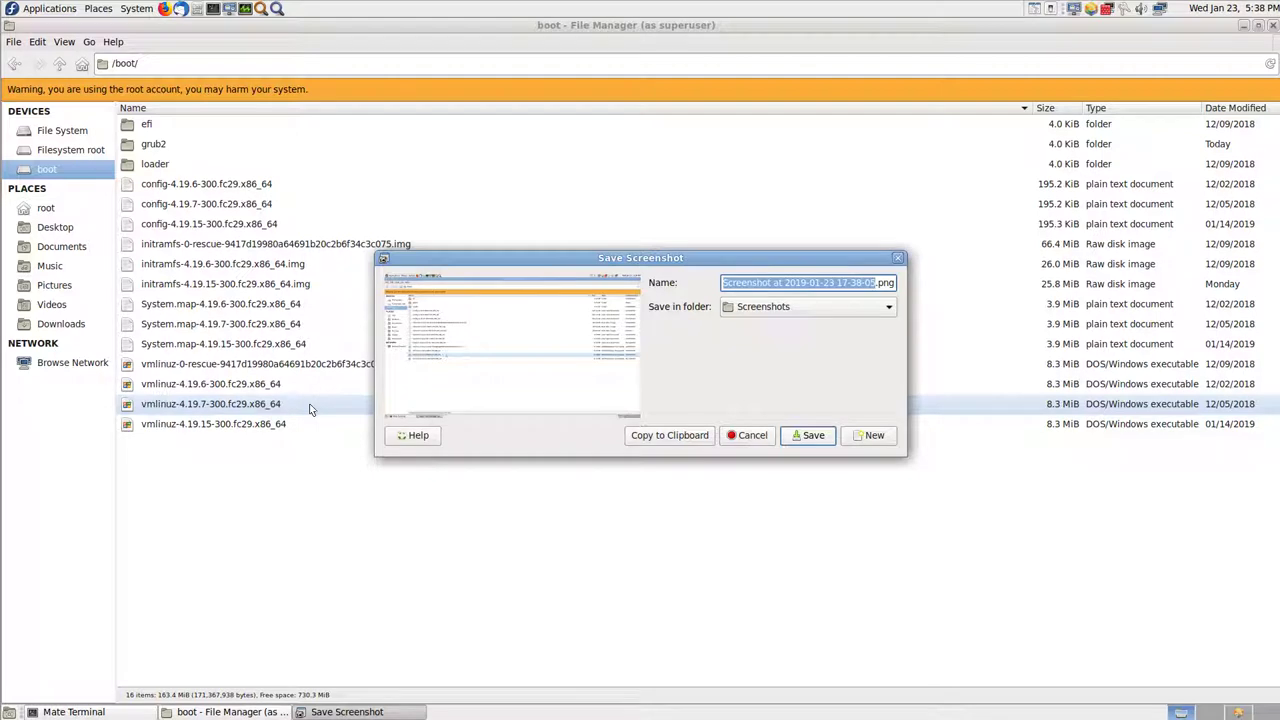
key(Return)
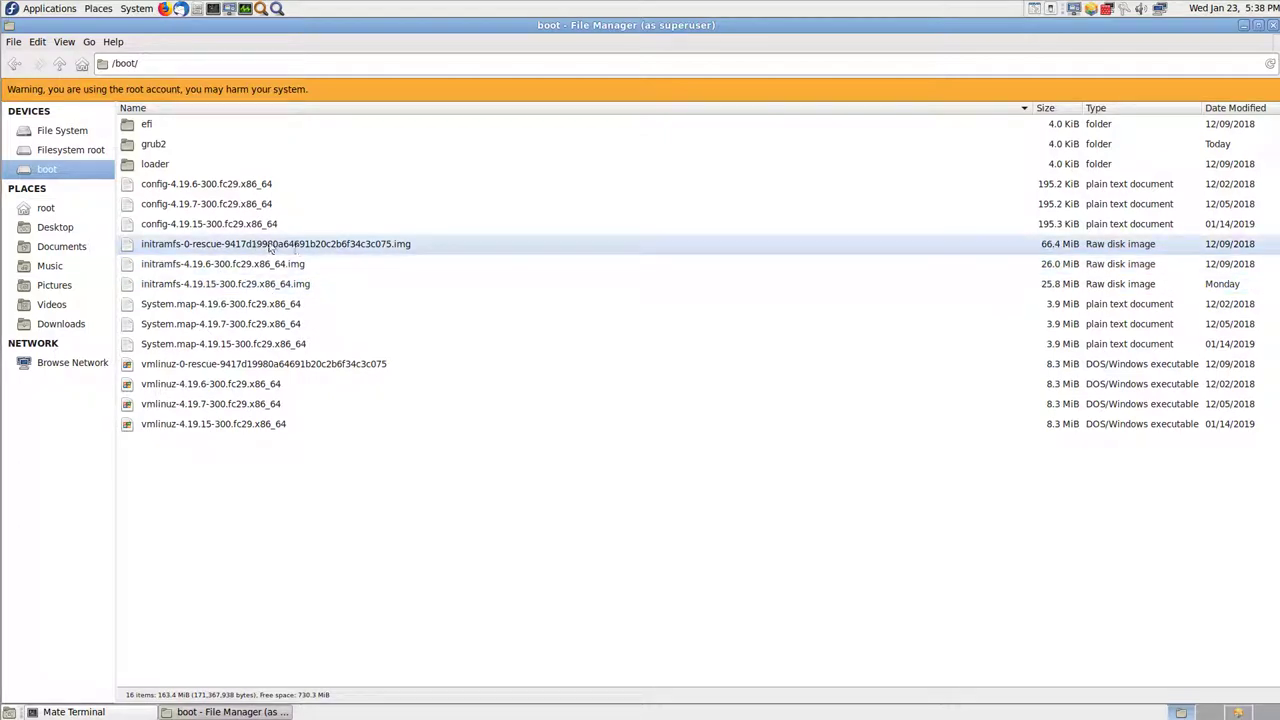
click(1238, 712)
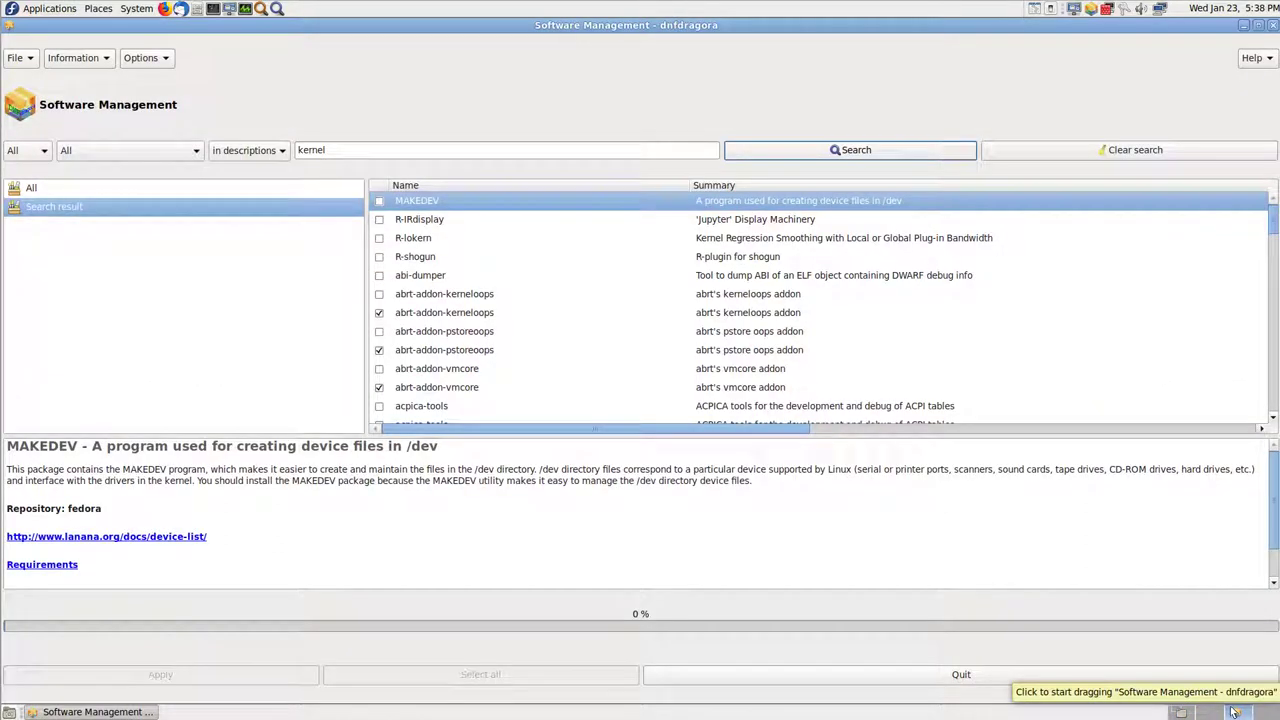
Jump to the results by typing 'kernel', step through the kernel-core rows, and select the kernel update
scroll(657, 308, down, 3)
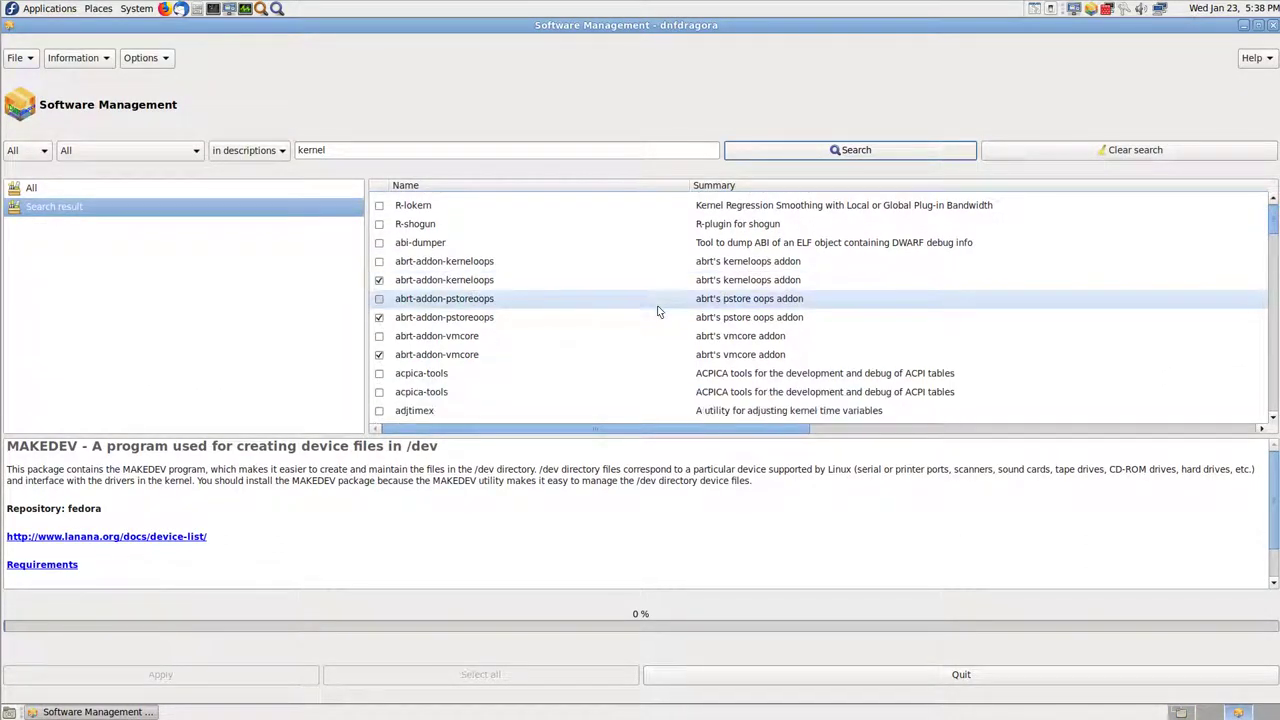
scroll(657, 311, down, 1)
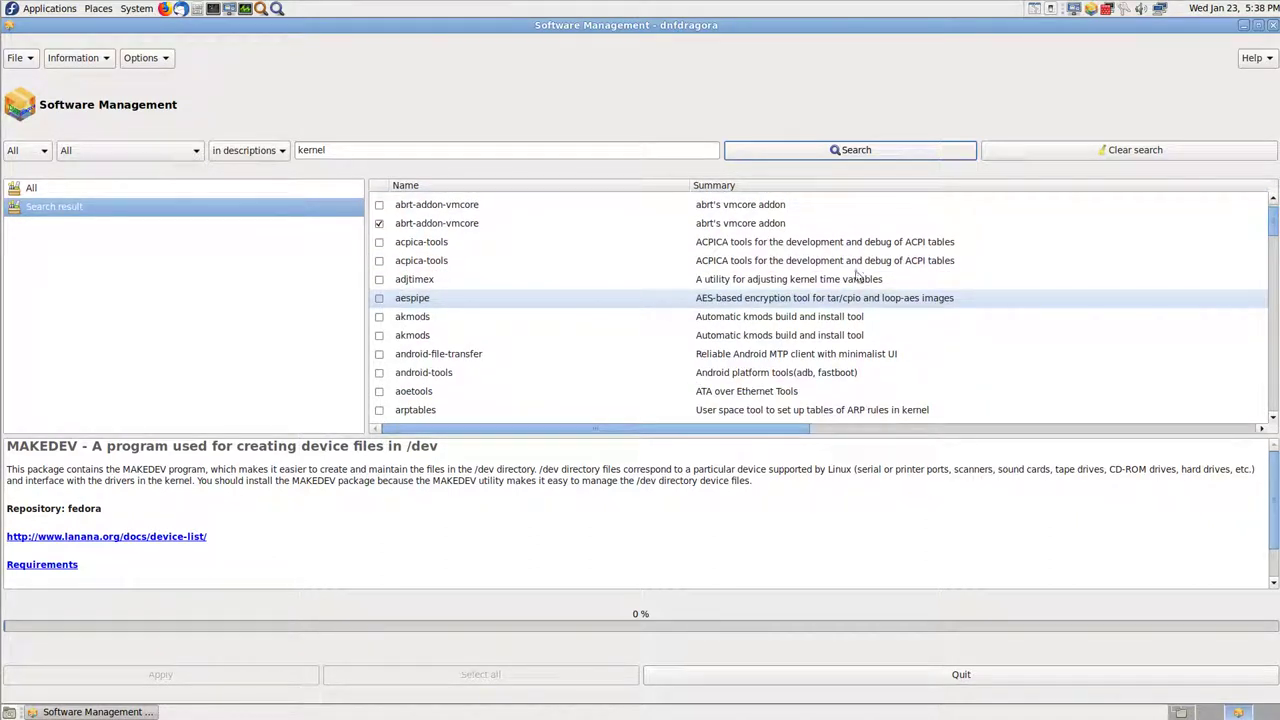
click(774, 319)
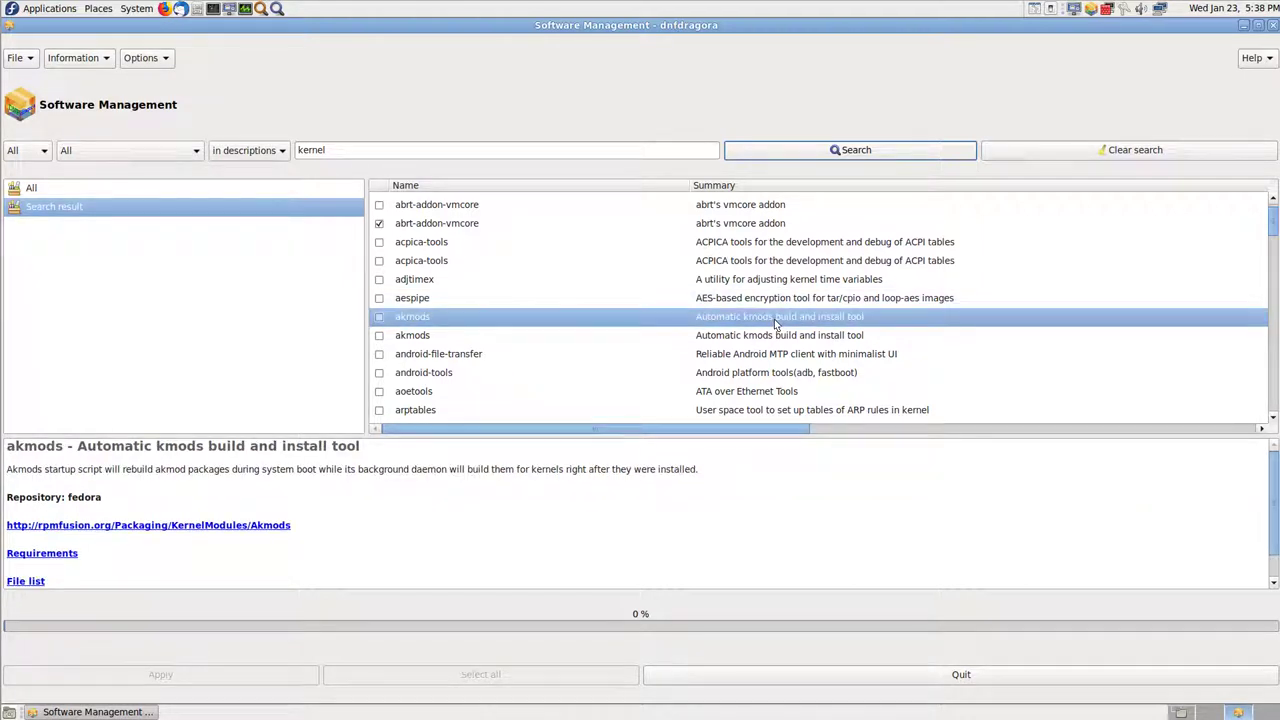
text(kernel)
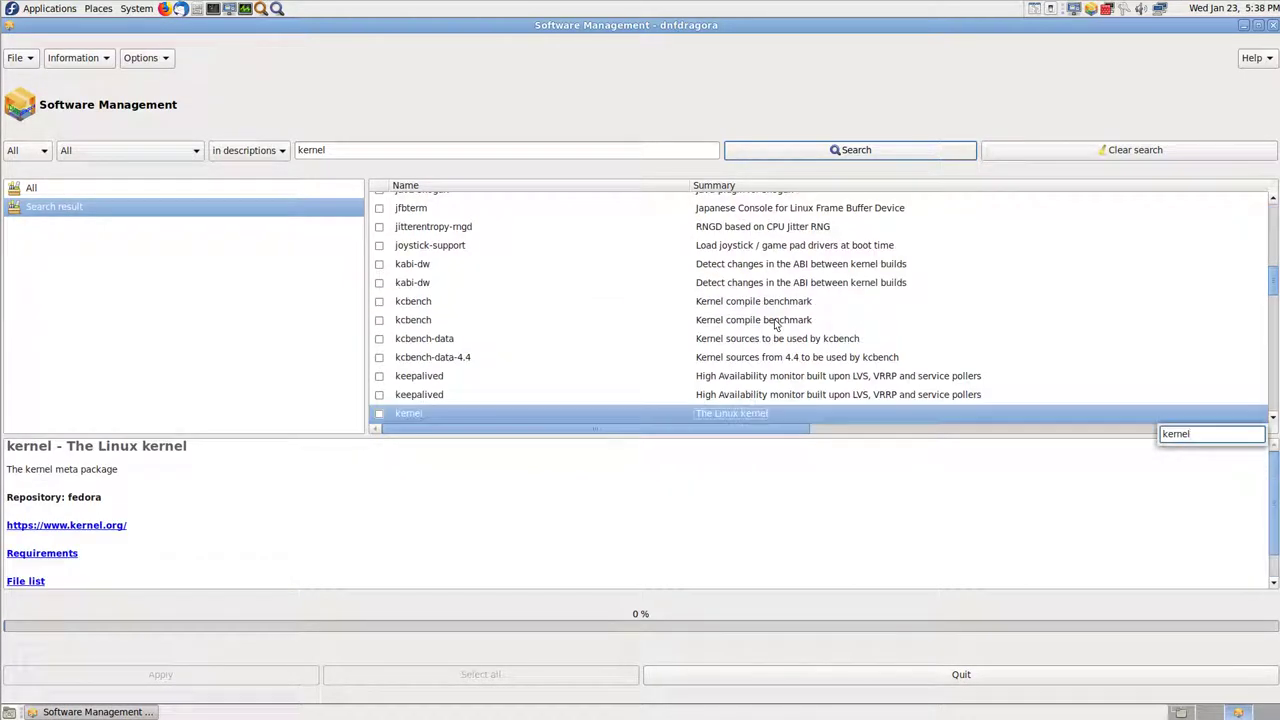
key(Down)
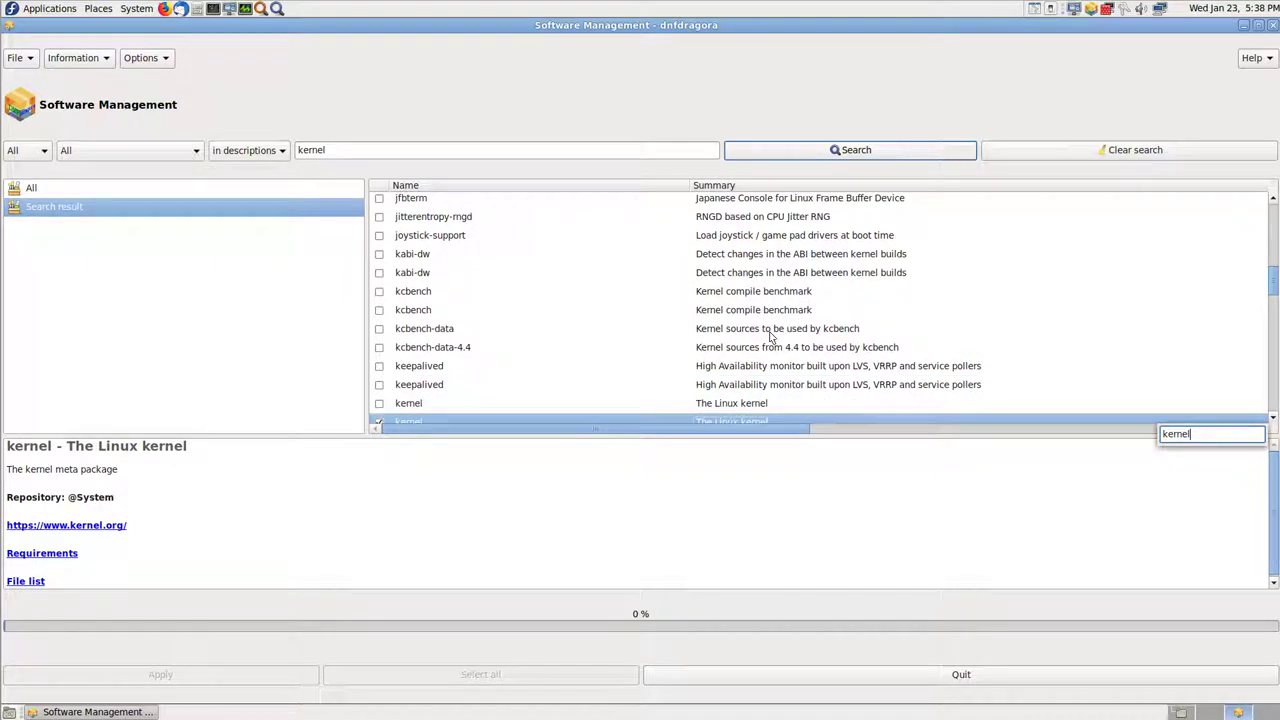
key(Down)
key(Down)
key(Down)
key(Down)
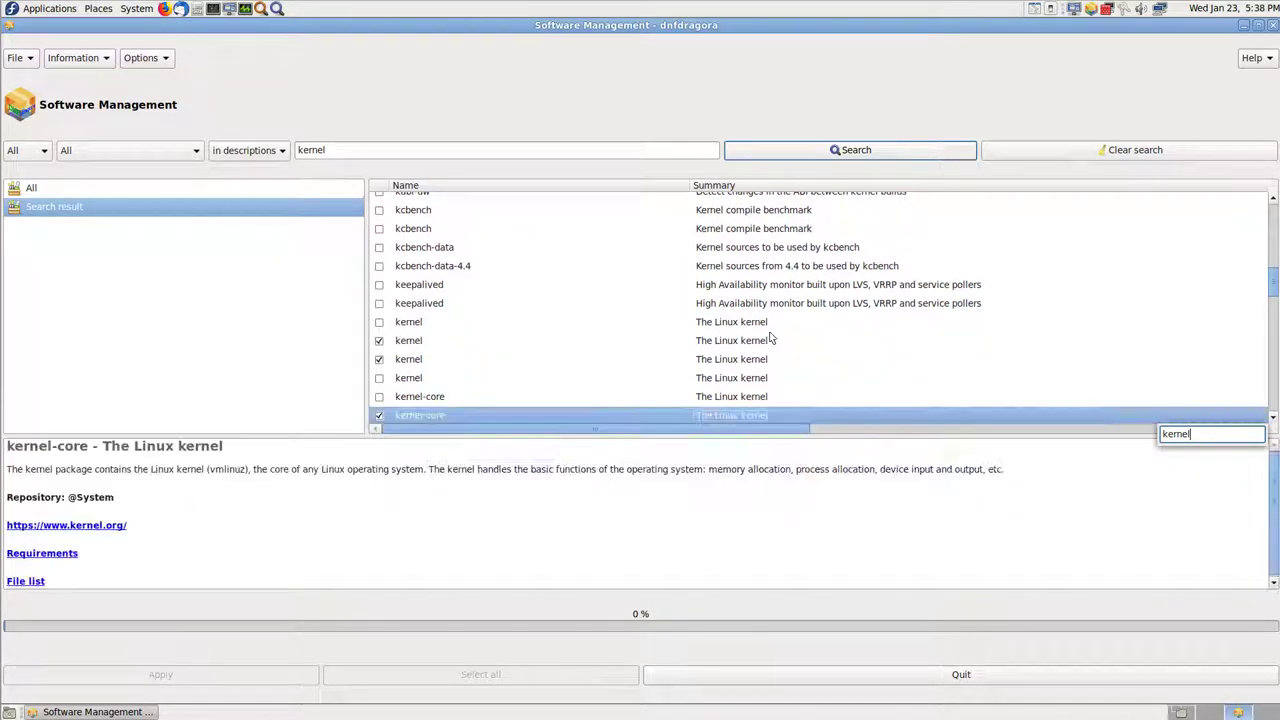
key(Down)
key(Down)
key(Down)
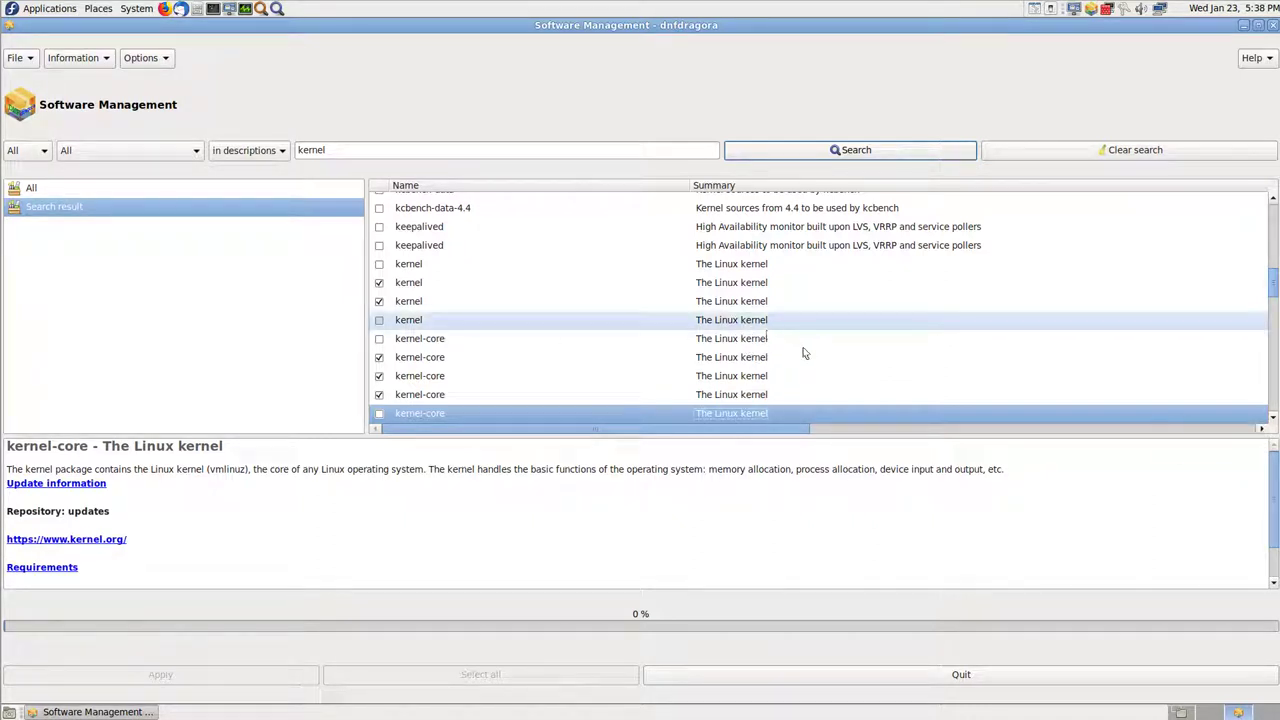
click(752, 321)
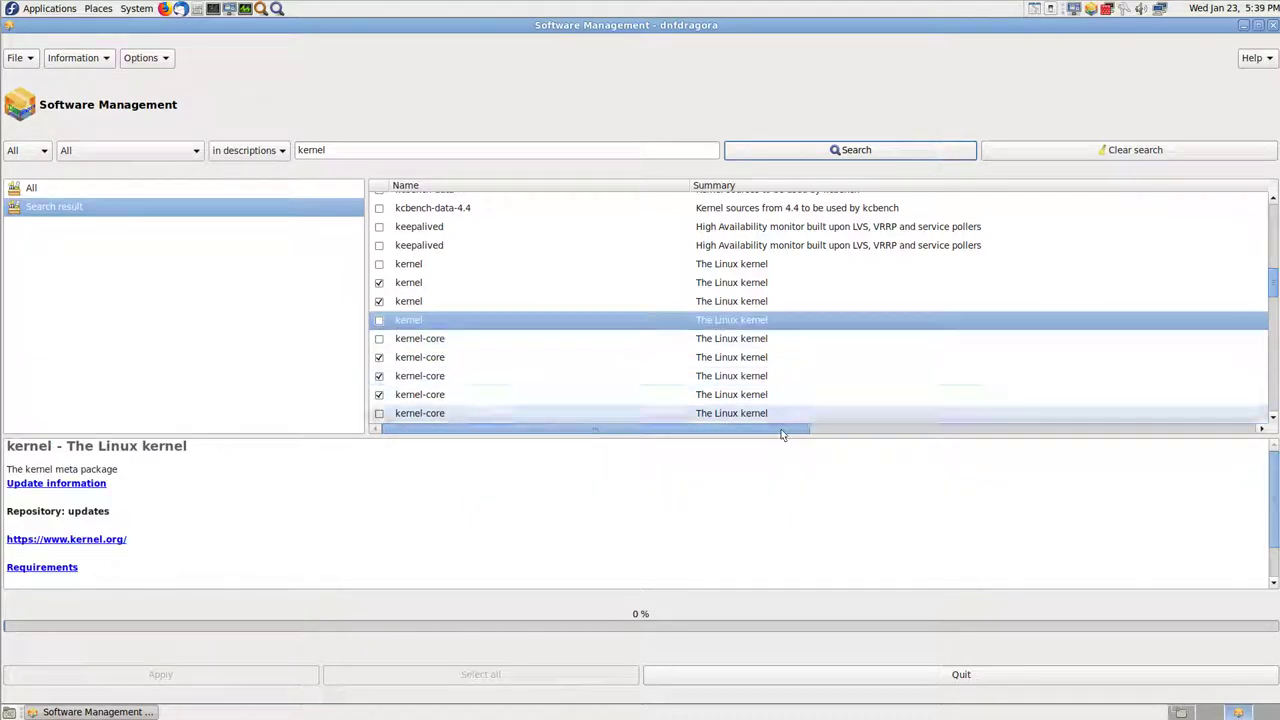
scroll(968, 440, right, 5)
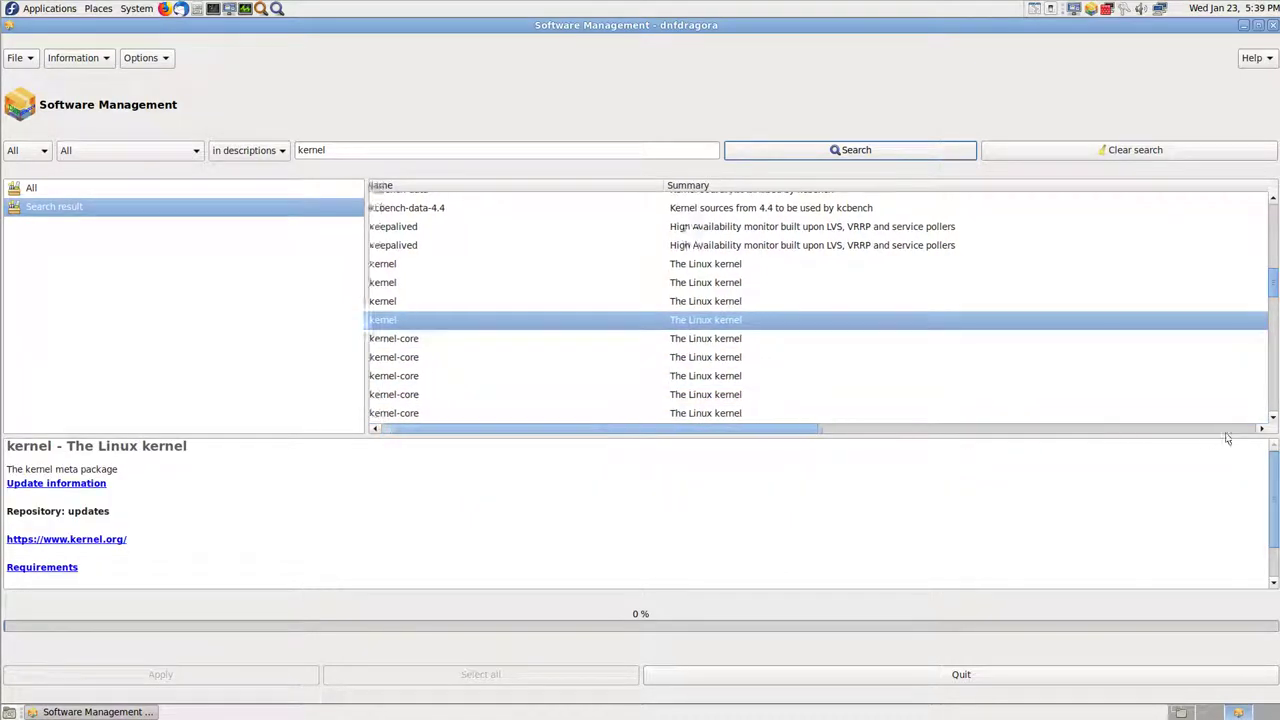
scroll(1254, 432, right, 5)
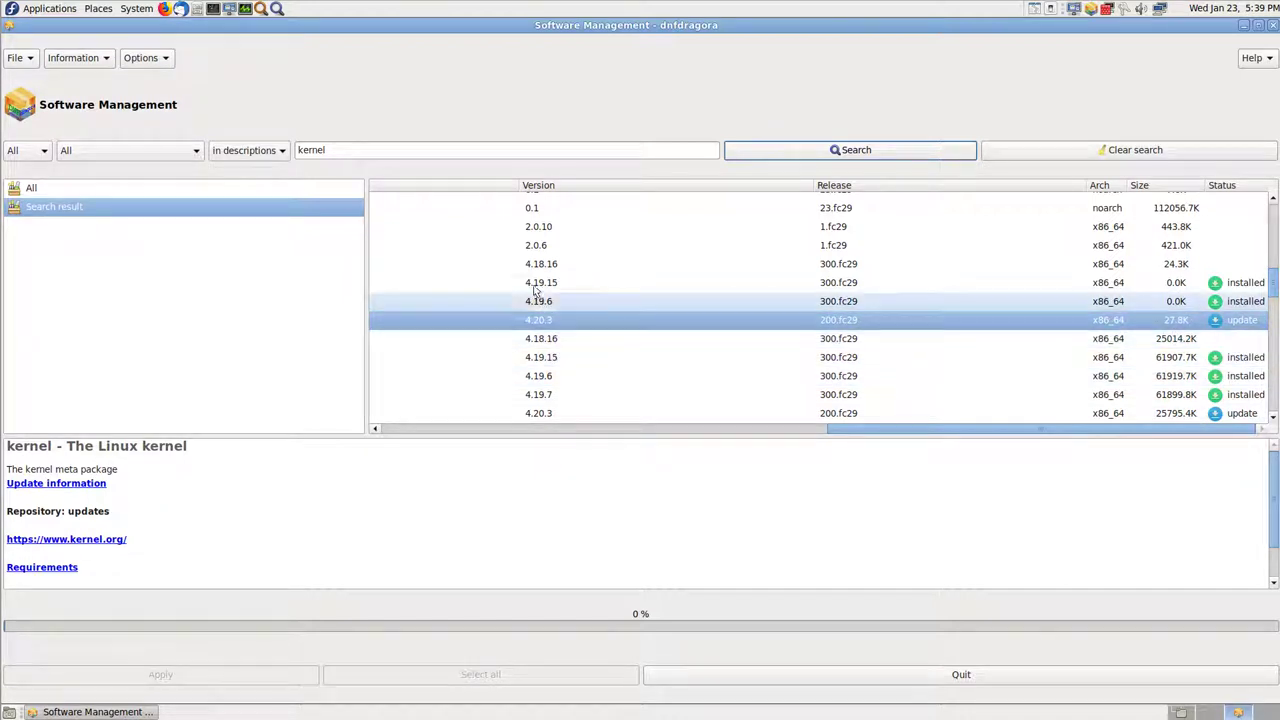
click(553, 399)
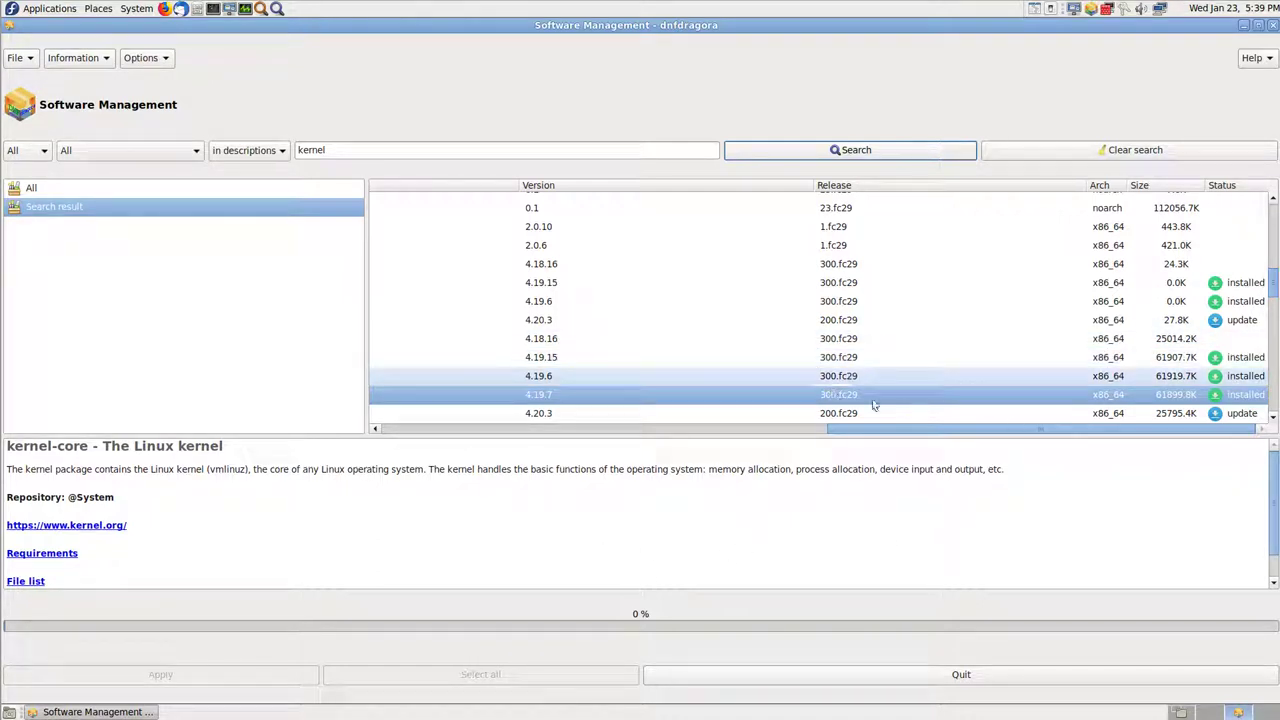
scroll(882, 400, down, 1)
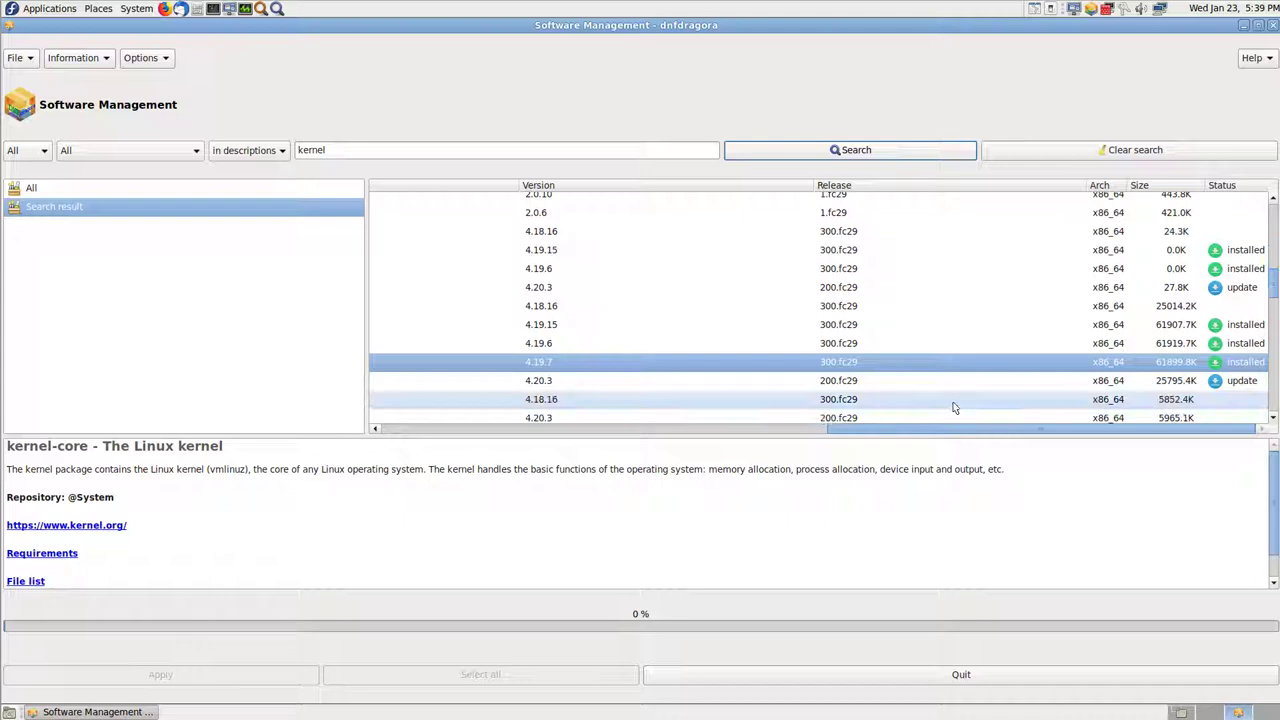
click(829, 380)
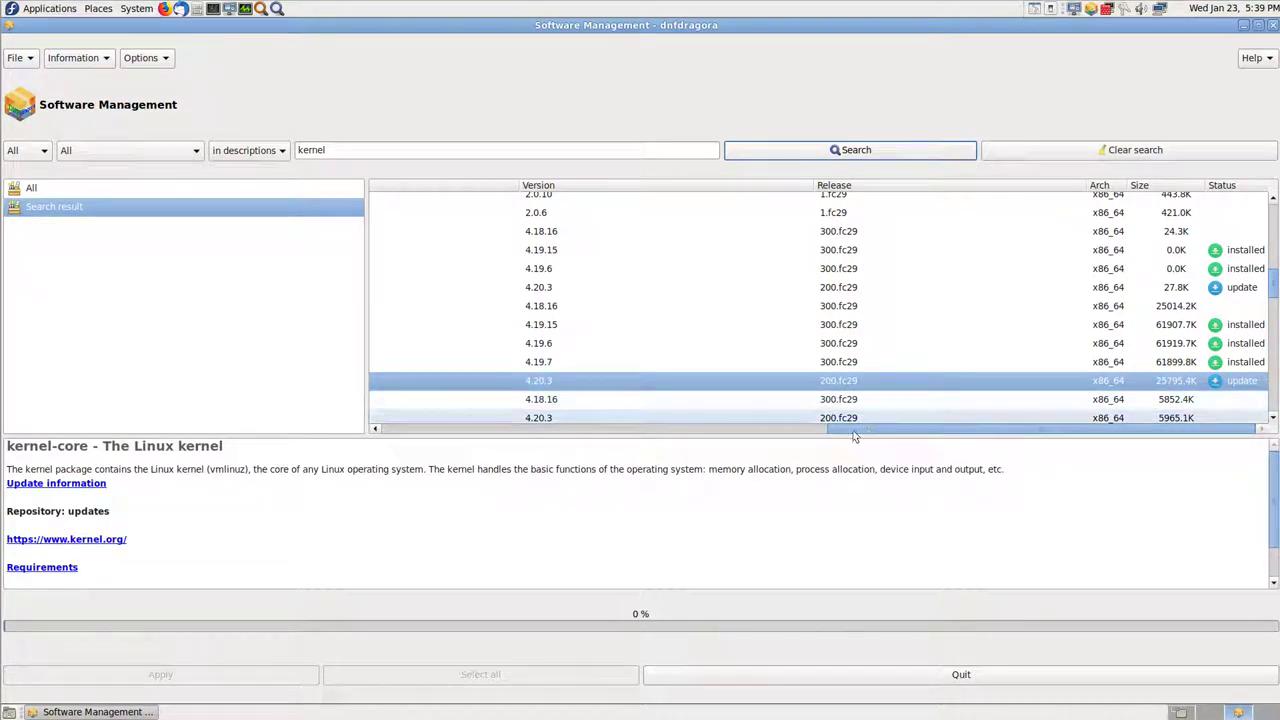
click(496, 431)
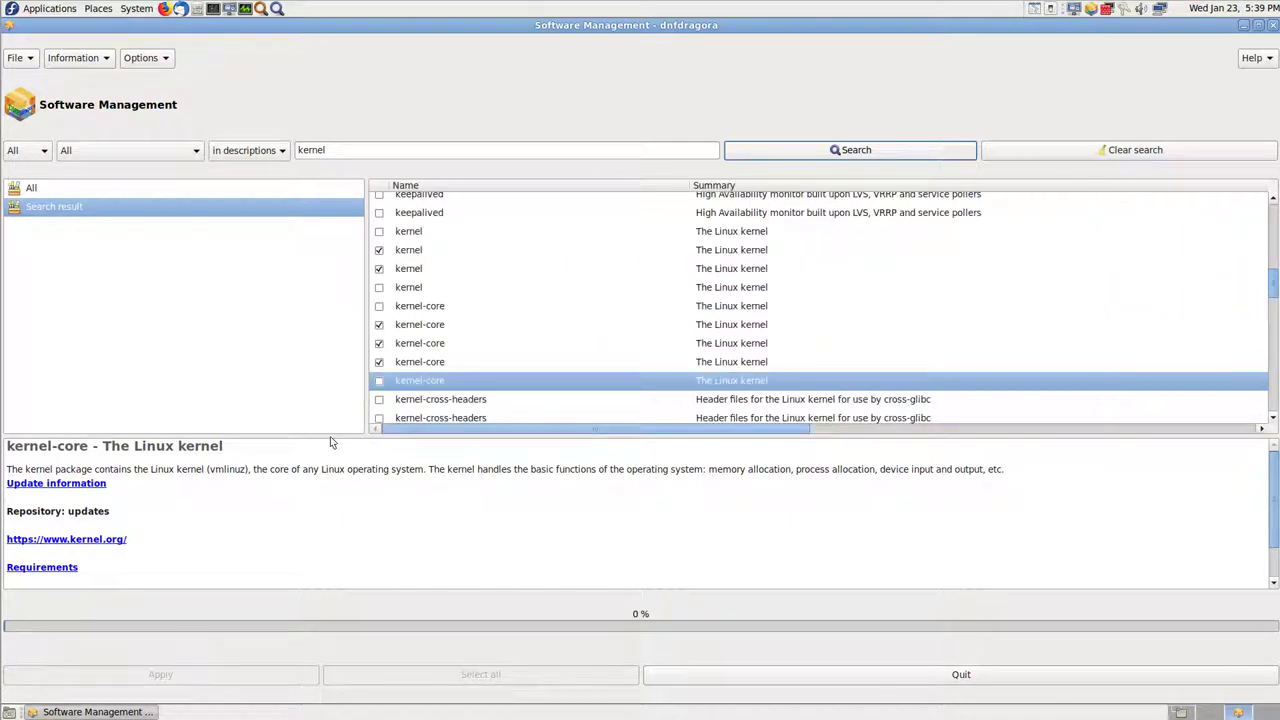
click(1235, 429)
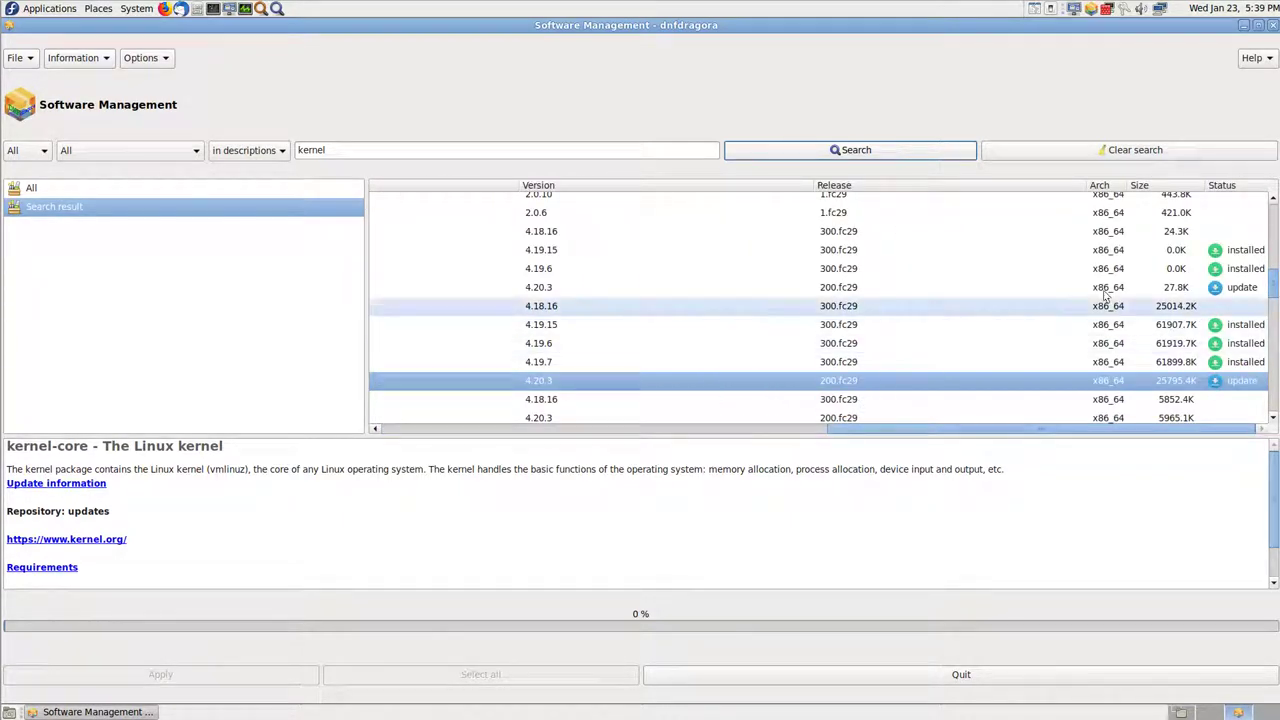
click(885, 288)
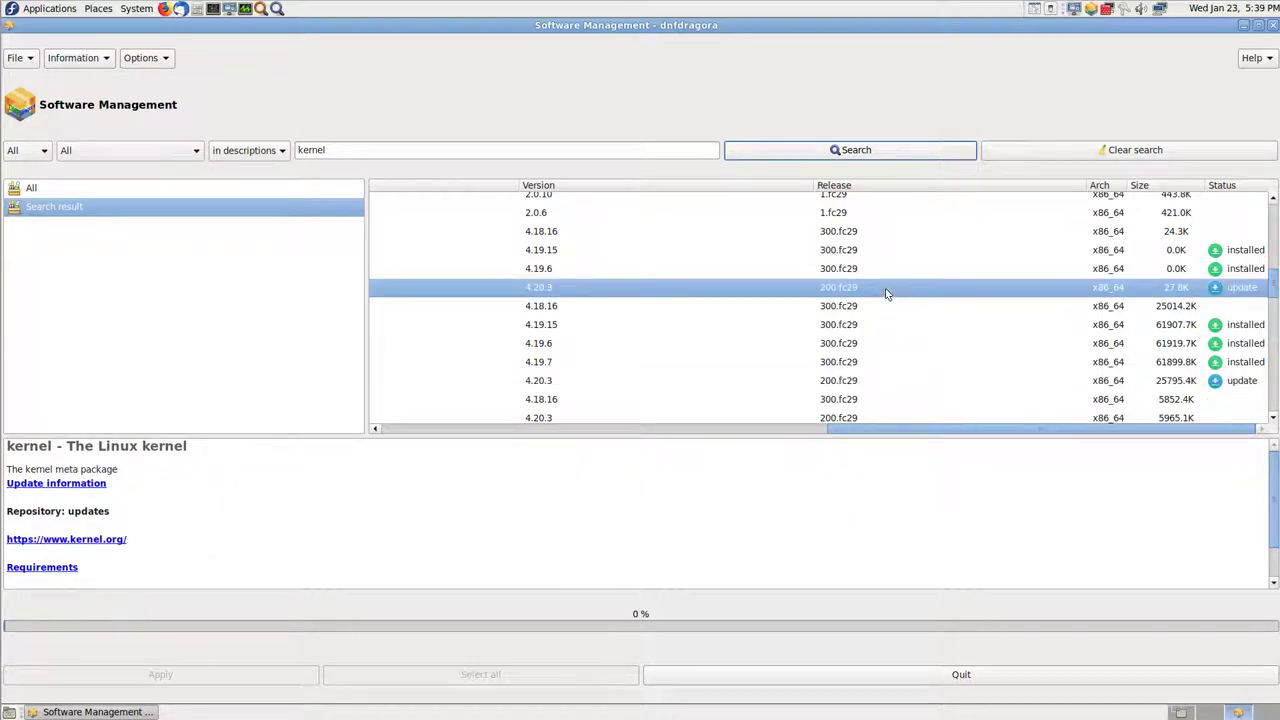
drag(904, 429, 828, 426)
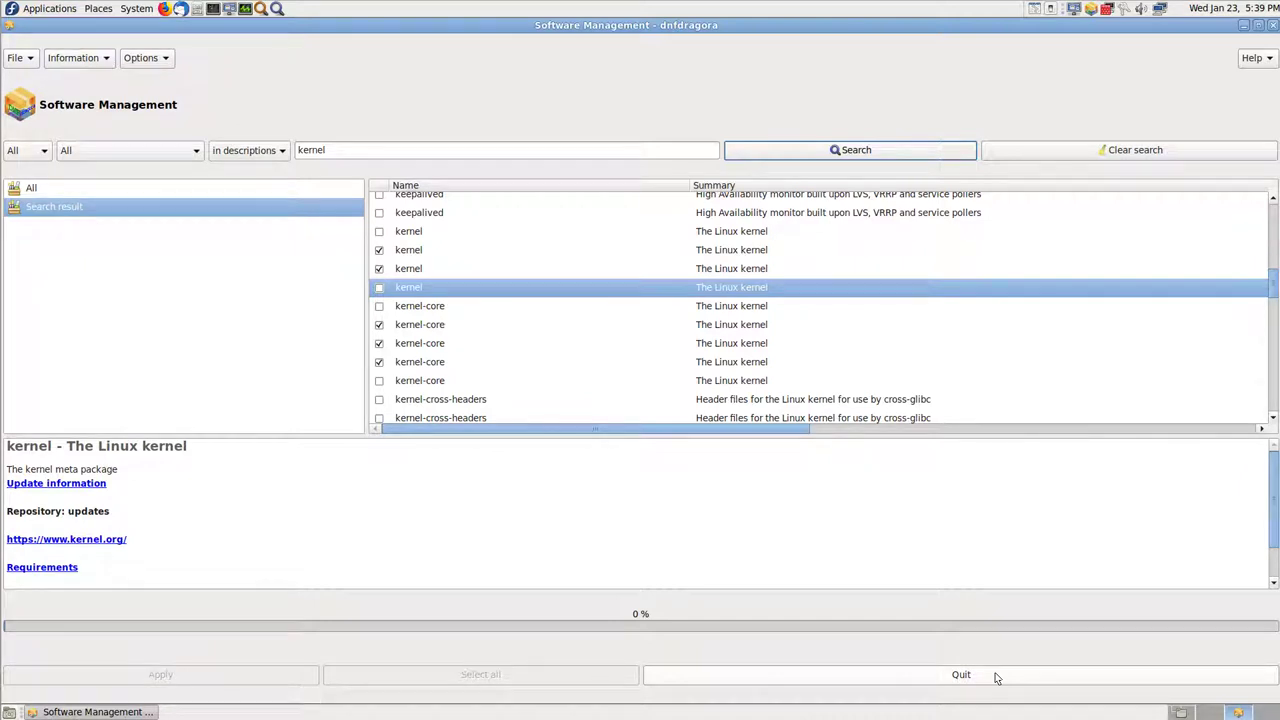
Save a final screenshot and quit dnfdragora
key(Print)
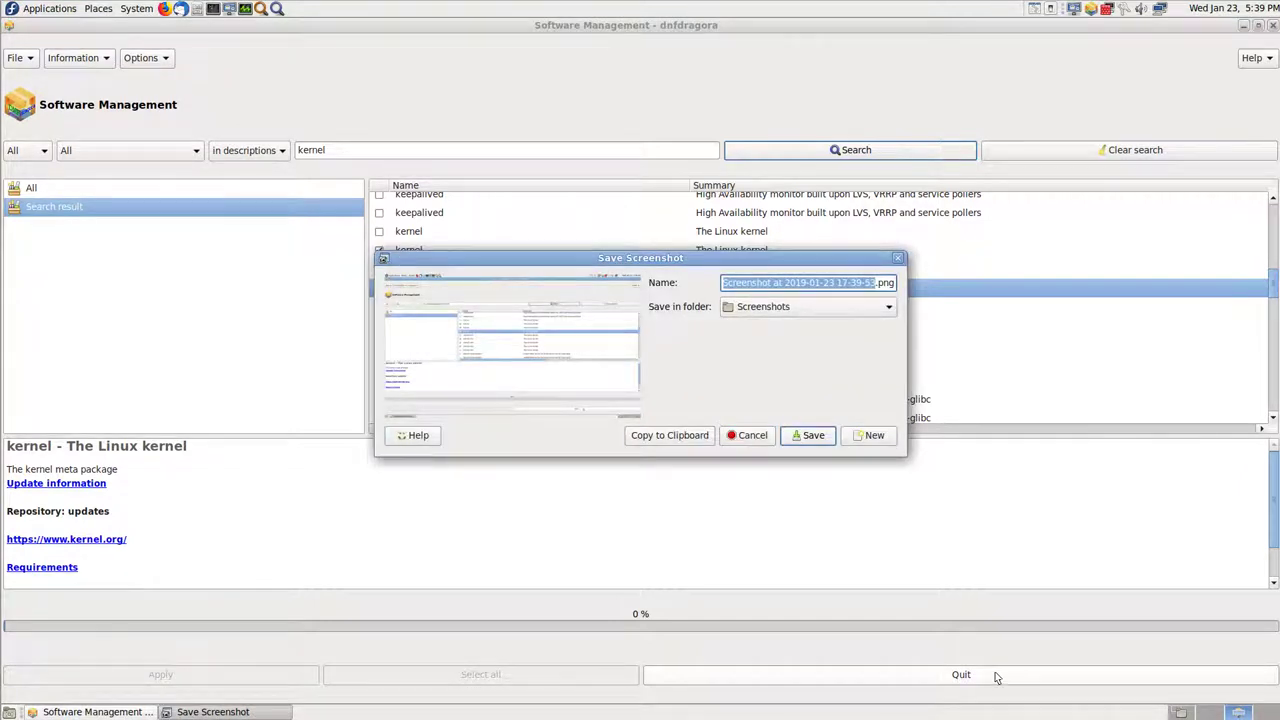
key(Return)
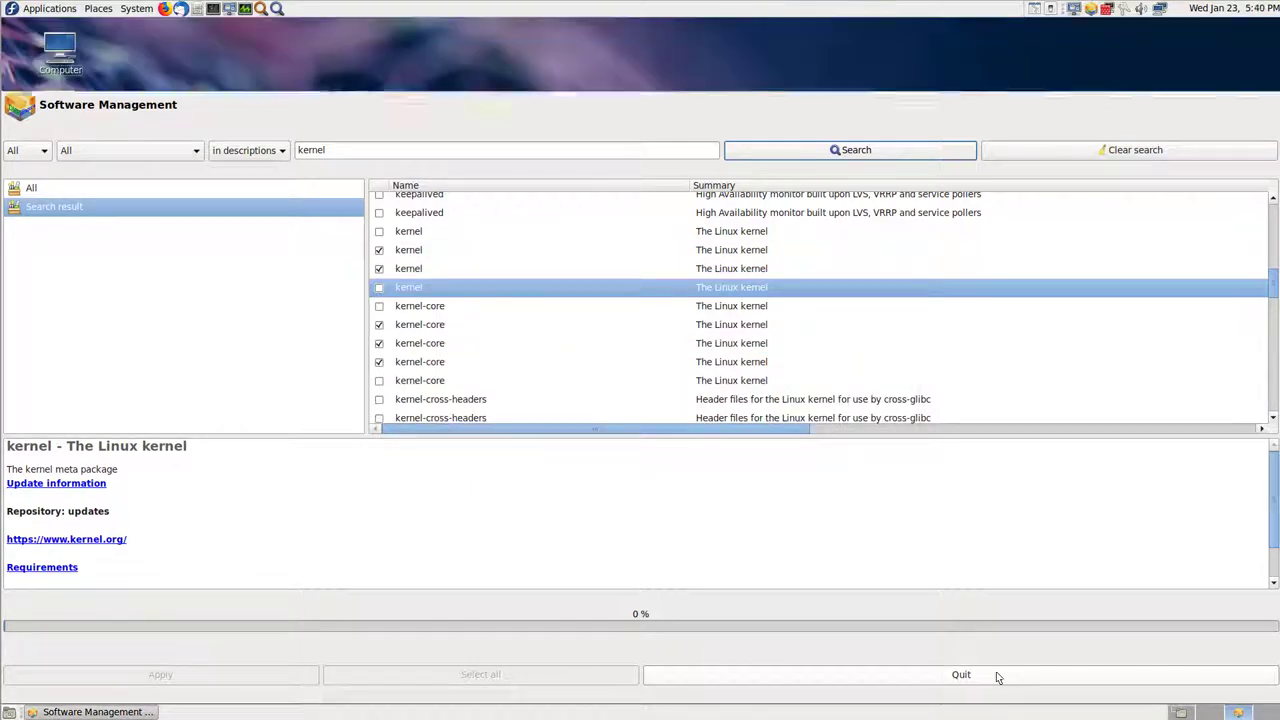
click(996, 677)
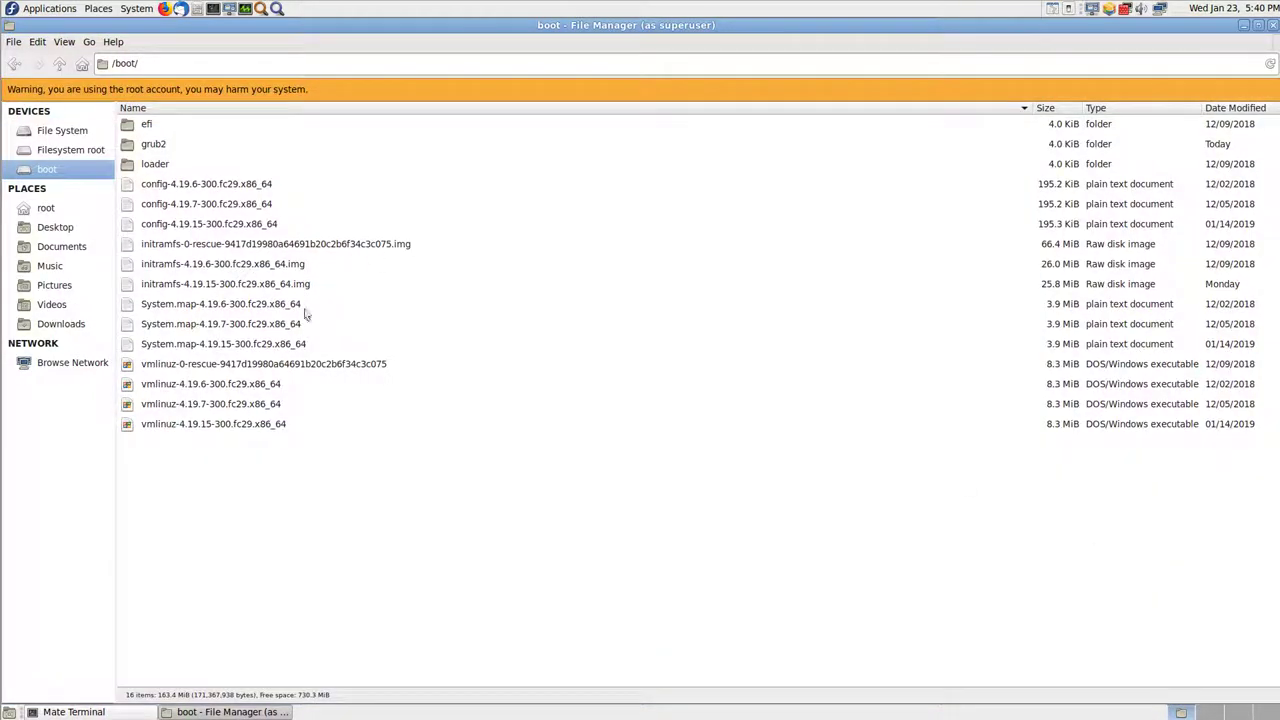
Close the root File Manager and MATE Terminal, then leave full-screen view
click(1273, 26)
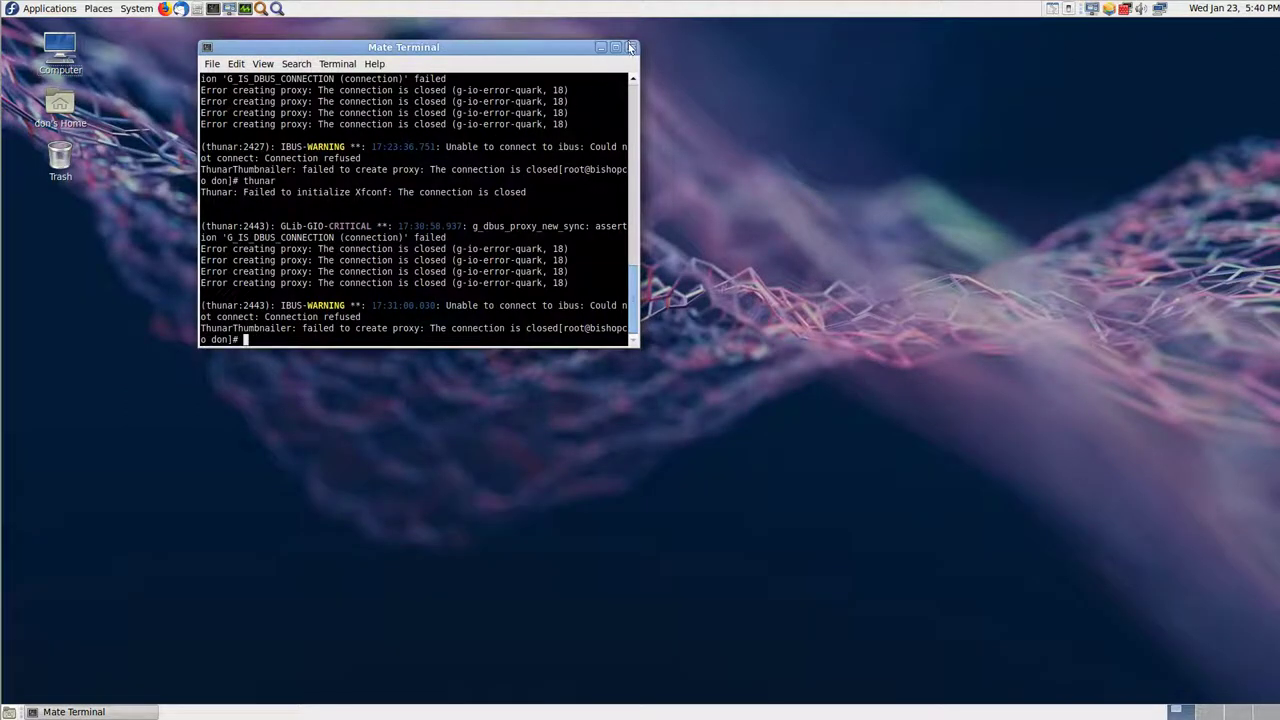
key(alt+F4)
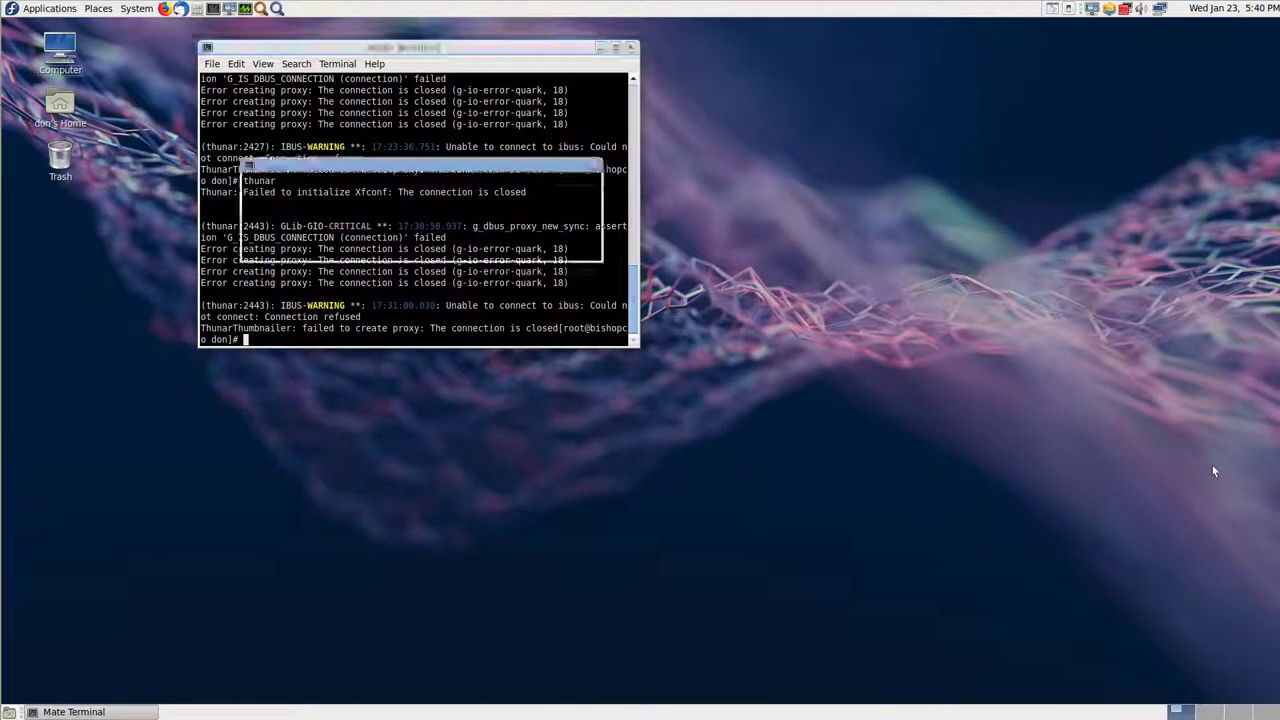
click(565, 256)
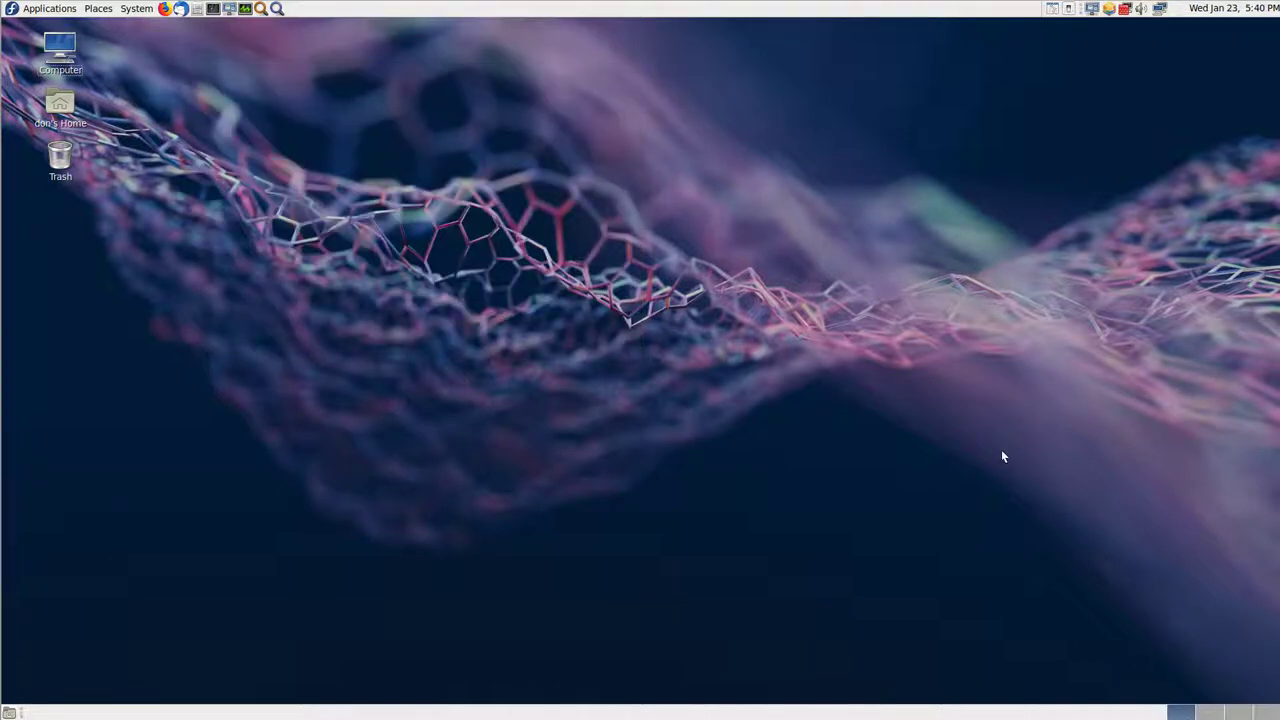
key(F11)
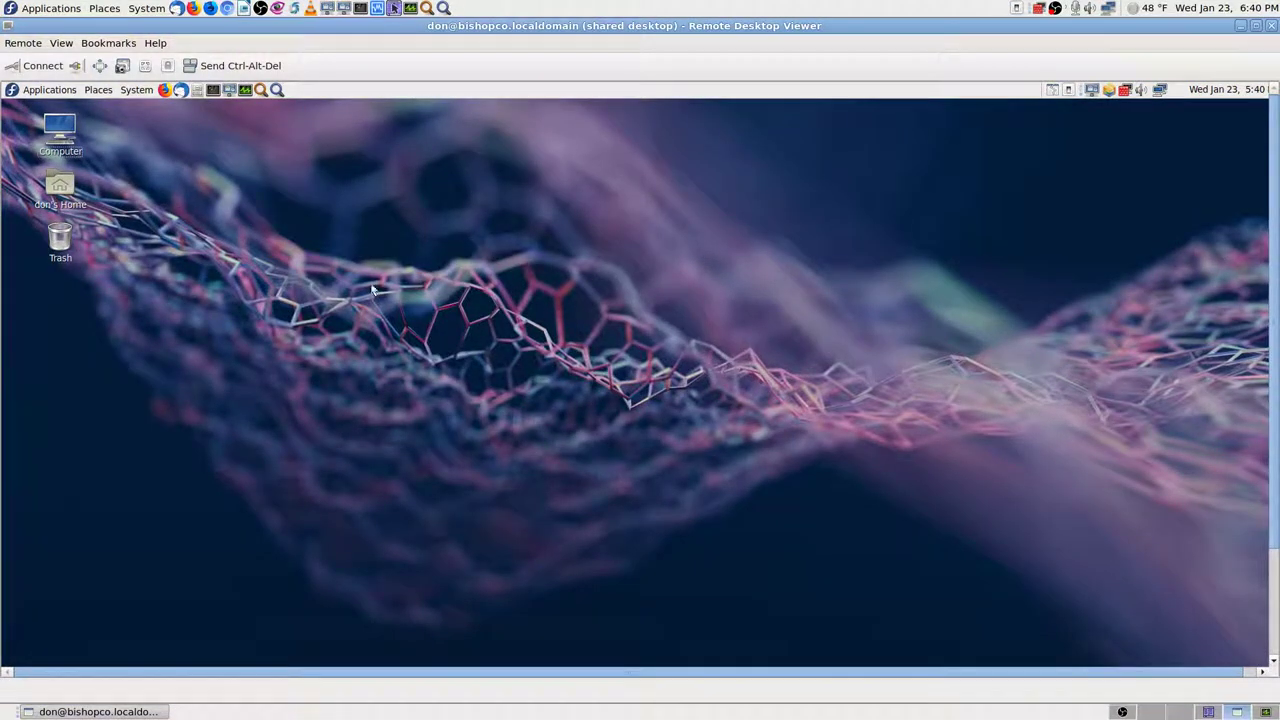
click(75, 65)
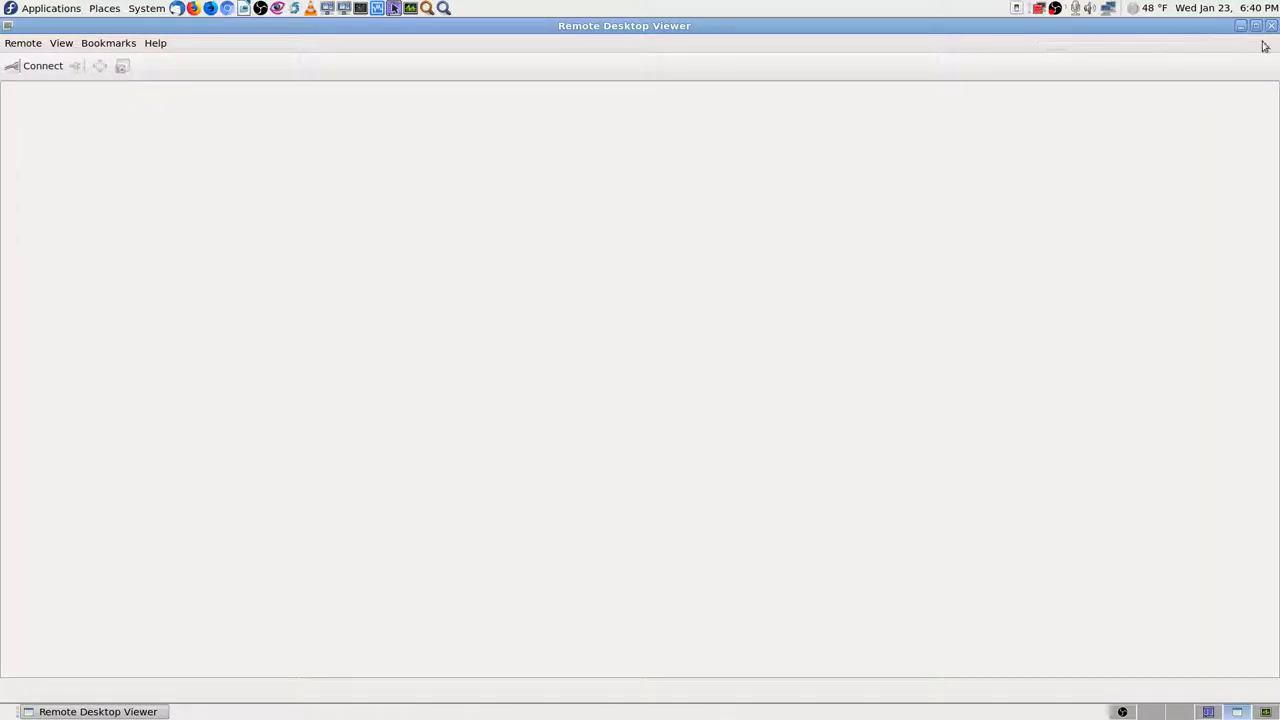
click(1271, 27)
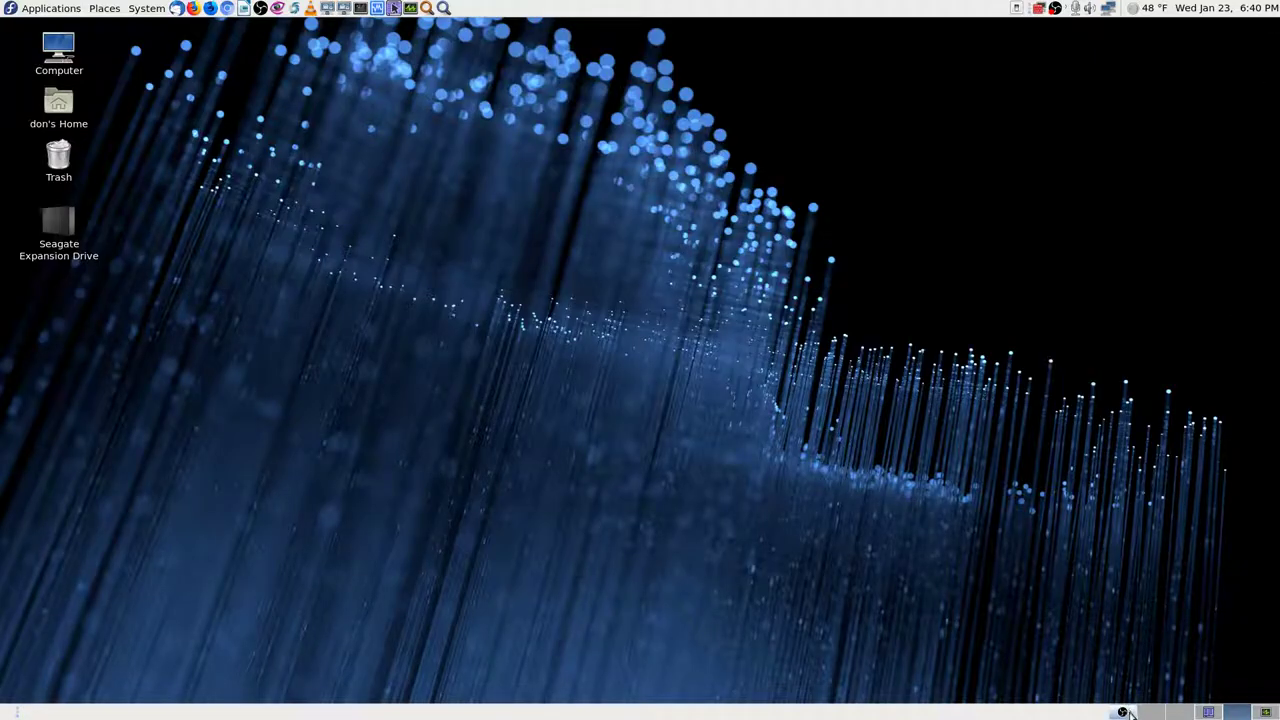
click(1208, 712)
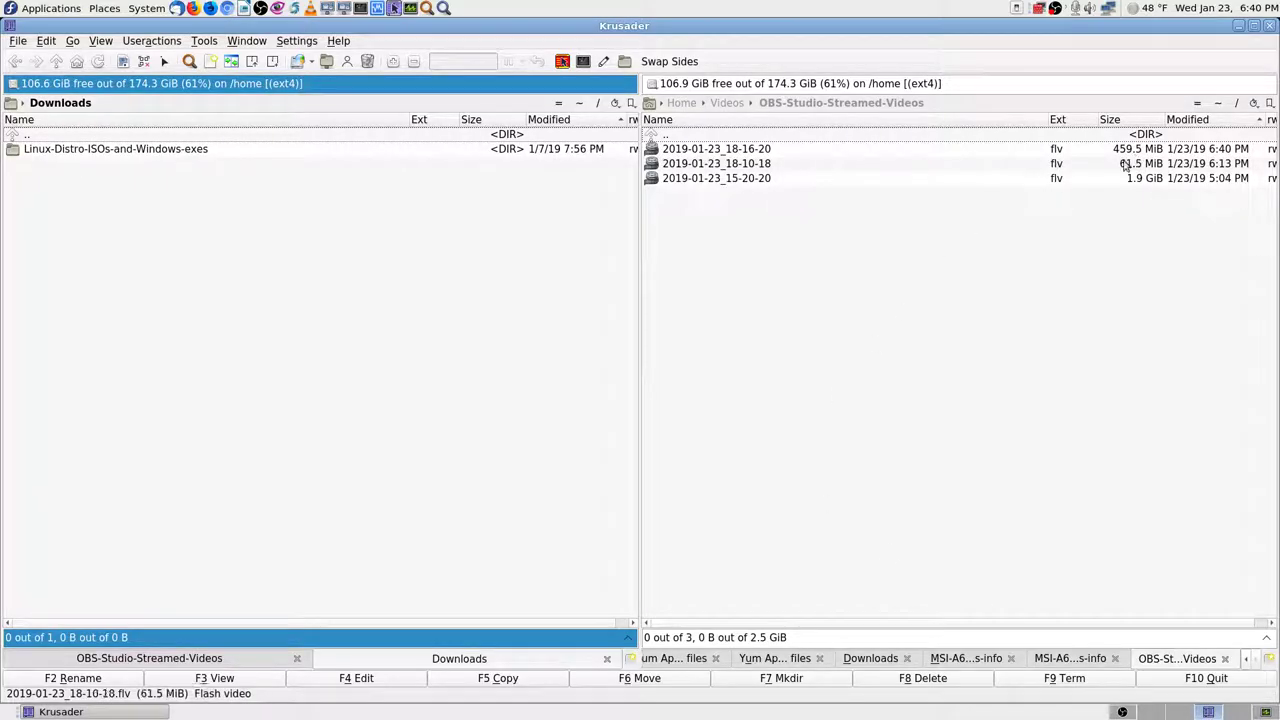
click(1122, 711)
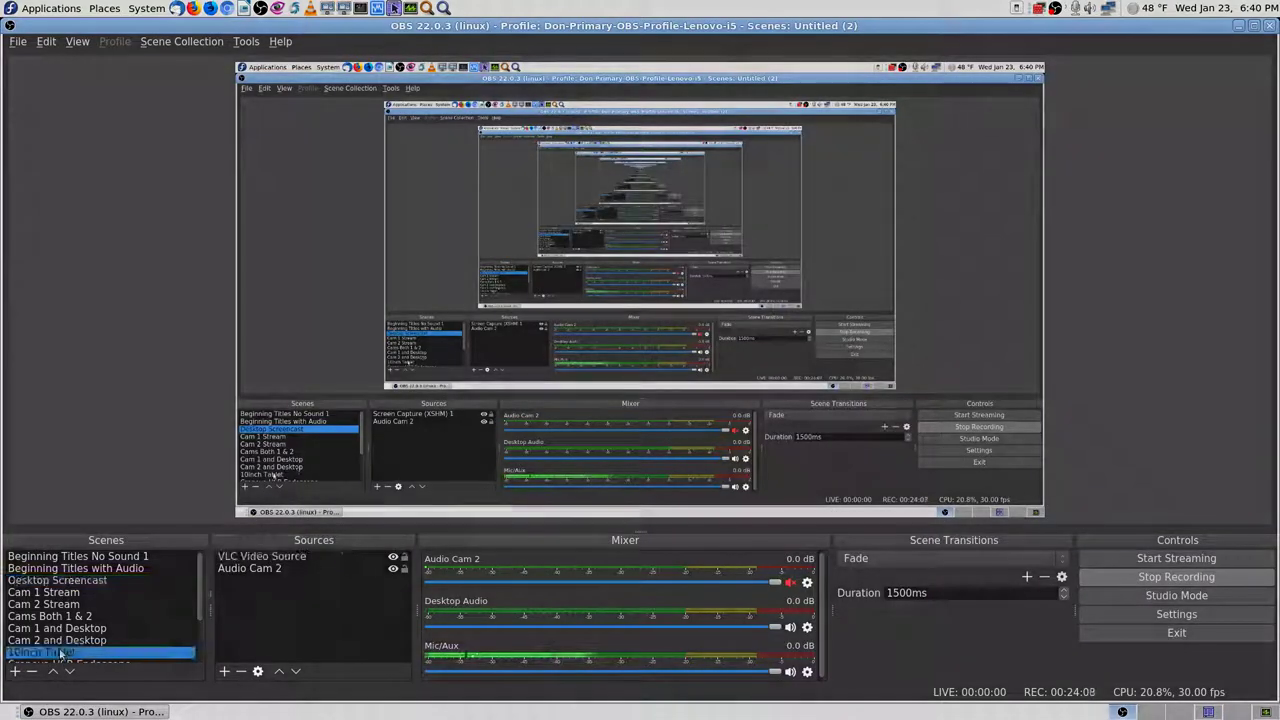
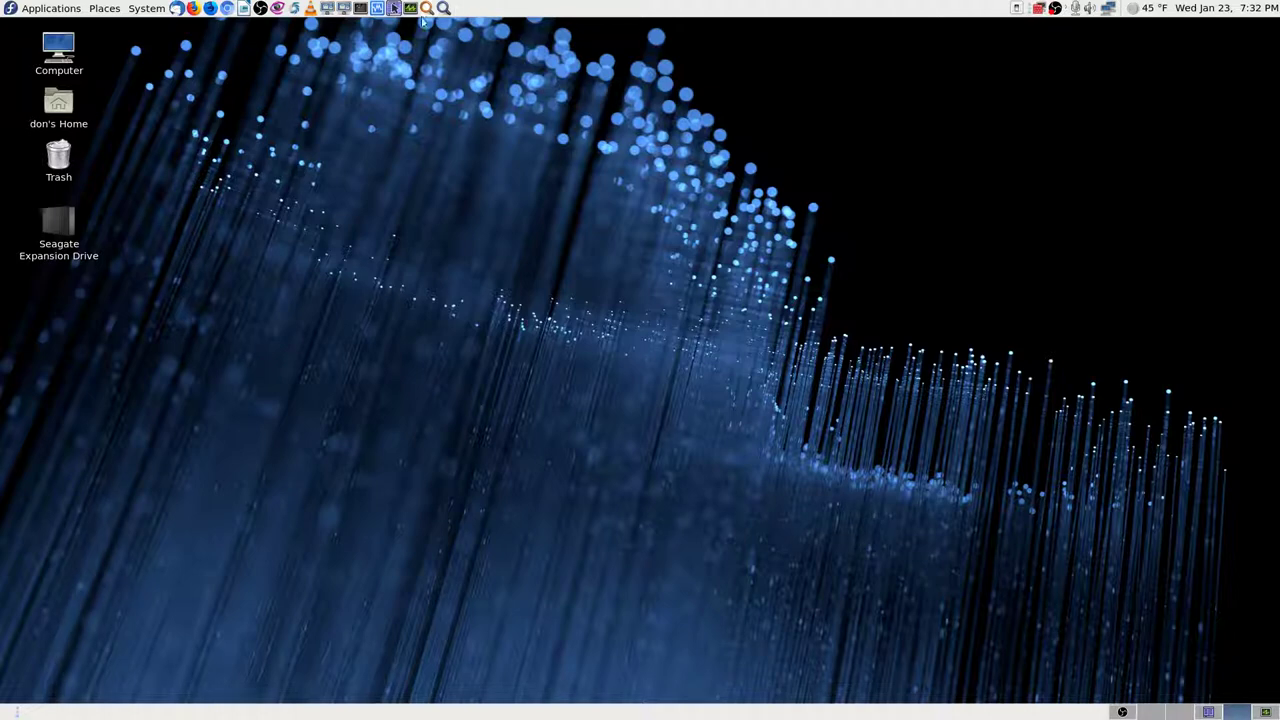
Start a VNC connection in Remote Desktop Viewer to 192.168.0.153 and enter the VNC password
click(344, 8)
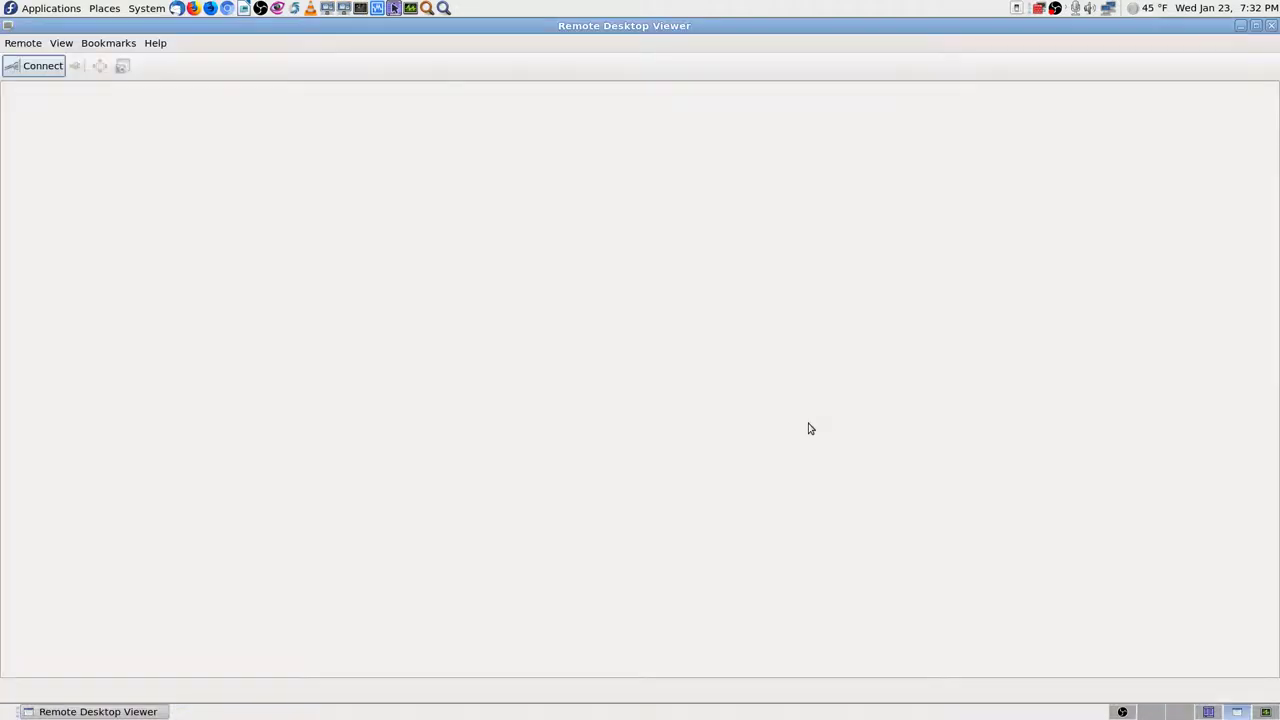
click(40, 65)
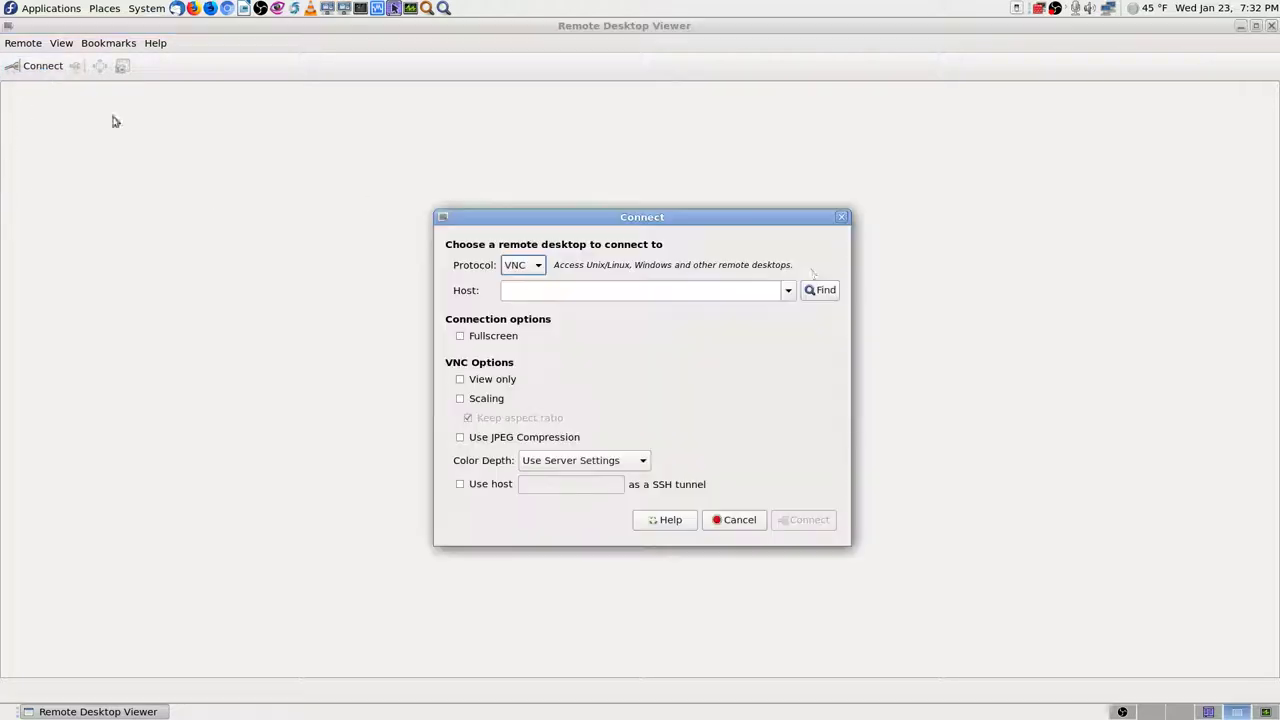
click(788, 290)
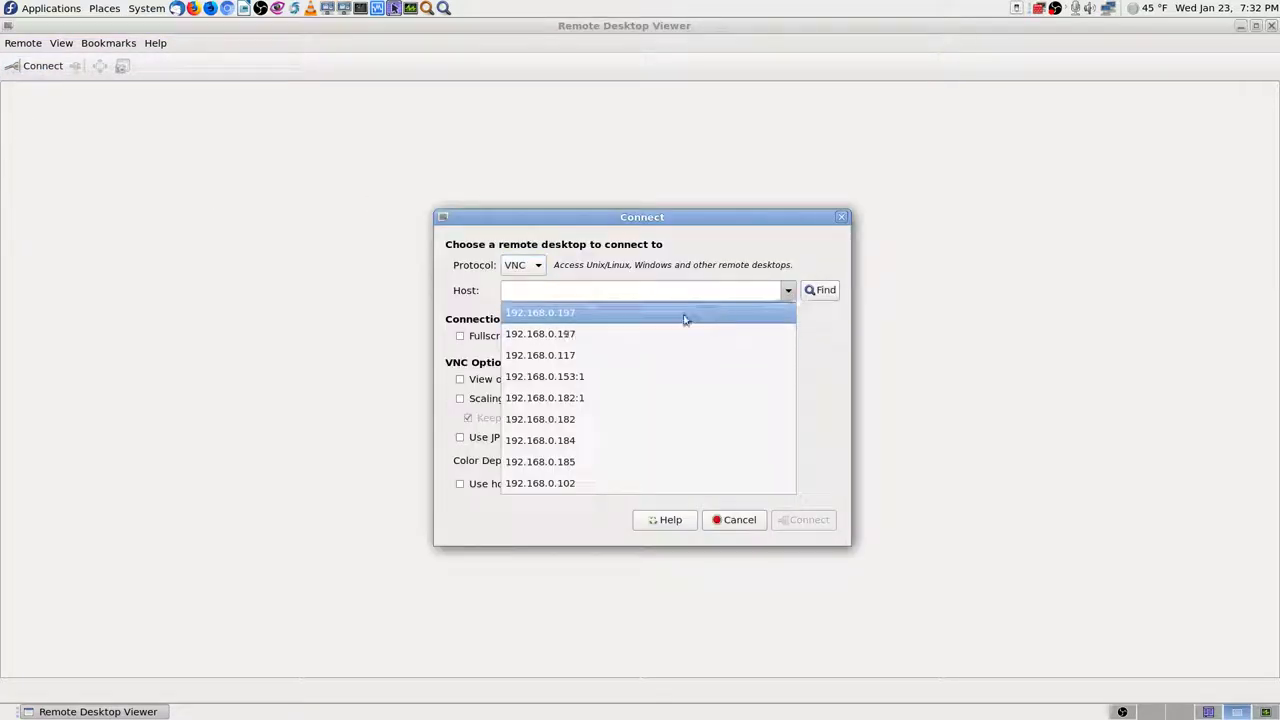
click(686, 312)
click(800, 520)
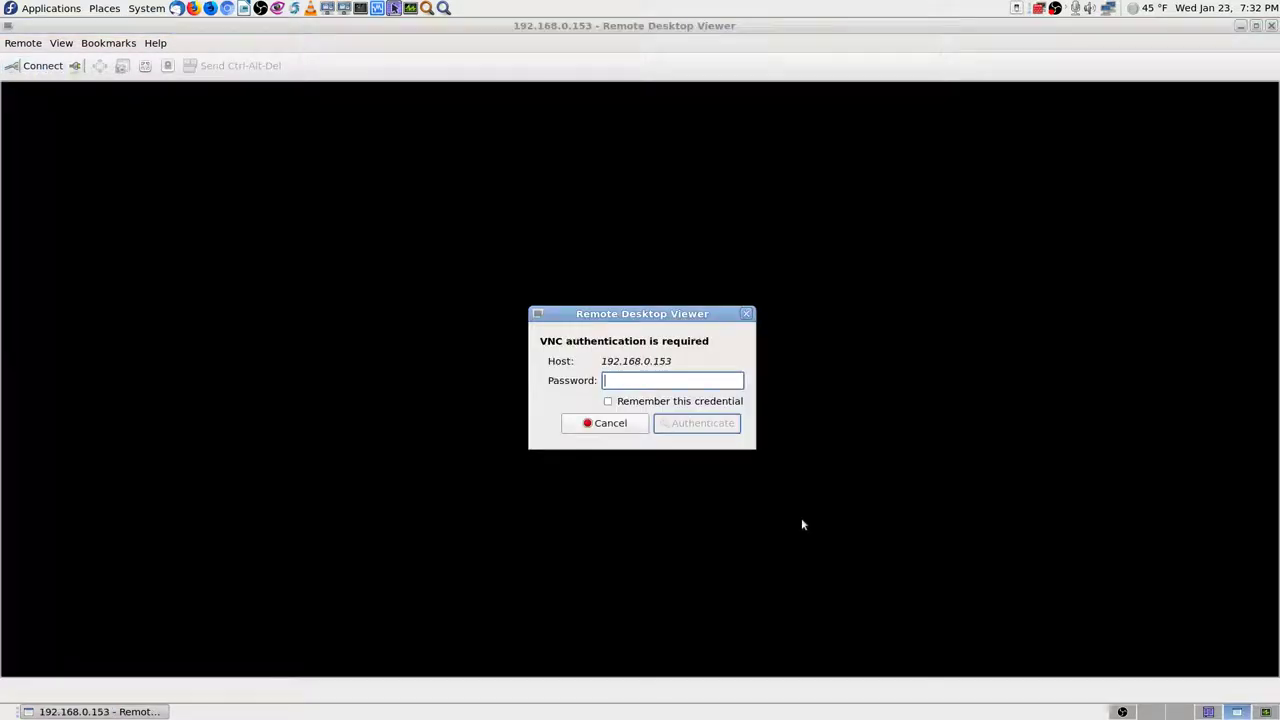
text(••••)
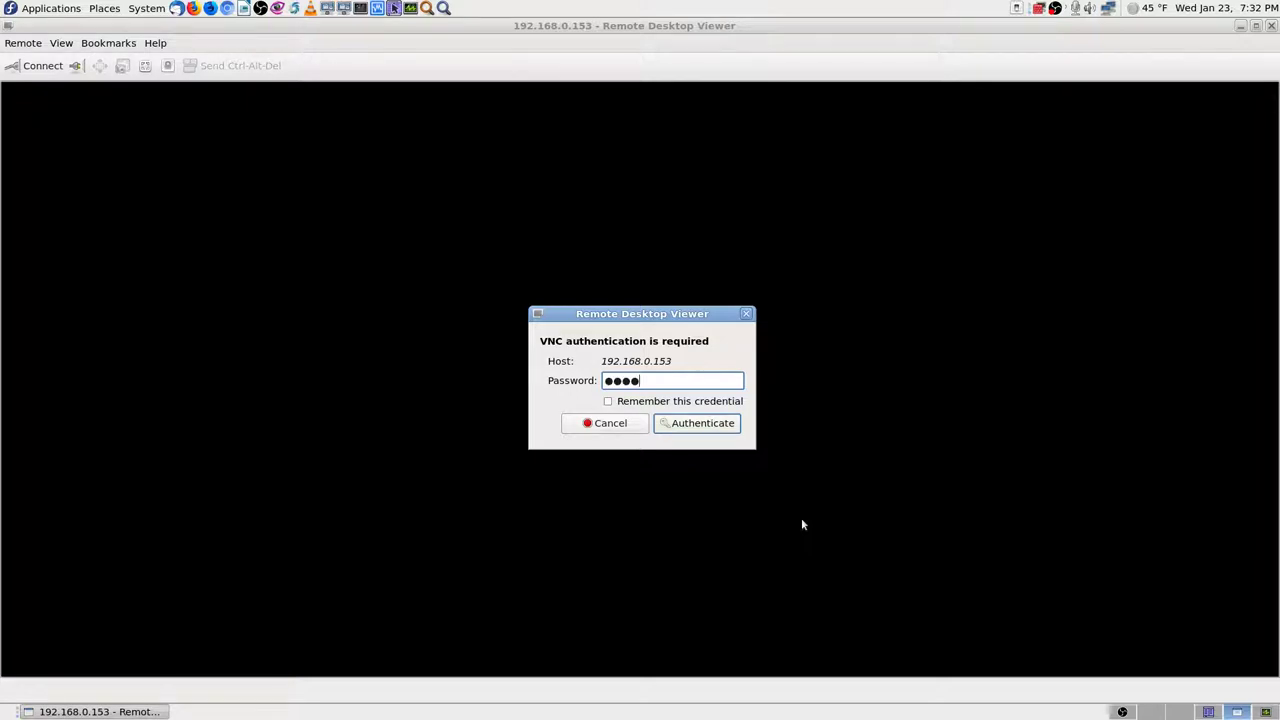
text(•••)
key(Return)
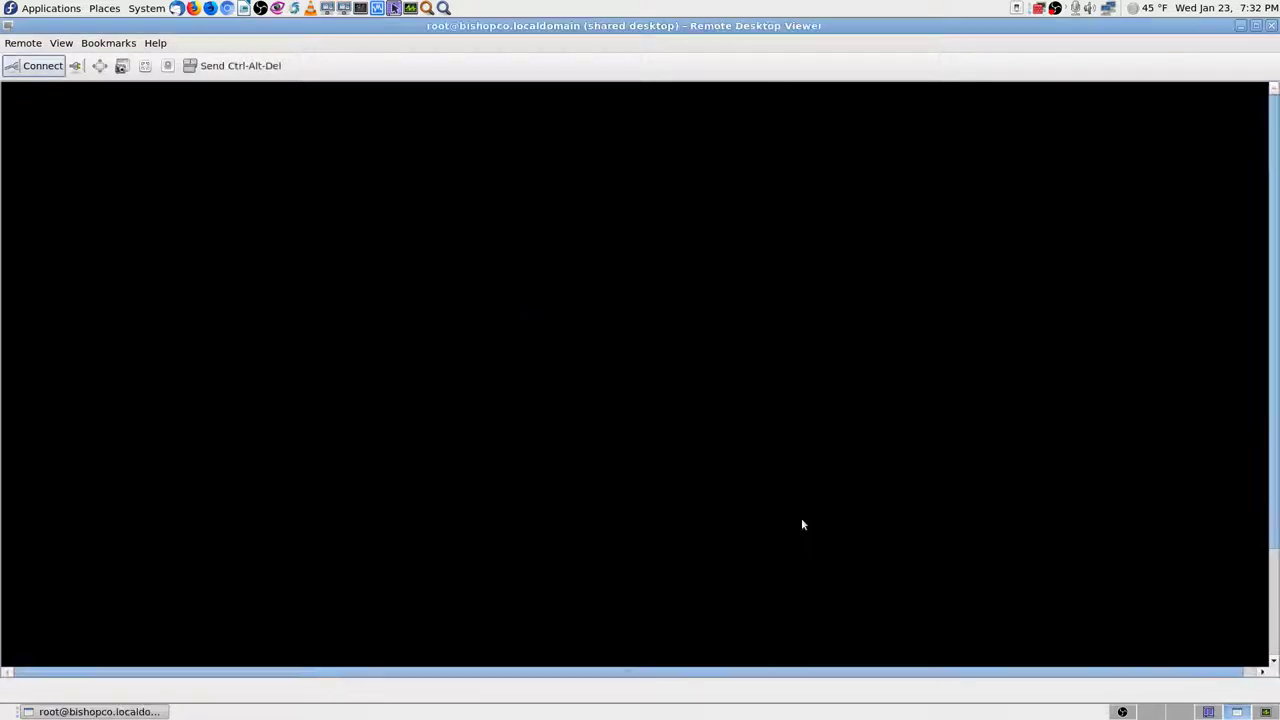
Go full screen, filter Task Manager processes by 'update' and screenshot the list
key(F11)
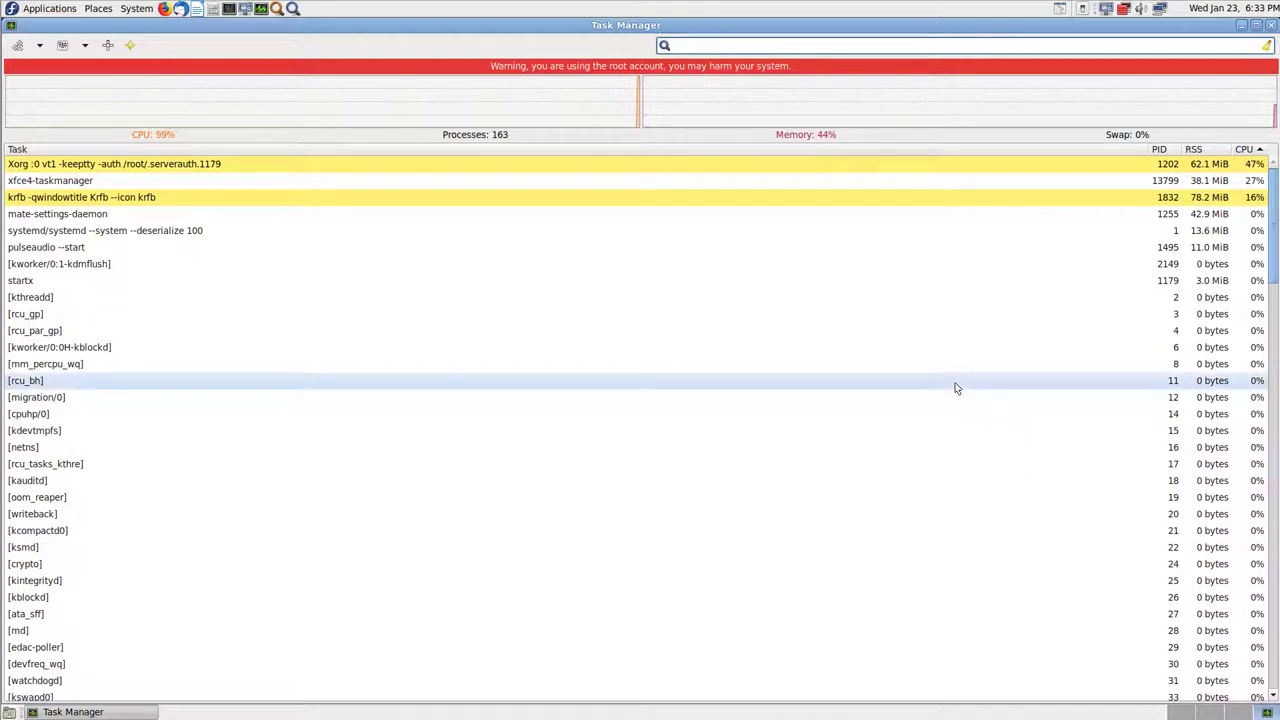
text(update)
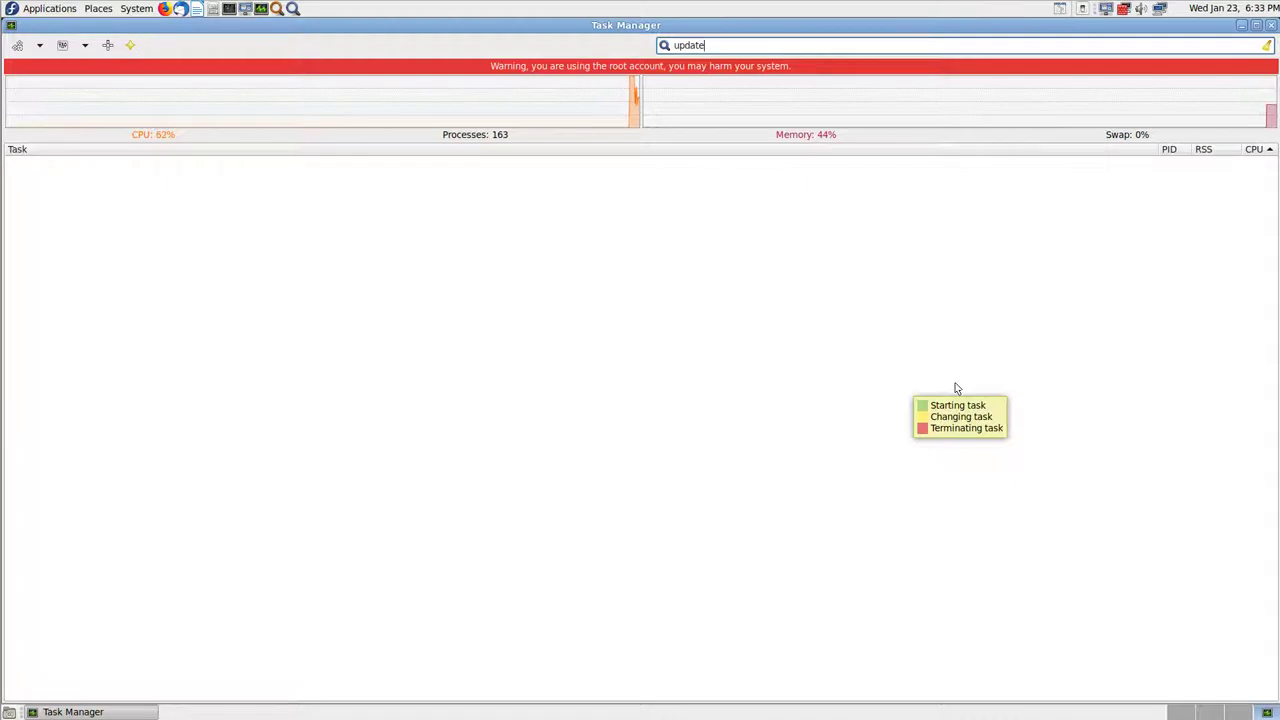
key(Print)
key(Return)
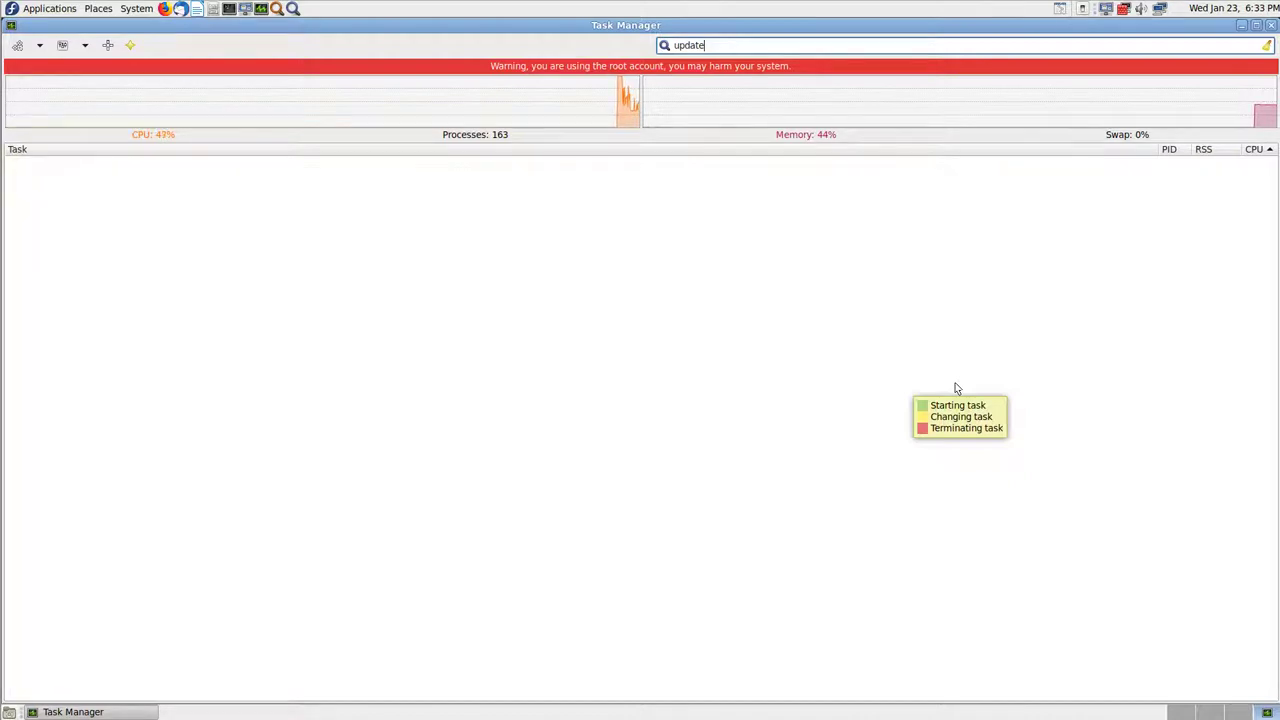
Change the process filter to 'dnf' and save a screenshot of the dnfdaemon-system result
key(BackSpace)
key(BackSpace)
key(BackSpace)
key(BackSpace)
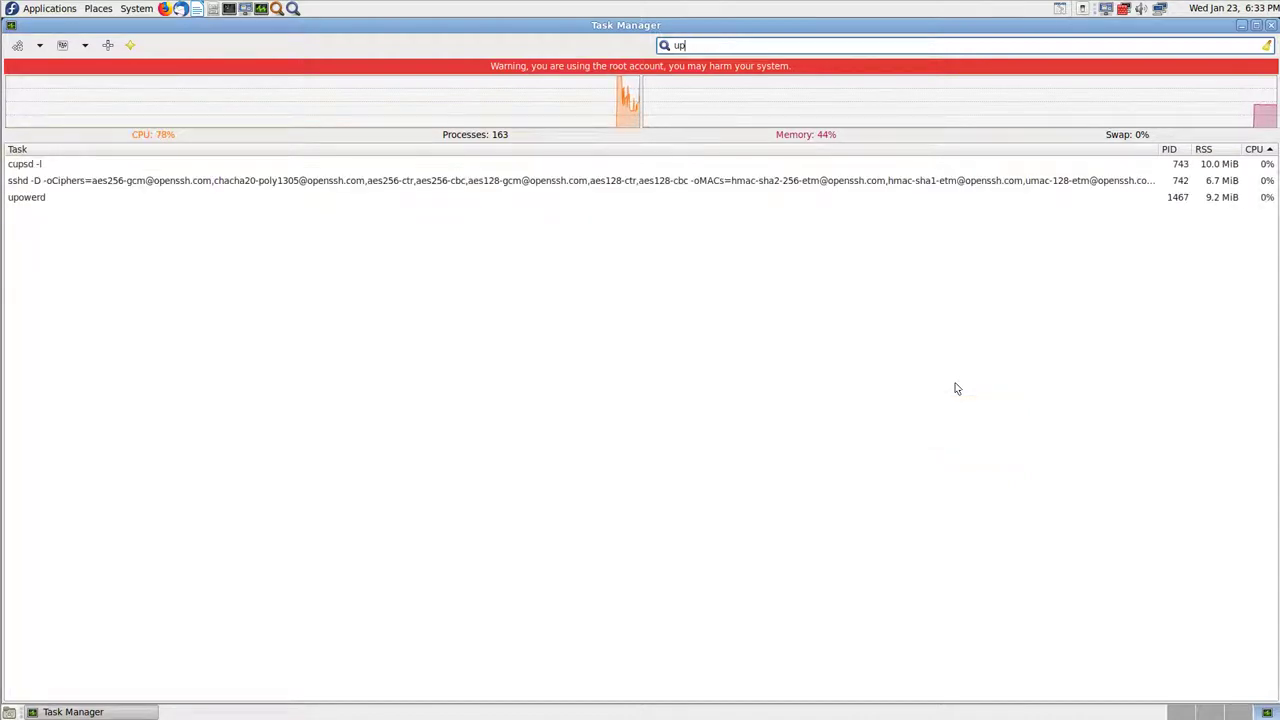
key(BackSpace)
key(BackSpace)
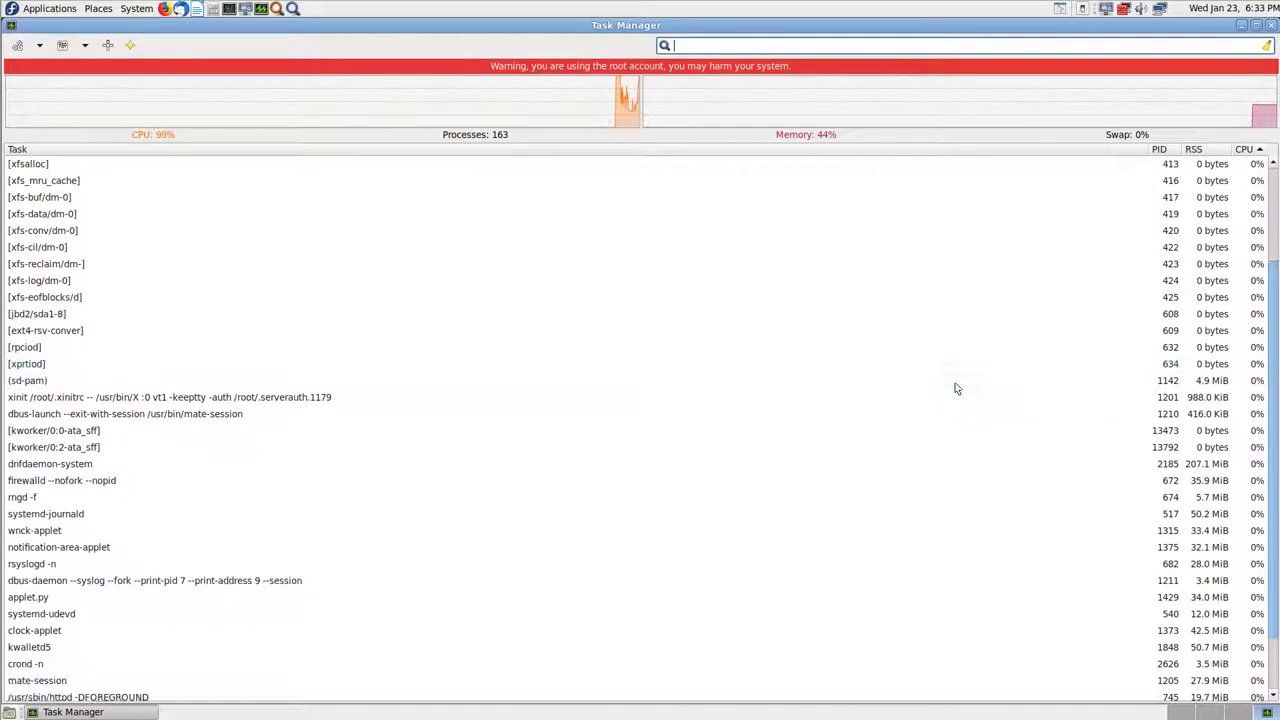
text(dnf)
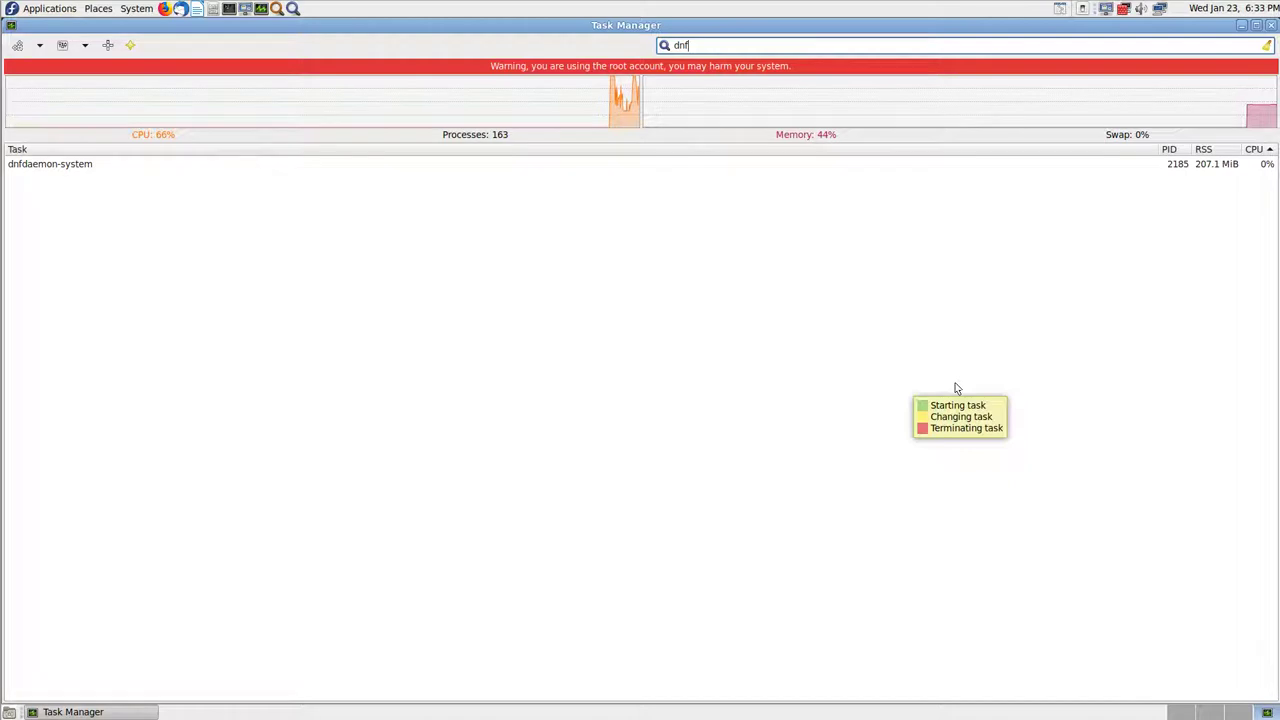
key(Print)
key(Return)
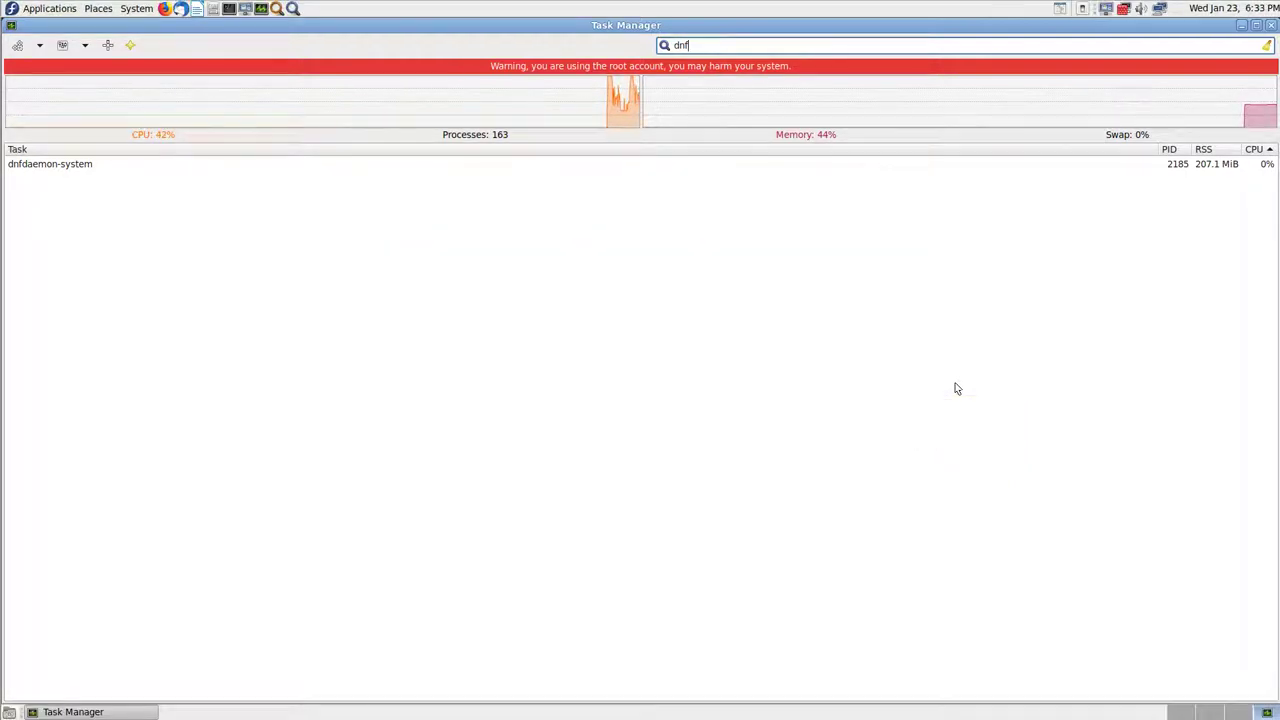
Search processes for 'drag', which matches nothing, then close Task Manager
key(BackSpace)
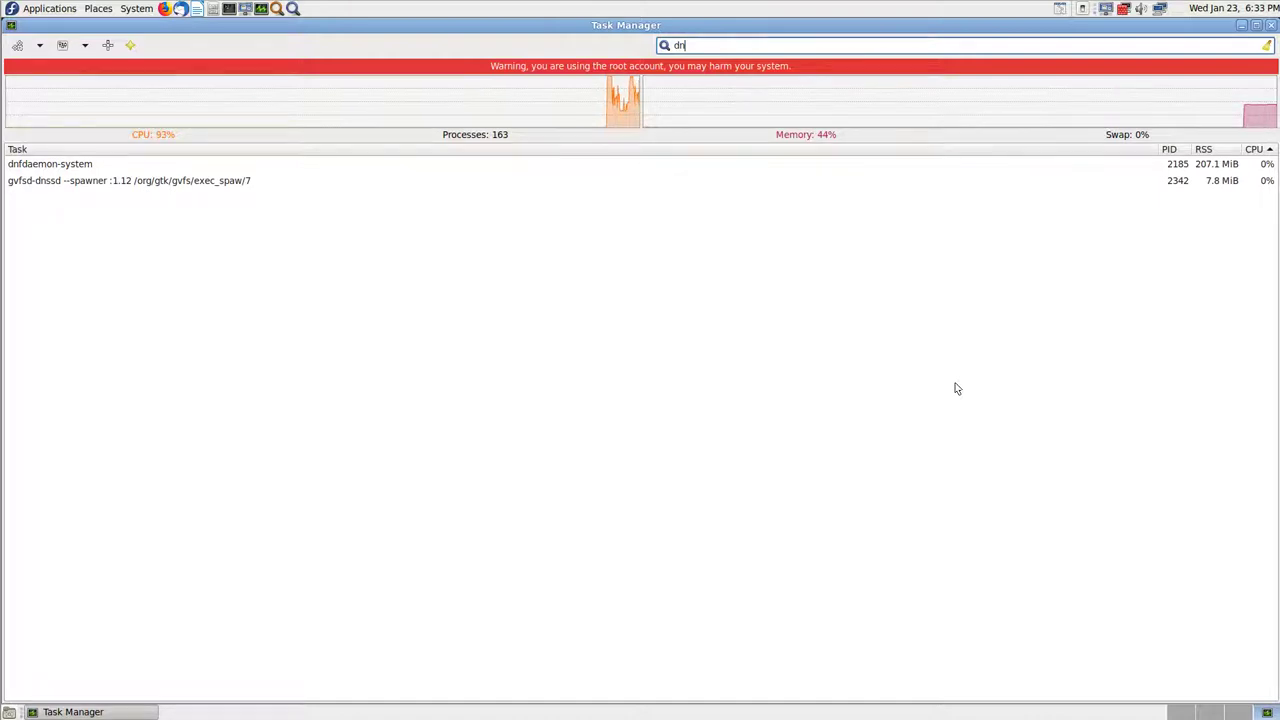
key(BackSpace)
key(BackSpace)
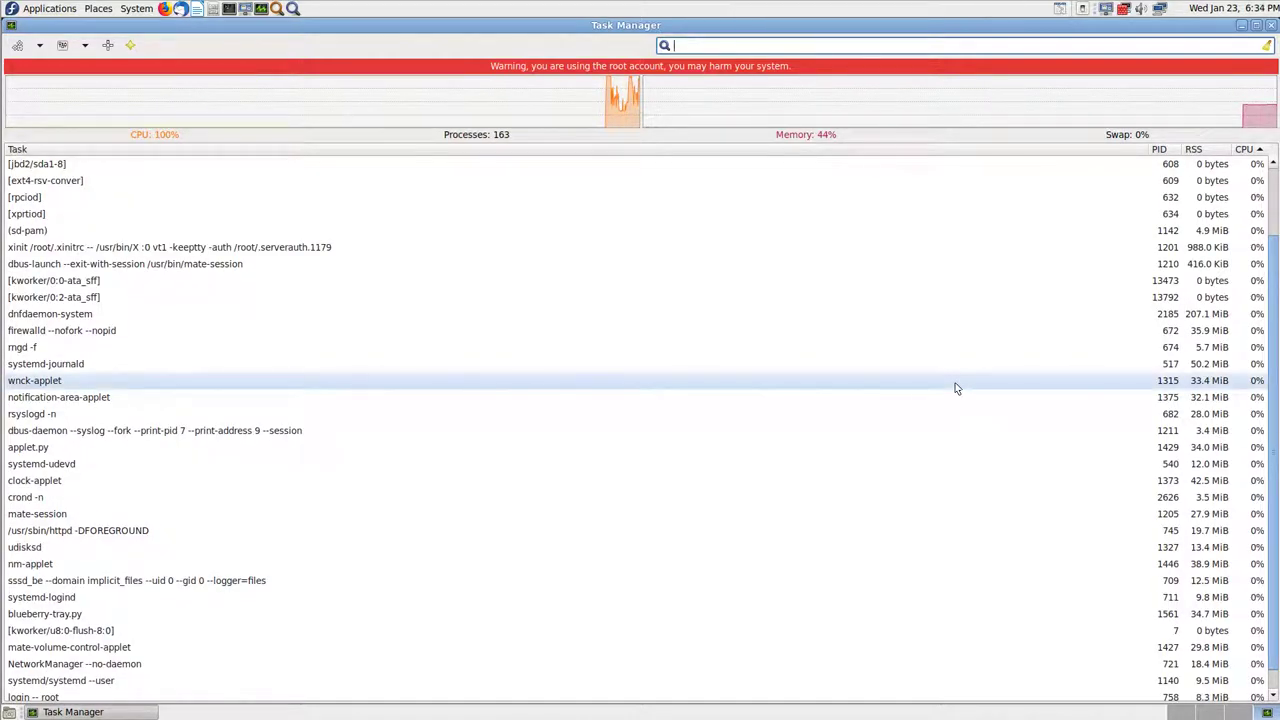
text(drag)
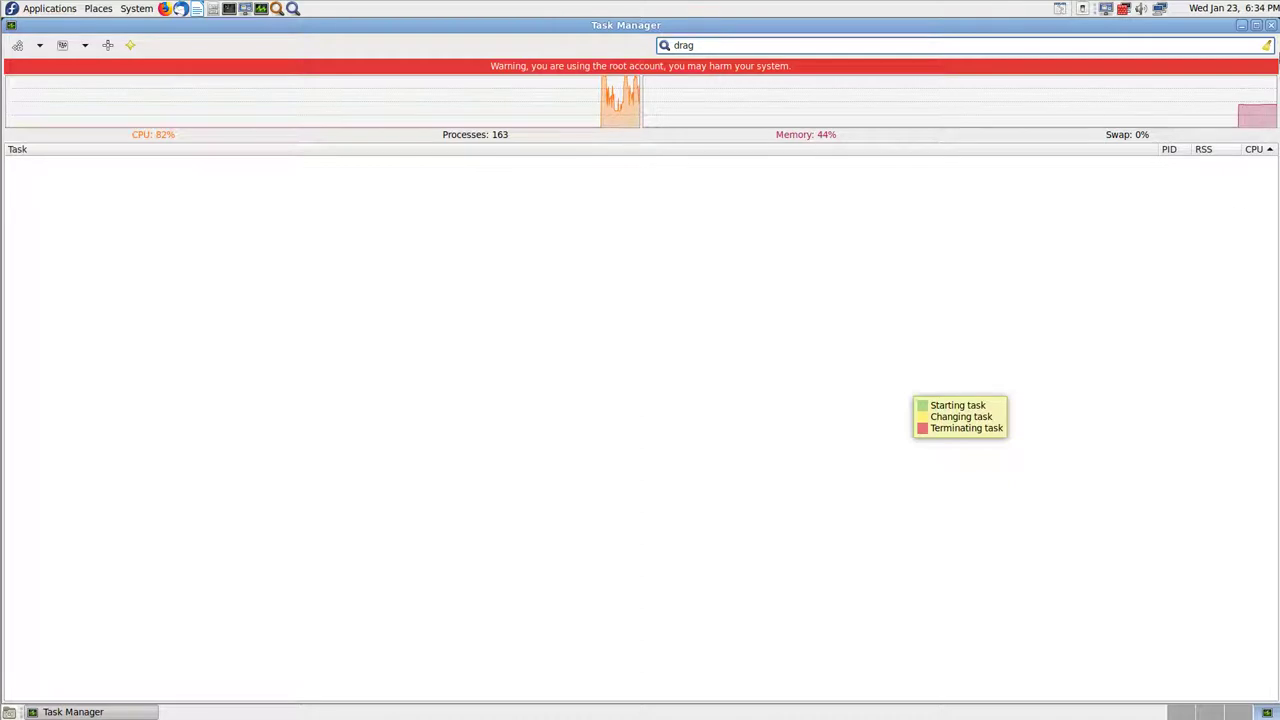
click(1272, 27)
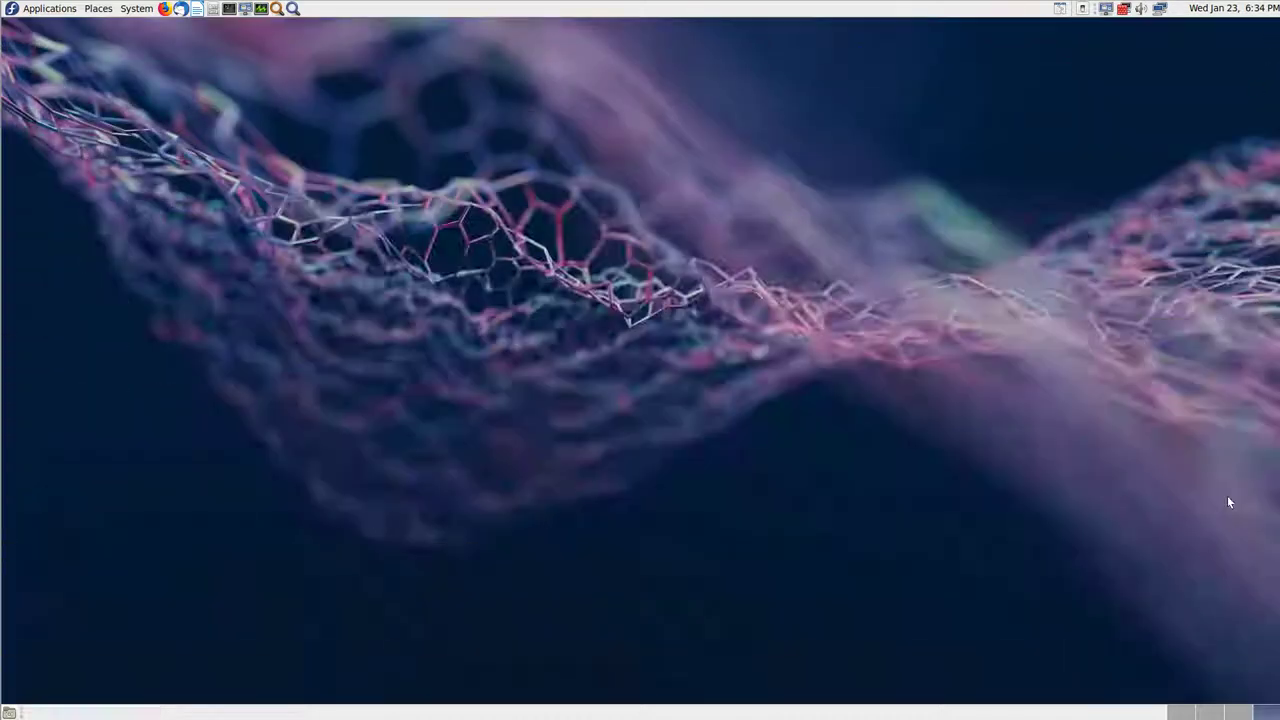
On workspace 3, search Application Finder for 'log' and launch Log File Viewer
click(1237, 714)
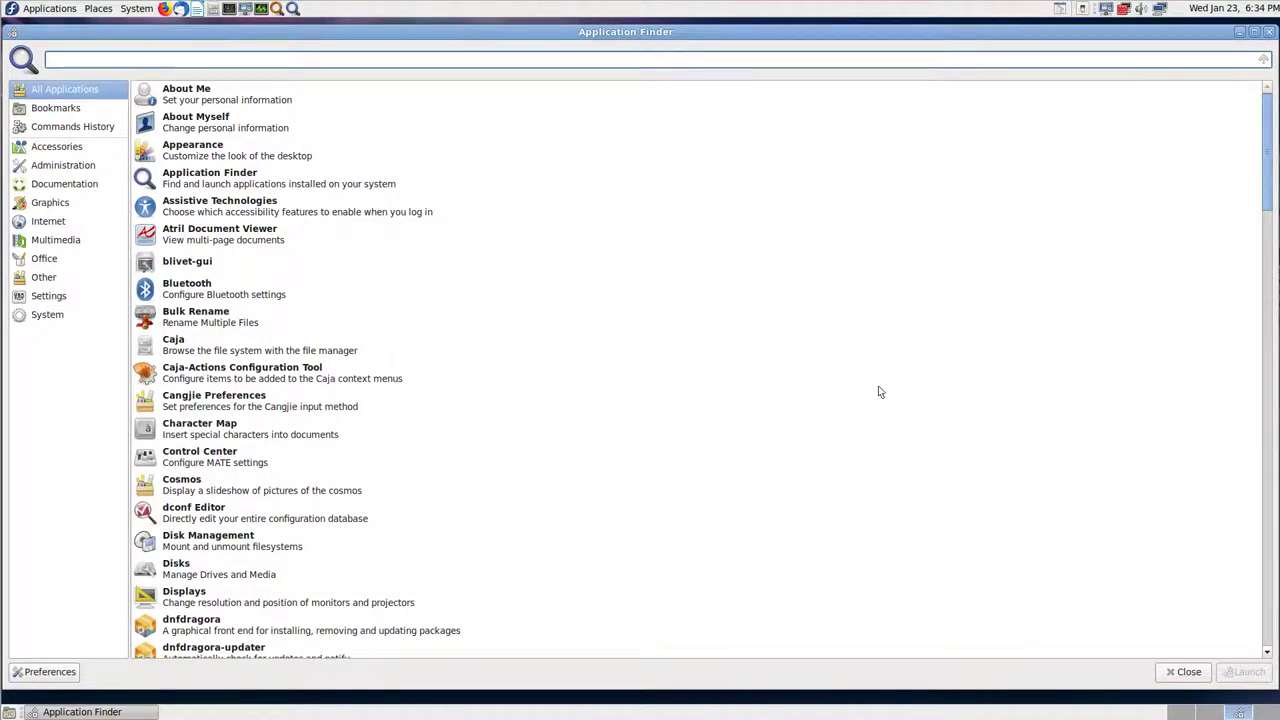
text(l)
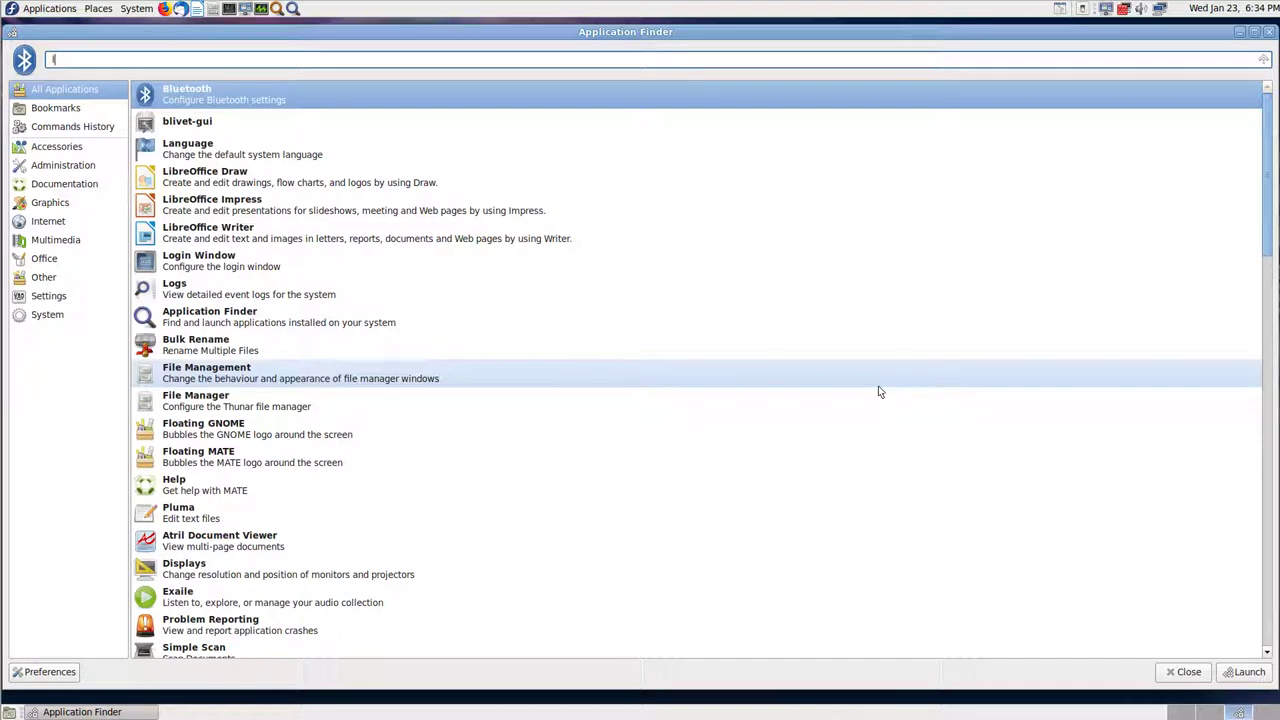
text(og)
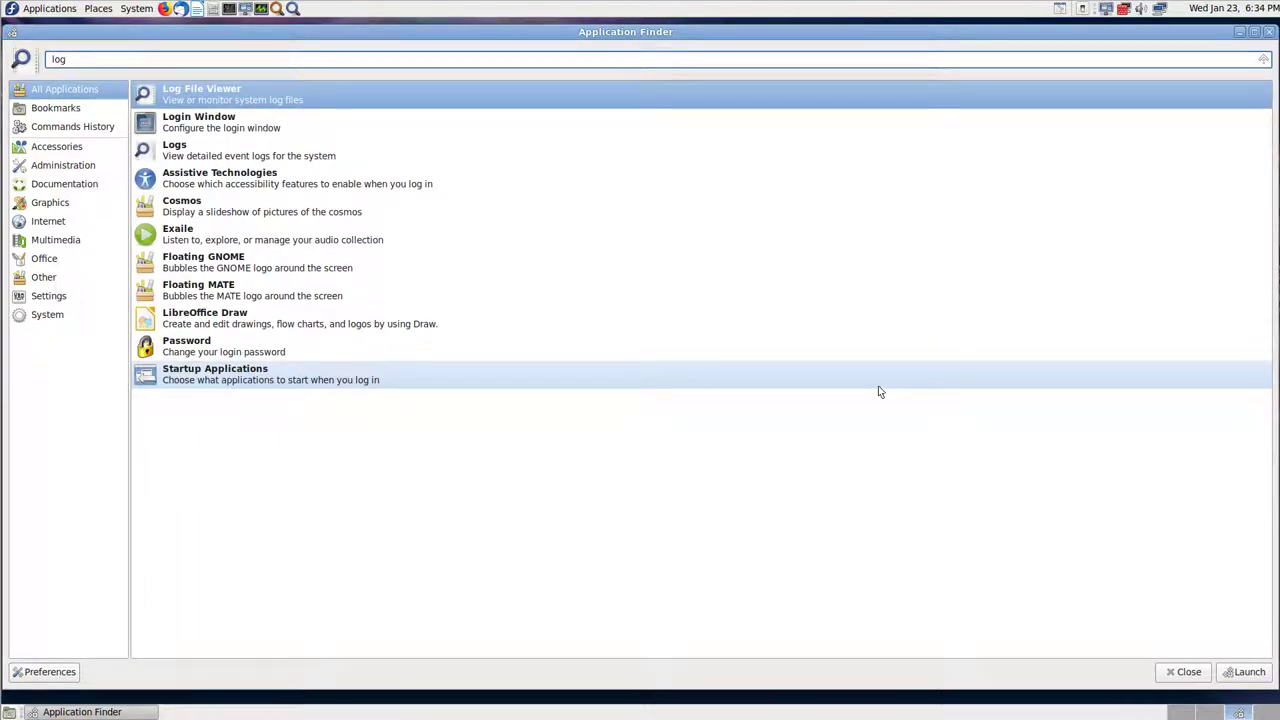
key(Down)
key(Up)
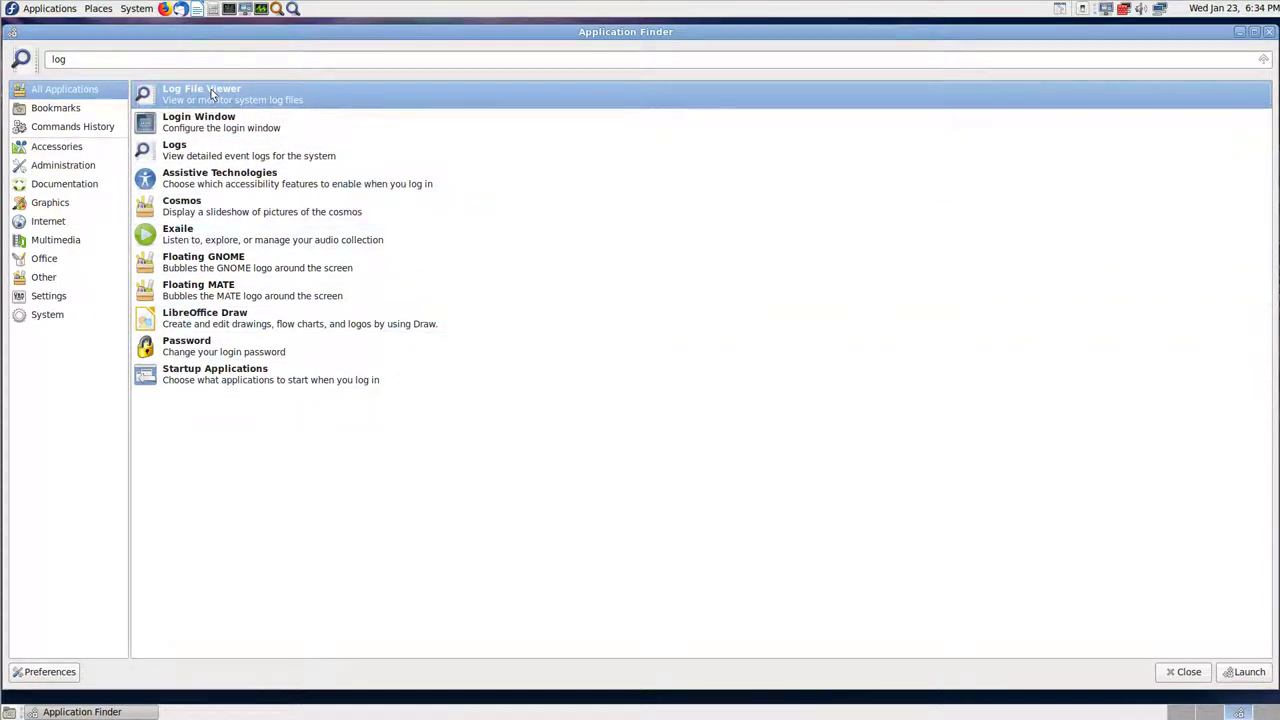
key(Tab)
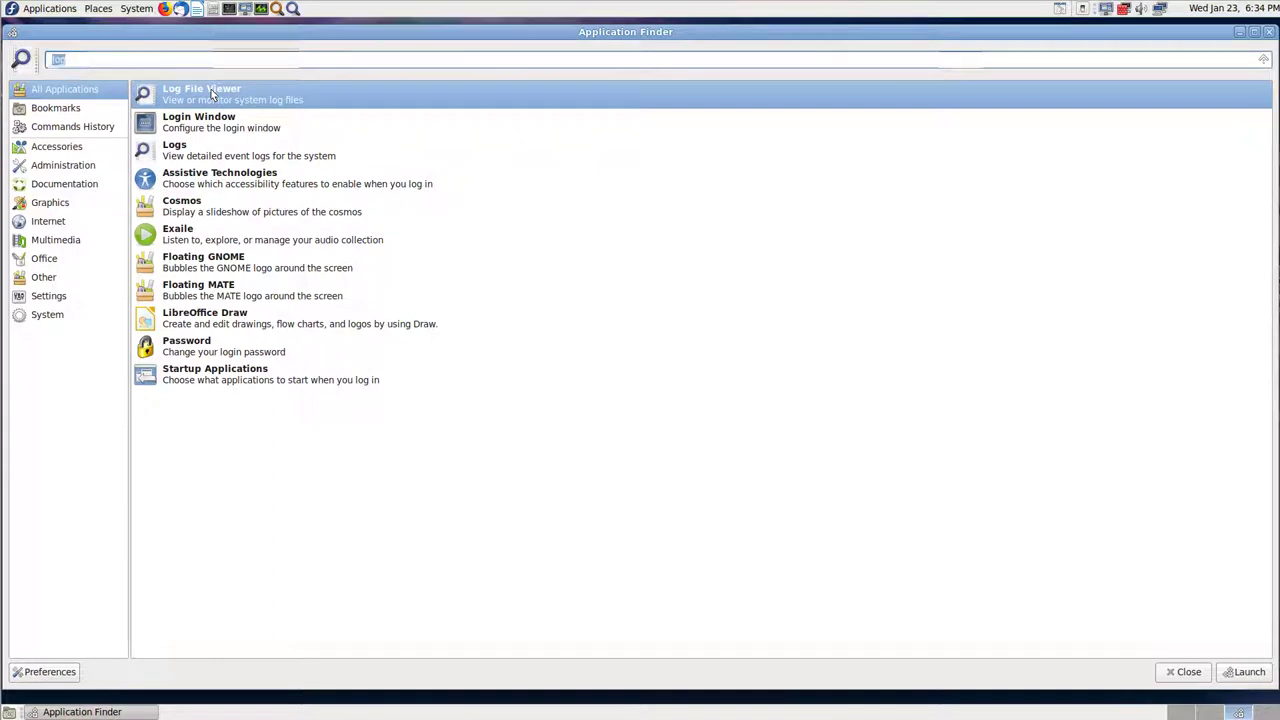
key(Return)
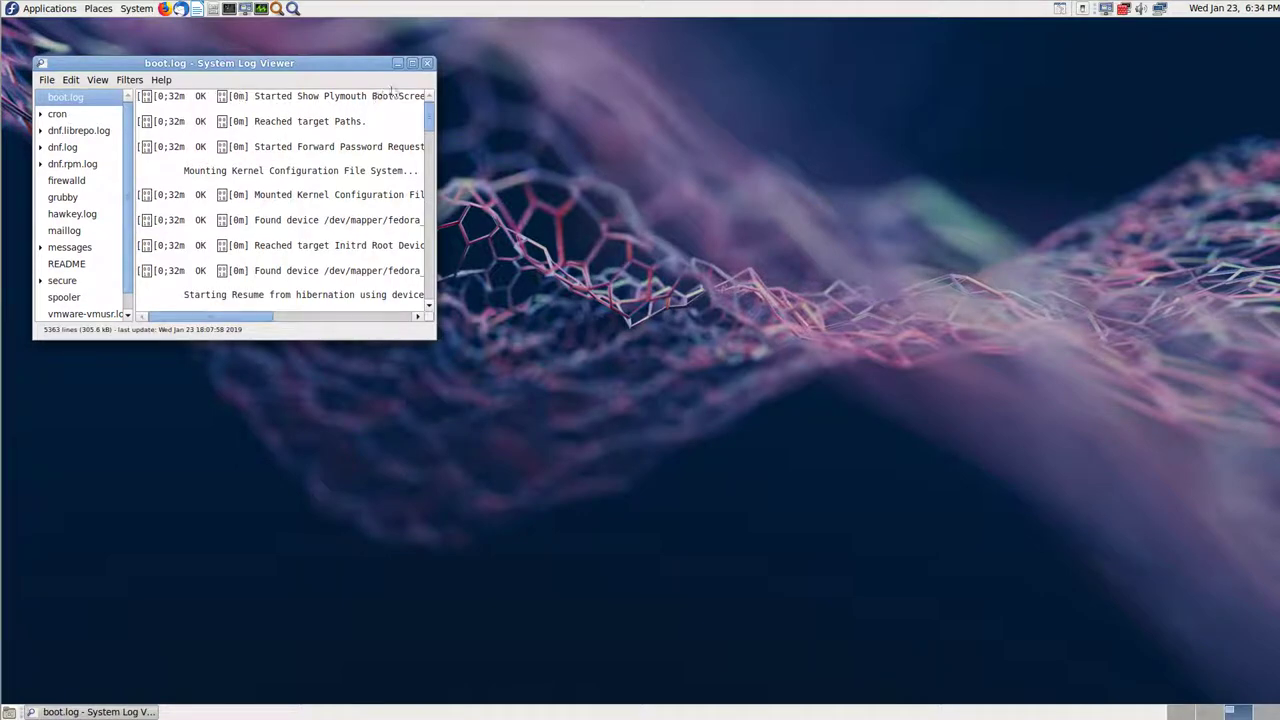
Maximize the viewer, show dnf.librepo.log's Wednesday 23 Jan entries and open the Find bar
click(413, 63)
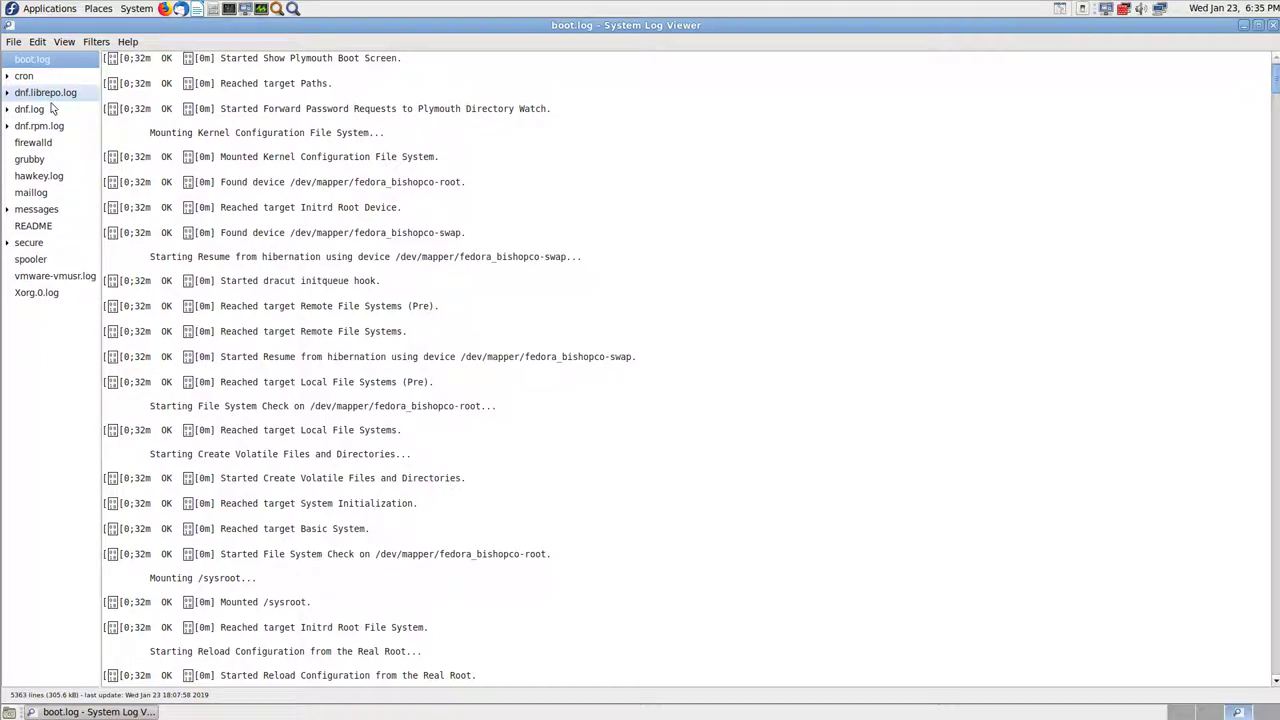
click(51, 100)
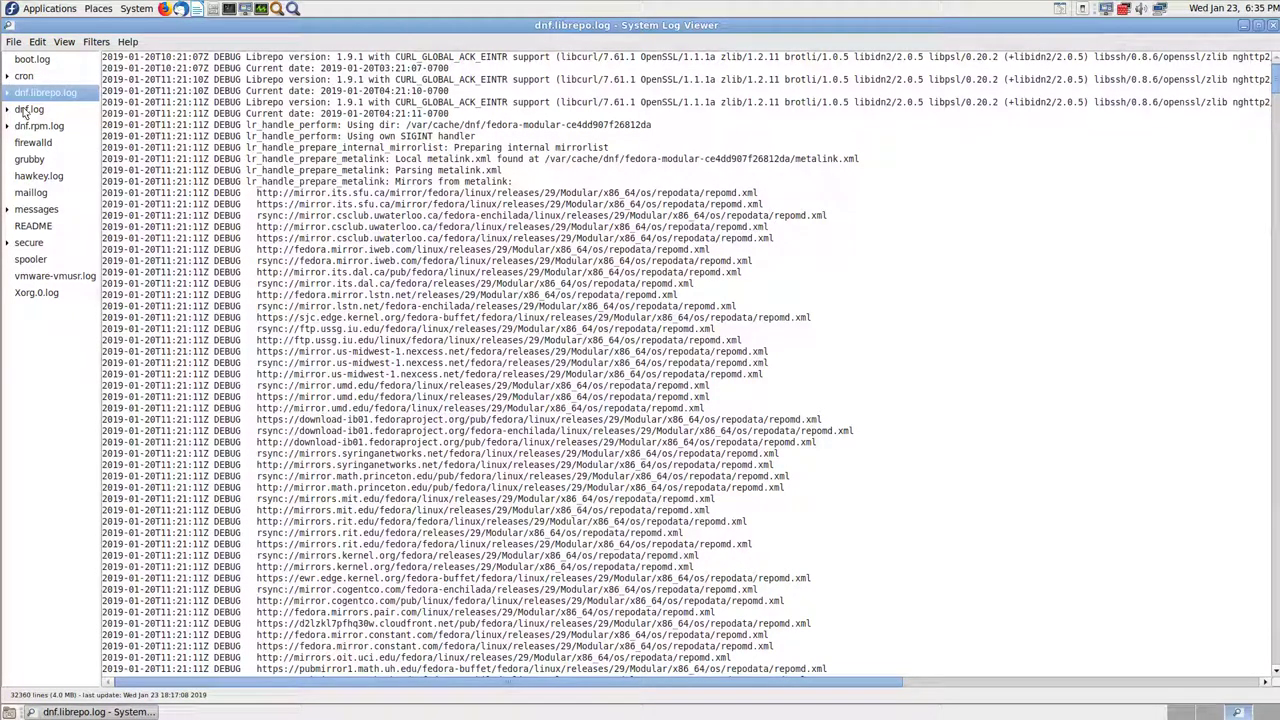
key(shift+Right)
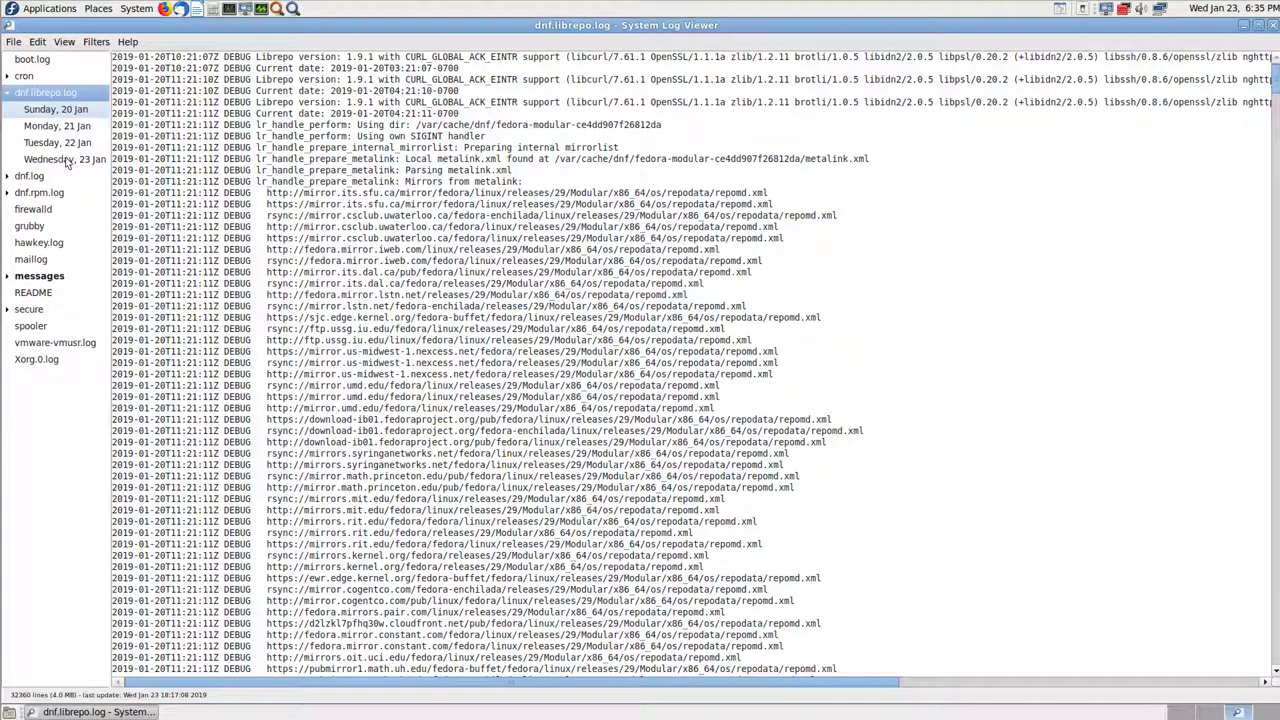
click(67, 161)
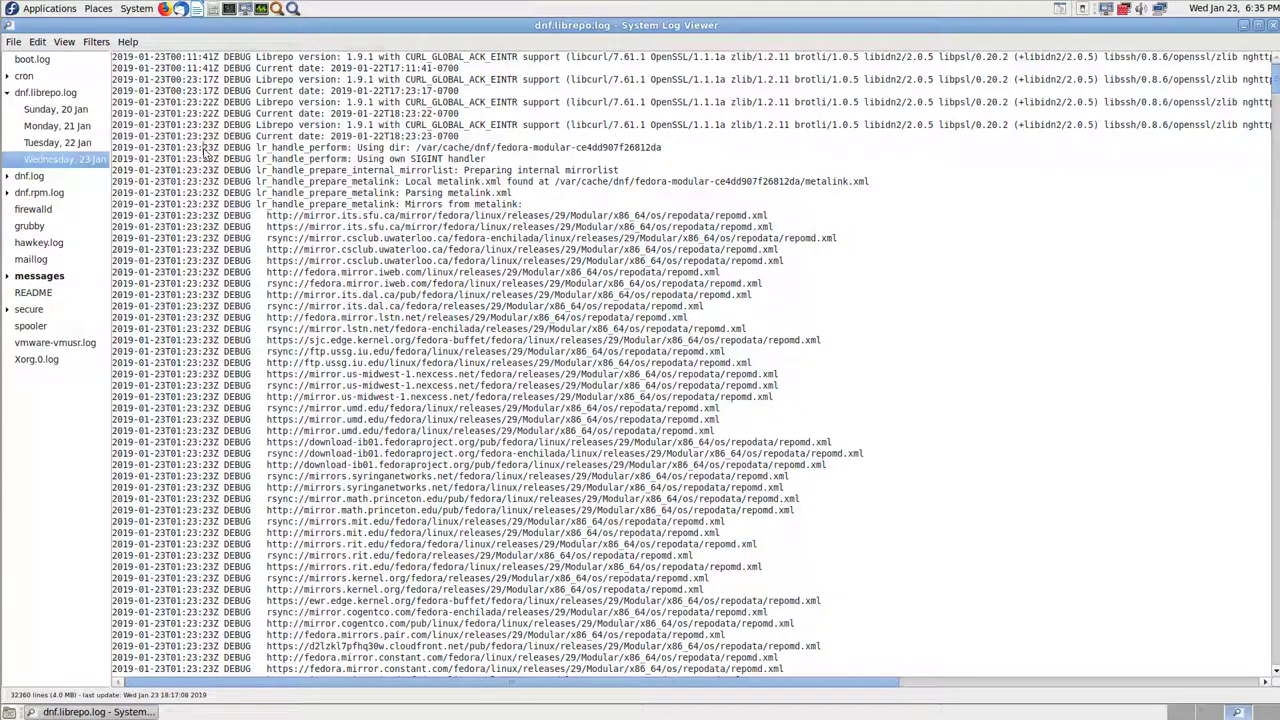
key(ctrl+f)
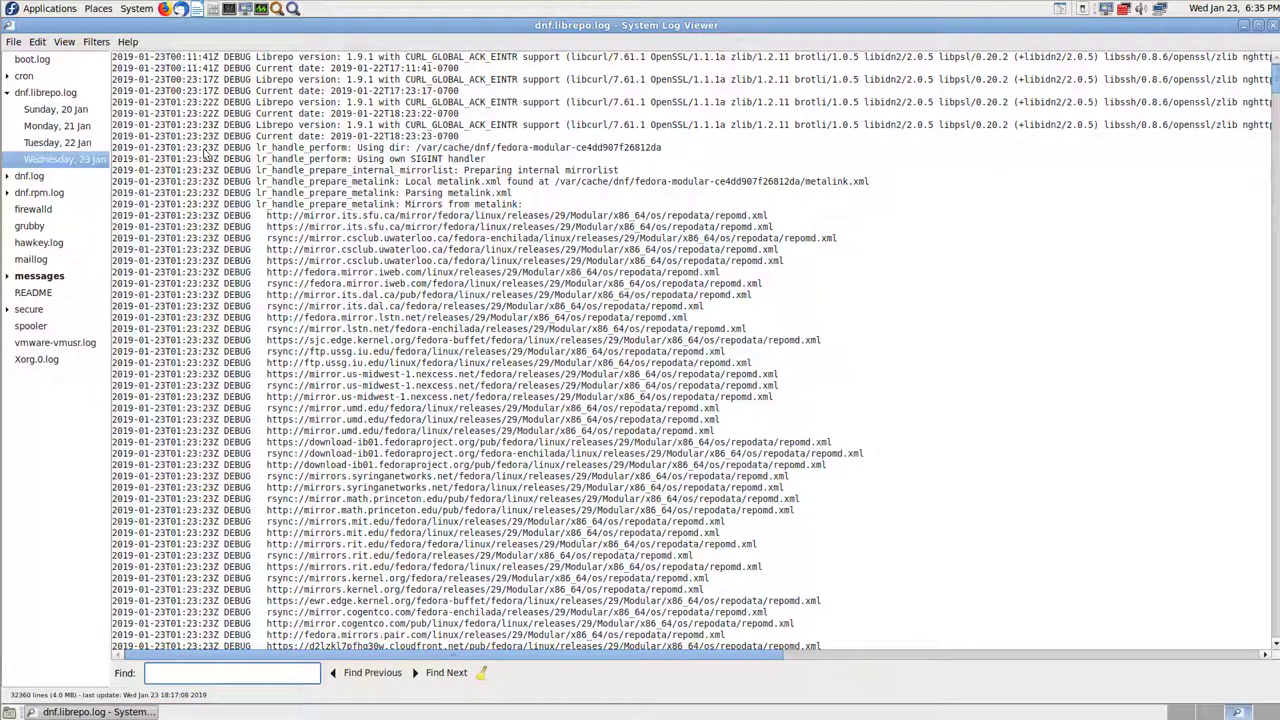
Search the librepo entries for 'update', scroll through them, then switch to dnf.log
text(update)
scroll(205, 155, down, 3)
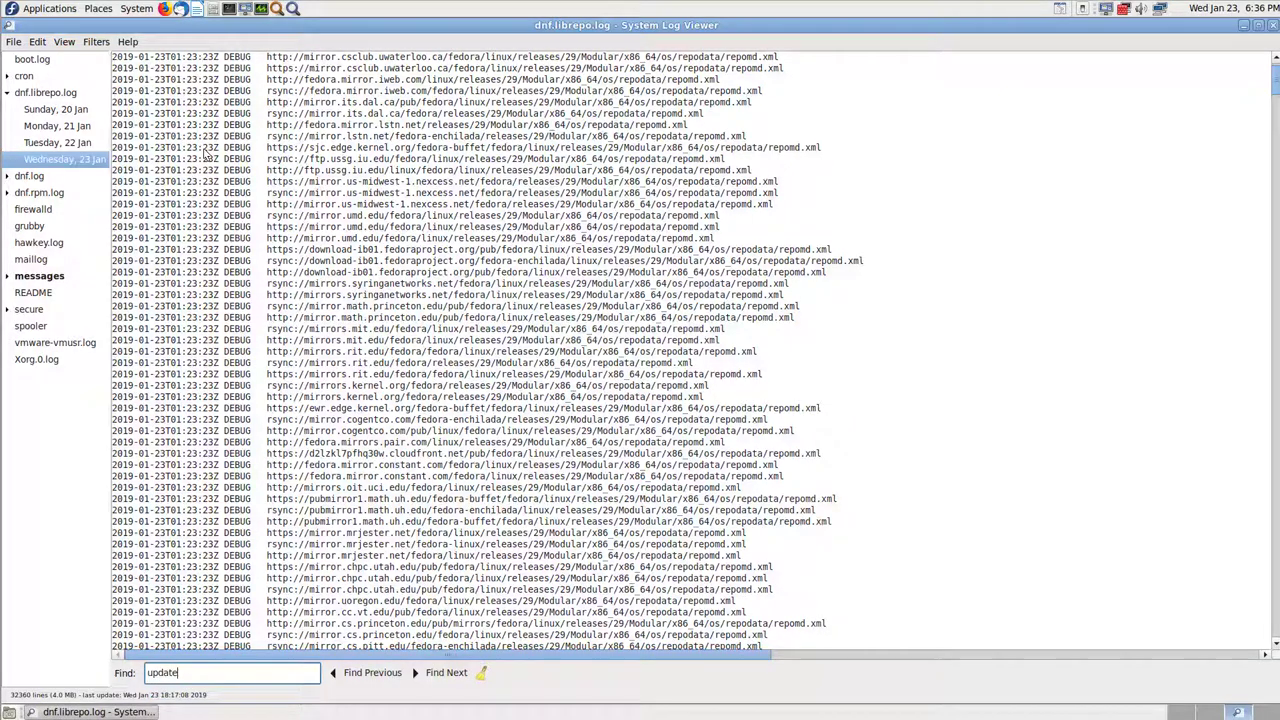
scroll(205, 153, down, 5)
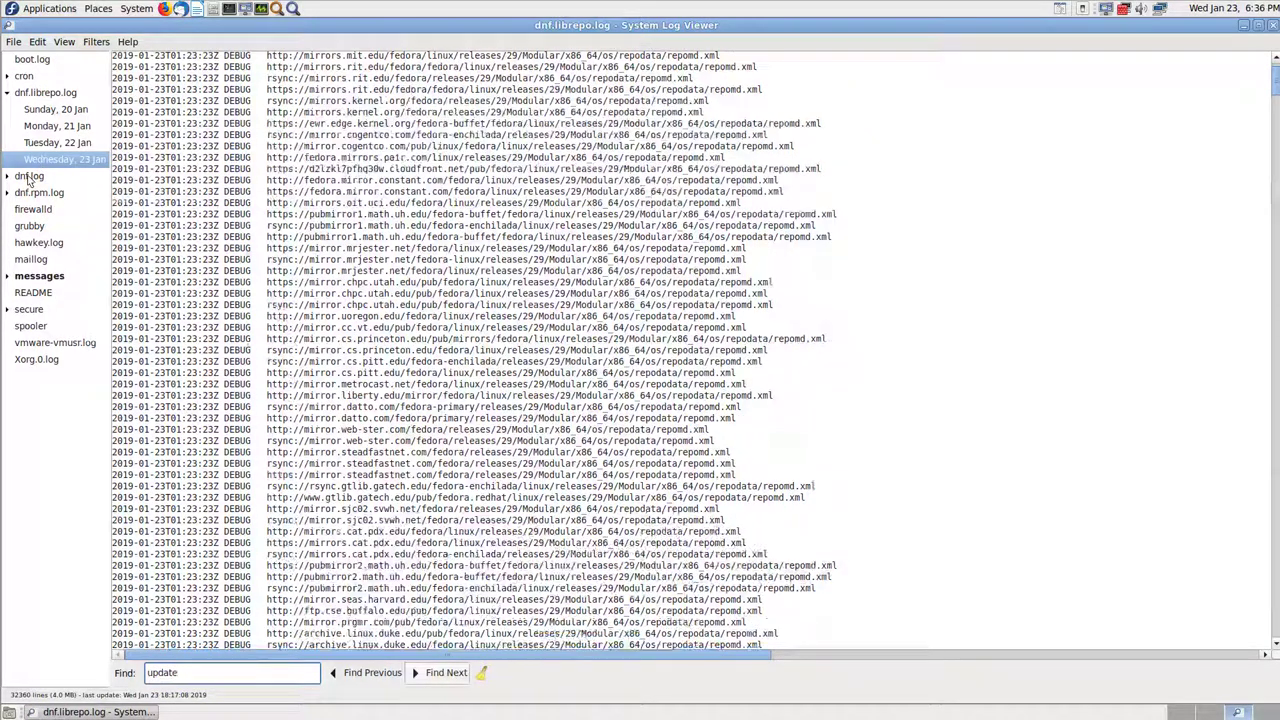
click(26, 178)
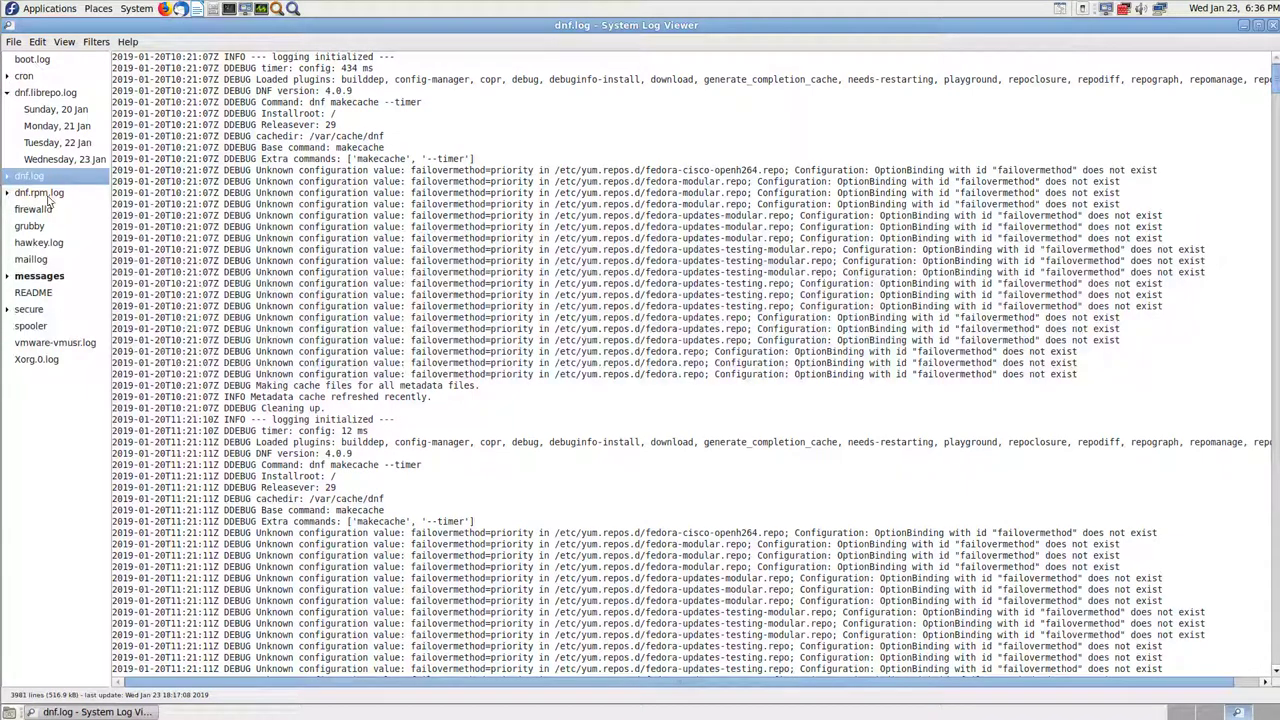
Expand dnf.log, view its Thursday 24 Jan and Wednesday 23 Jan entries, then search the full log
click(10, 178)
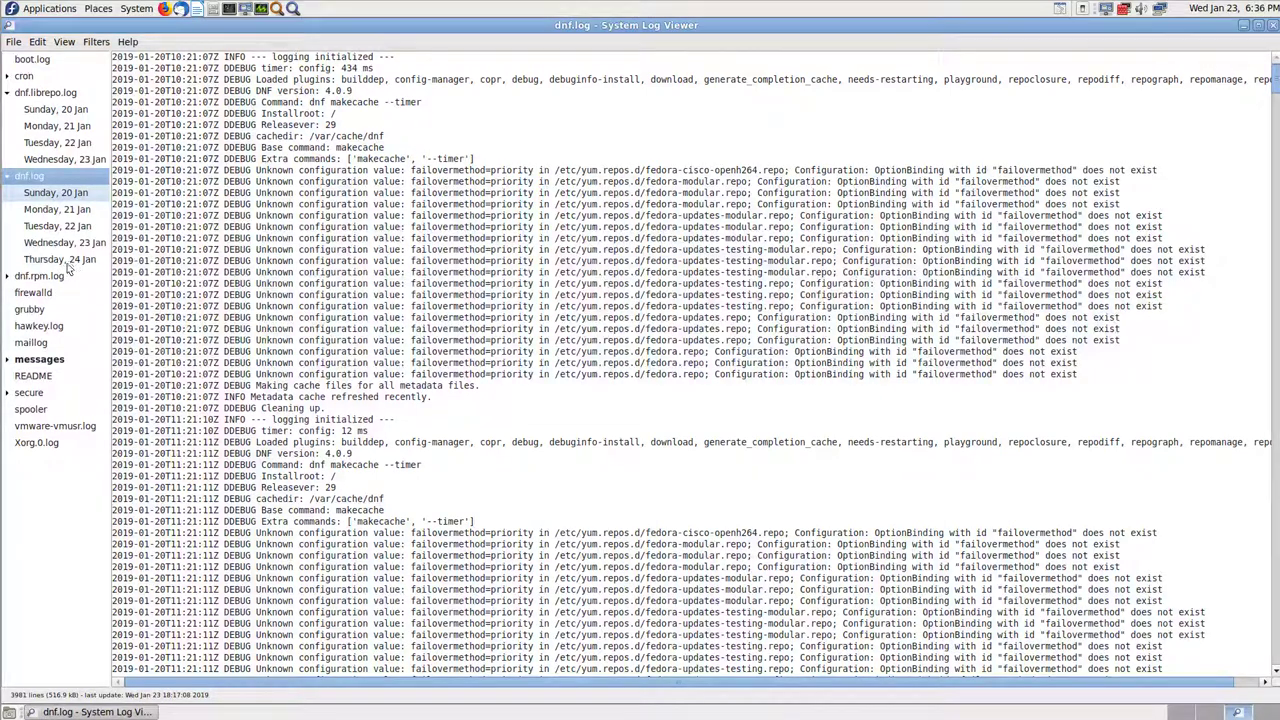
click(71, 262)
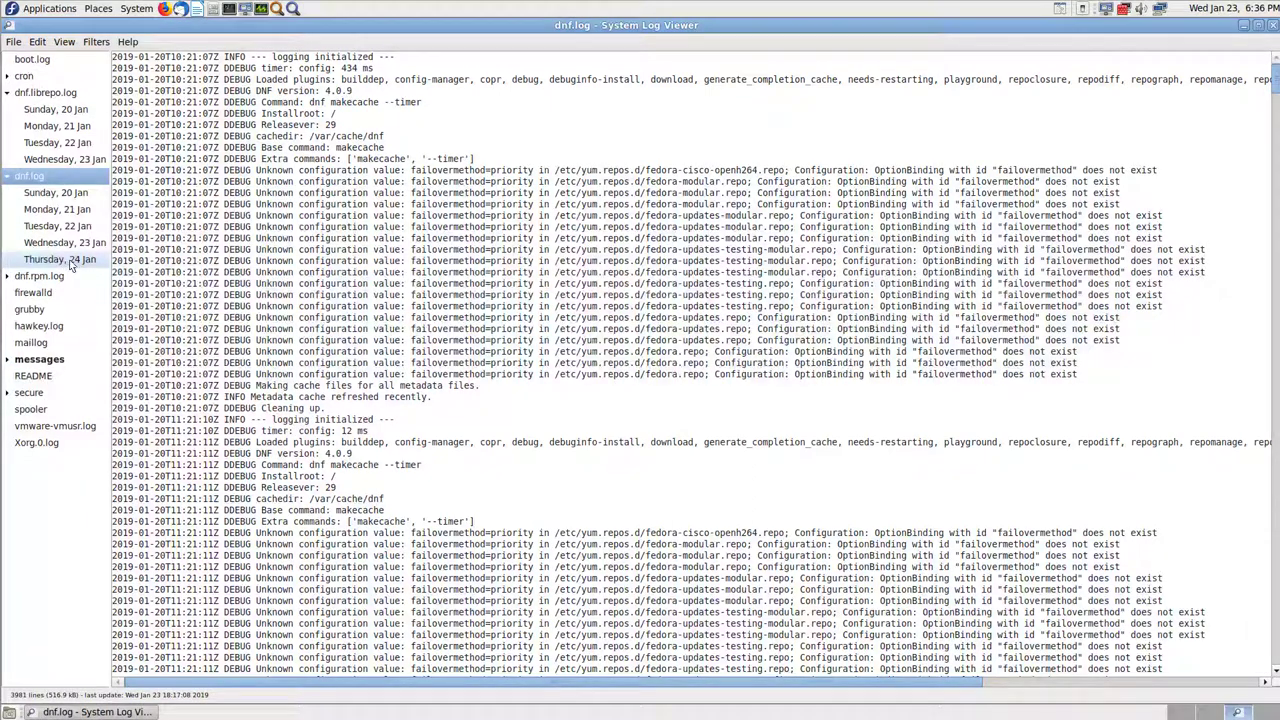
click(48, 253)
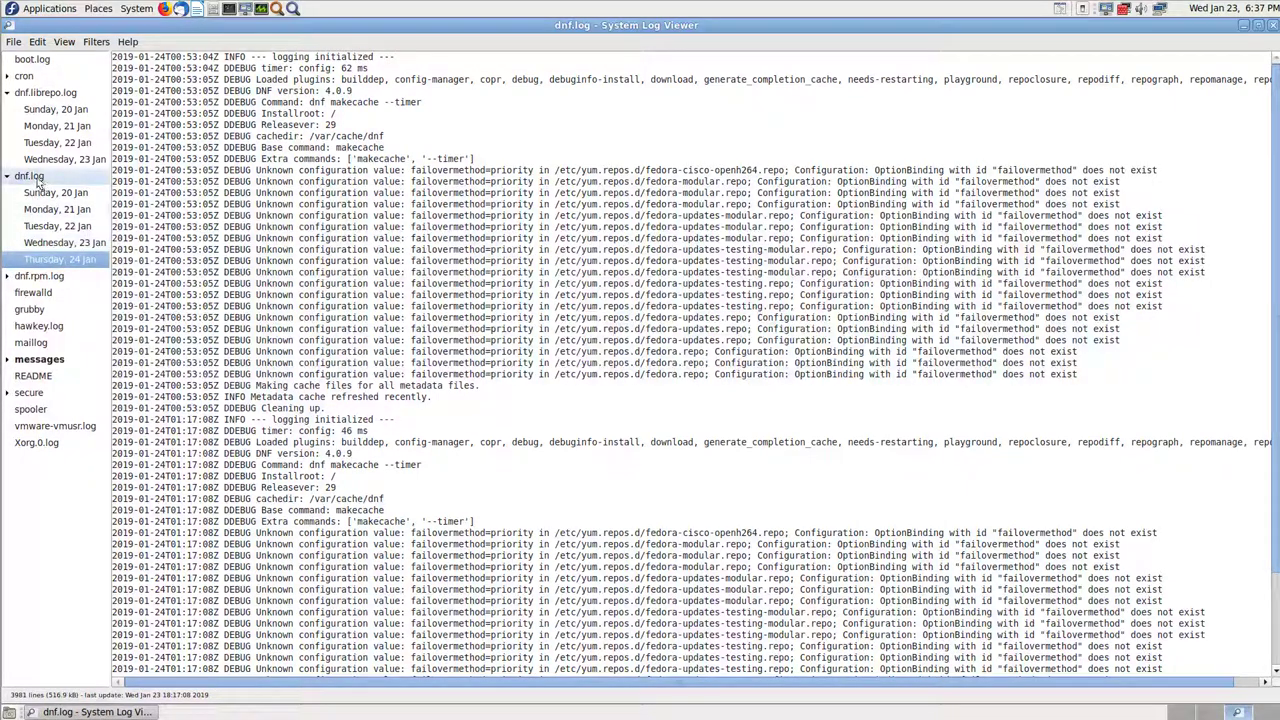
click(50, 245)
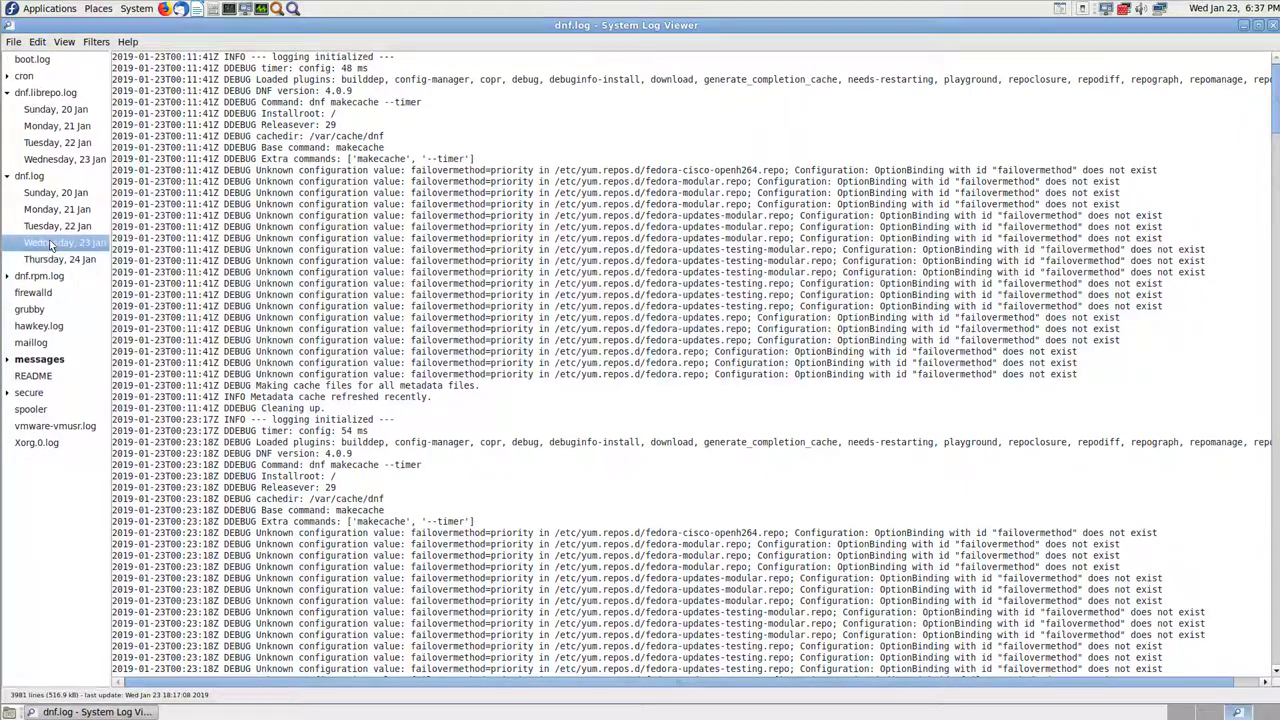
click(28, 178)
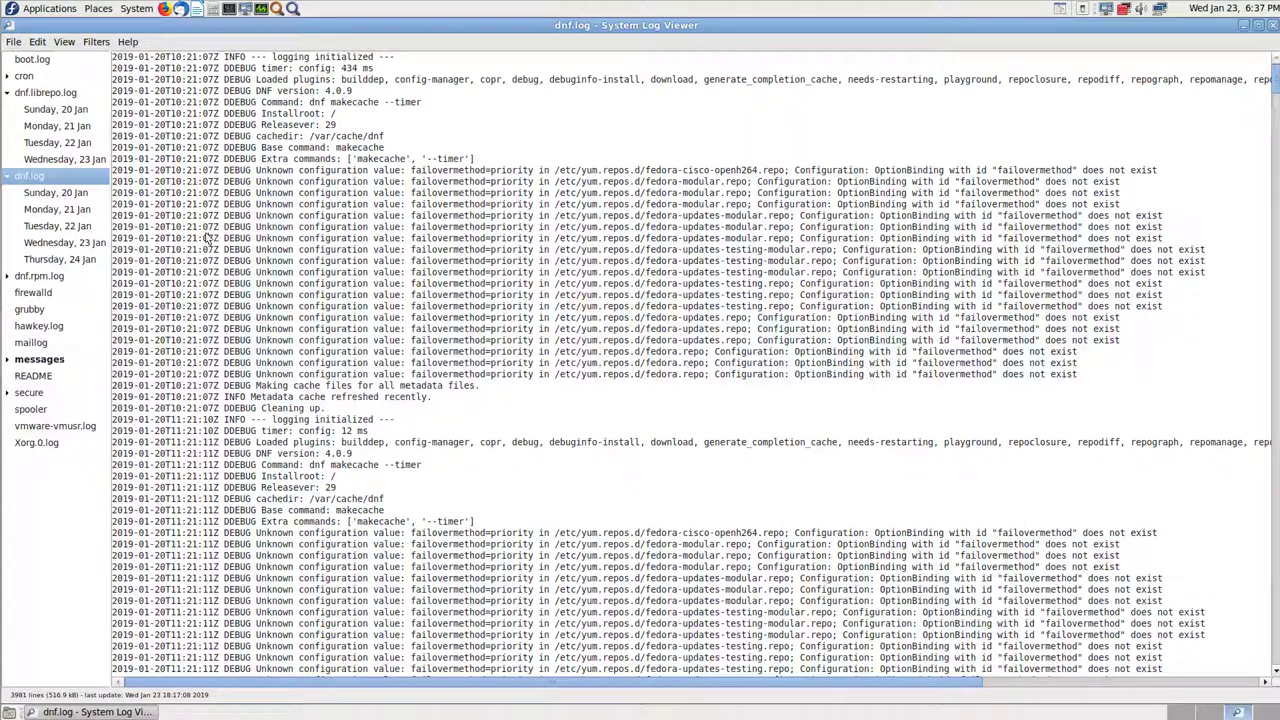
key(ctrl+f)
Correct the dnf.log search term to 'update' and step through its matches with Find Next
text(uppdate)
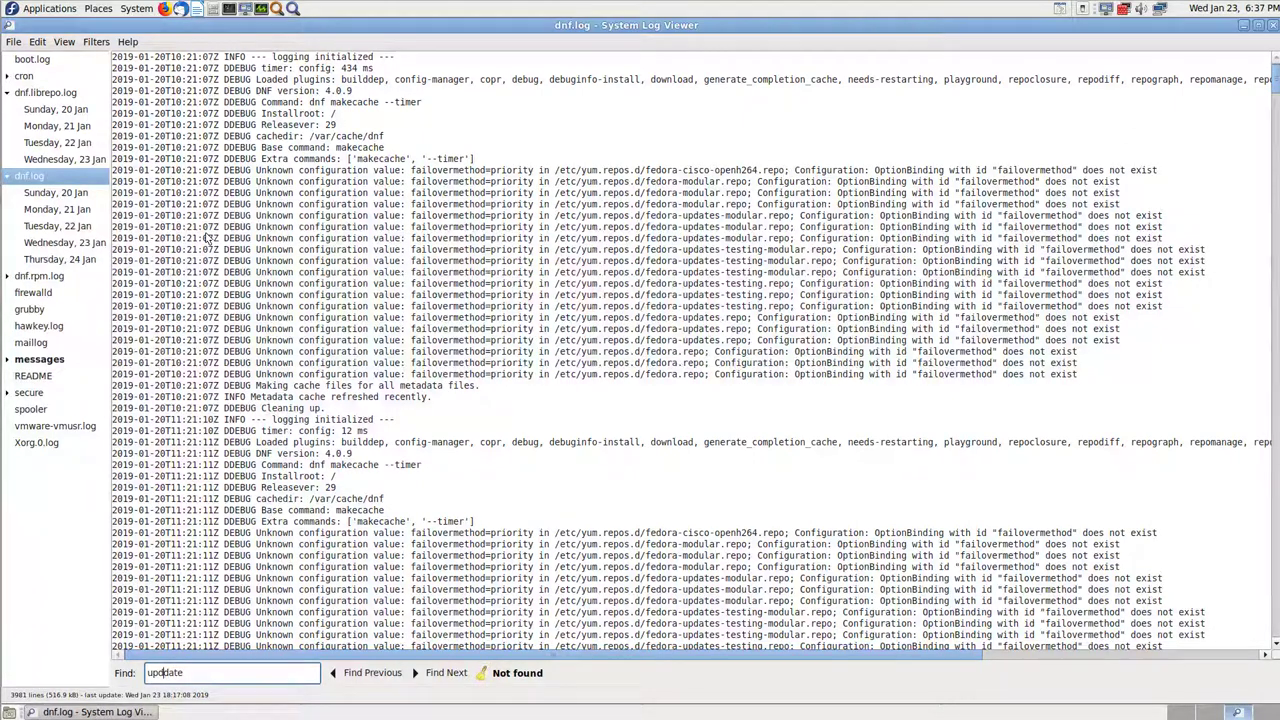
key(BackSpace)
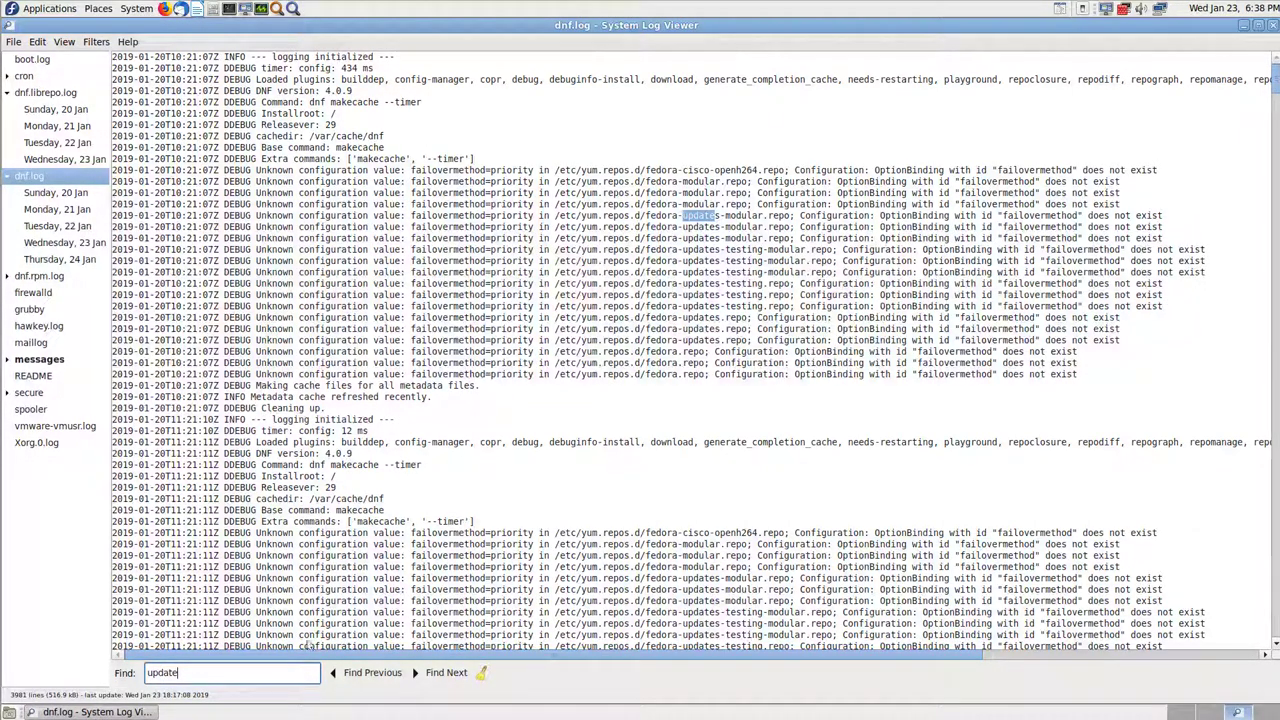
click(447, 674)
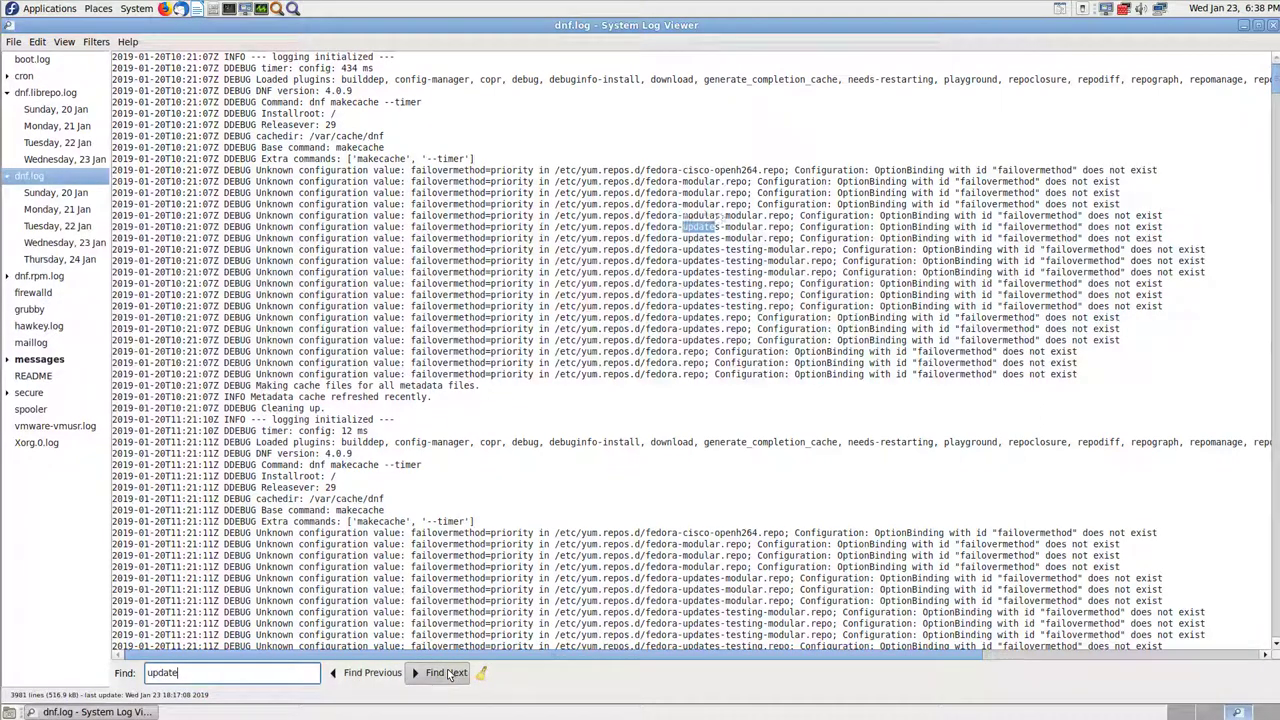
click(448, 675)
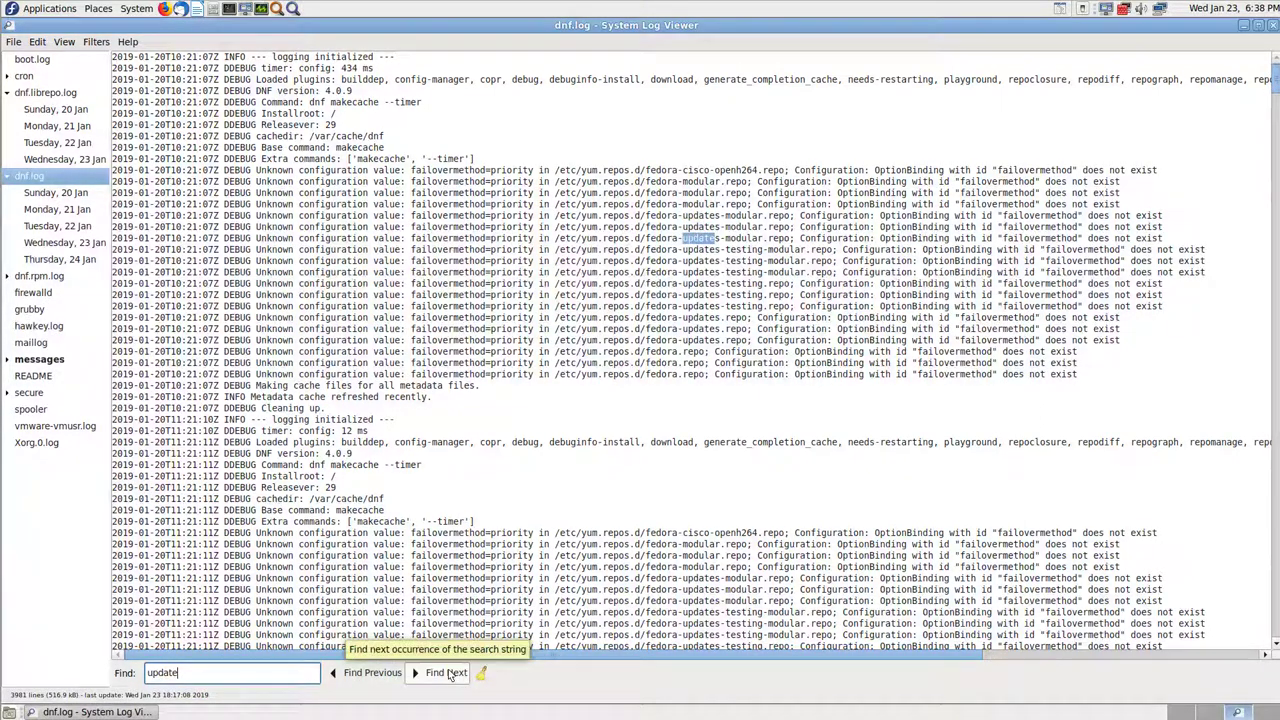
click(448, 674)
click(448, 674)
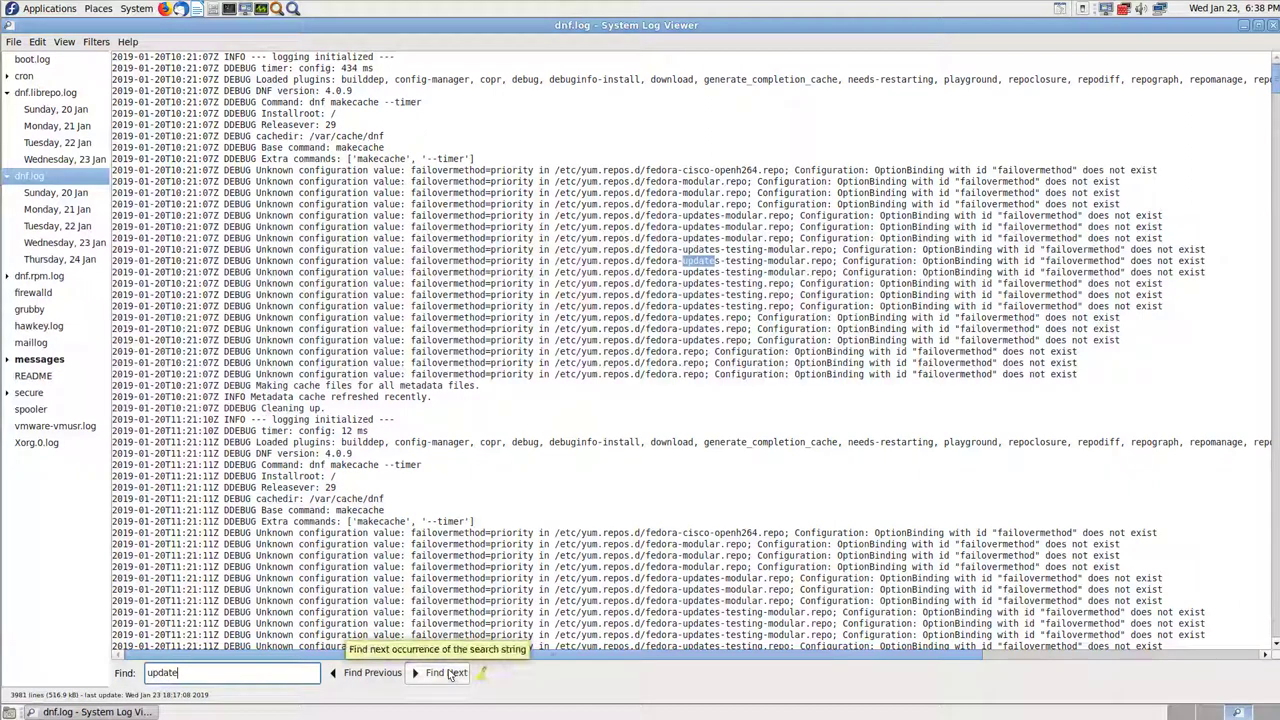
click(448, 674)
click(448, 674)
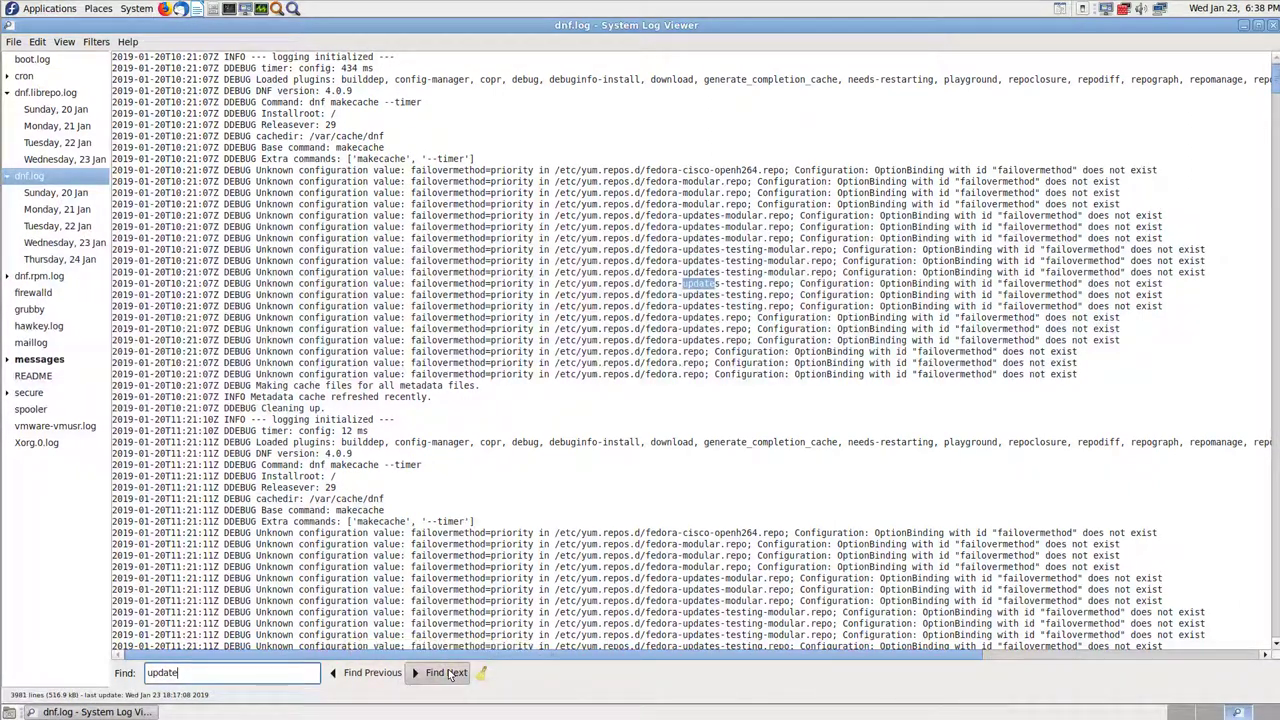
click(448, 674)
click(448, 674)
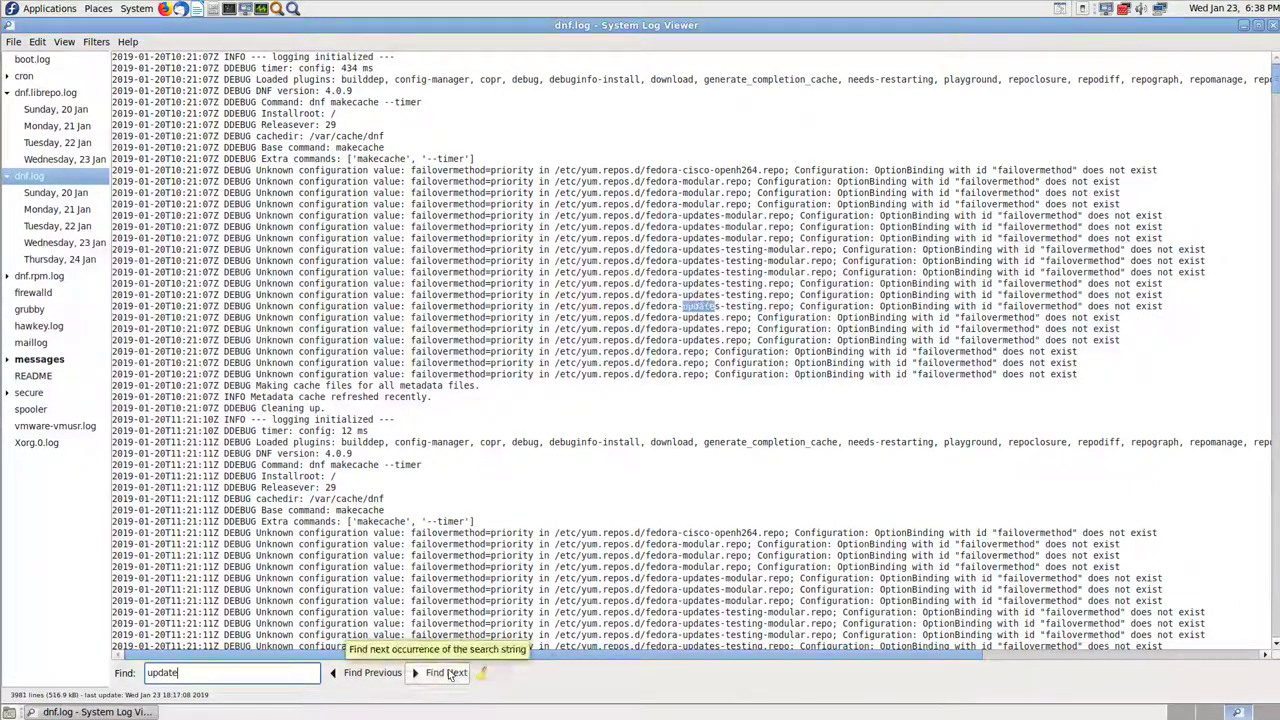
click(448, 674)
click(448, 674)
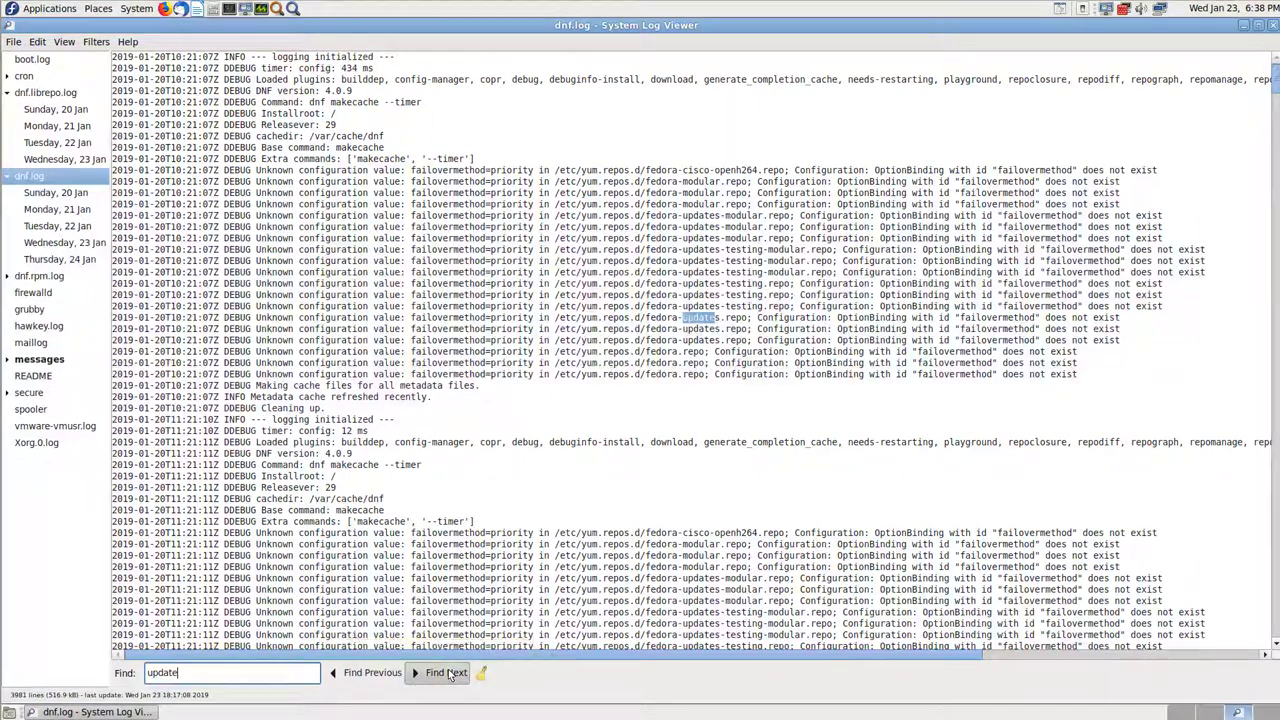
click(448, 674)
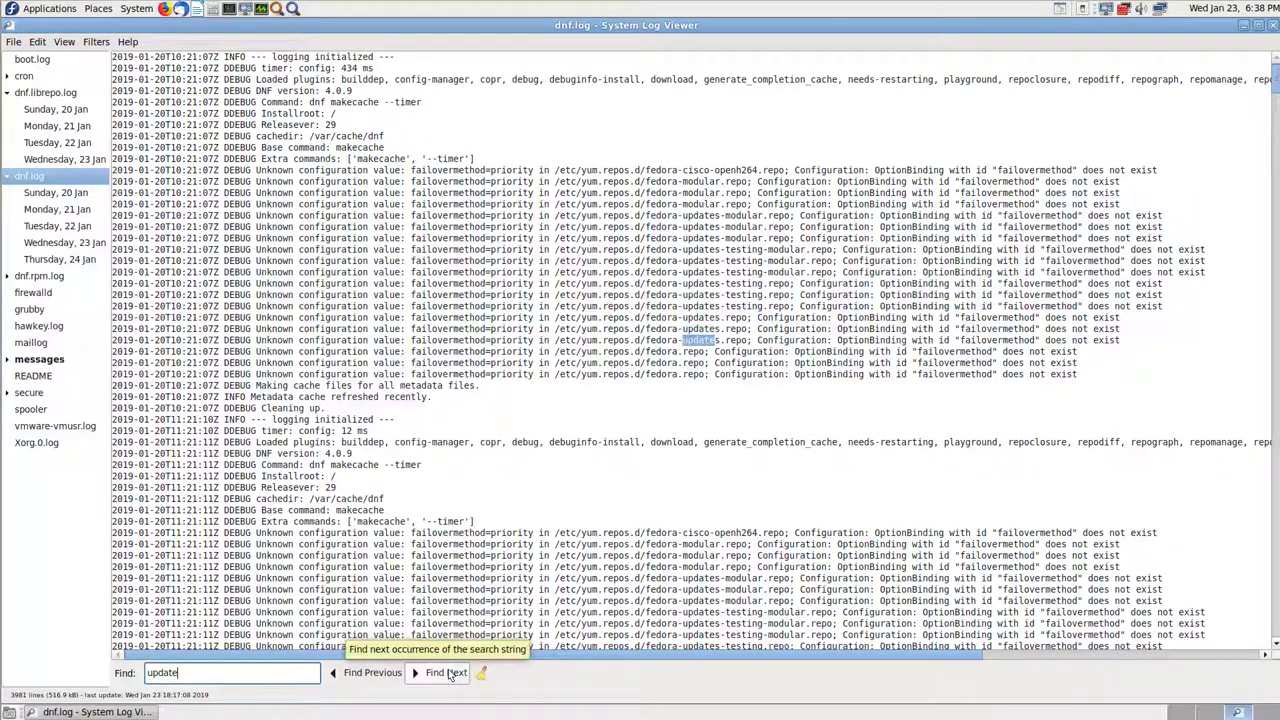
click(448, 674)
click(448, 674)
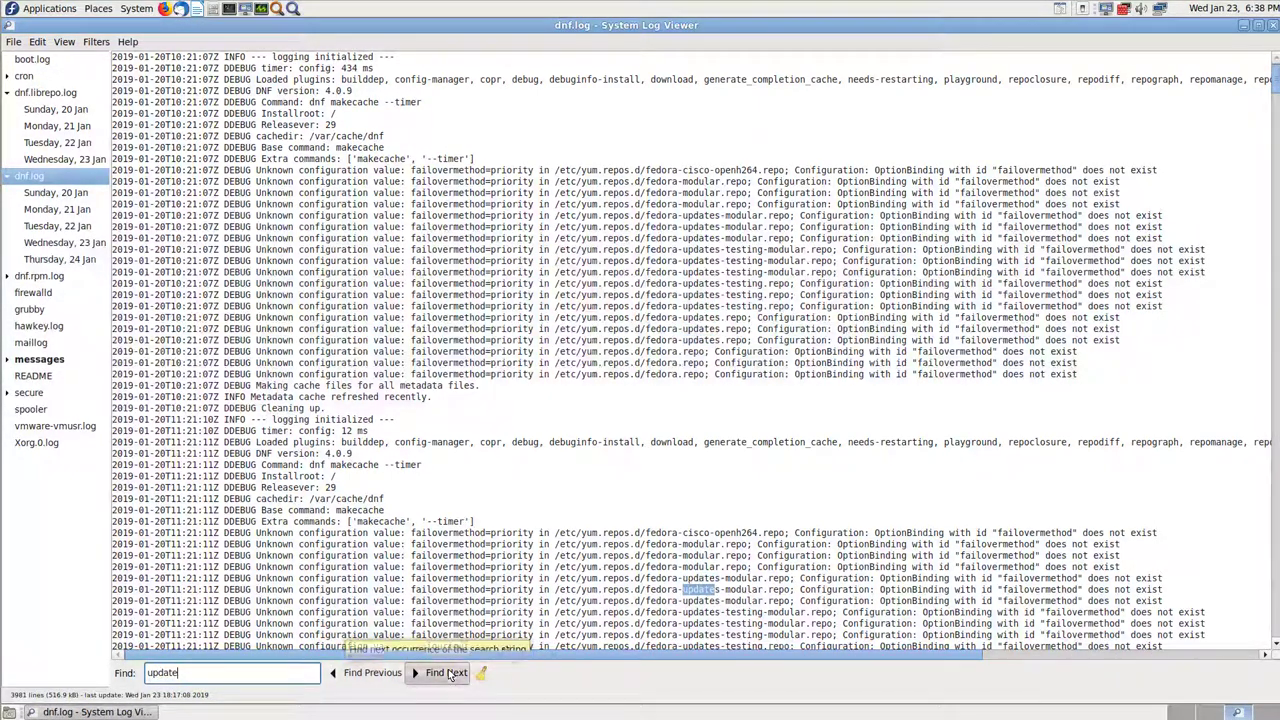
click(448, 674)
click(448, 674)
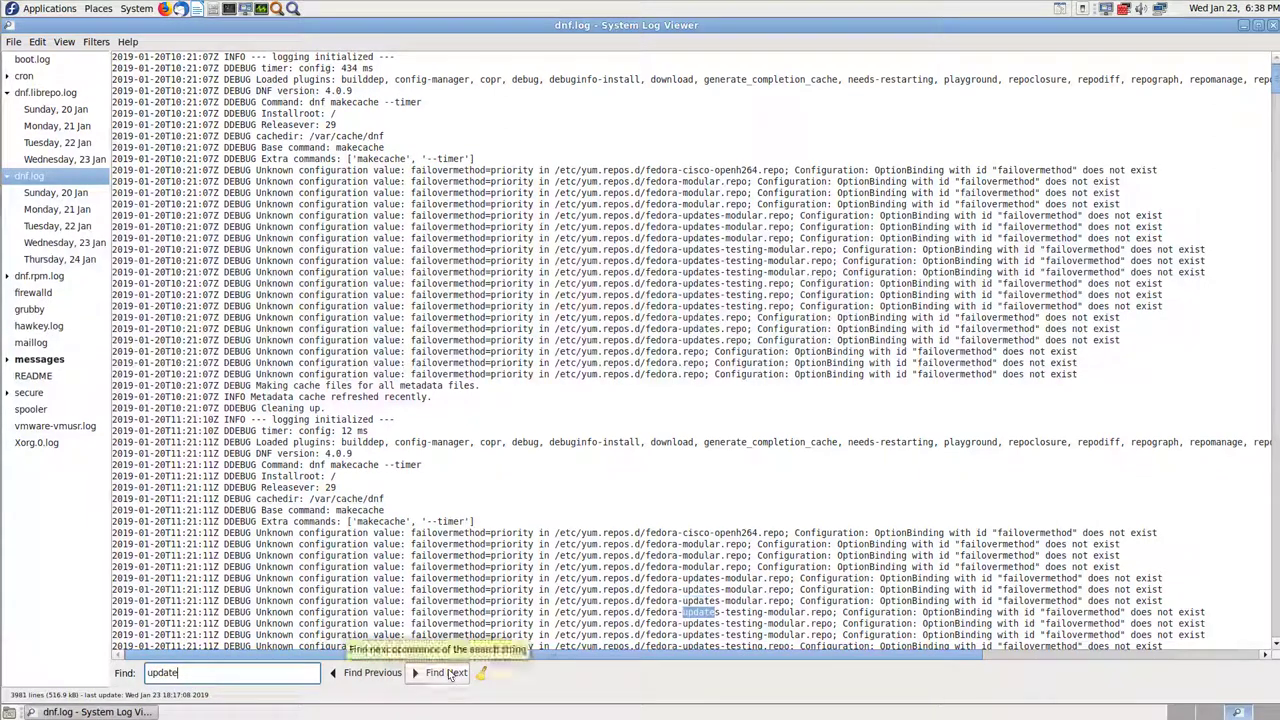
click(448, 674)
click(448, 674)
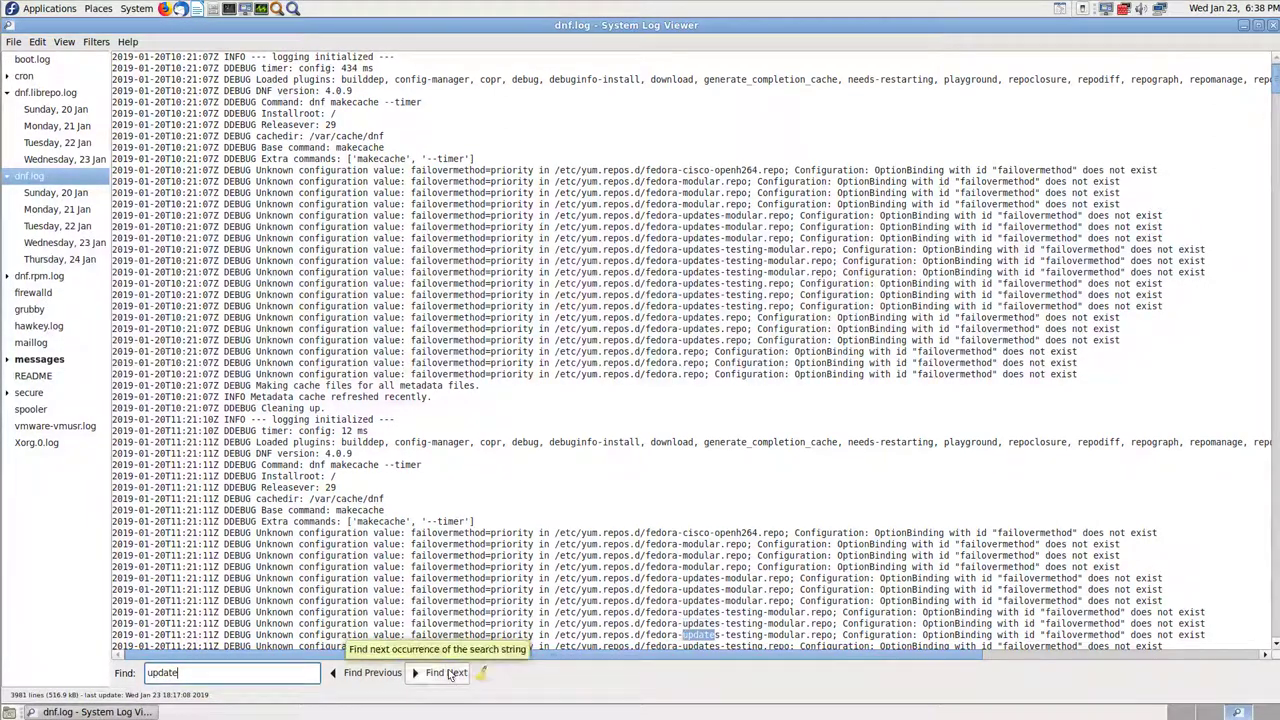
click(448, 674)
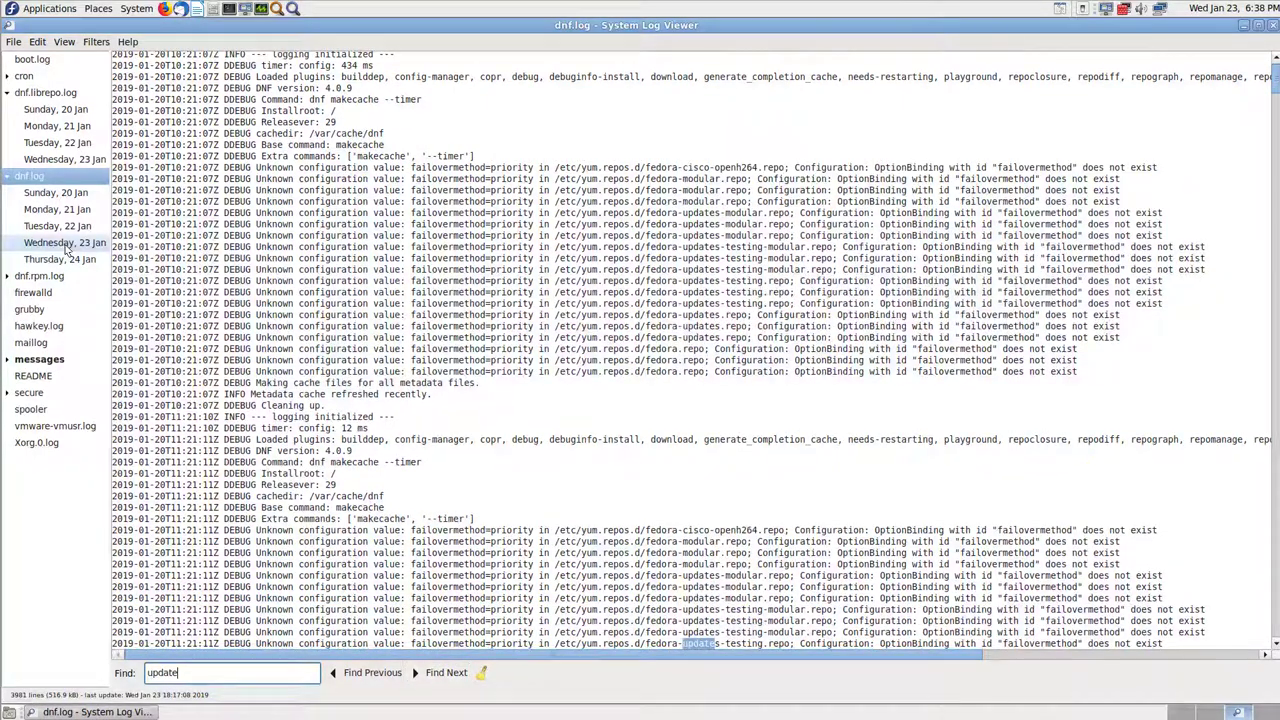
Show dnf.log's Wednesday 23 Jan entries and find the first few 'update' matches
click(66, 245)
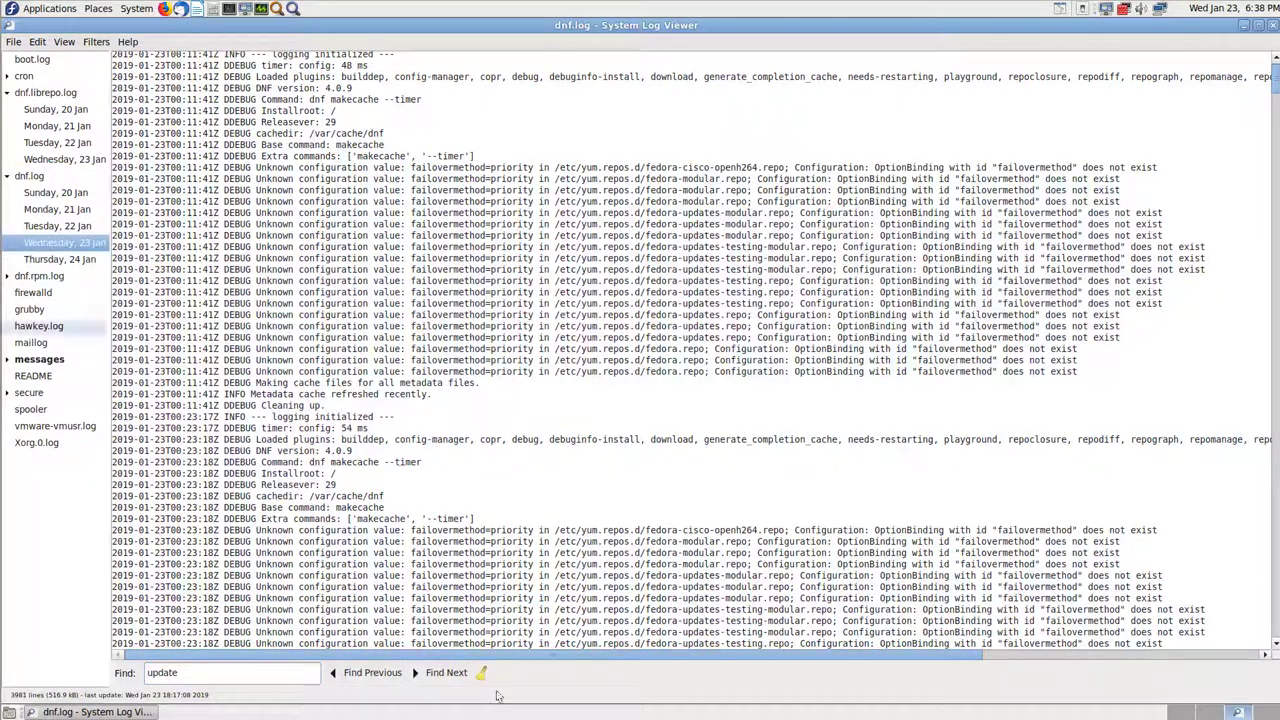
click(432, 673)
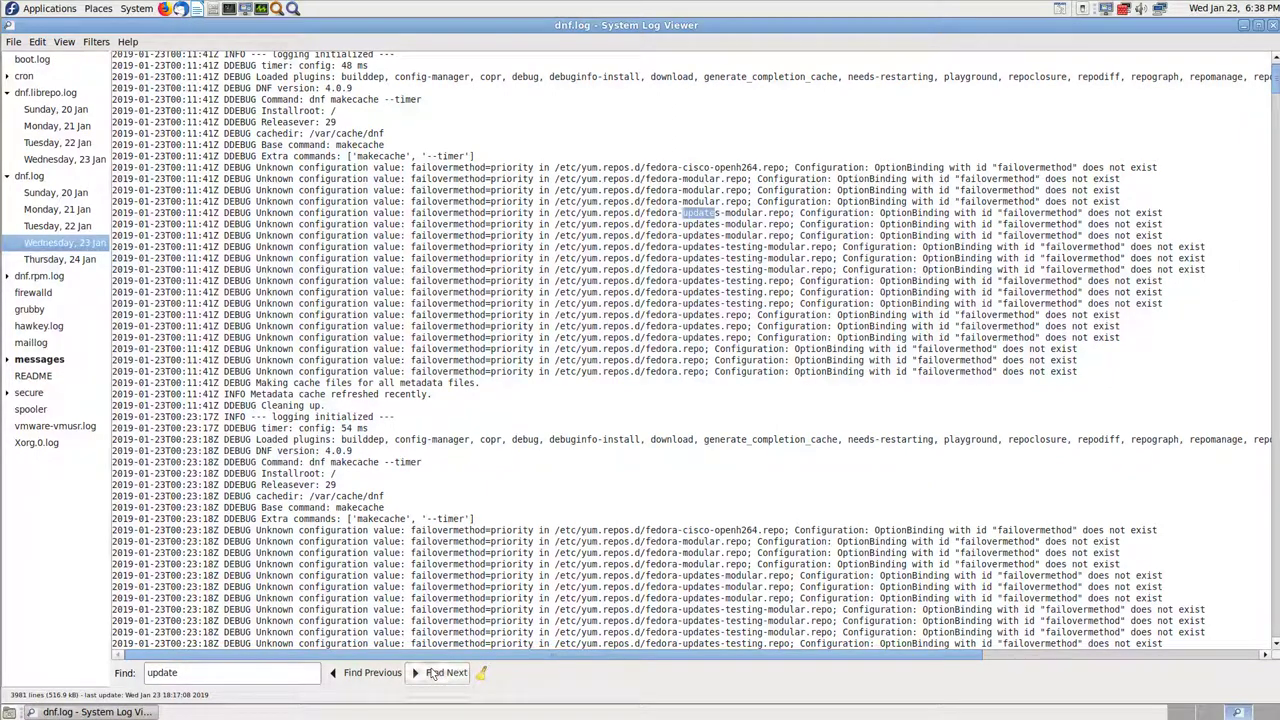
click(432, 673)
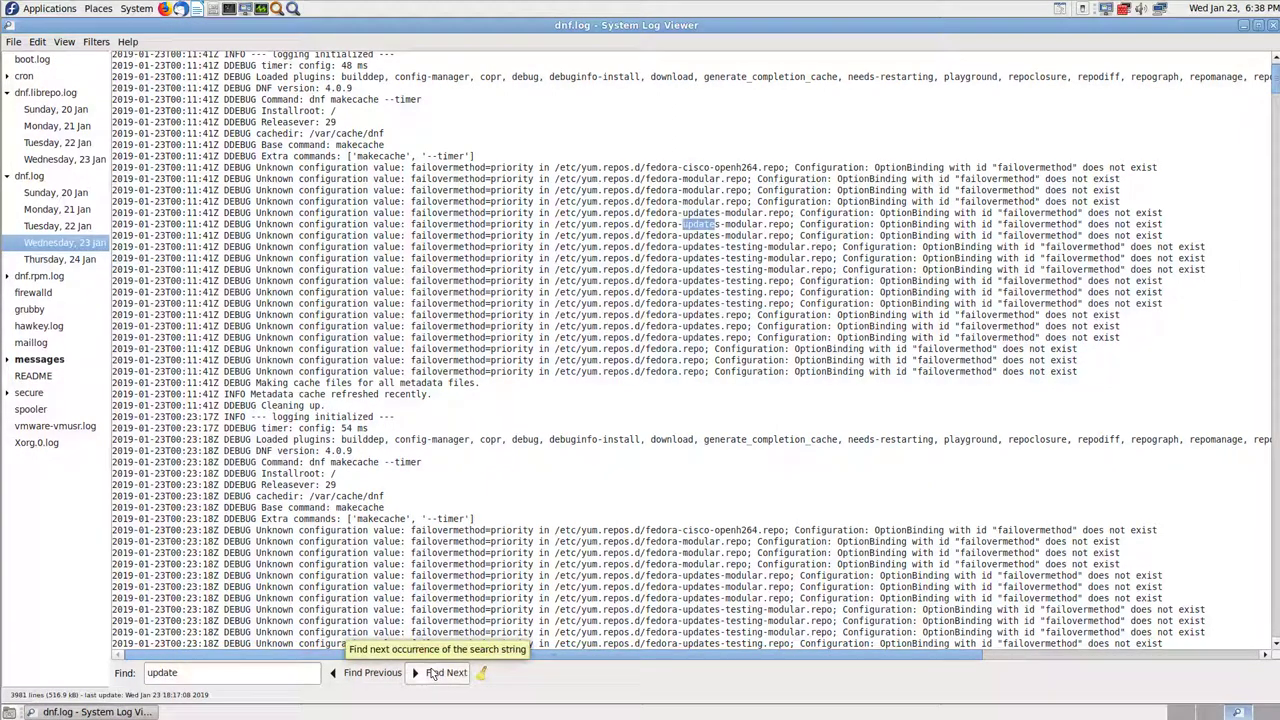
click(432, 673)
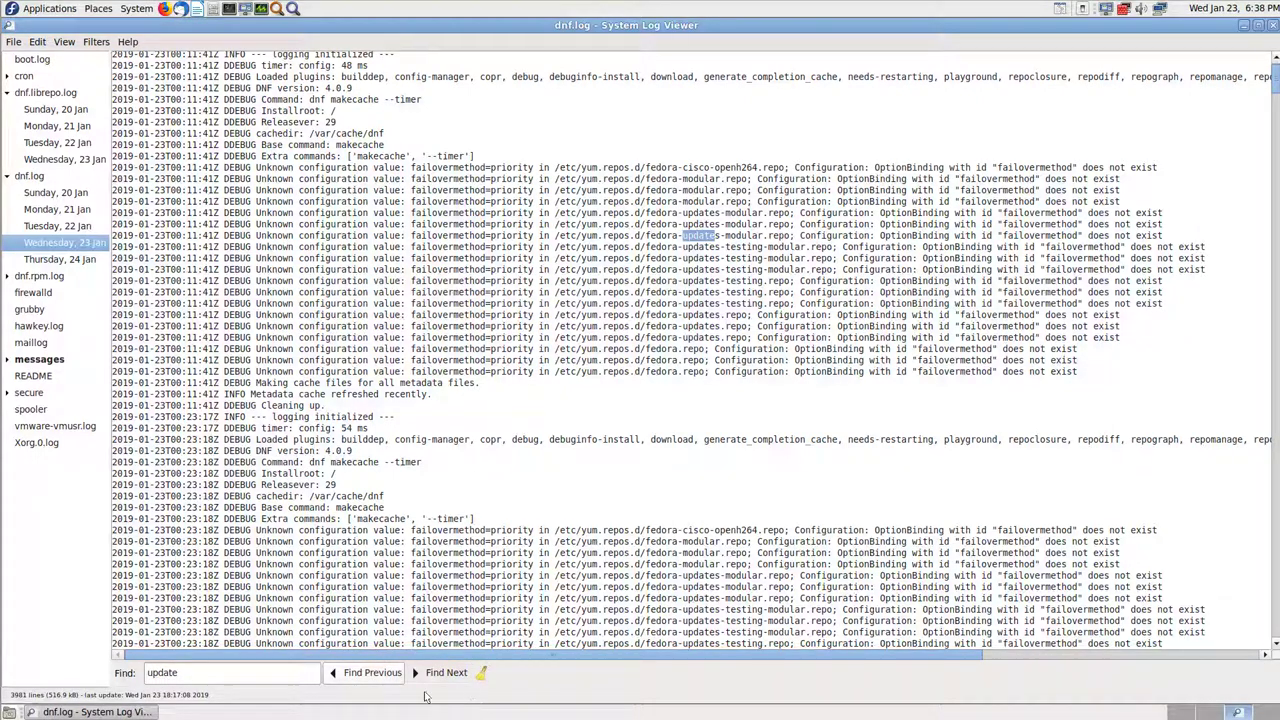
click(438, 673)
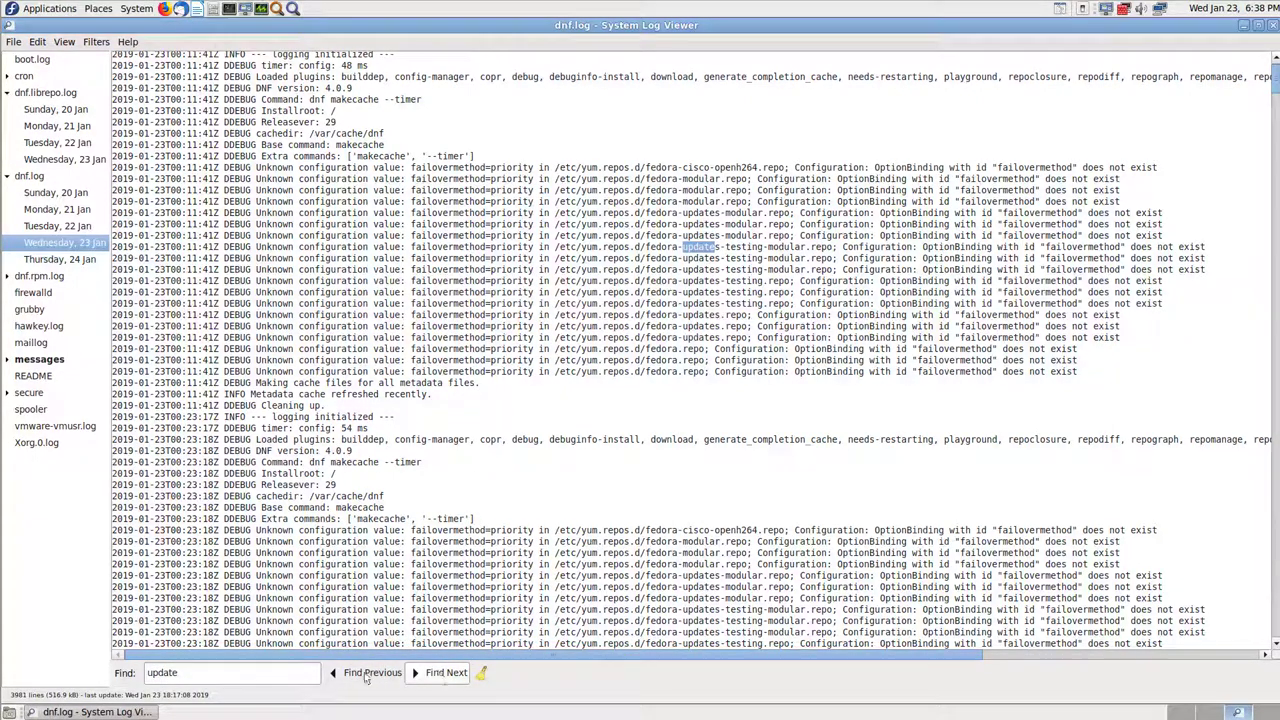
Keep stepping through 'update' matches down to the 02:34:38 run's fedora-updates-testing-modular entry
click(305, 680)
key(Return)
key(Return)
key(Return)
key(Return)
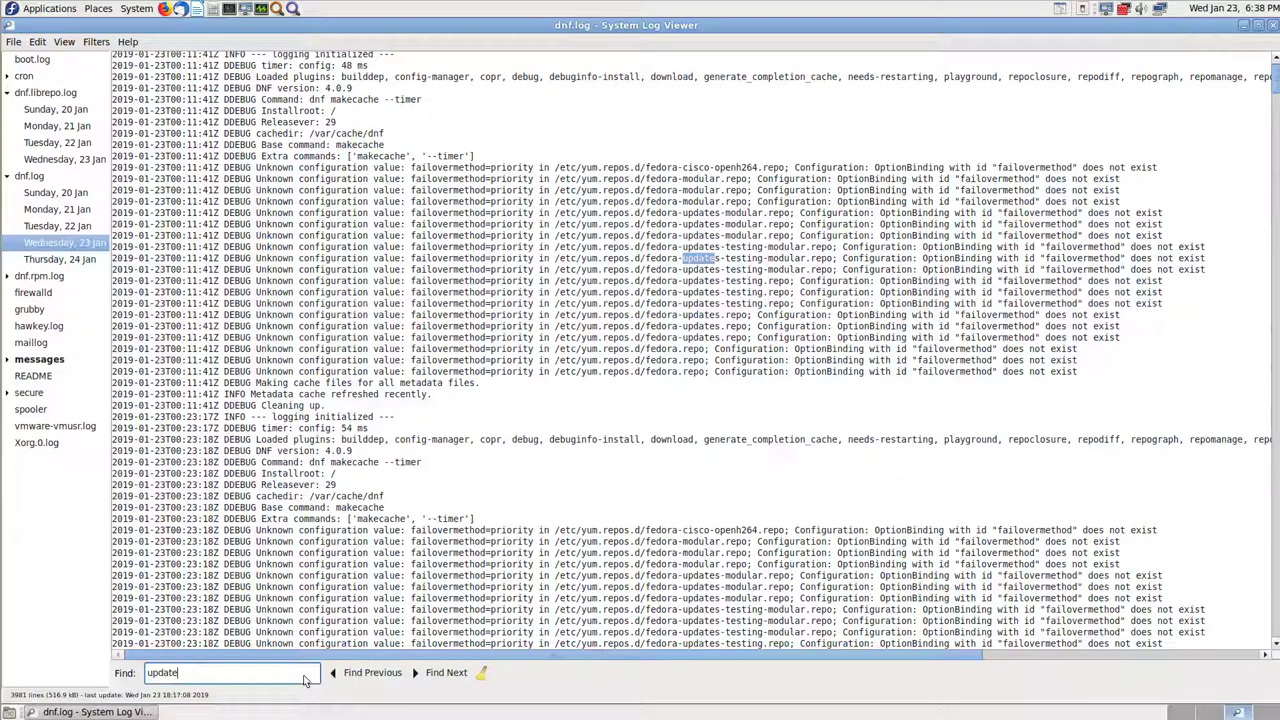
key(Return)
key(Return)
key(Return)
key(Return)
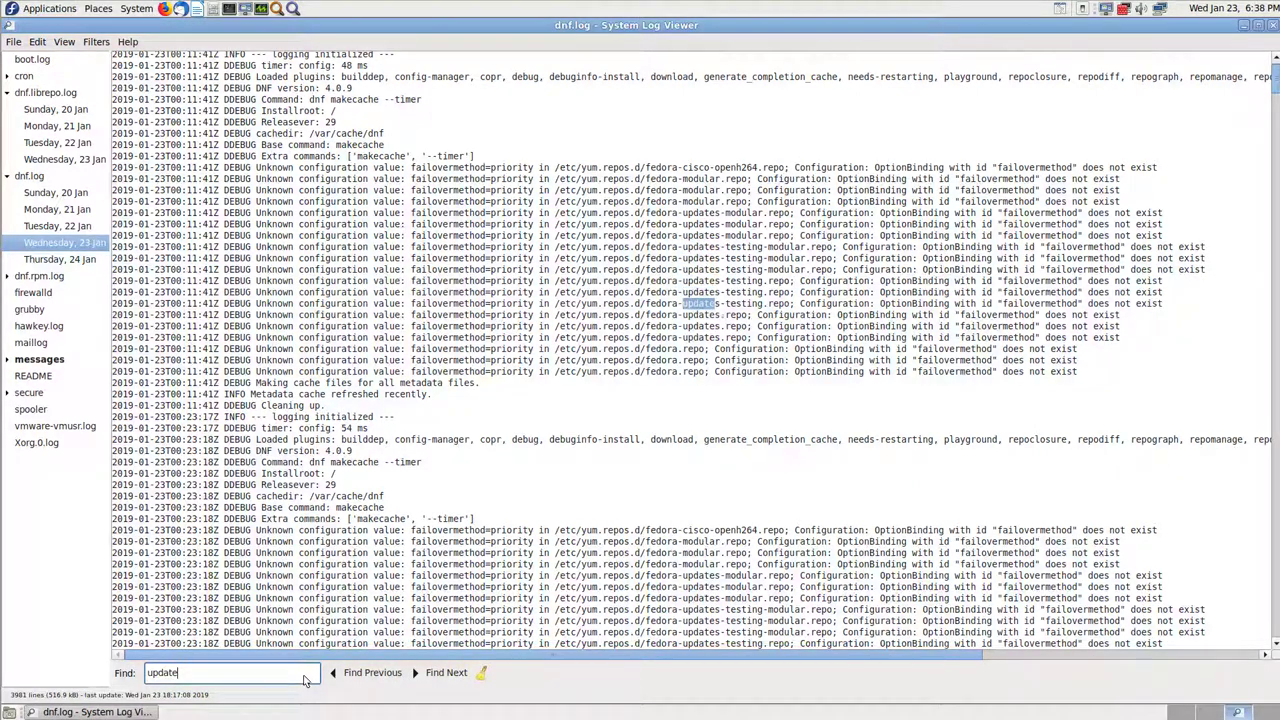
key(Return)
key(Return)
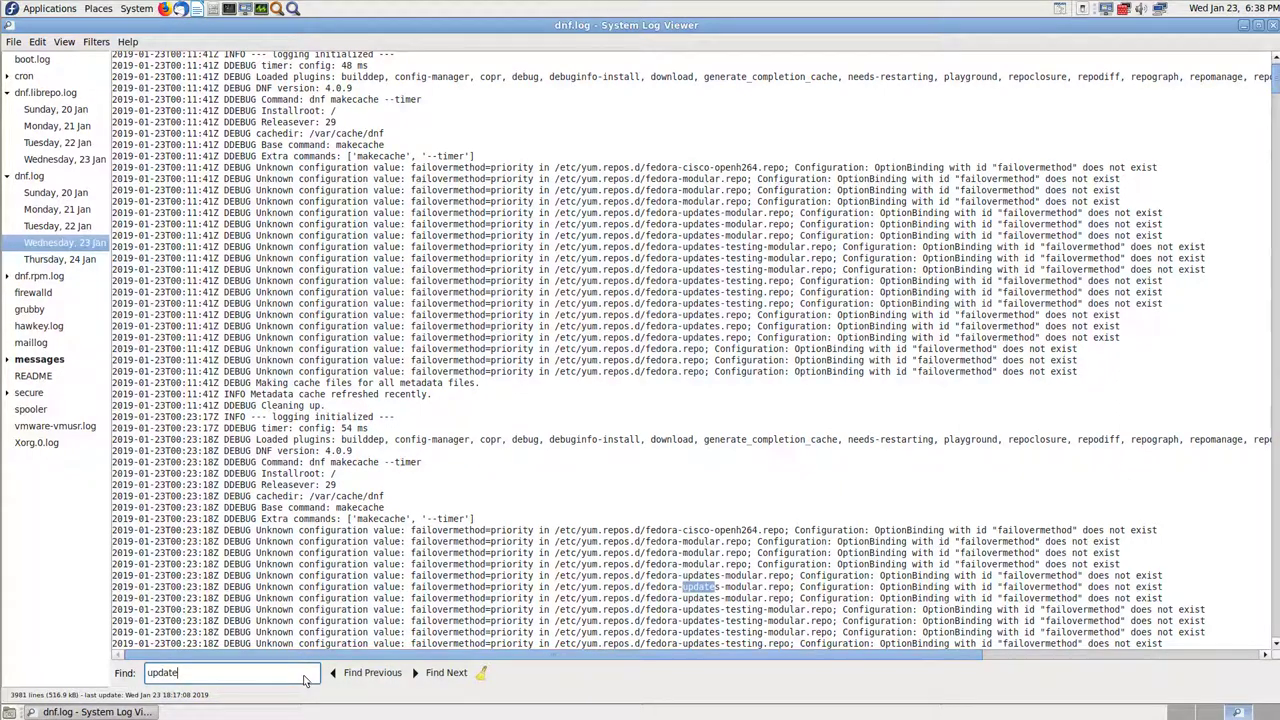
key(Return)
key(Return)
key(Return)
key(Return)
key(Return)
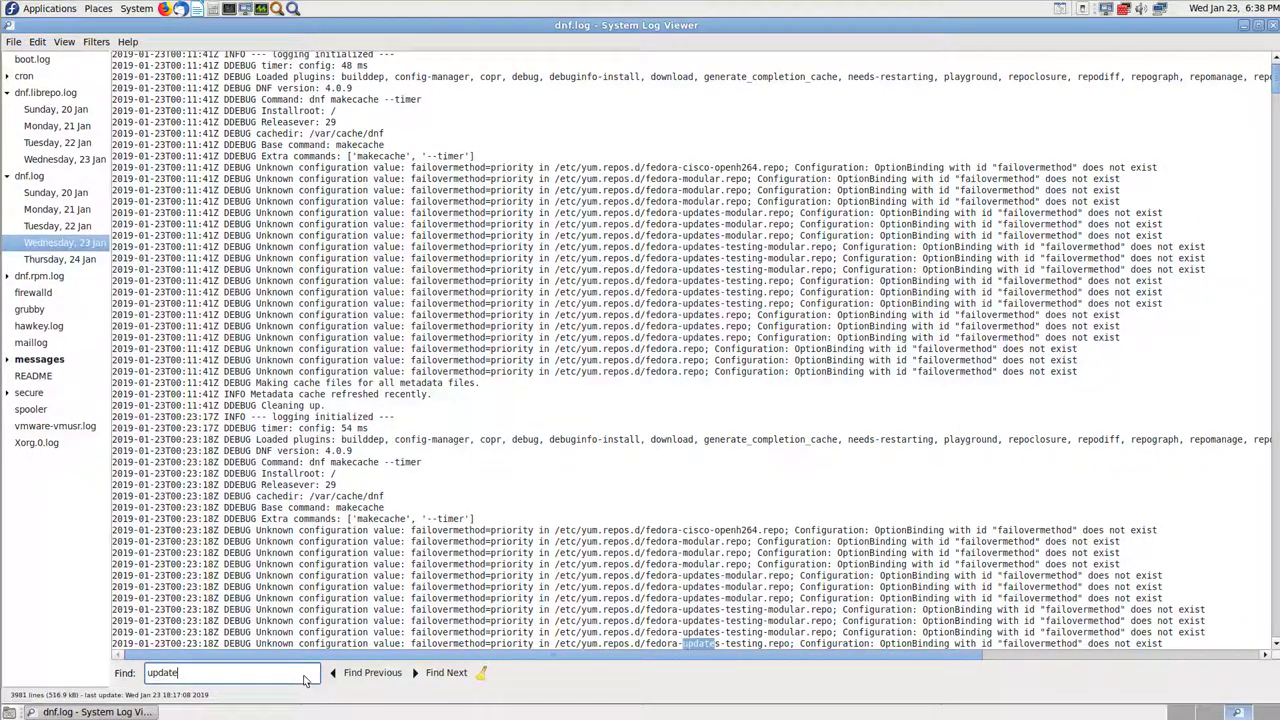
key(Return)
key(Return)
key(Return)
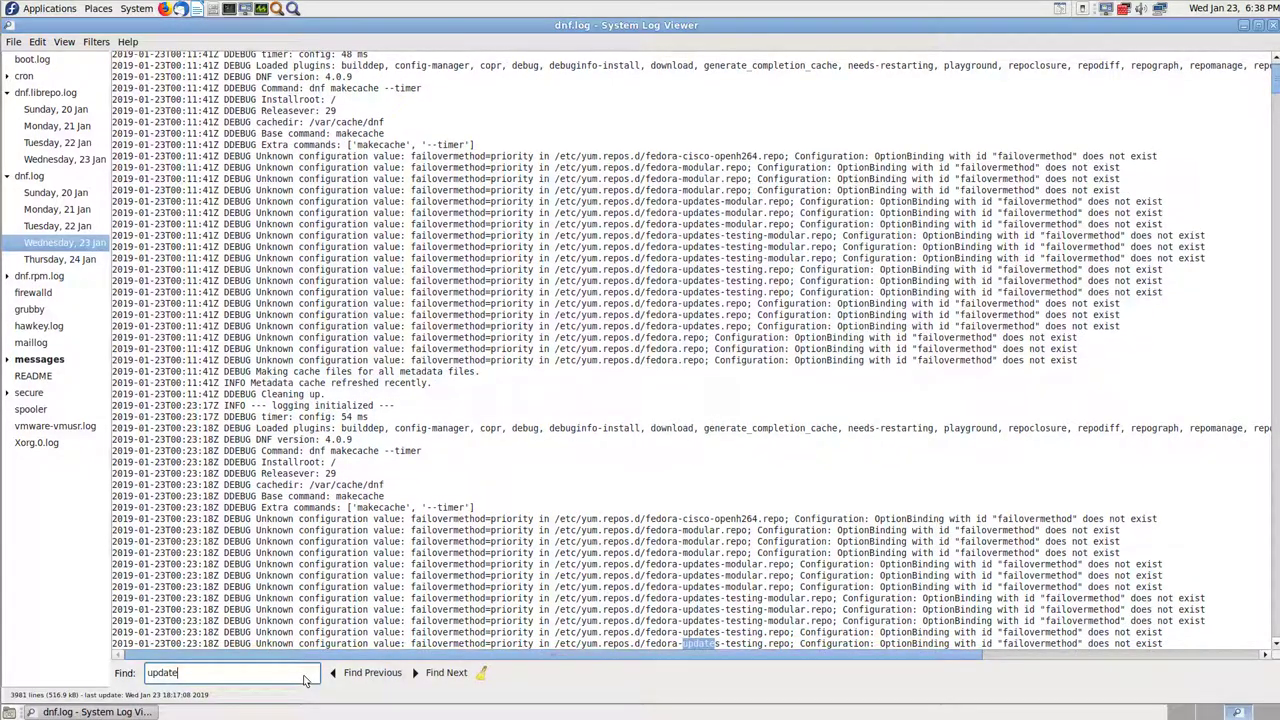
key(Return)
key(Return)
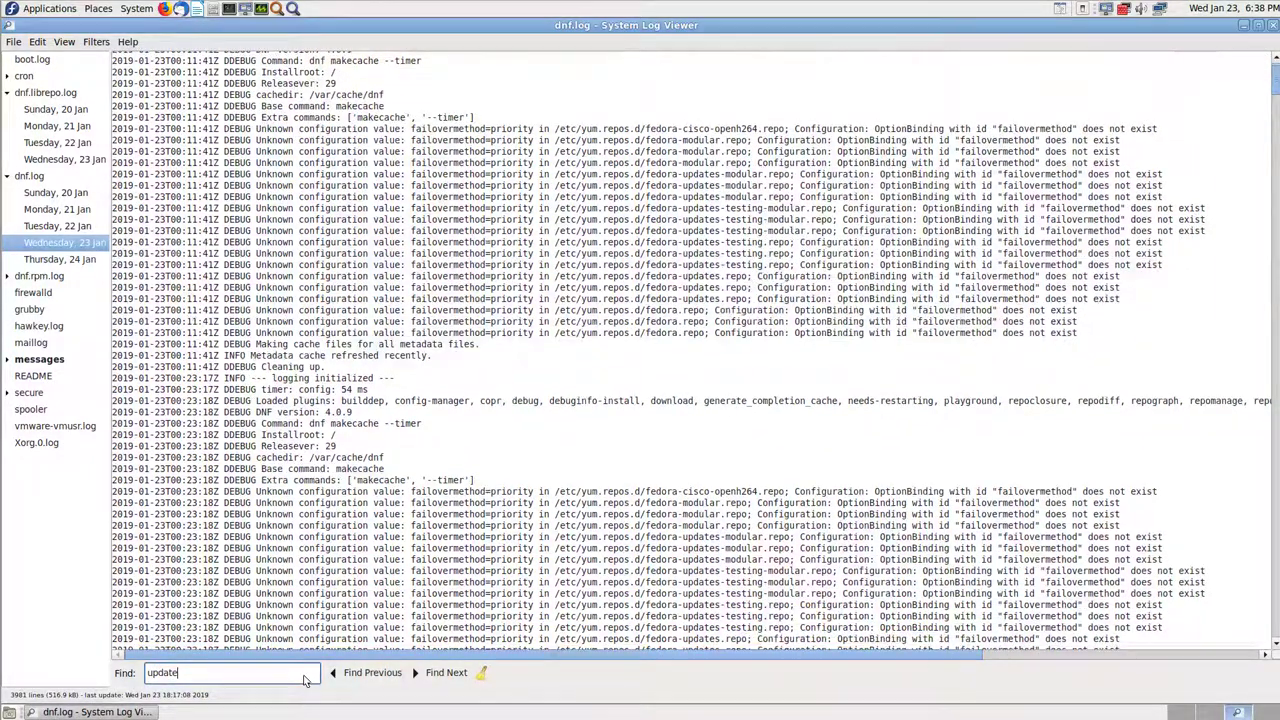
key(Return)
key(Return)
key(Return)
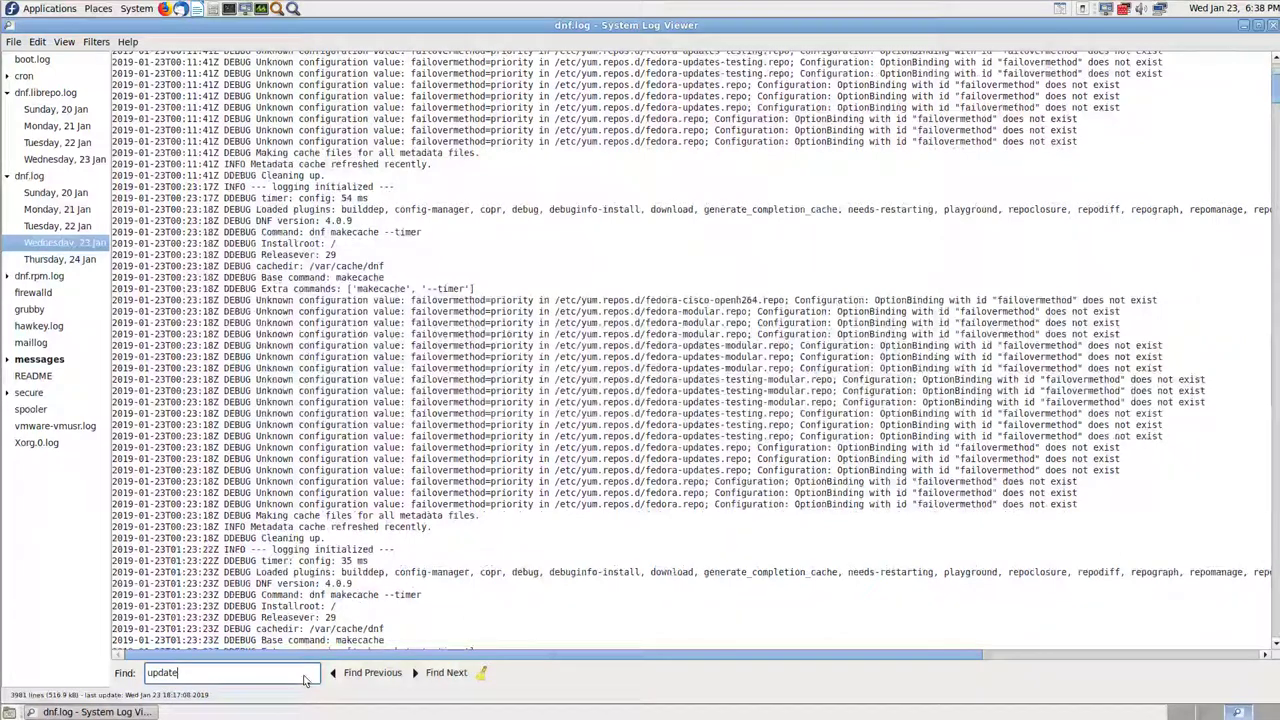
key(Return)
key(Return)
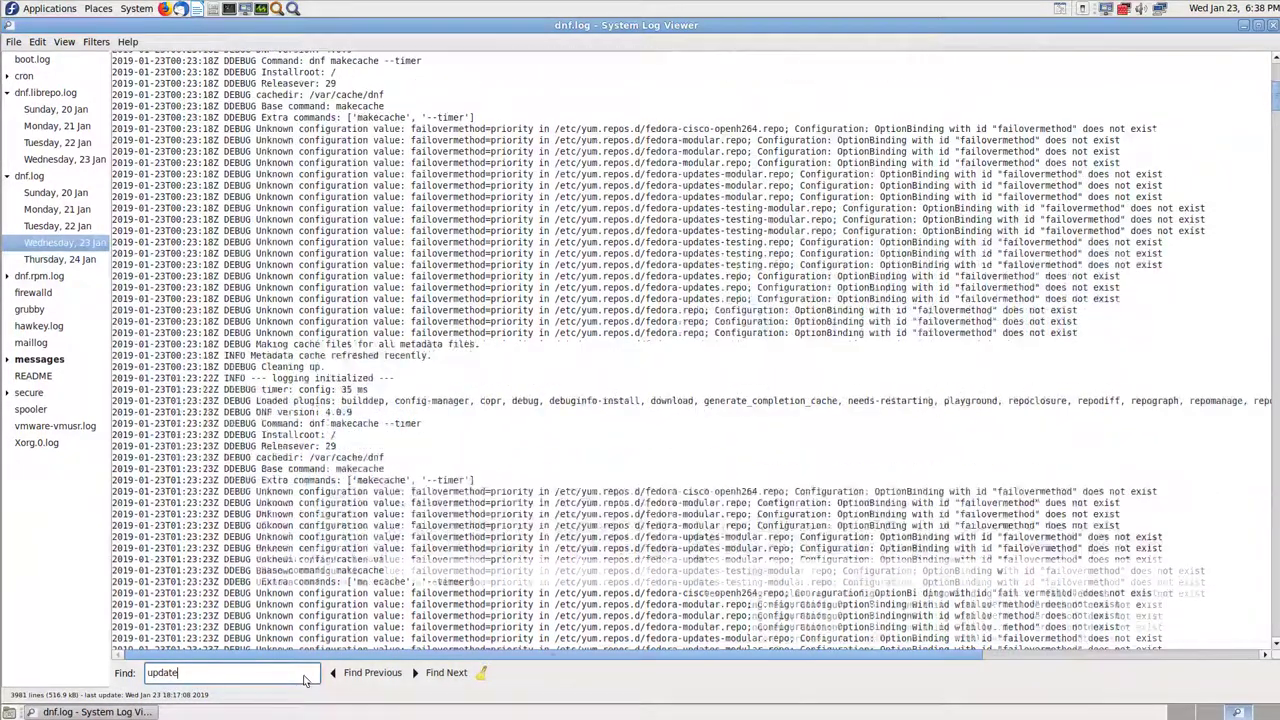
key(Return)
key(Return)
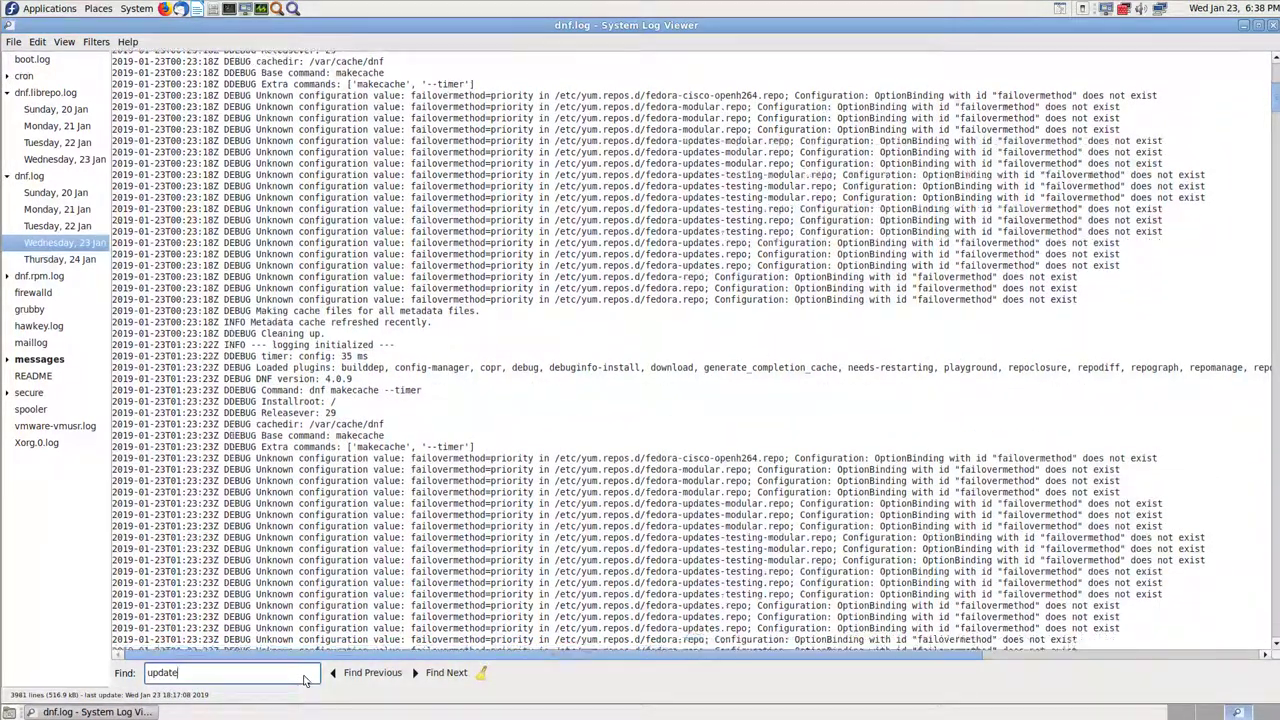
key(Return)
key(Return)
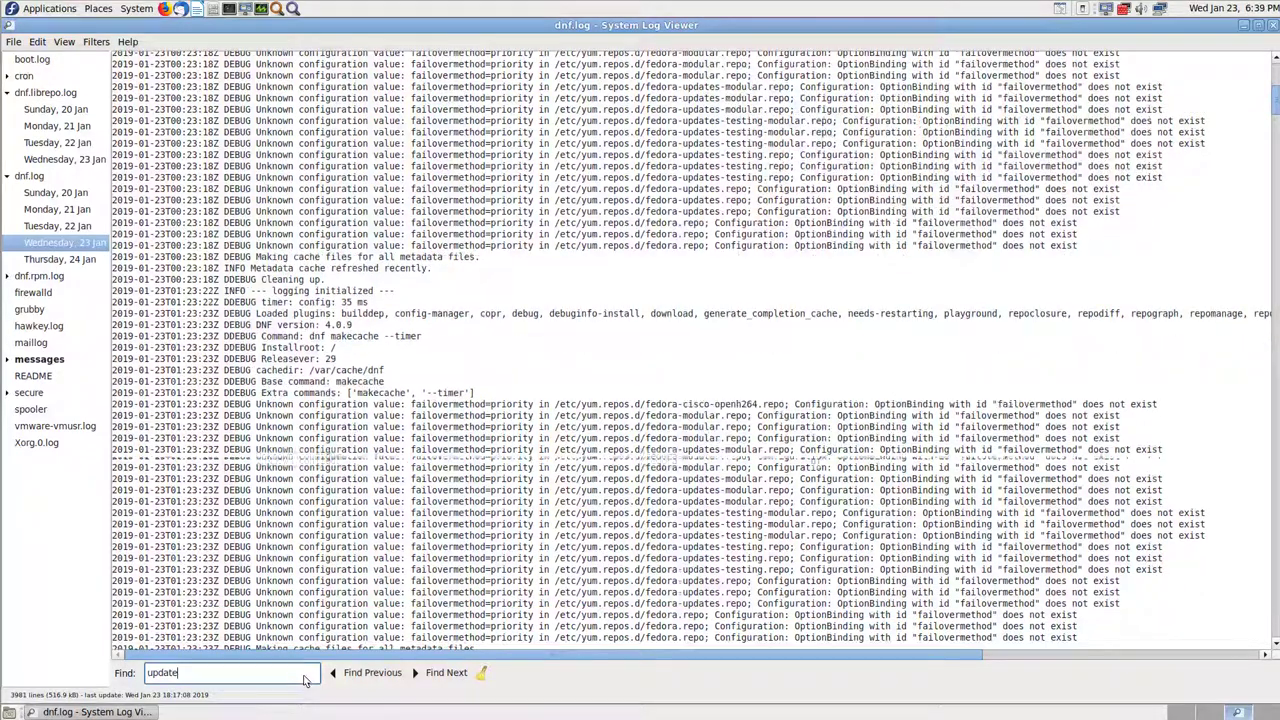
key(Return)
key(Return)
key(Return)
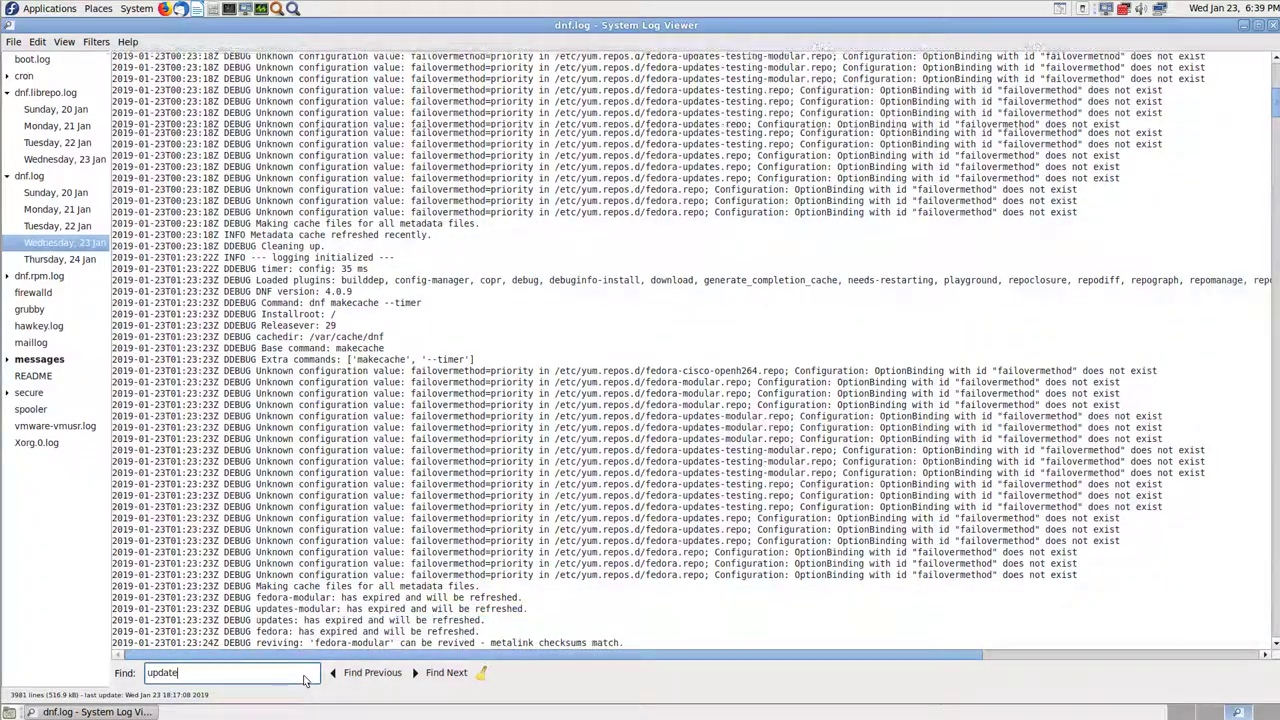
key(Return)
key(Return)
key(Return)
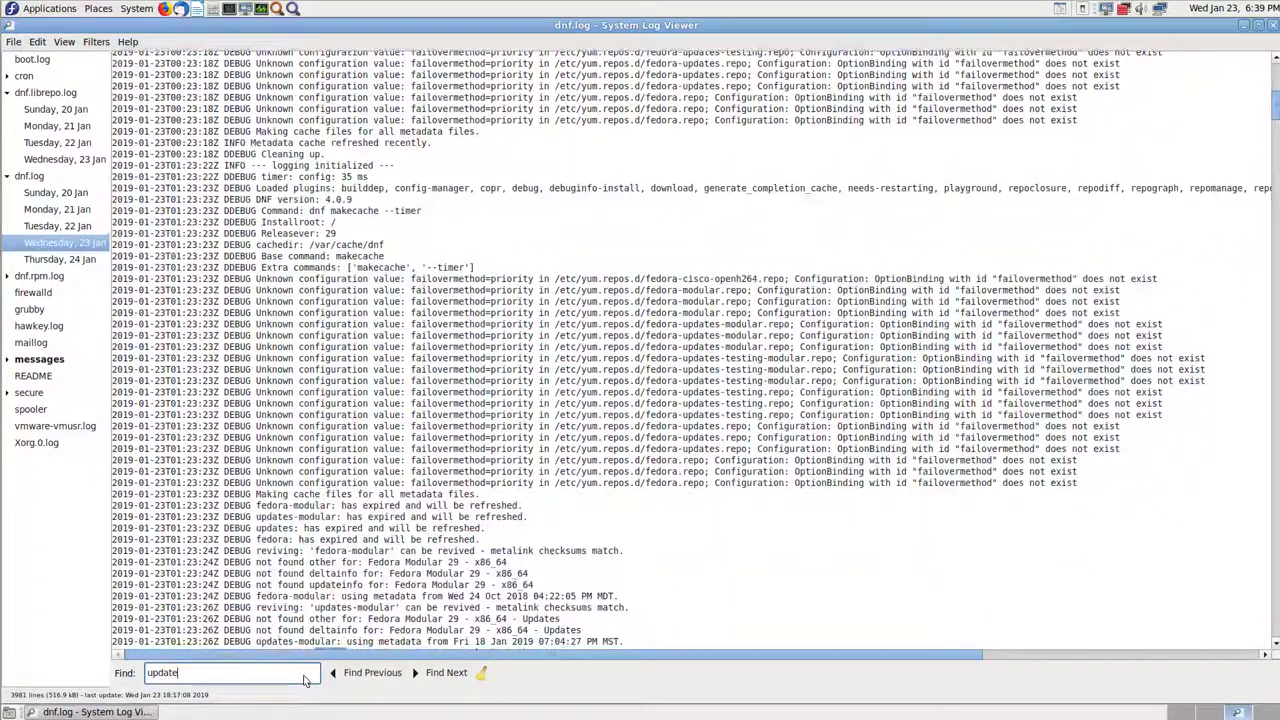
key(Return)
key(Return)
key(Return)
key(Return)
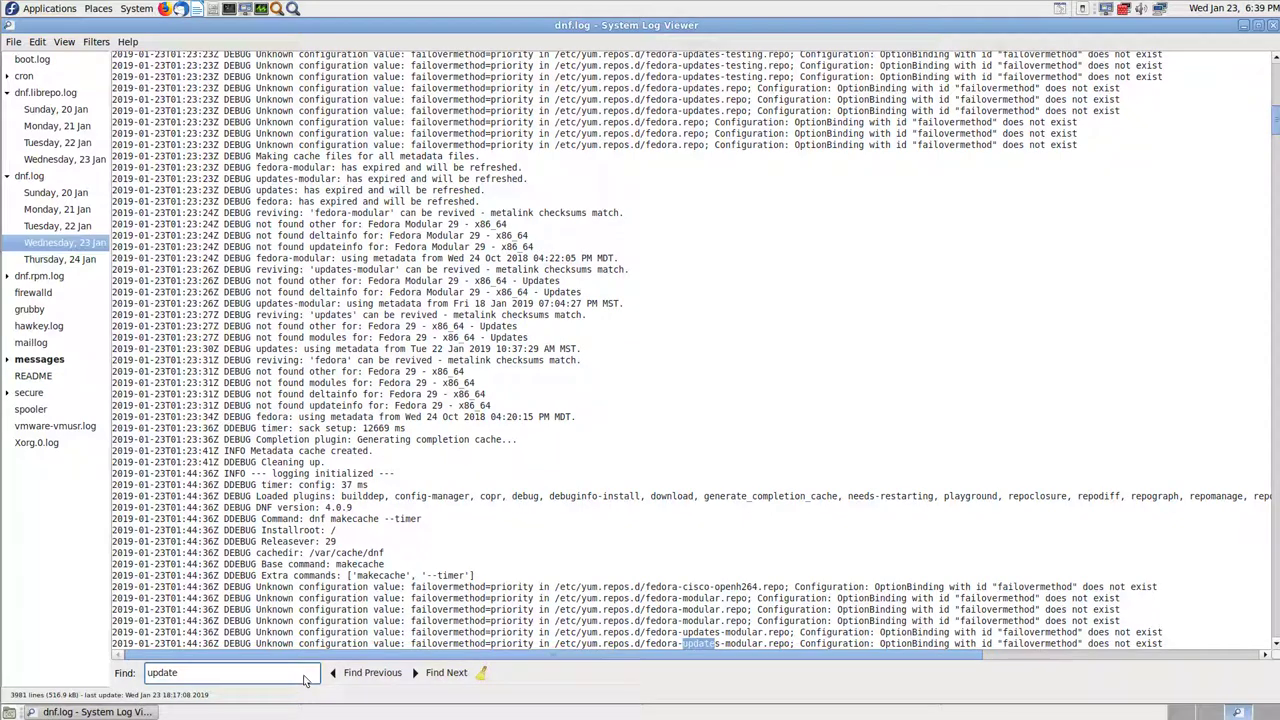
key(Return)
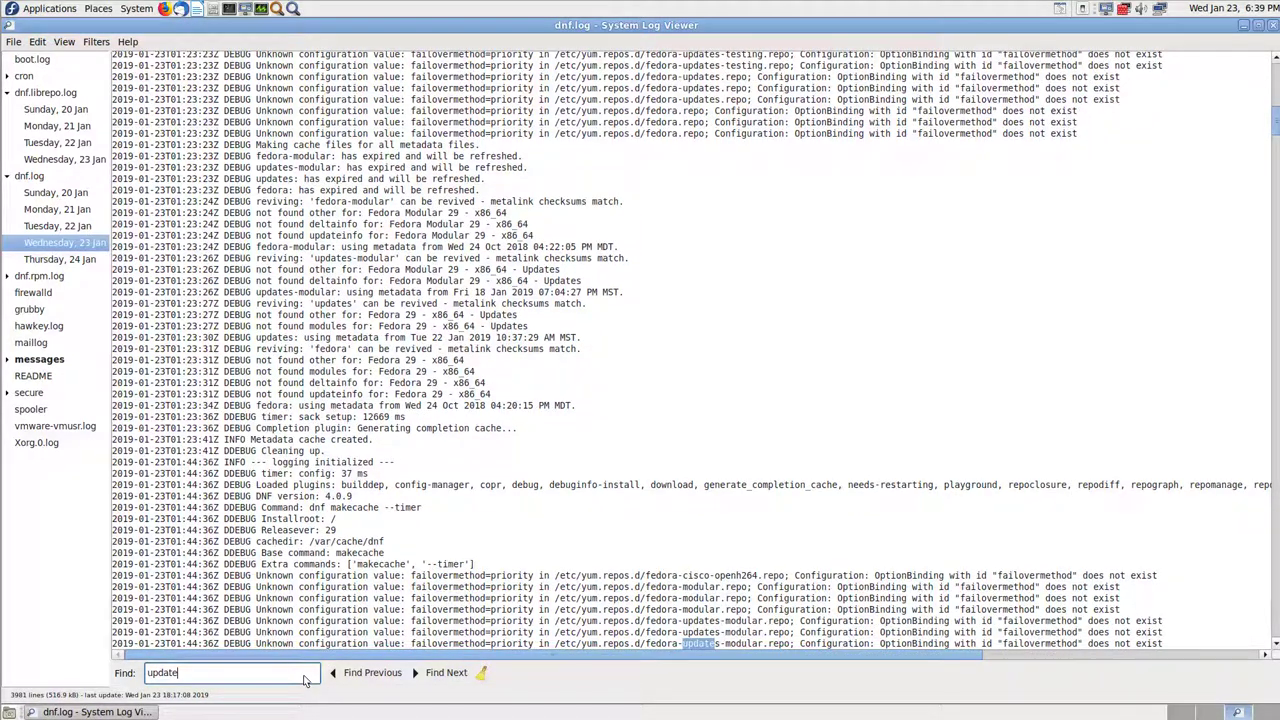
key(Return)
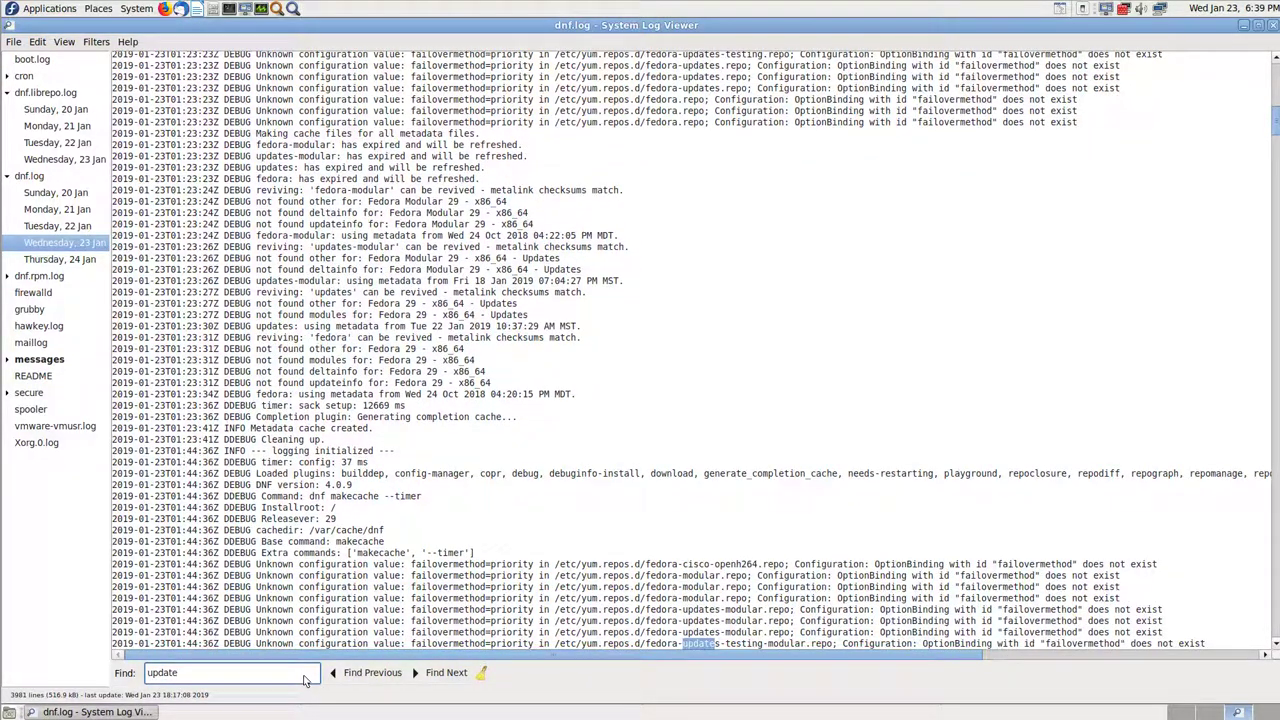
key(Return)
key(Return)
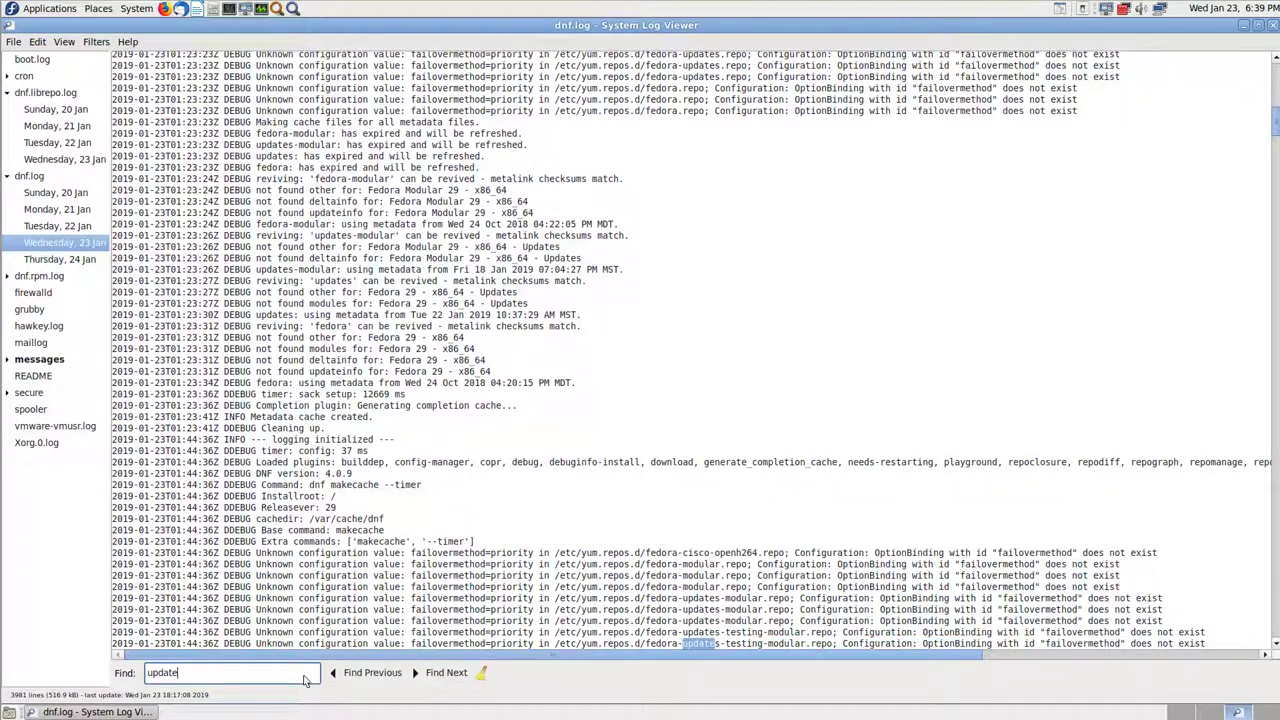
key(Return)
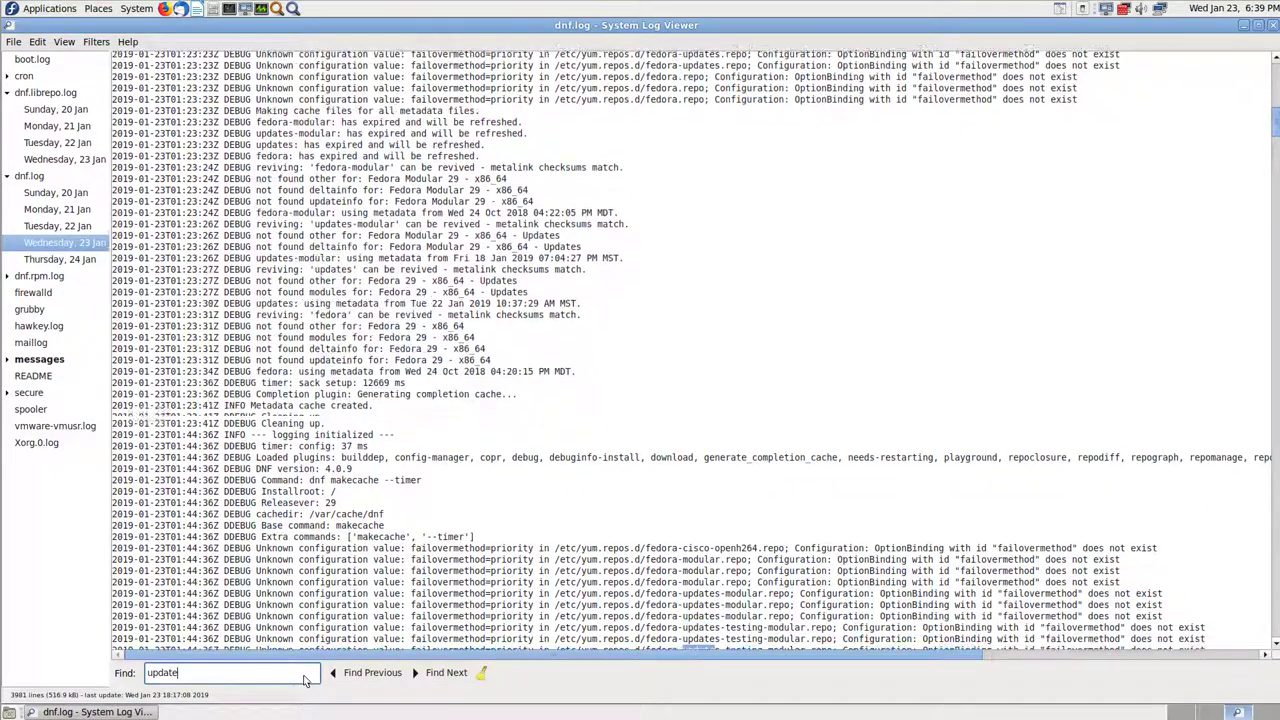
key(Return)
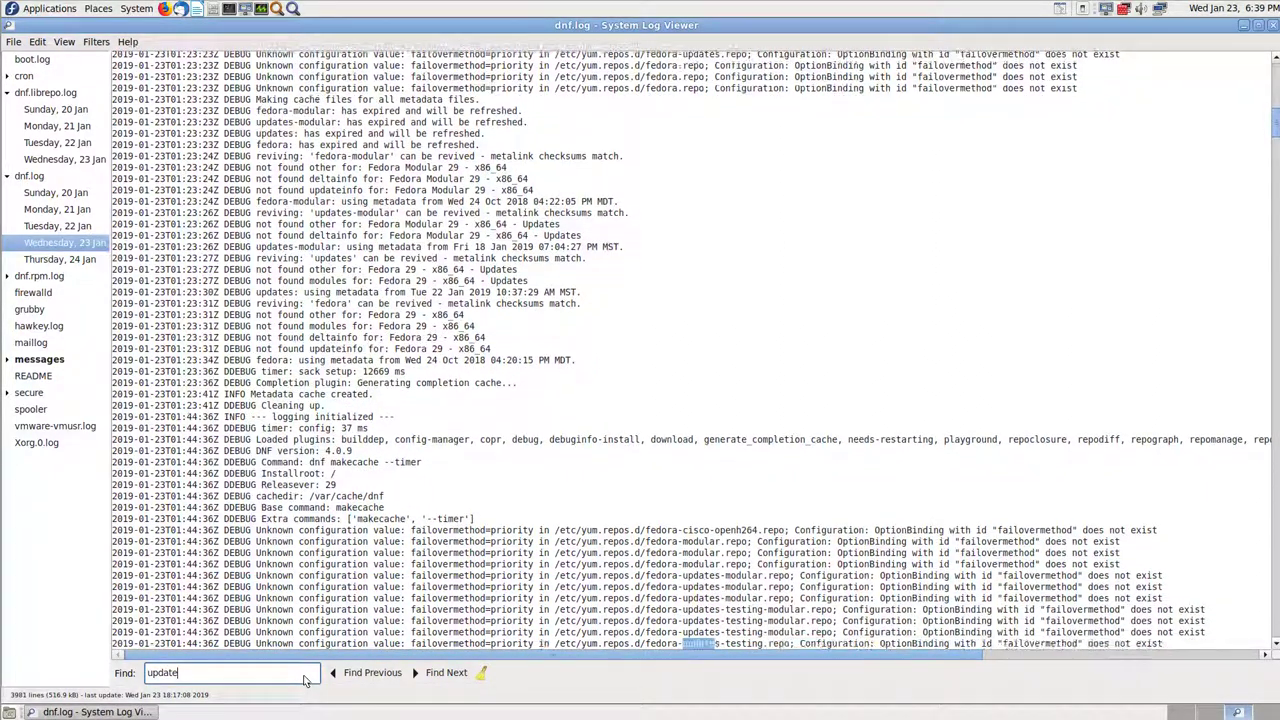
key(Return)
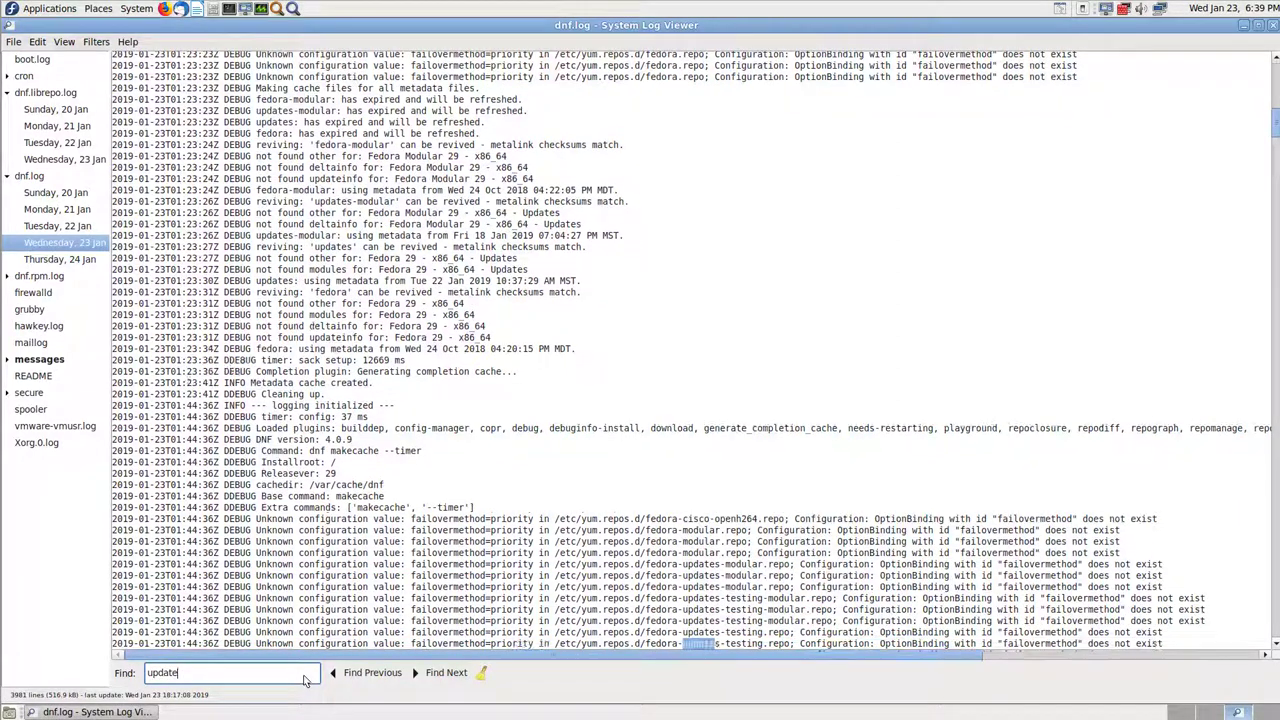
key(Return)
key(Return)
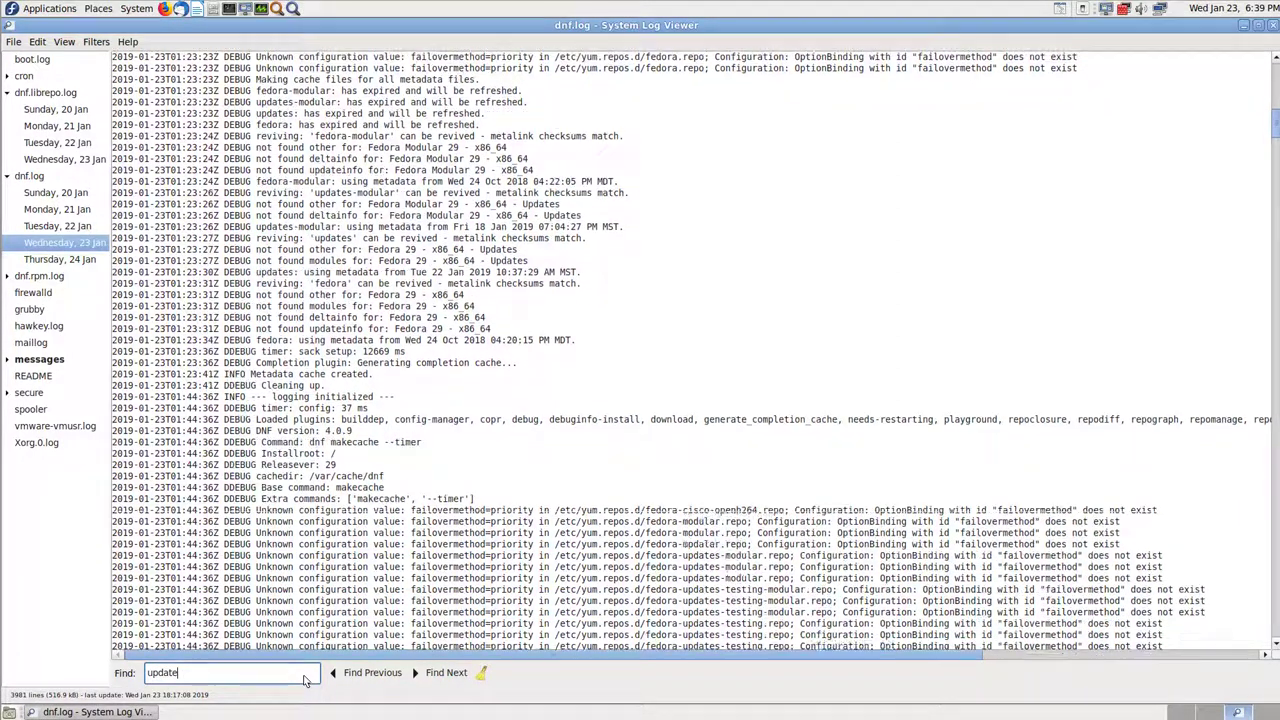
key(Return)
key(Return)
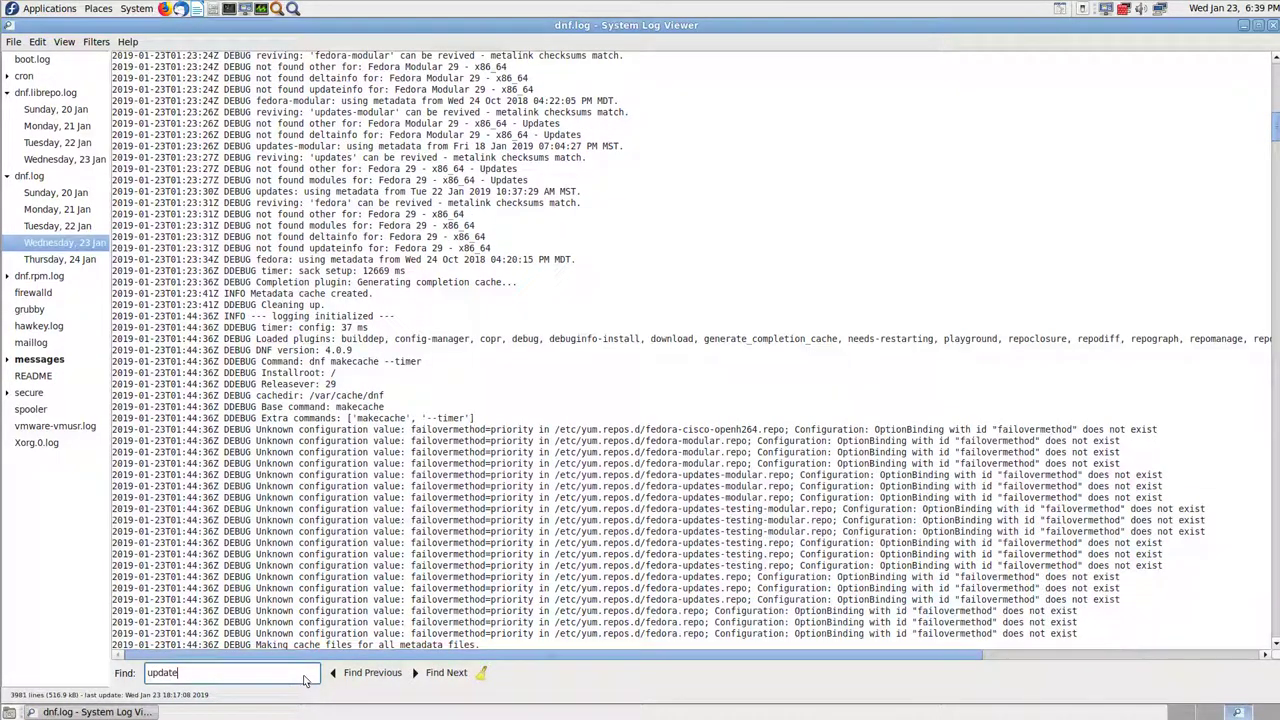
key(Return)
key(Return)
key(Return)
key(Return)
key(Return)
key(Return)
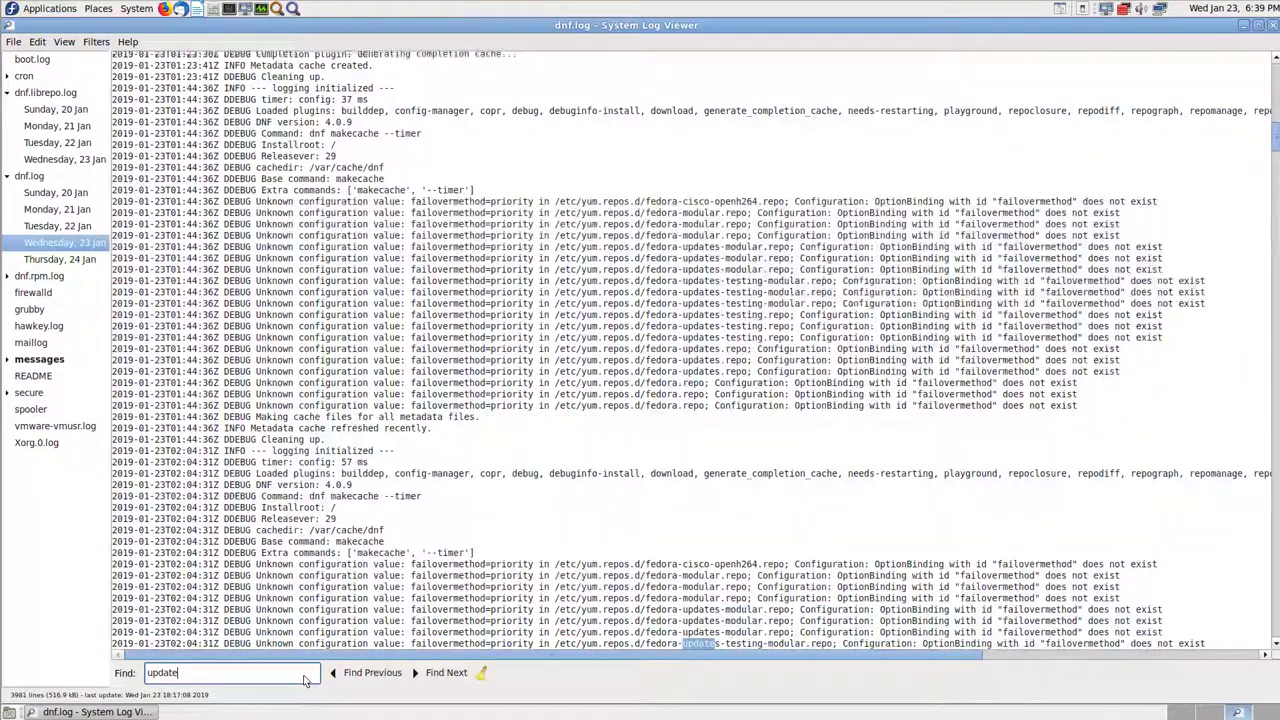
key(Return)
key(Return)
key(Return)
key(Return)
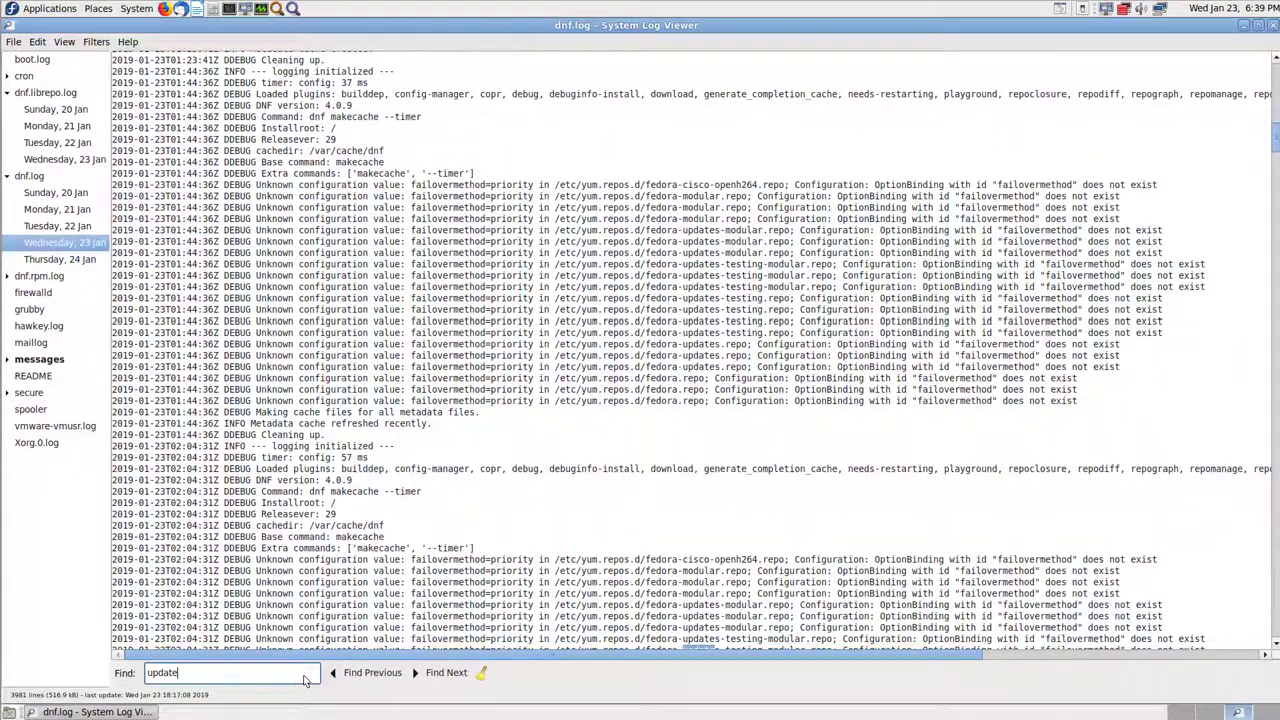
key(Return)
key(Return)
key(Return)
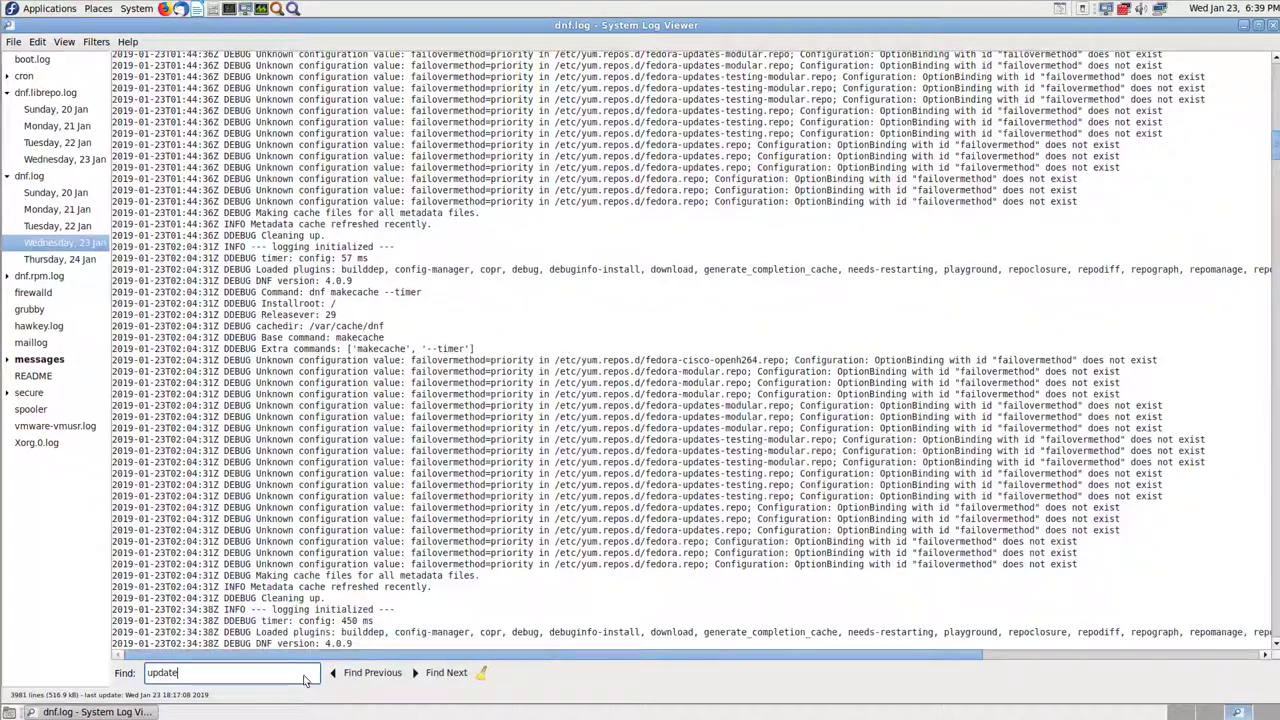
key(Return)
key(Return)
key(Return)
key(Return)
key(Return)
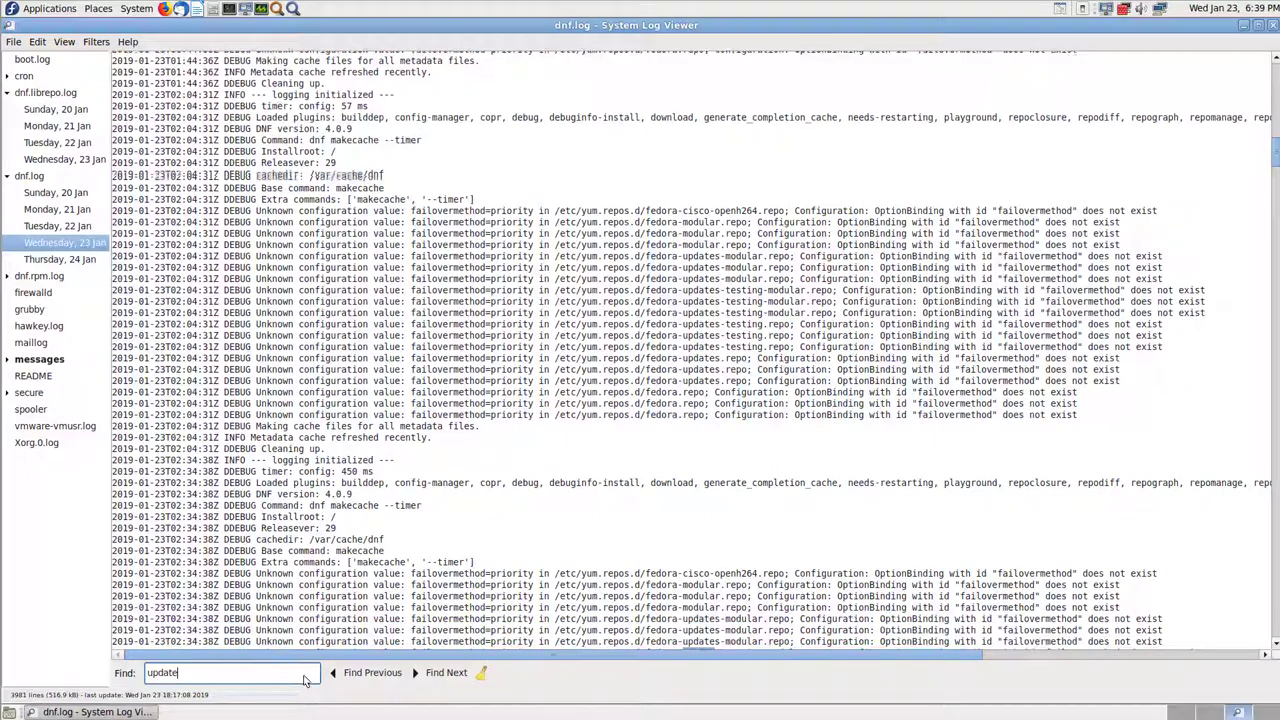
key(Return)
key(Return)
key(Return)
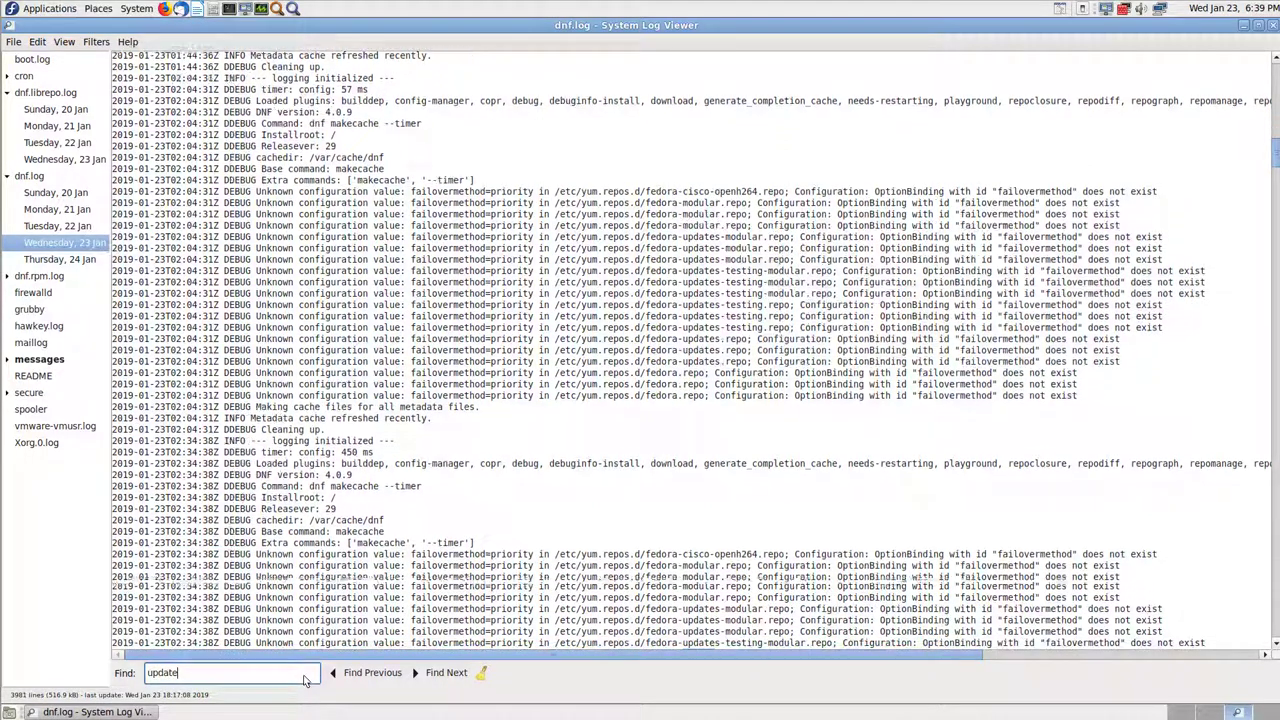
key(Return)
key(Return)
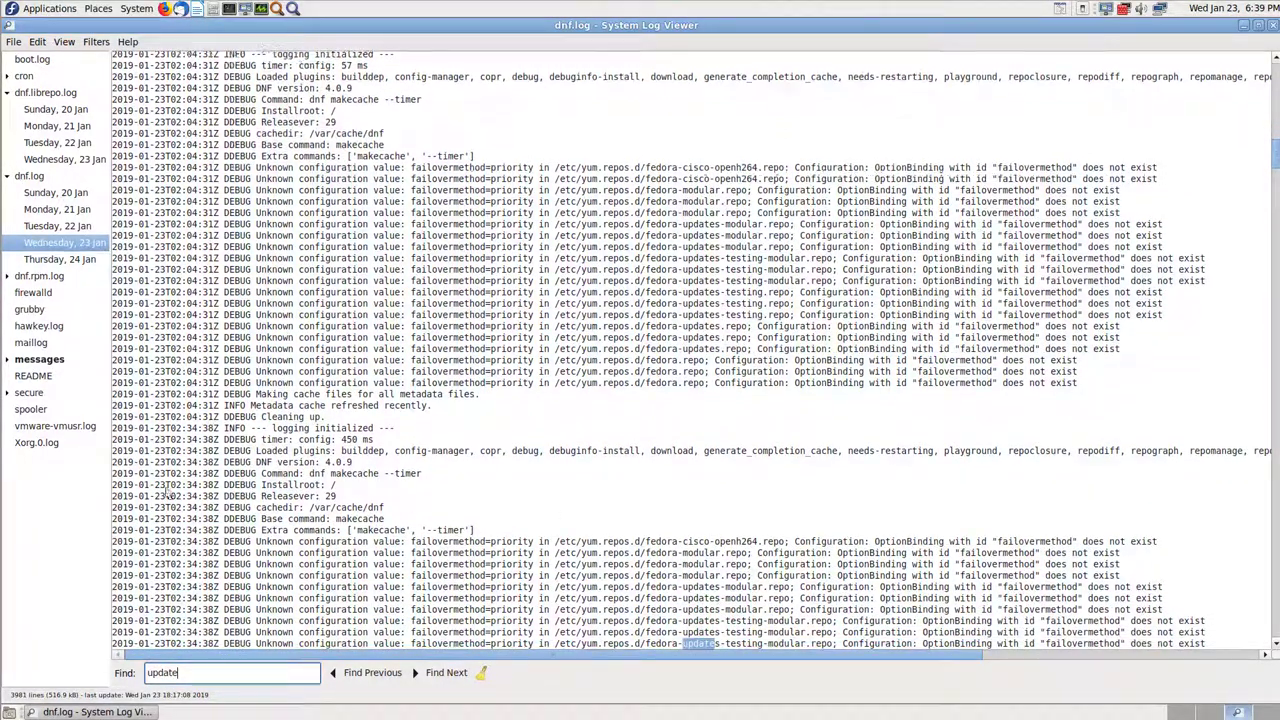
key(Return)
key(Return)
key(Return)
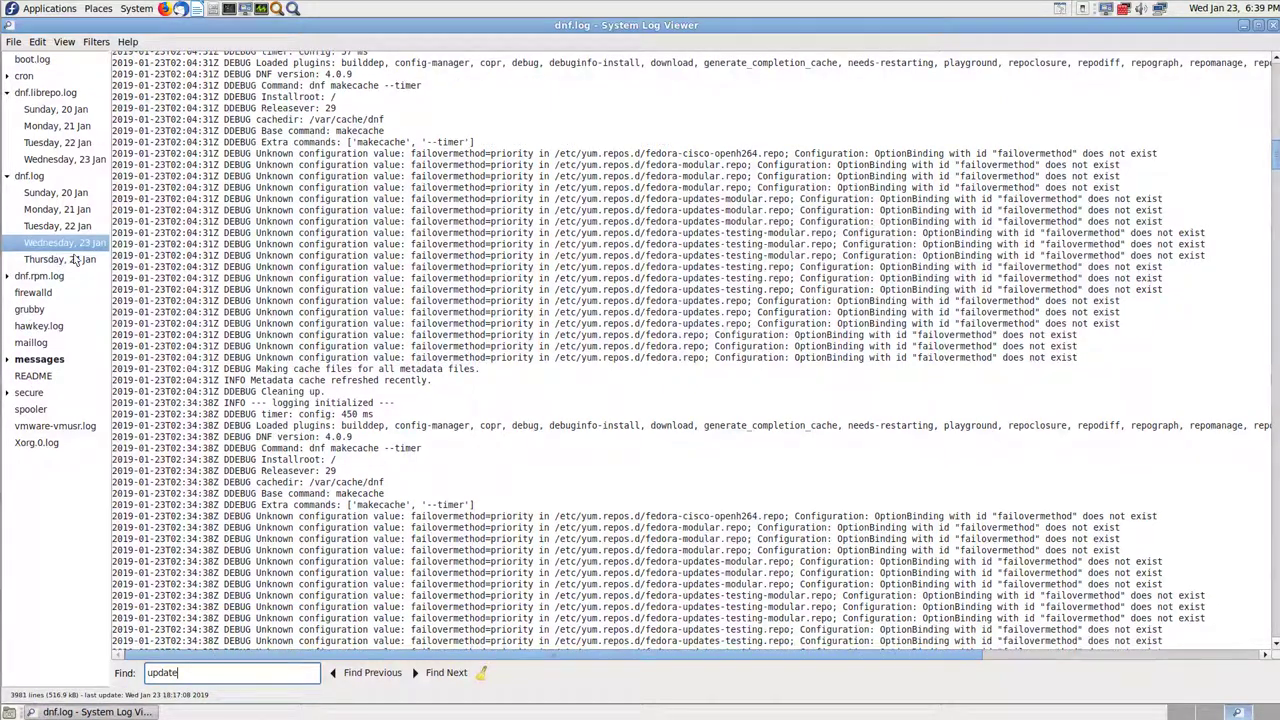
Show dnf.log's Thursday 24 Jan entries and cycle through 'update' matches until the search wraps
click(76, 261)
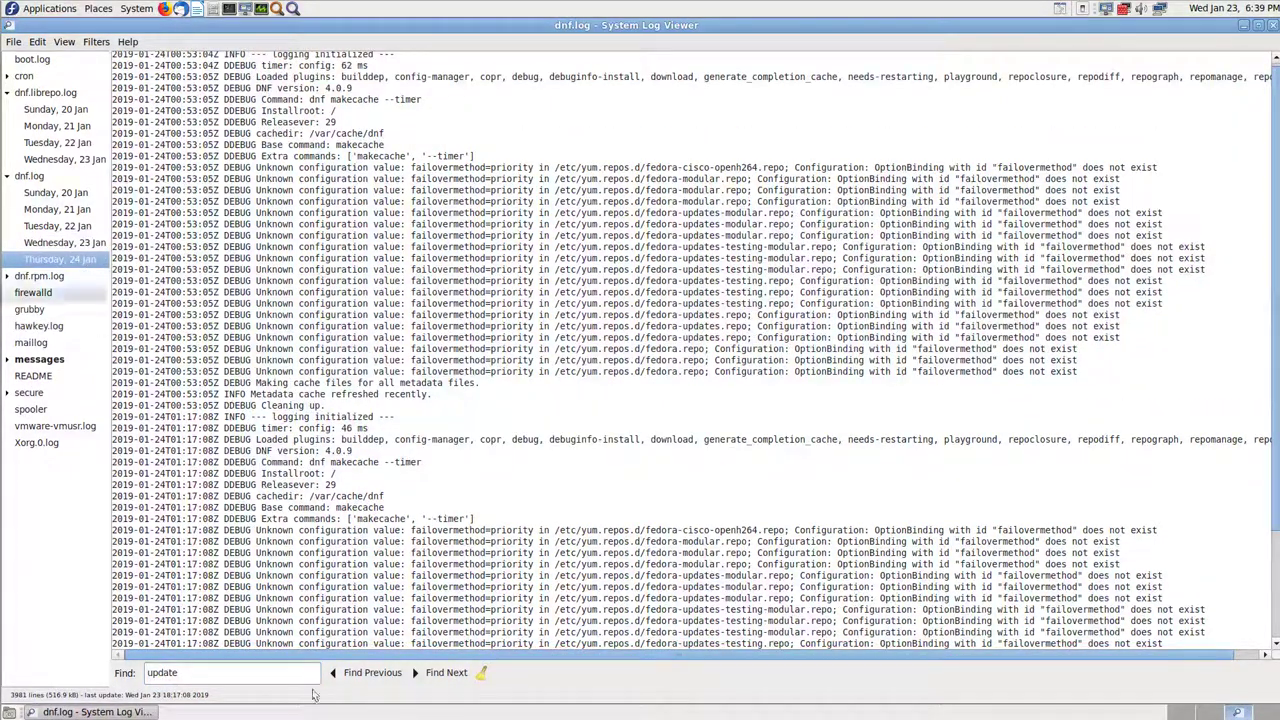
click(278, 678)
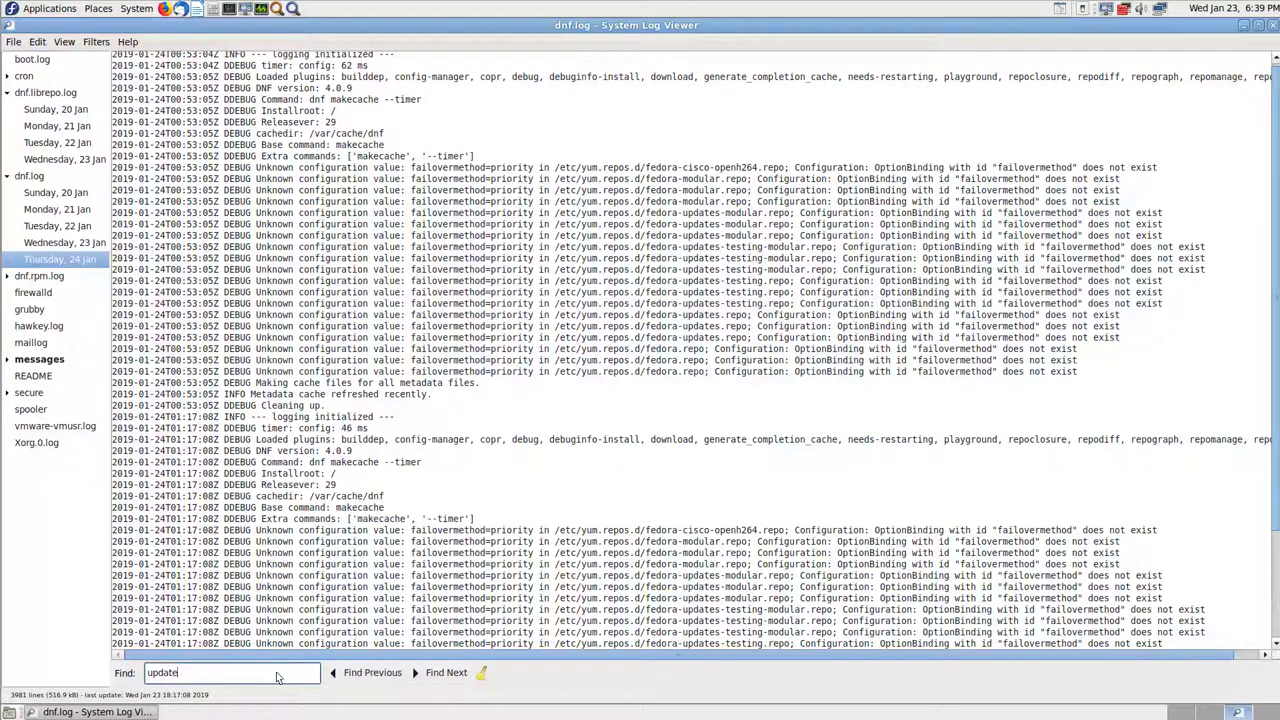
key(Return)
key(Return)
key(Return)
key(Return)
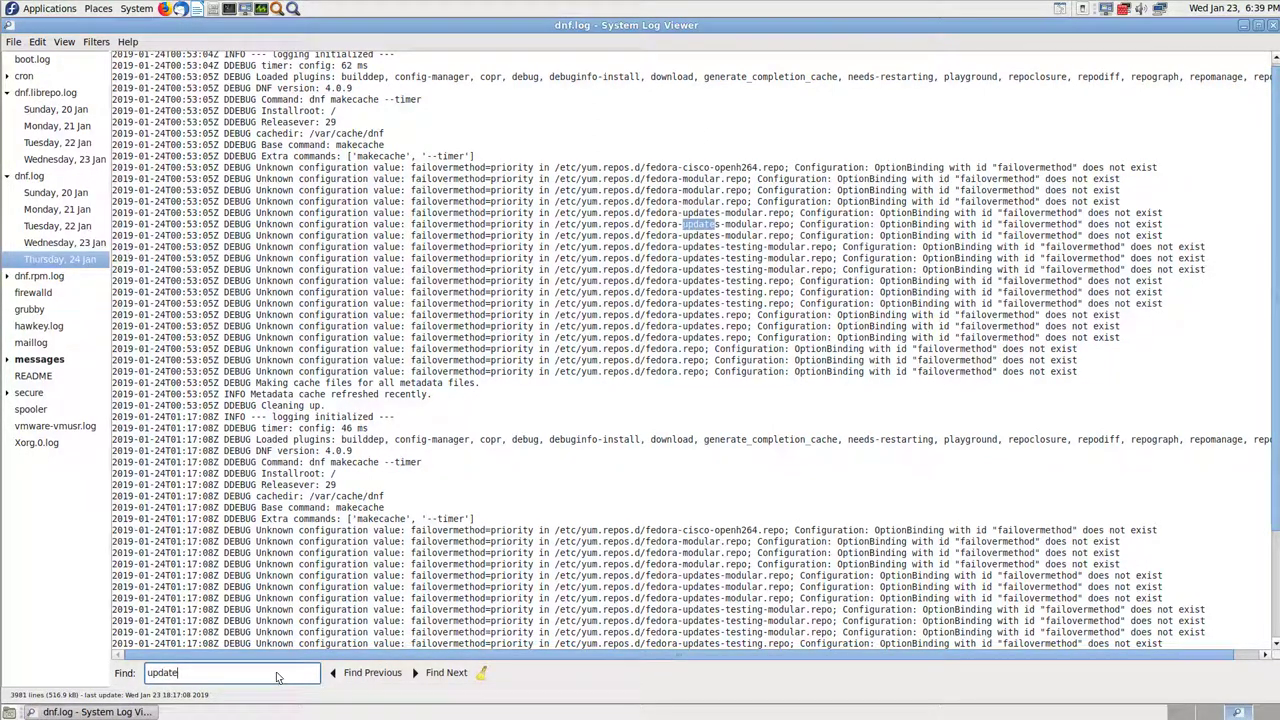
key(Return)
key(Return)
key(Return)
key(Return)
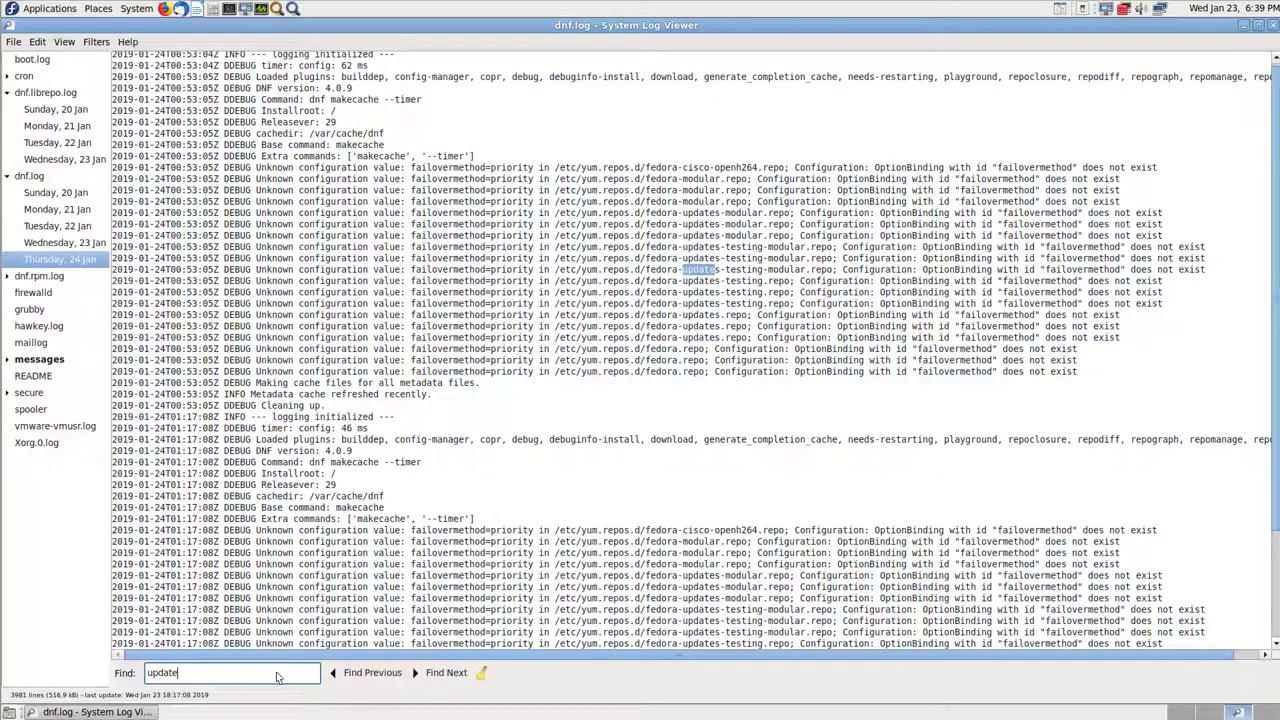
key(Return)
key(Return)
key(Return)
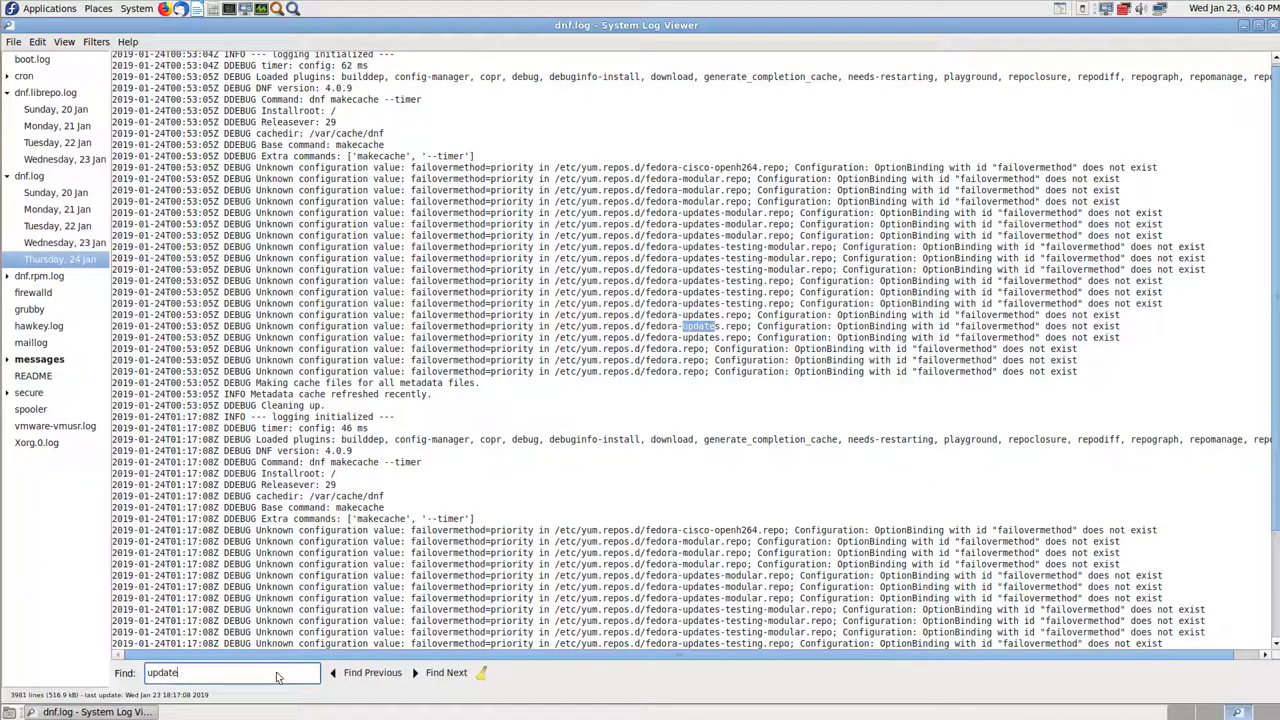
key(Return)
key(Return)
key(Return)
key(Return)
key(Return)
key(Return)
key(Return)
key(Return)
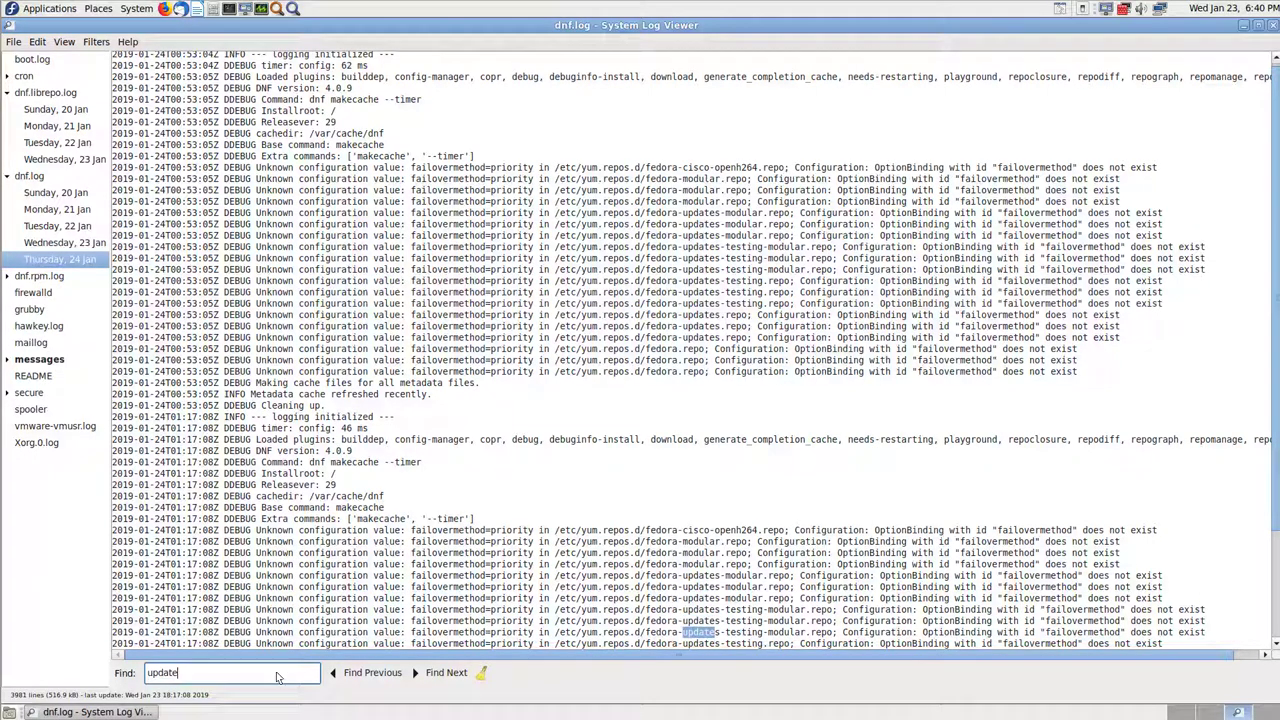
key(Return)
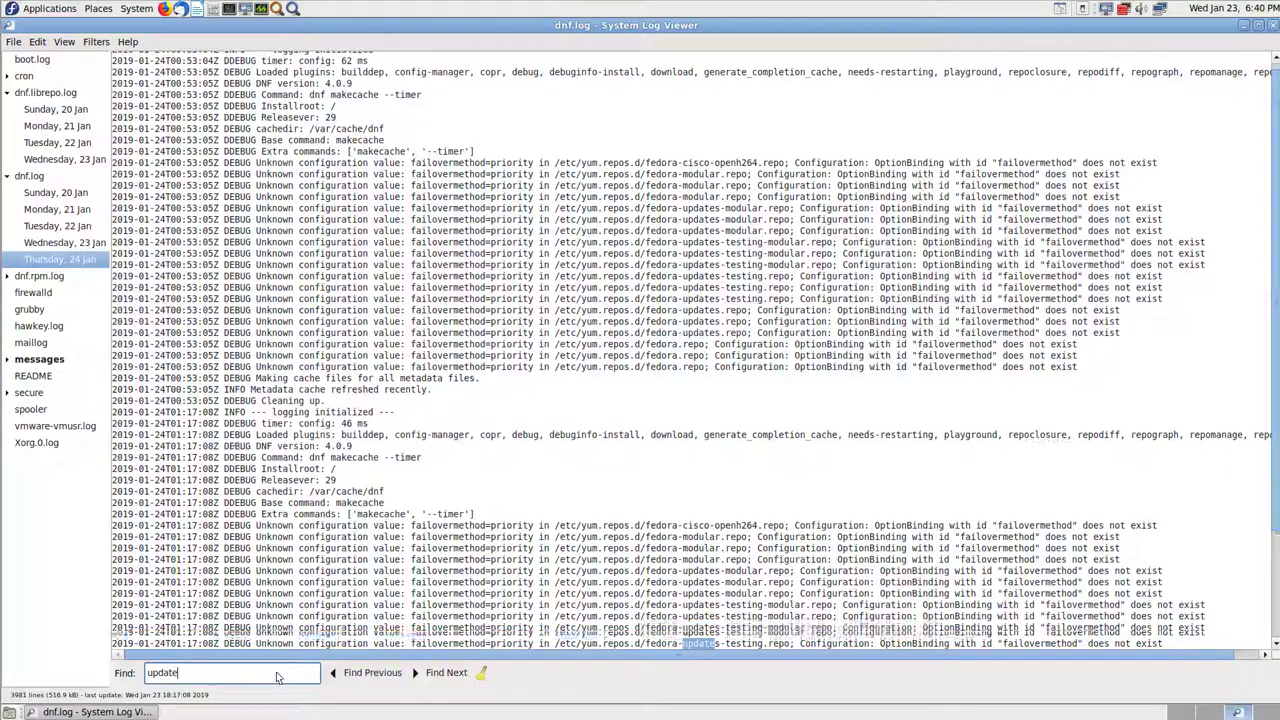
key(Return)
key(Return)
key(Return)
key(Return)
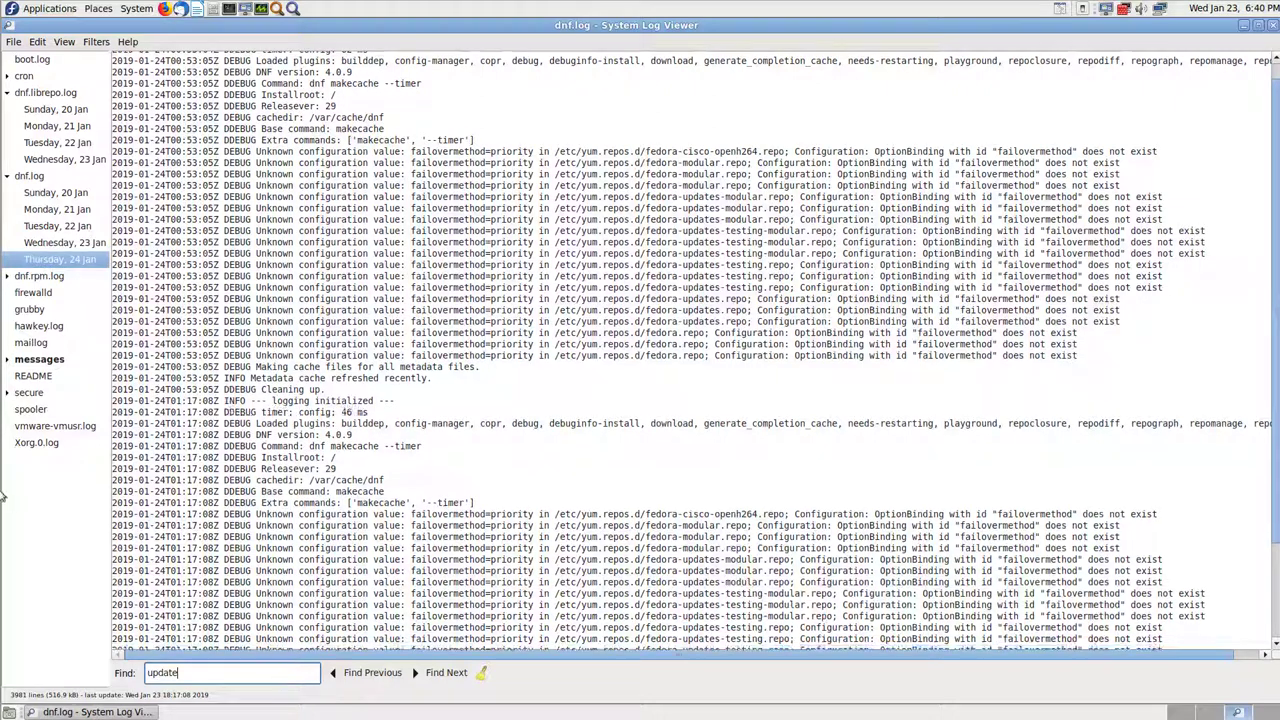
key(Return)
key(Return)
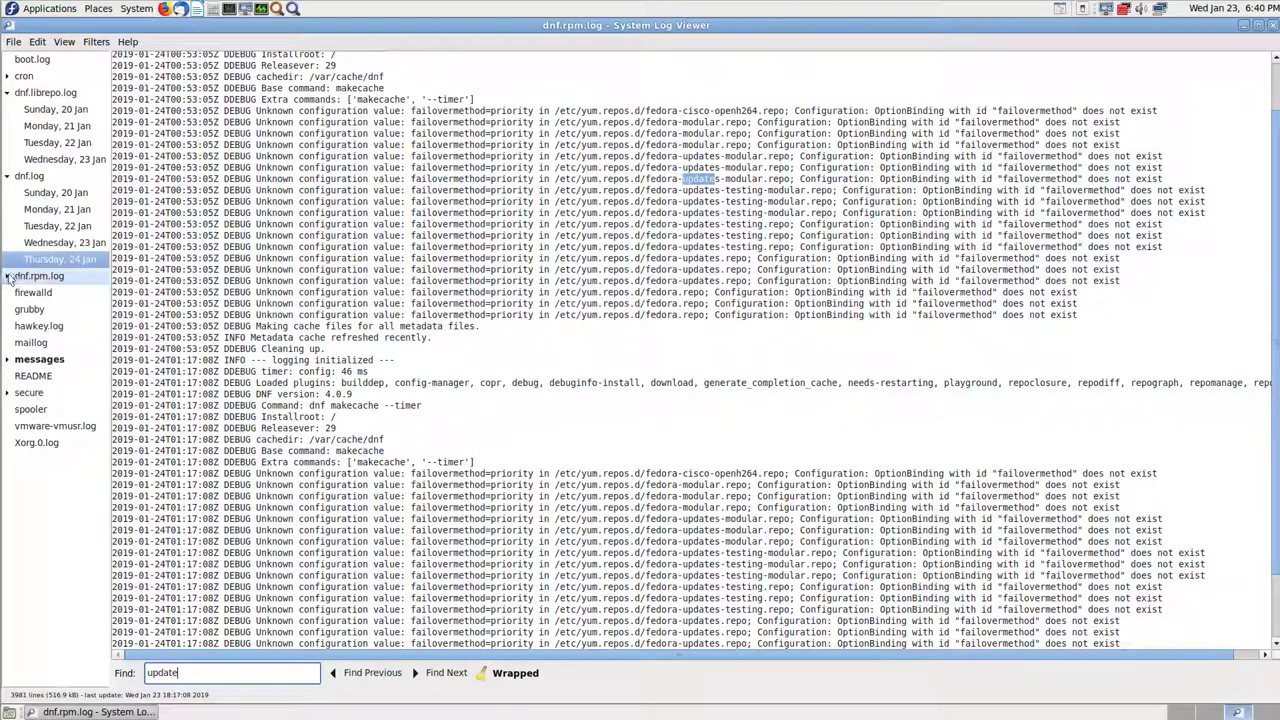
Expand dnf.rpm.log to view its 23 and 24 Jan entries, then select the firewalld log (0 lines)
click(20, 278)
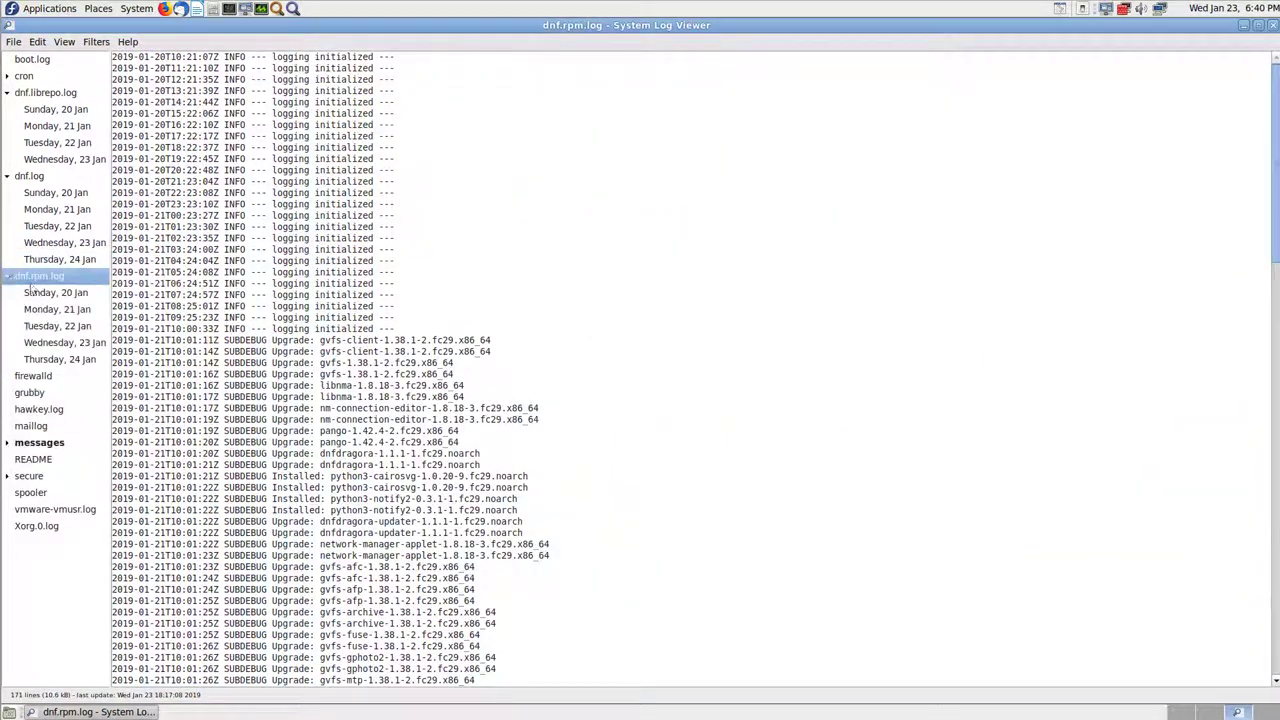
click(7, 277)
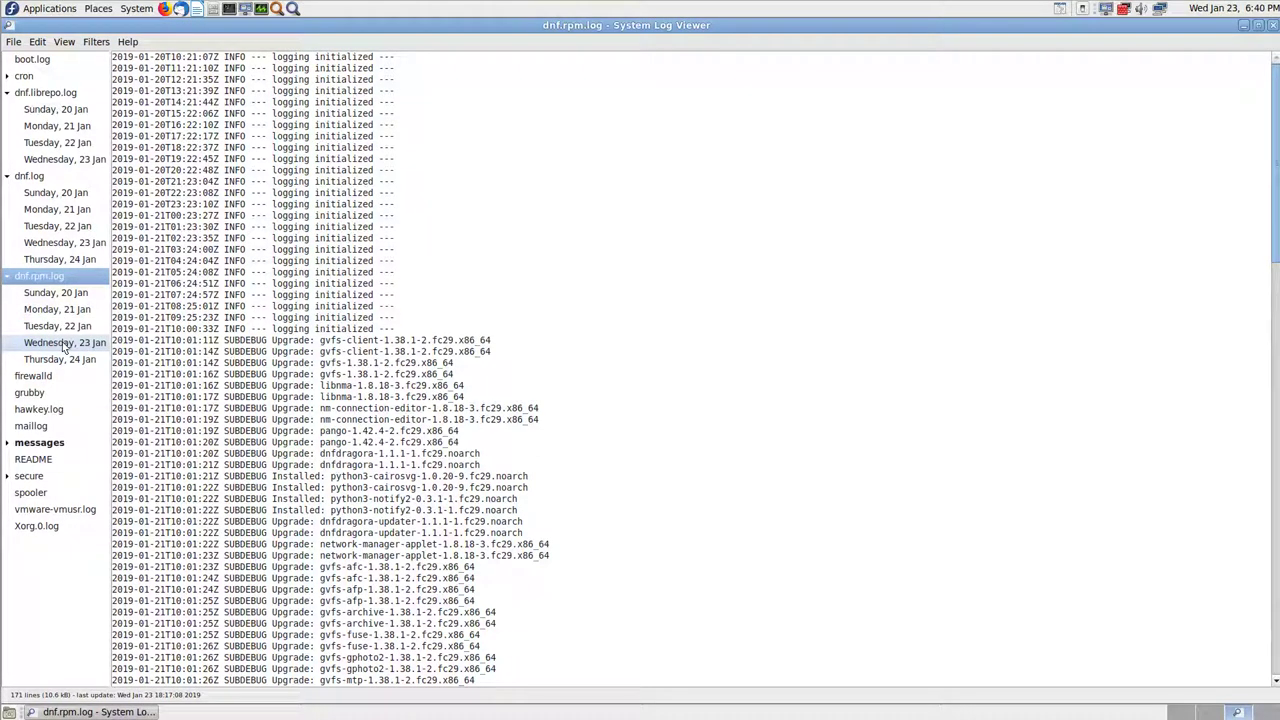
click(63, 343)
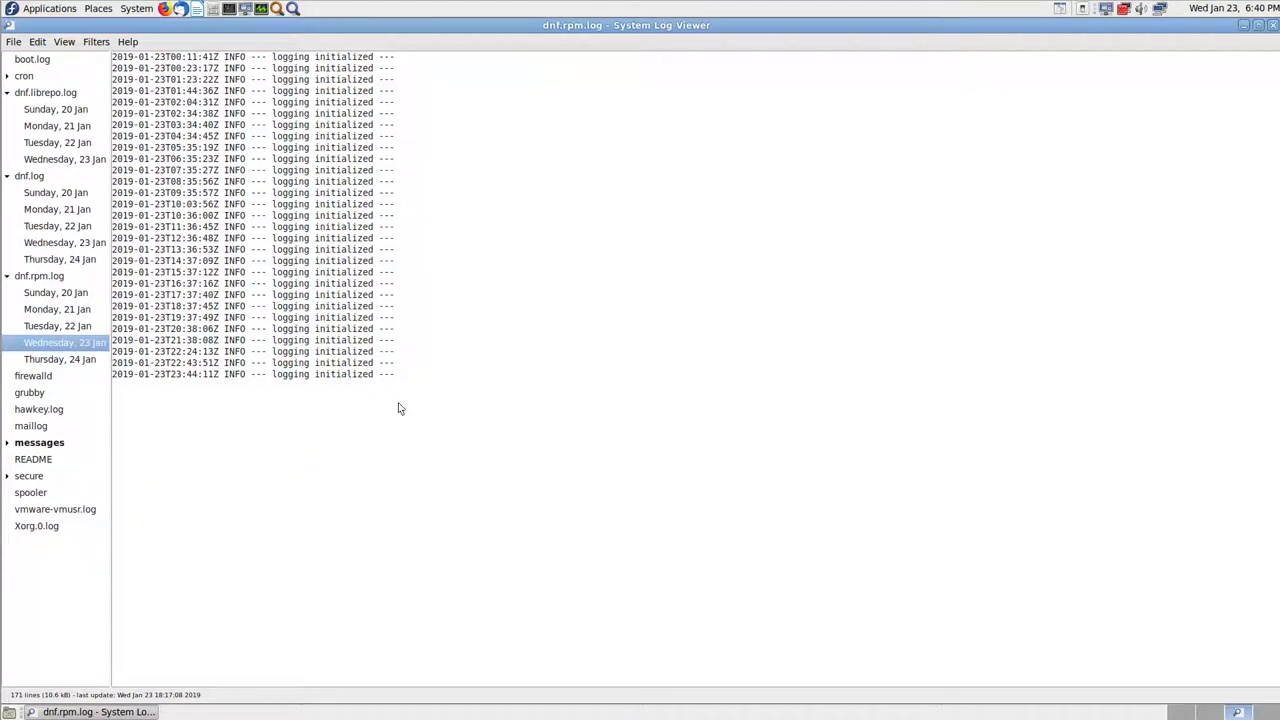
click(78, 360)
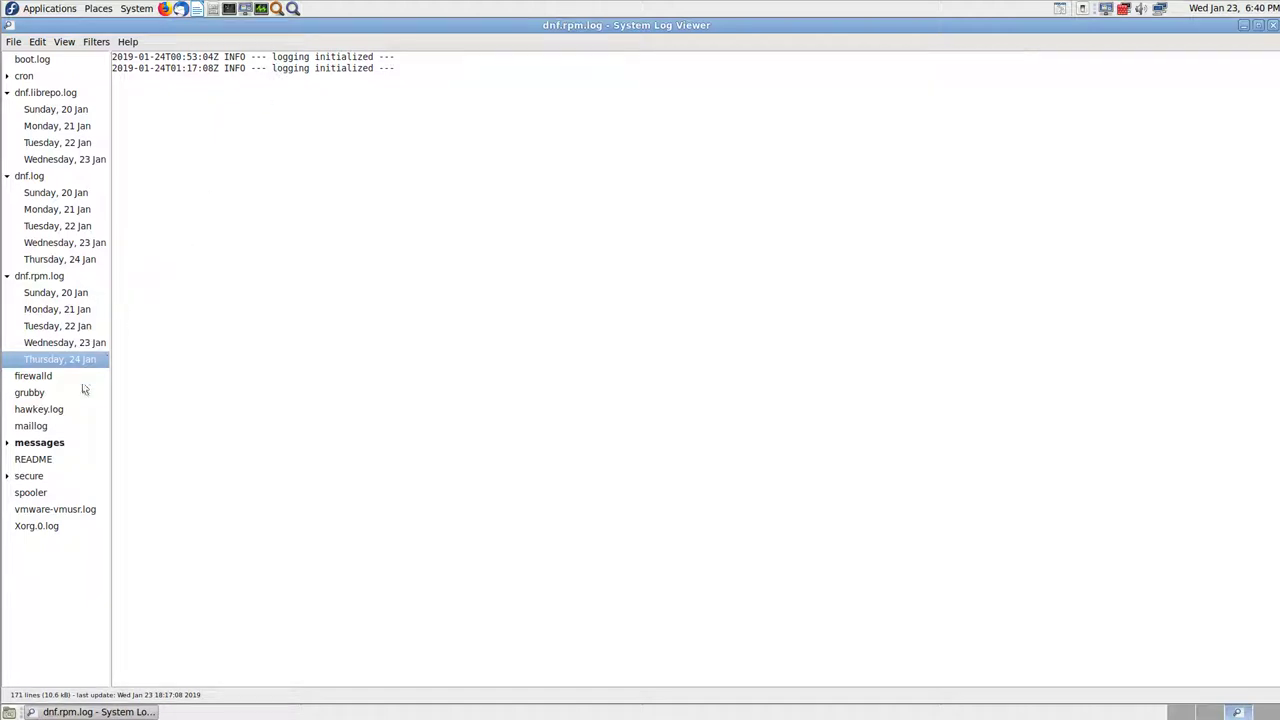
click(46, 378)
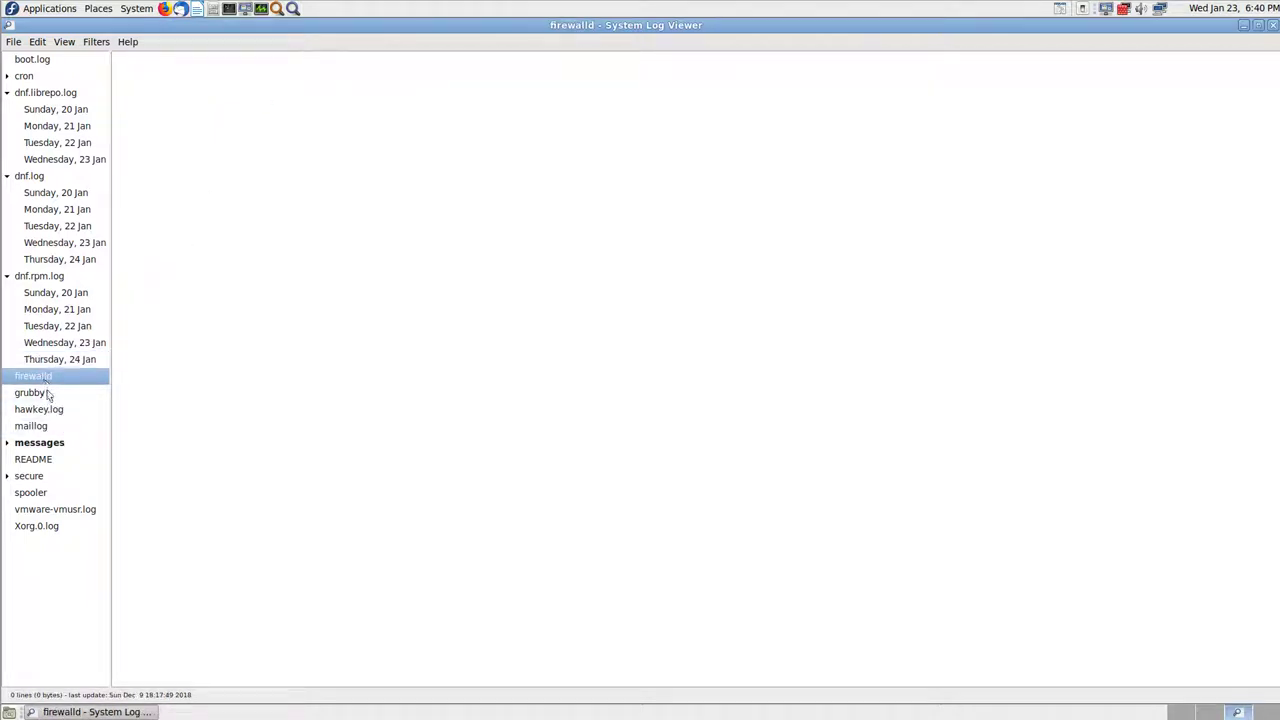
Look over the grubby log's boot menu entries, then open hawkey.log's libdnf DEBUG entries
click(48, 395)
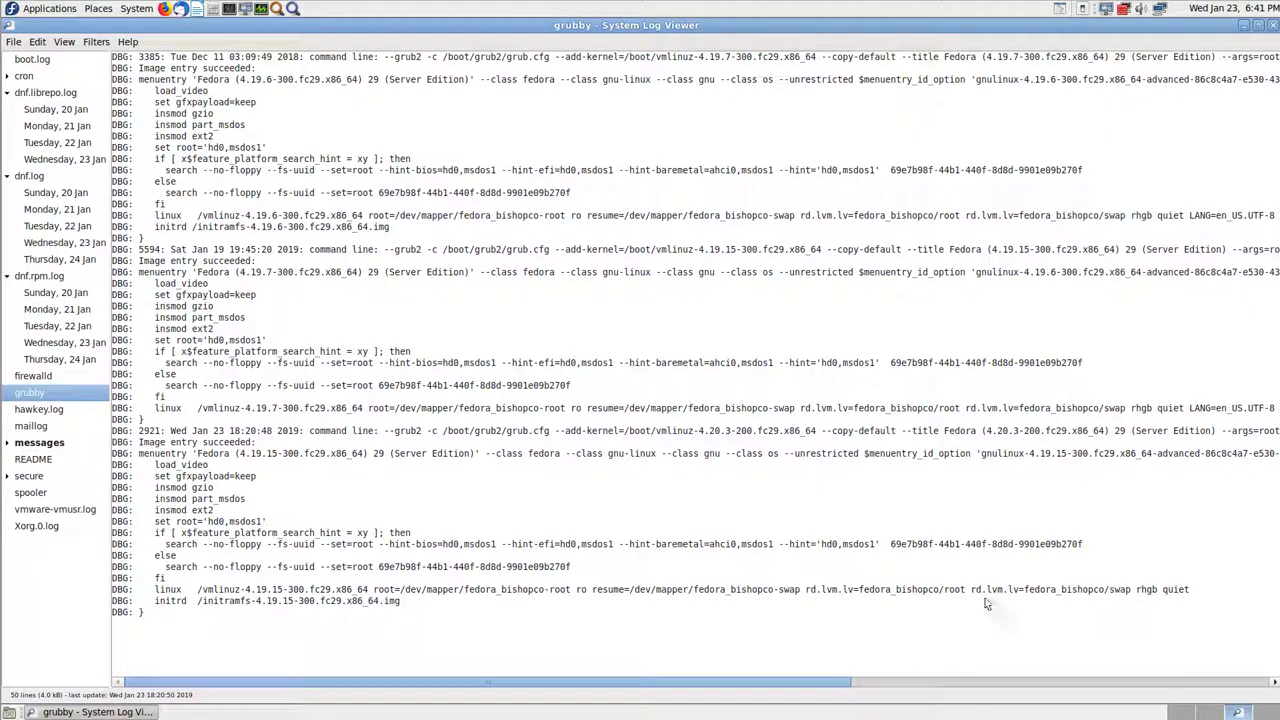
click(43, 410)
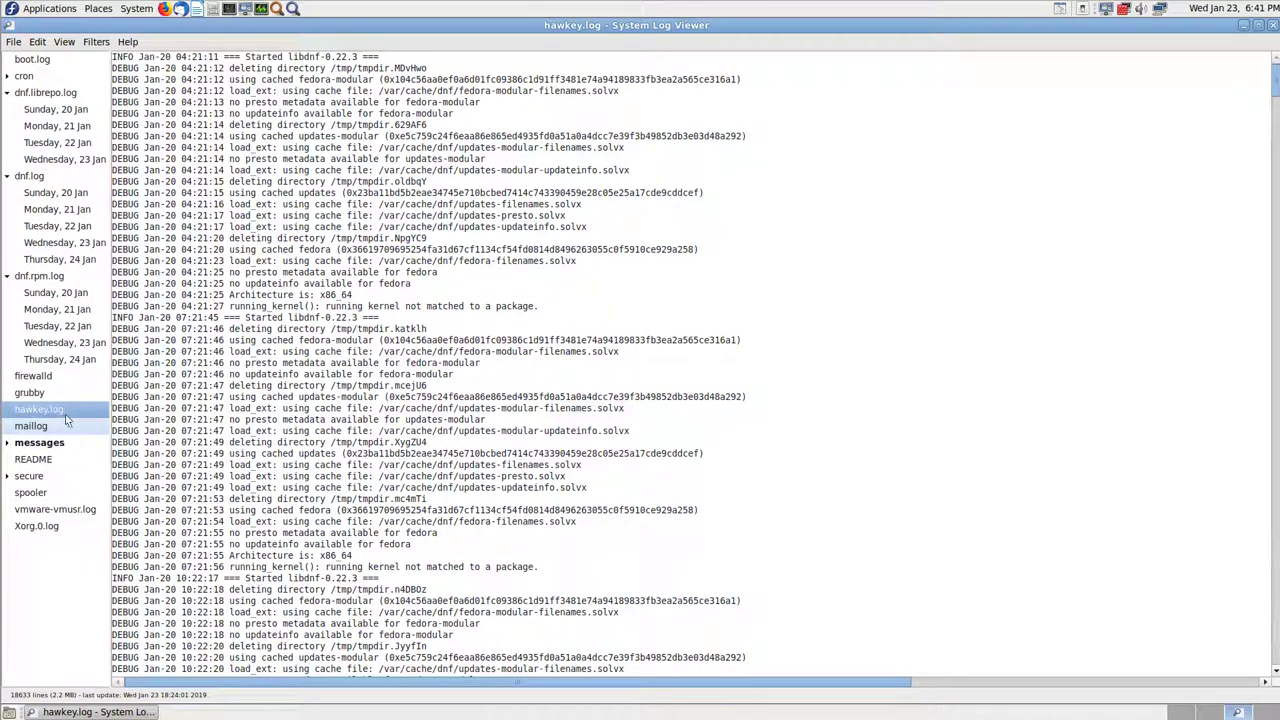
Check the empty maillog, revisit hawkey.log, then read the README about the systemd journal
click(68, 427)
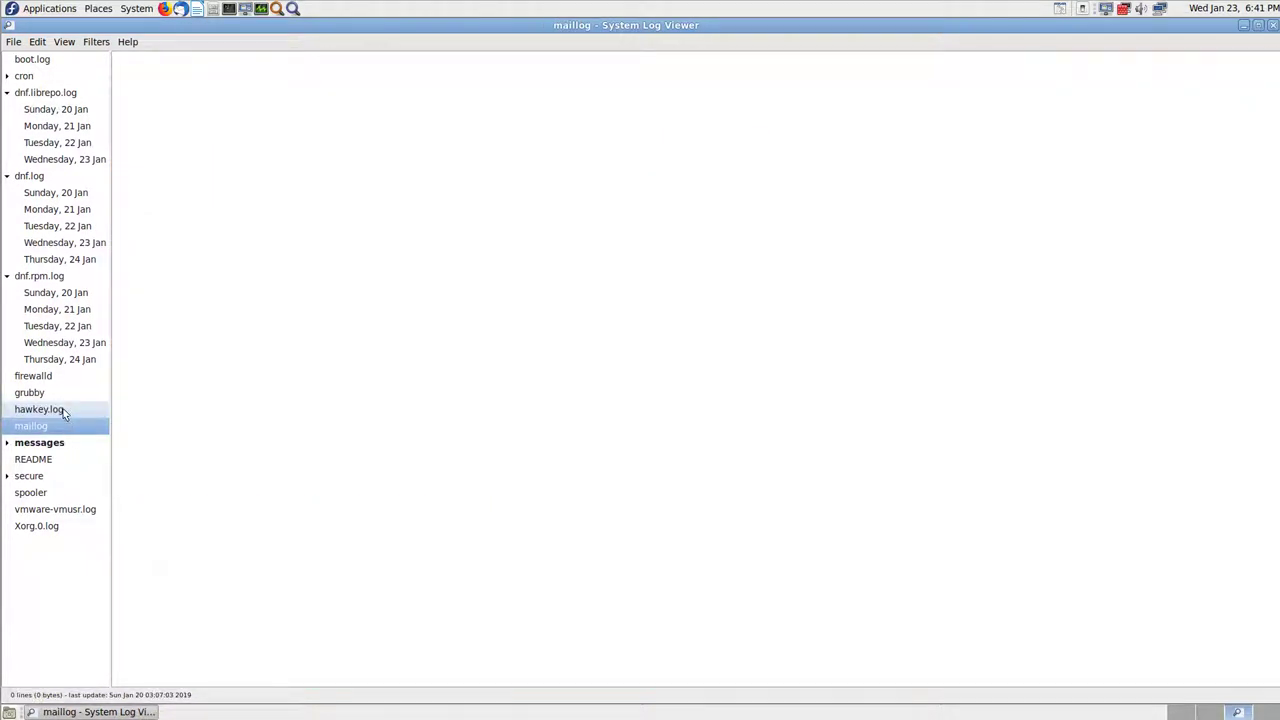
click(63, 412)
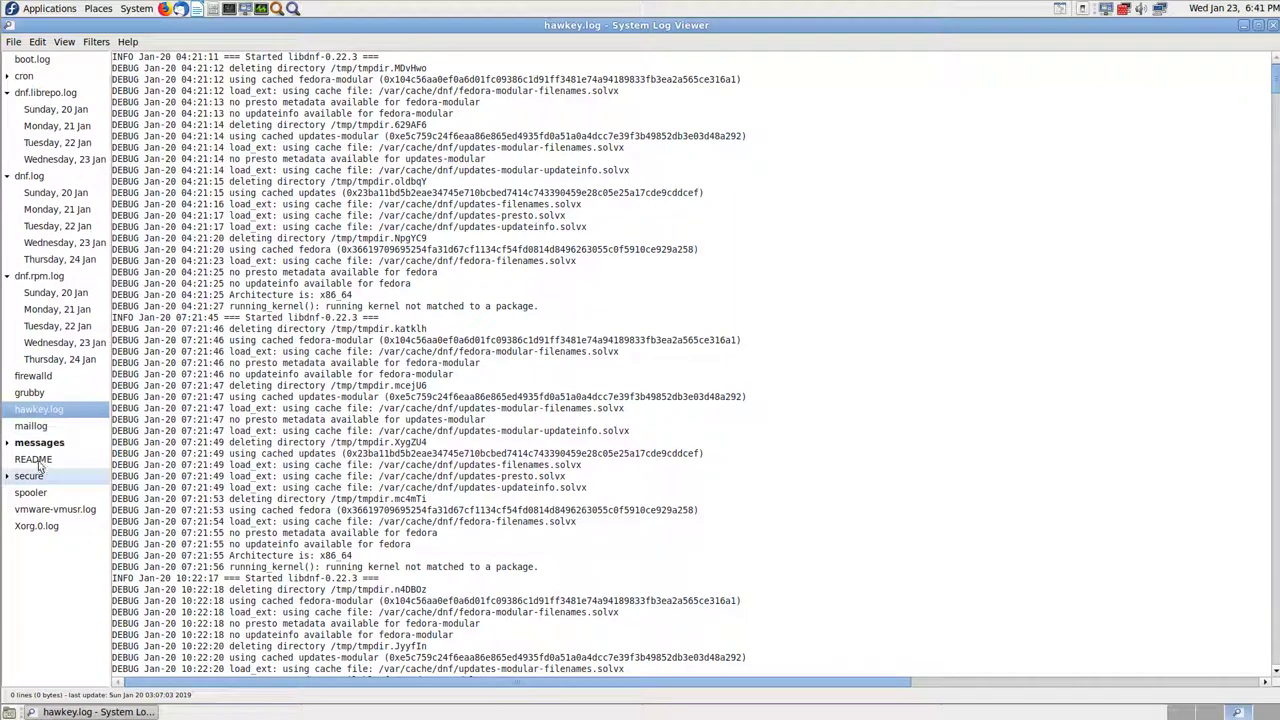
click(33, 460)
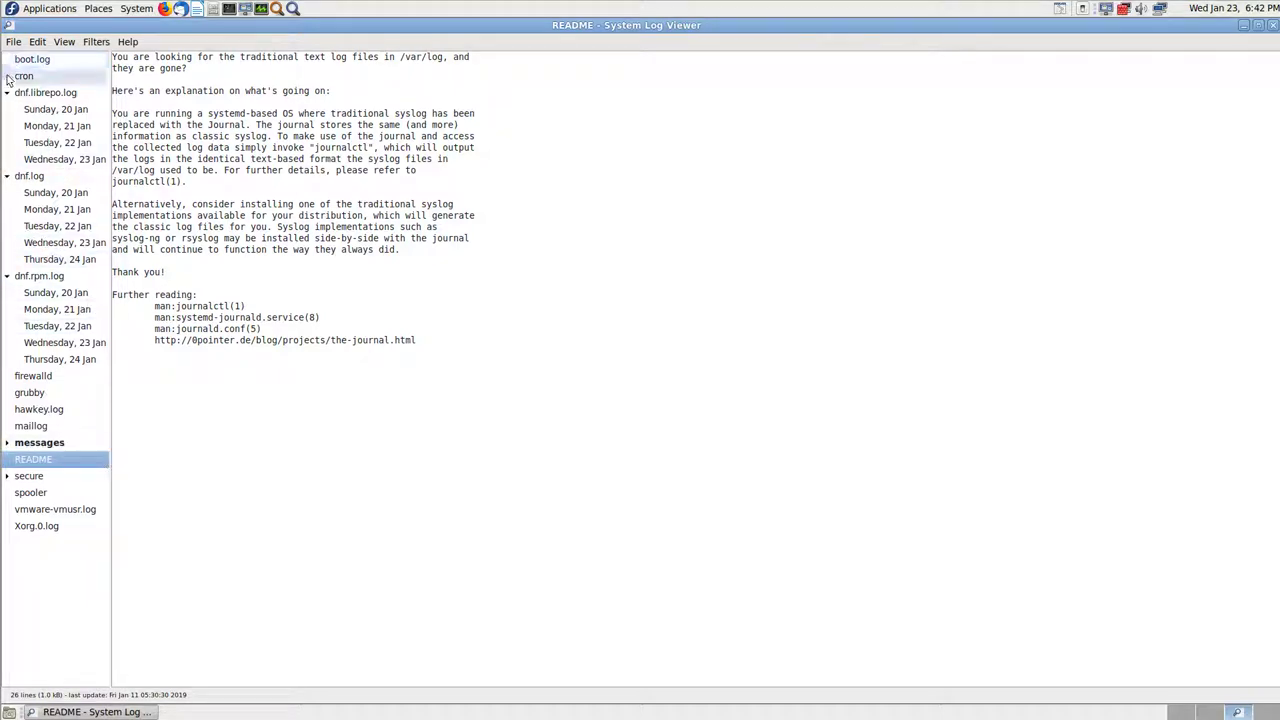
Browse the cron log's entries for Wednesday, 23 Jan, then switch back to boot.log
click(36, 80)
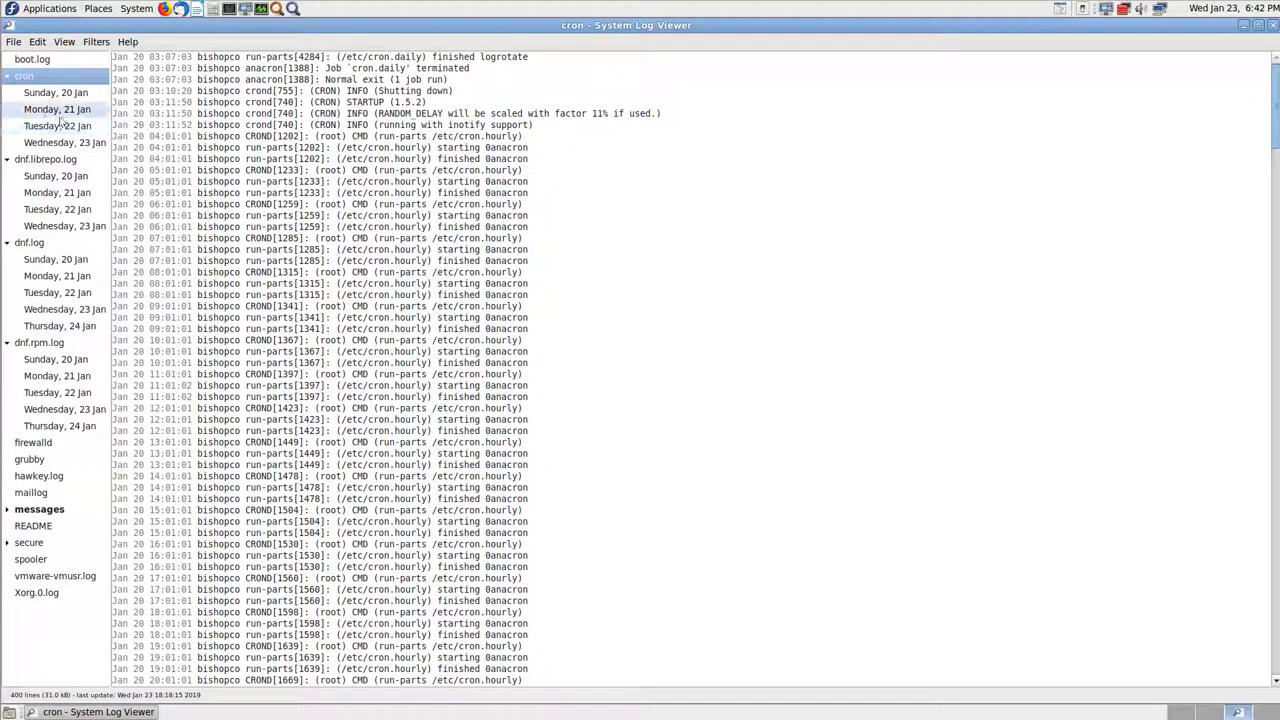
click(69, 142)
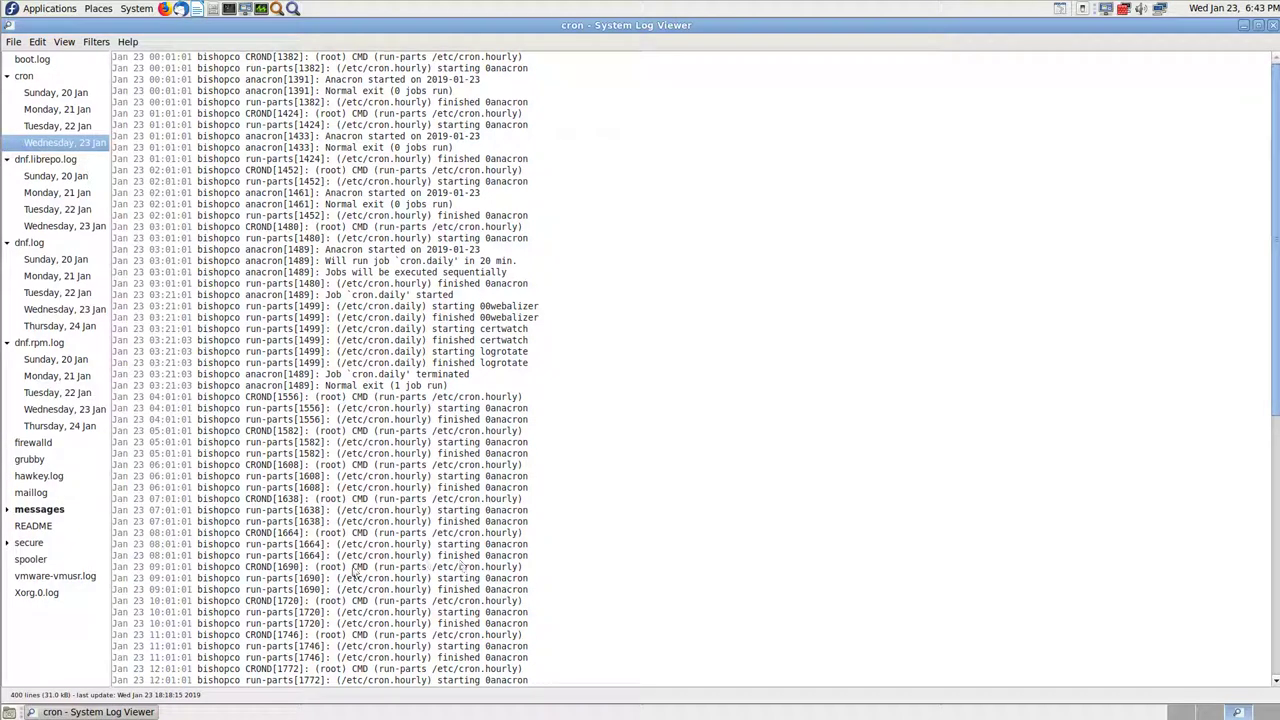
scroll(355, 572, down, 13)
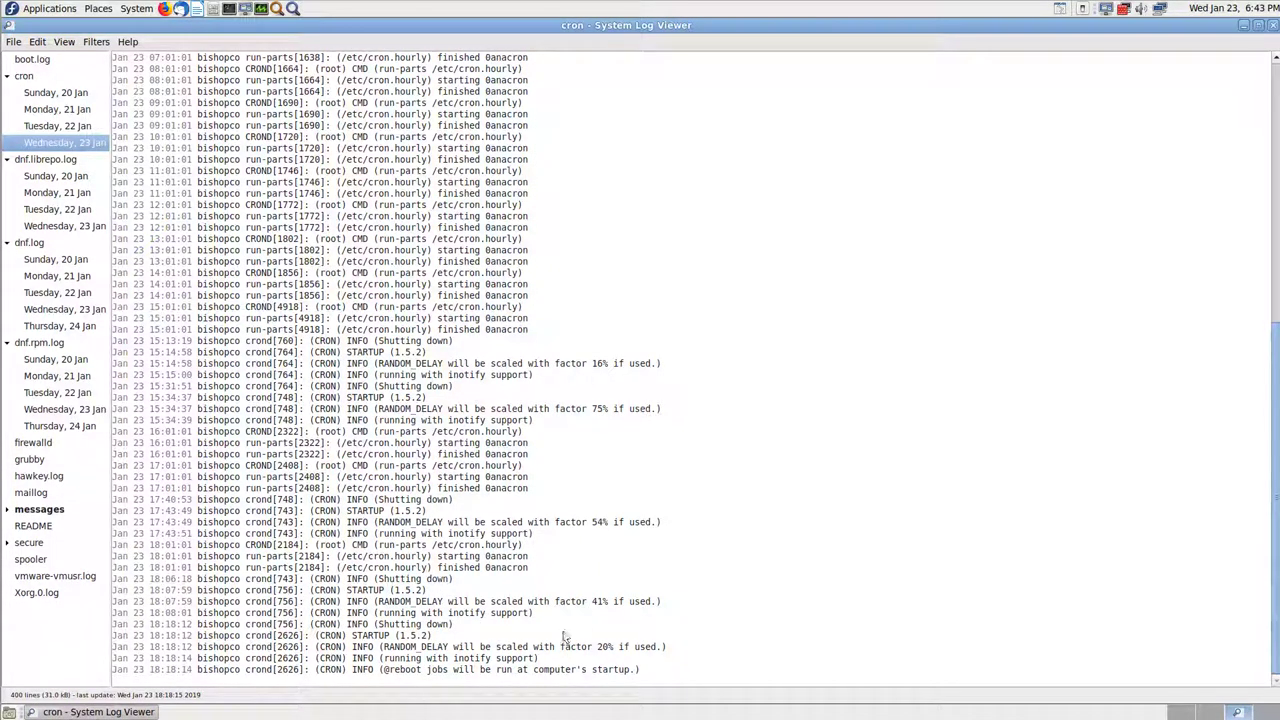
click(33, 62)
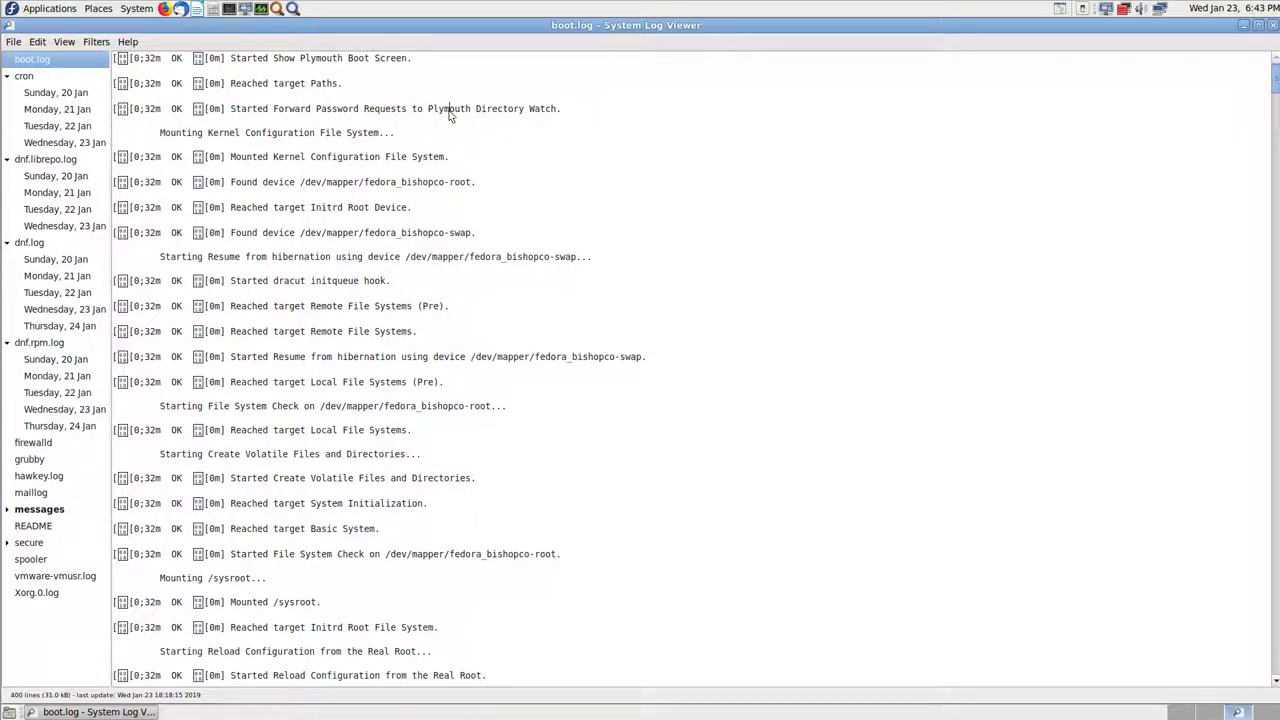
Search boot.log for 'error', 'fail' and 'warn', find no matches, and quit the viewer
key(ctrl+f)
text(e)
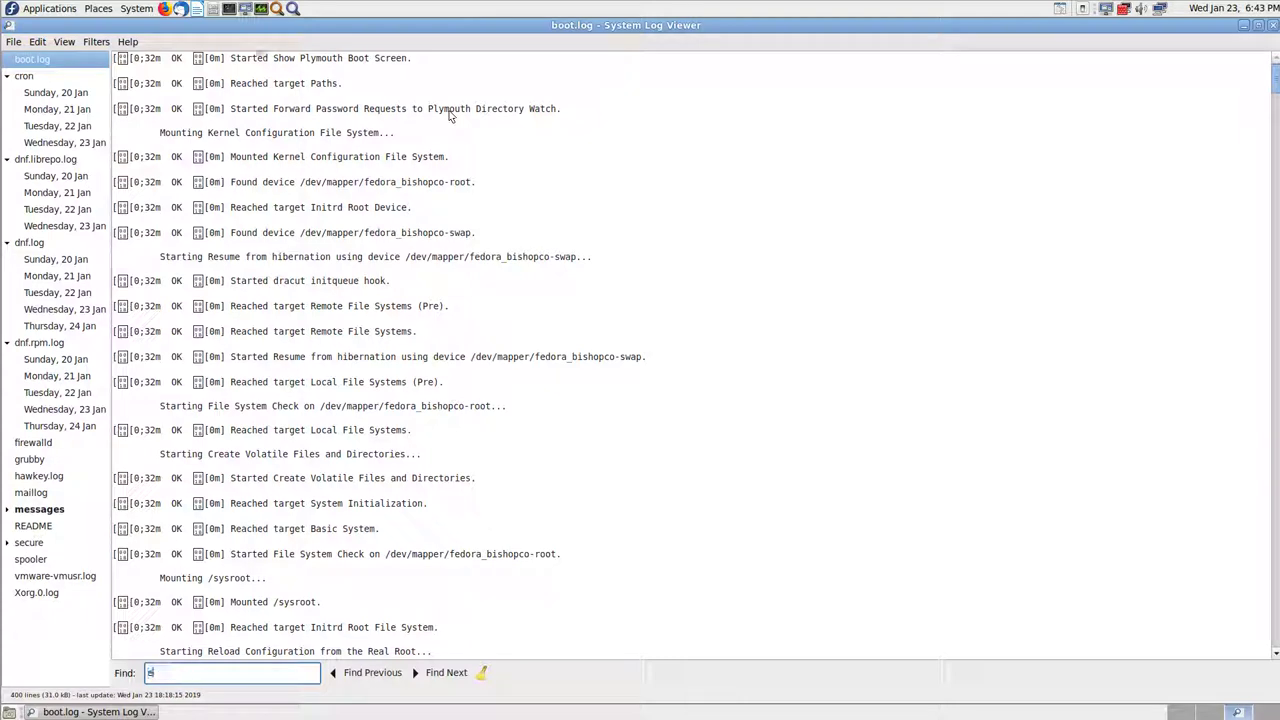
text(rr)
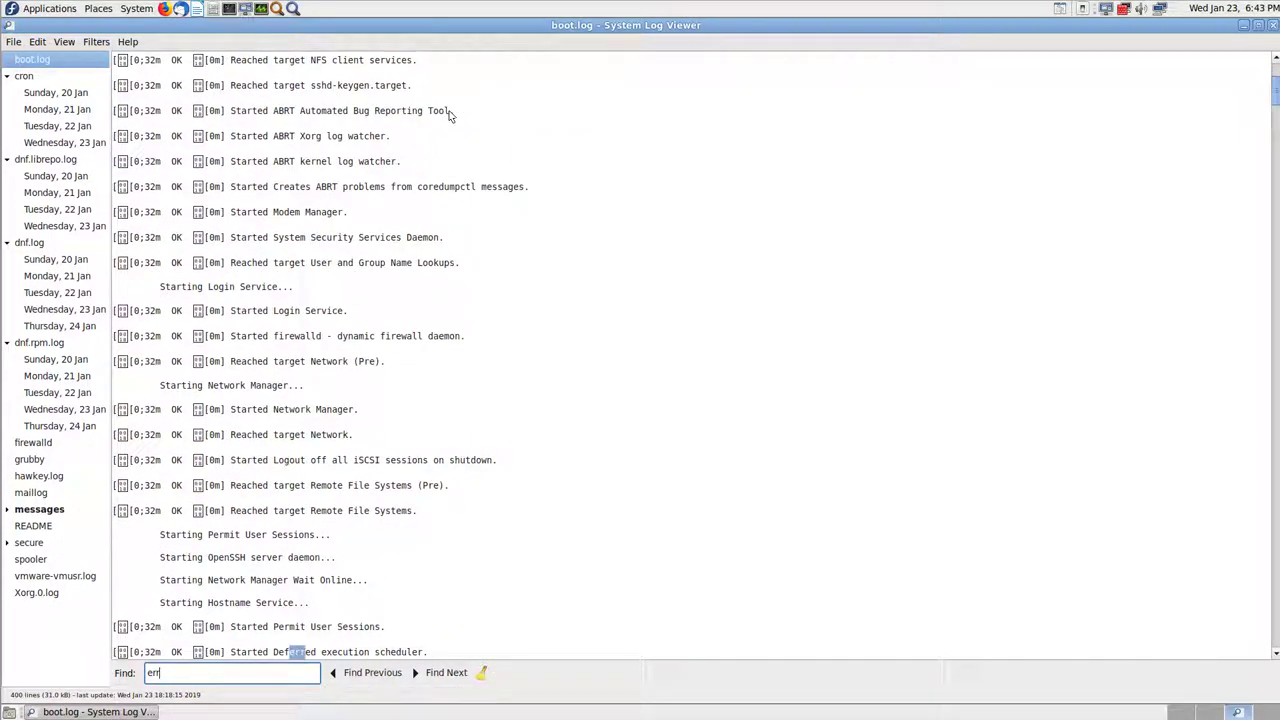
text(or)
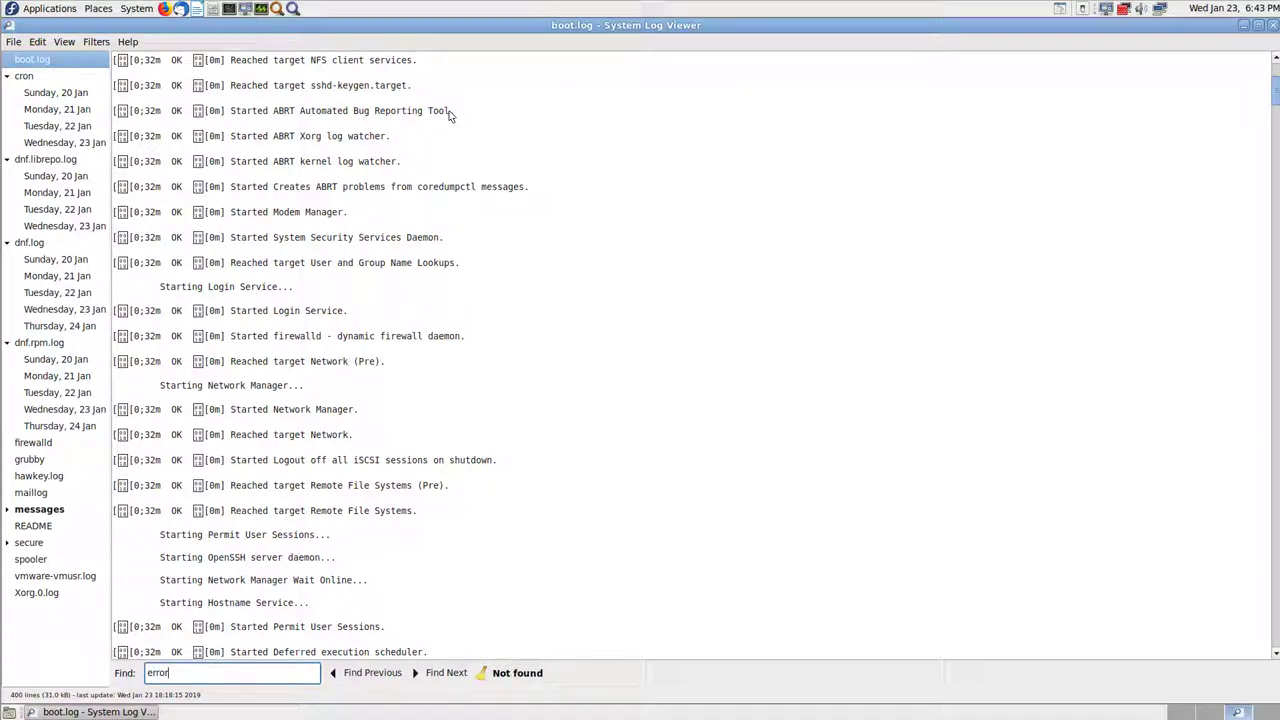
key(BackSpace)
key(BackSpace)
key(BackSpace)
key(BackSpace)
key(BackSpace)
text(fi)
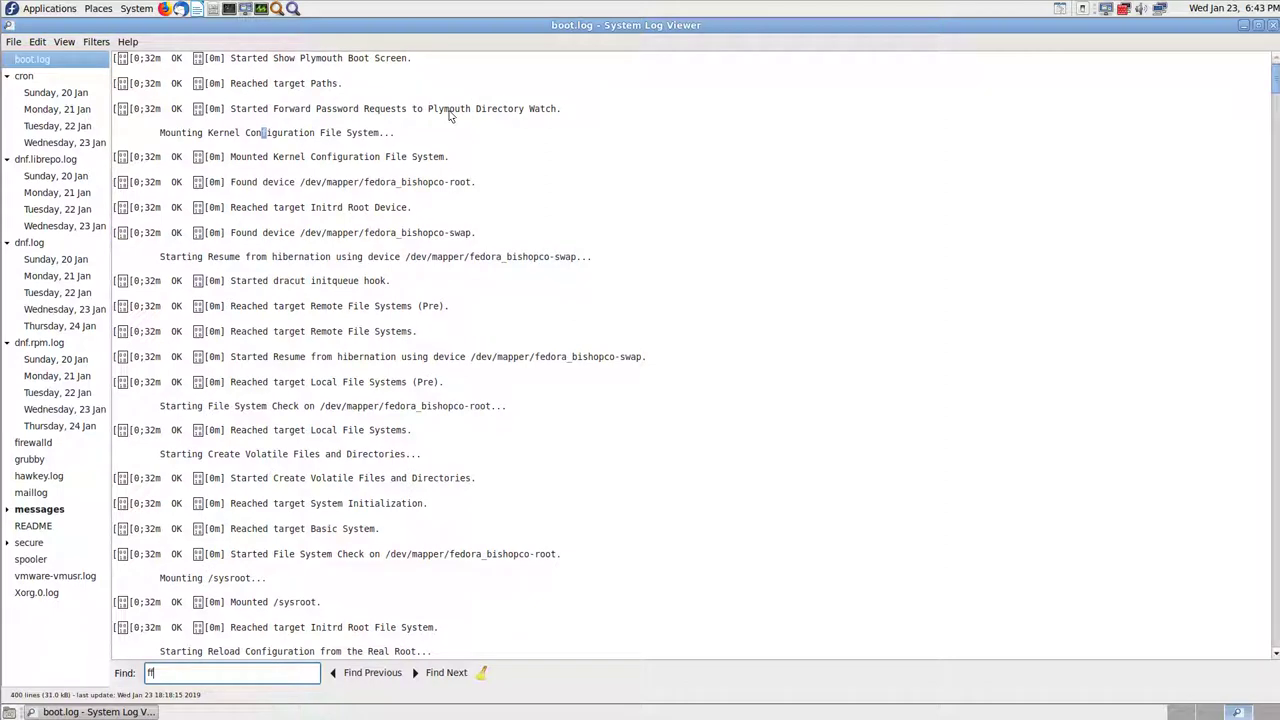
text(g)
key(BackSpace)
key(BackSpace)
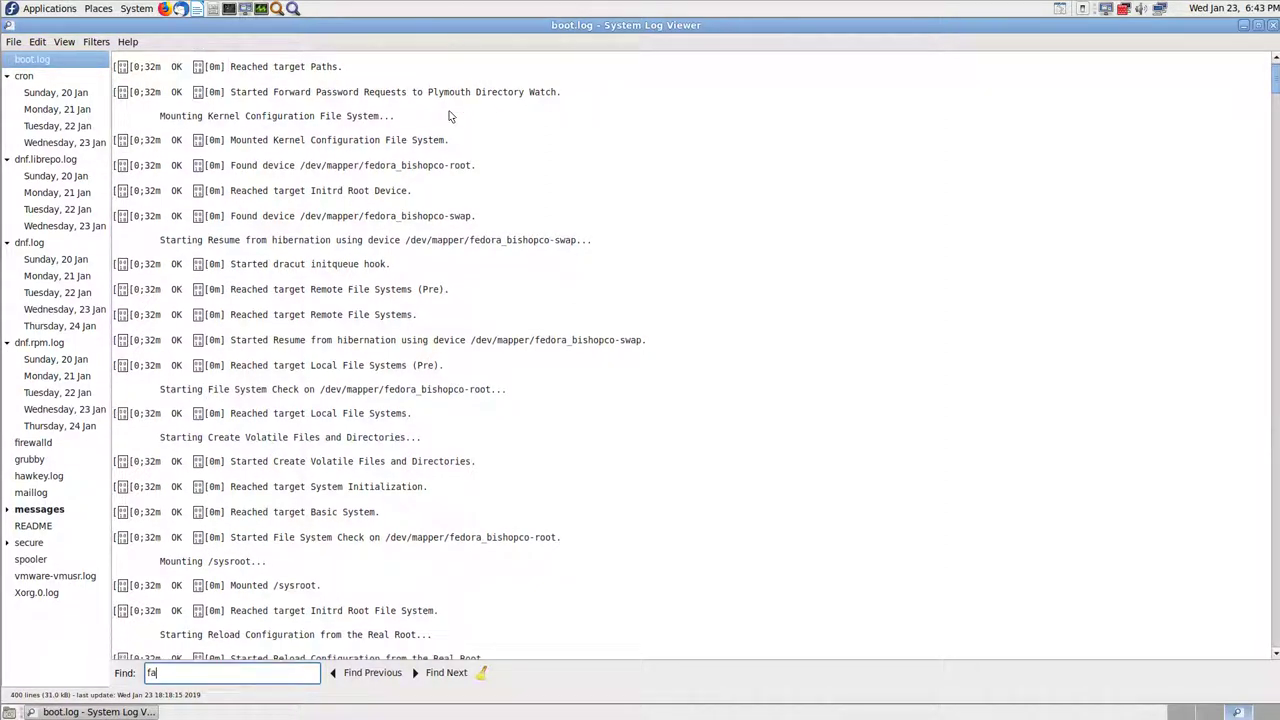
text(ailed)
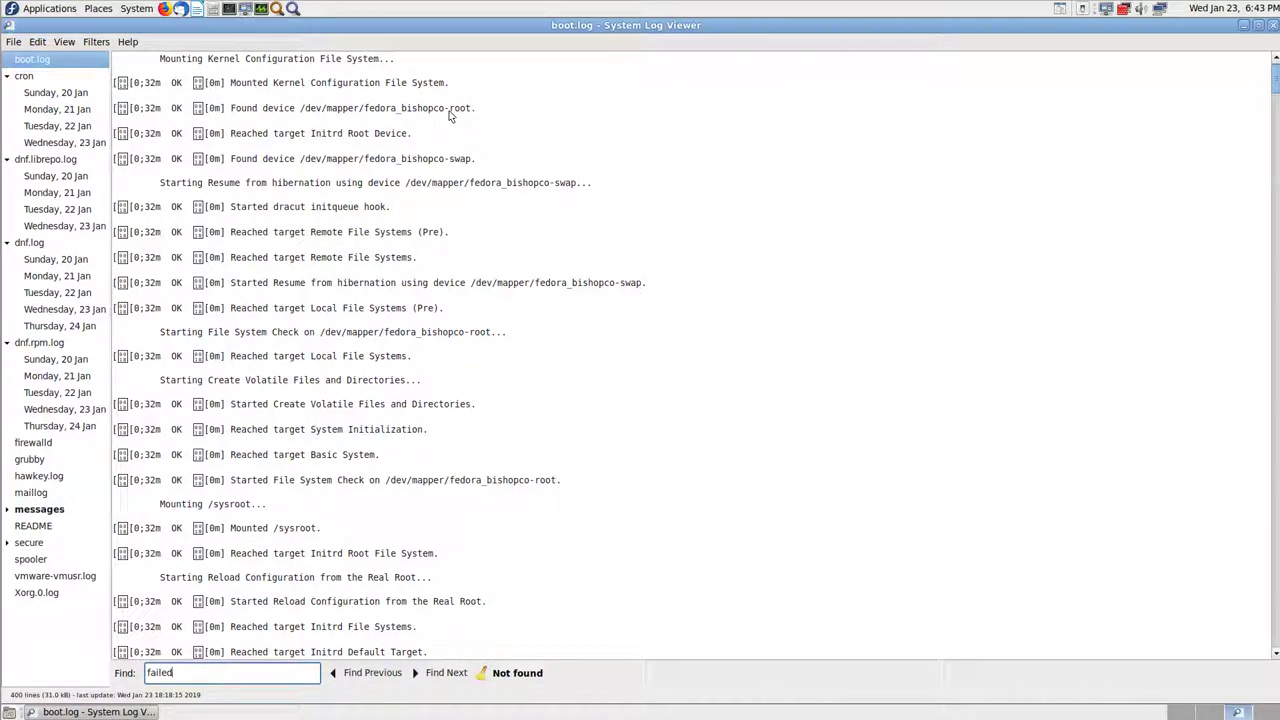
key(BackSpace)
key(BackSpace)
key(BackSpace)
key(BackSpace)
key(BackSpace)
key(BackSpace)
text(w)
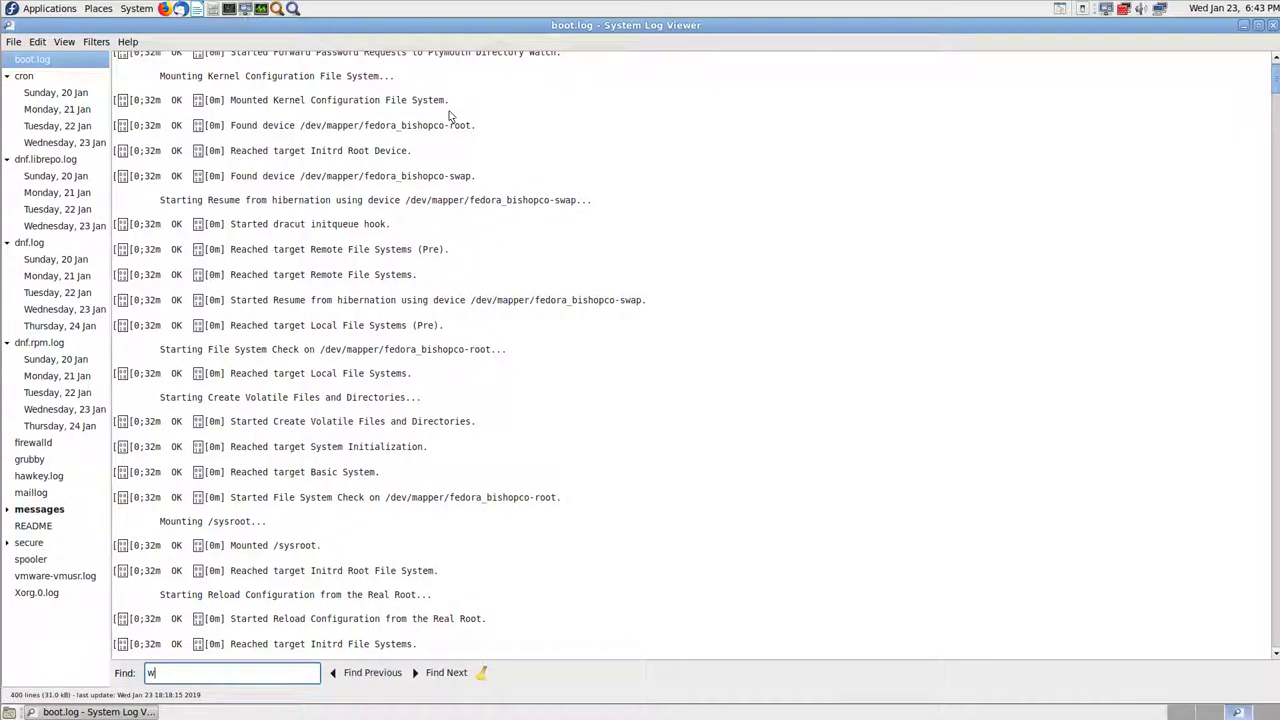
text(arn)
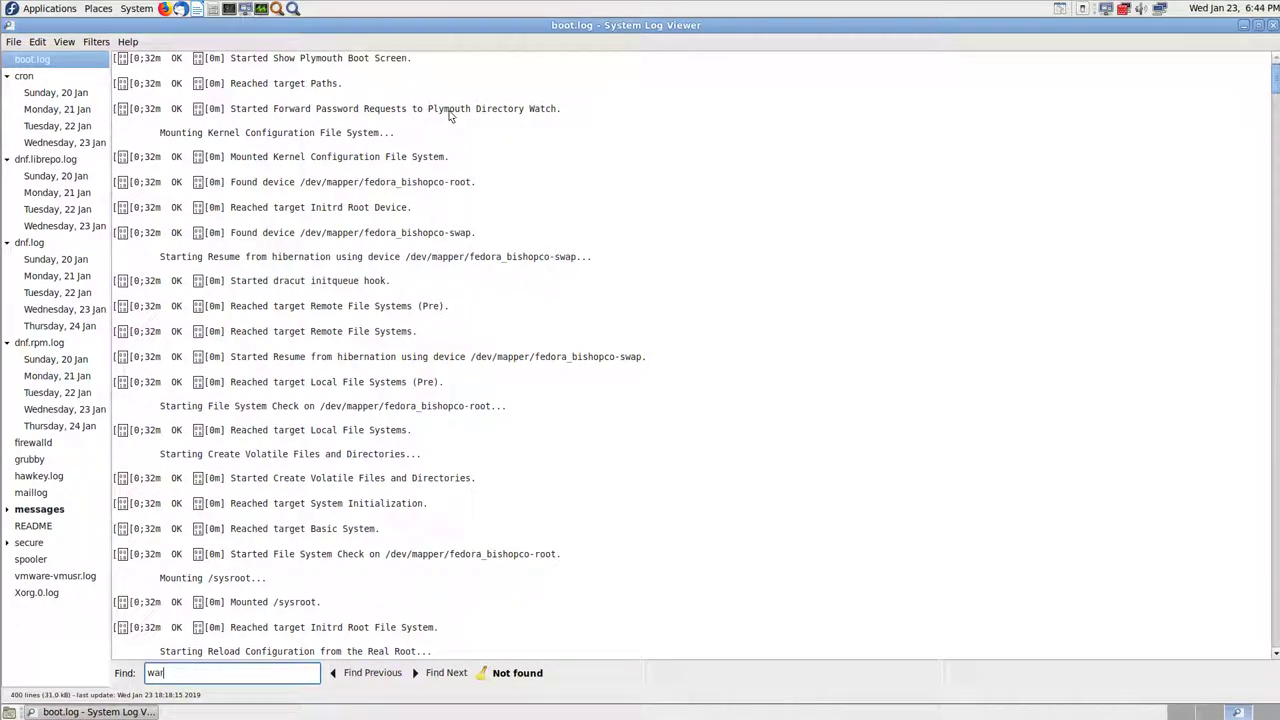
key(BackSpace)
key(BackSpace)
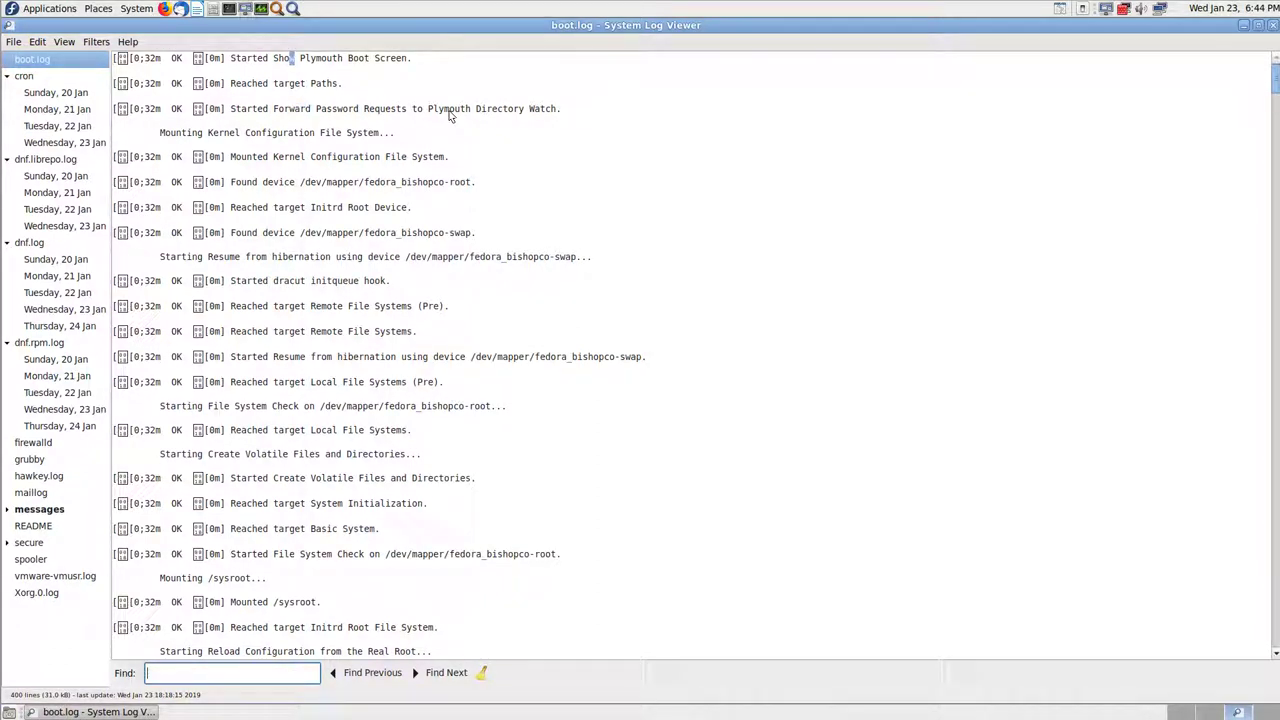
text(error)
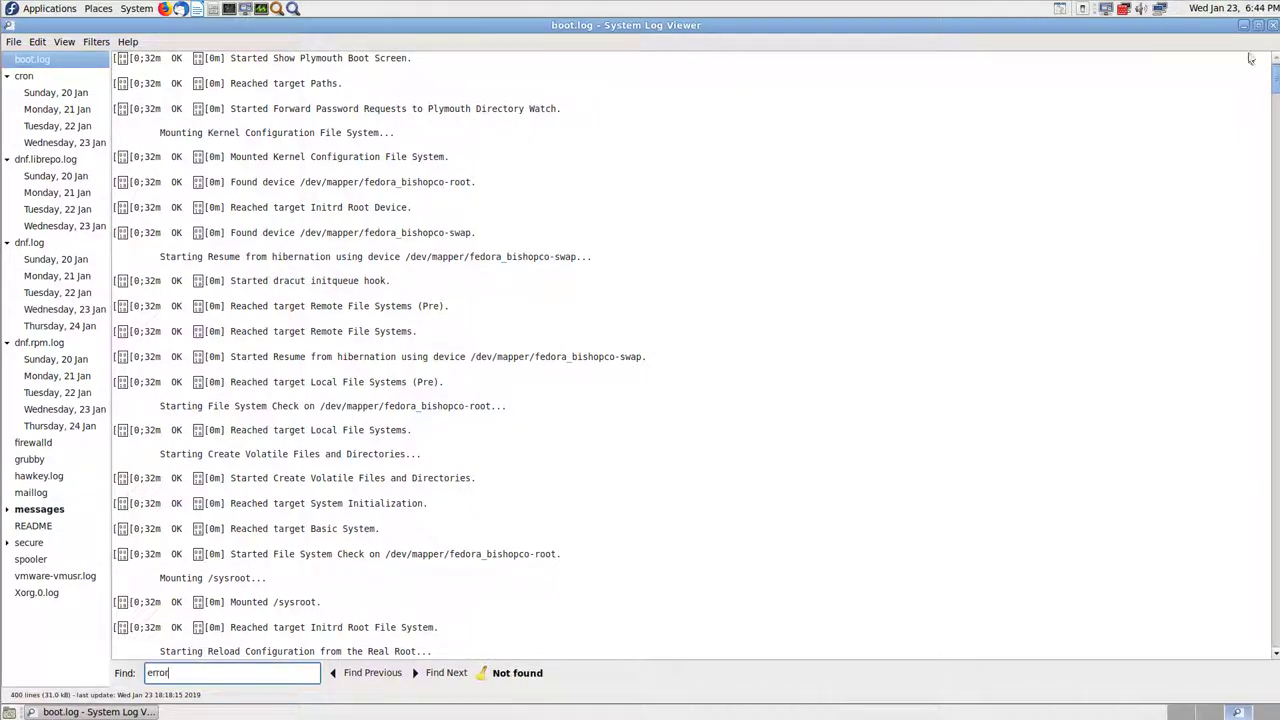
key(ctrl+q)
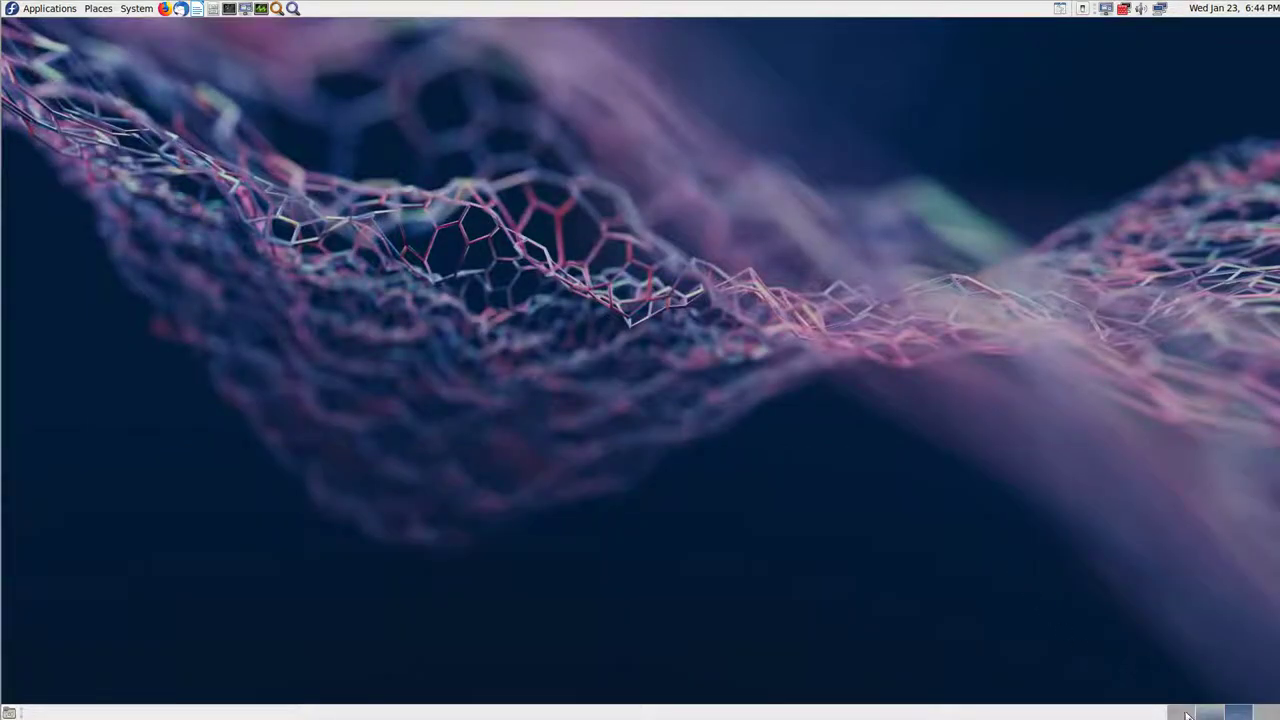
Move to the last workspace and maximize the terminal there
click(1183, 712)
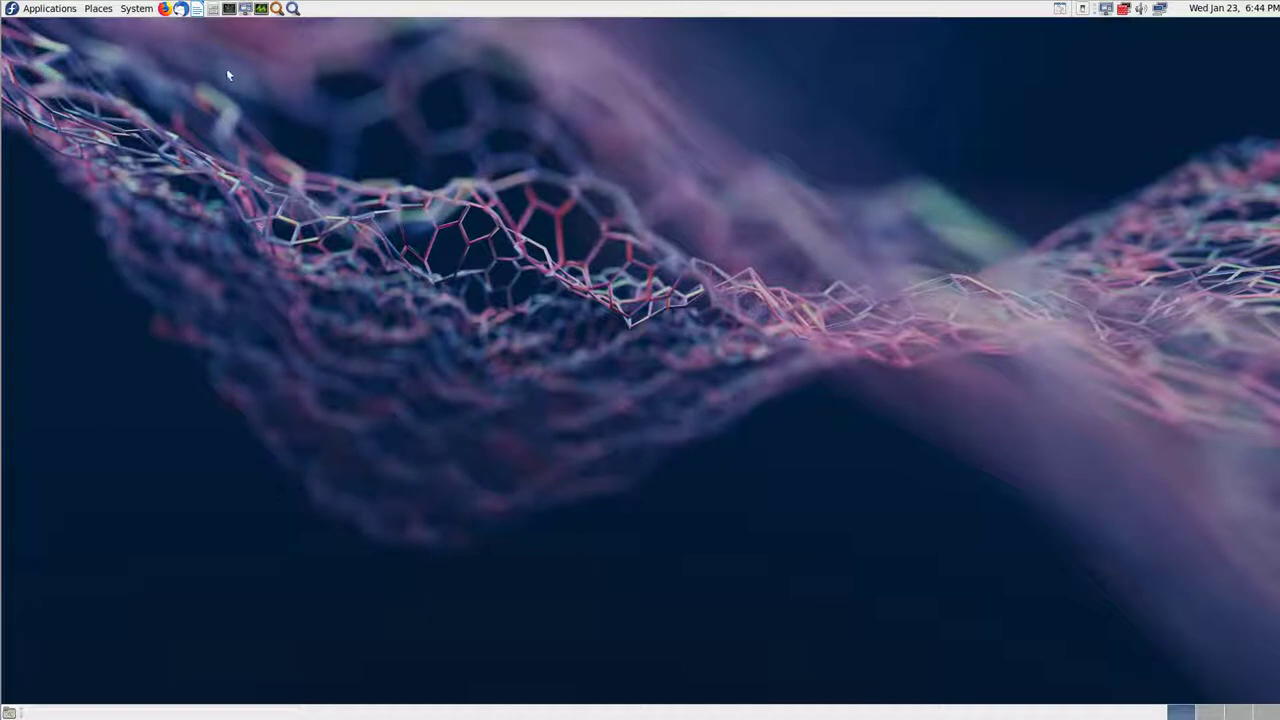
click(1236, 712)
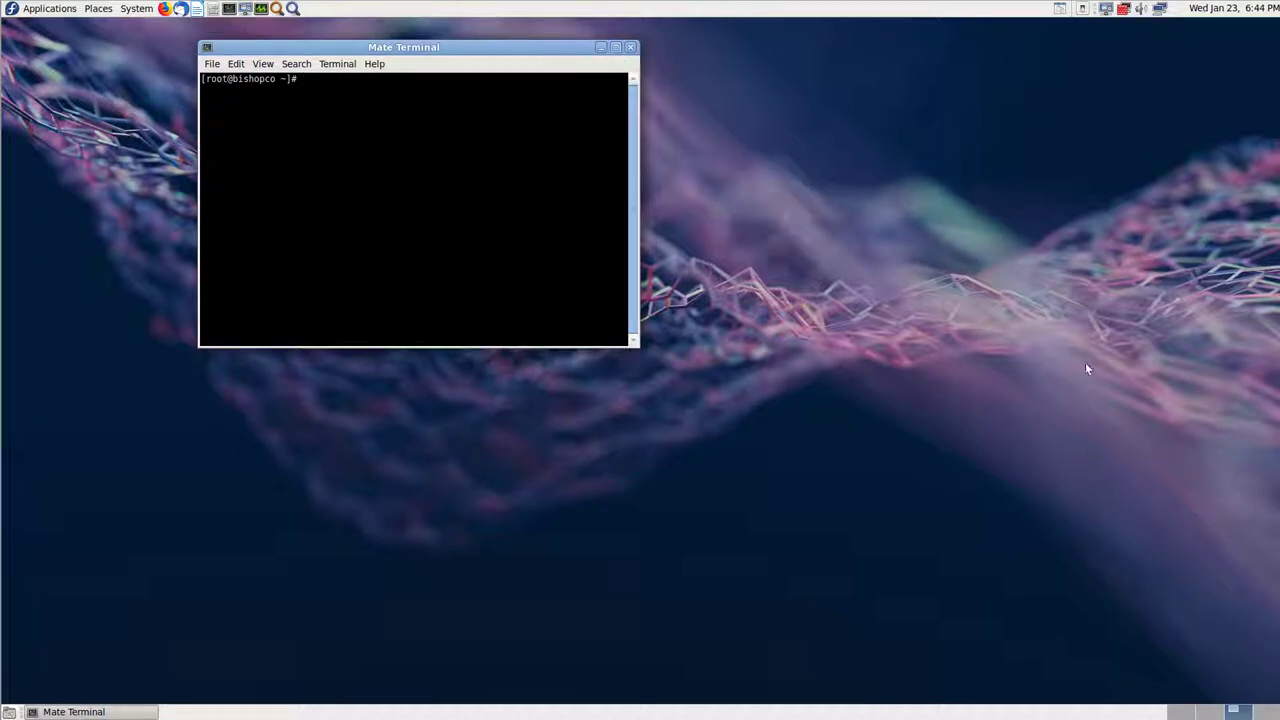
key(alt+F10)
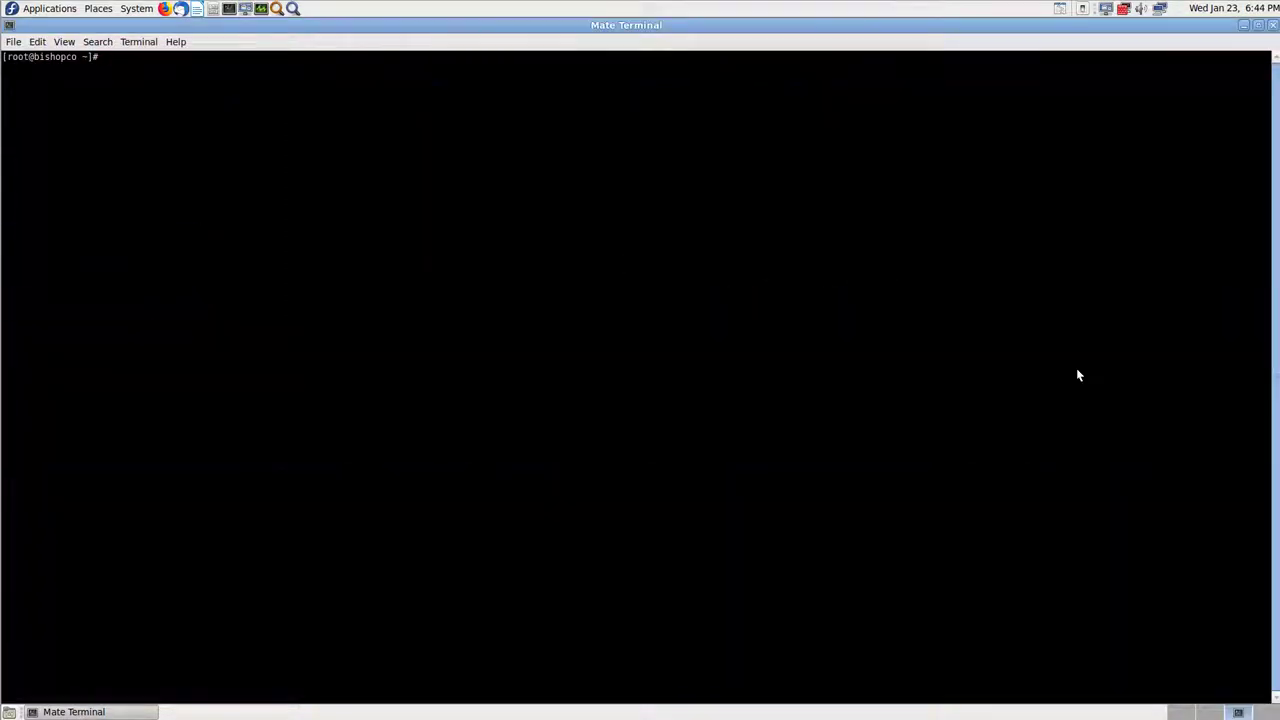
Run 'dnf update', which reports Nothing to do, and screenshot the result
text(dnf upd)
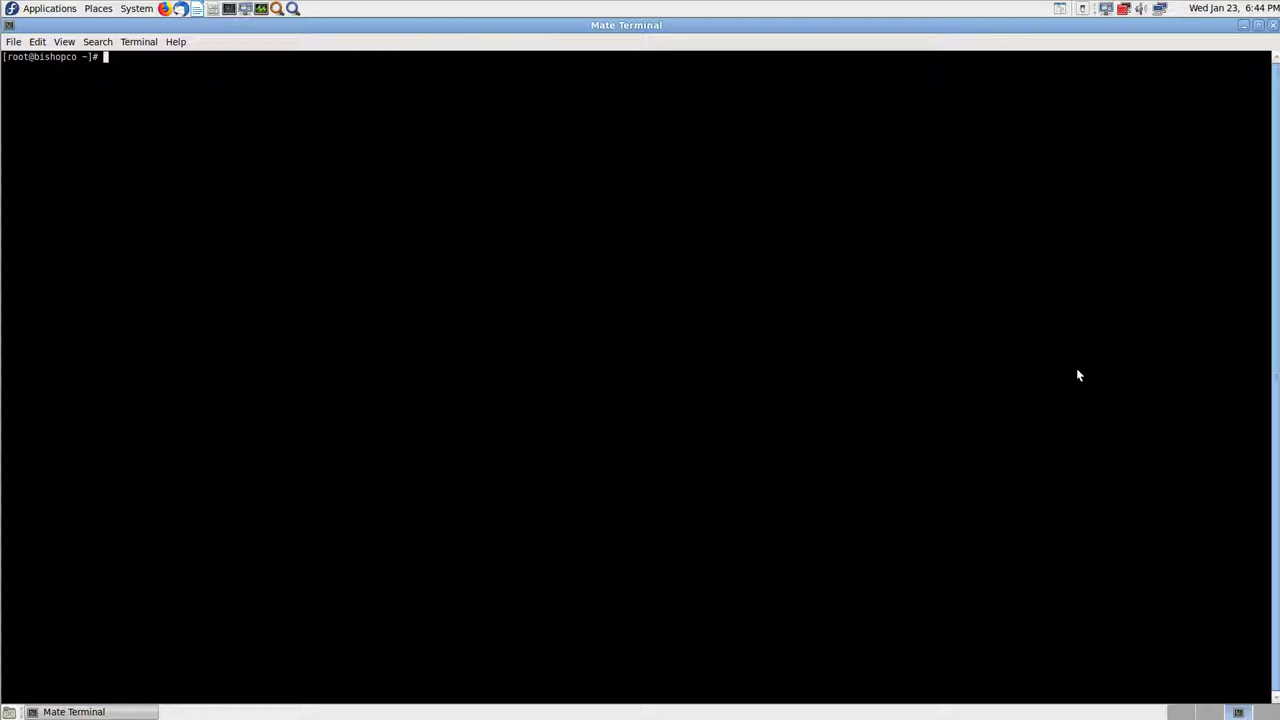
text(ate)
key(Return)
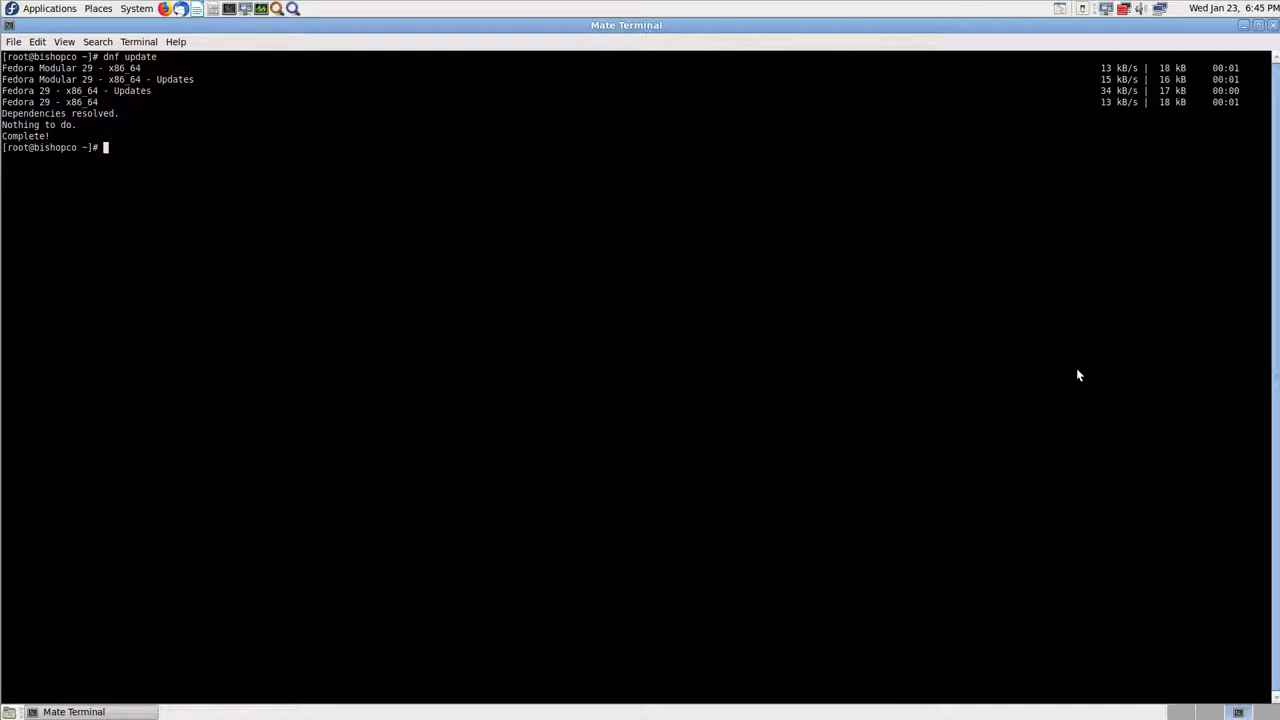
key(Print)
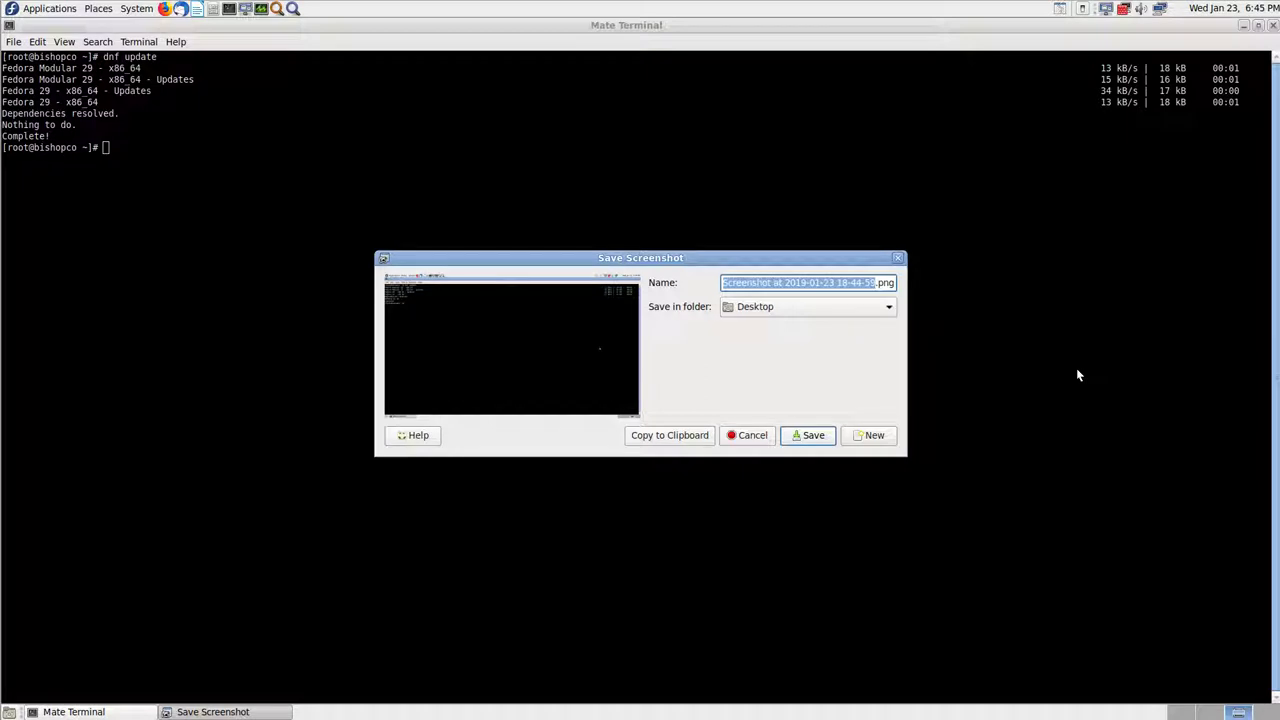
Dismiss the Save Screenshot prompt and close MATE Terminal
key(Return)
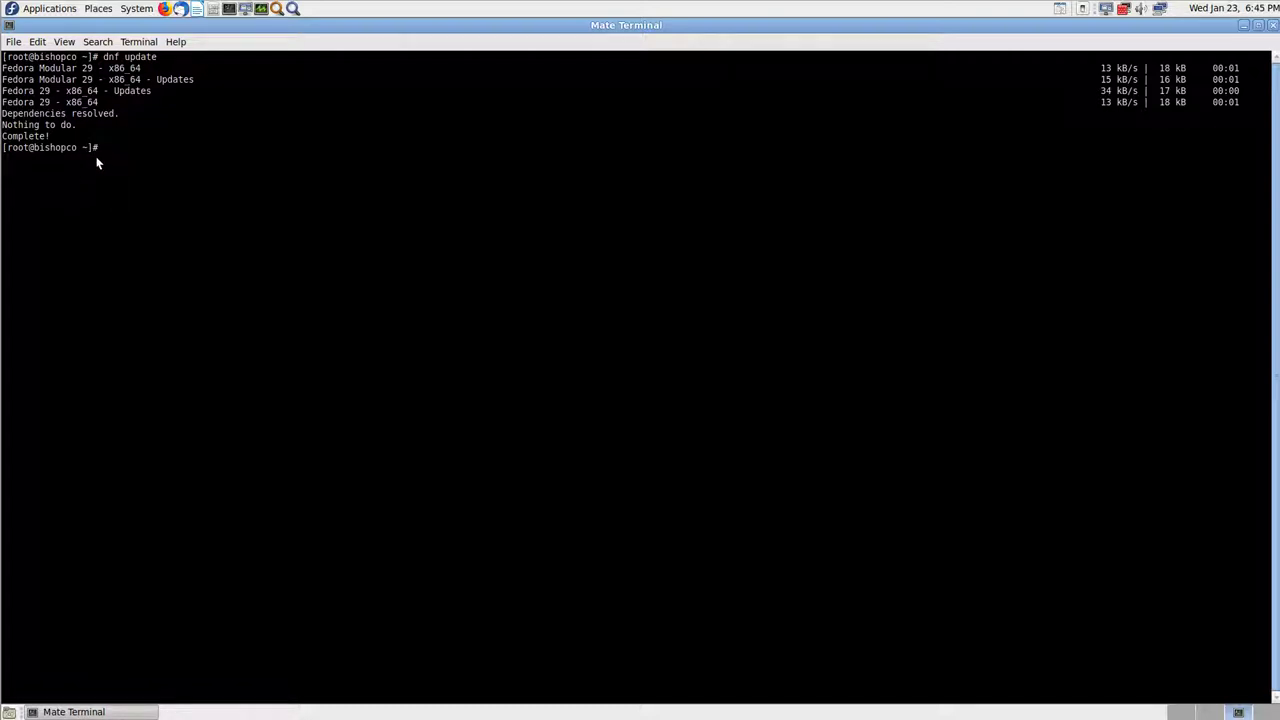
click(1273, 26)
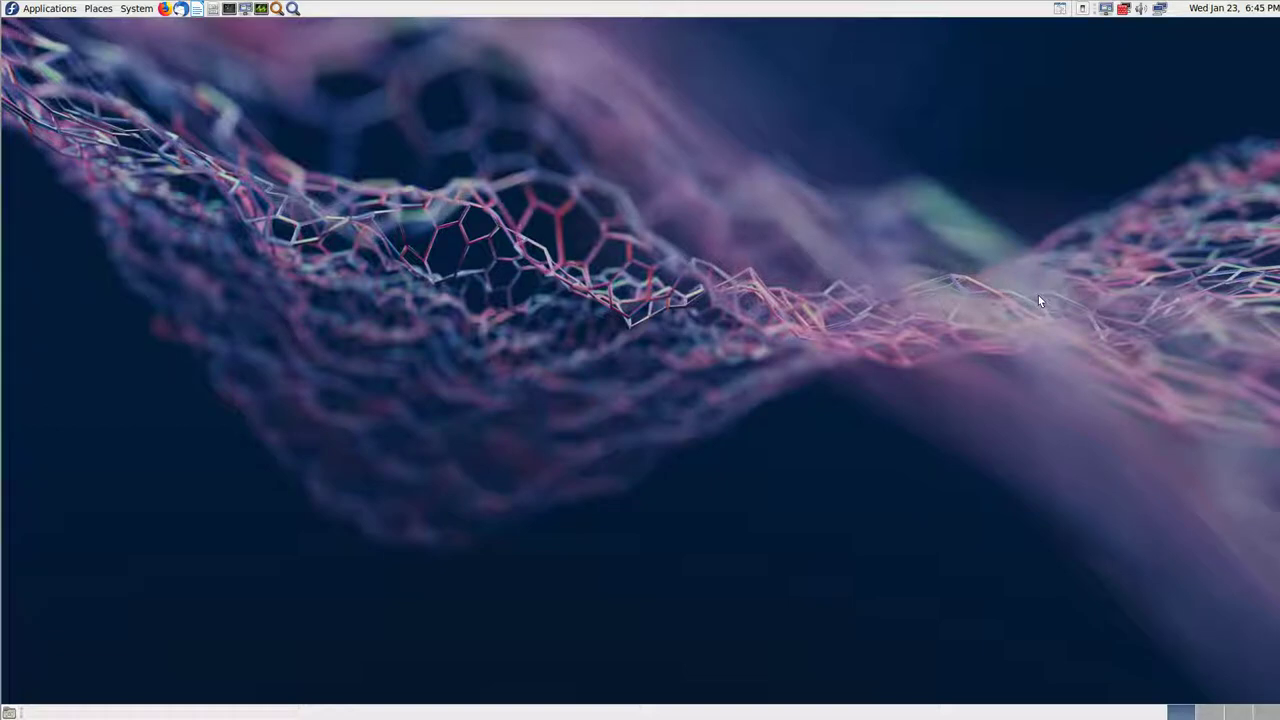
Exit full screen, close Remote Desktop Viewer, and move to the Krusader workspace
key(F11)
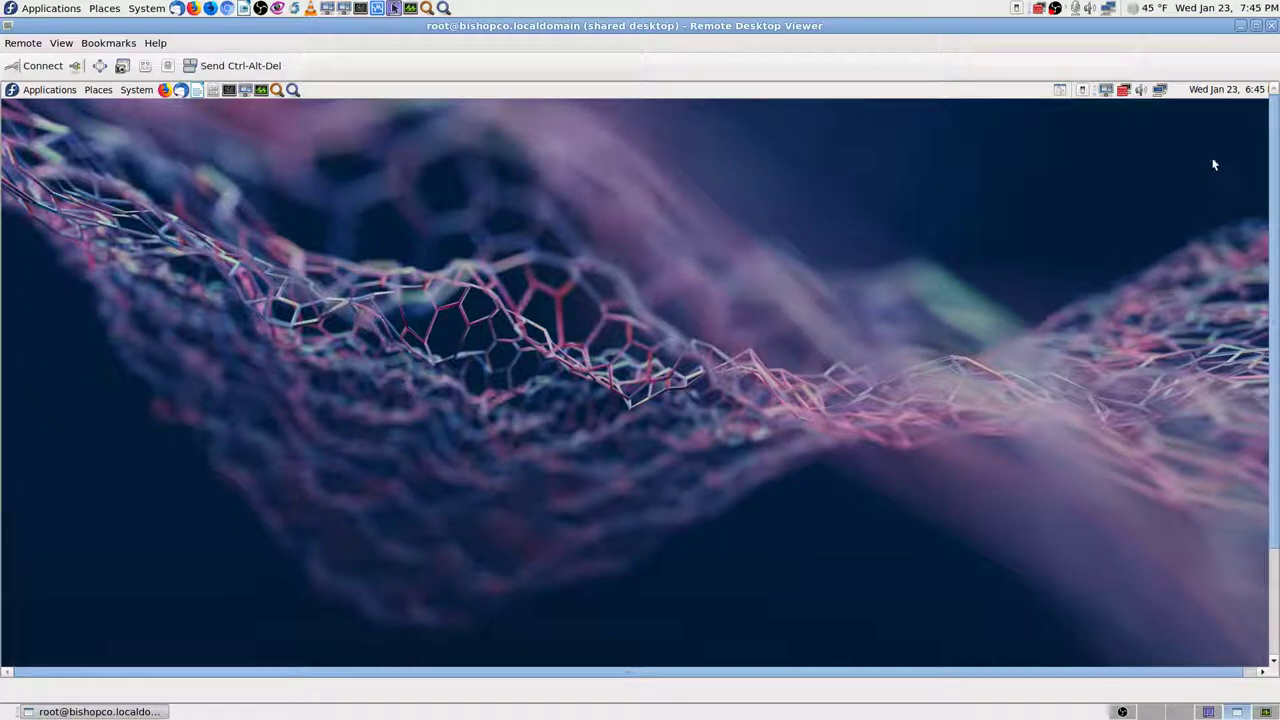
click(1271, 25)
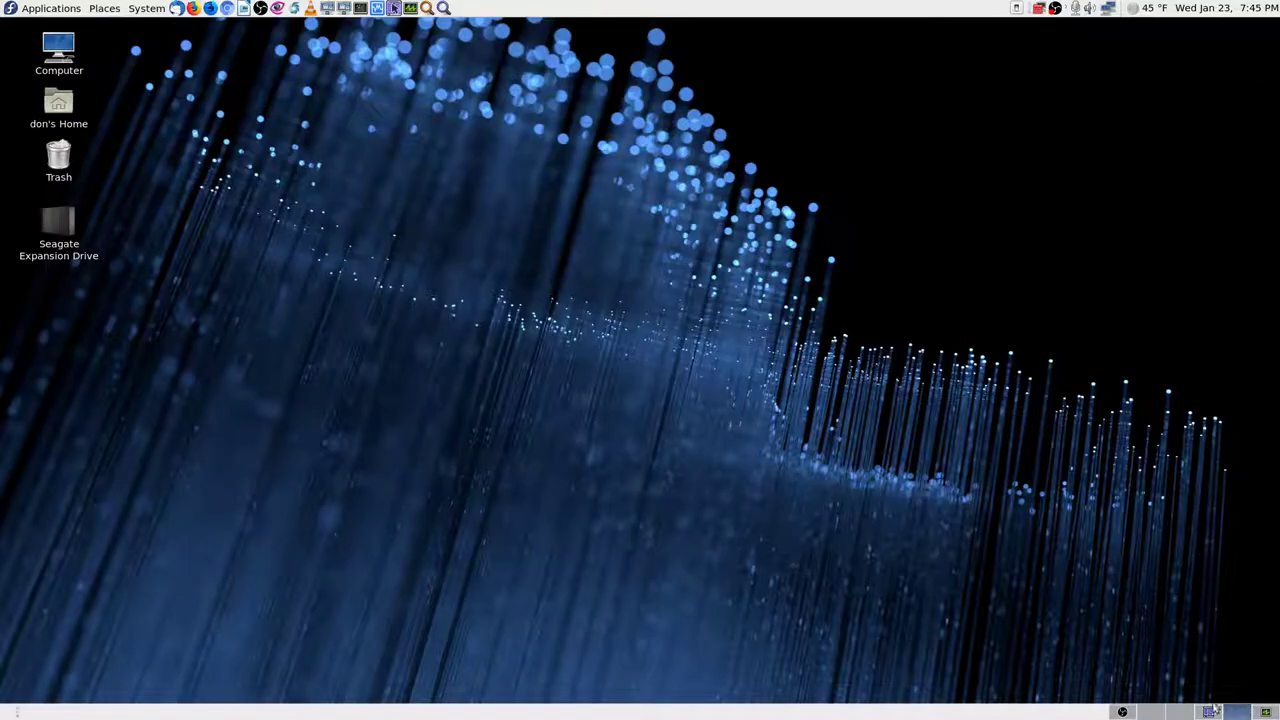
key(ctrl+alt+Left)
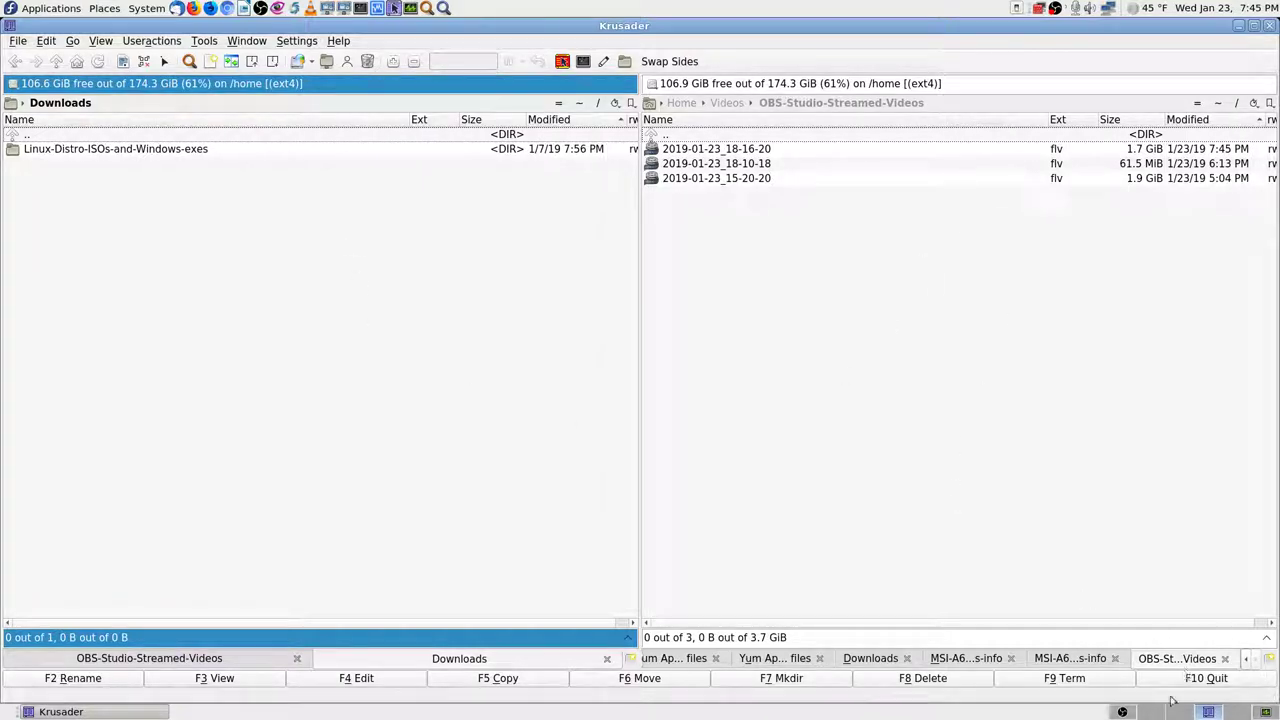
Bring OBS Studio forward and switch to the 10inch Tablet camera scene
click(1126, 711)
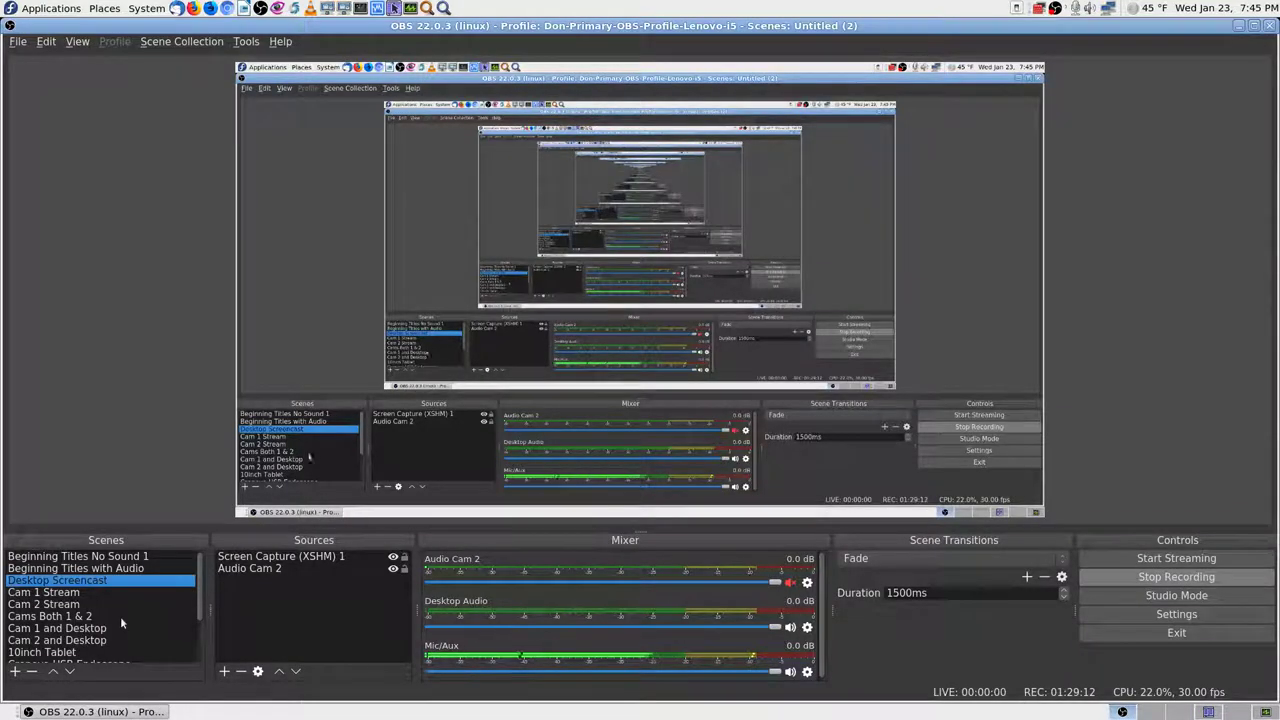
click(70, 654)
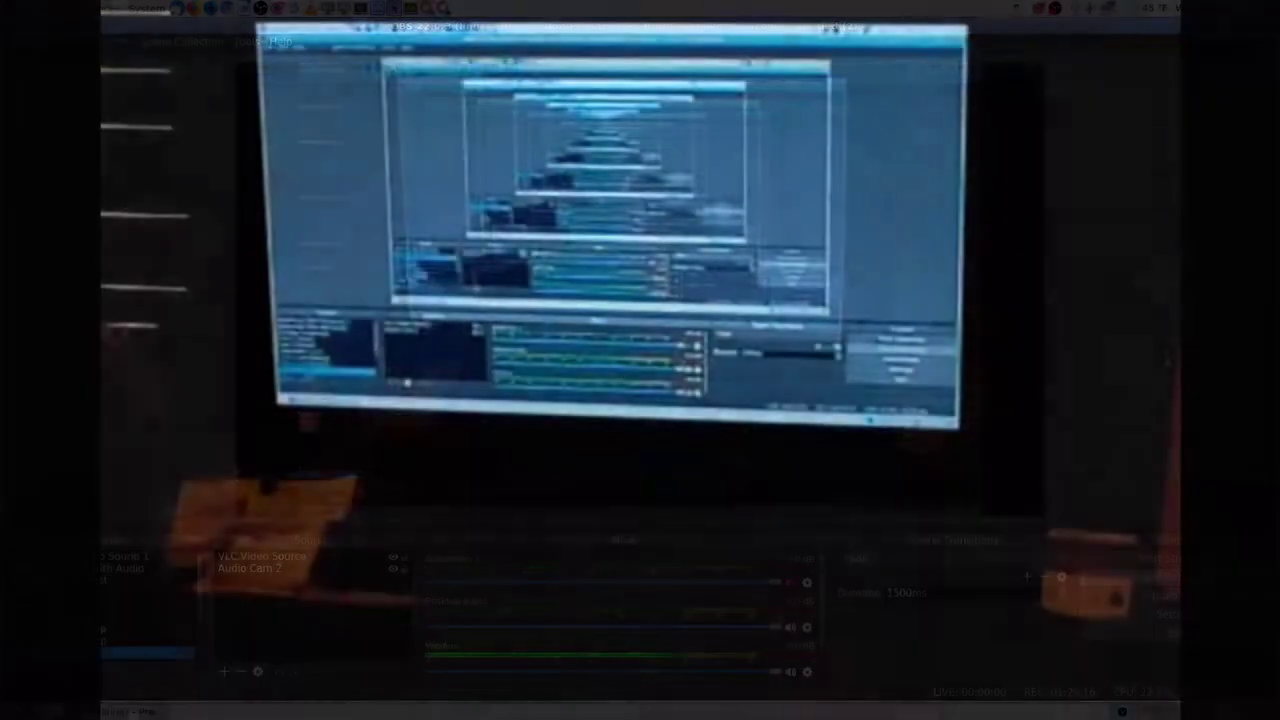
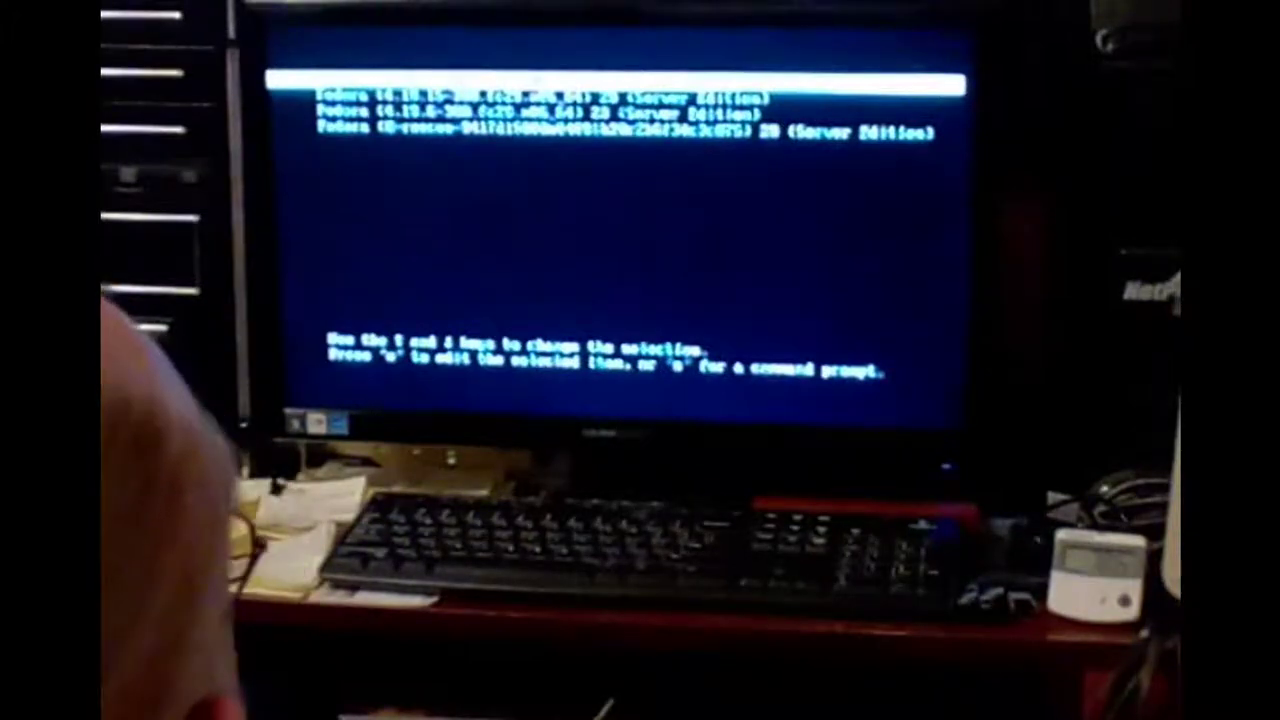
Move through the GRUB entries and boot the first Fedora entry
key(Down)
key(Down)
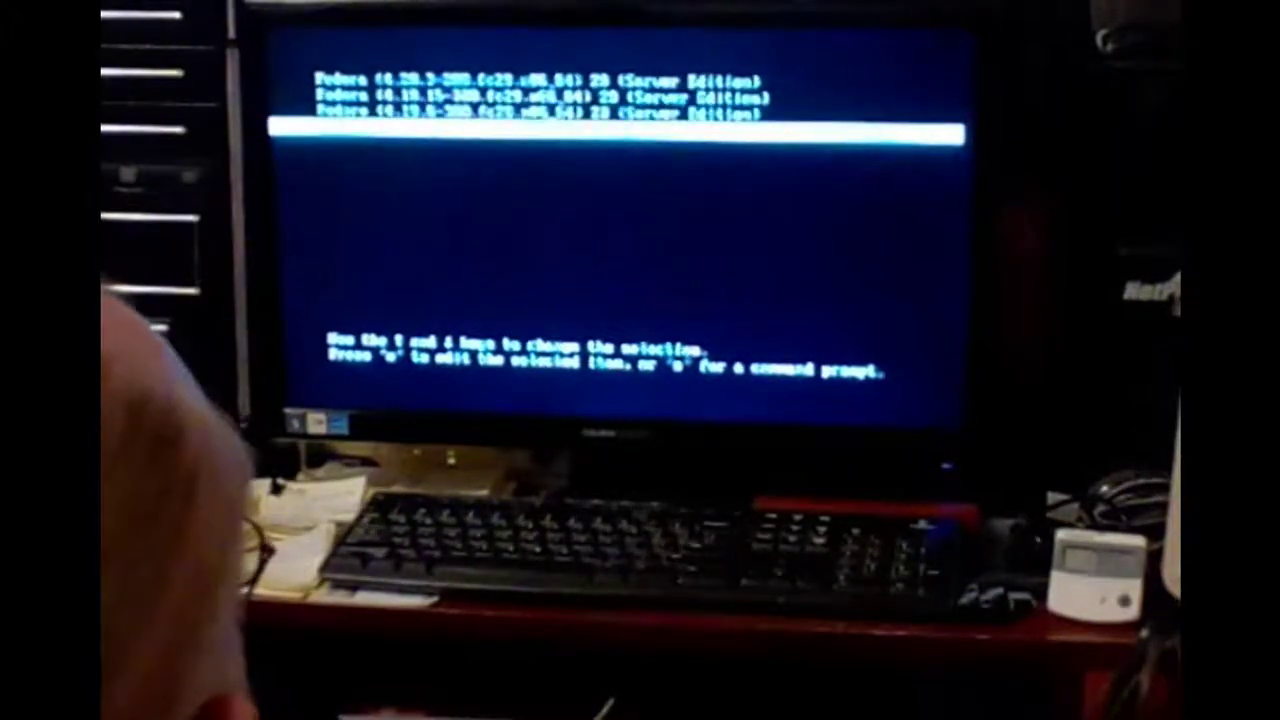
key(Up)
key(Up)
key(Up)
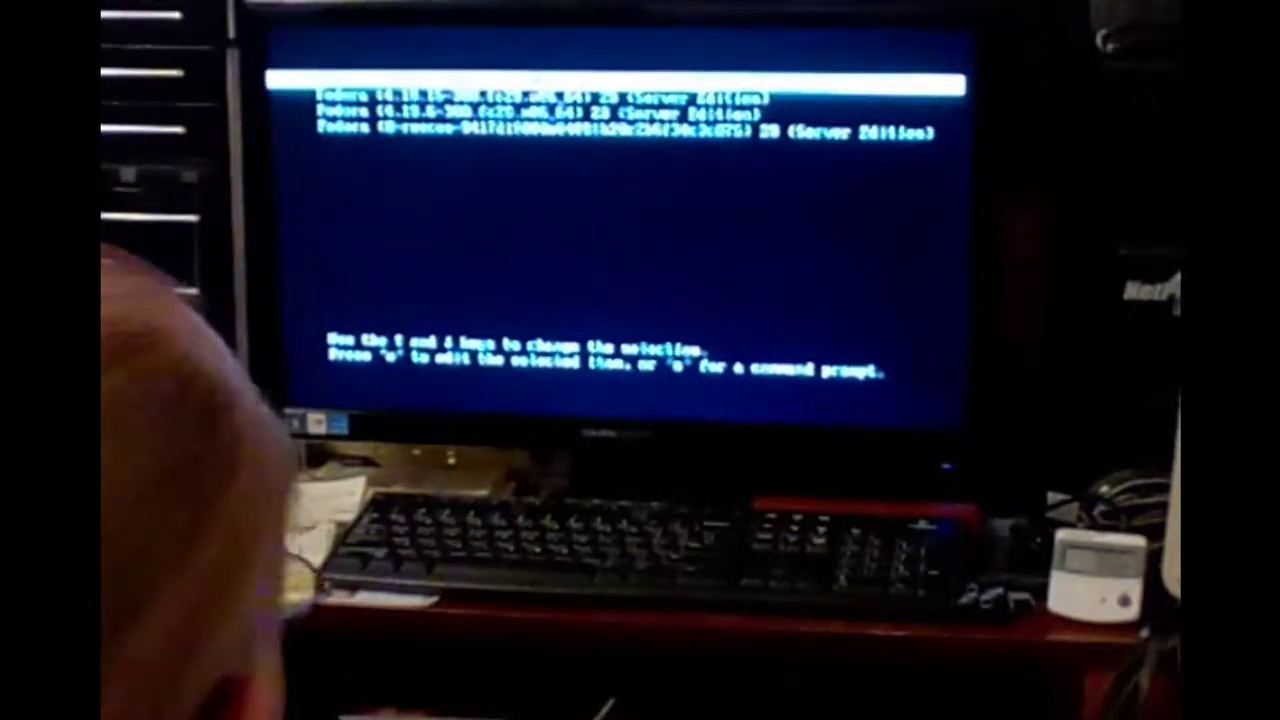
key(Return)
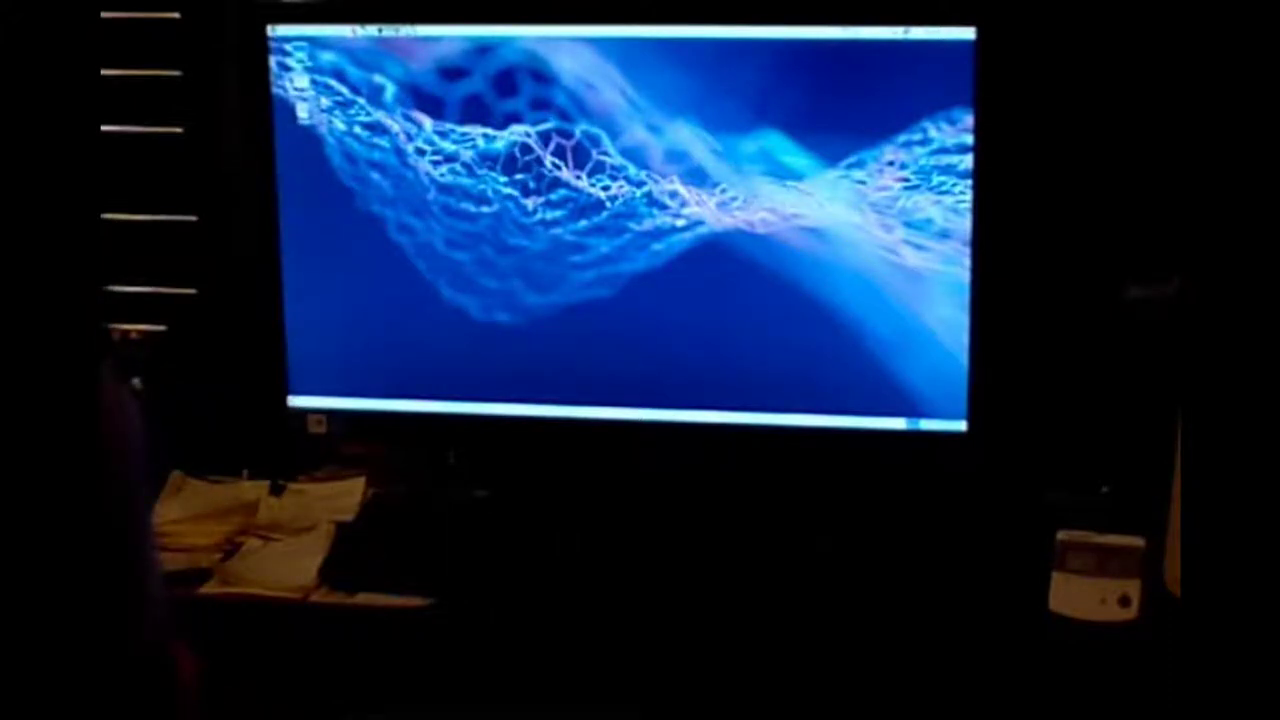
Browse the Xfce Applications menu and start the Display settings tool with its confirmation prompt
click(335, 32)
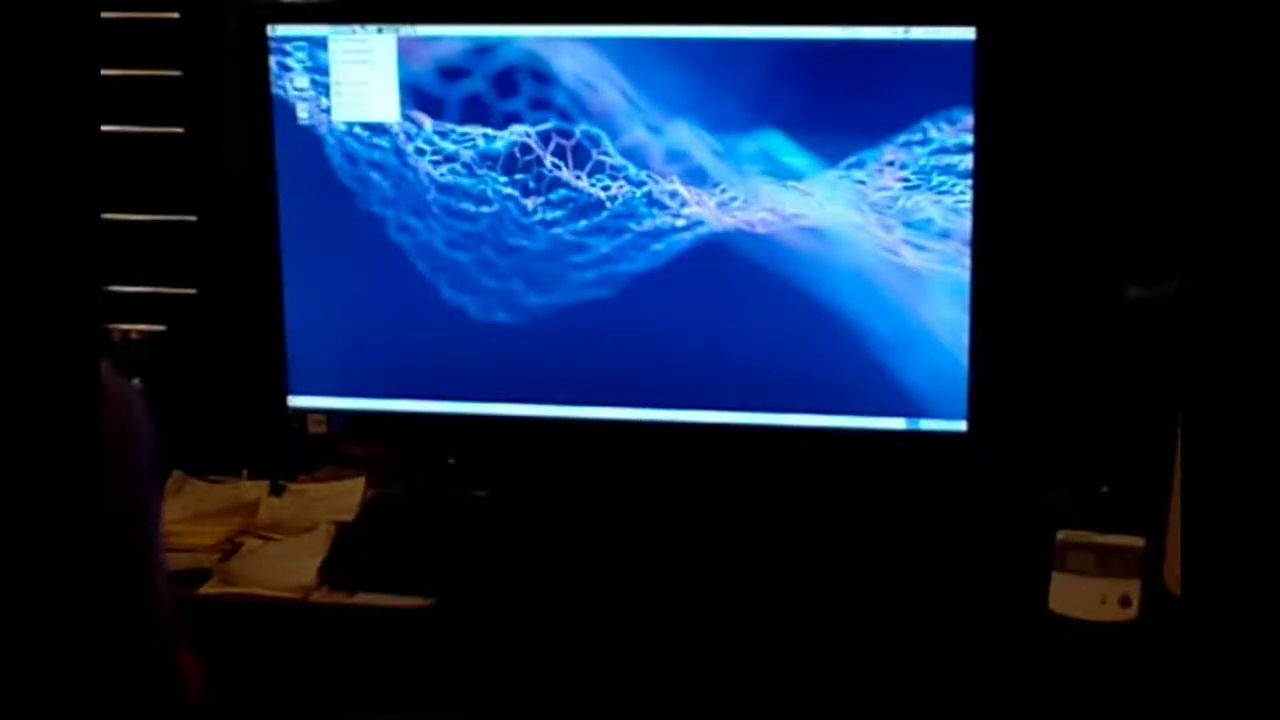
mouse_move(380, 42)
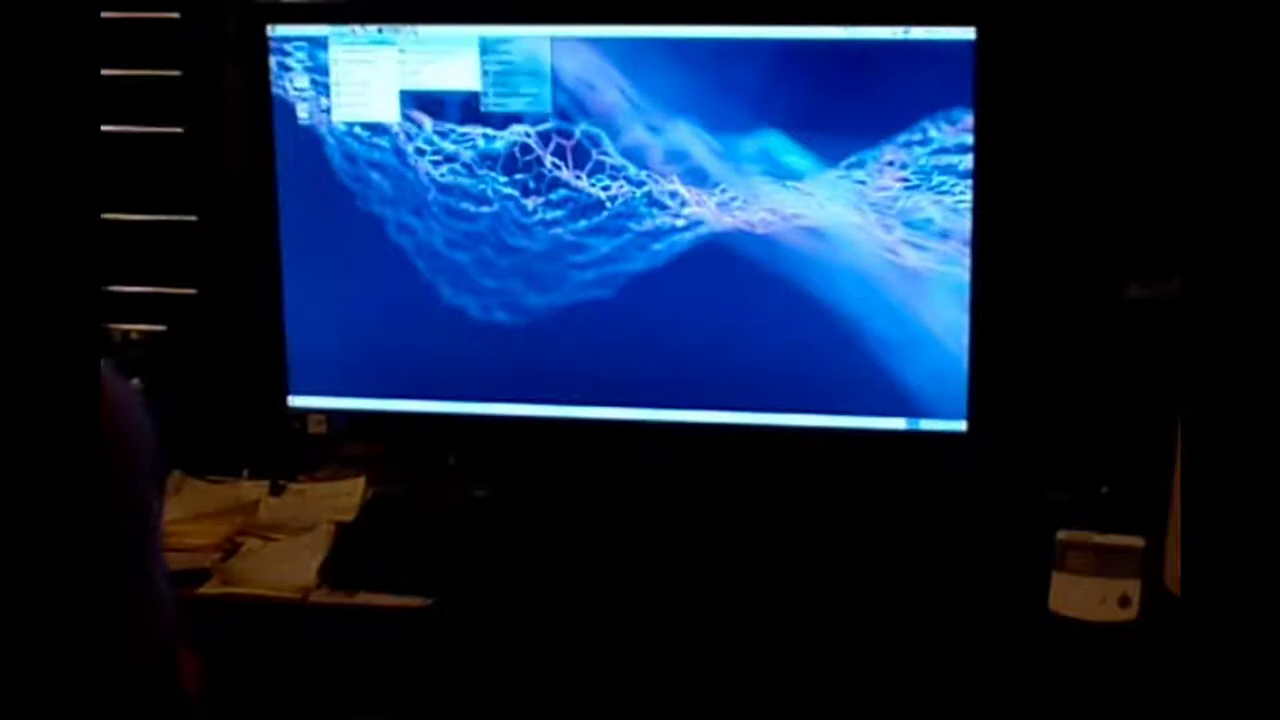
key(Escape)
click(280, 32)
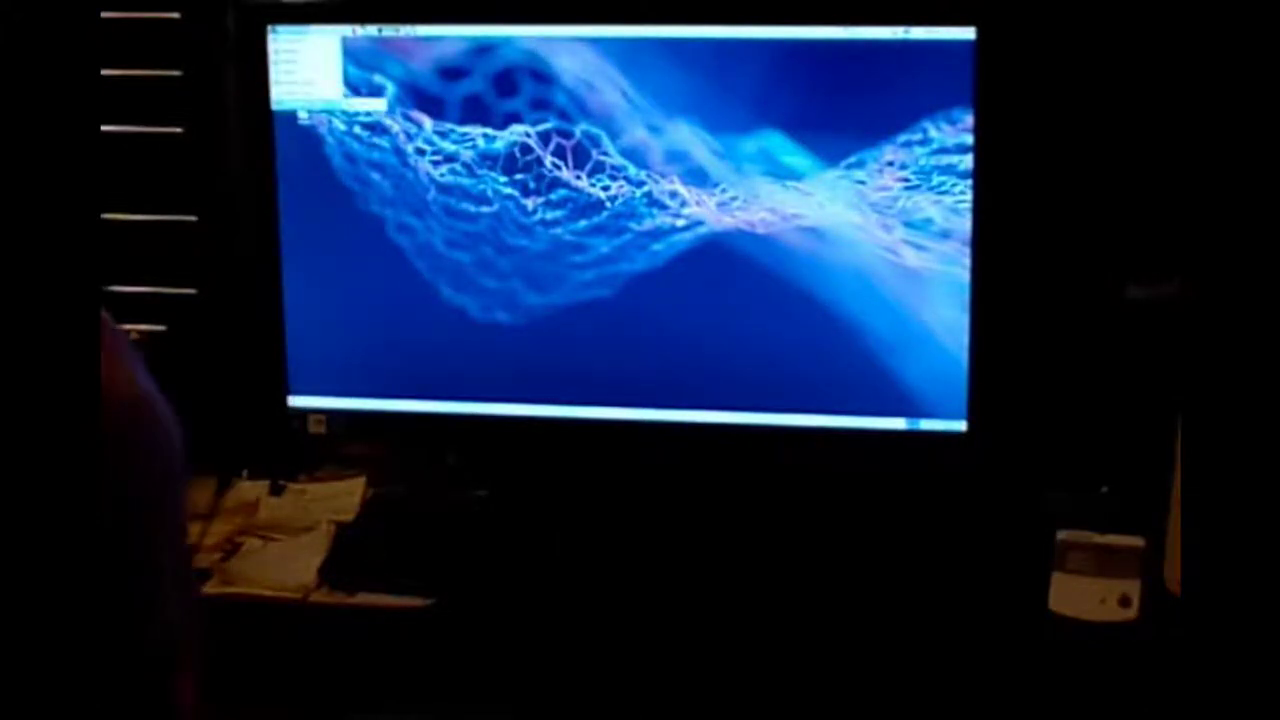
key(Escape)
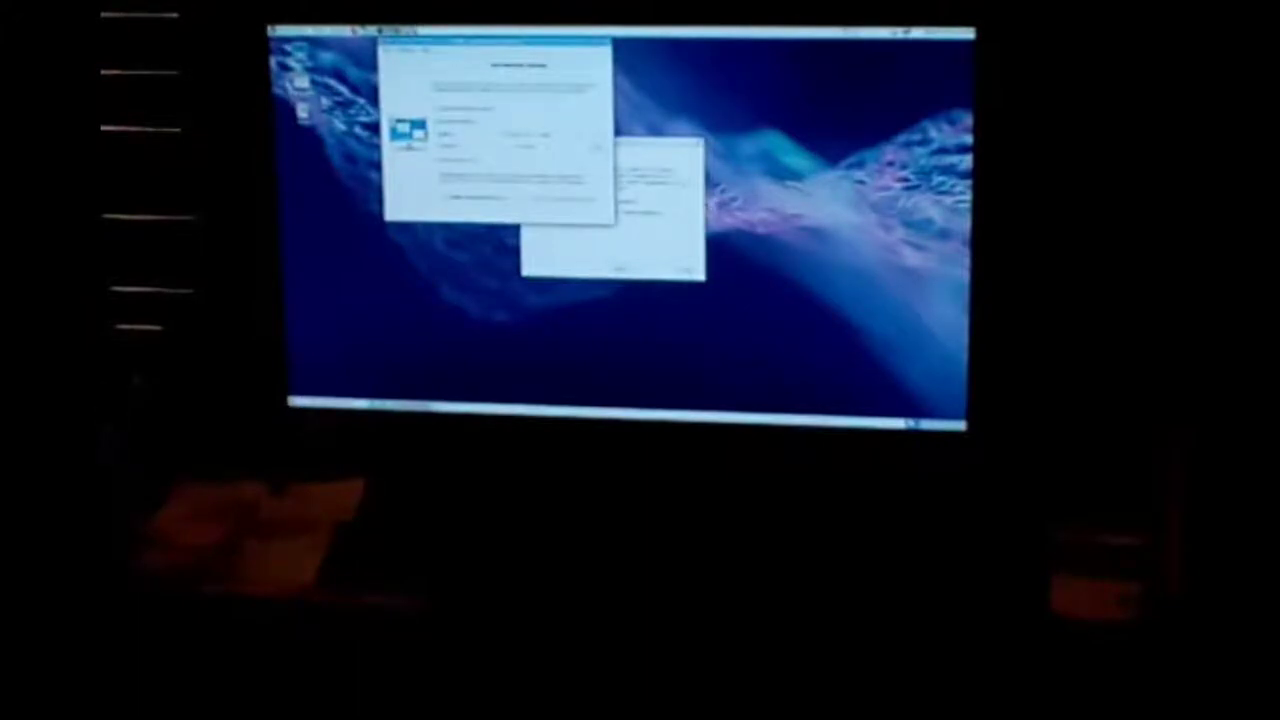
Dismiss the prompt, then tick the inner dialog's option and confirm it
click(689, 271)
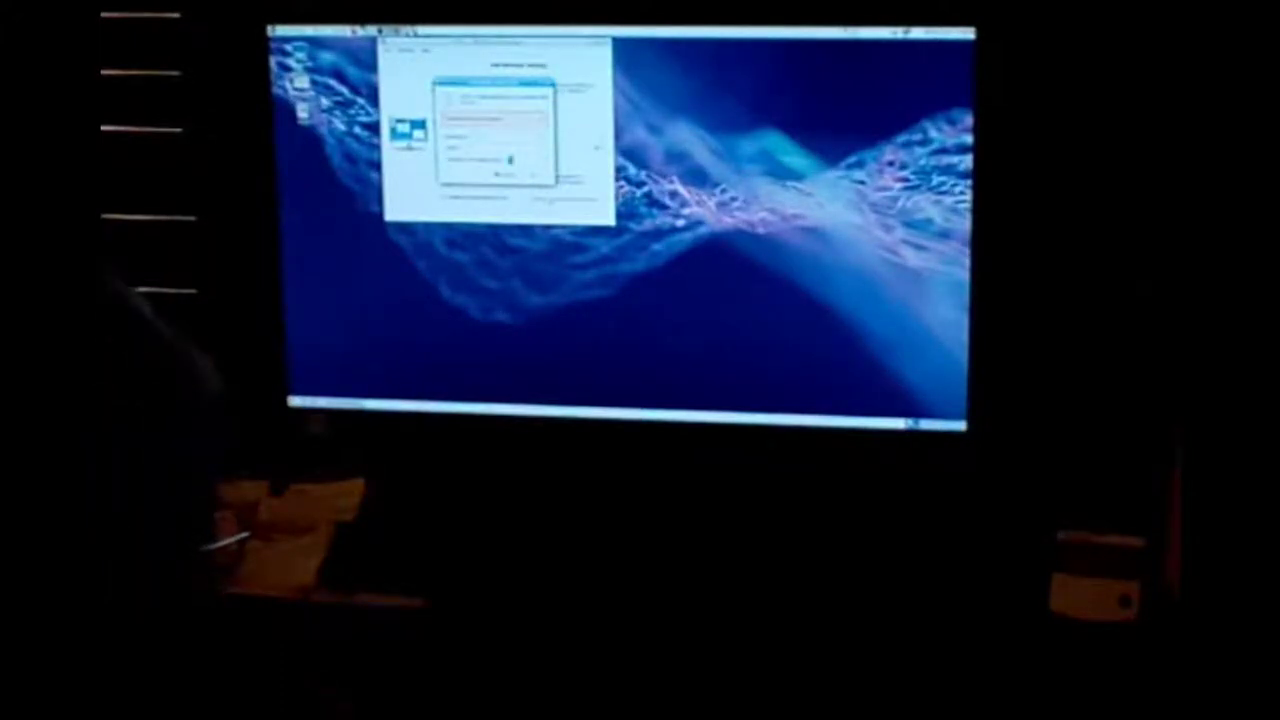
click(511, 160)
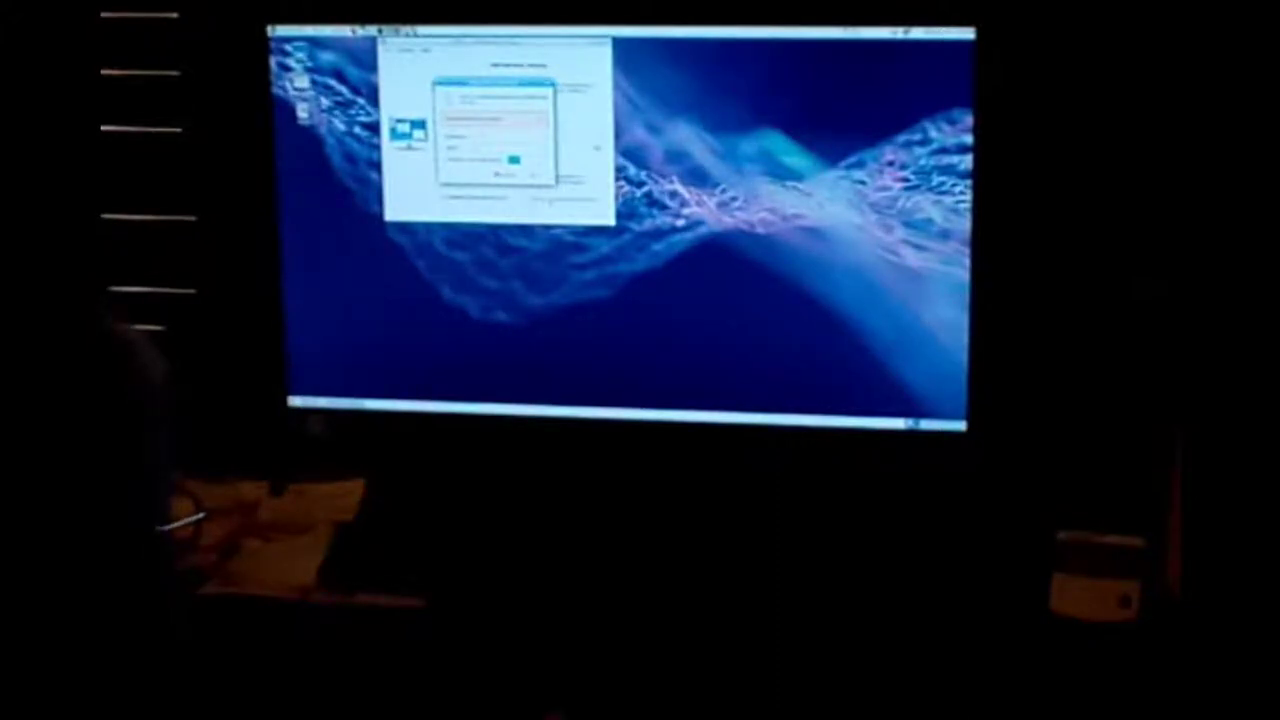
click(495, 118)
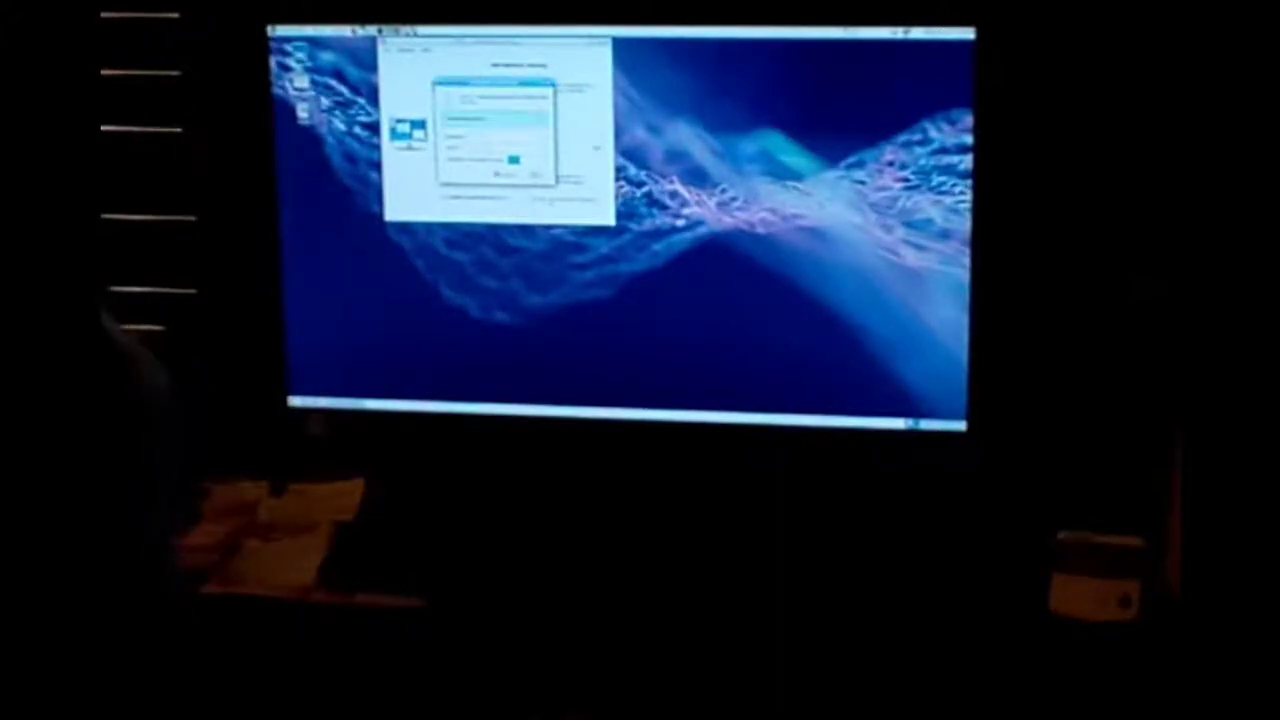
key(Return)
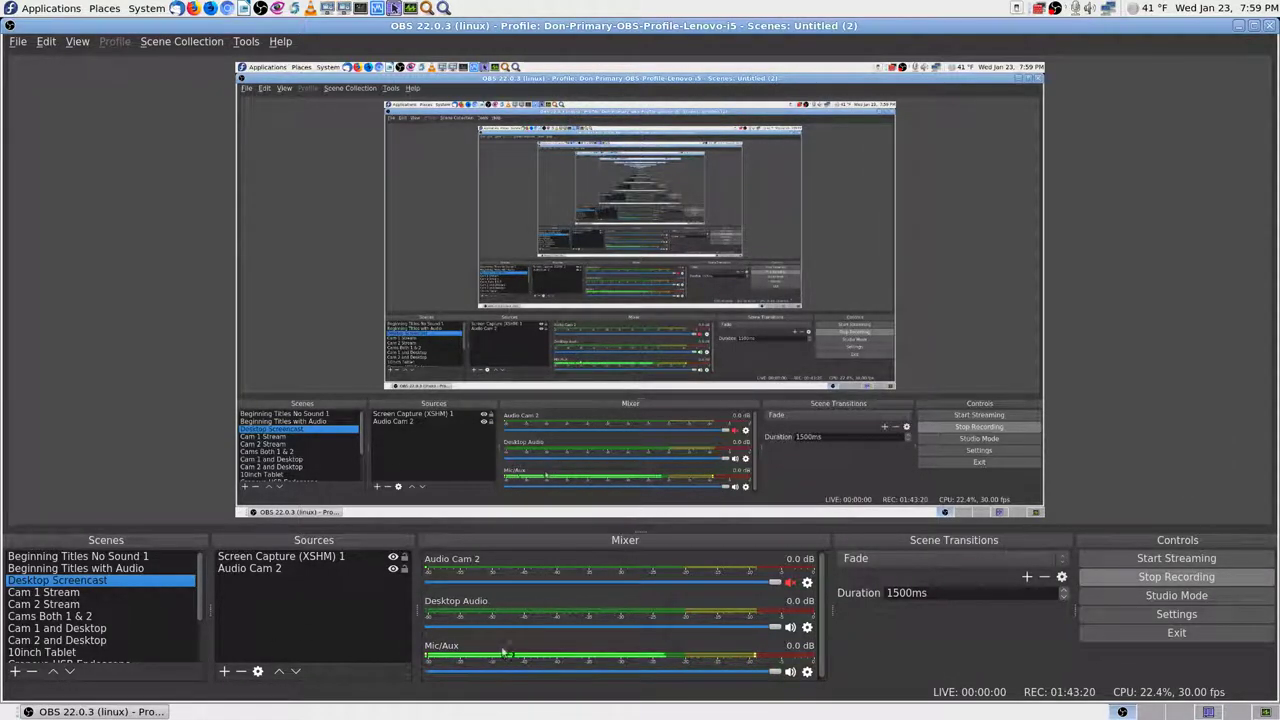
Leave OBS on its workspace, switch to an empty one and launch Remote Desktop Viewer
click(1235, 711)
click(344, 8)
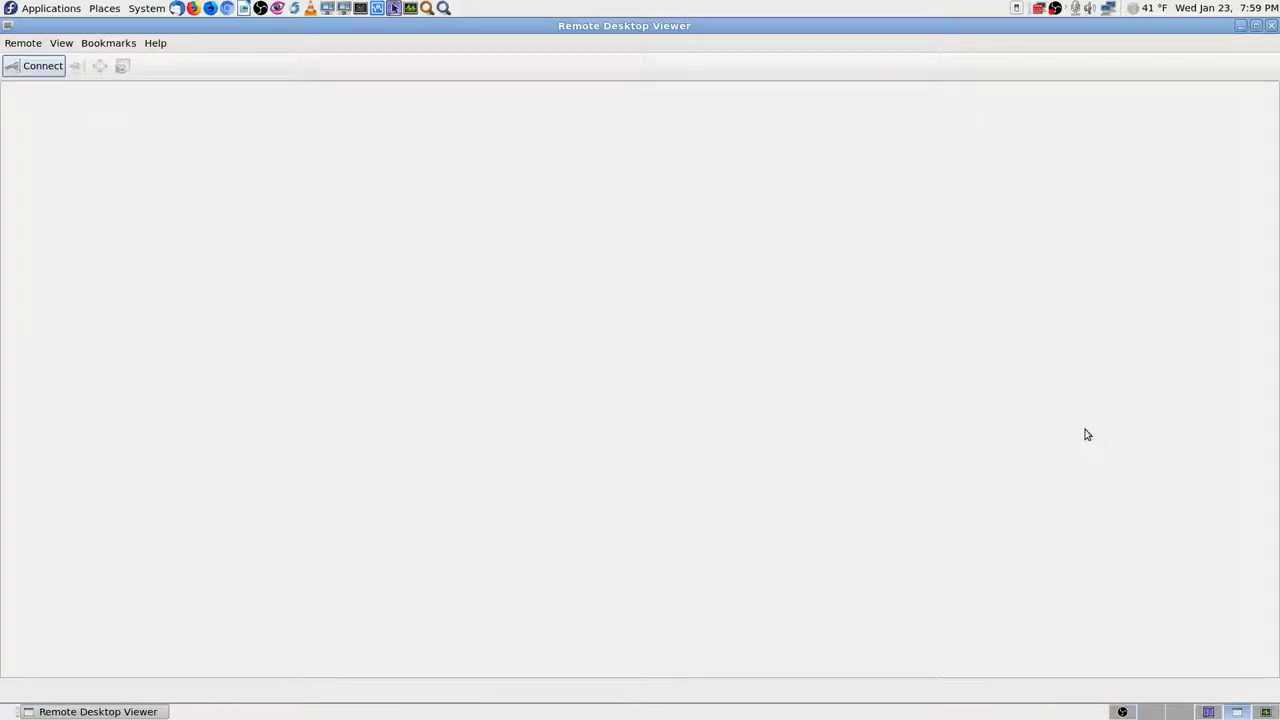
Connect over VNC to host 192.168.0.153 with the VNC password and go full screen
click(38, 66)
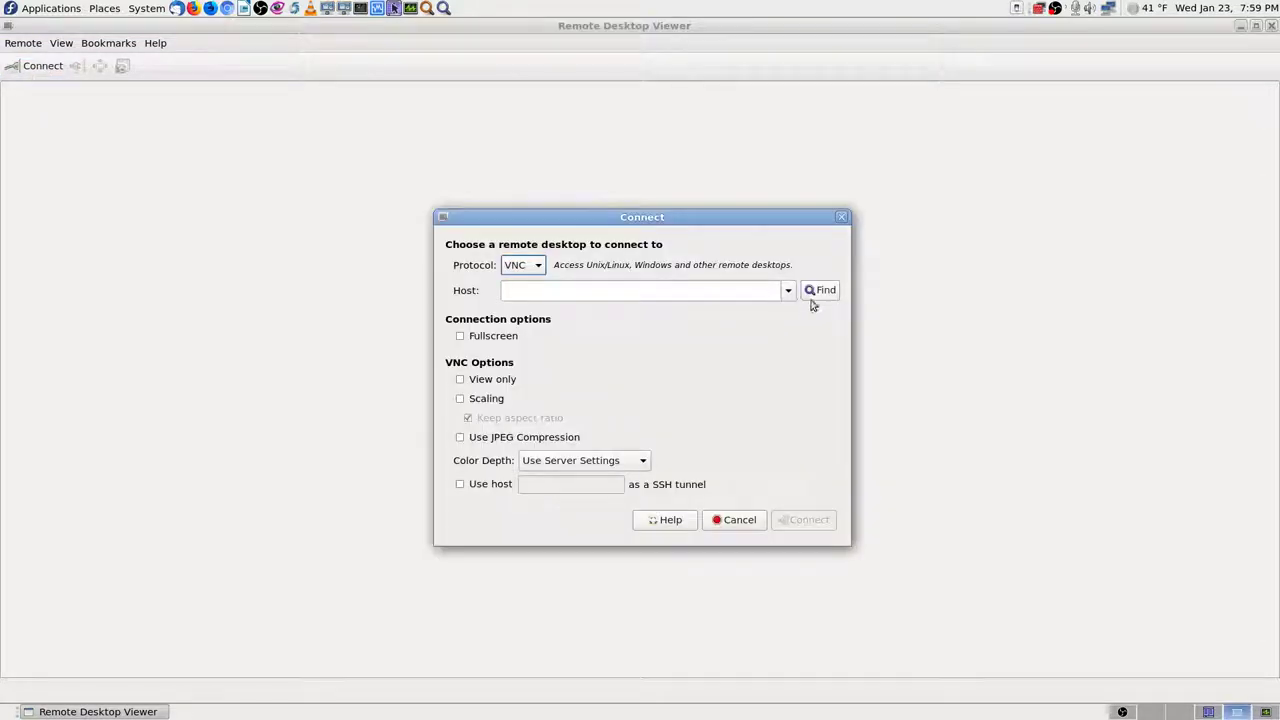
click(787, 291)
click(736, 310)
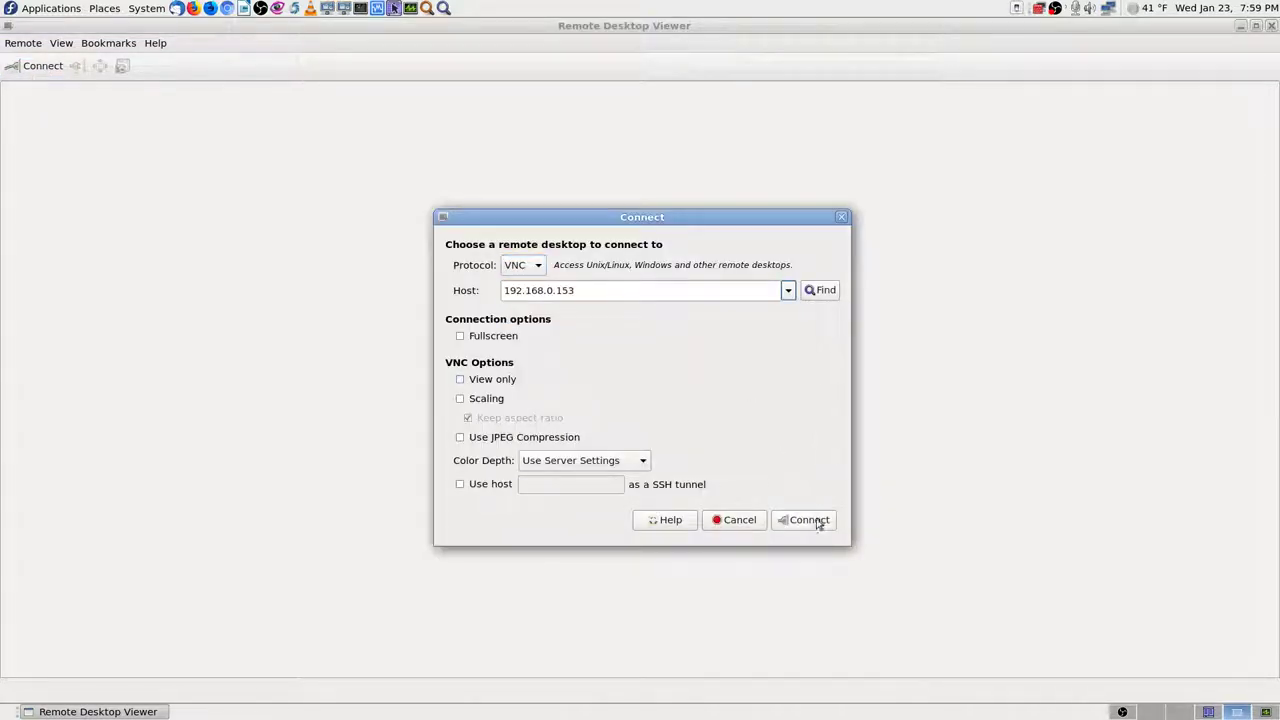
click(814, 519)
text(*******)
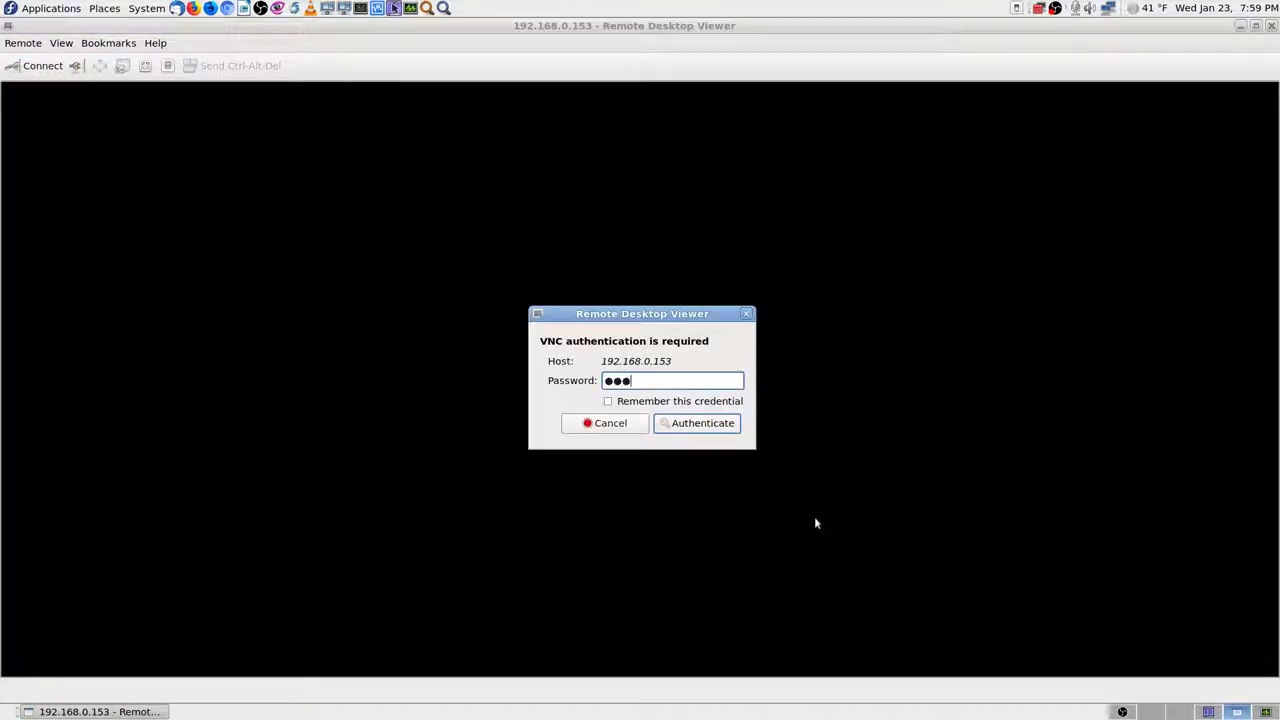
key(Return)
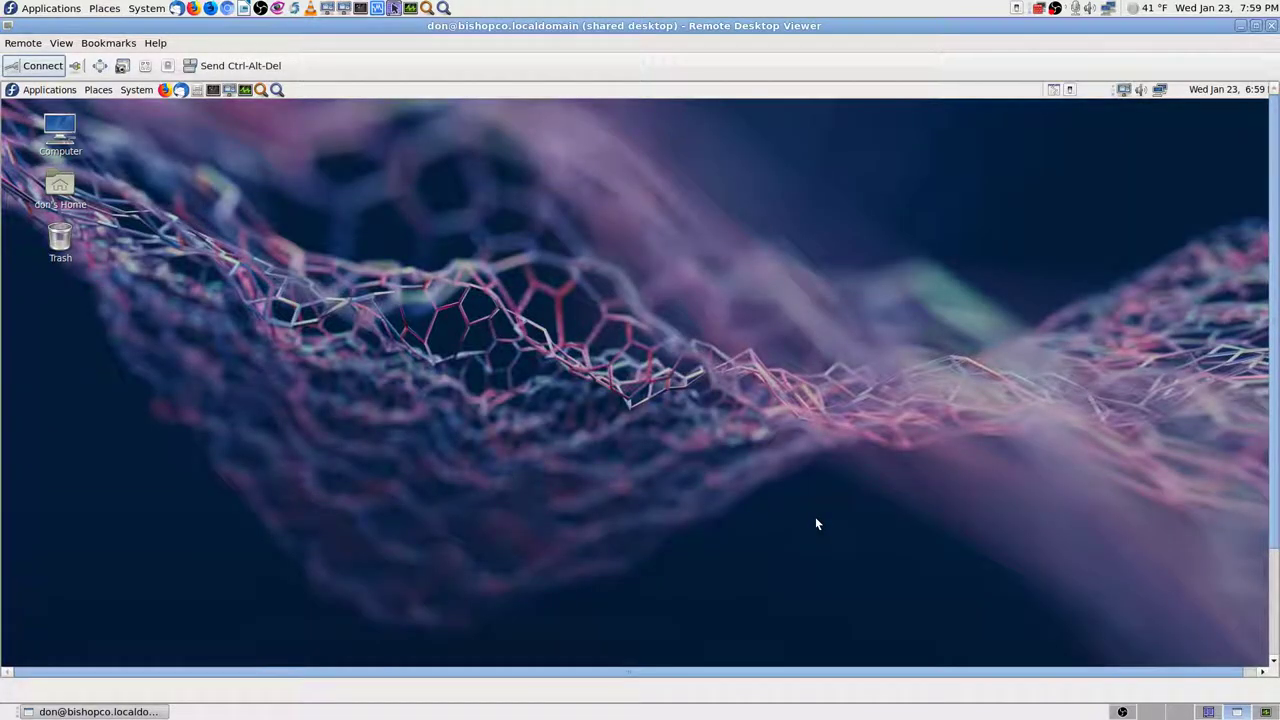
key(F11)
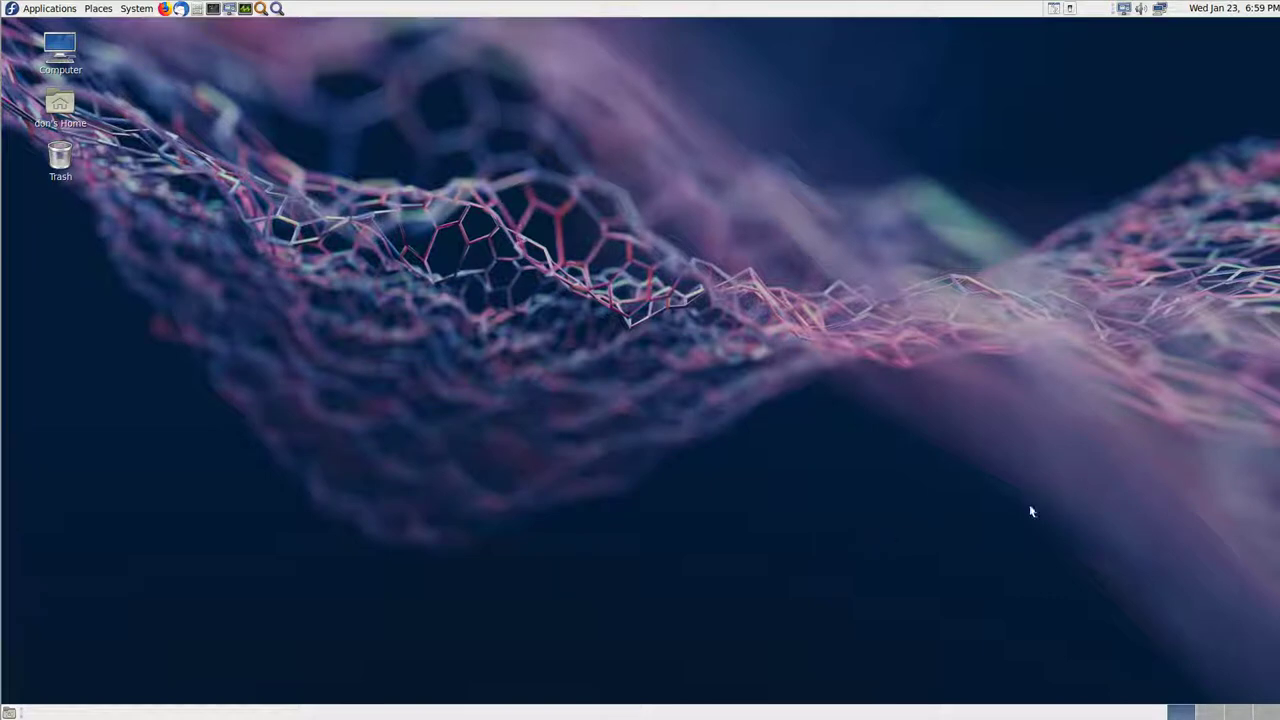
Launch MATE System Monitor from Applications > System Tools and maximize its window
click(50, 9)
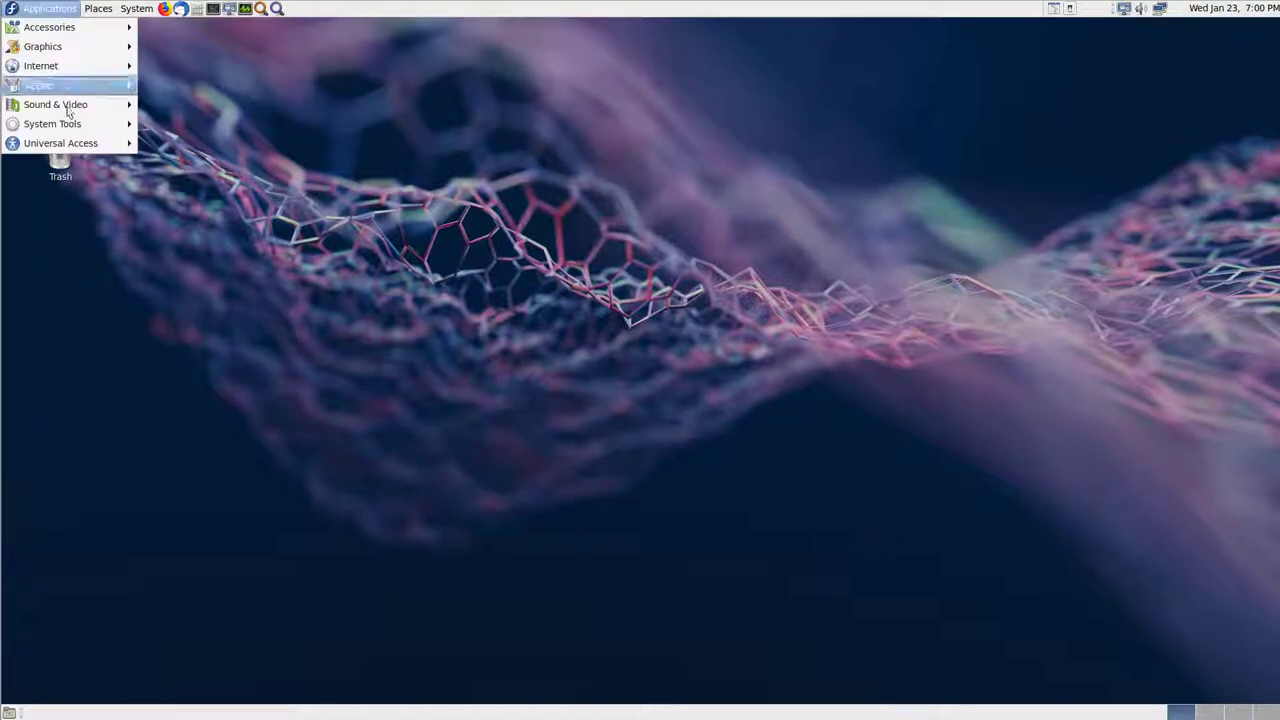
mouse_move(73, 126)
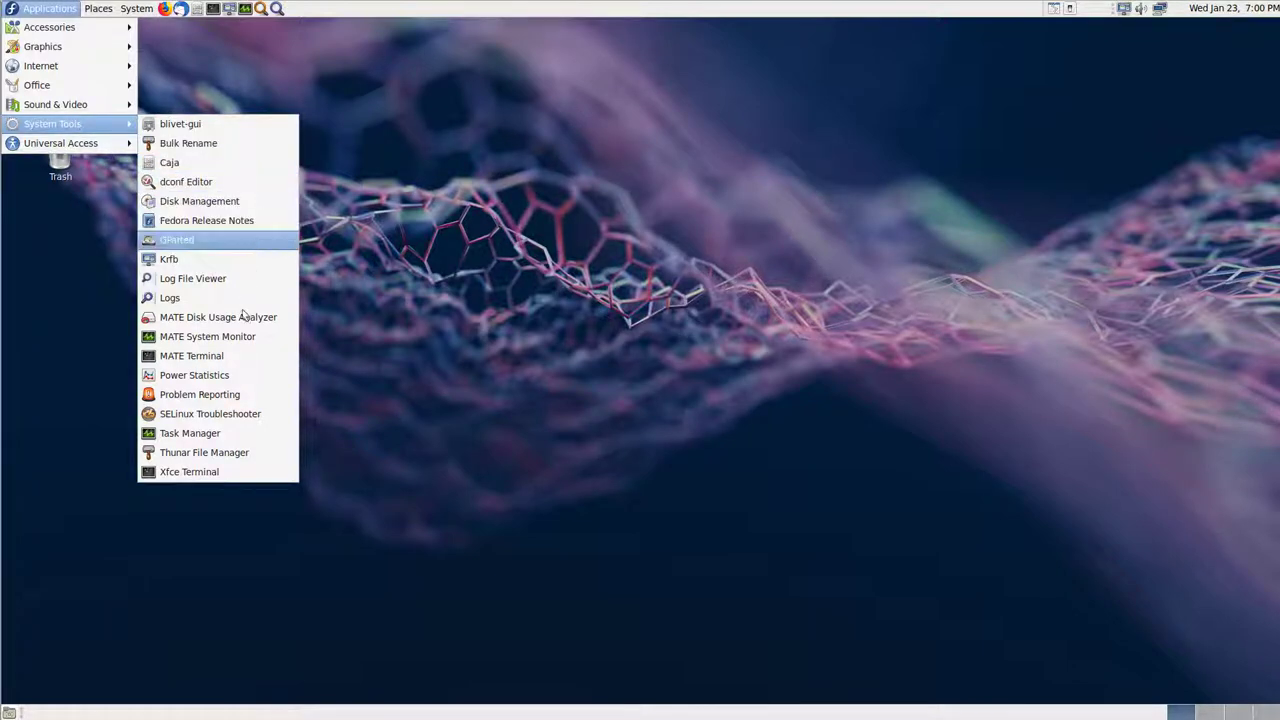
click(238, 340)
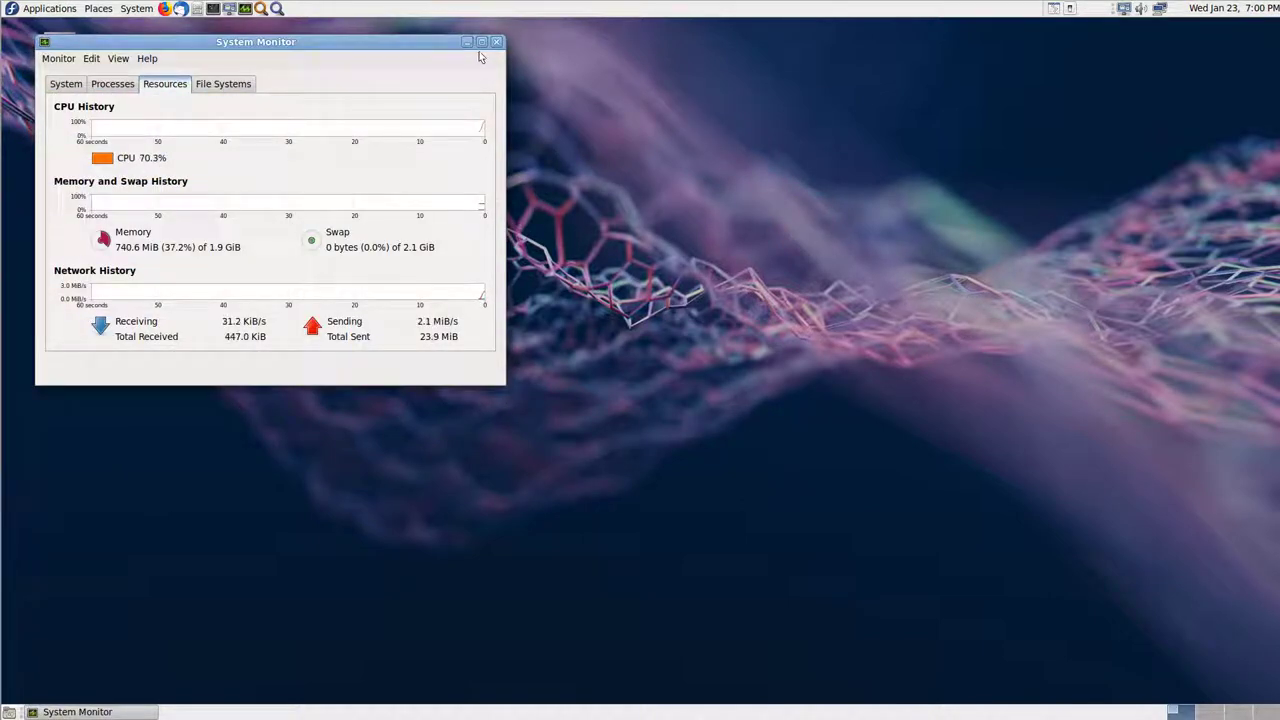
click(481, 41)
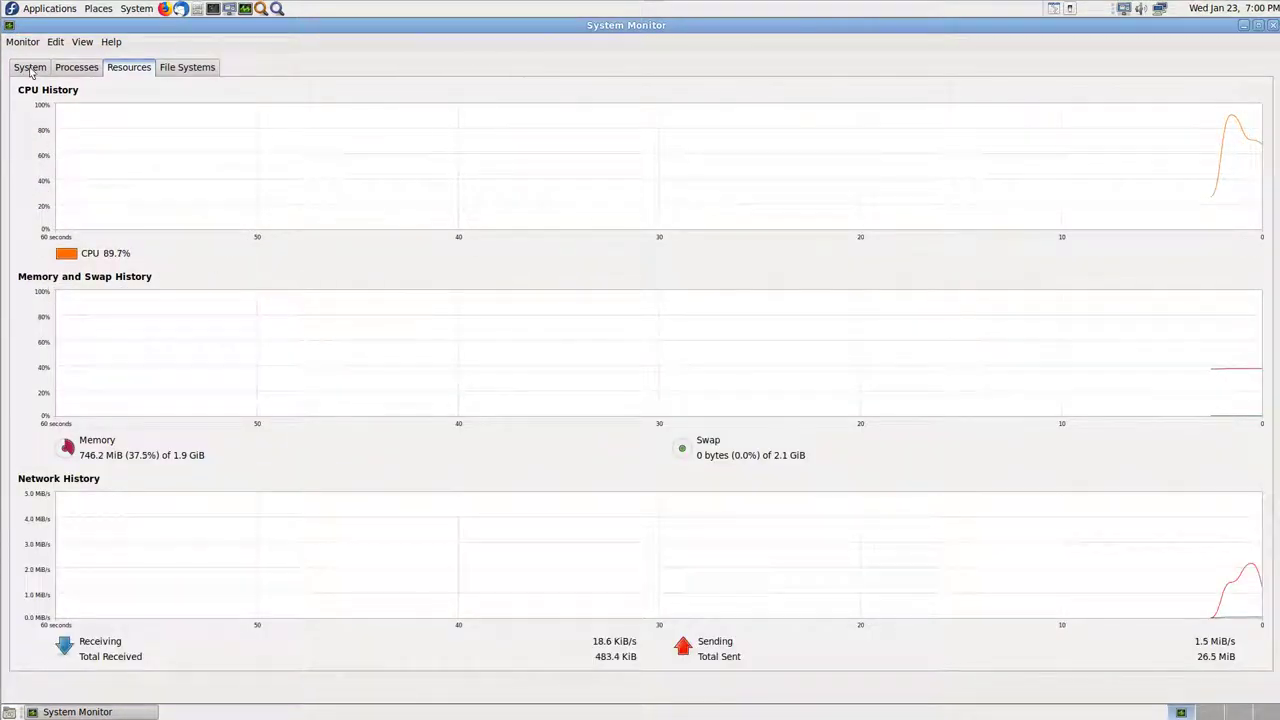
Show the System summary: Fedora 29, MATE 1.20.4, 1.9 GiB memory, 7.0 GiB free disk
click(30, 68)
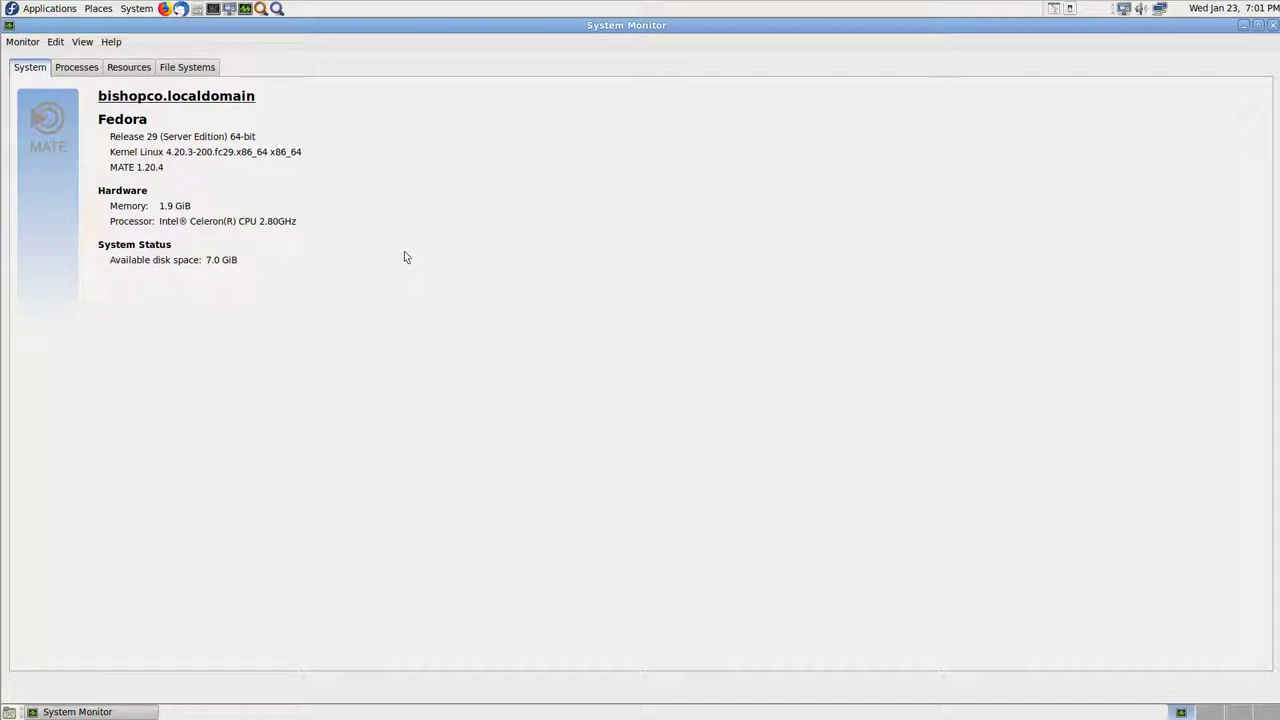
Open the process list and select processes such as abrt-applet, bash and agent
click(81, 68)
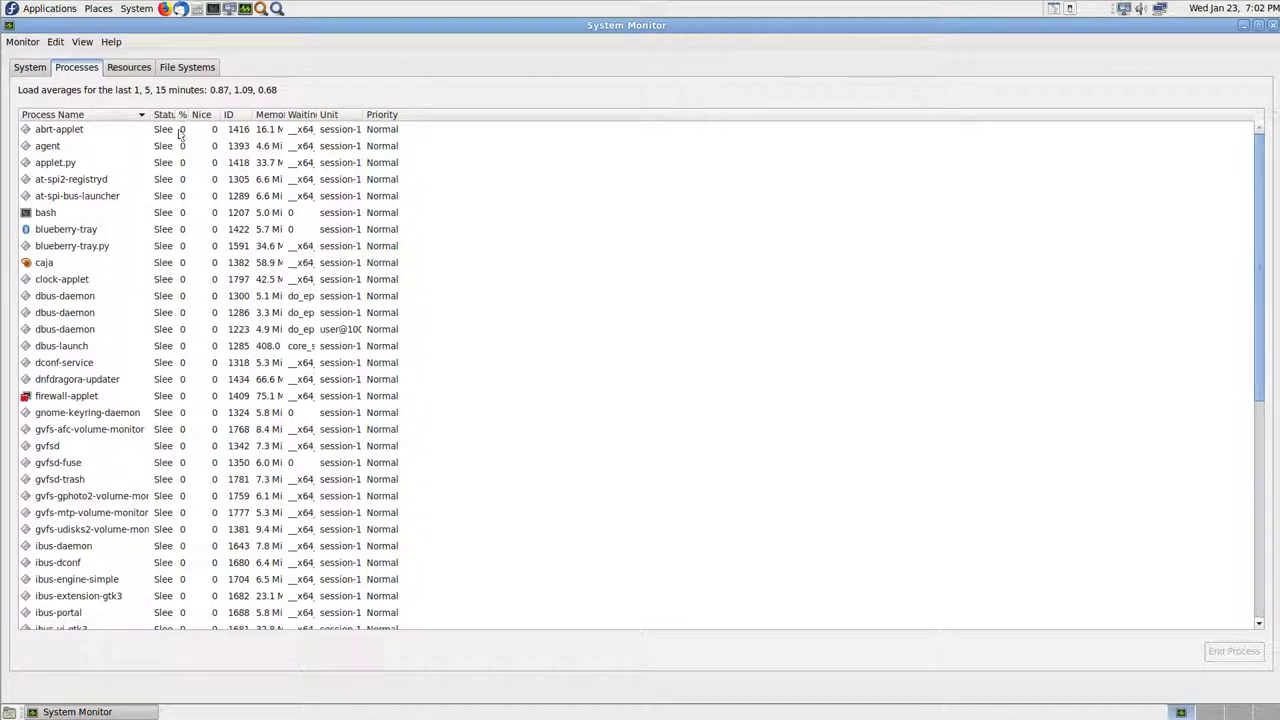
click(225, 129)
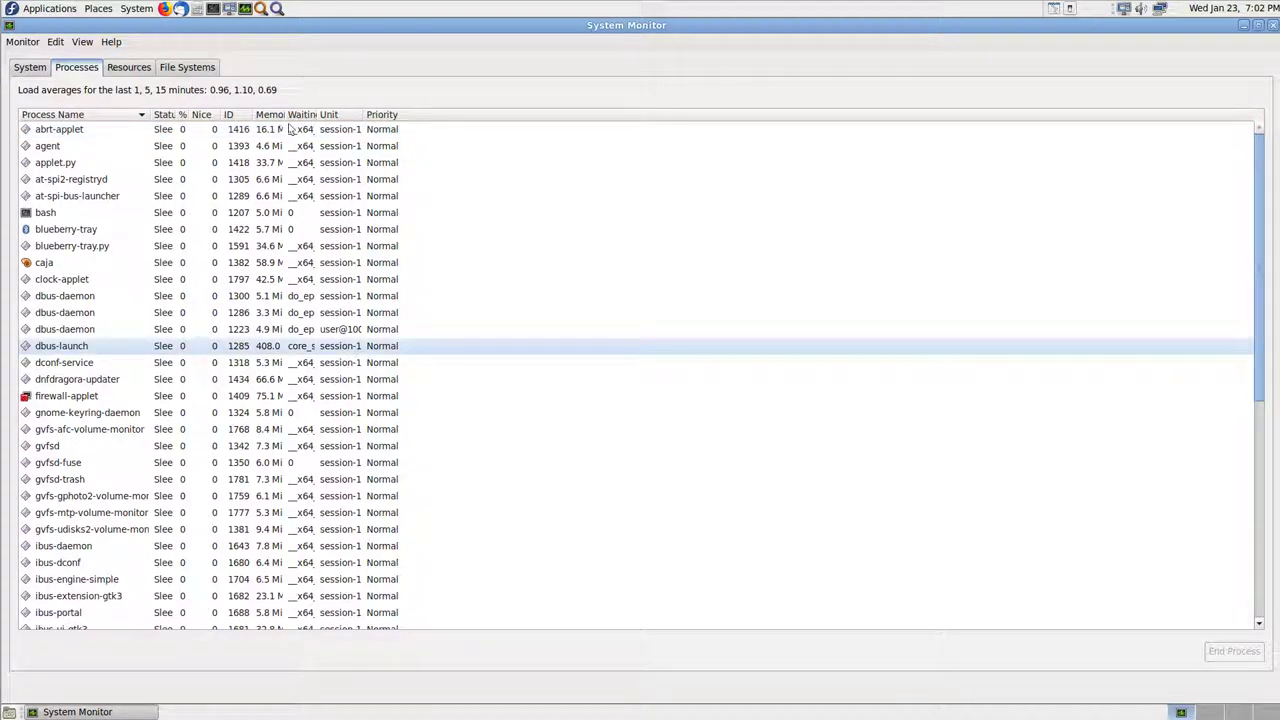
click(190, 127)
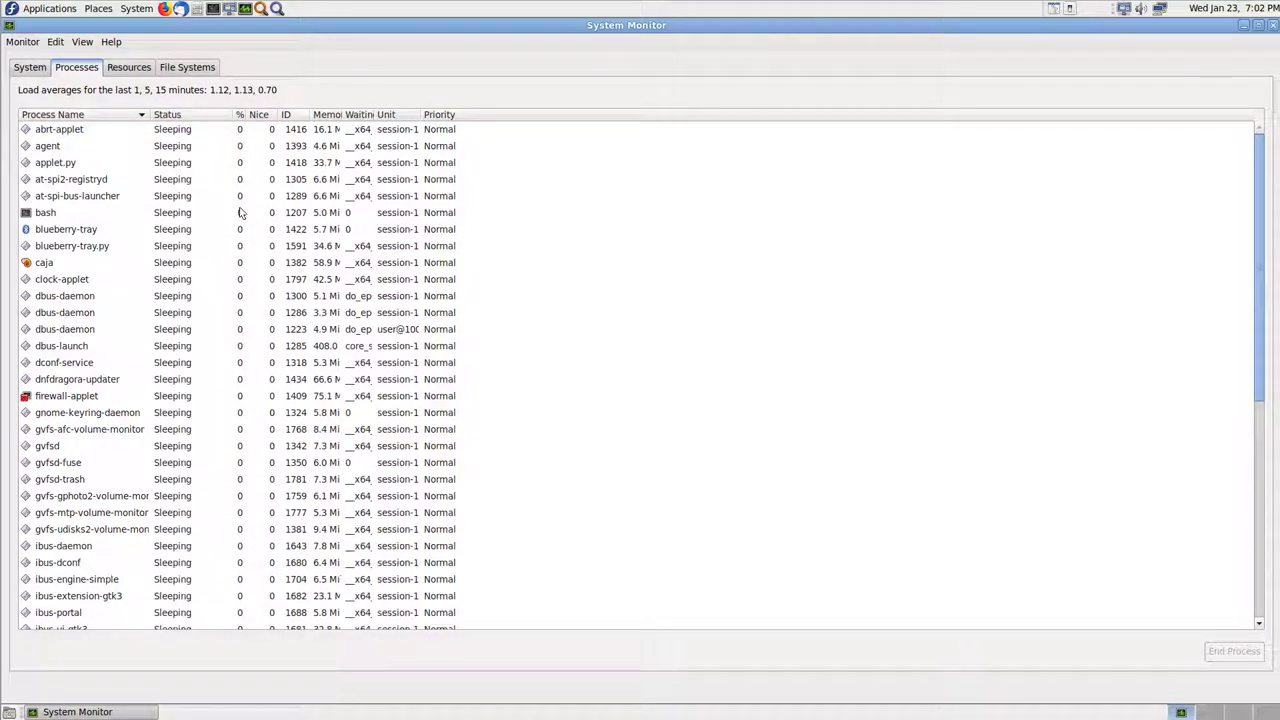
click(188, 175)
key(Down)
key(Down)
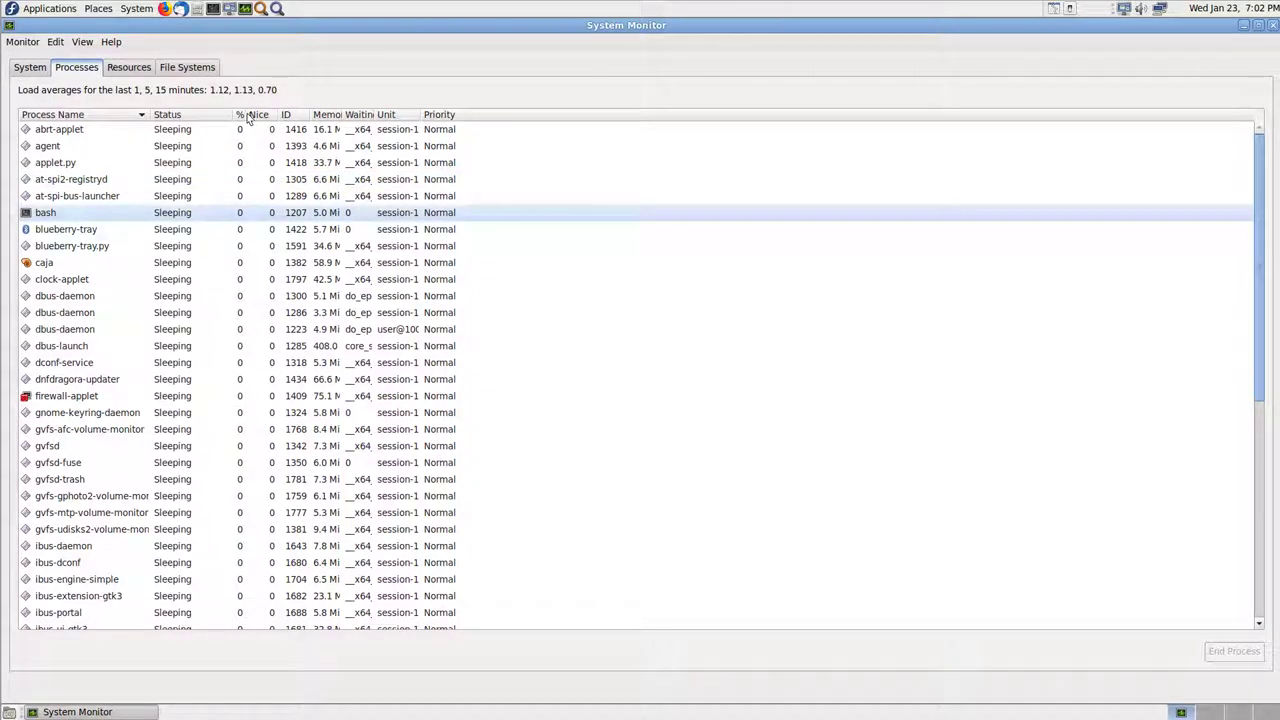
click(244, 127)
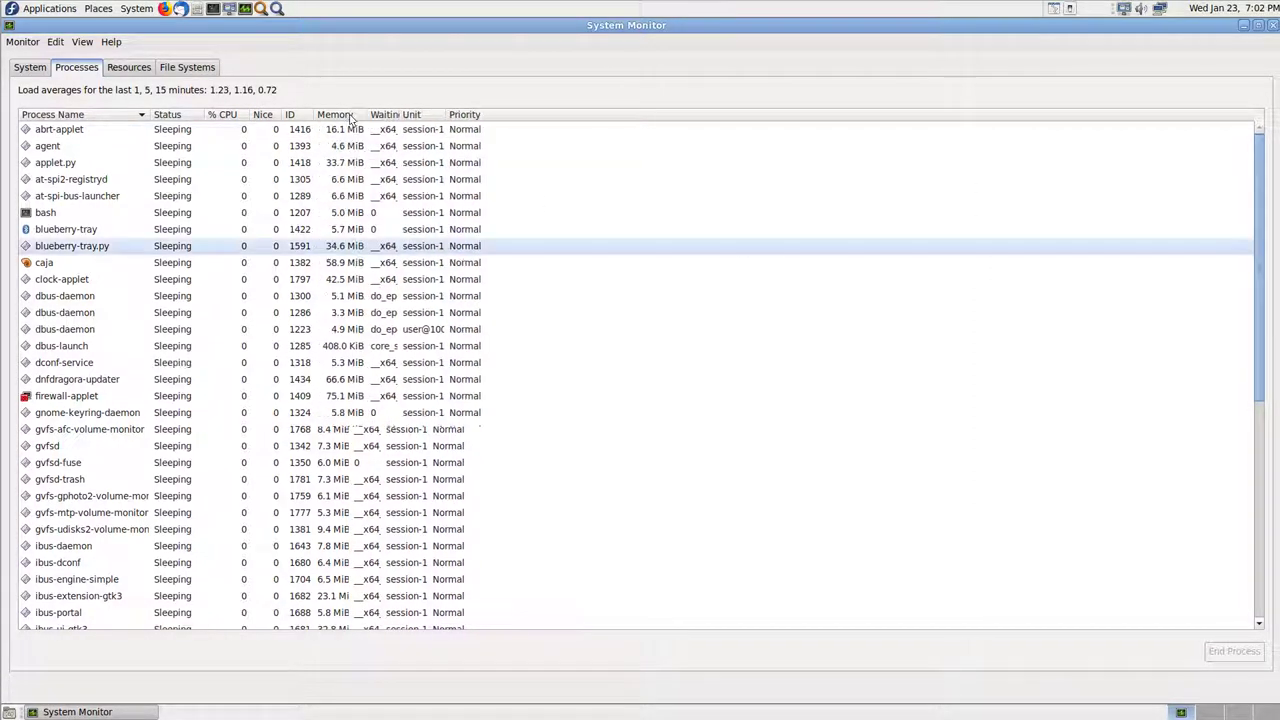
click(400, 148)
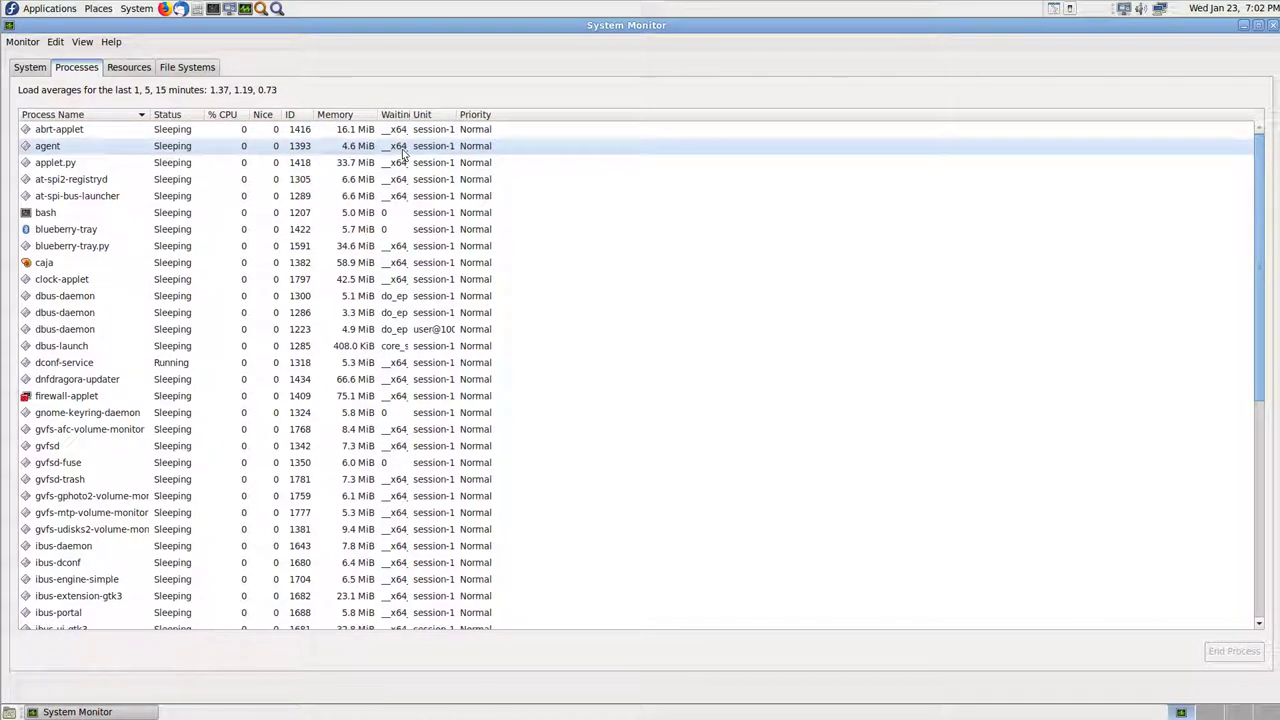
Sort processes by memory both ways, then by % CPU highest first
click(357, 115)
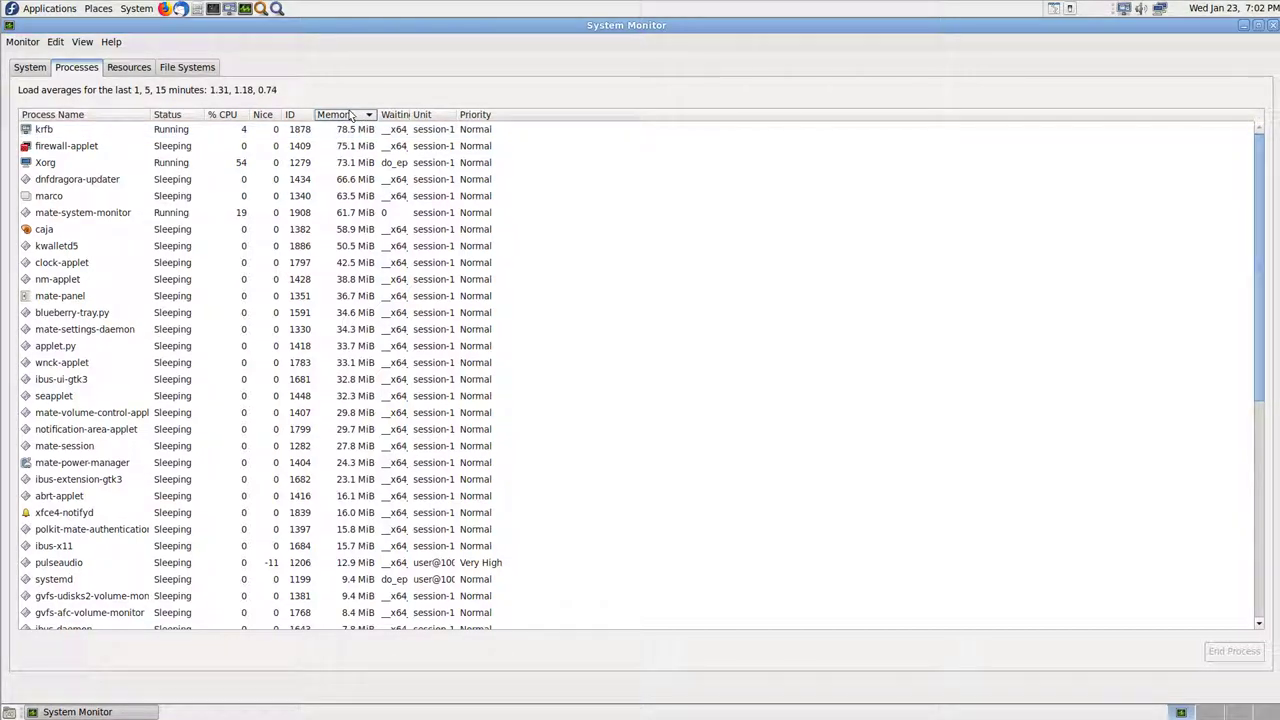
click(349, 115)
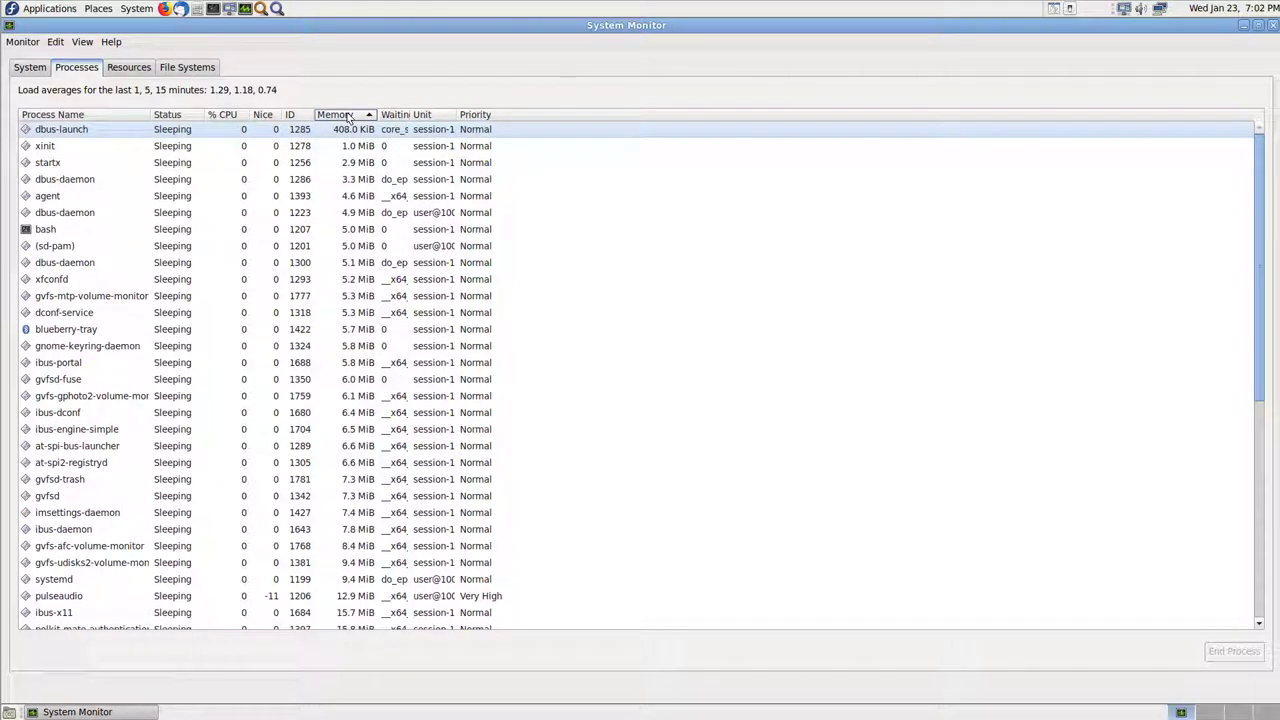
click(229, 116)
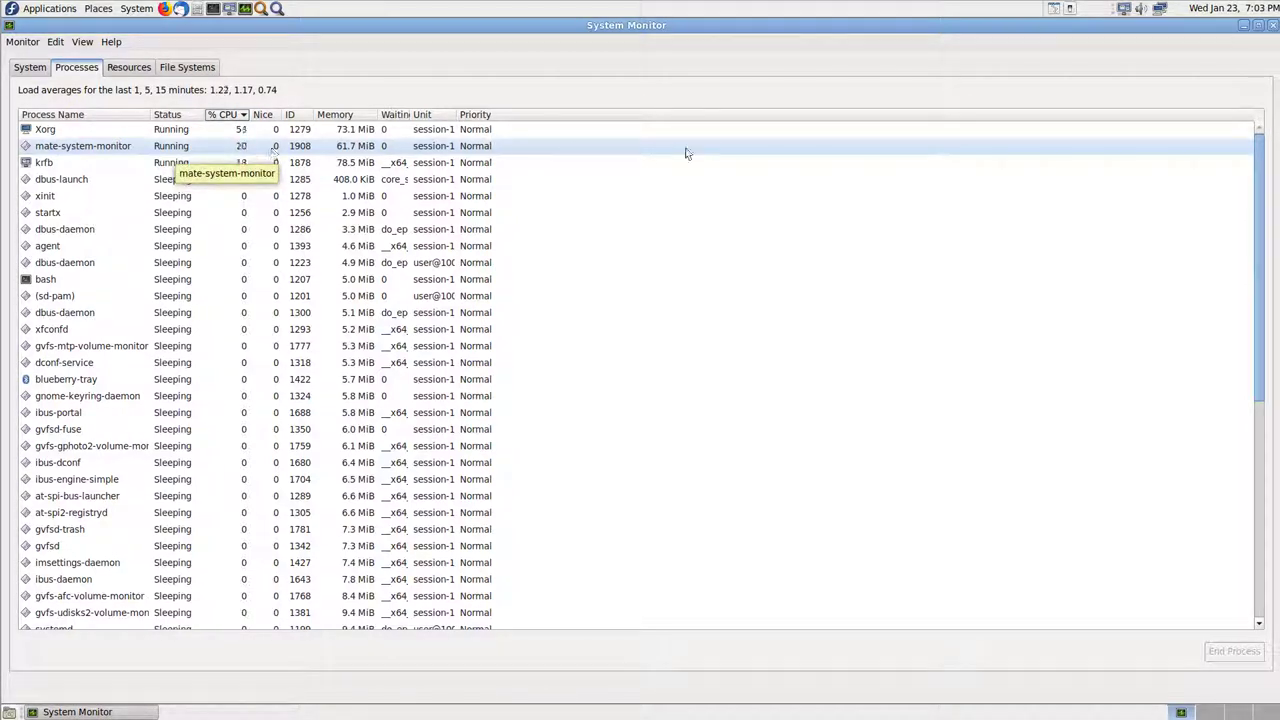
Check the Resources graphs, then list file systems: root xfs 58% used, /boot ext4 22%
click(137, 70)
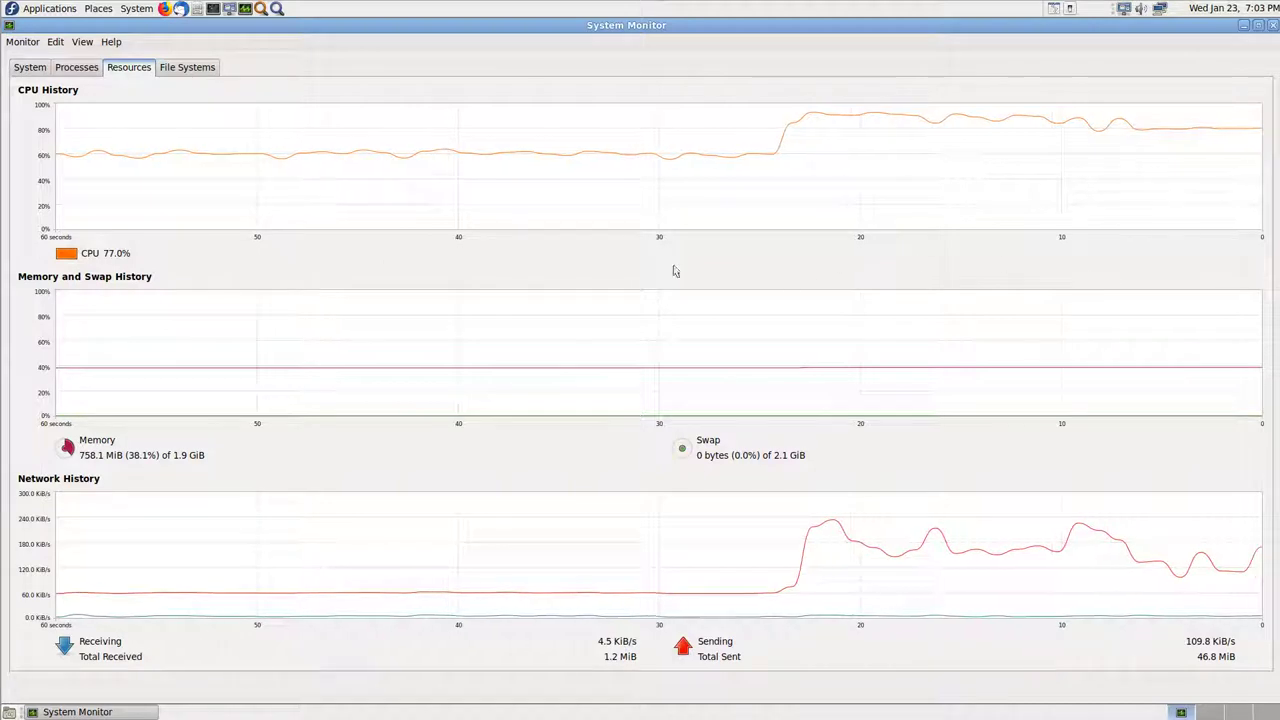
click(196, 67)
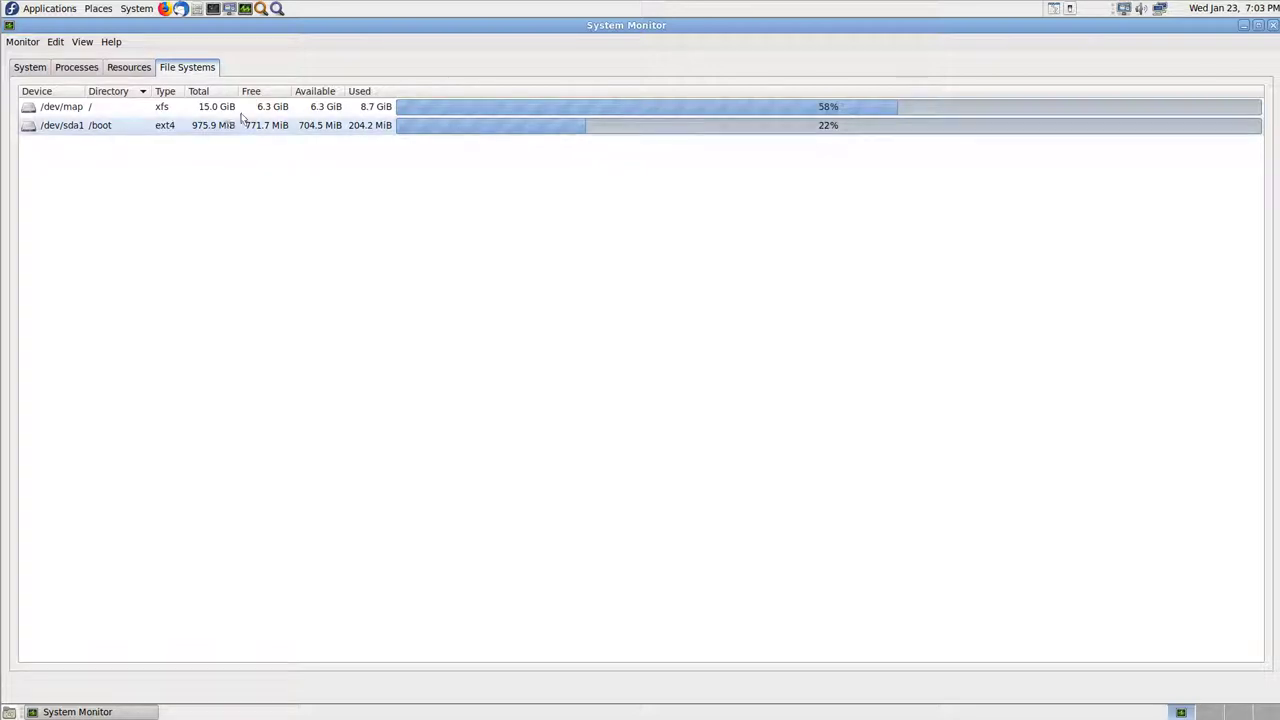
click(300, 114)
click(208, 110)
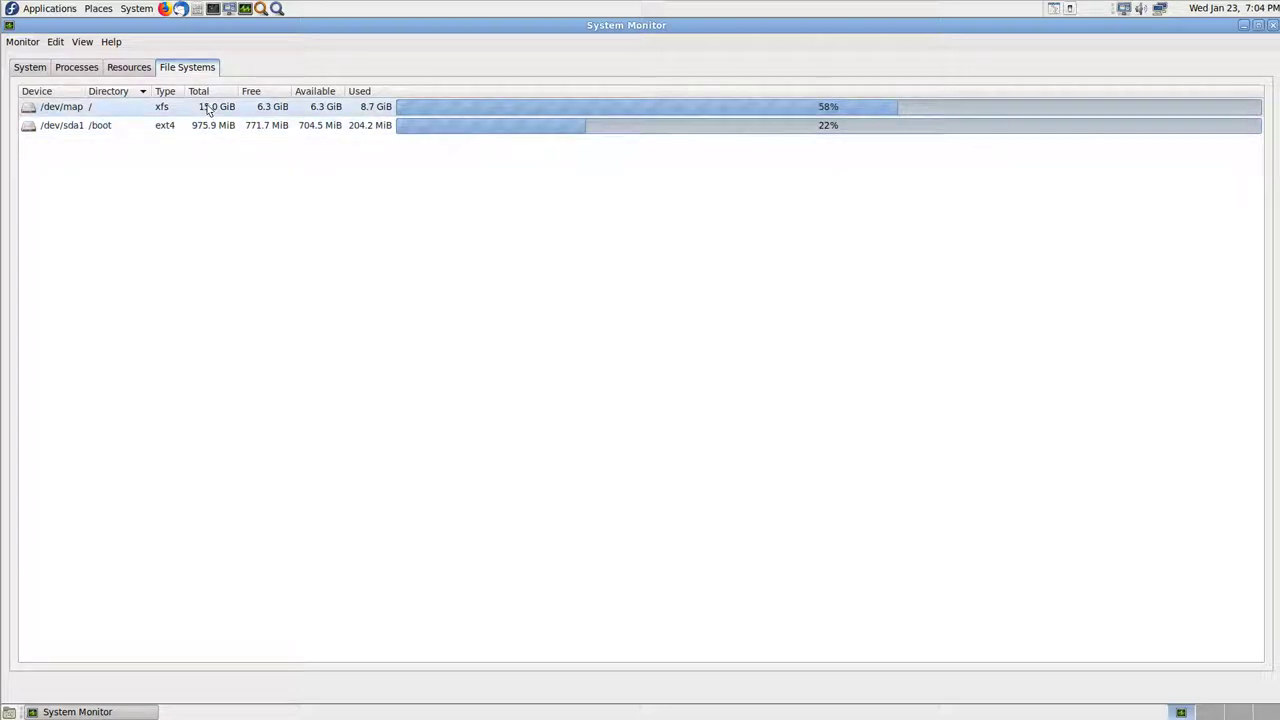
click(224, 113)
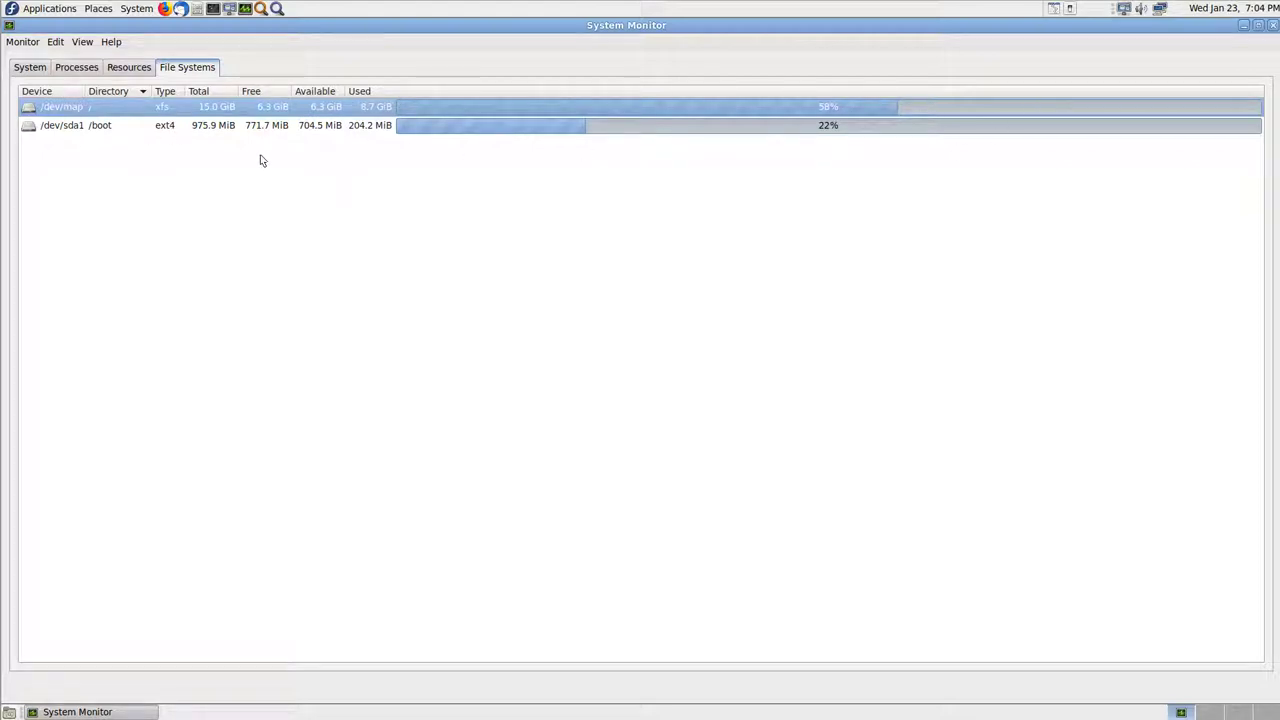
Revisit Resources and Processes, select dbus-launch, then close System Monitor
click(127, 69)
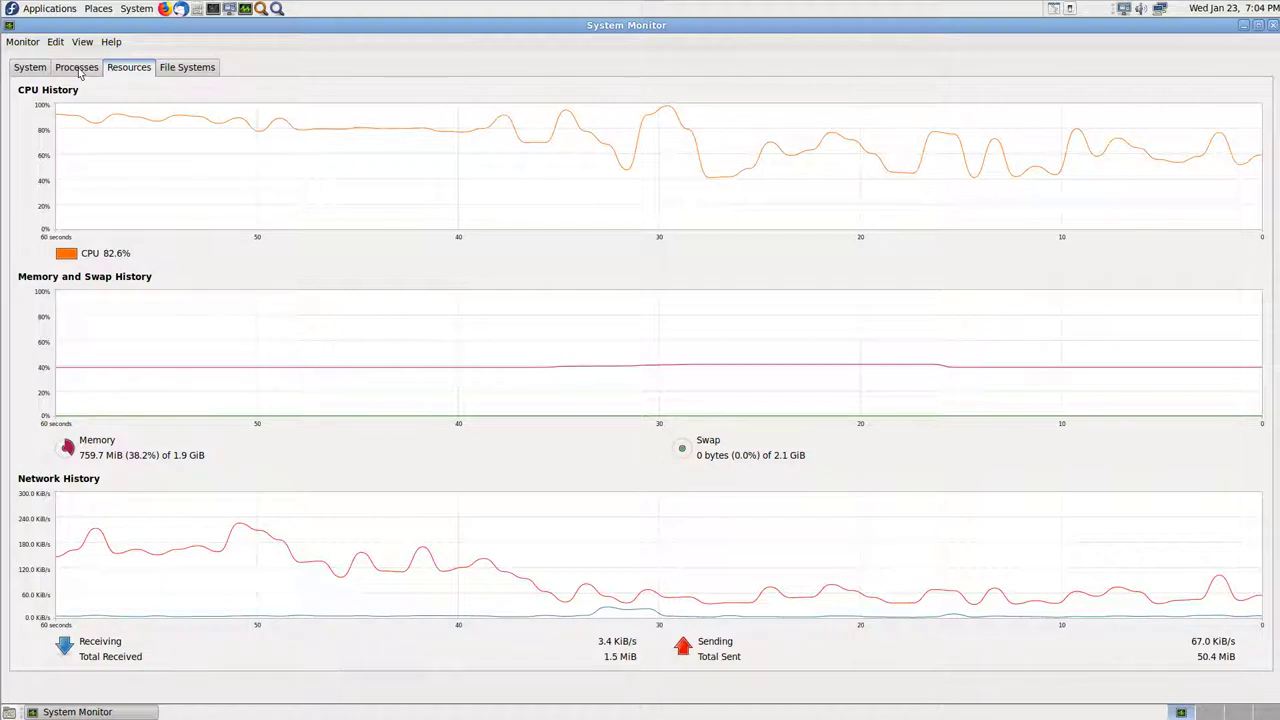
click(78, 70)
click(157, 178)
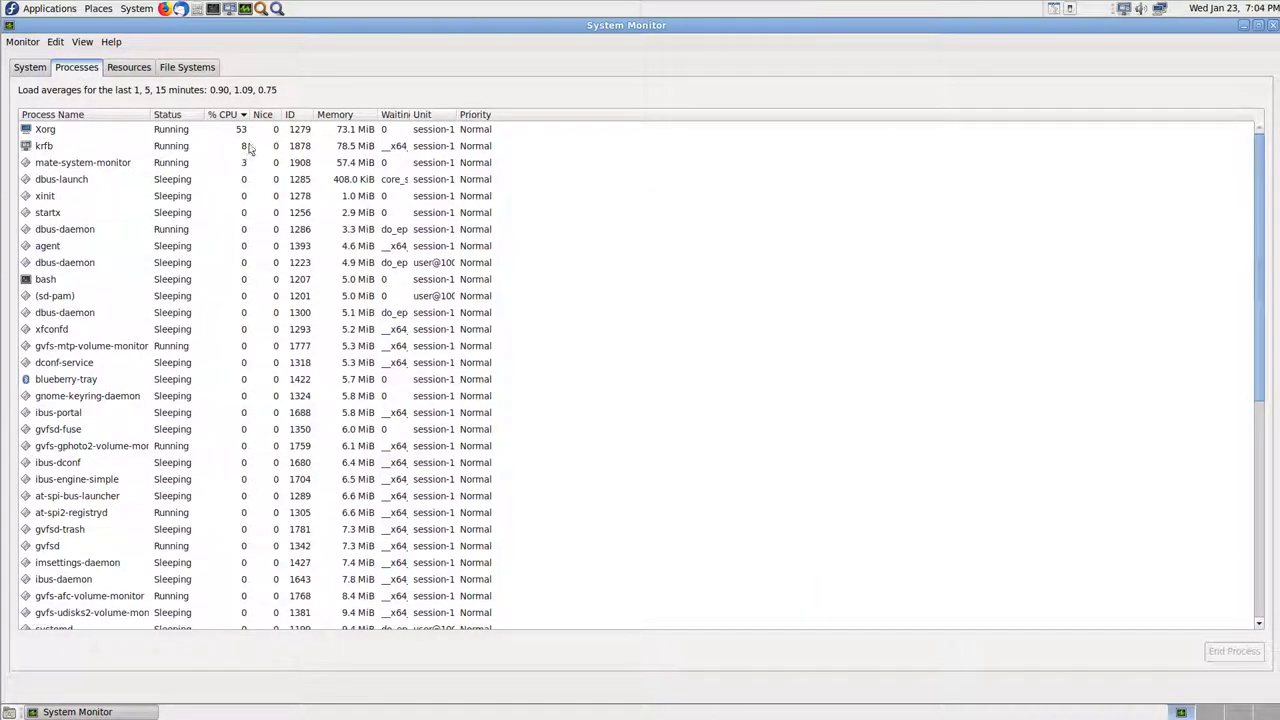
click(1269, 30)
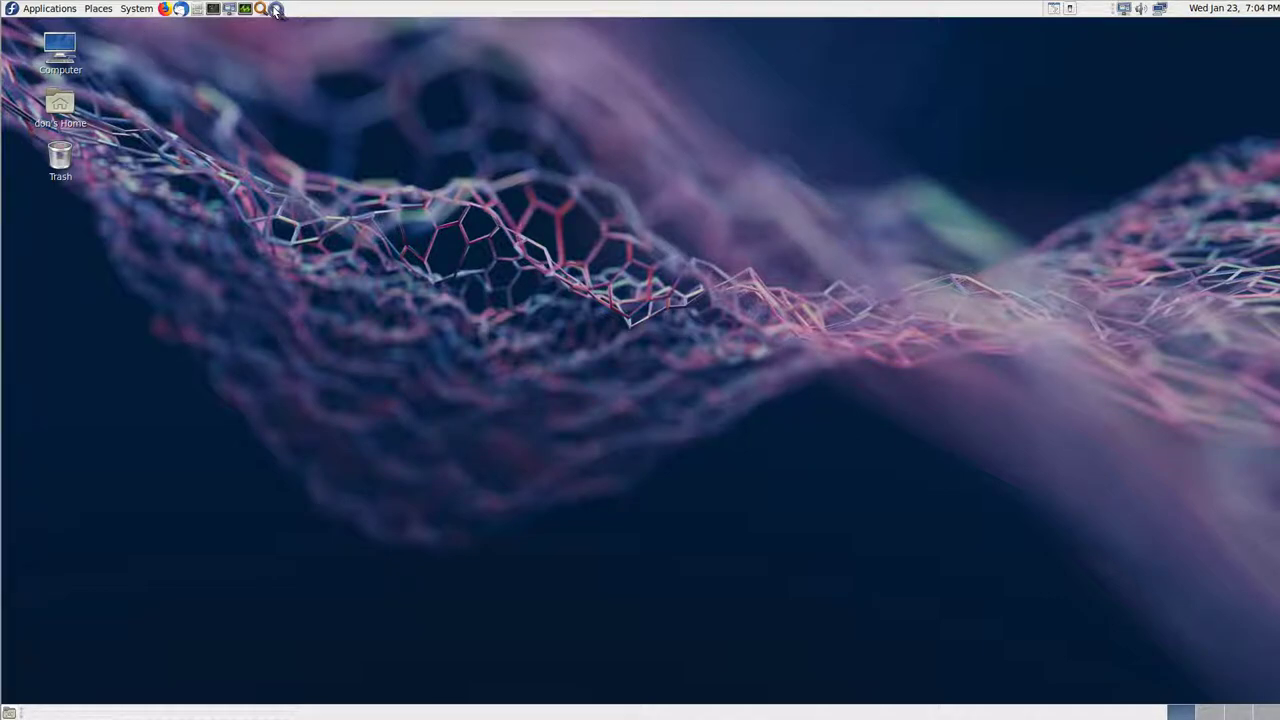
Search the Application Finder for 'disk' and launch MATE Disk Usage Analyzer
click(277, 9)
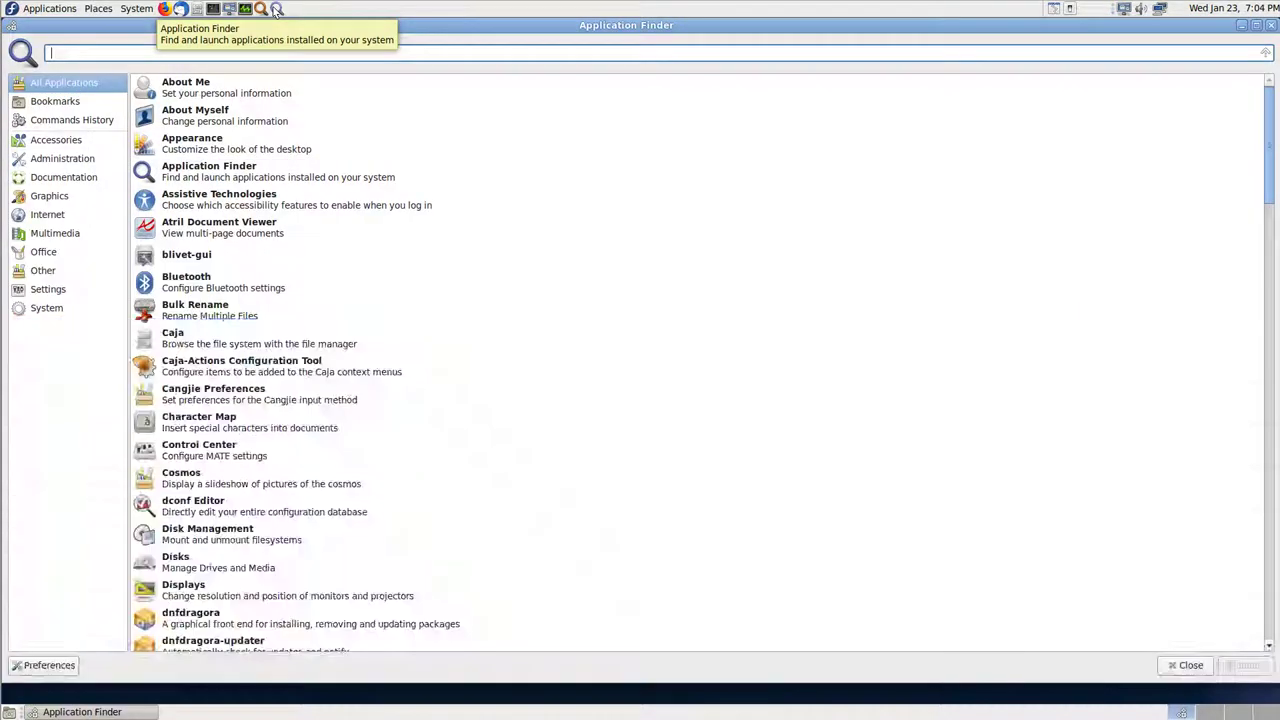
text(disk)
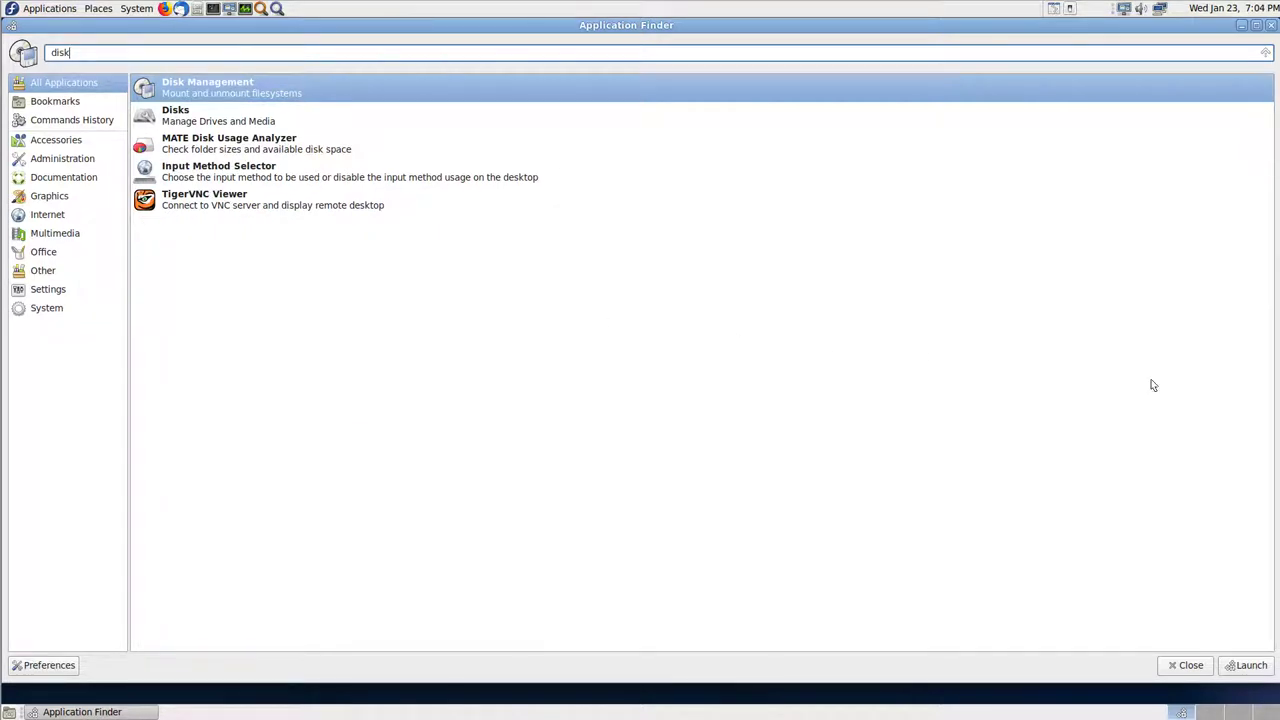
key(Down)
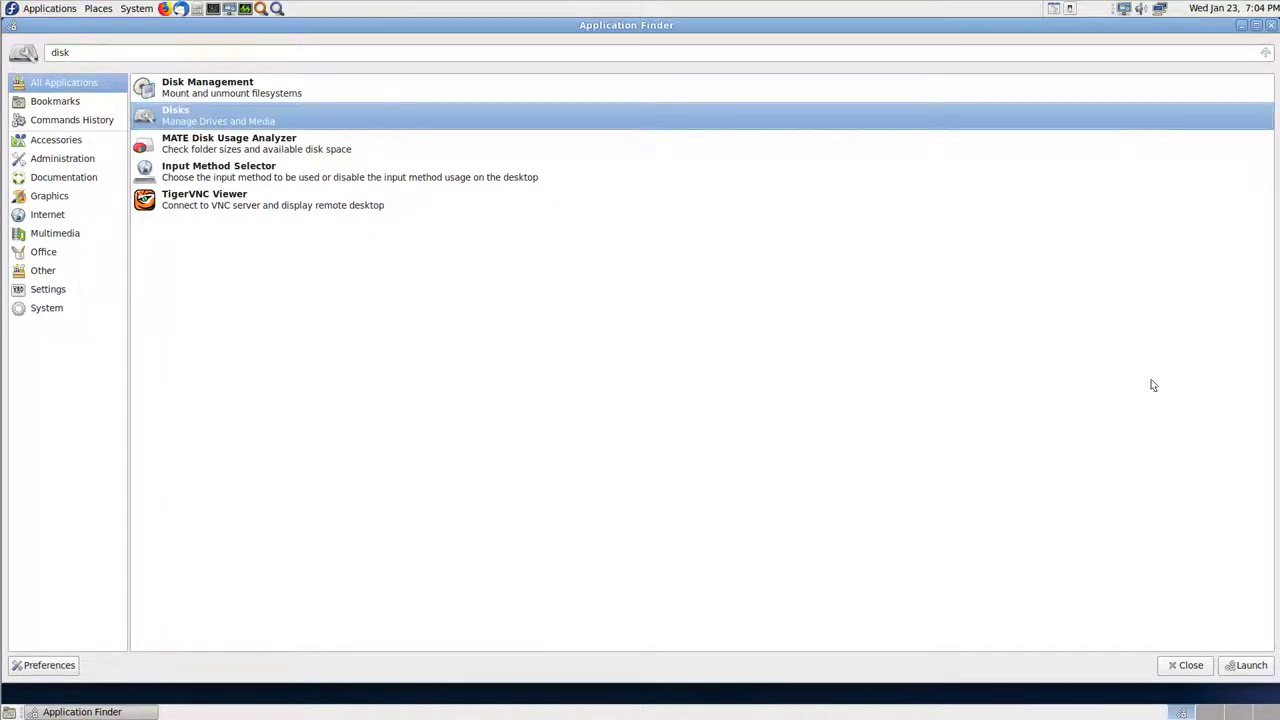
key(Down)
key(Down)
key(Down)
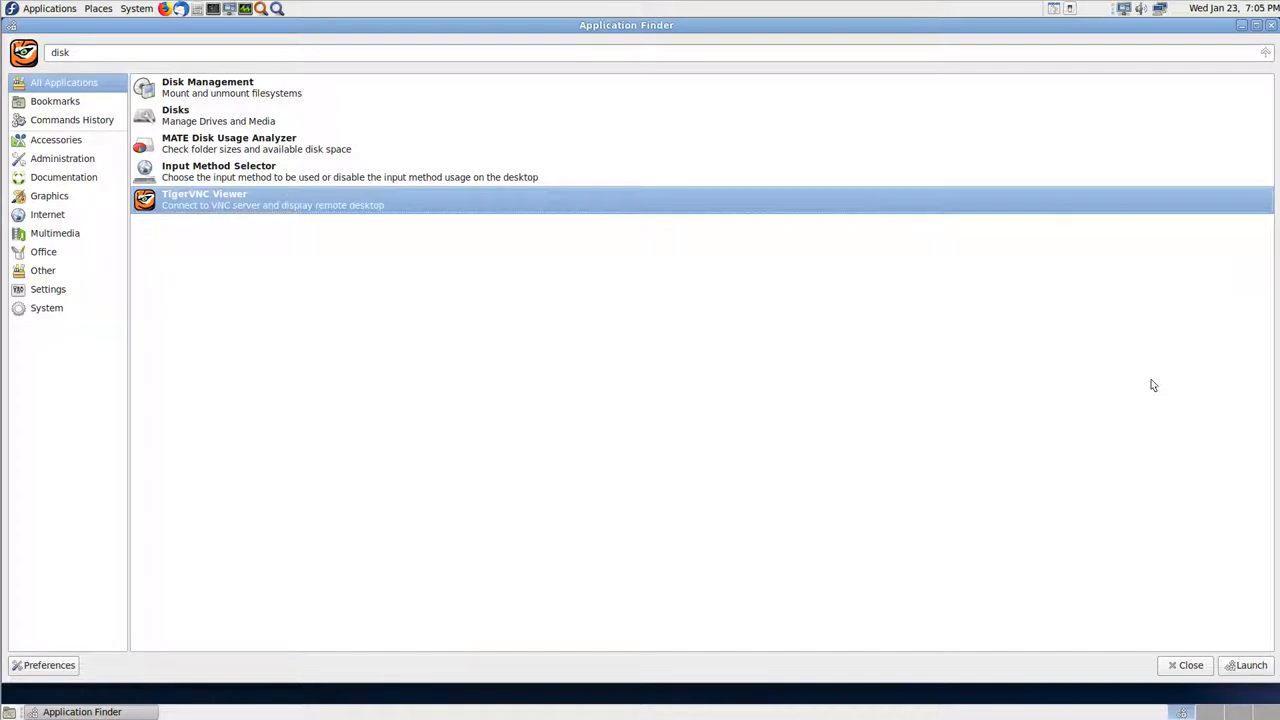
key(Up)
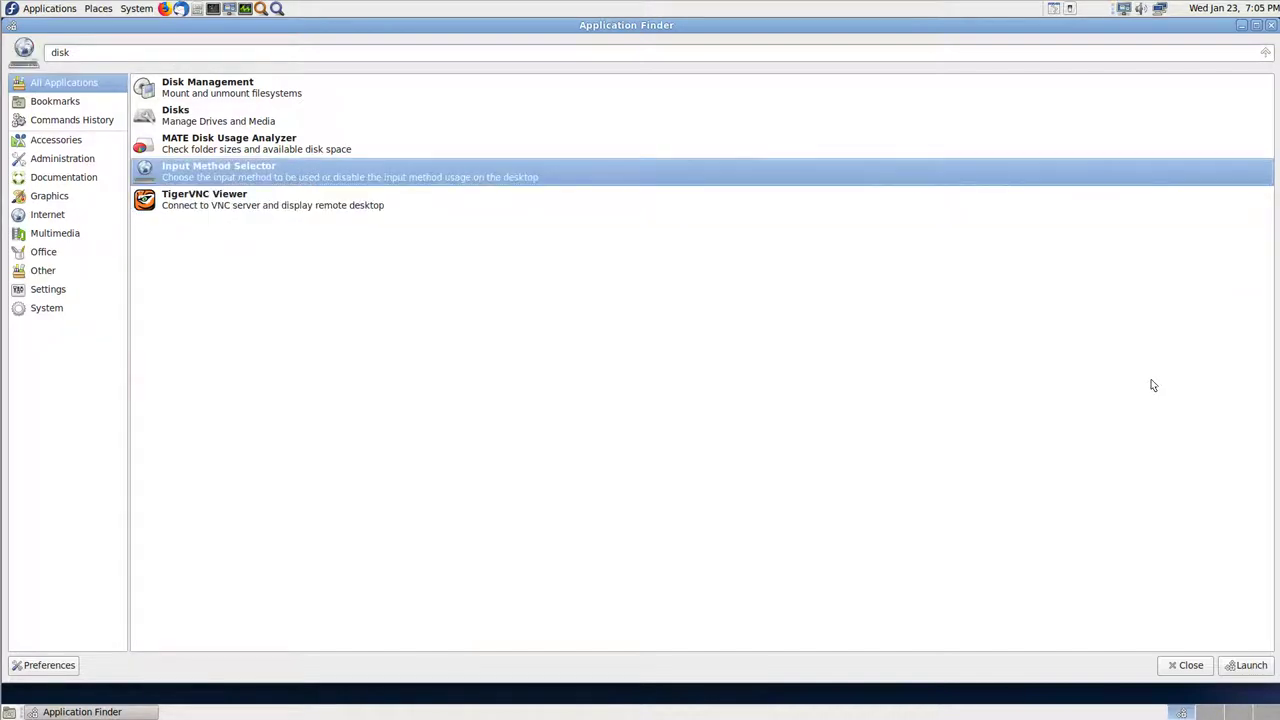
key(Up)
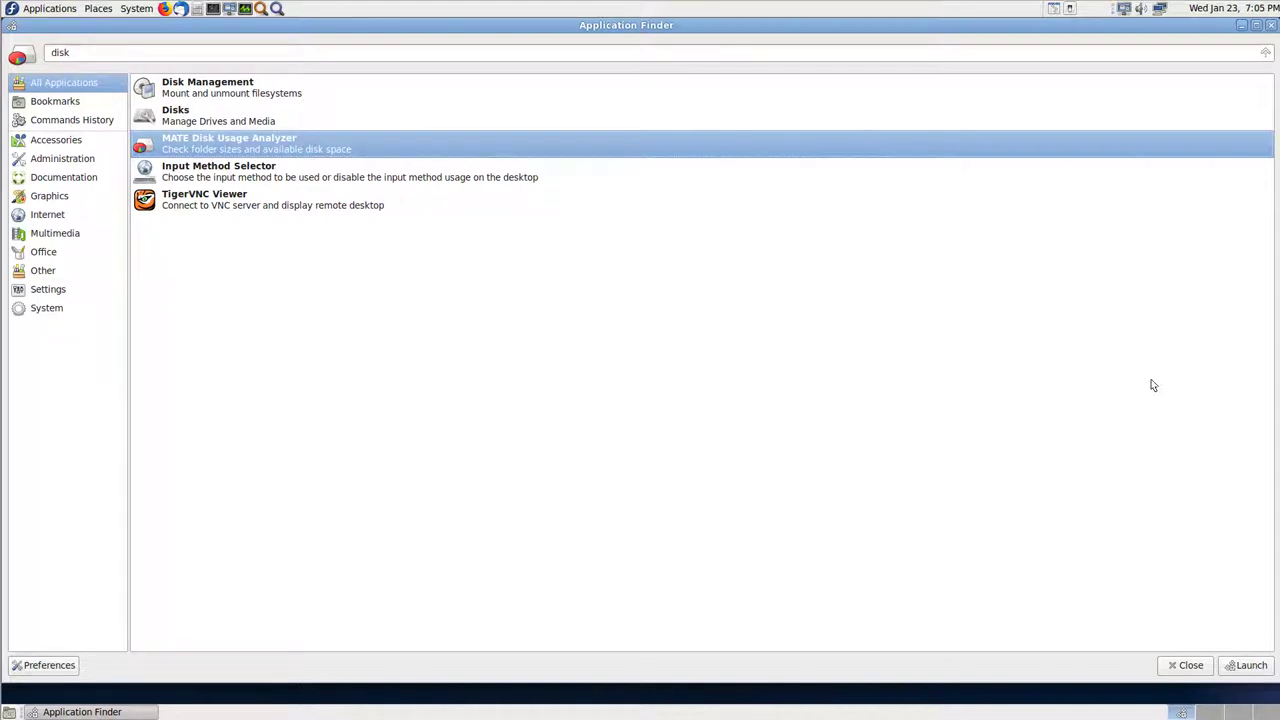
key(Return)
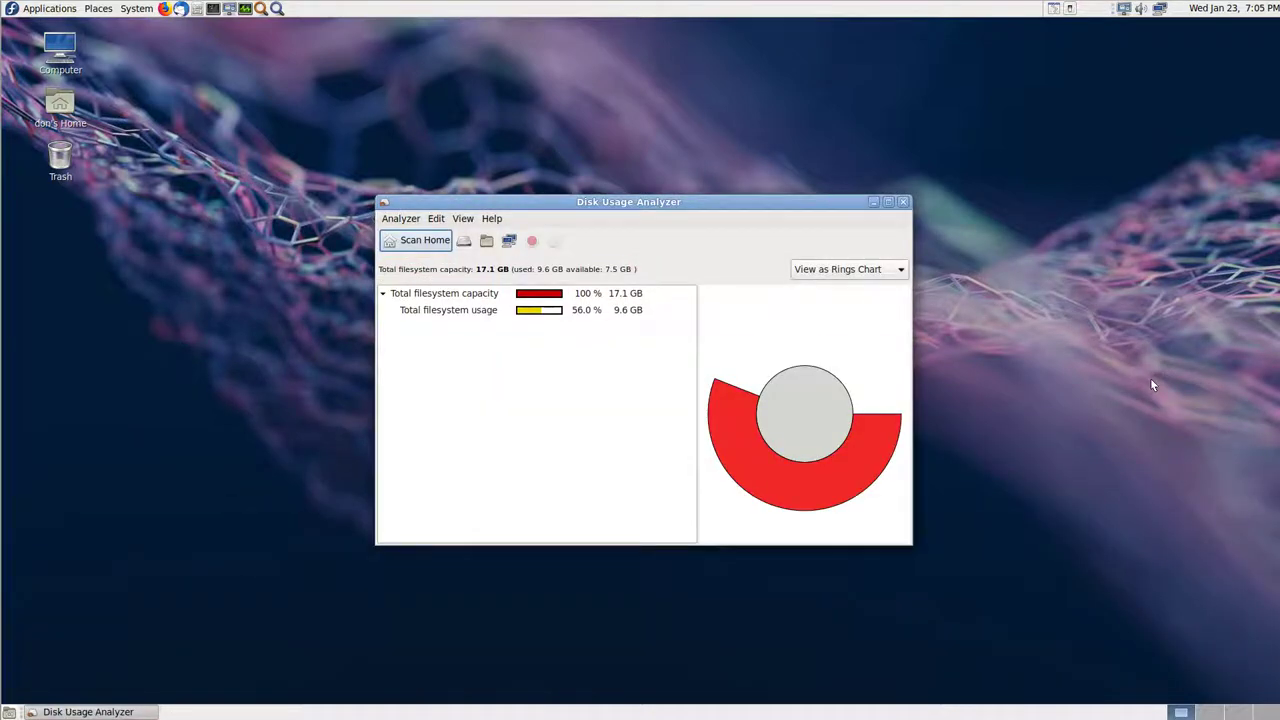
Maximize the Disk Usage Analyzer window, then collapse and re-expand the Total filesystem capacity entry
click(888, 201)
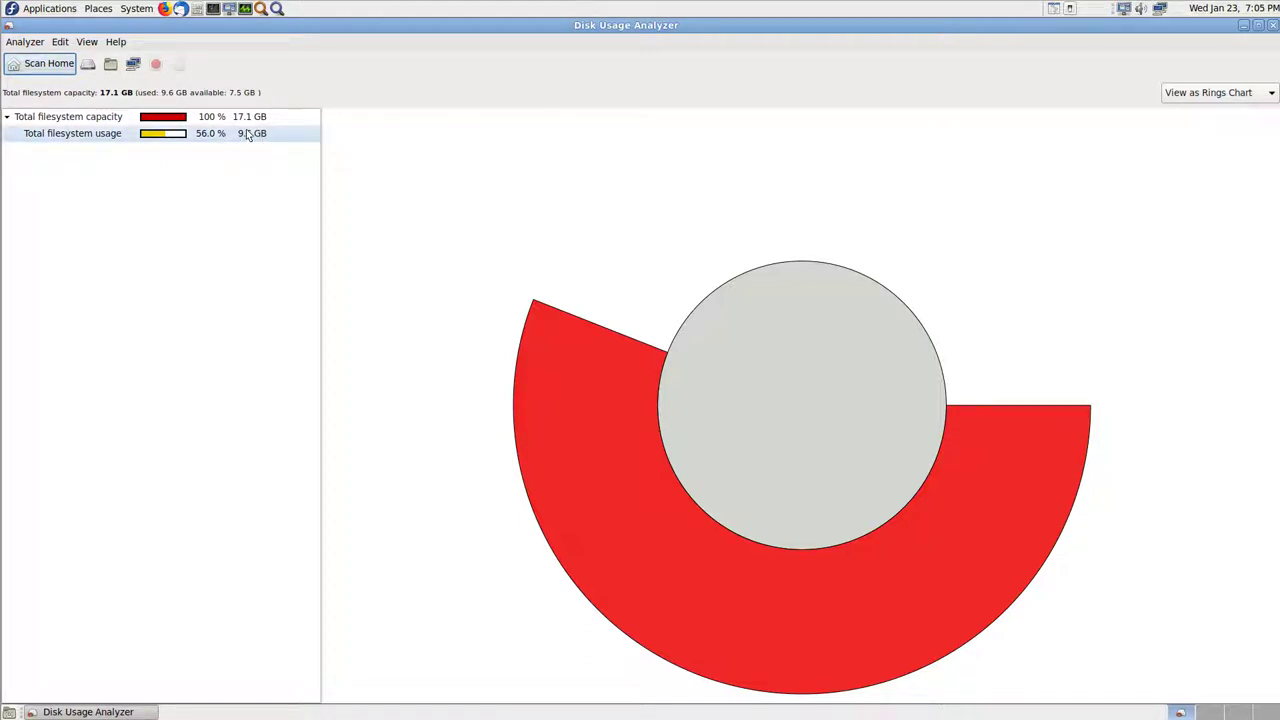
click(8, 120)
click(8, 120)
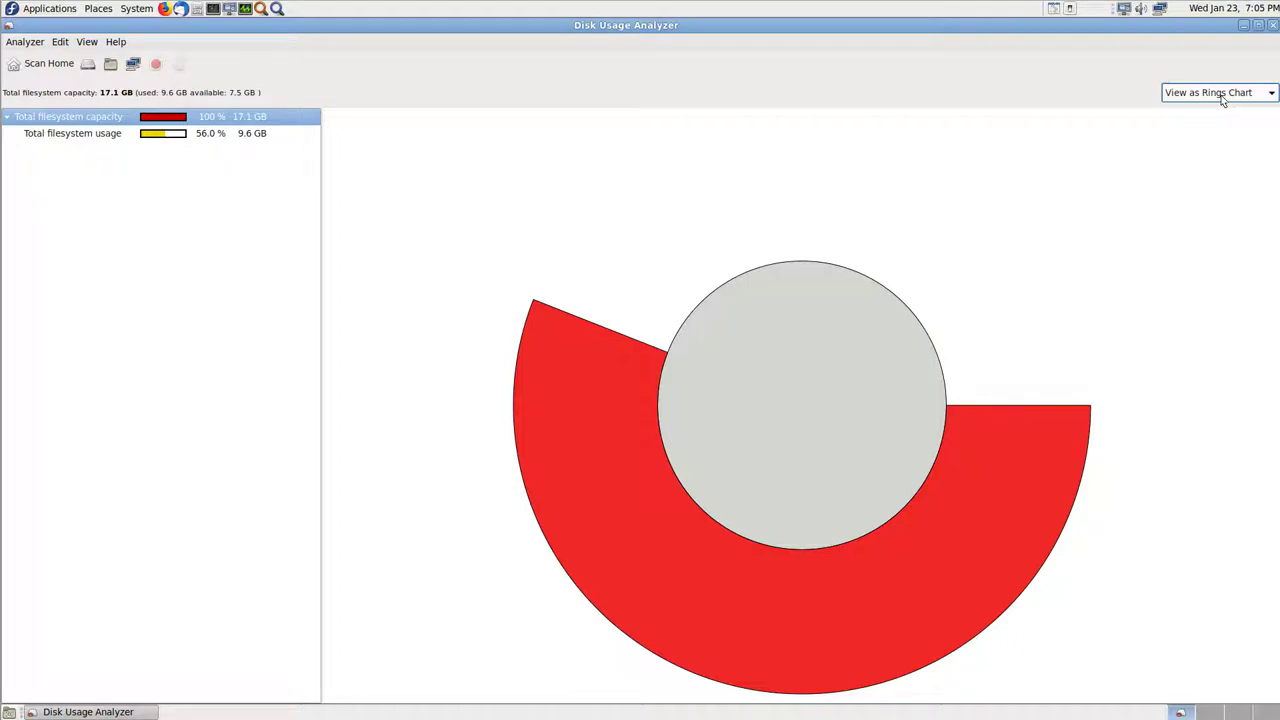
Switch the chart style from rings to treemap
click(1271, 93)
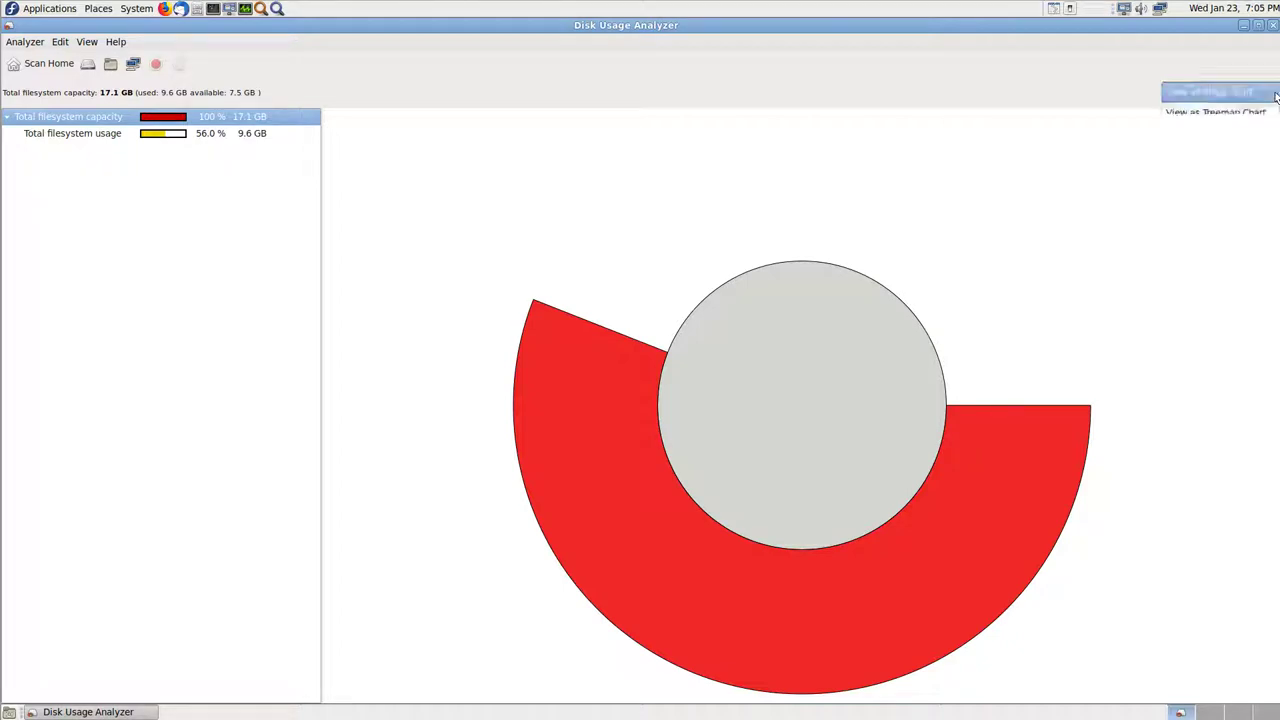
click(1274, 94)
click(1274, 94)
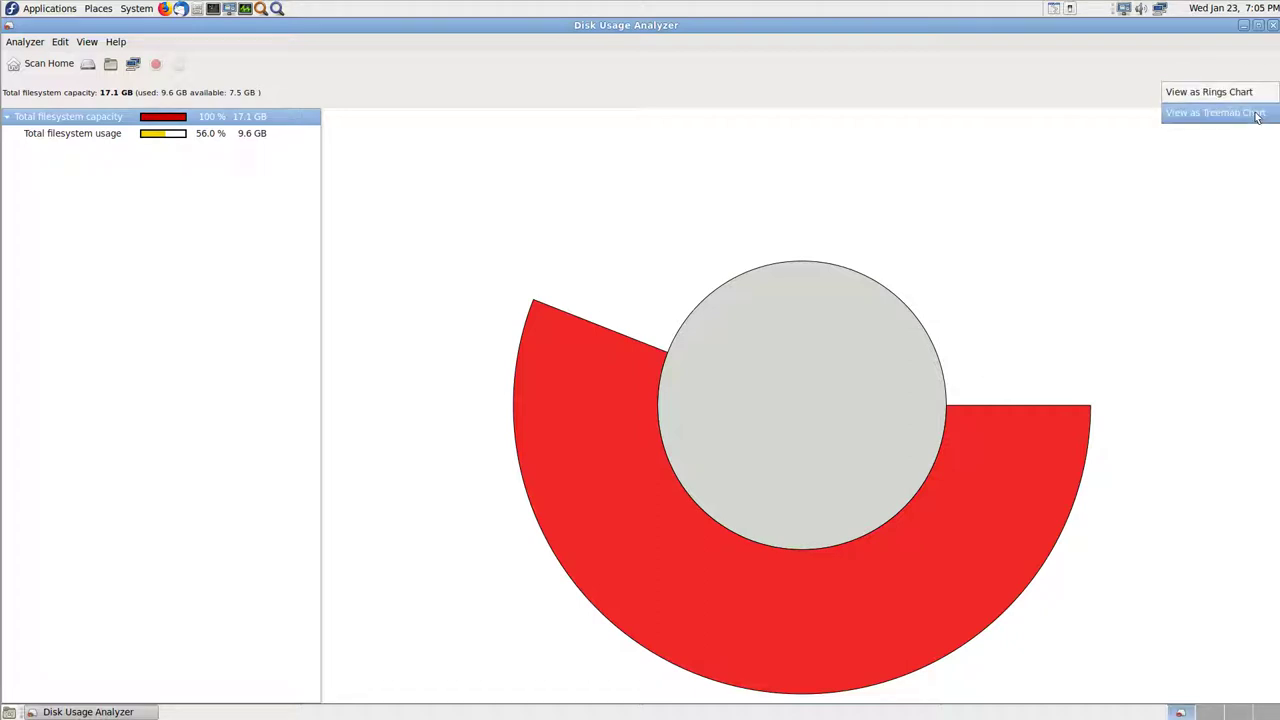
click(1256, 114)
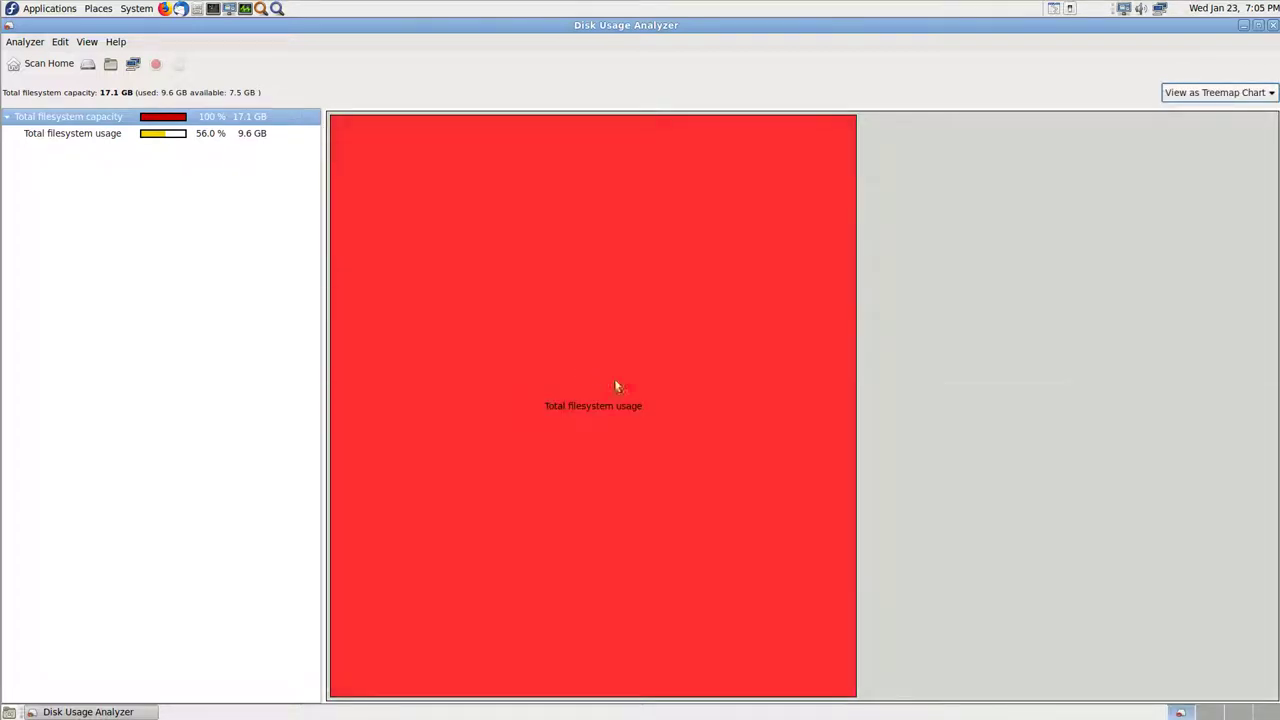
Select the Total filesystem usage entry so the treemap shows its 9.6 GB
click(234, 134)
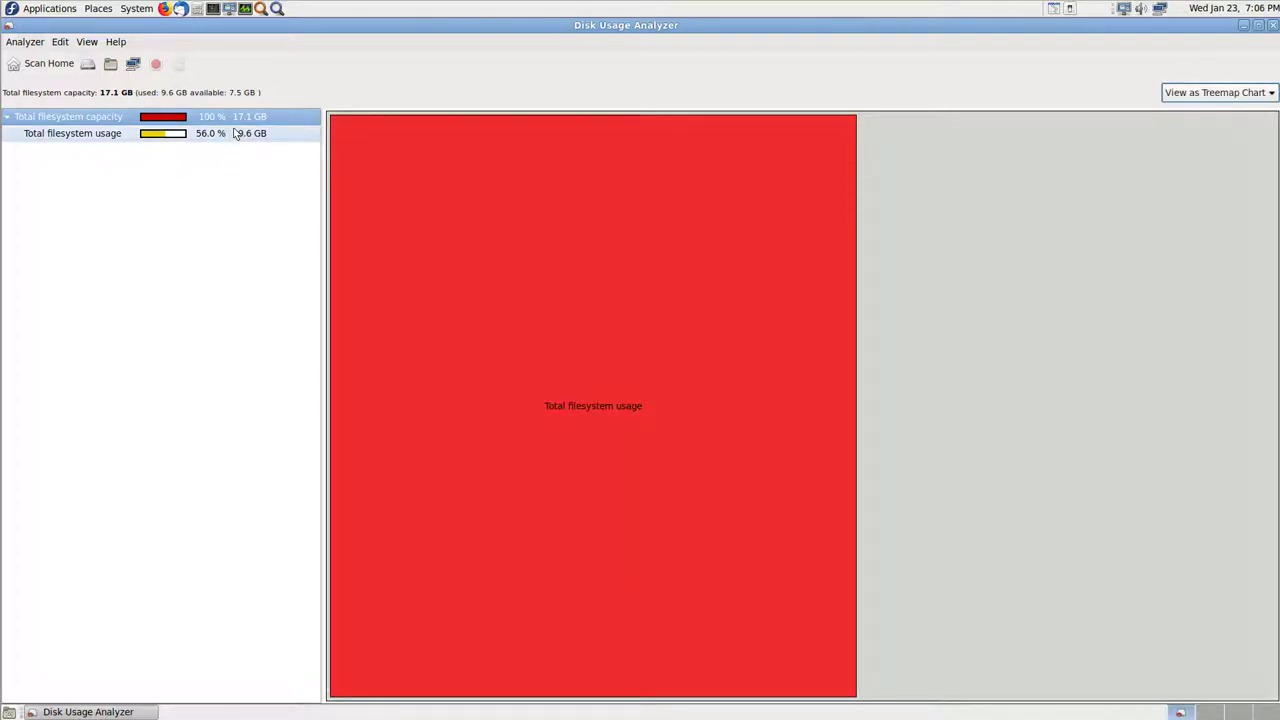
click(238, 121)
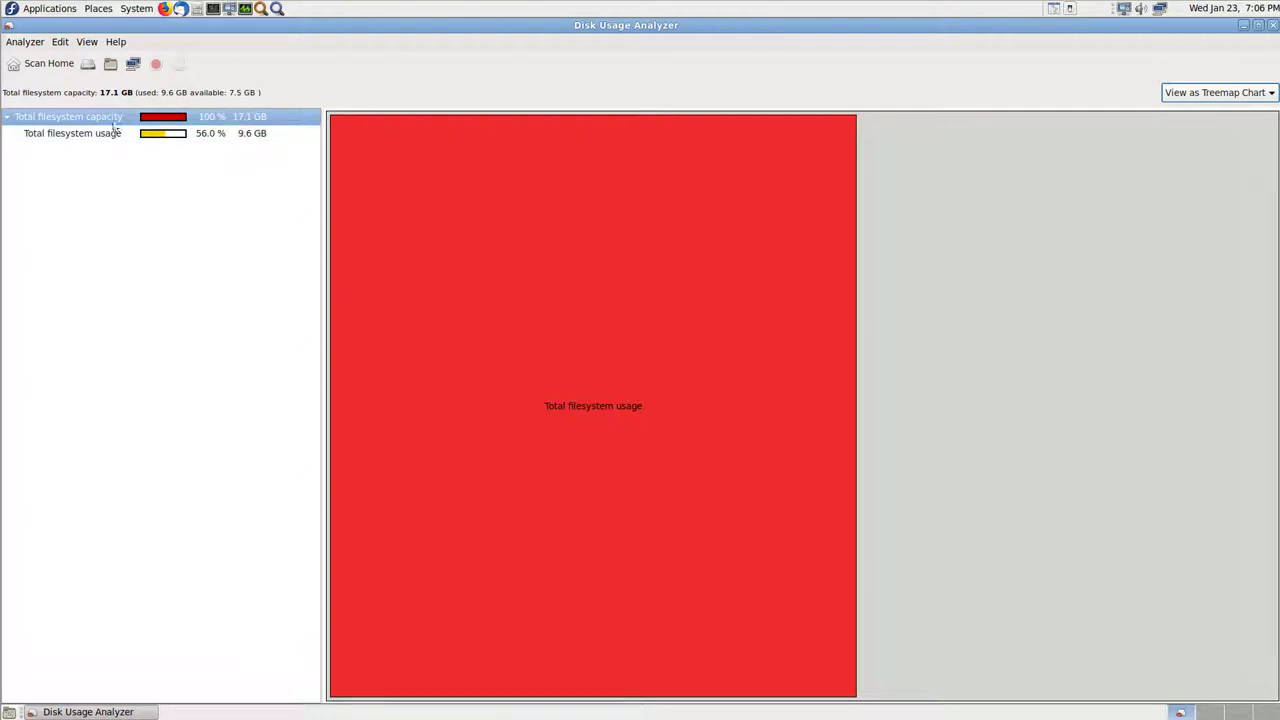
click(250, 135)
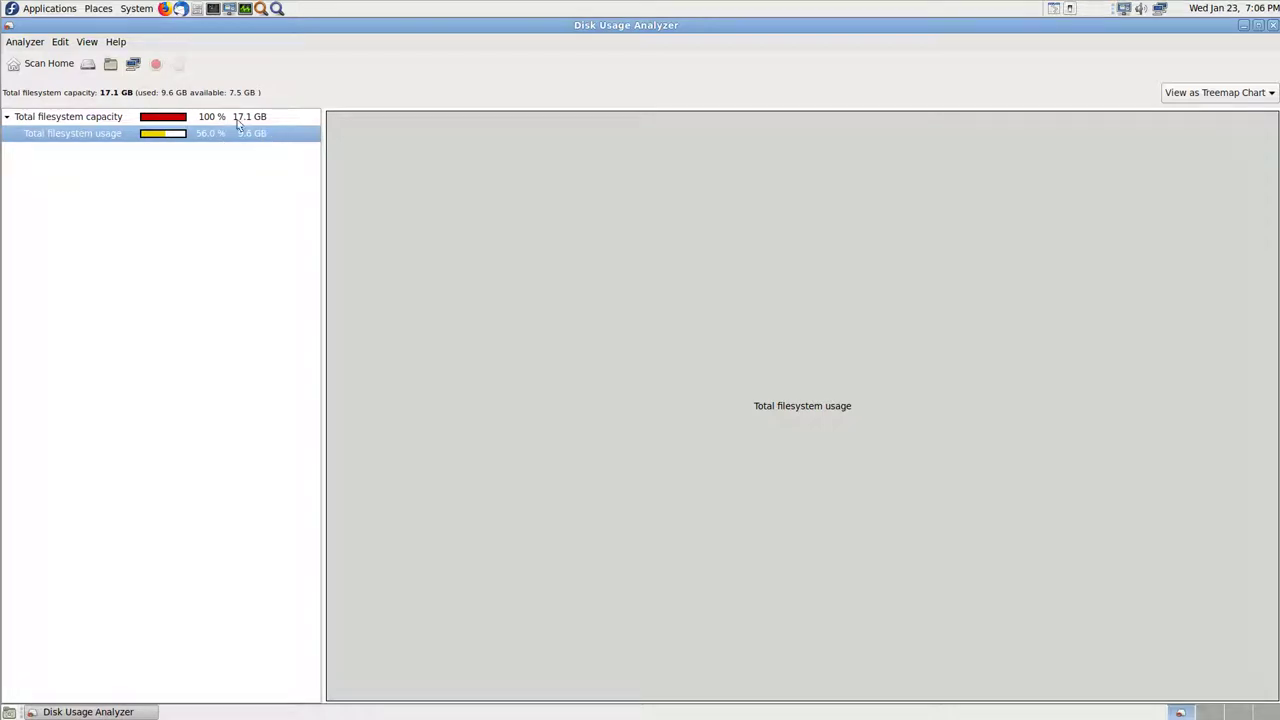
Scan the home folder and display its 49.0 MB treemap, led by .cache
click(54, 64)
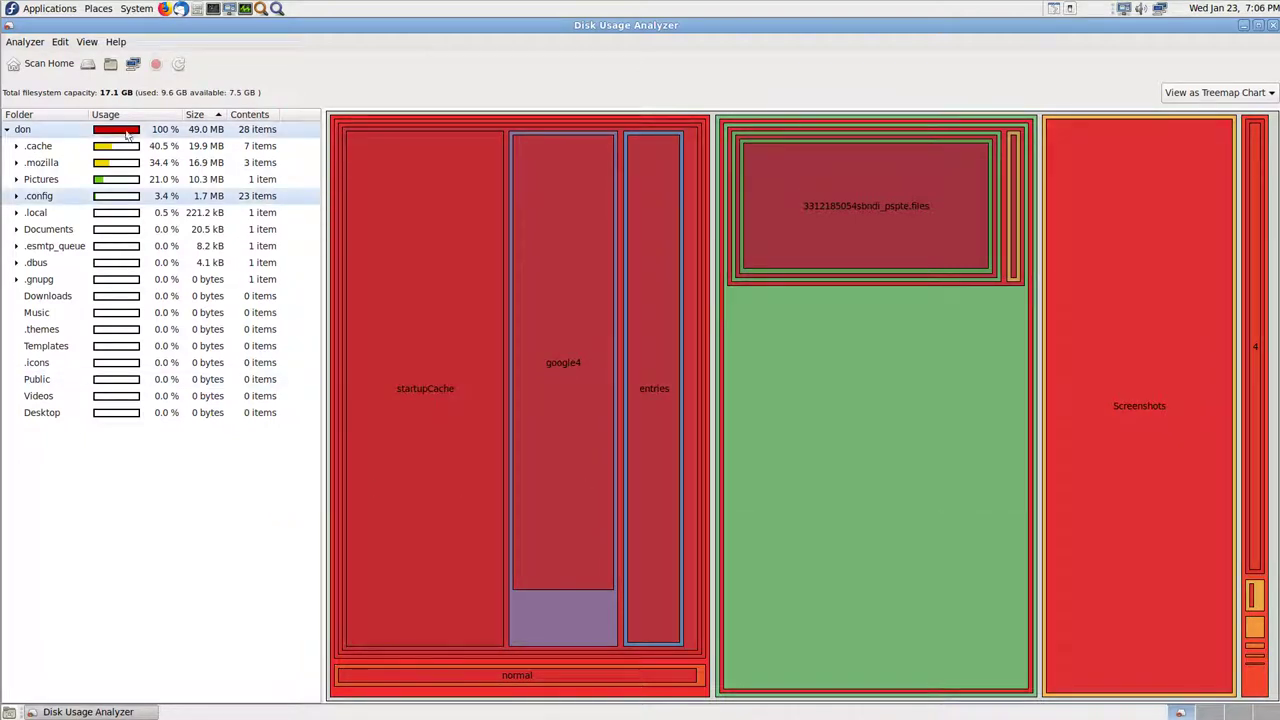
click(212, 136)
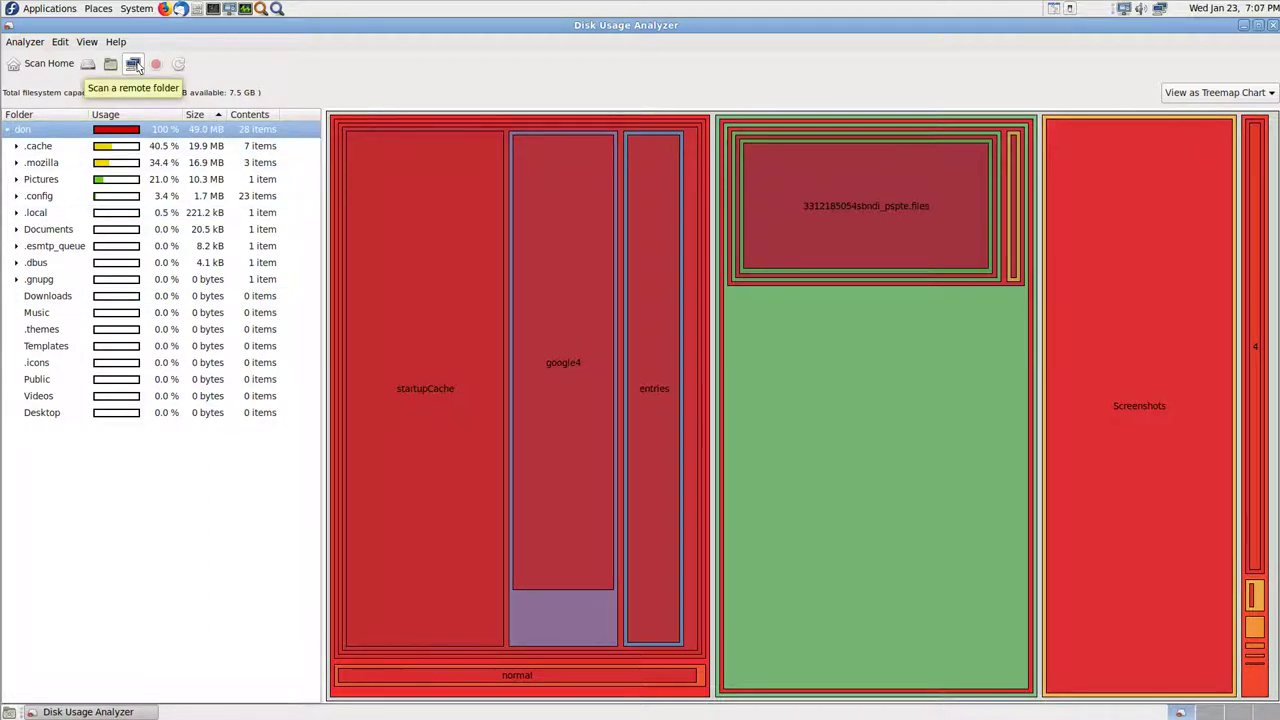
Start the filesystem scan and select the boot and tmp folder entries
click(86, 65)
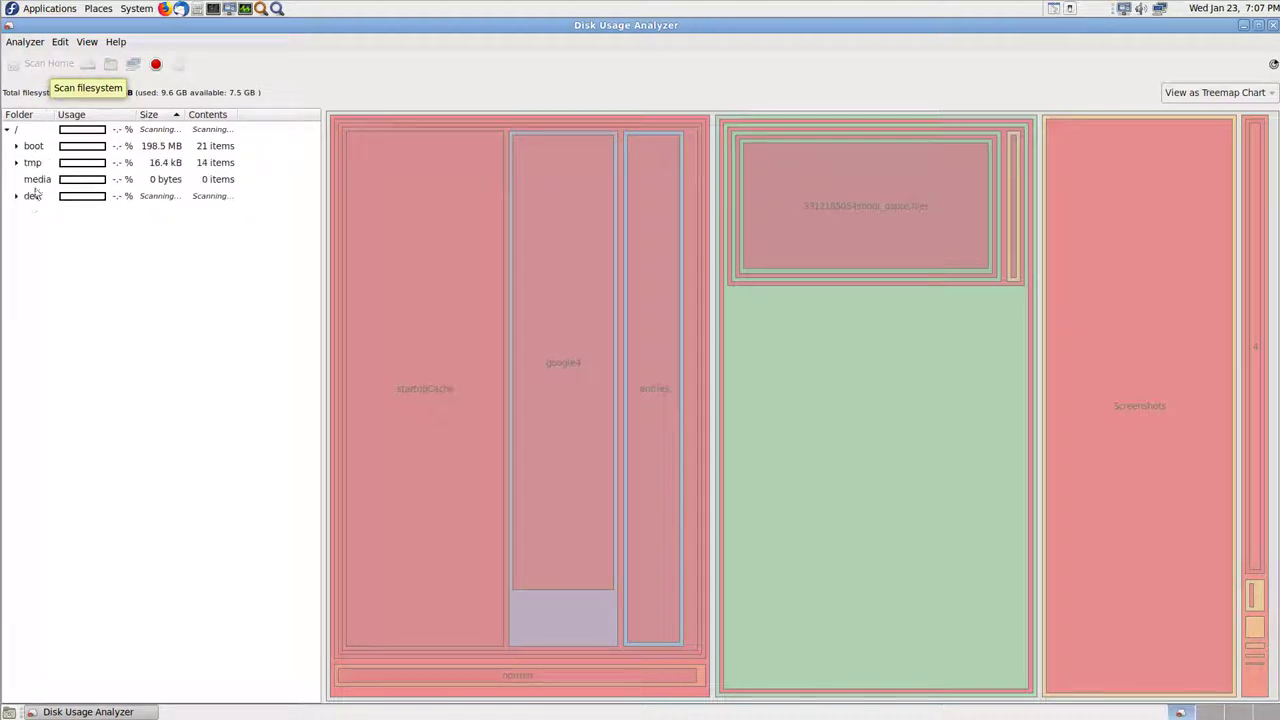
click(38, 150)
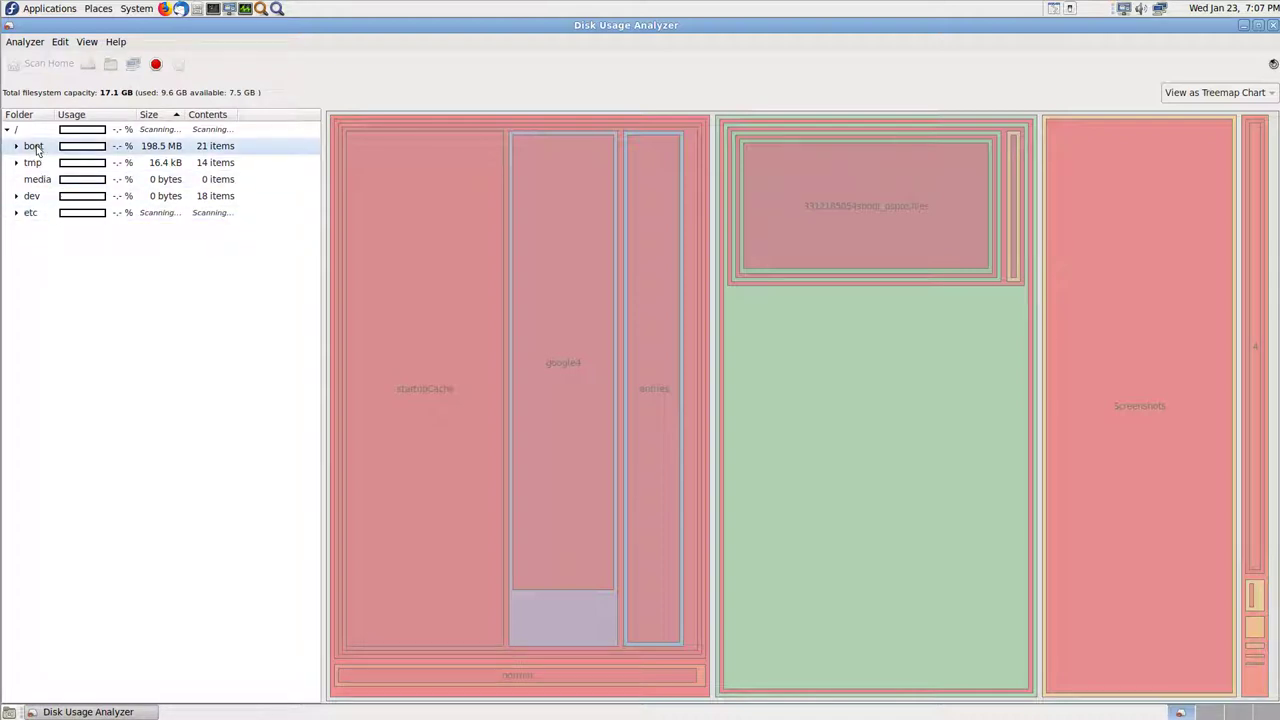
click(27, 165)
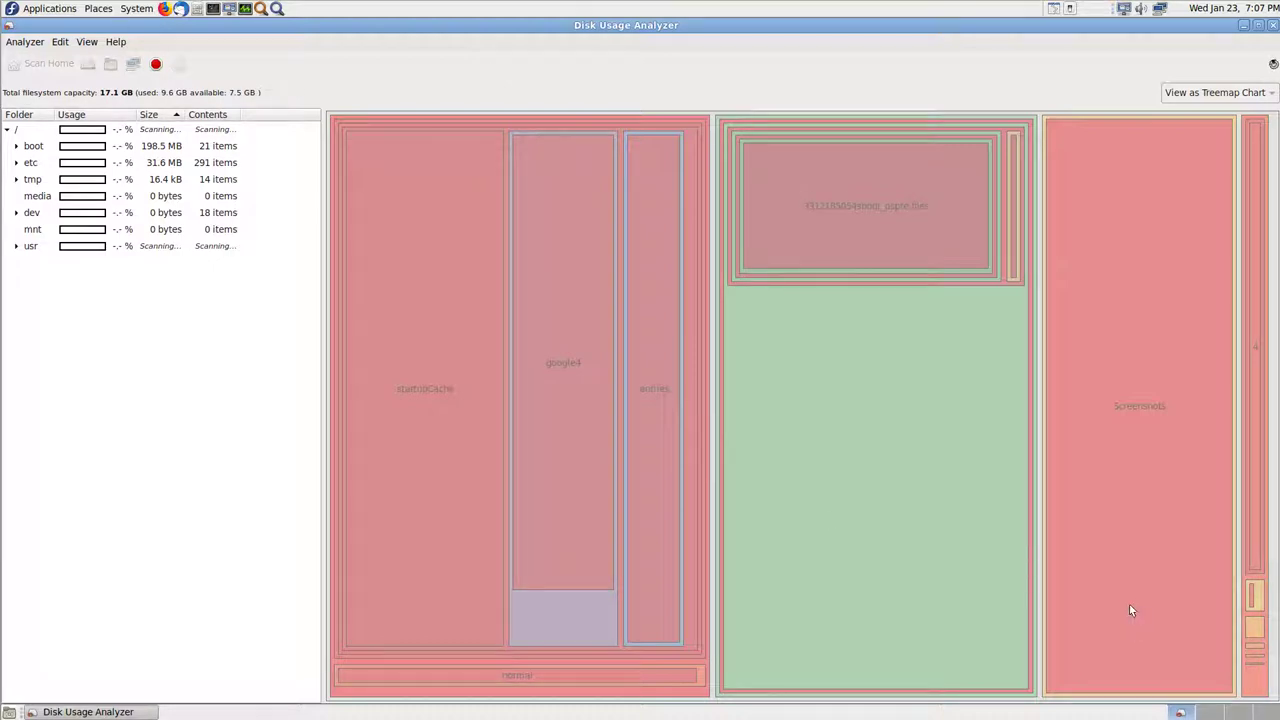
Leave full-screen to check the local OBS window, then restore the full-screen remote view
key(F11)
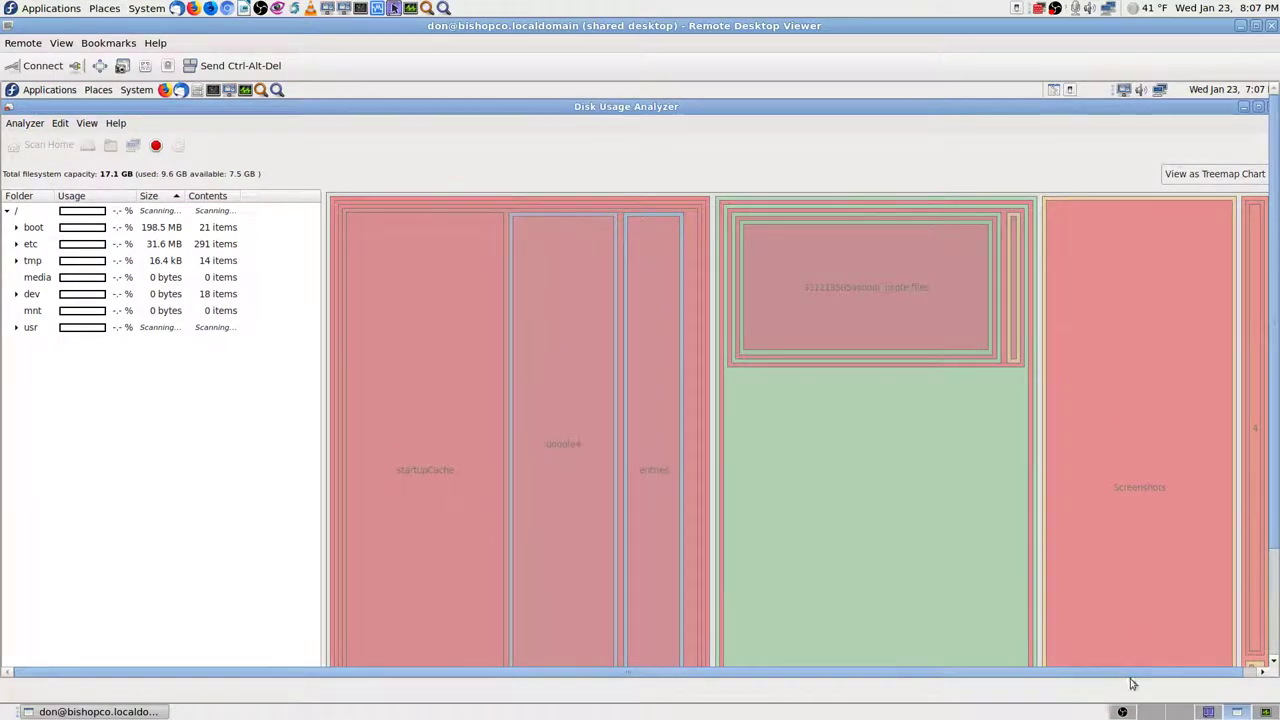
click(1124, 712)
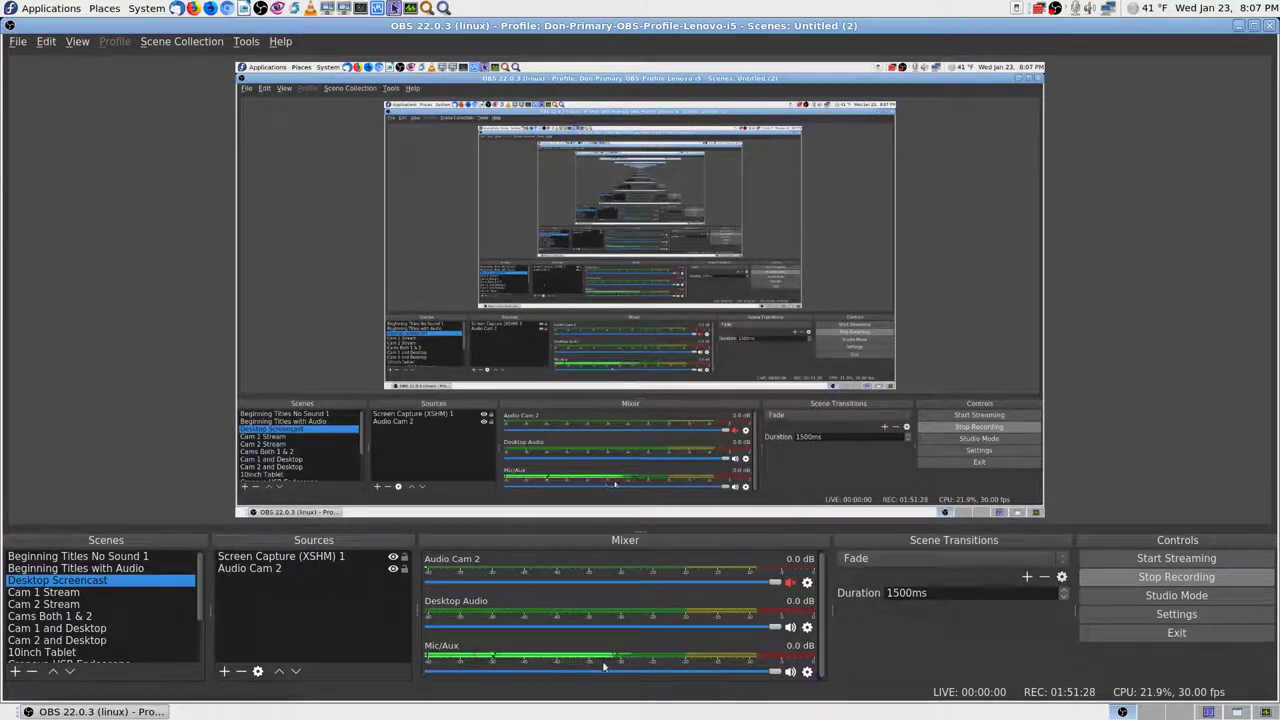
click(1243, 712)
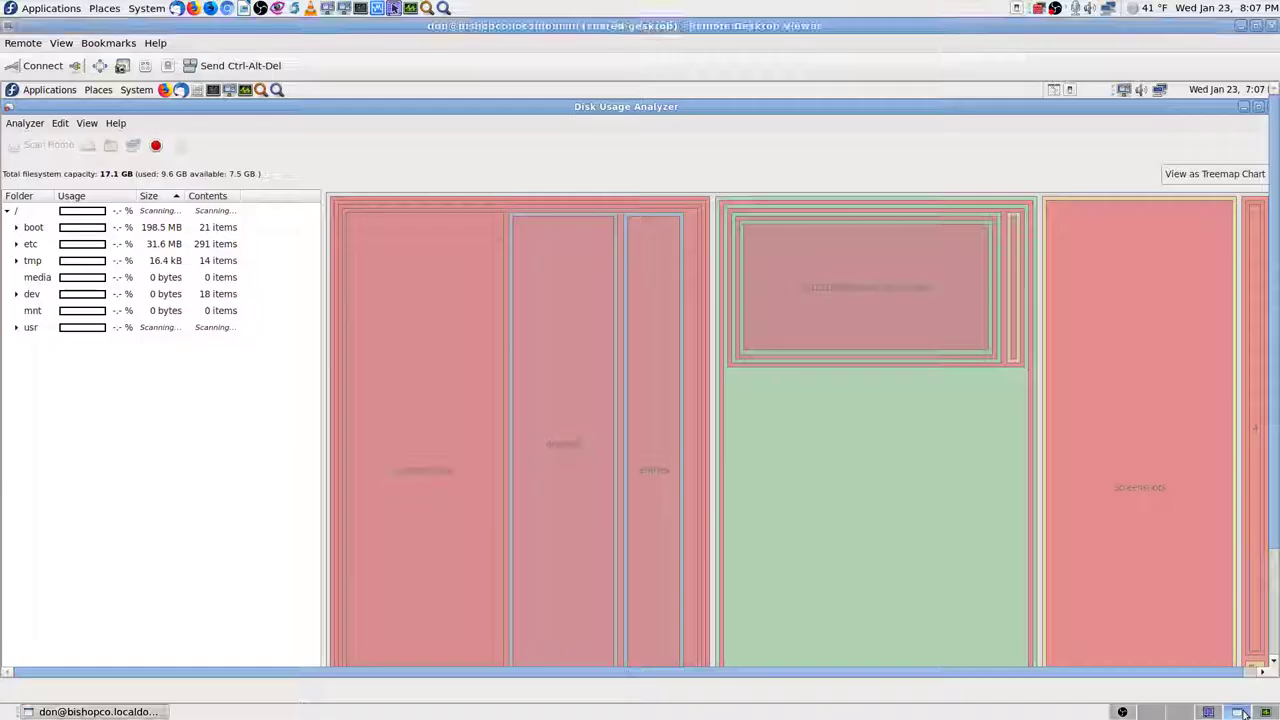
key(F11)
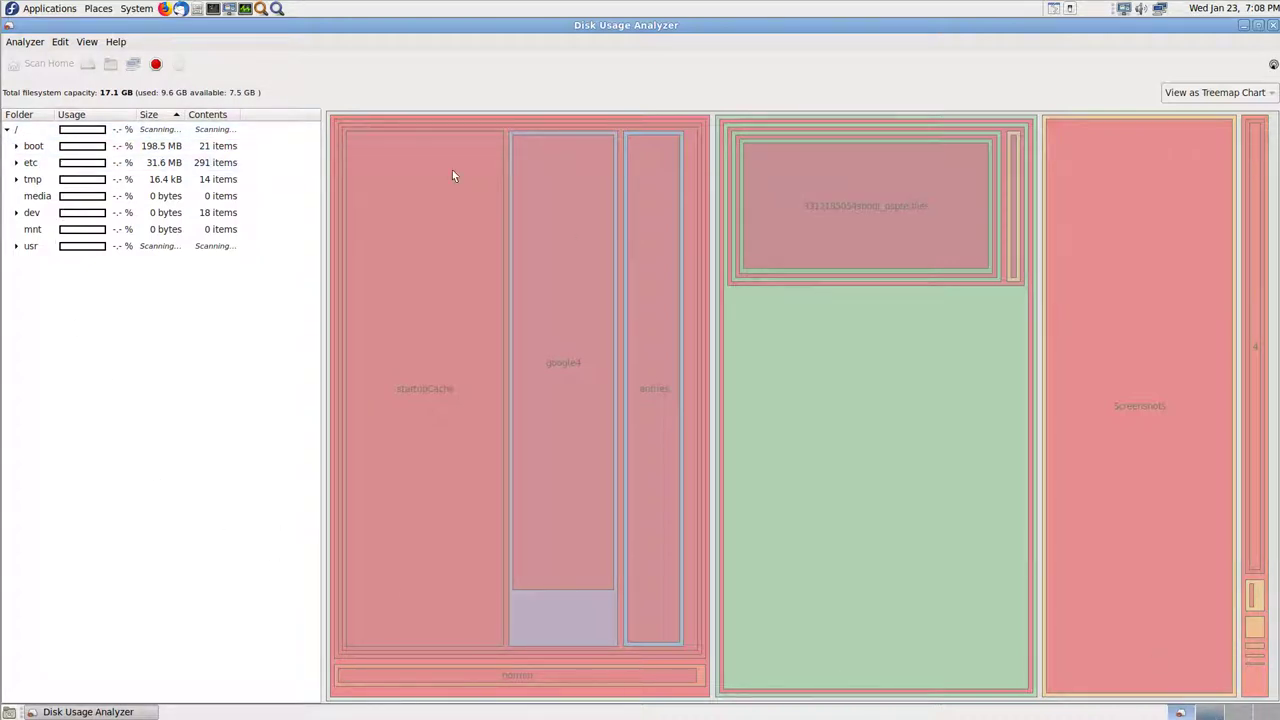
Hide the Disk Usage Analyzer window with Ctrl+Q, leaving empty Workspace 3 showing
key(ctrl+q)
click(130, 212)
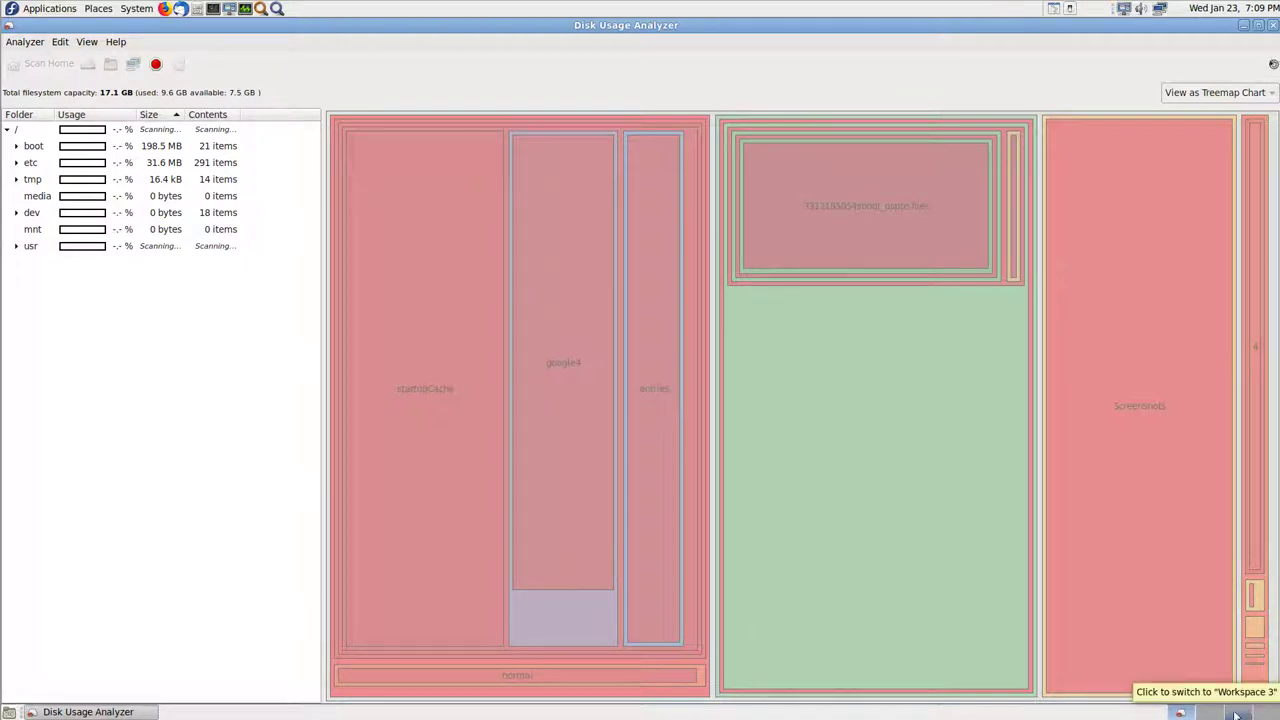
key(ctrl+q)
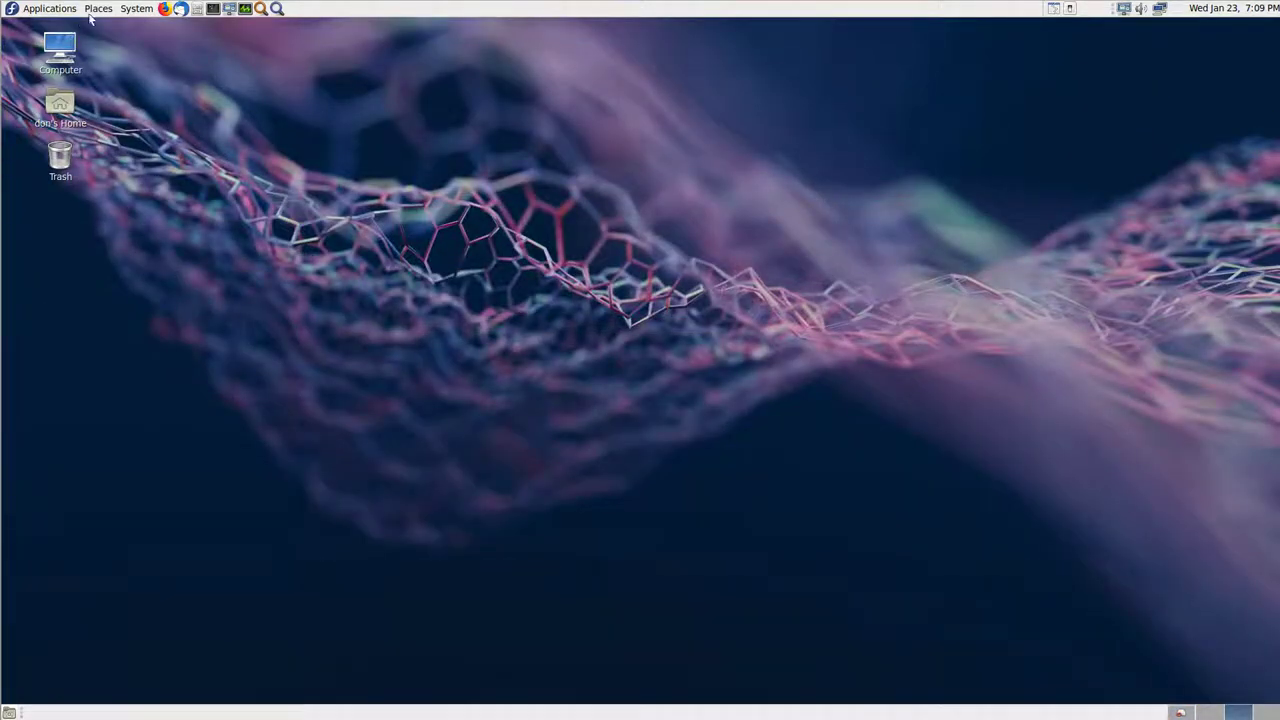
Open the home folder in Caja, close it, then press Ctrl+Q on Disk Usage Analyzer
click(196, 9)
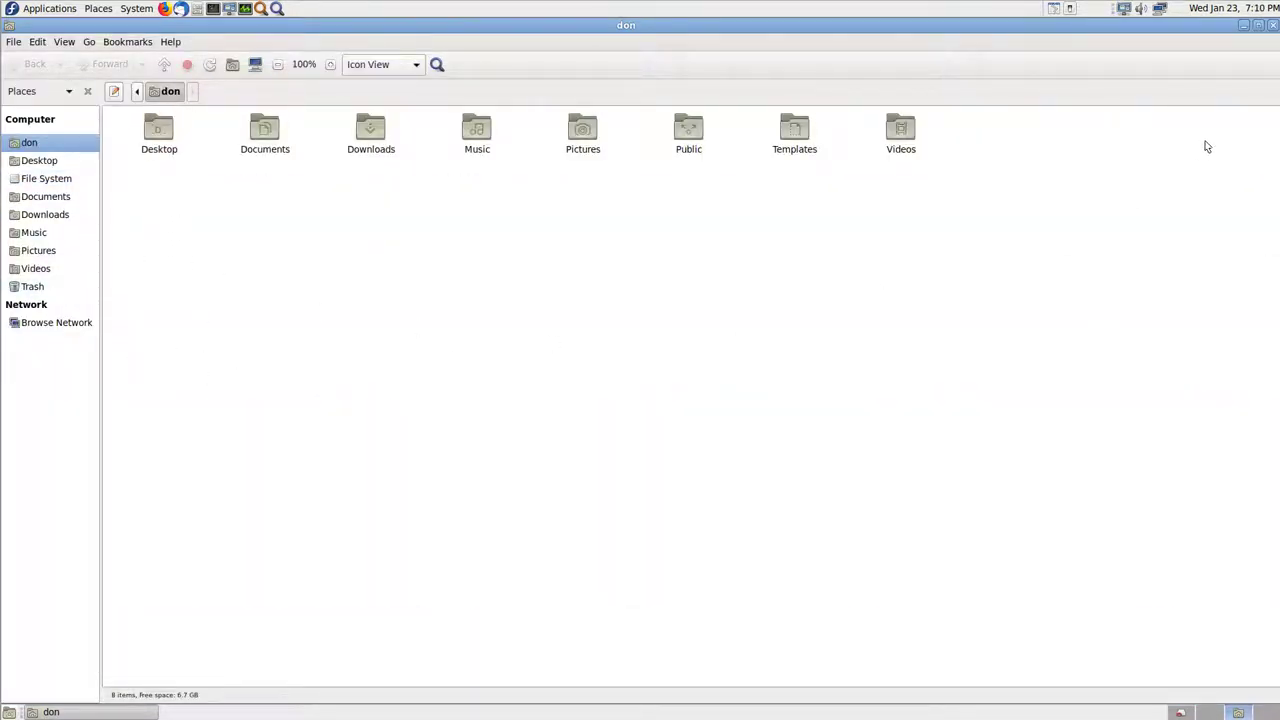
click(1271, 29)
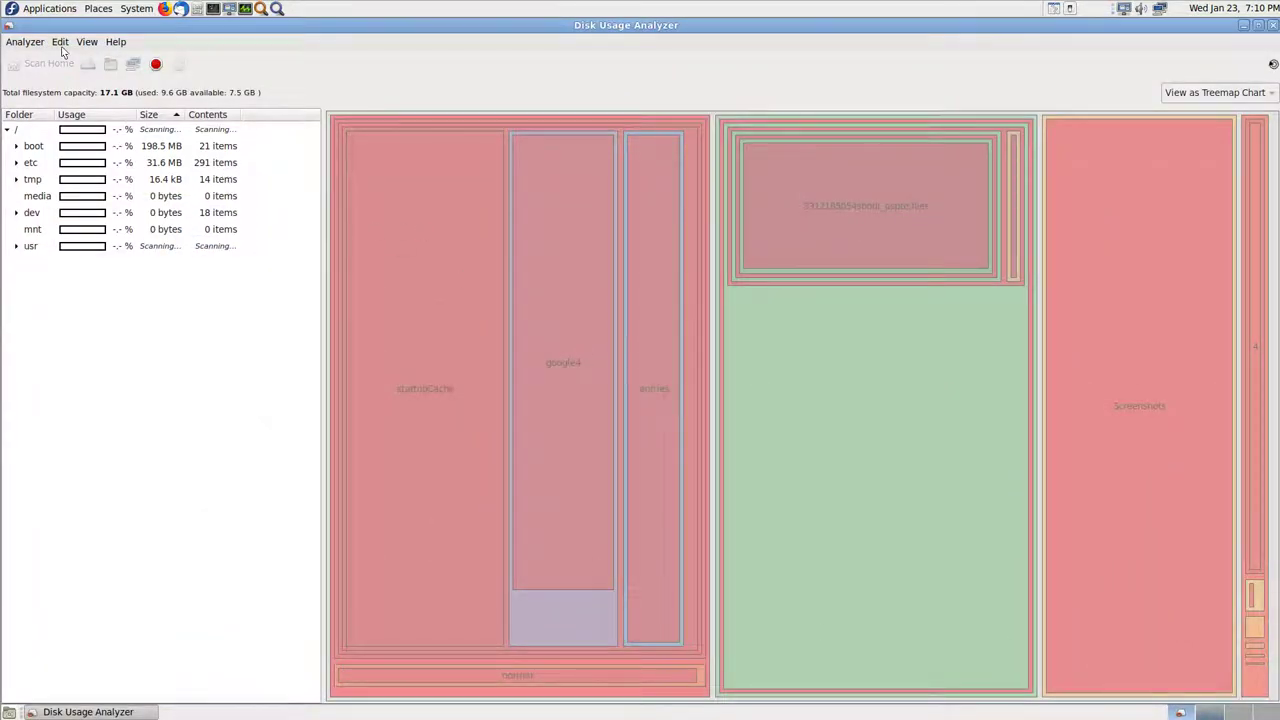
key(ctrl+q)
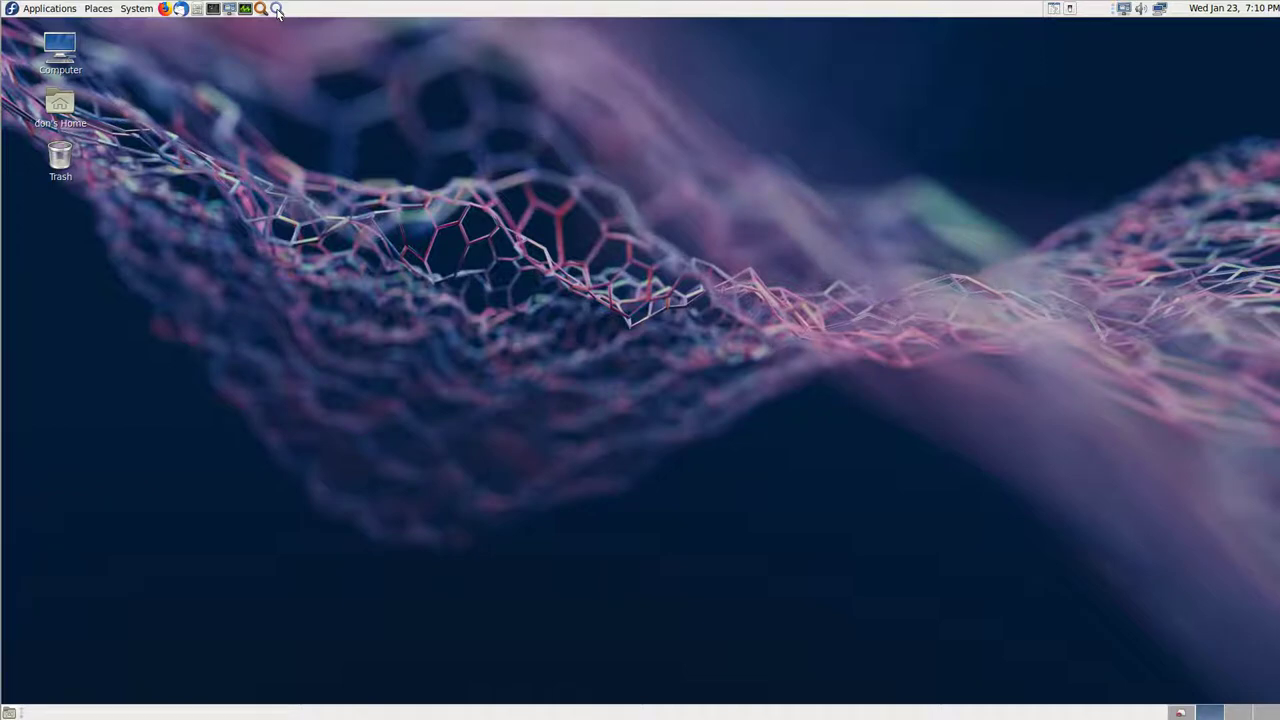
Search the Application Finder for 'disk' and highlight Disks in the results
click(277, 10)
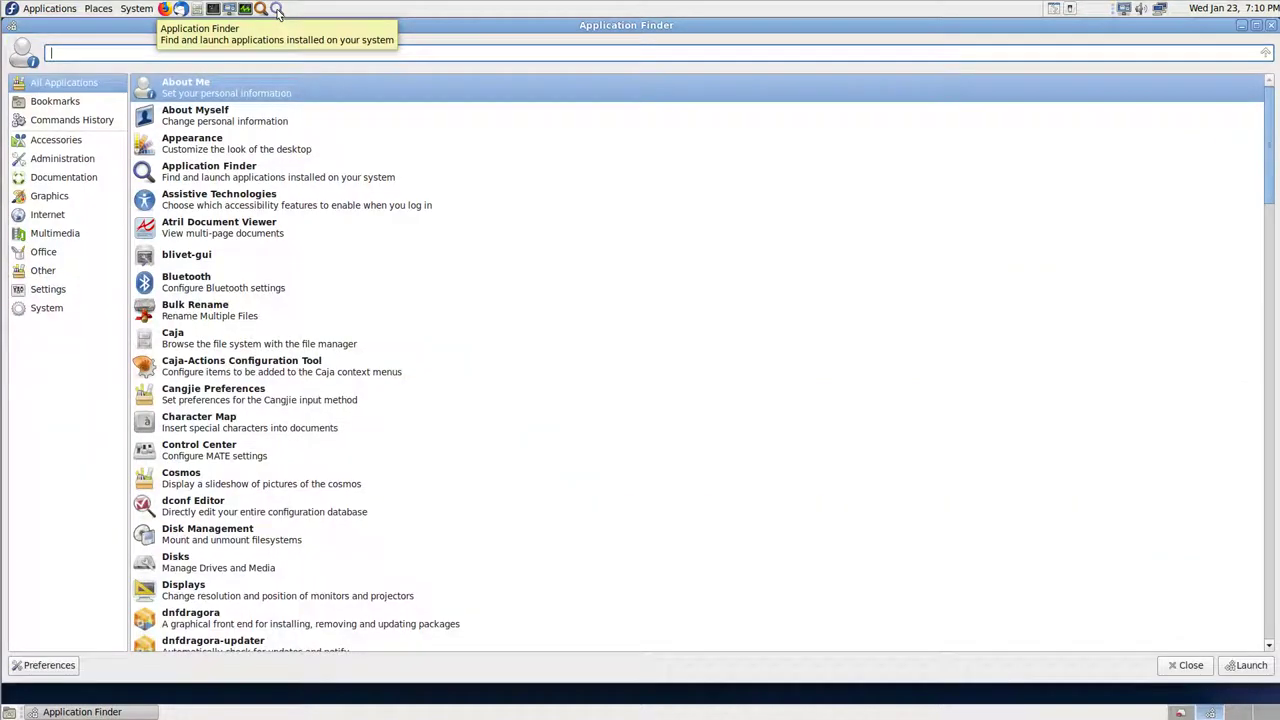
text(ll)
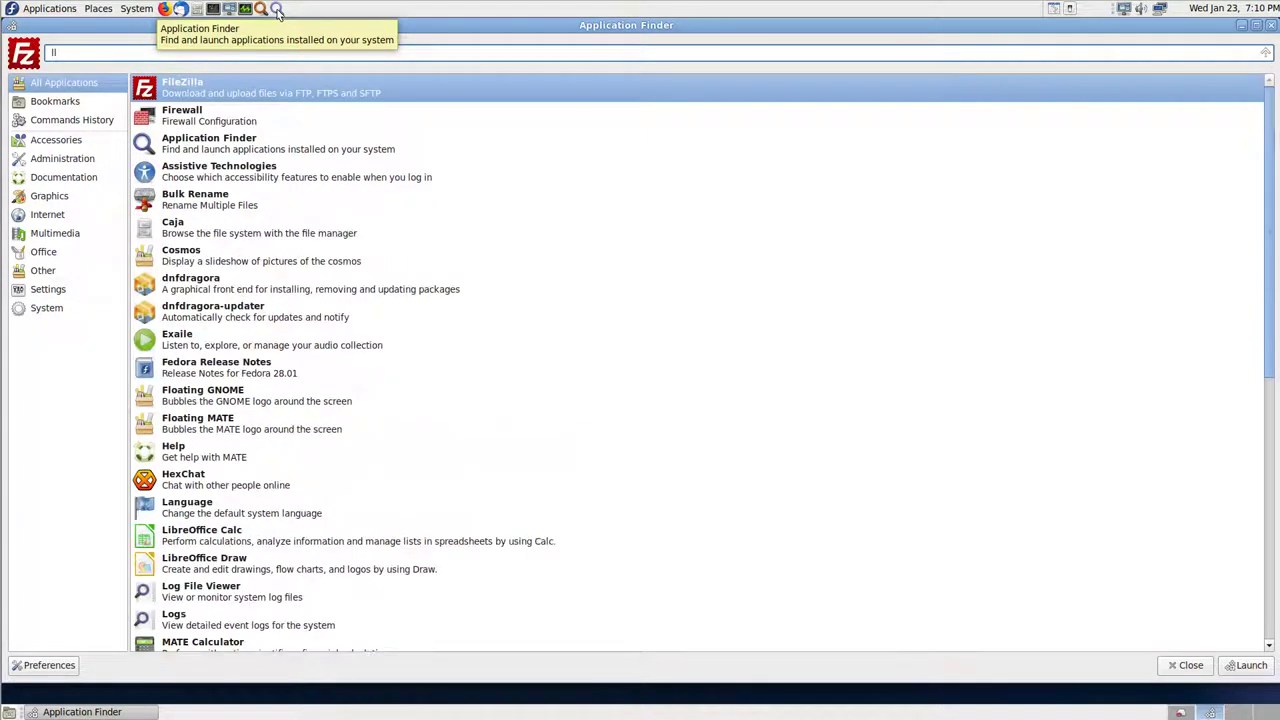
key(BackSpace)
key(BackSpace)
text(disk)
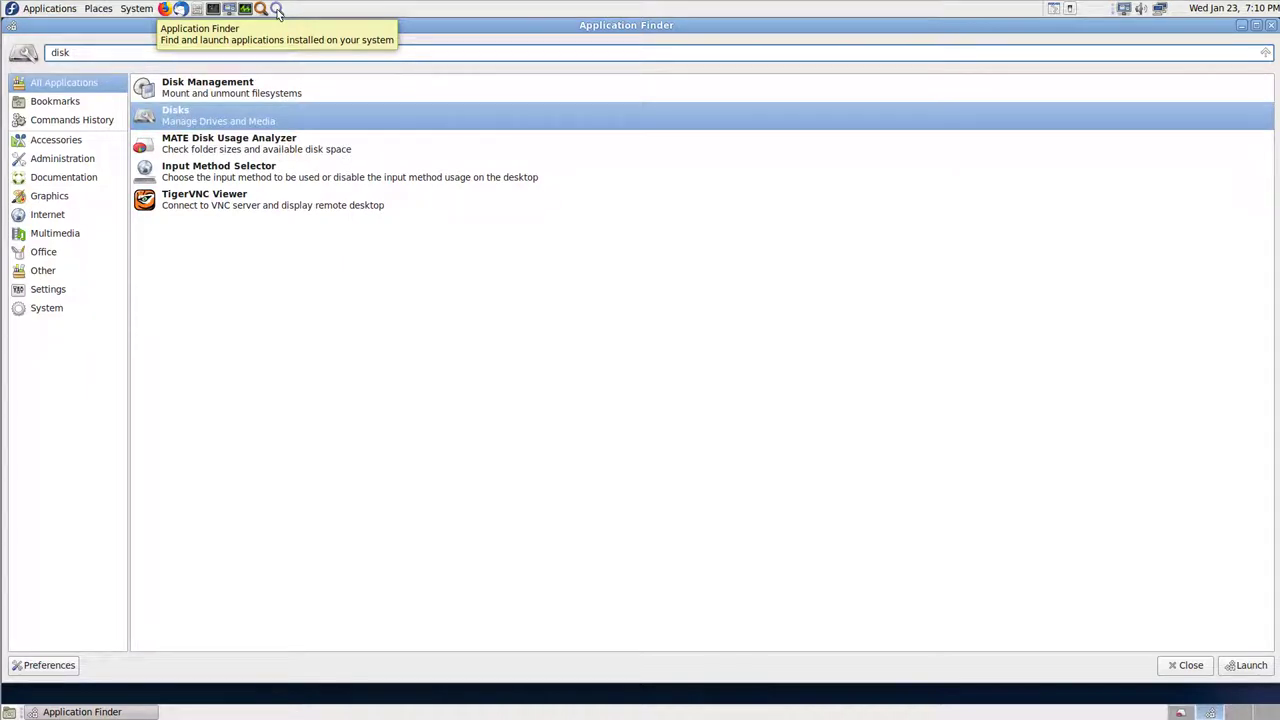
click(278, 10)
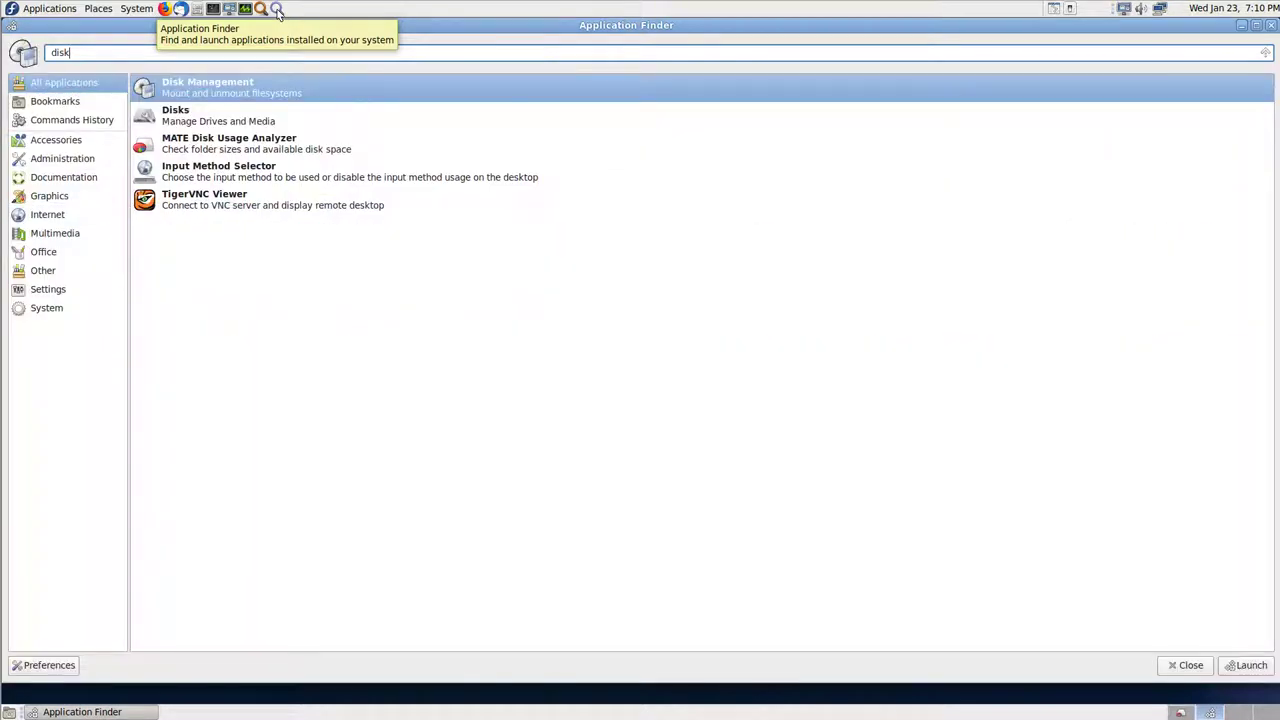
key(Down)
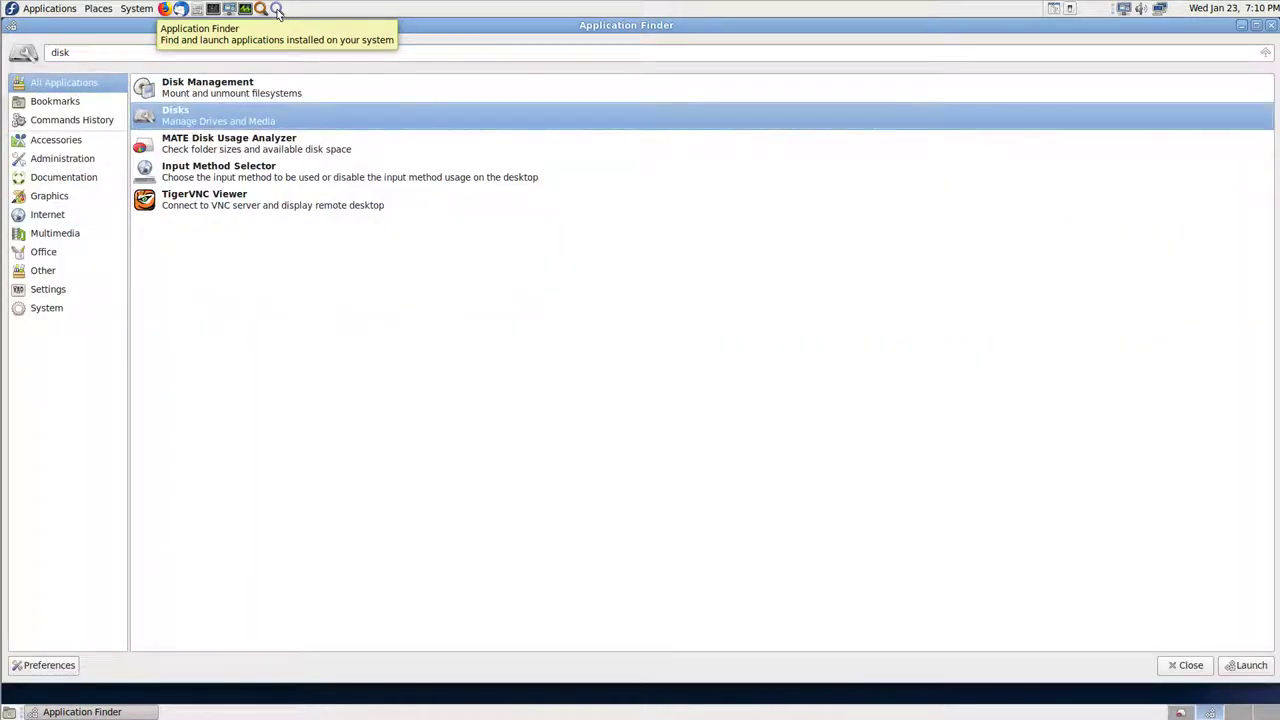
key(Up)
key(Down)
Launch Disks and view the 16 GB root, 2.2 GB swap, then 16 GB root volumes
key(Return)
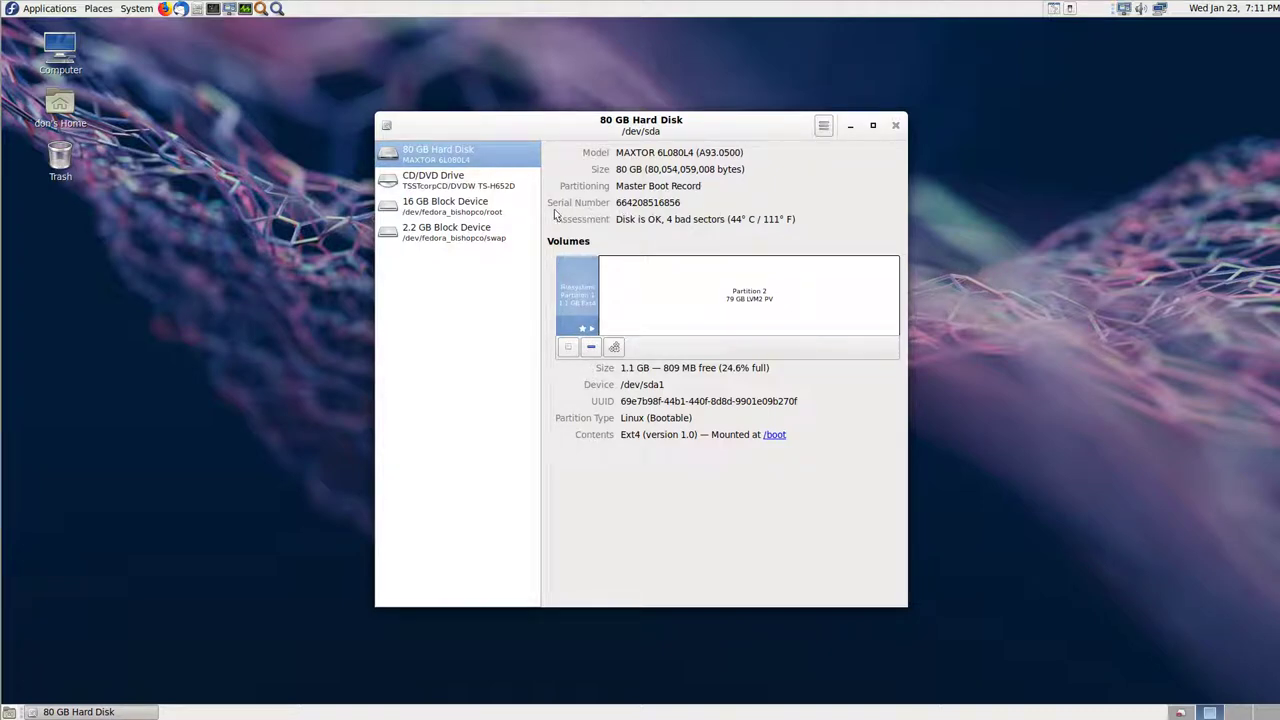
click(483, 215)
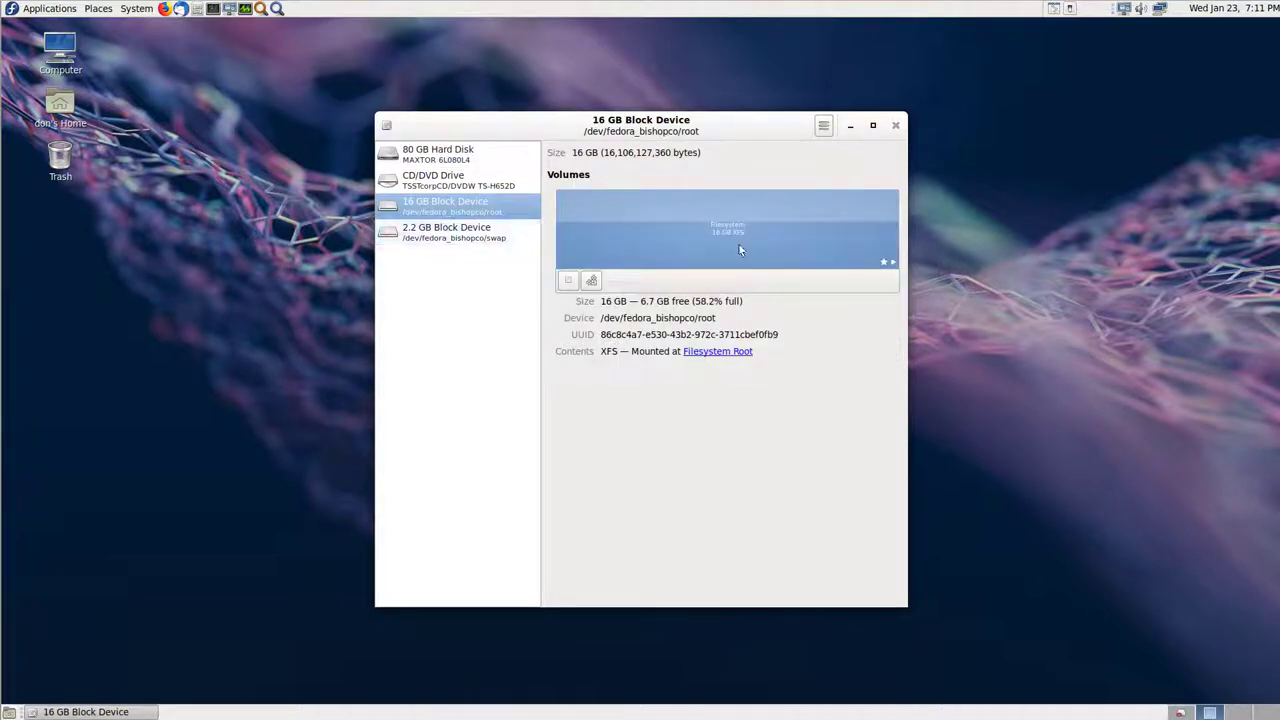
click(446, 232)
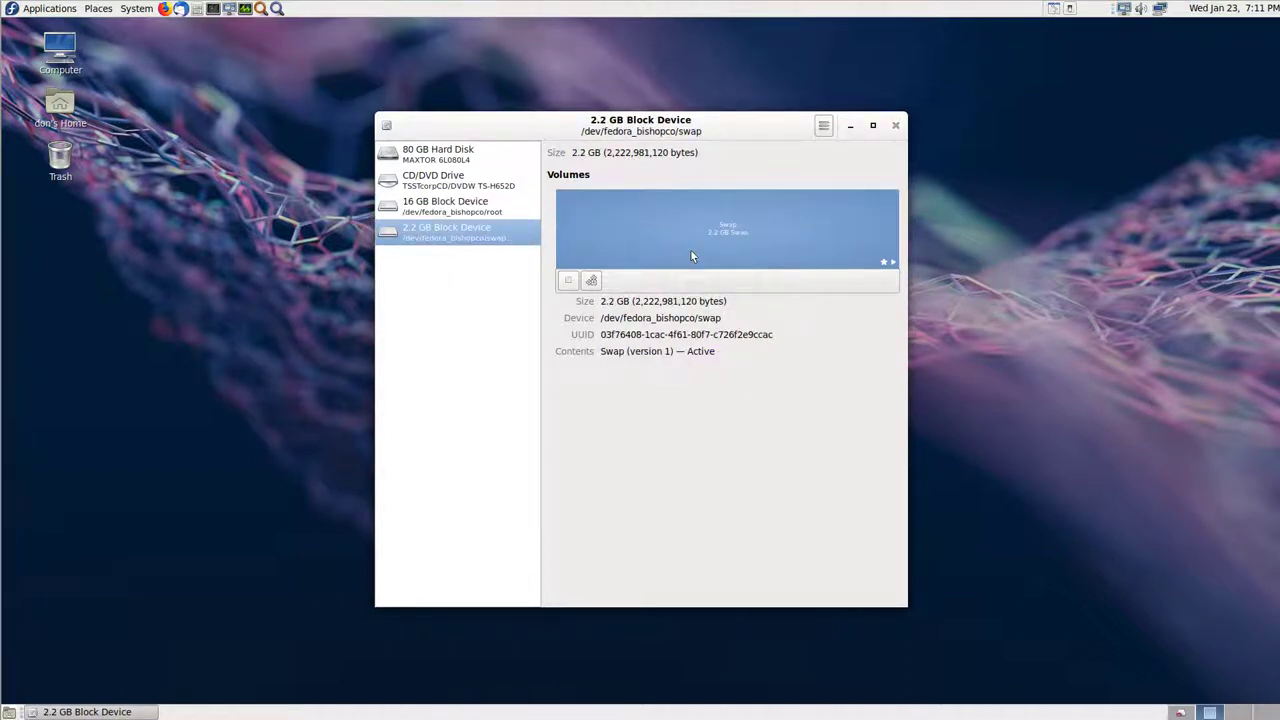
click(451, 201)
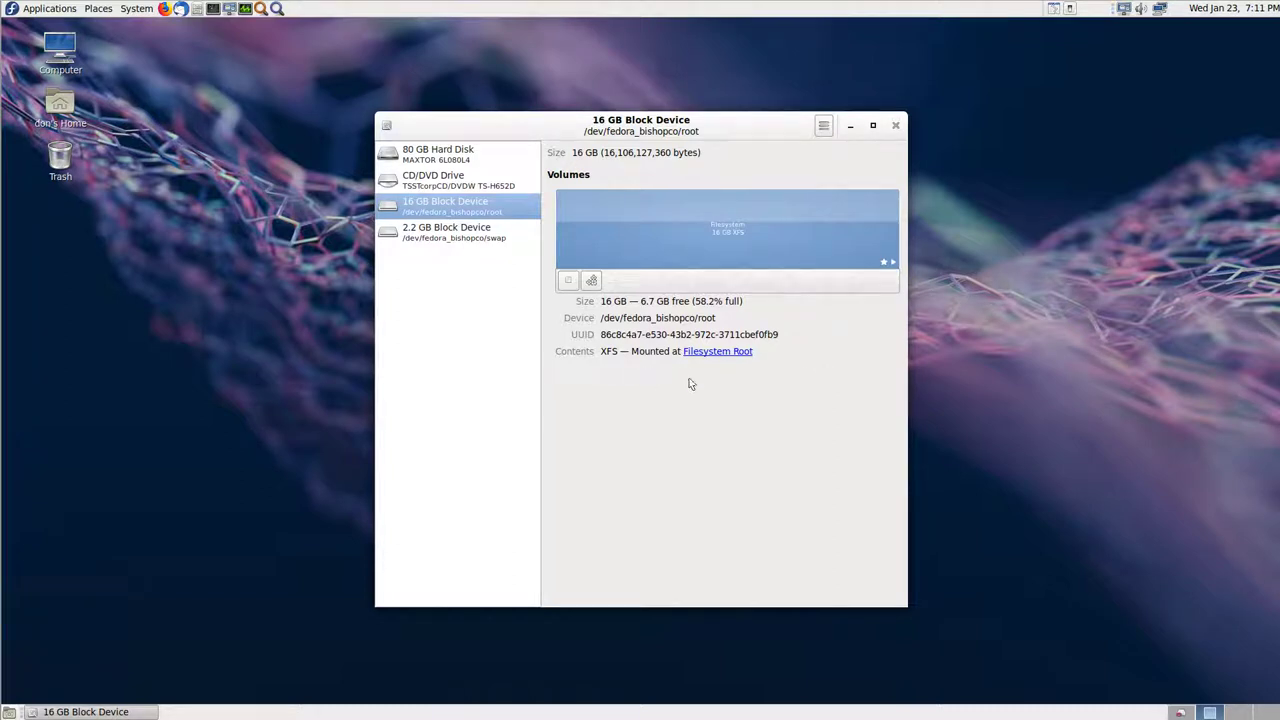
Inspect the 80 GB hard disk's LVM Partition 2, then close Disks
click(452, 152)
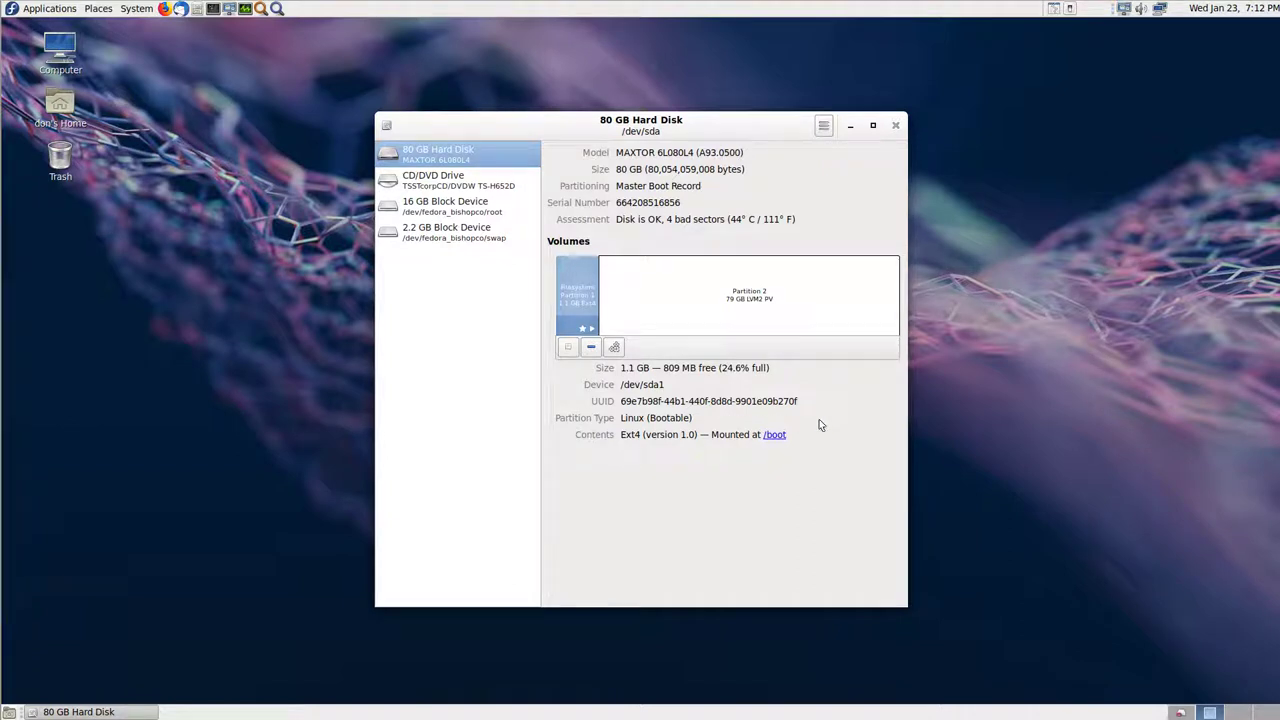
click(675, 317)
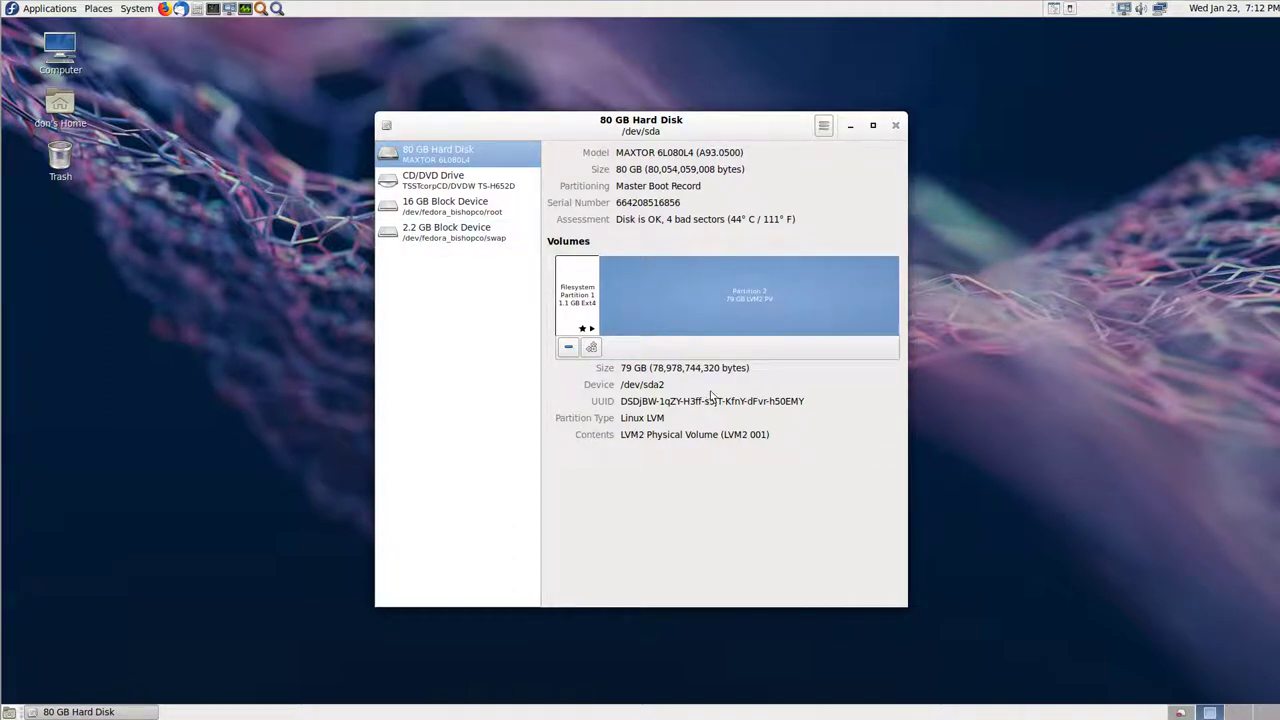
click(897, 126)
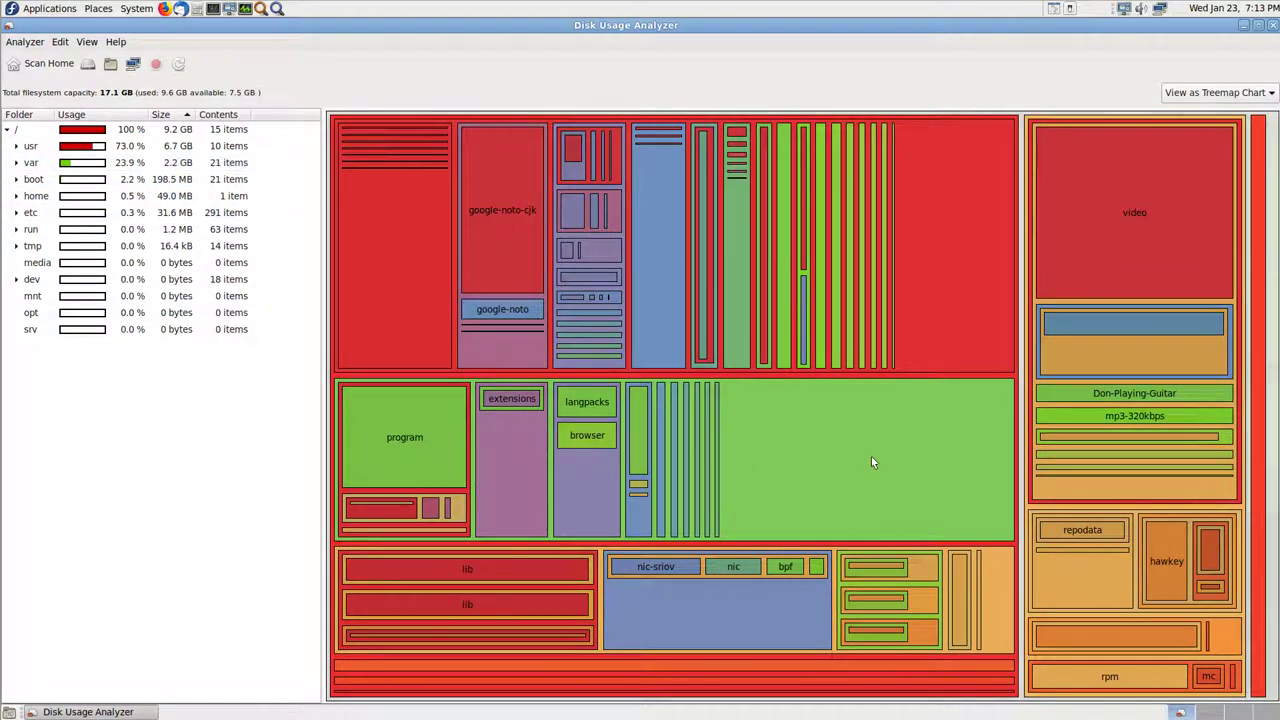
Drill the treemap into /usr/share/locale, ru and LC_MESSAGES, then collapse back to locale
double_click(386, 235)
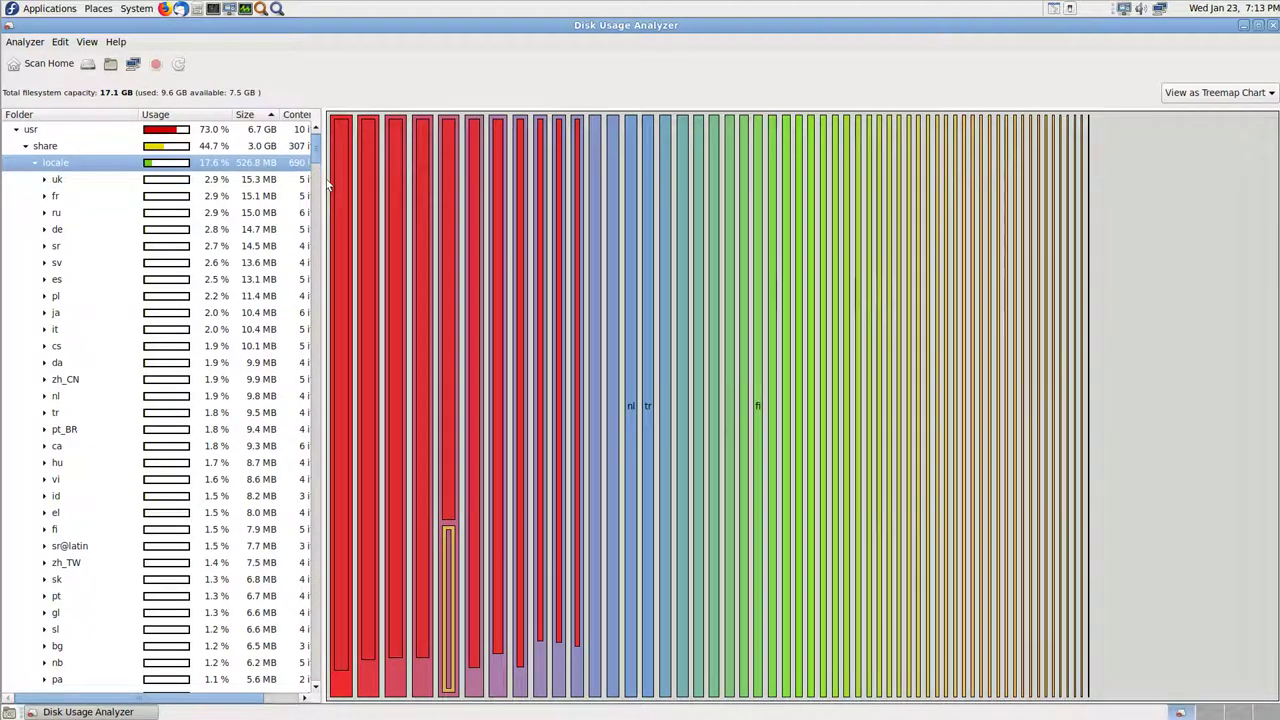
click(398, 189)
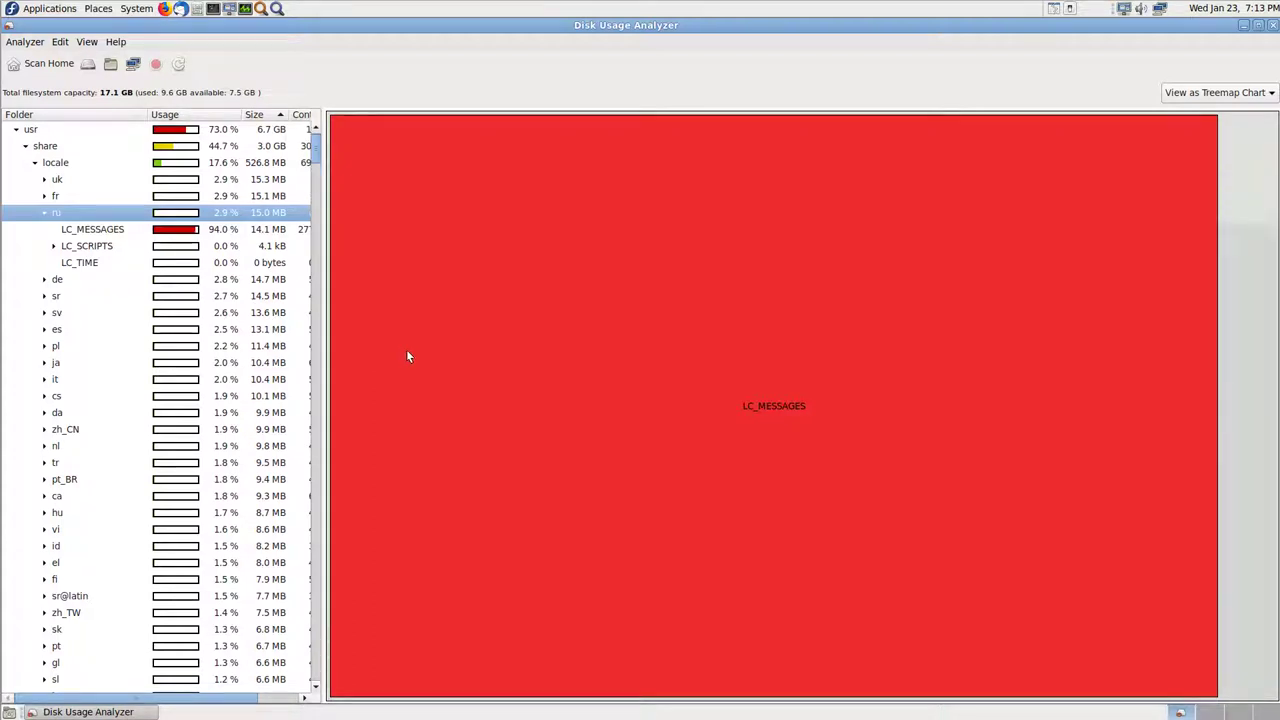
click(560, 355)
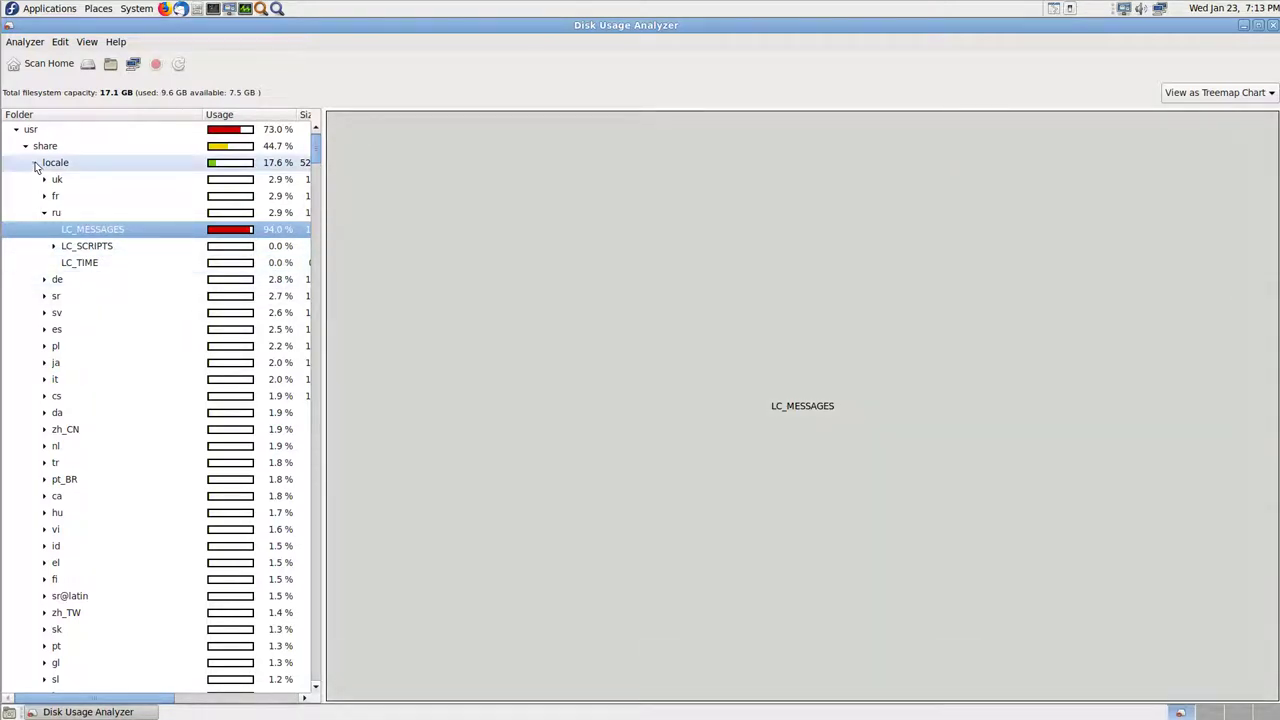
click(36, 163)
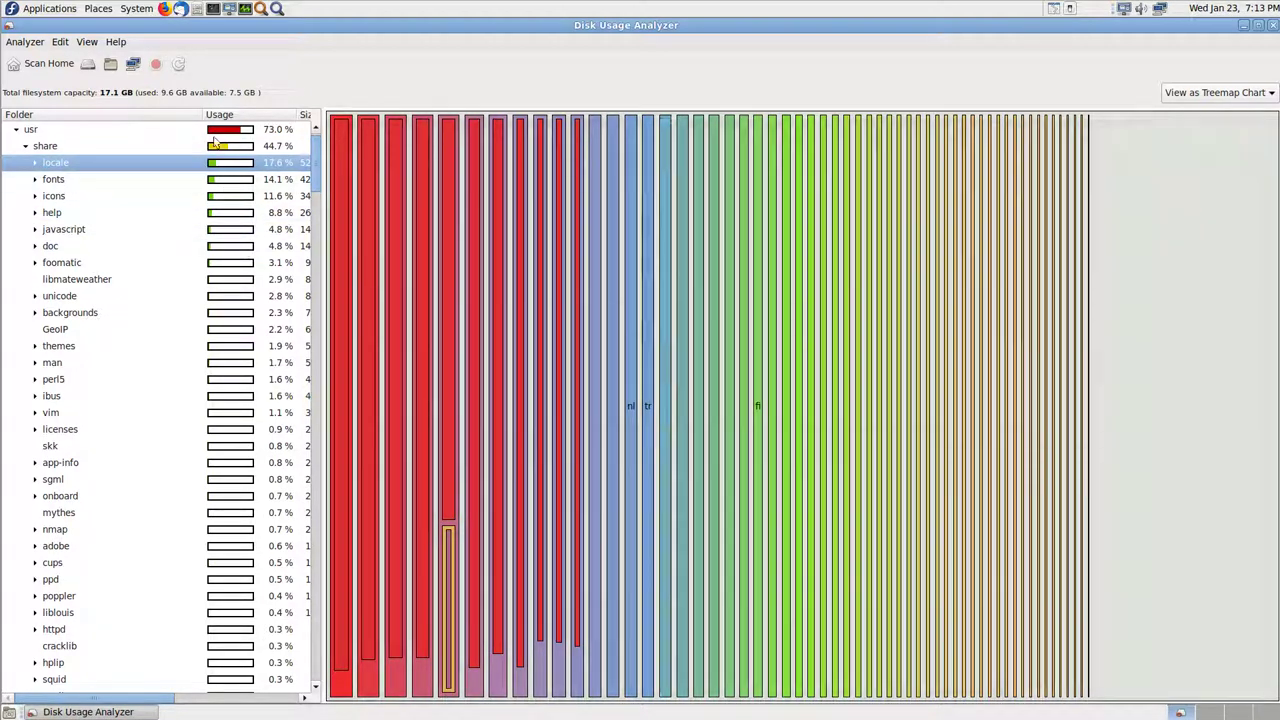
scroll(200, 214, up, 1)
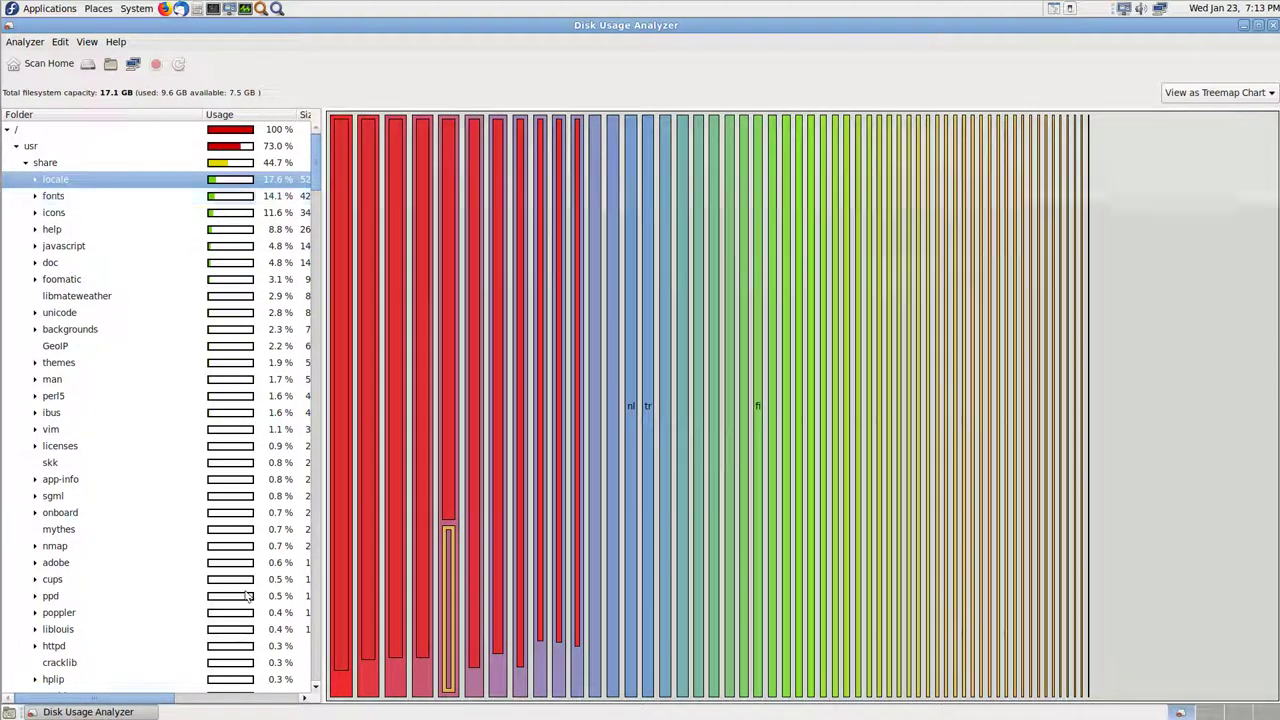
scroll(288, 700, right, 3)
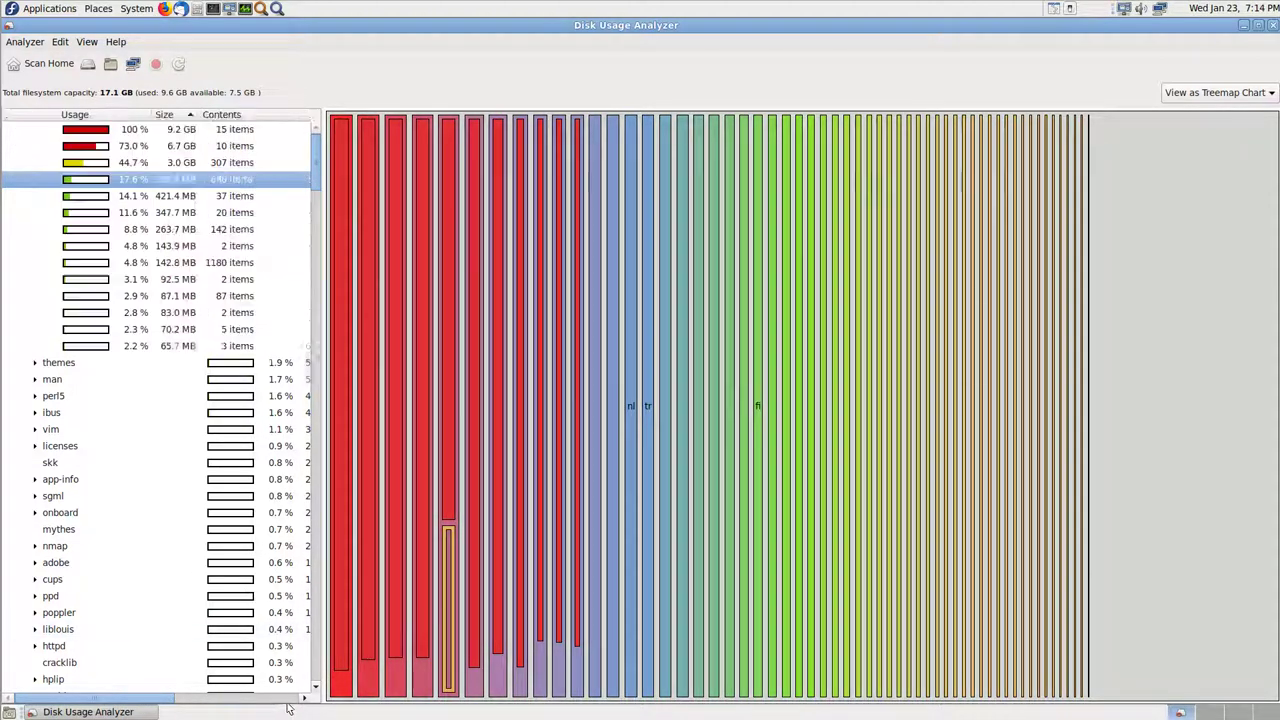
scroll(290, 700, right, 3)
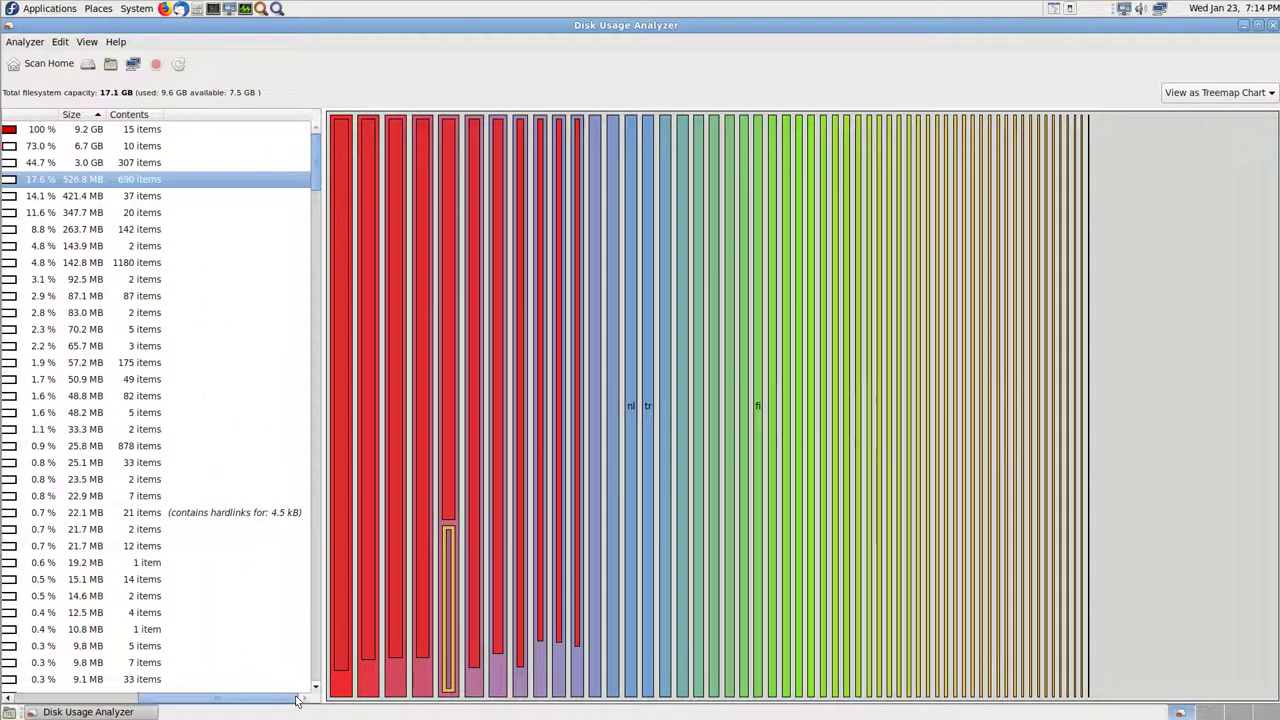
scroll(296, 700, left, 6)
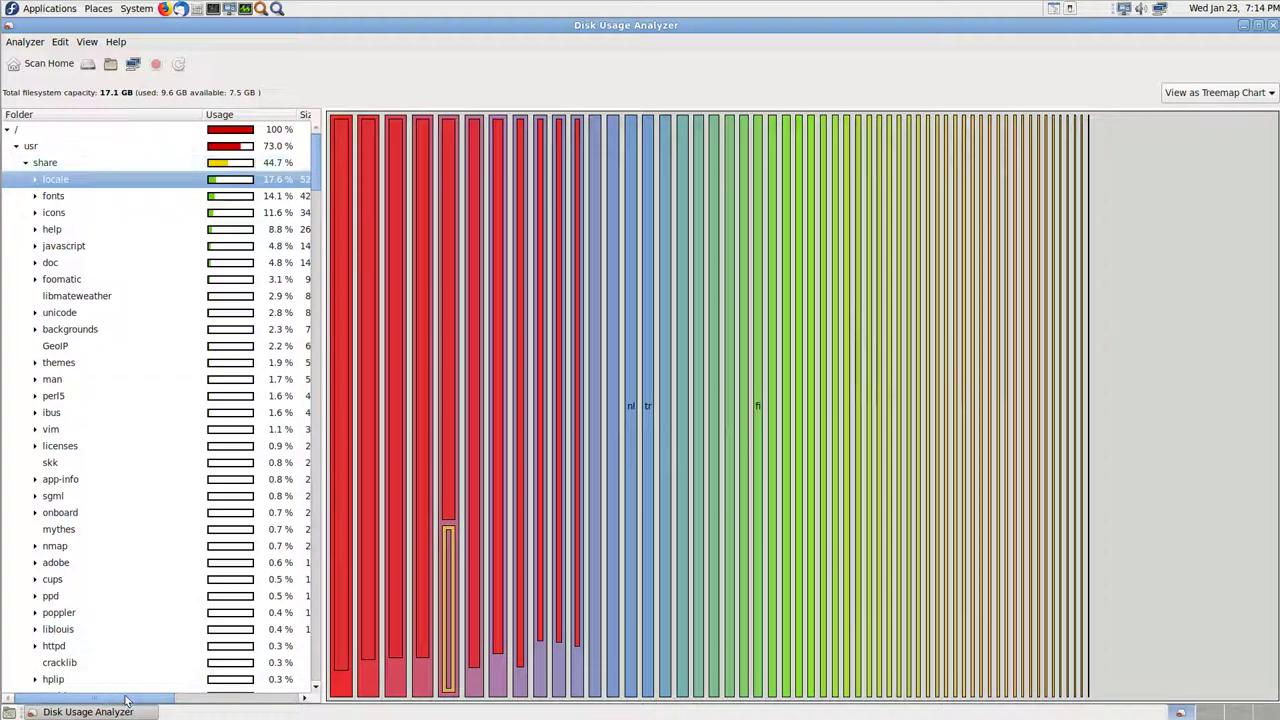
scroll(140, 700, right, 1)
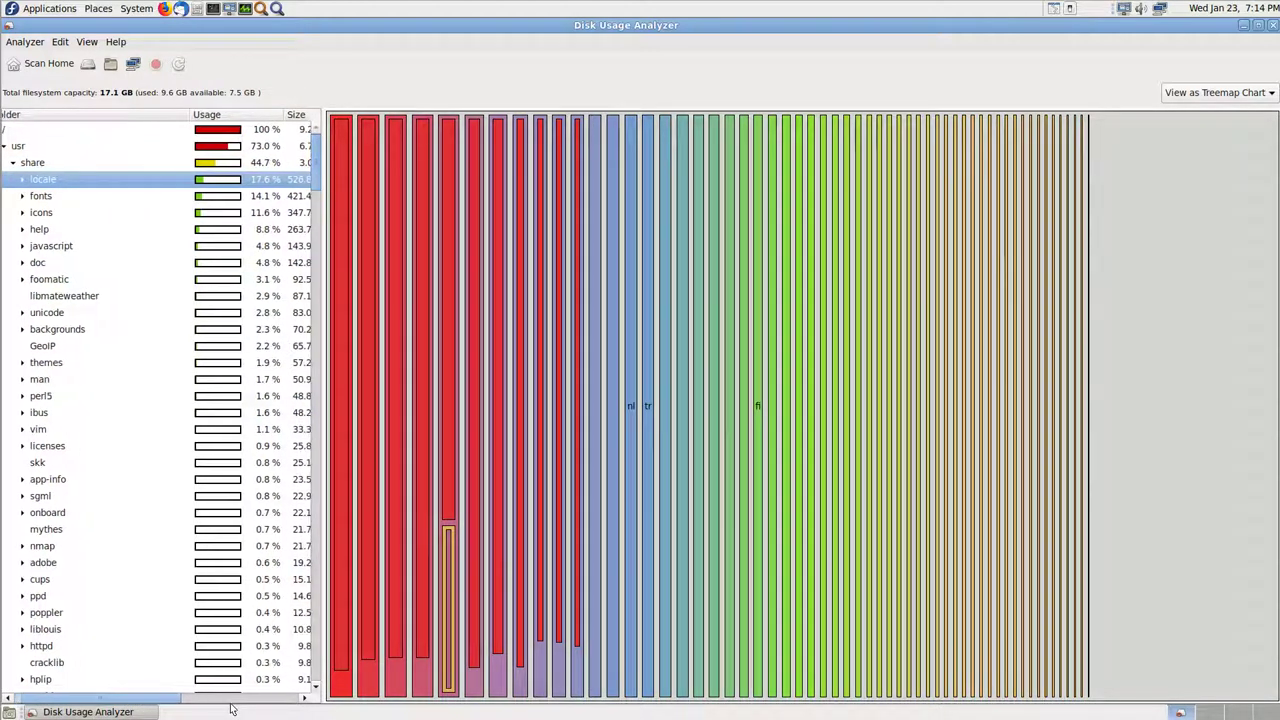
scroll(230, 705, right, 2)
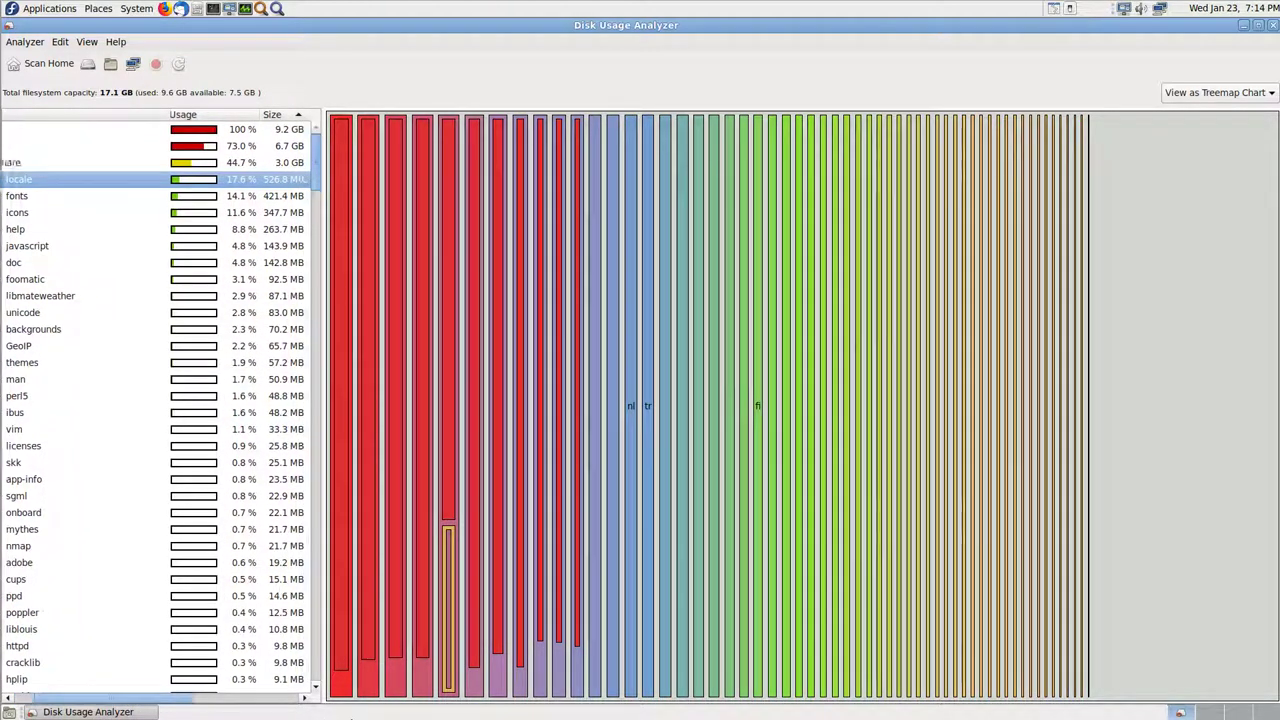
scroll(230, 700, right, 5)
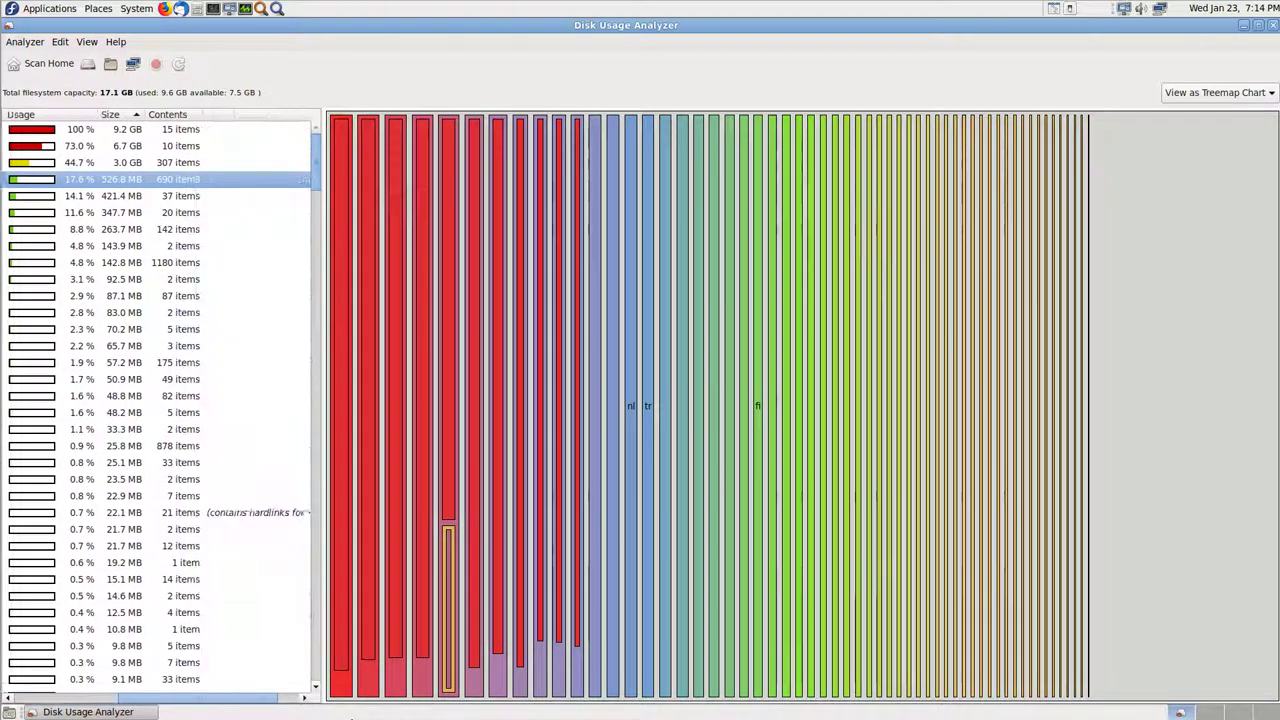
key(Up)
key(Up)
key(Up)
key(Down)
click(95, 184)
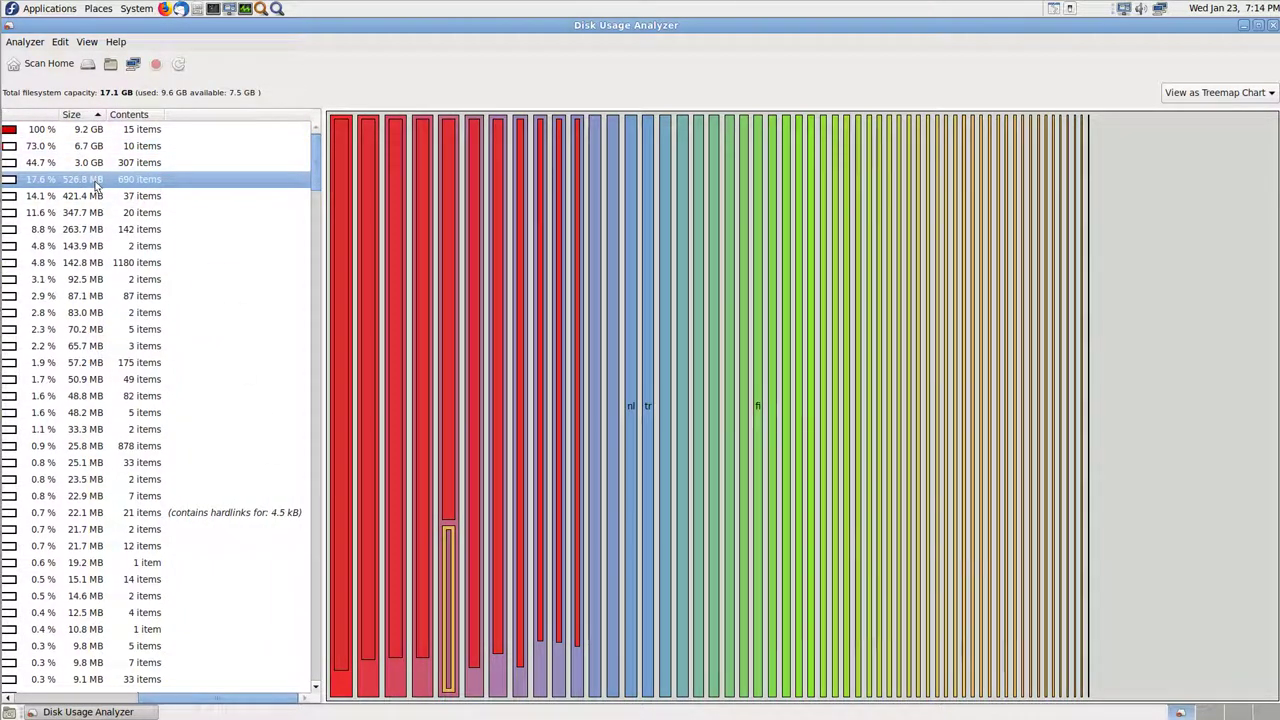
key(Up)
key(Up)
key(Up)
key(Down)
key(Down)
key(Down)
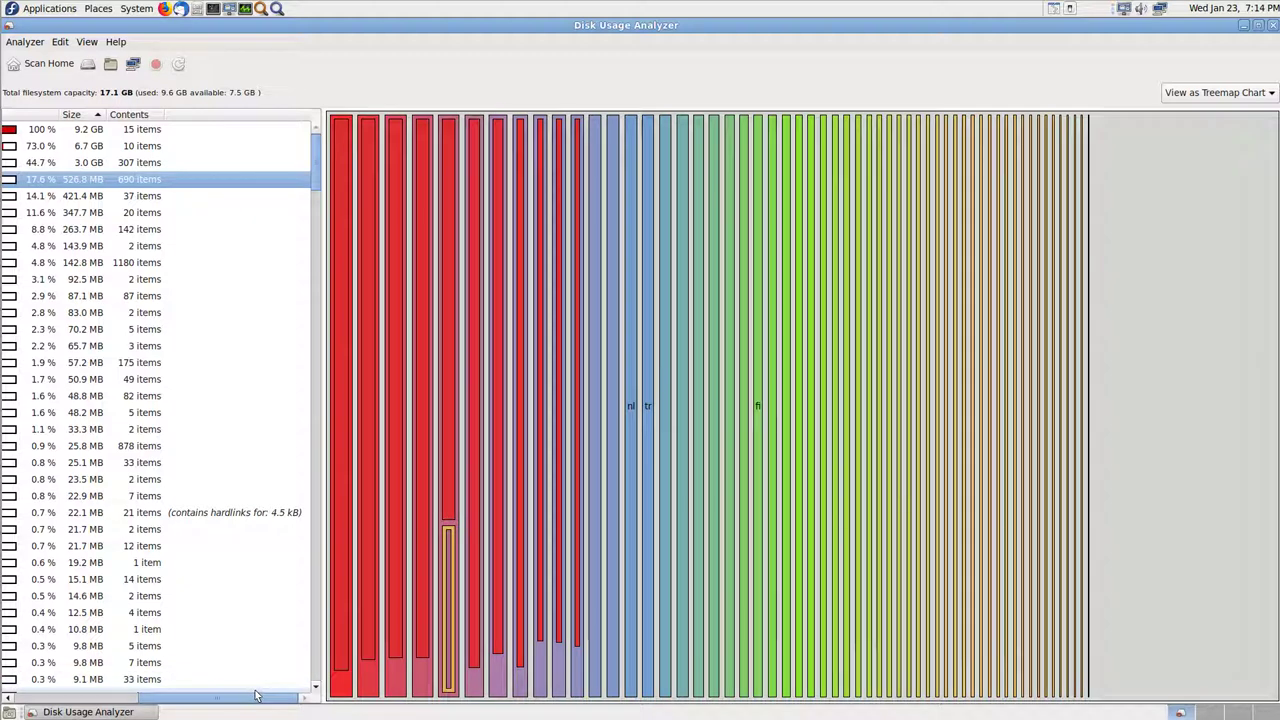
drag(246, 700, 97, 645)
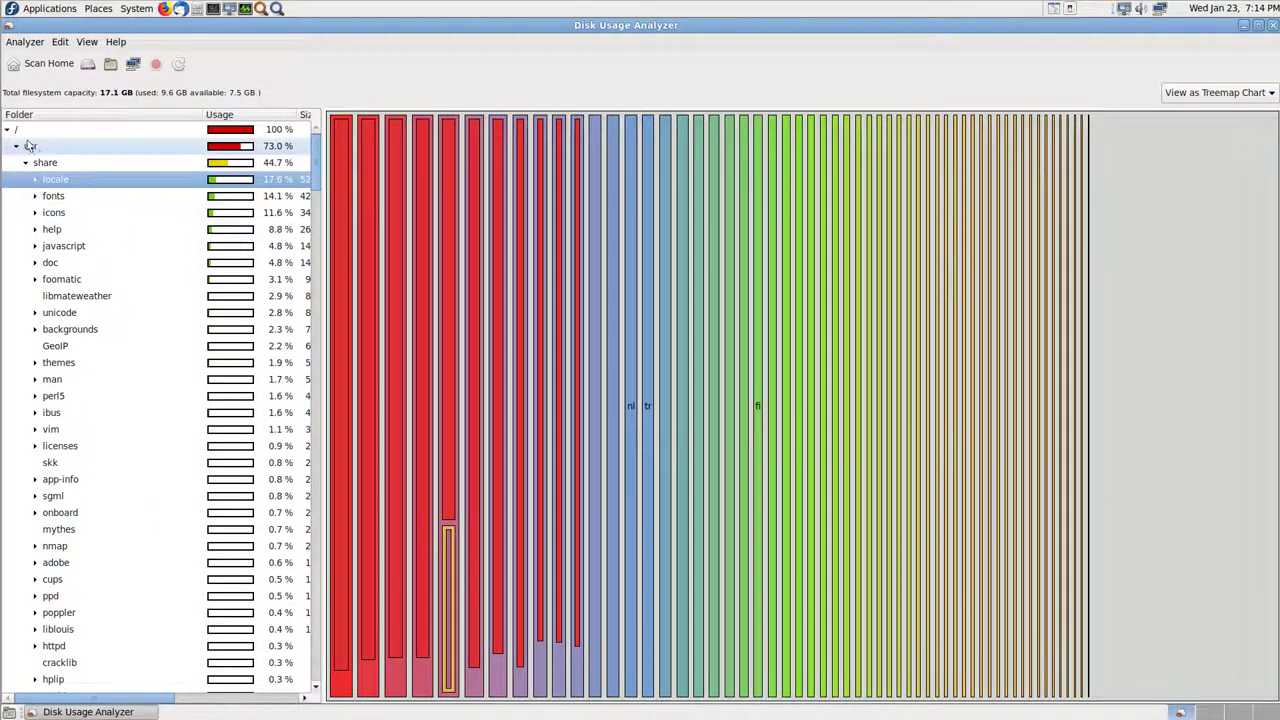
Collapse usr to map the whole root filesystem, then map only boot (198.5 MB)
click(16, 147)
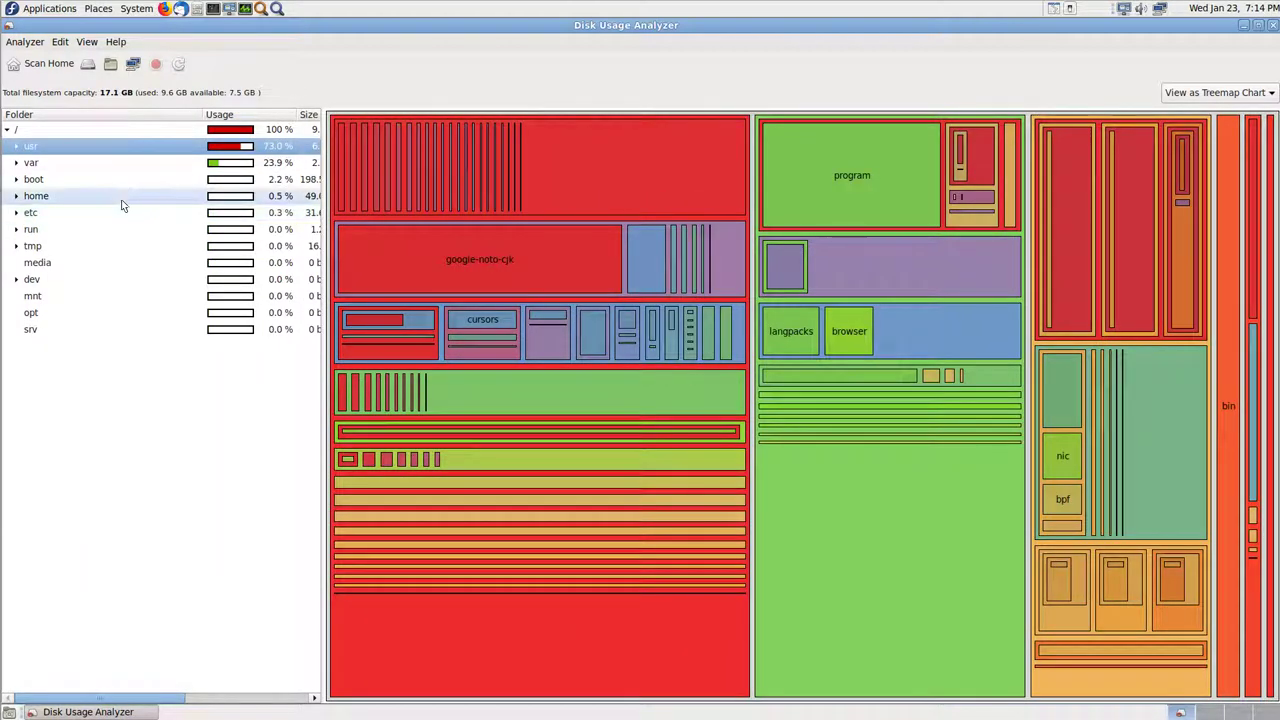
click(33, 181)
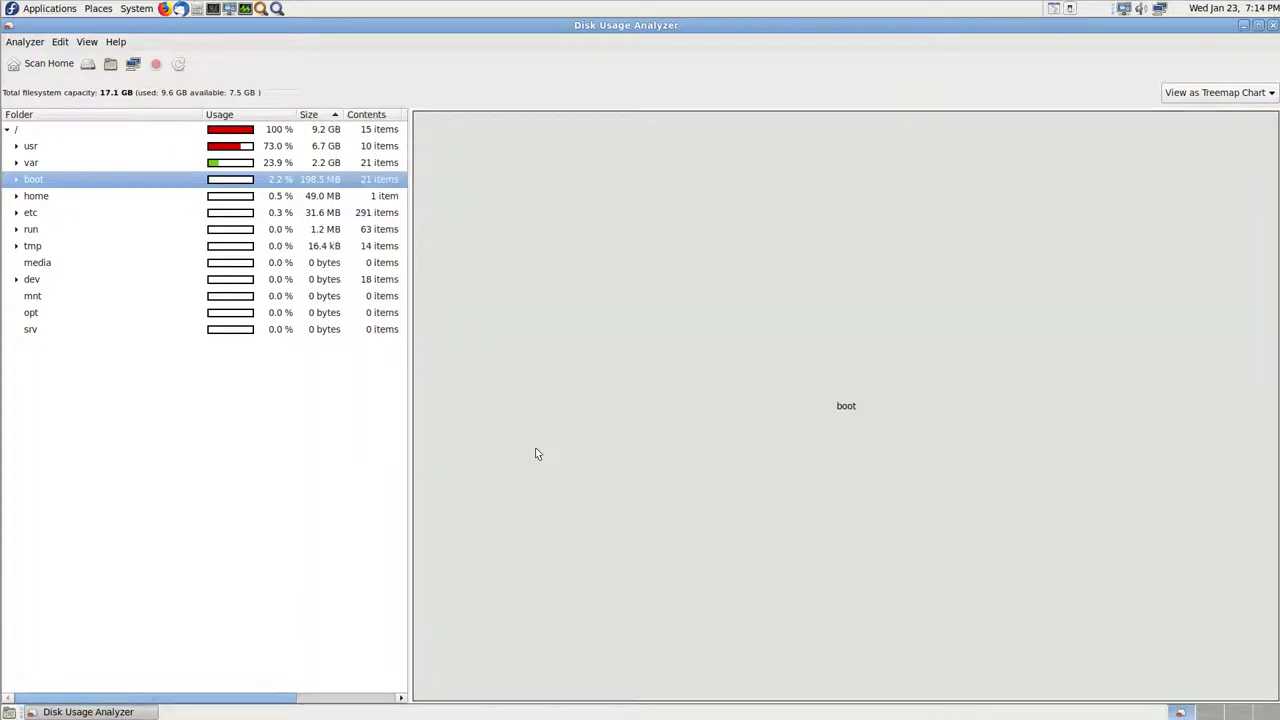
mouse_move(535, 453)
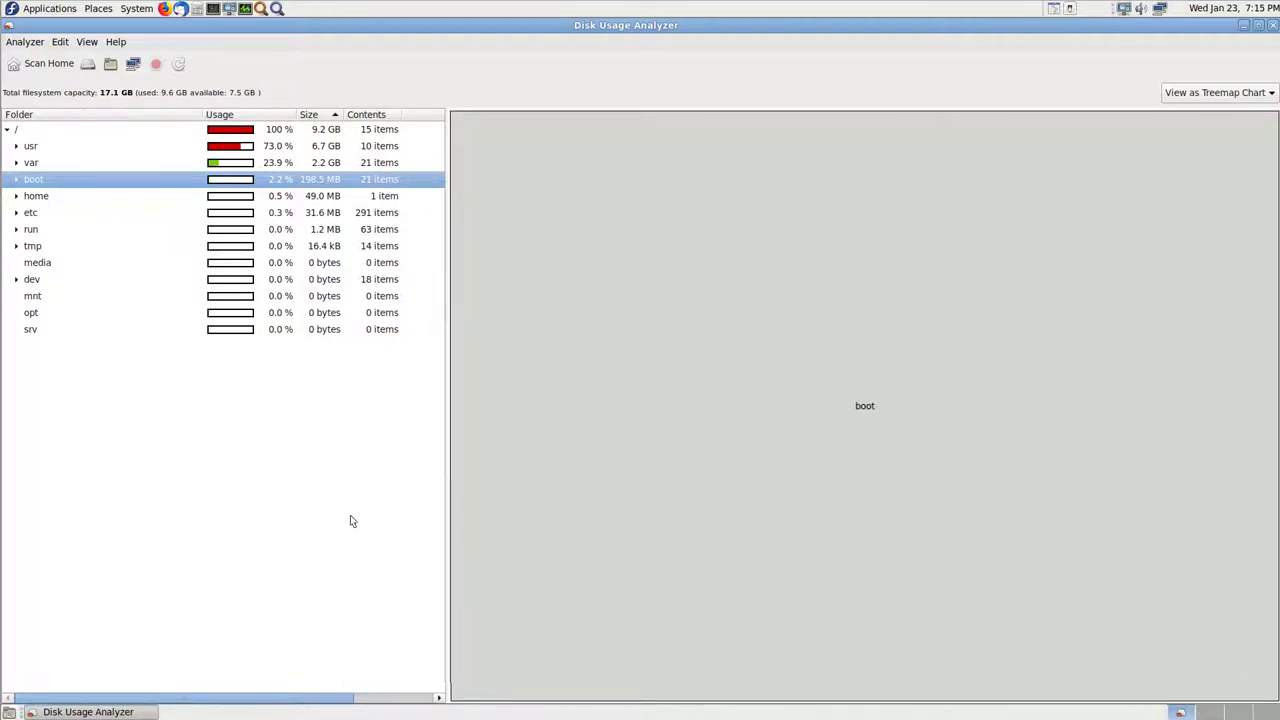
Map the home folder, drill into Screenshots, go back, then drill into google4
click(38, 197)
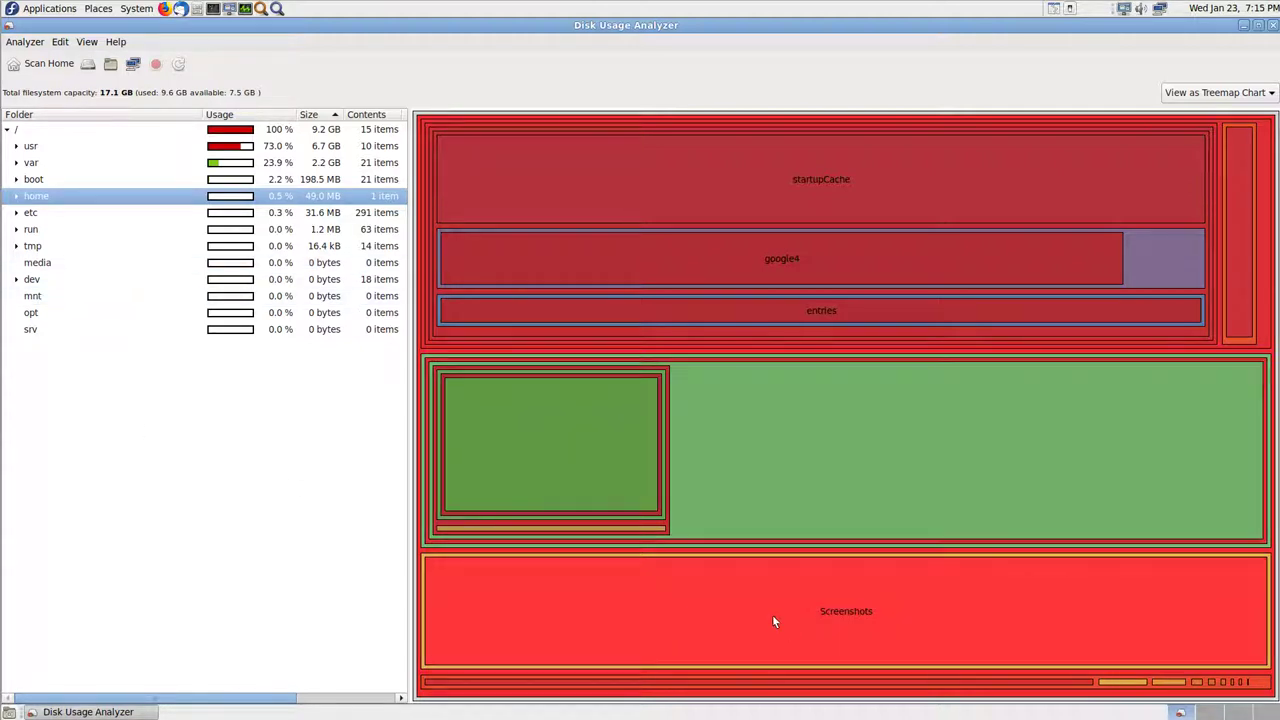
click(772, 621)
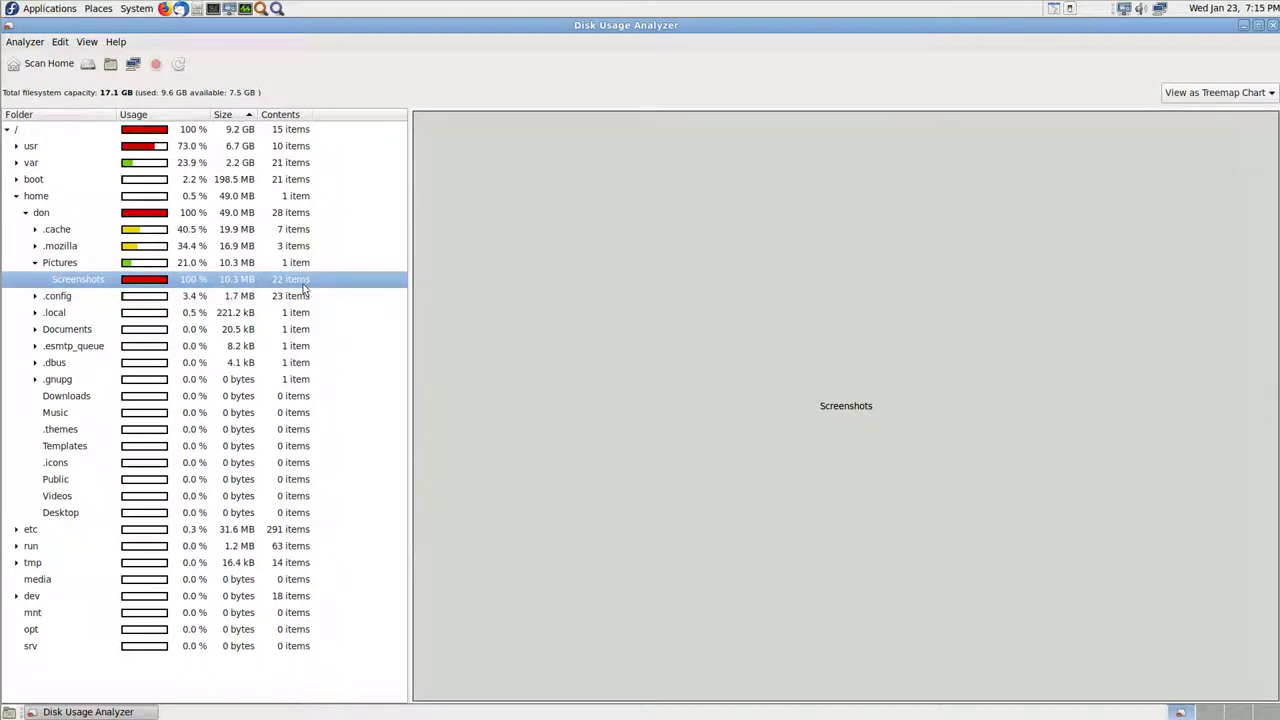
click(43, 200)
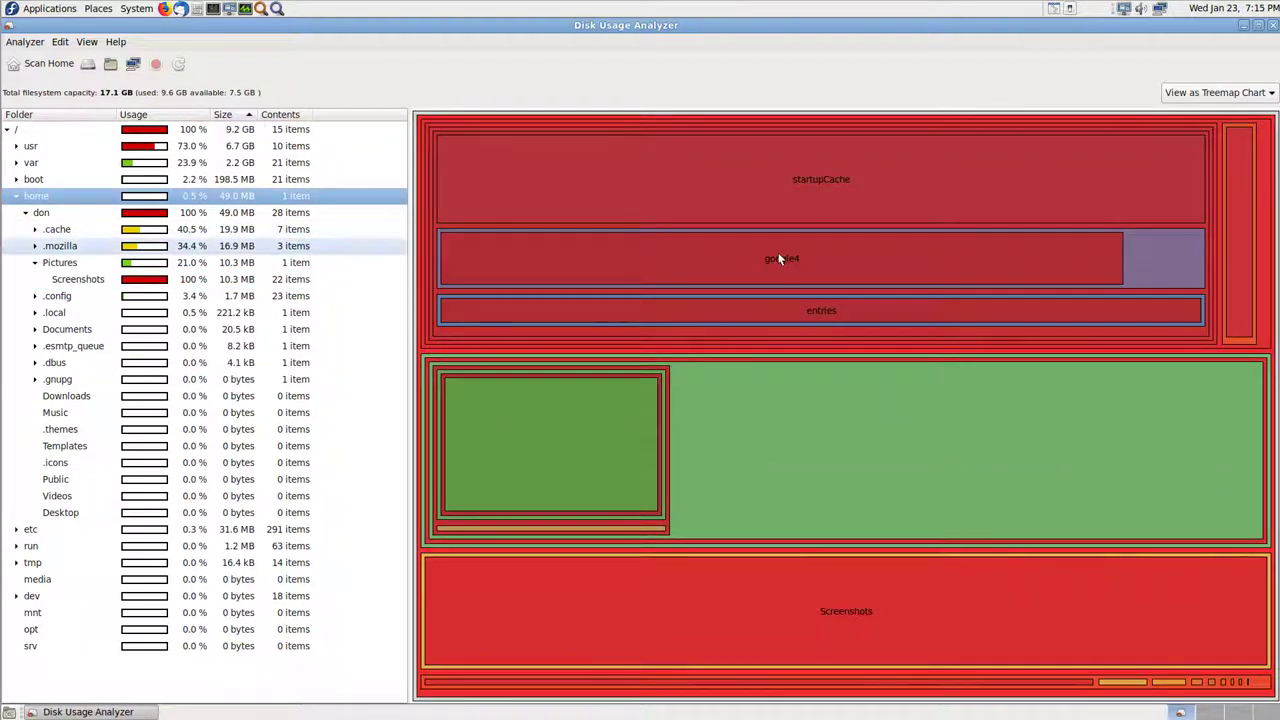
click(740, 258)
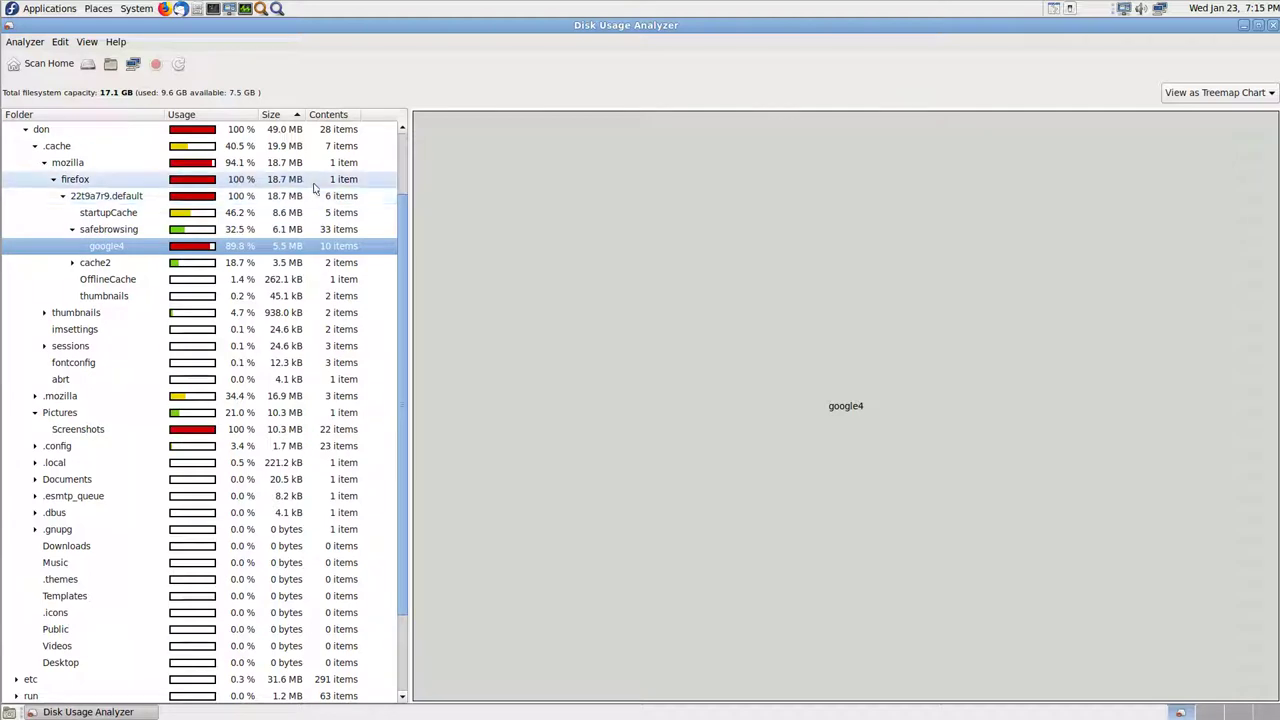
Show the .cache breakdown, return to don's full usage map and collapse don's subfolders
click(290, 133)
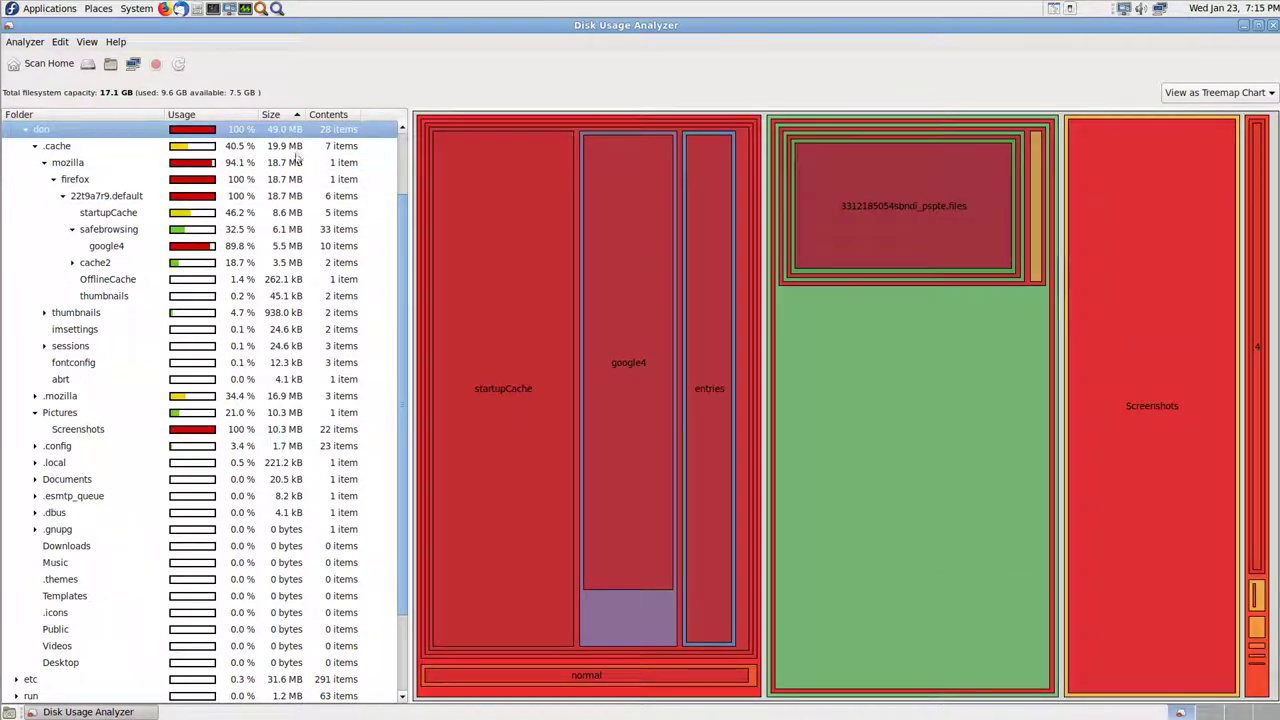
click(287, 150)
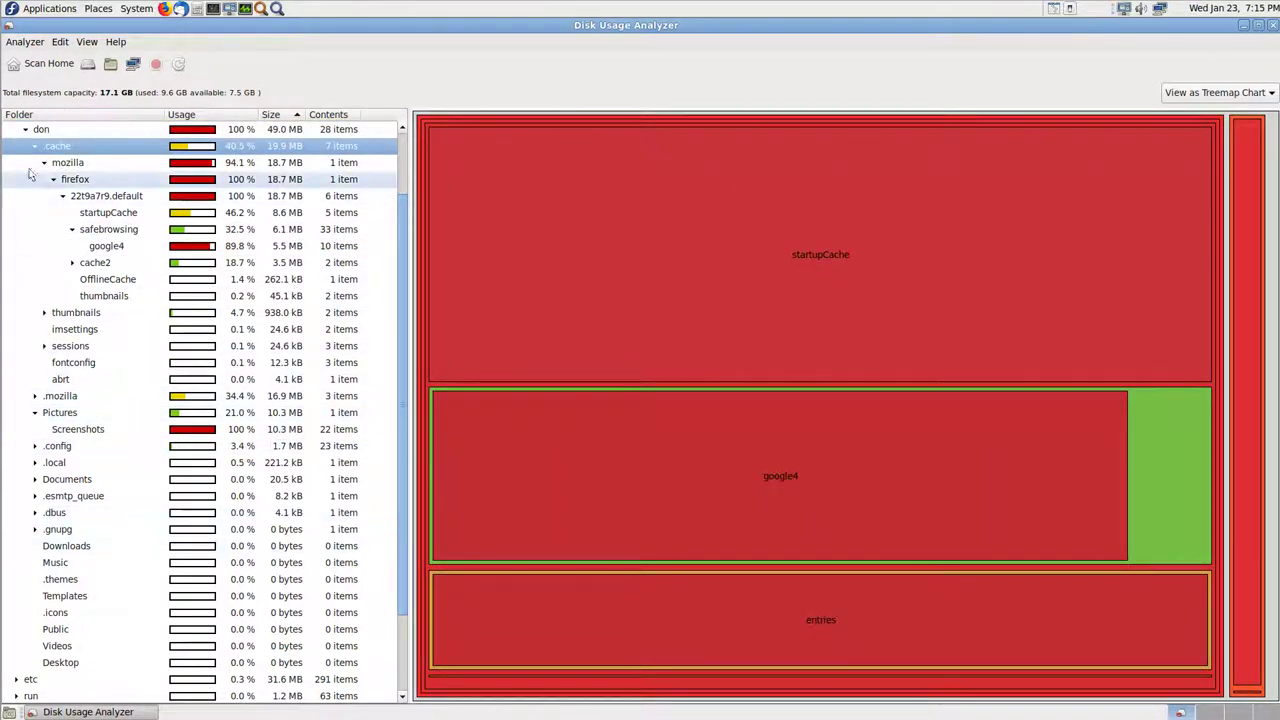
click(40, 131)
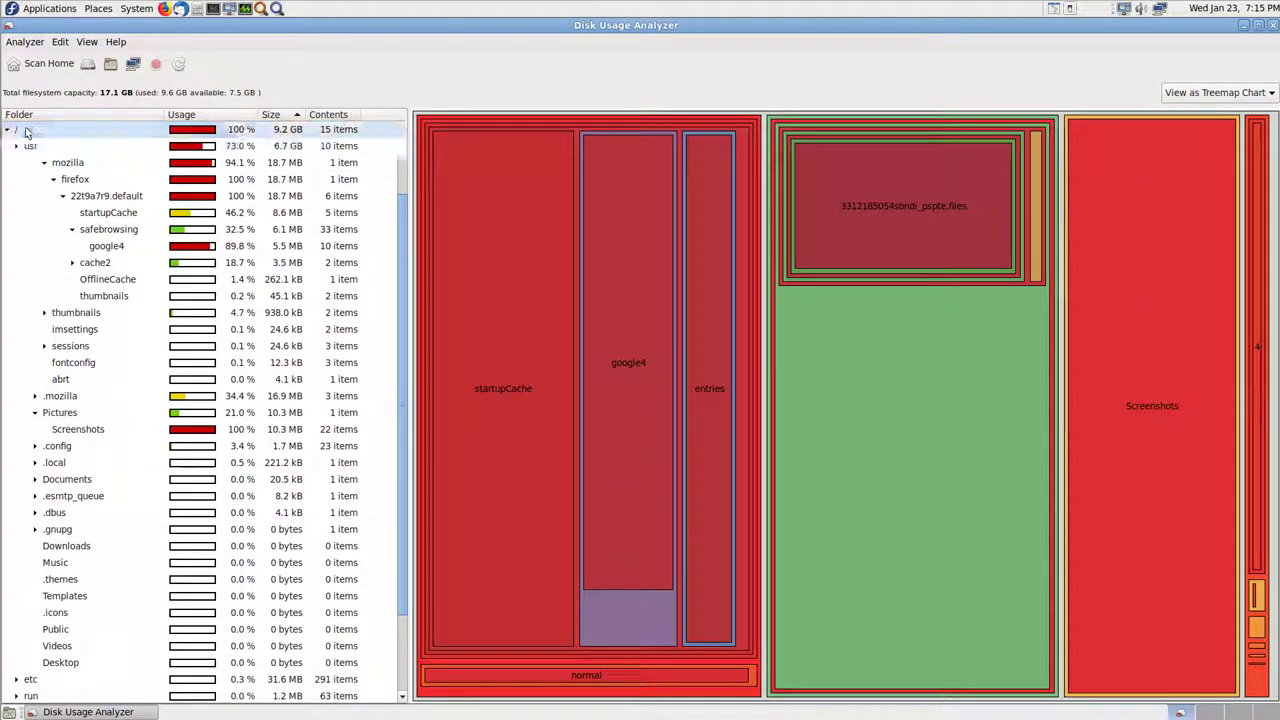
click(26, 130)
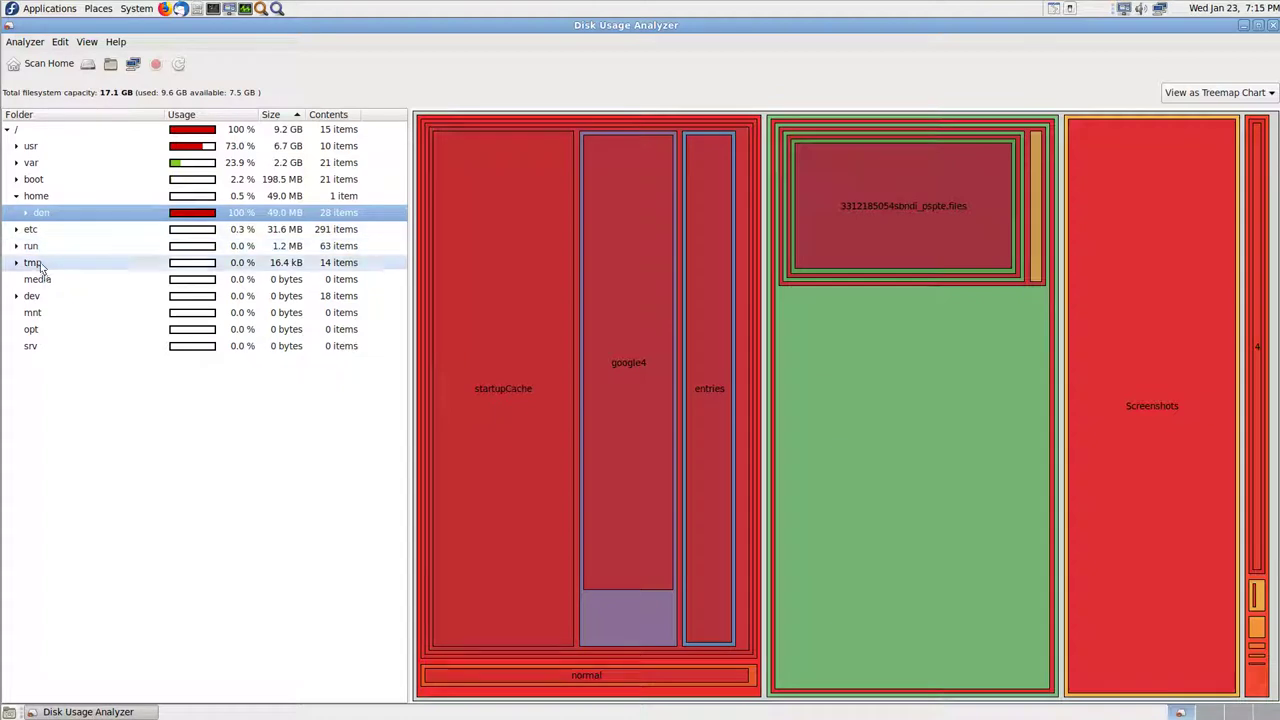
Map the var folder, then zoom the treemap into the video folder under www/html
click(34, 167)
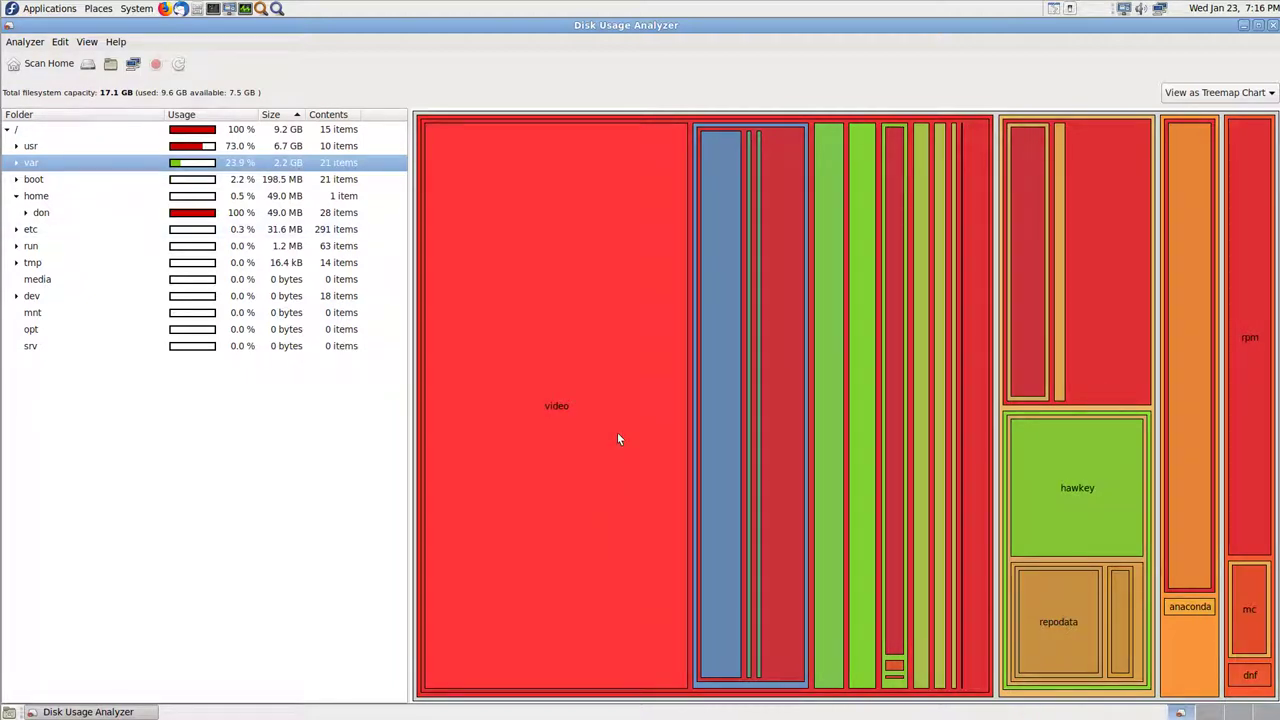
double_click(618, 435)
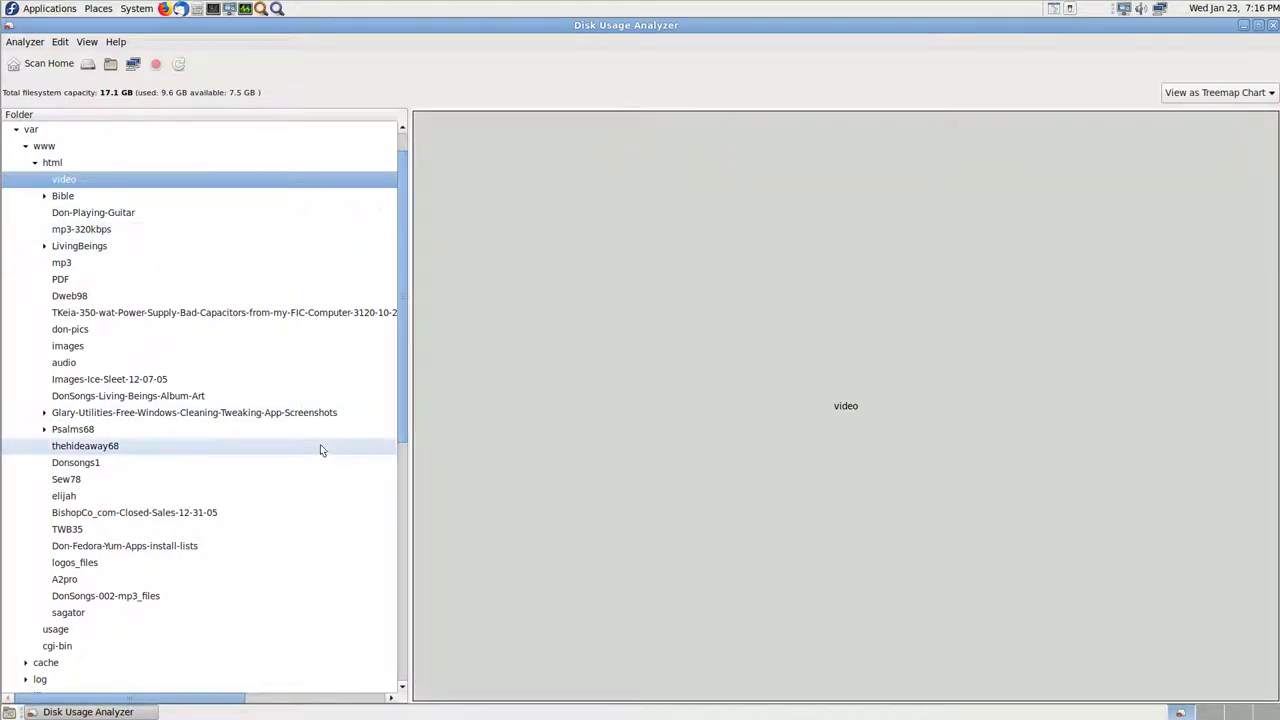
Return to the whole var treemap and check block sizes like html 1.5 GB and video 699.1 MB
click(45, 145)
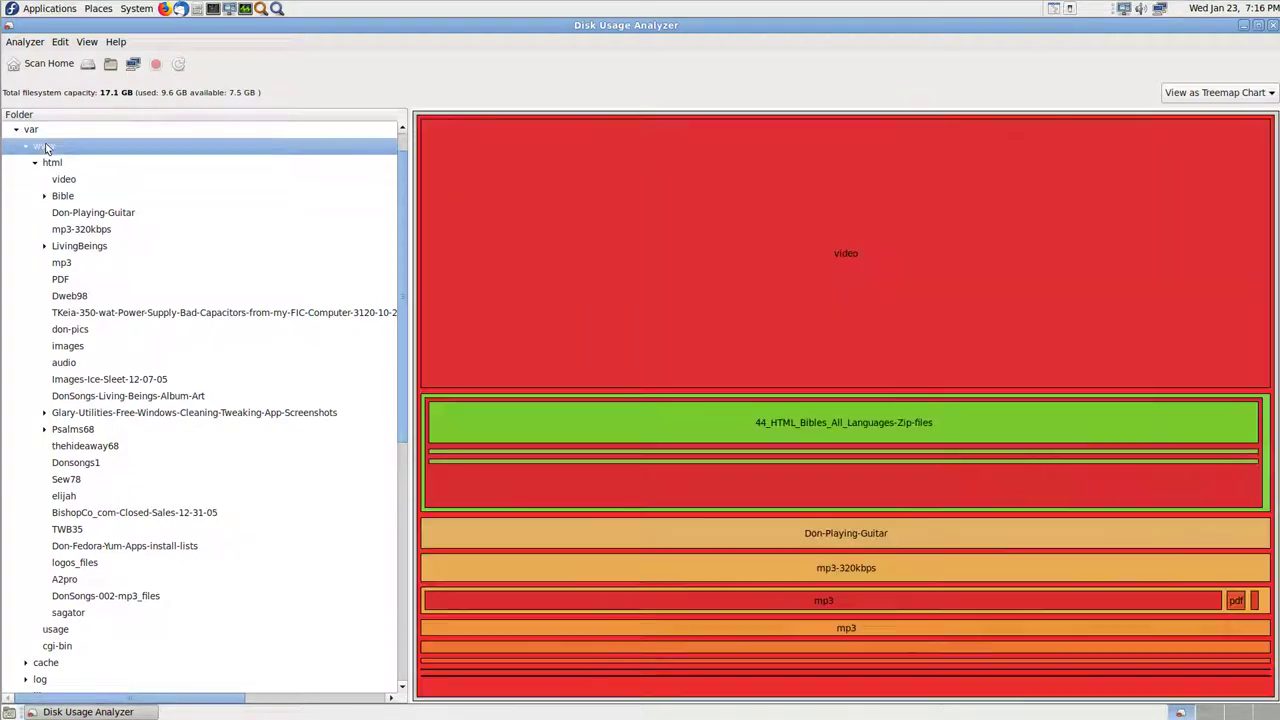
click(32, 131)
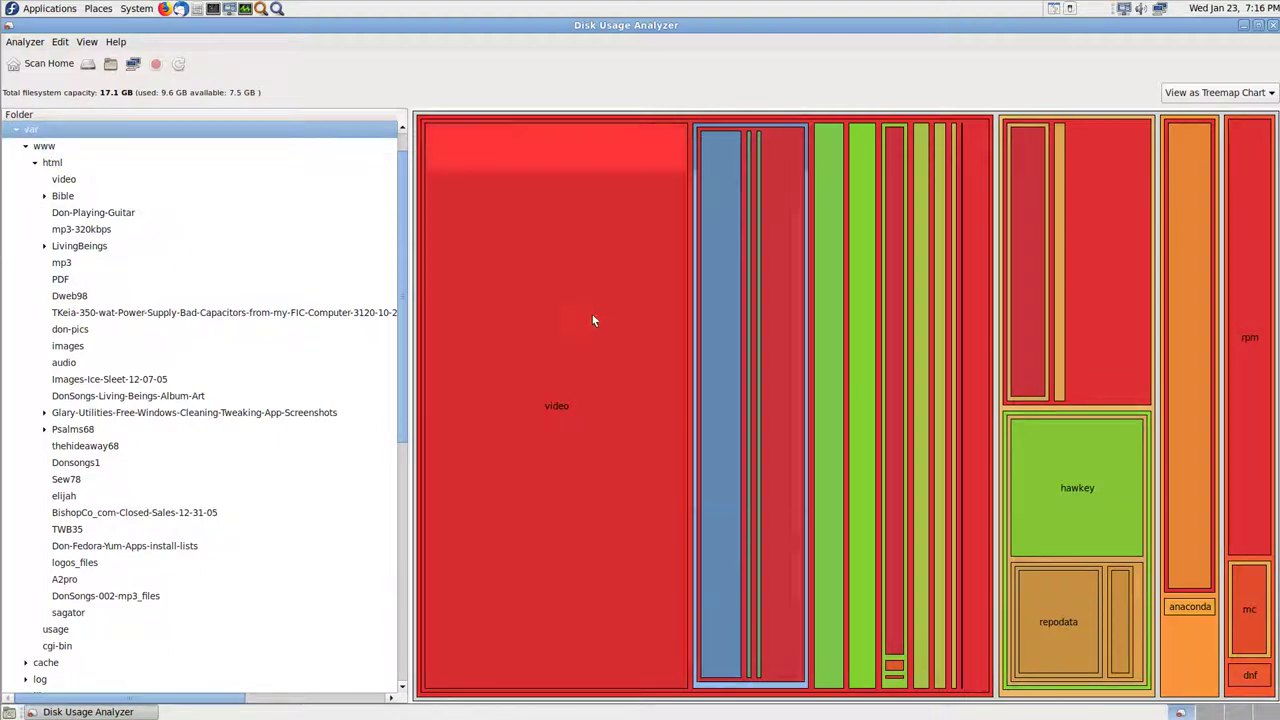
mouse_move(592, 320)
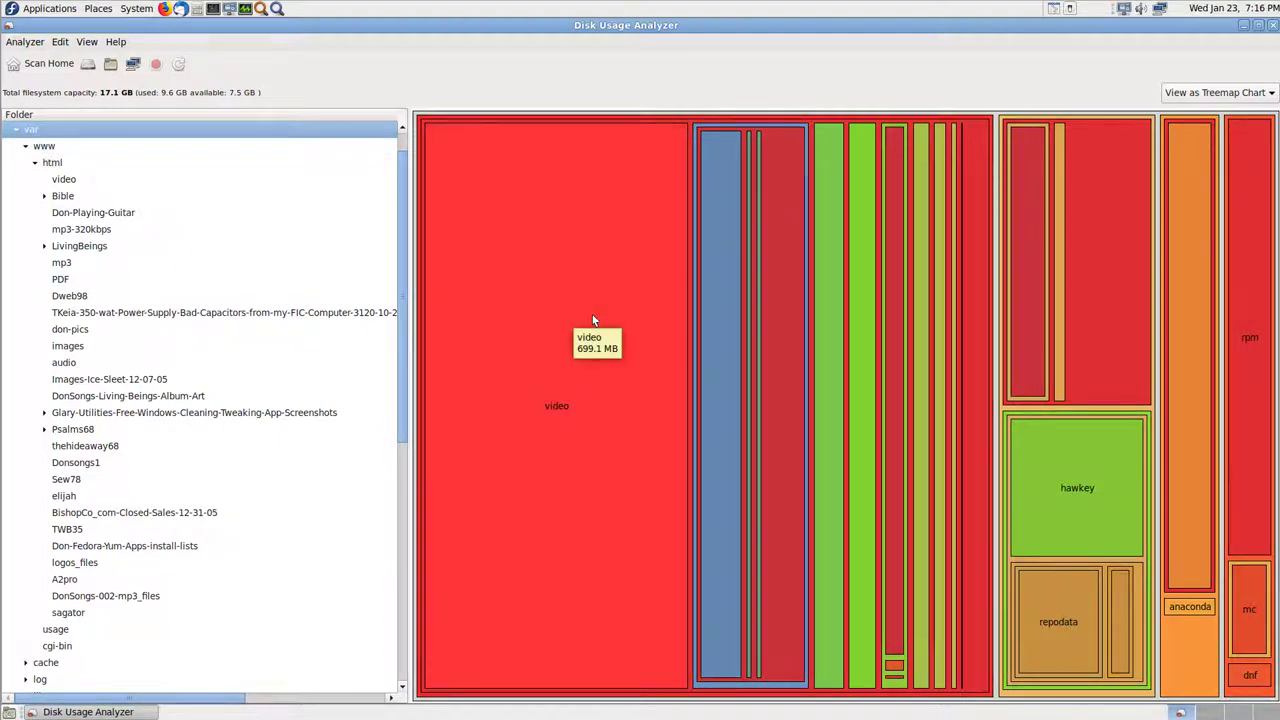
mouse_move(708, 314)
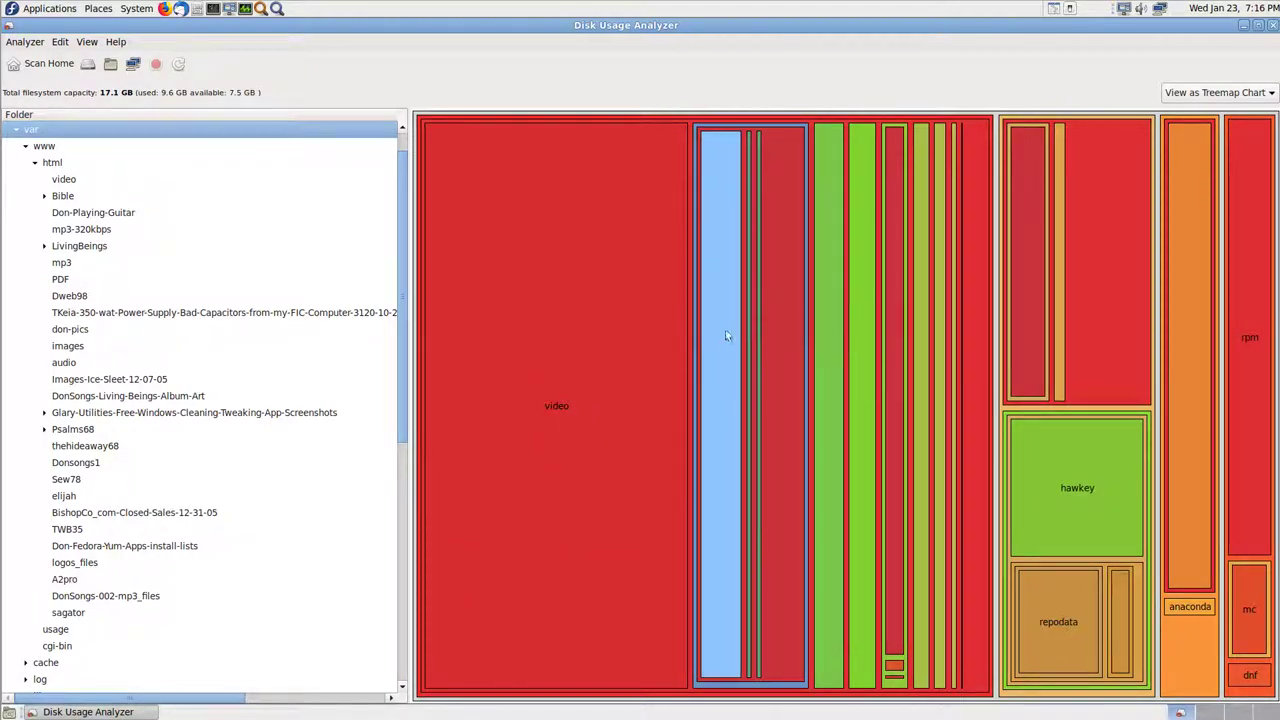
mouse_move(725, 290)
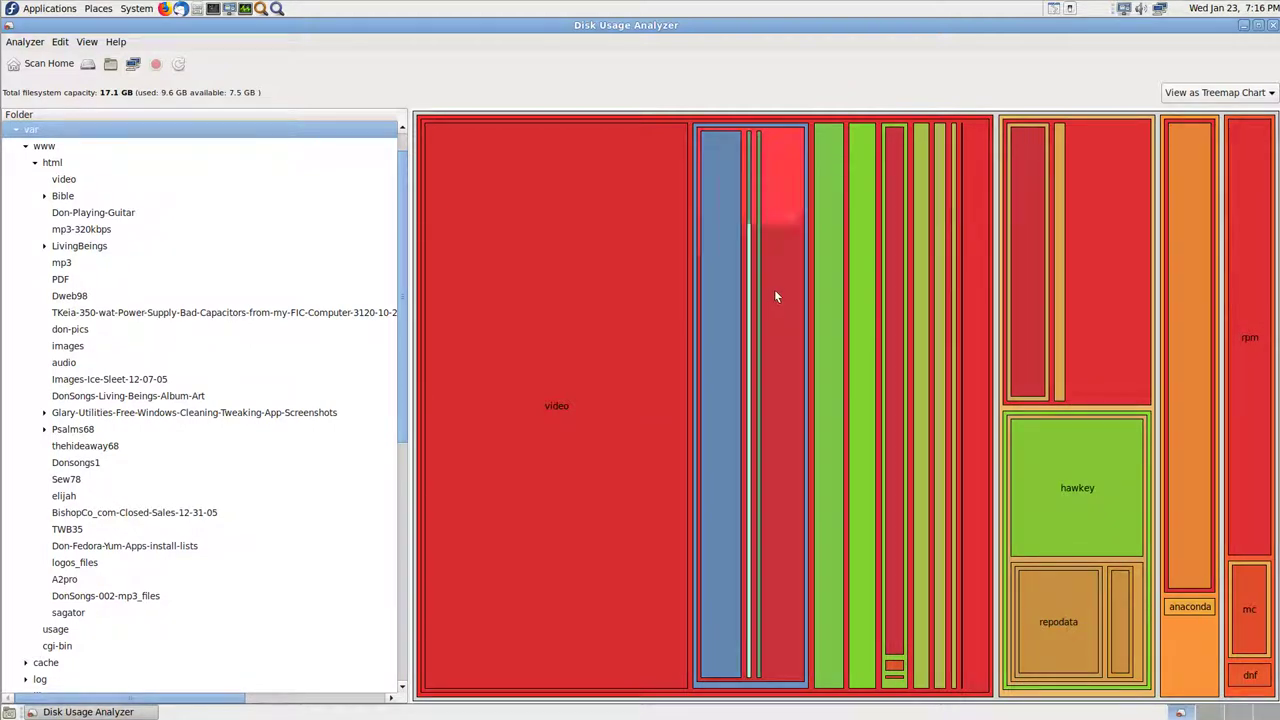
mouse_move(776, 292)
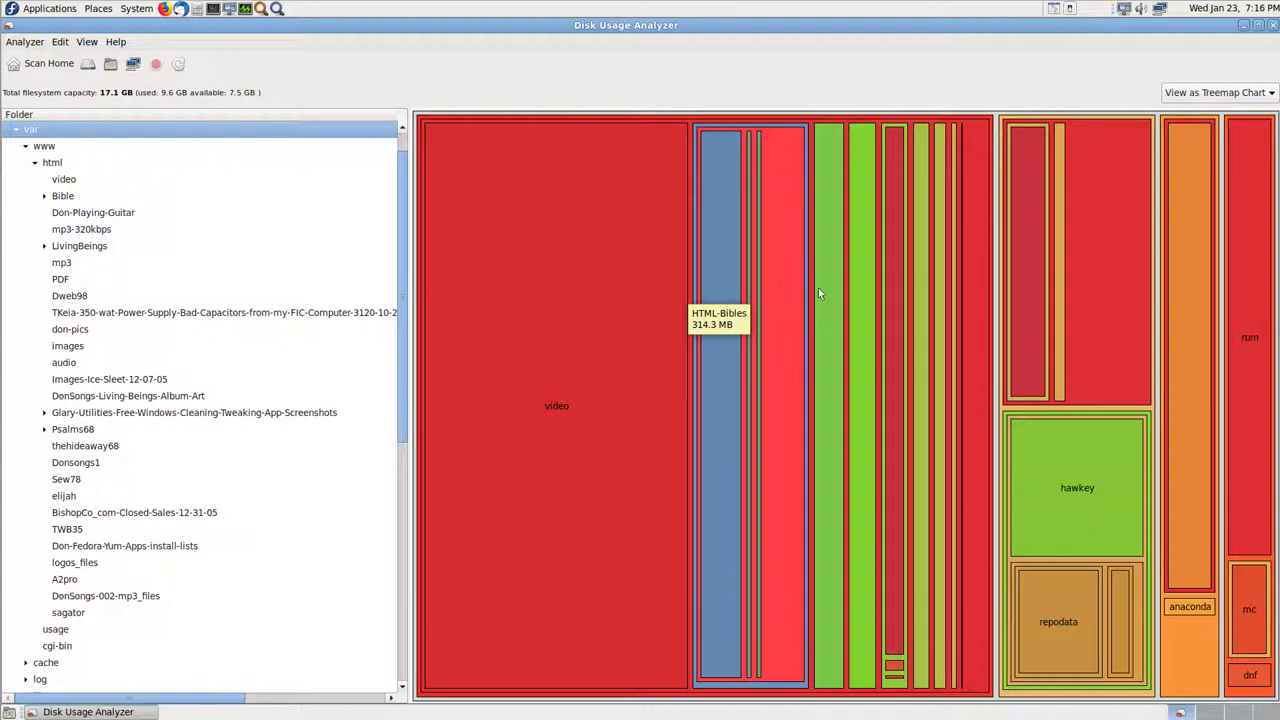
mouse_move(827, 290)
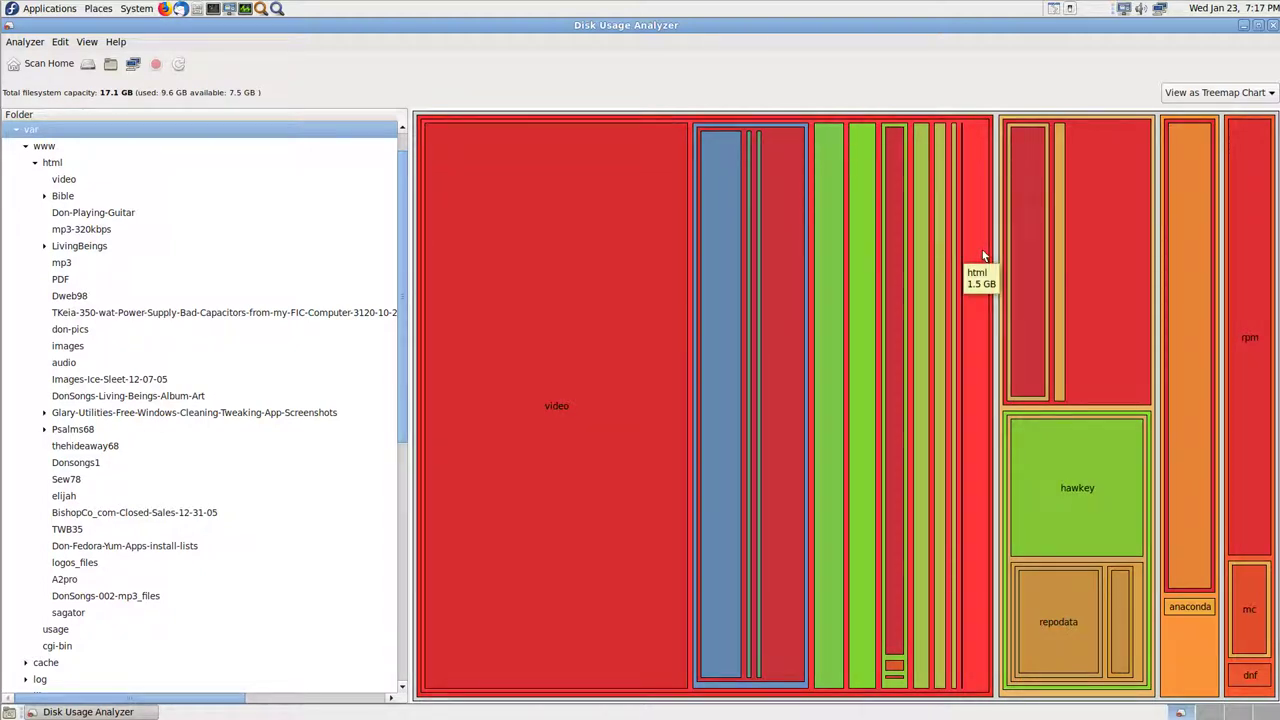
click(981, 249)
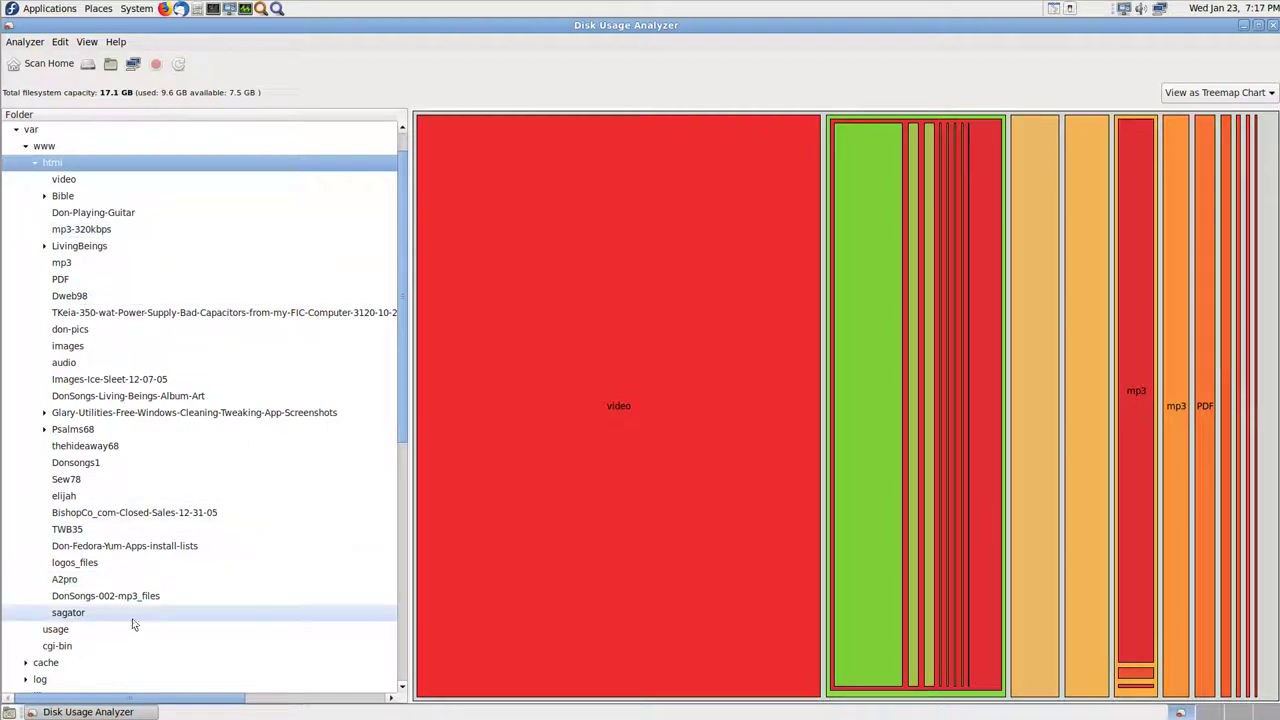
click(45, 147)
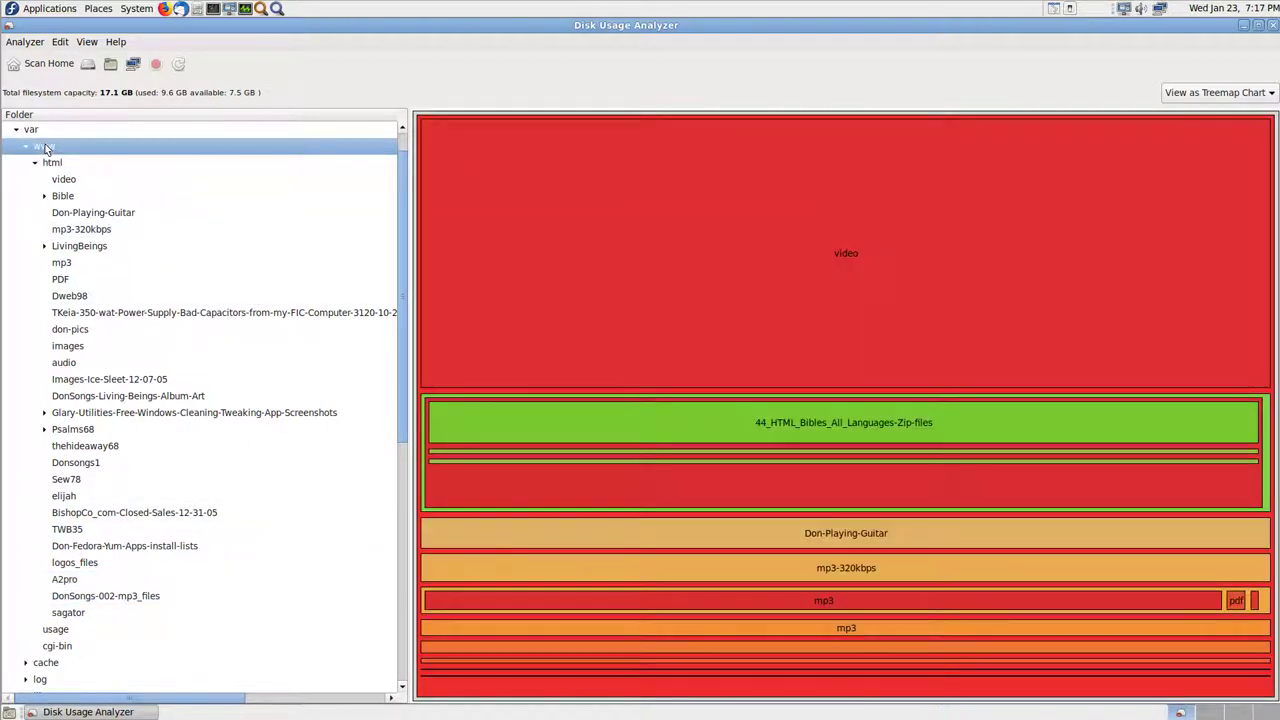
click(55, 165)
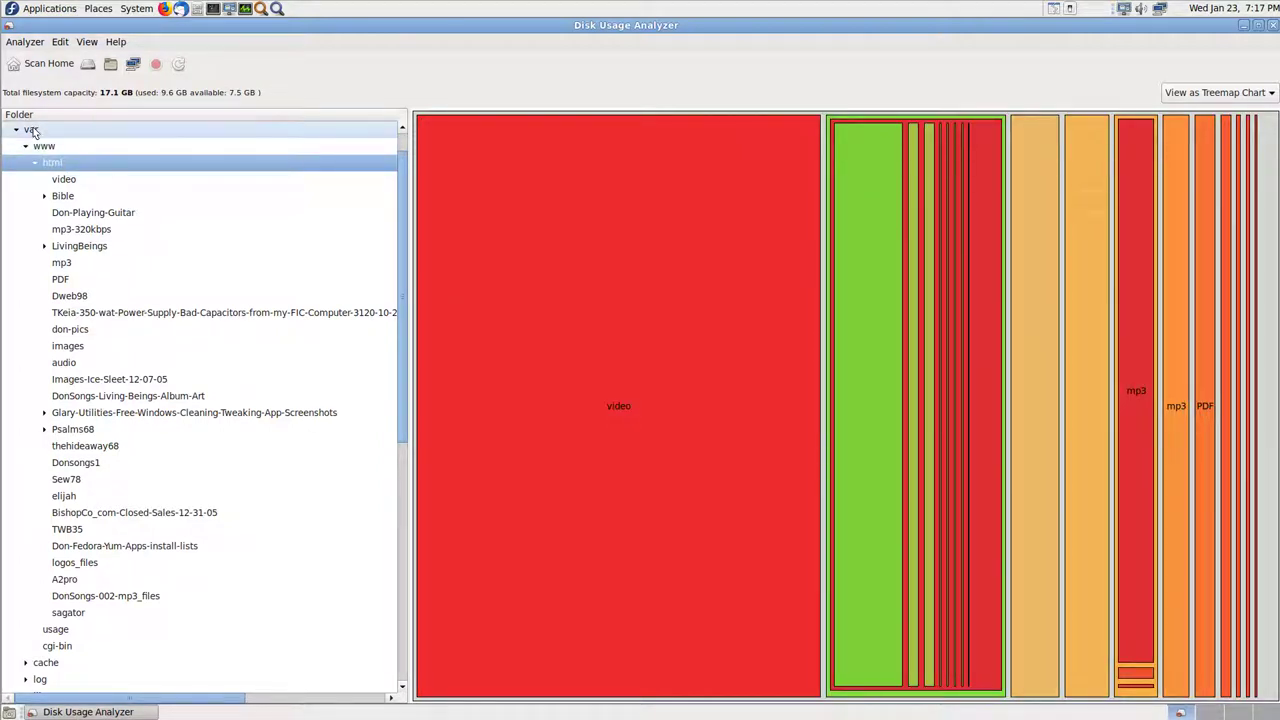
click(33, 131)
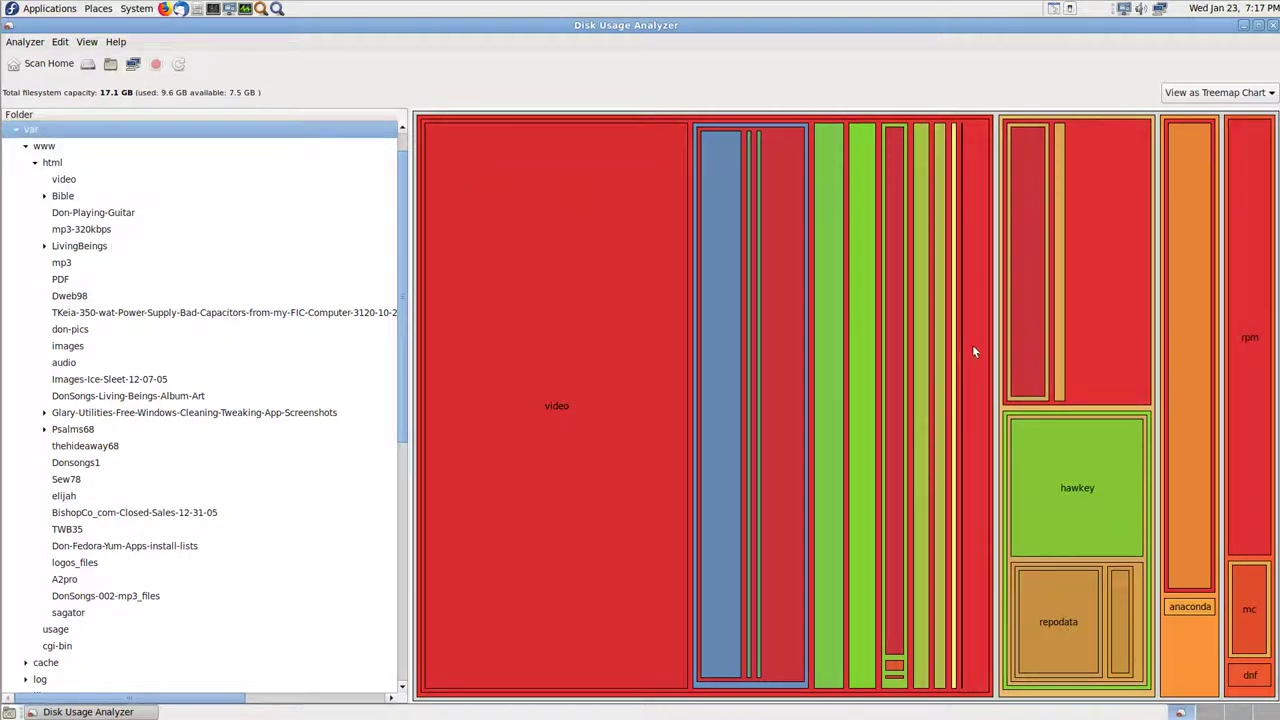
mouse_move(1022, 335)
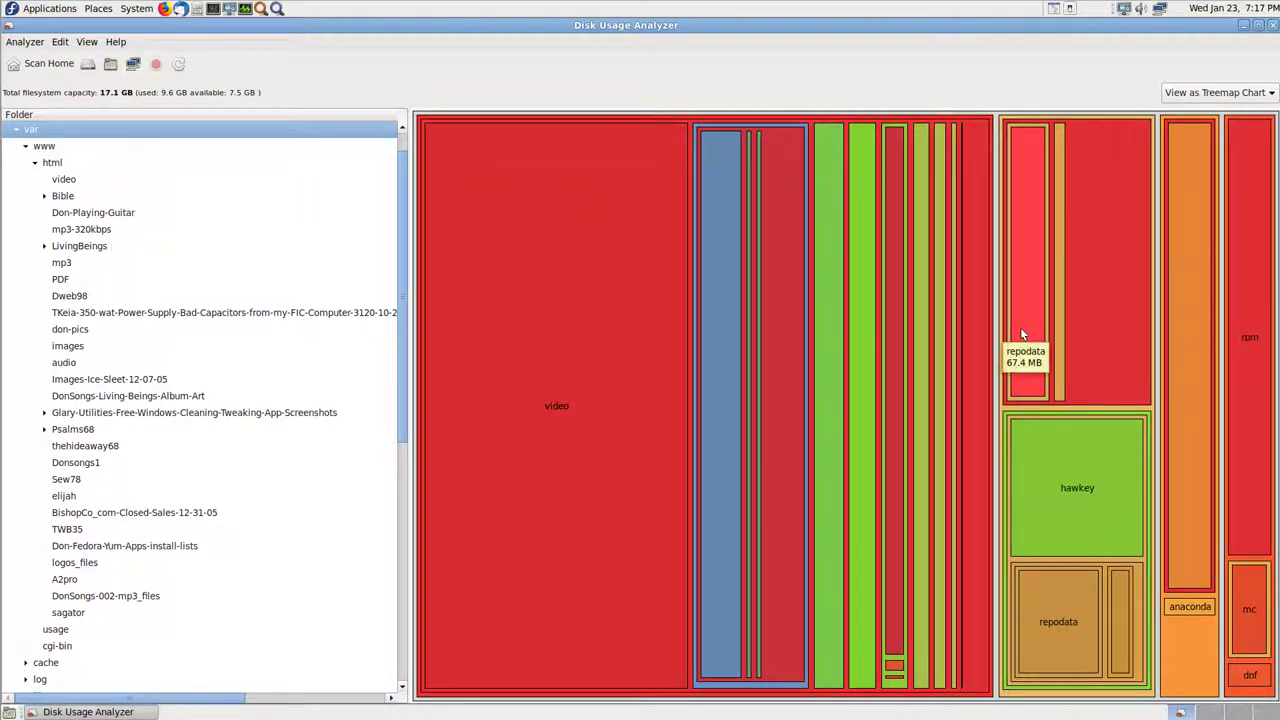
mouse_move(1115, 345)
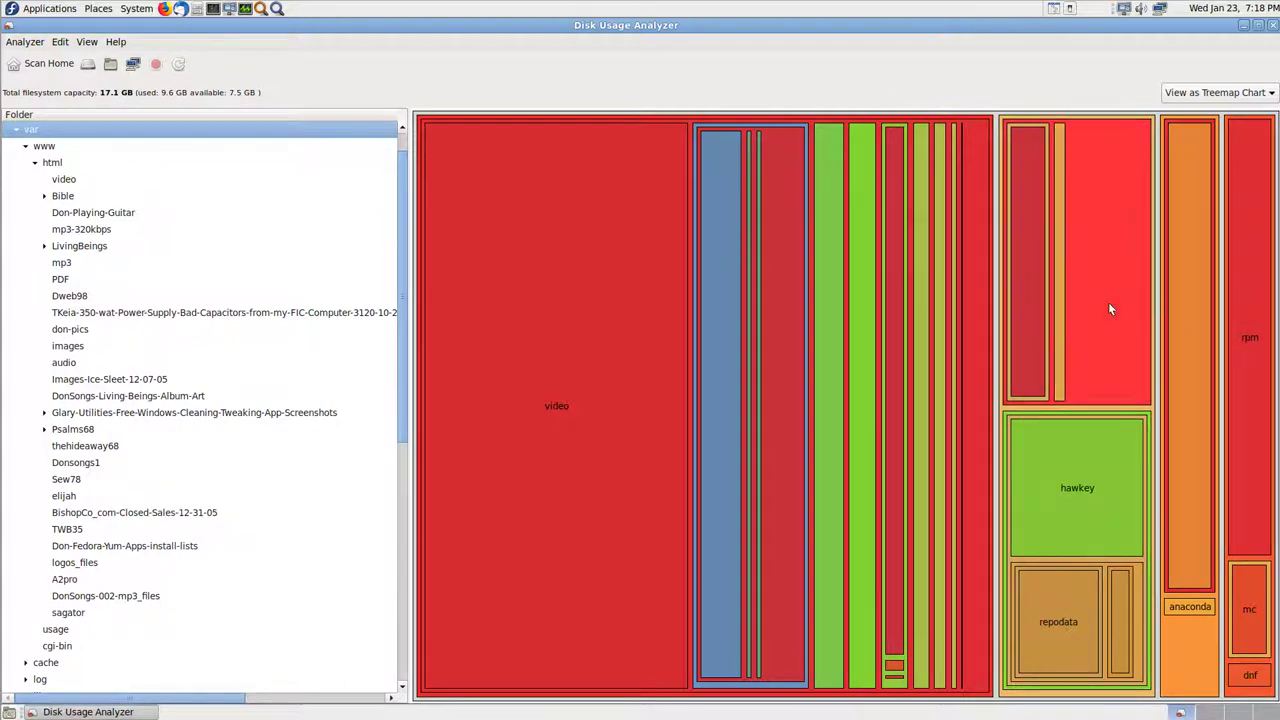
mouse_move(1188, 327)
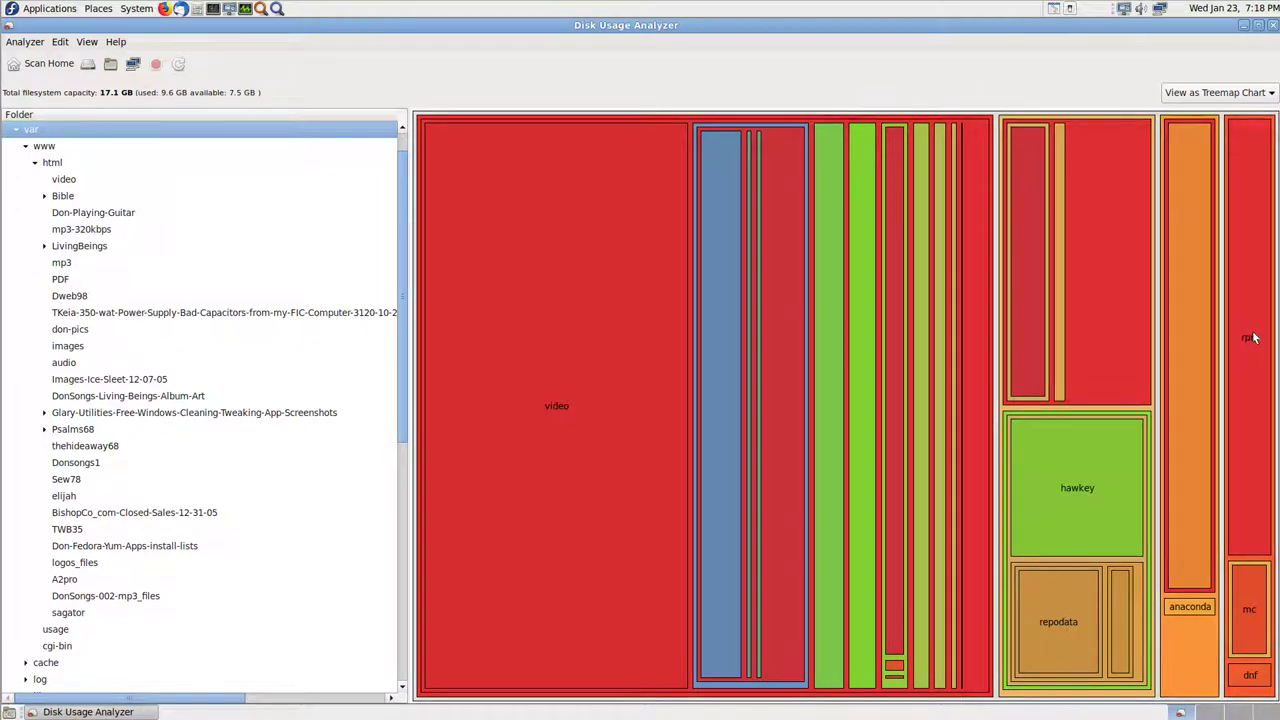
mouse_move(1258, 355)
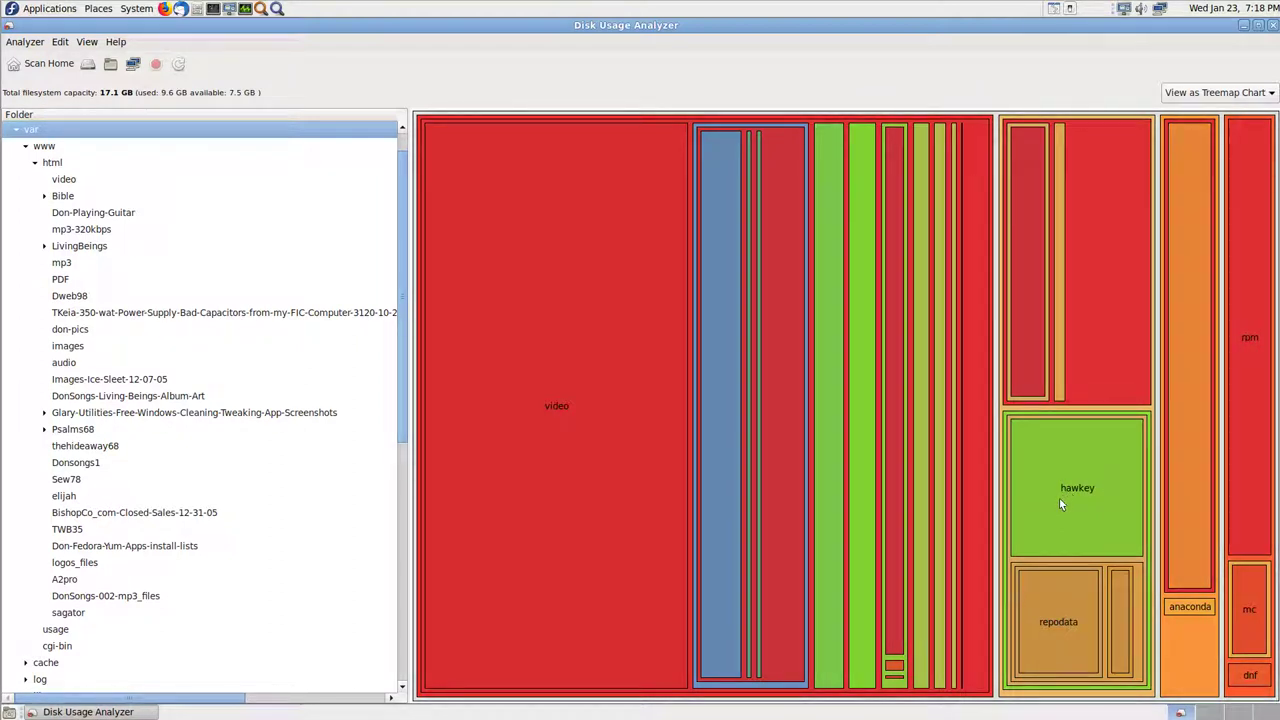
mouse_move(1061, 501)
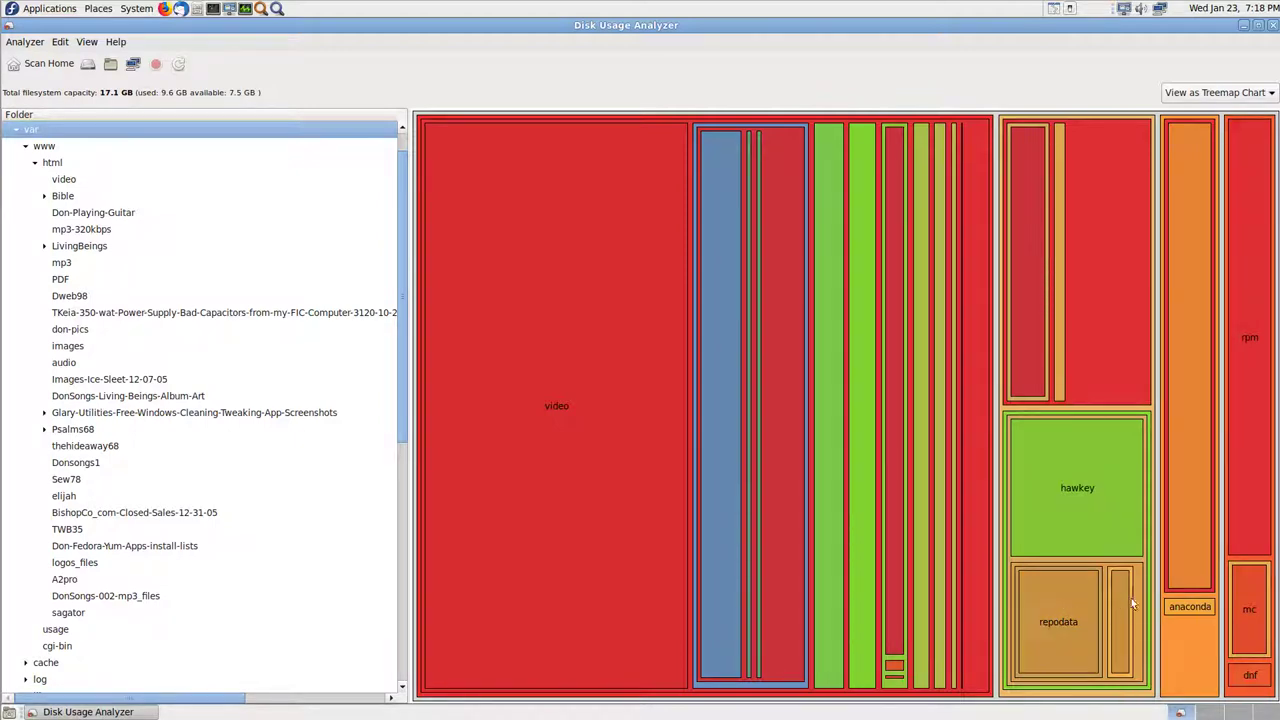
mouse_move(1126, 603)
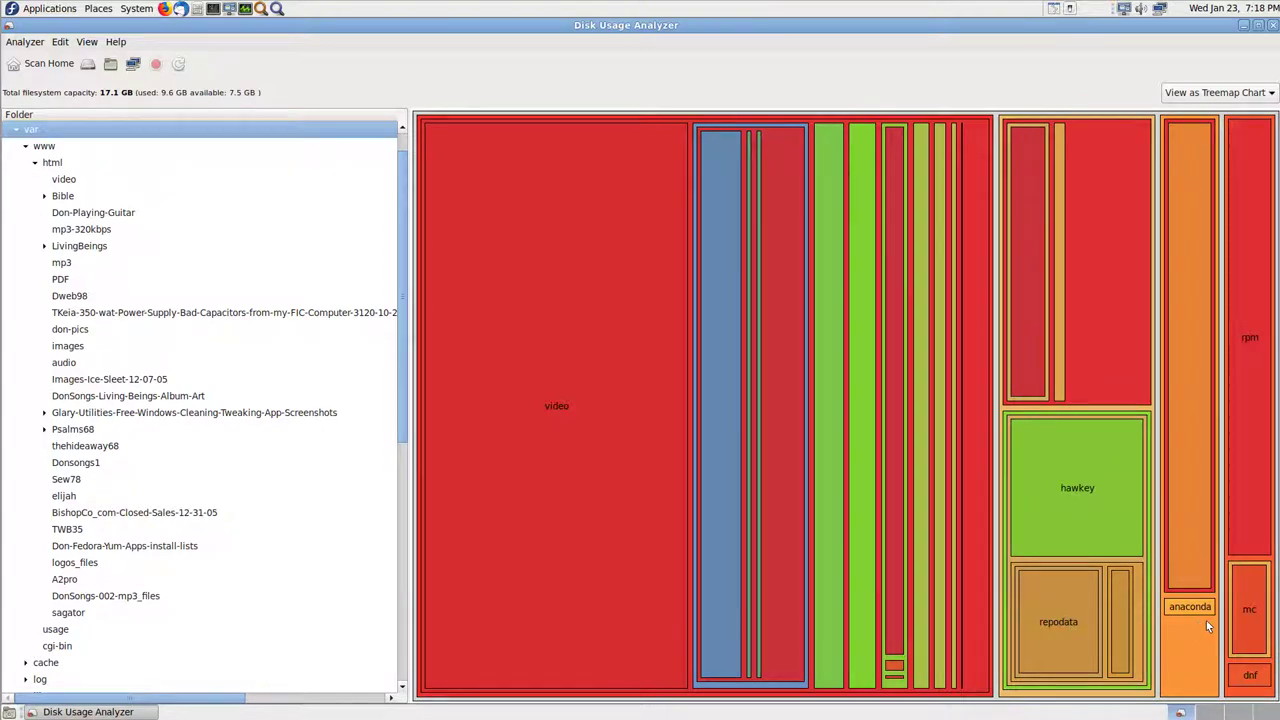
mouse_move(1257, 625)
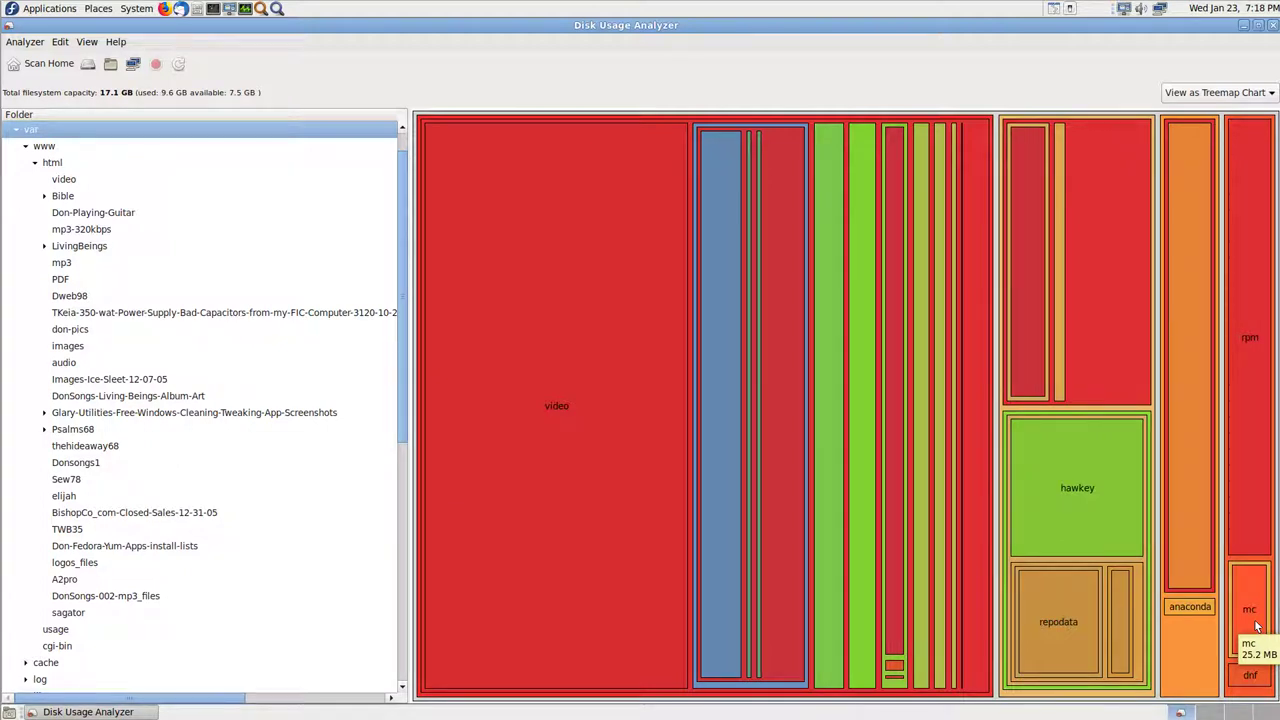
mouse_move(1244, 680)
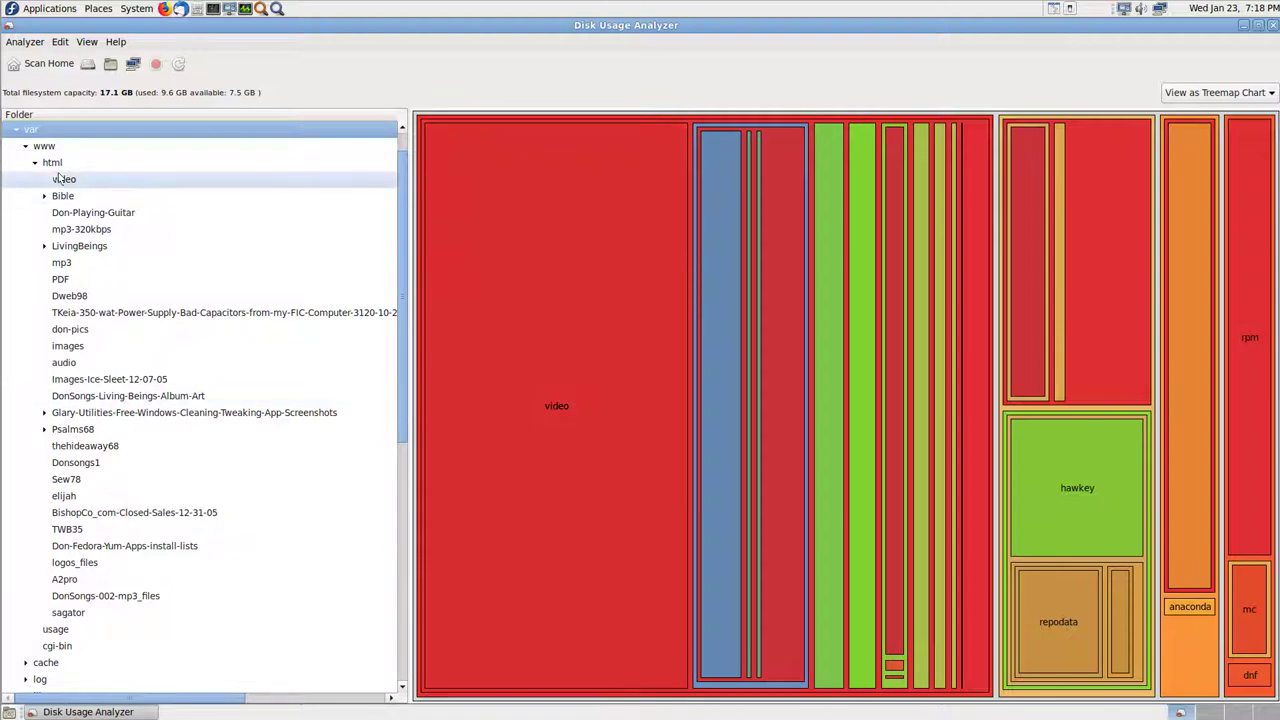
click(55, 165)
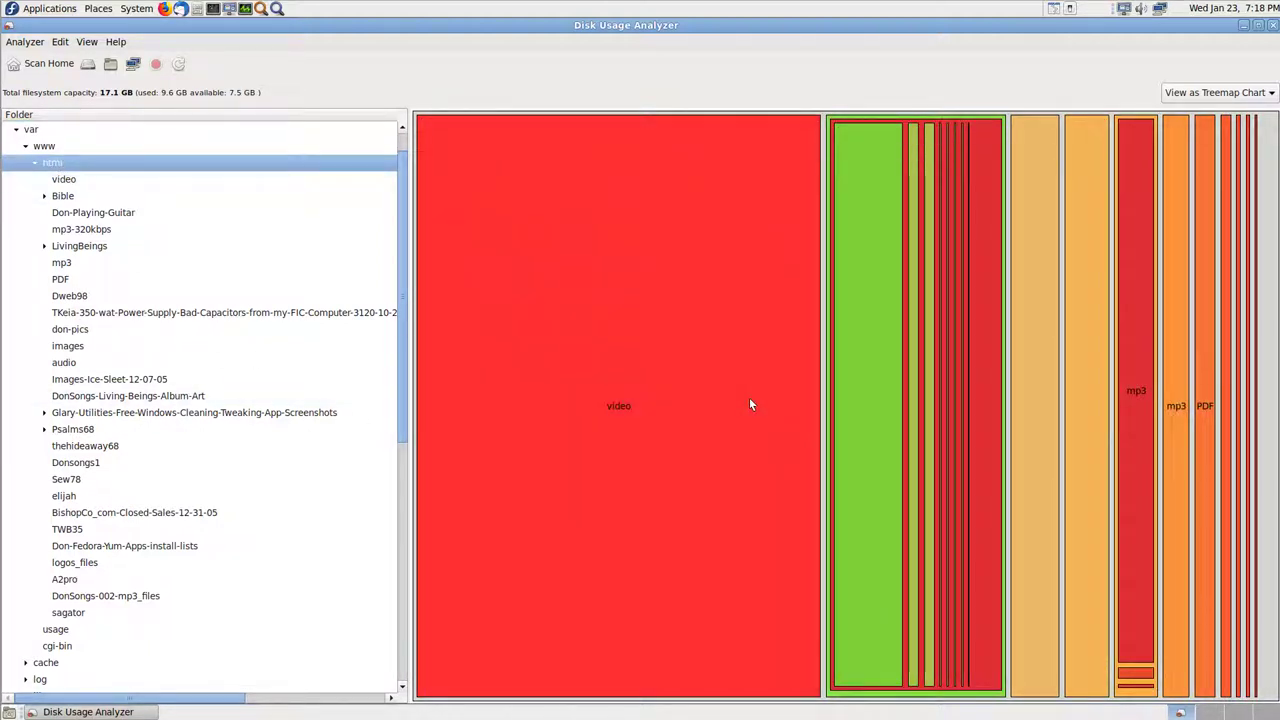
mouse_move(871, 400)
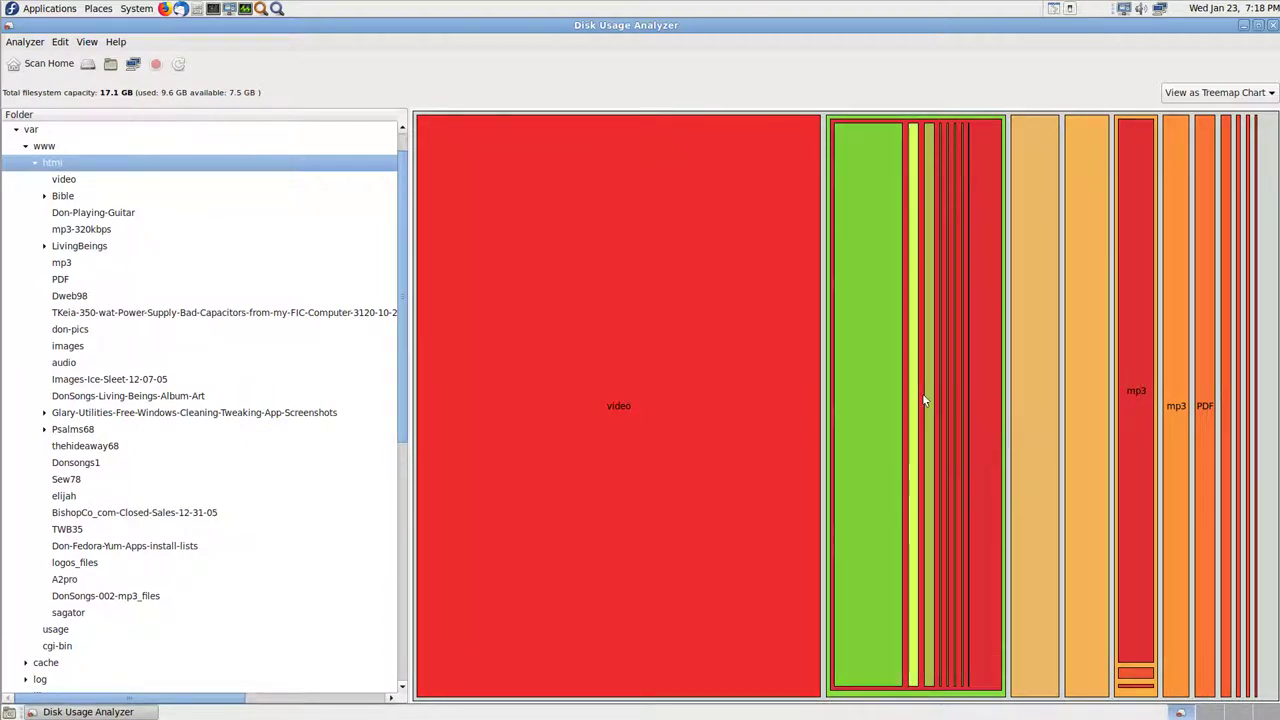
mouse_move(926, 399)
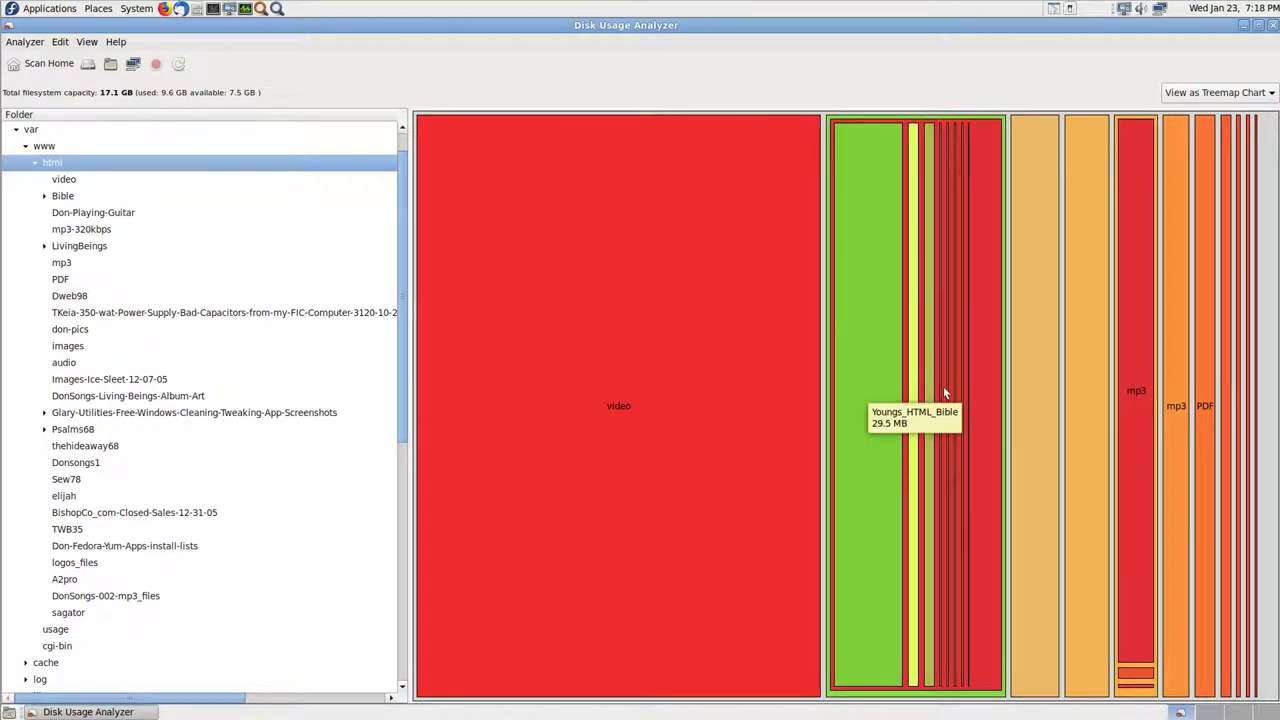
mouse_move(1018, 378)
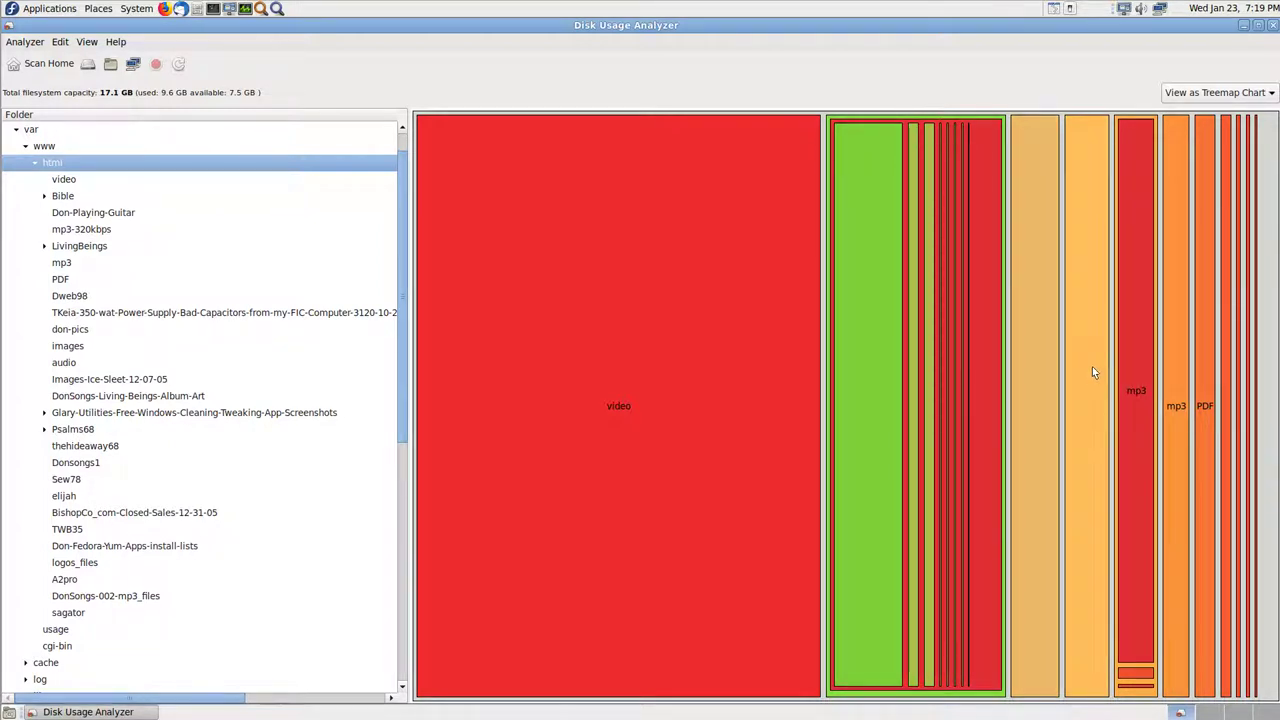
mouse_move(1092, 367)
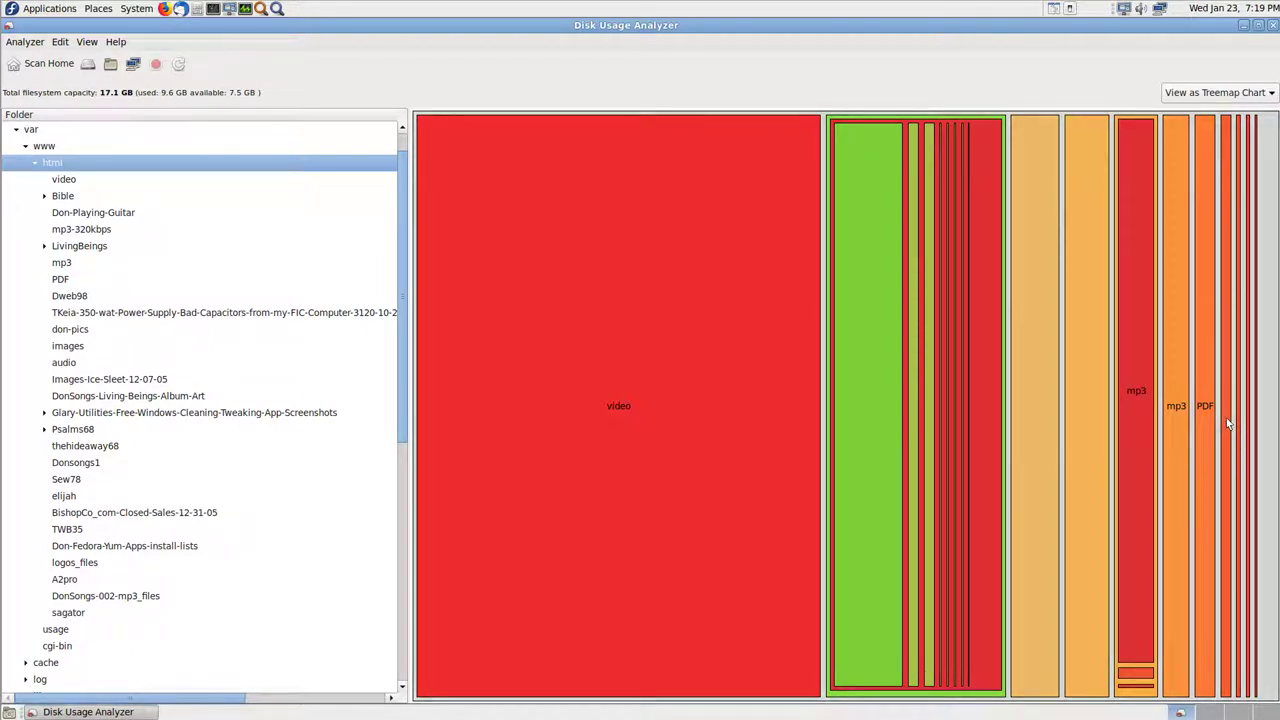
mouse_move(1226, 420)
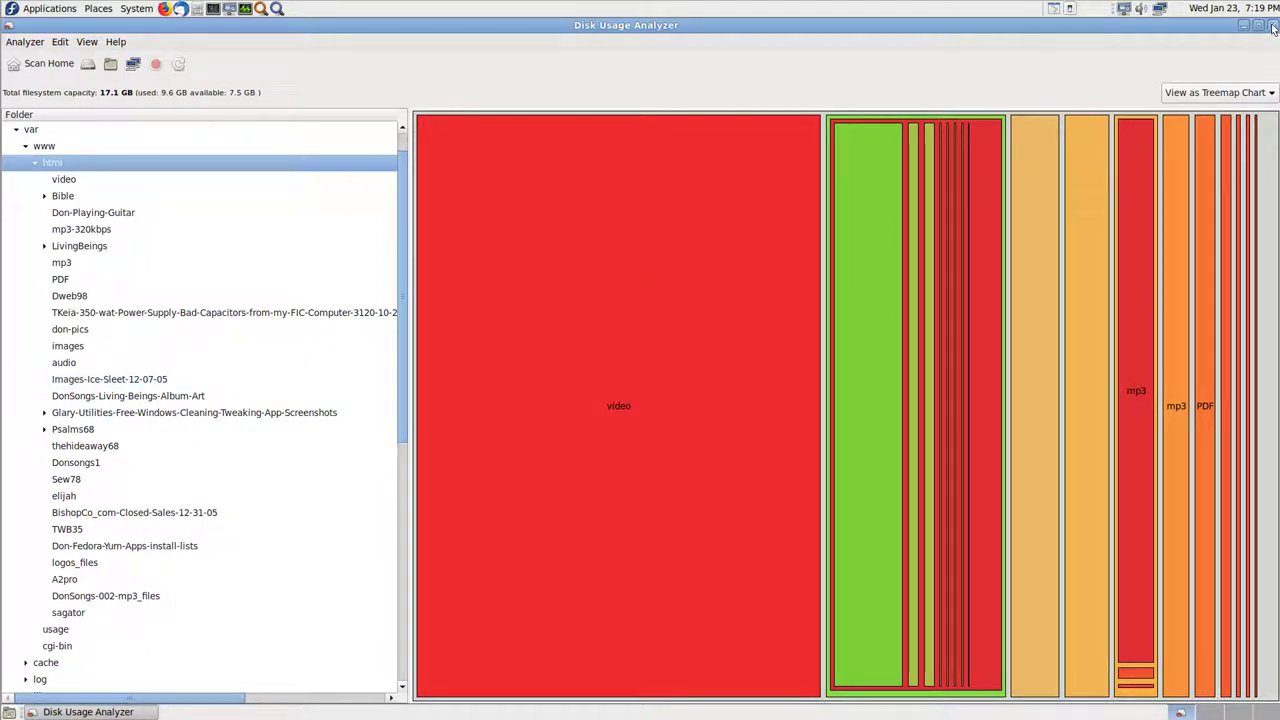
Close Disk Usage Analyzer, then switch to the rightmost workspace and back to the first
click(1273, 28)
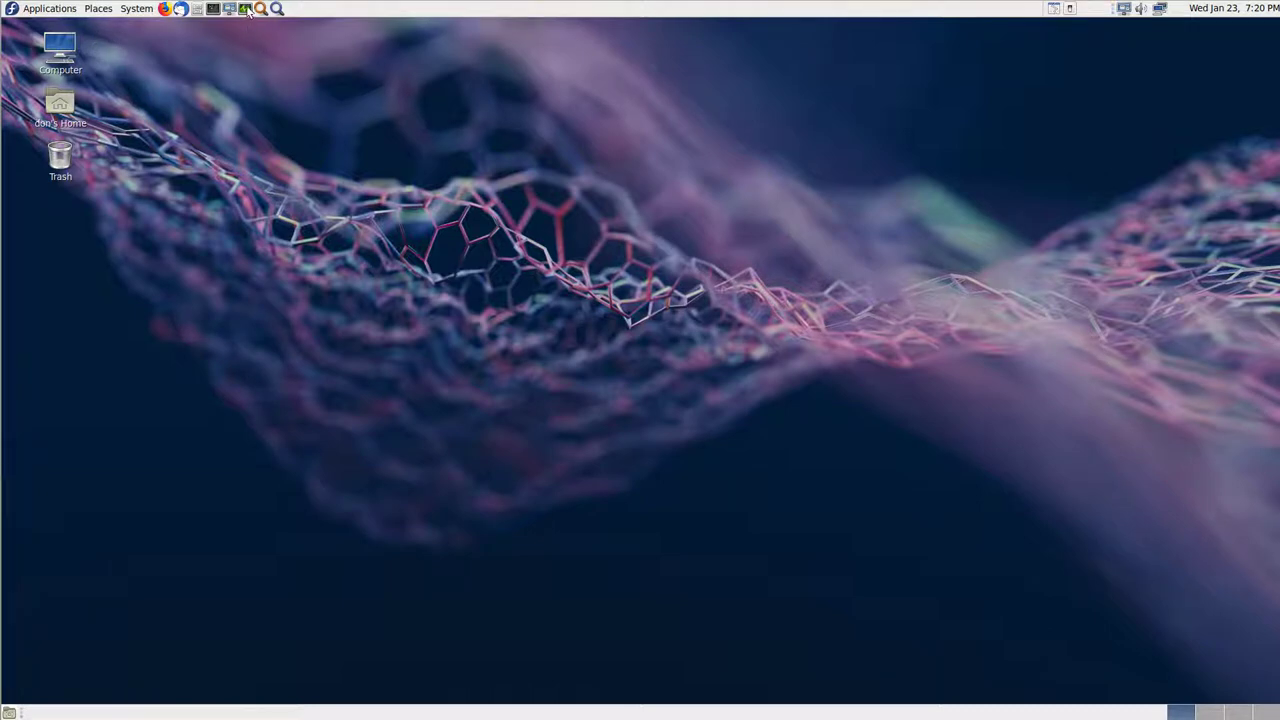
click(1266, 712)
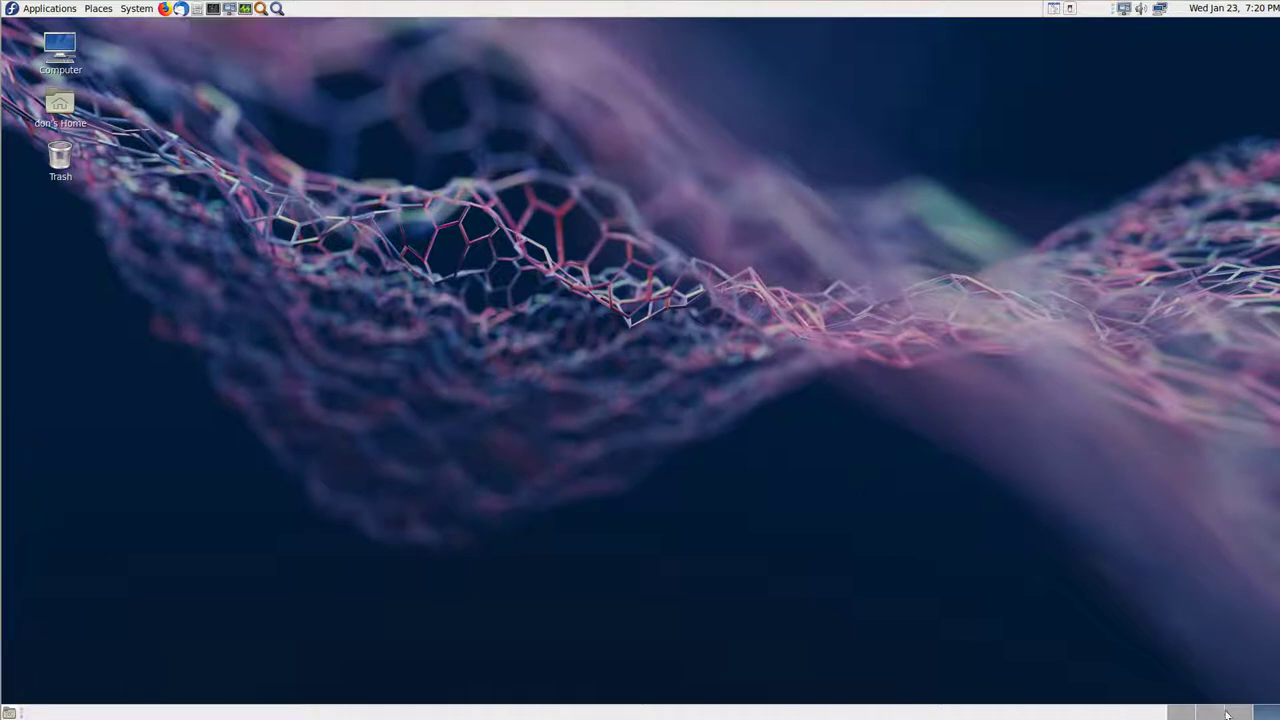
click(1190, 713)
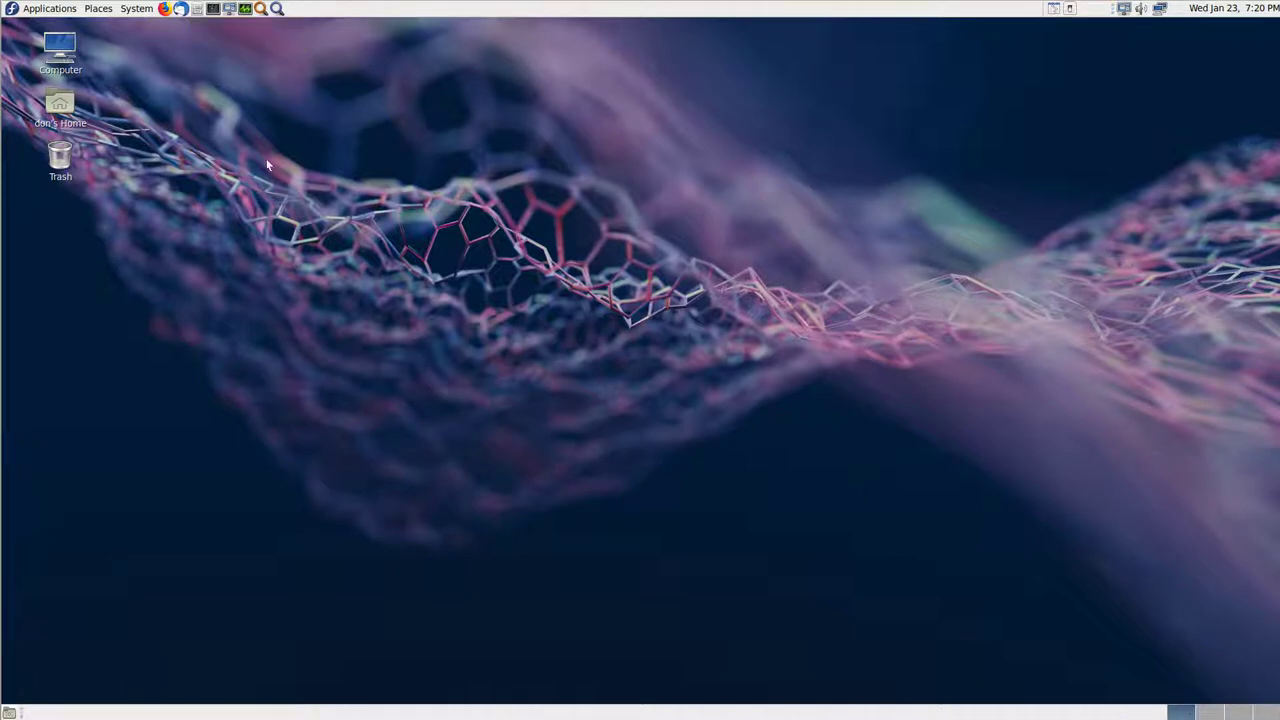
Browse the Applications menu categories to the System Tools submenu listing blivet-gui and GParted
click(62, 9)
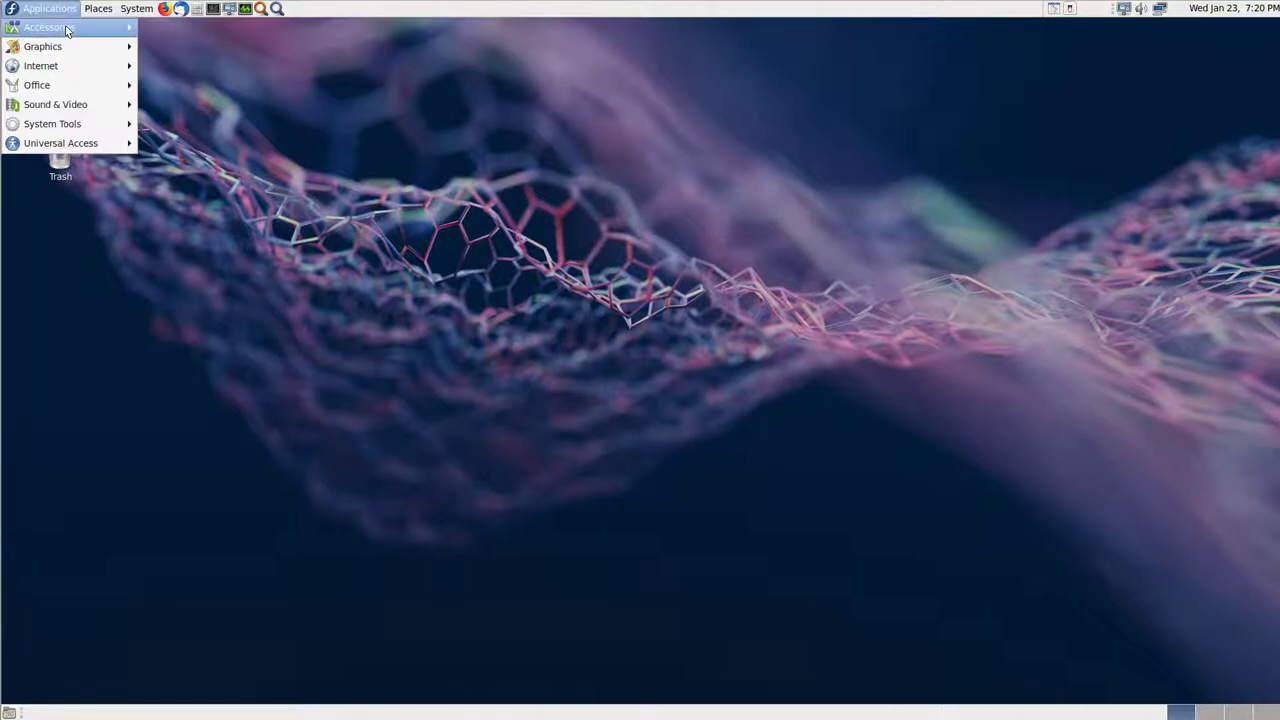
mouse_move(67, 30)
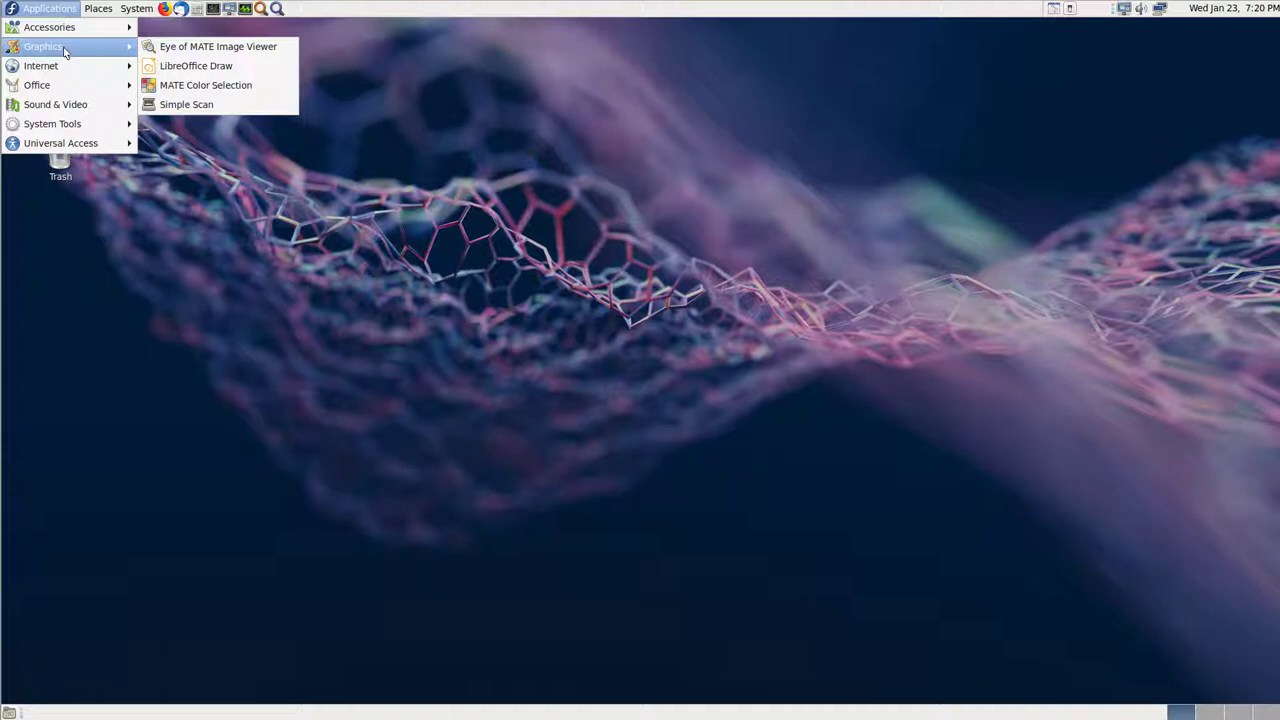
mouse_move(65, 69)
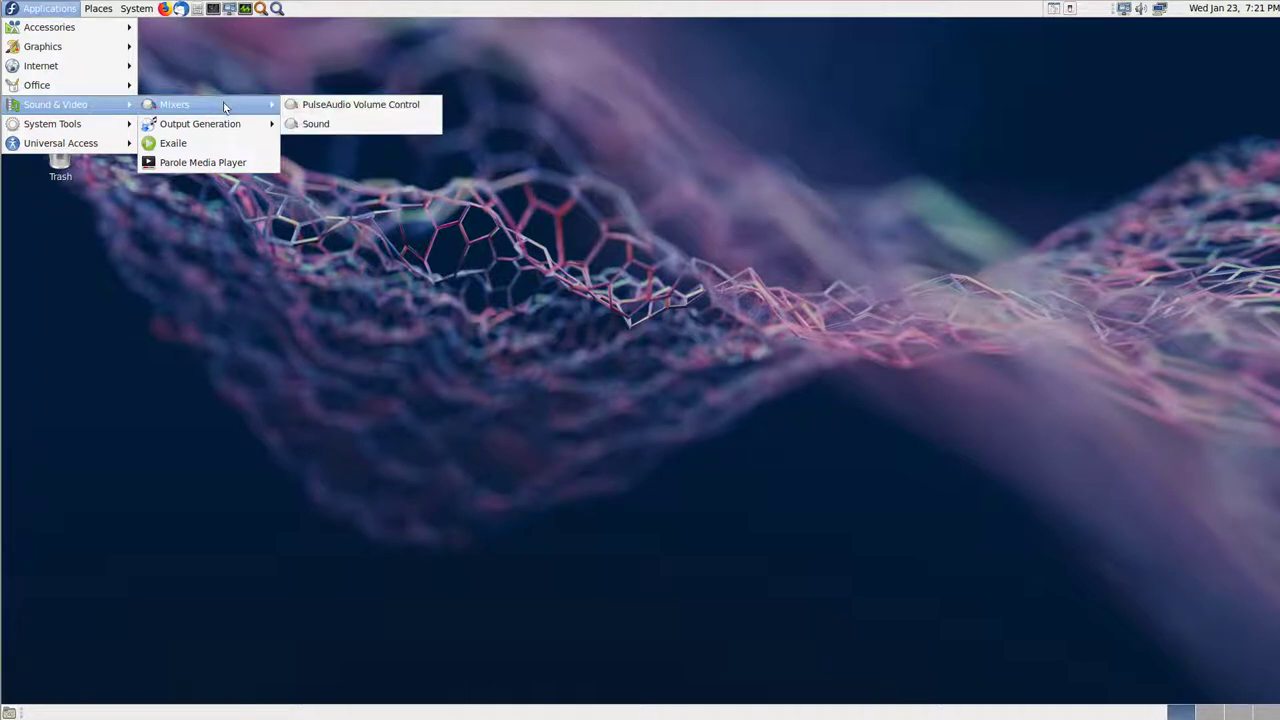
mouse_move(223, 128)
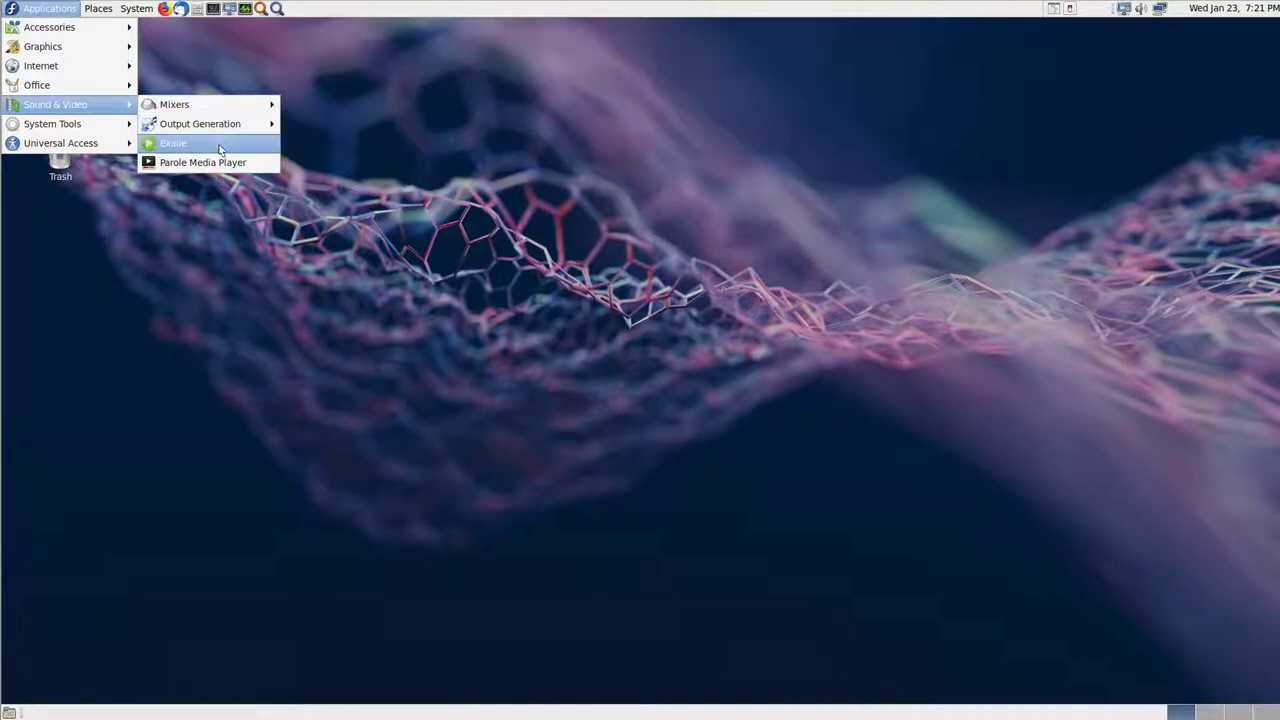
mouse_move(104, 129)
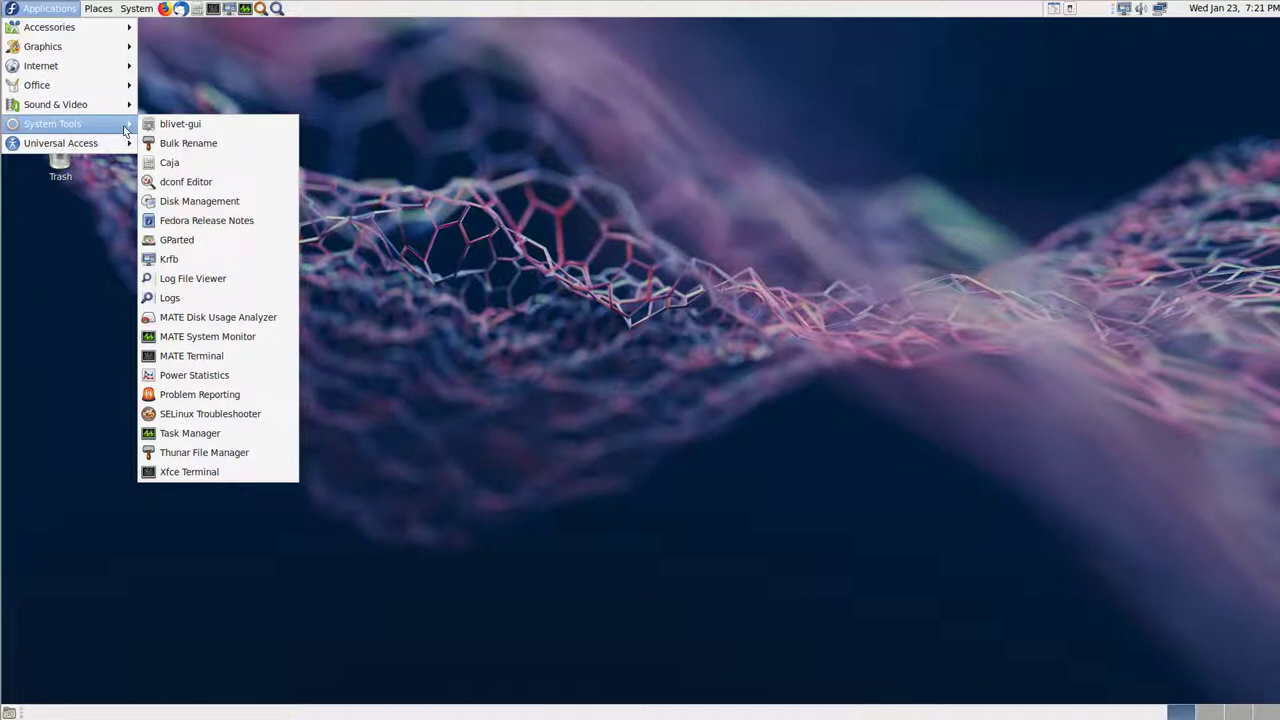
Launch blivet-gui from System Tools and authenticate with the root password
click(214, 124)
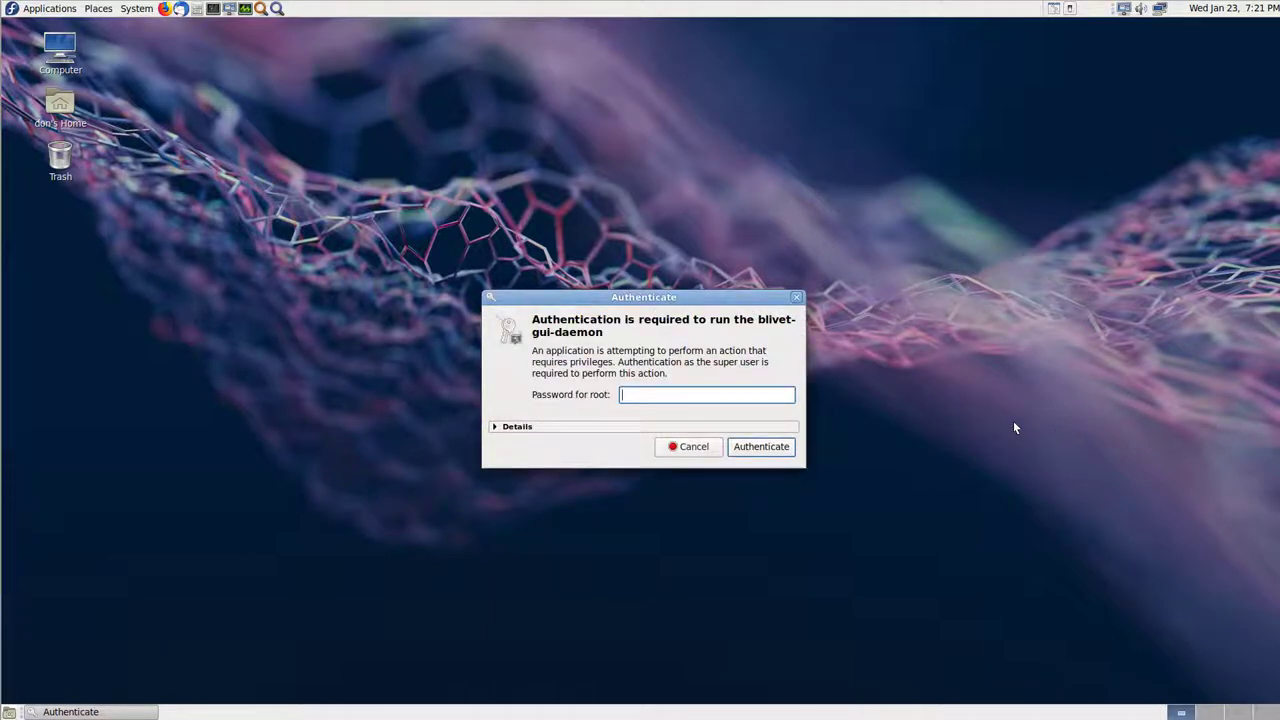
text(************)
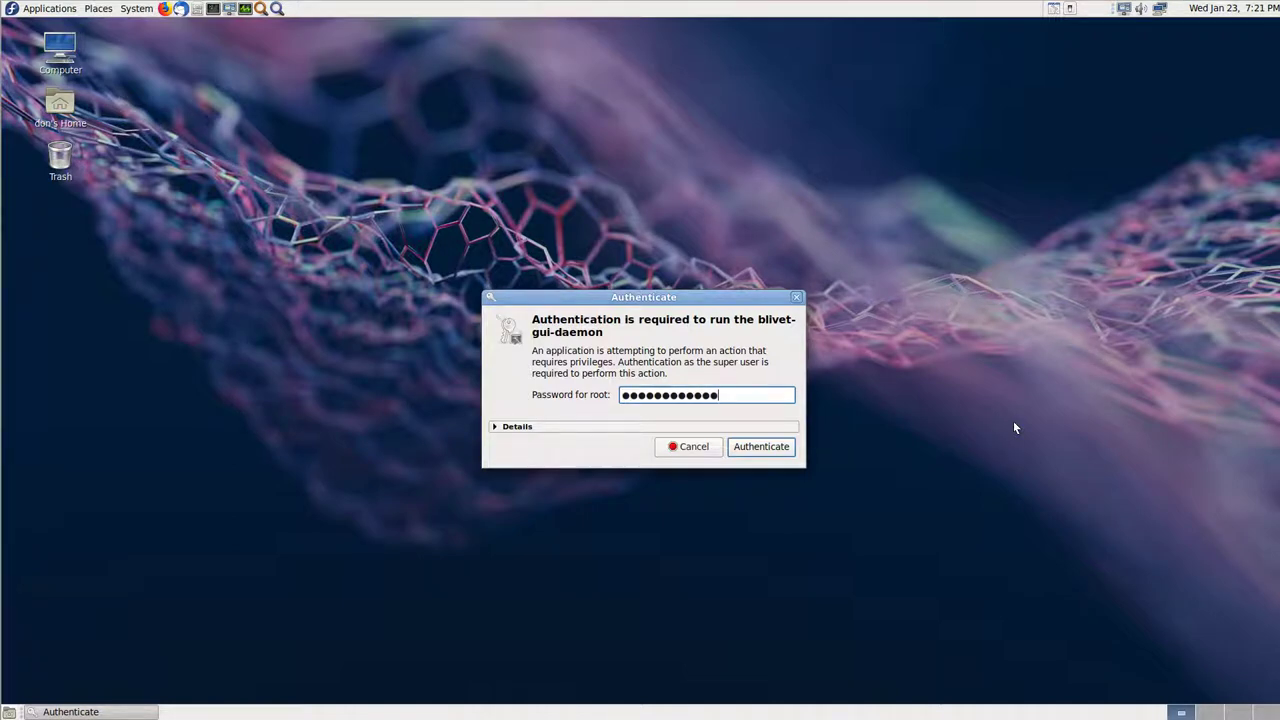
text(**********)
key(Return)
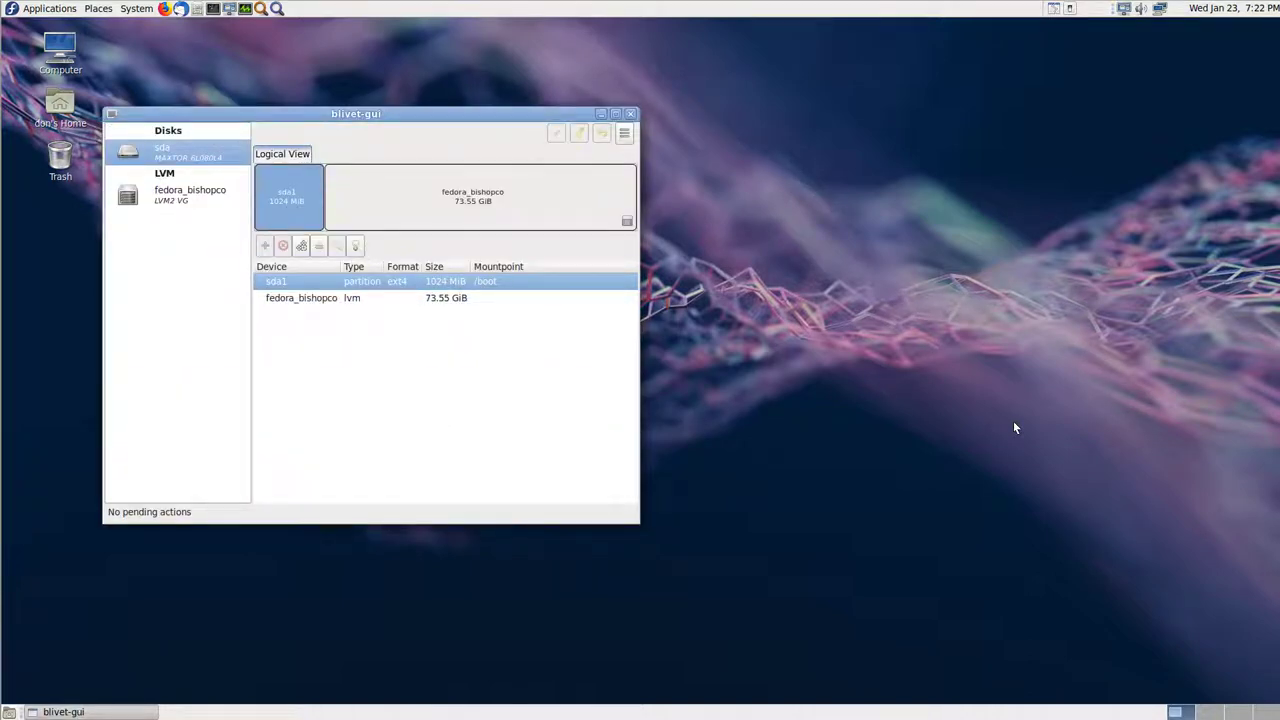
Maximize blivet-gui and select fedora_bishopco to list its root, swap and free space
click(615, 114)
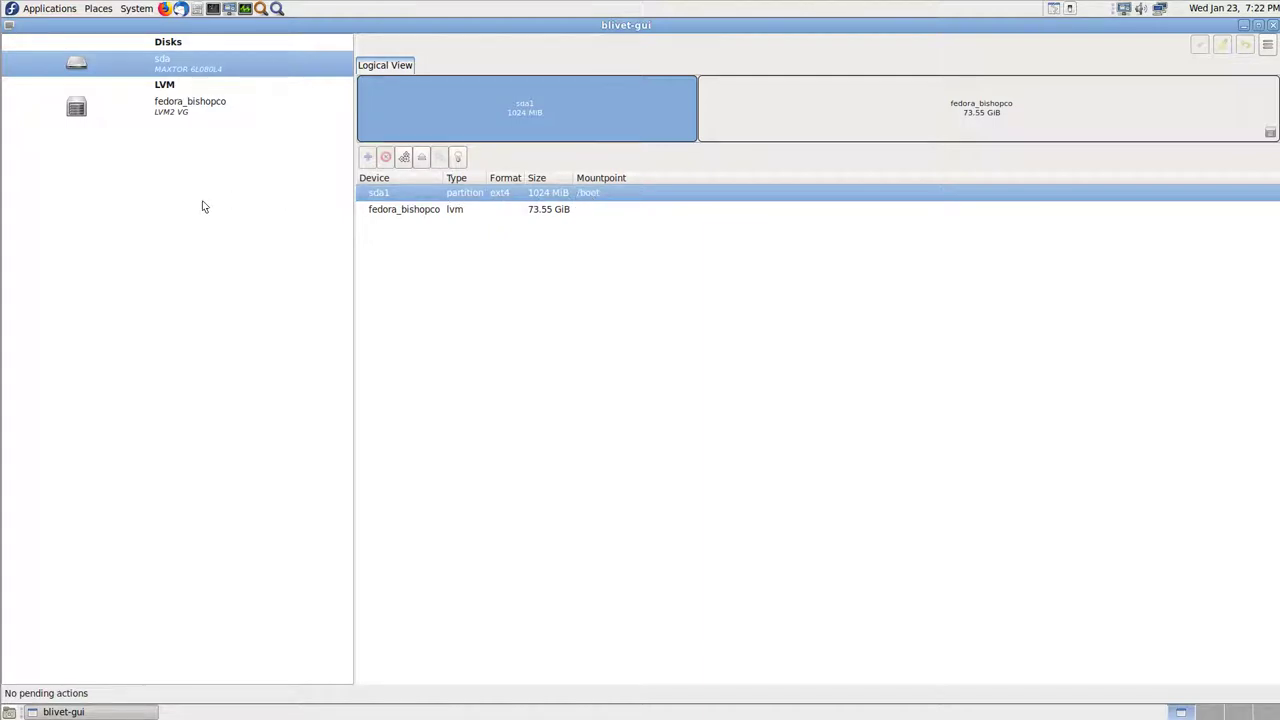
click(423, 213)
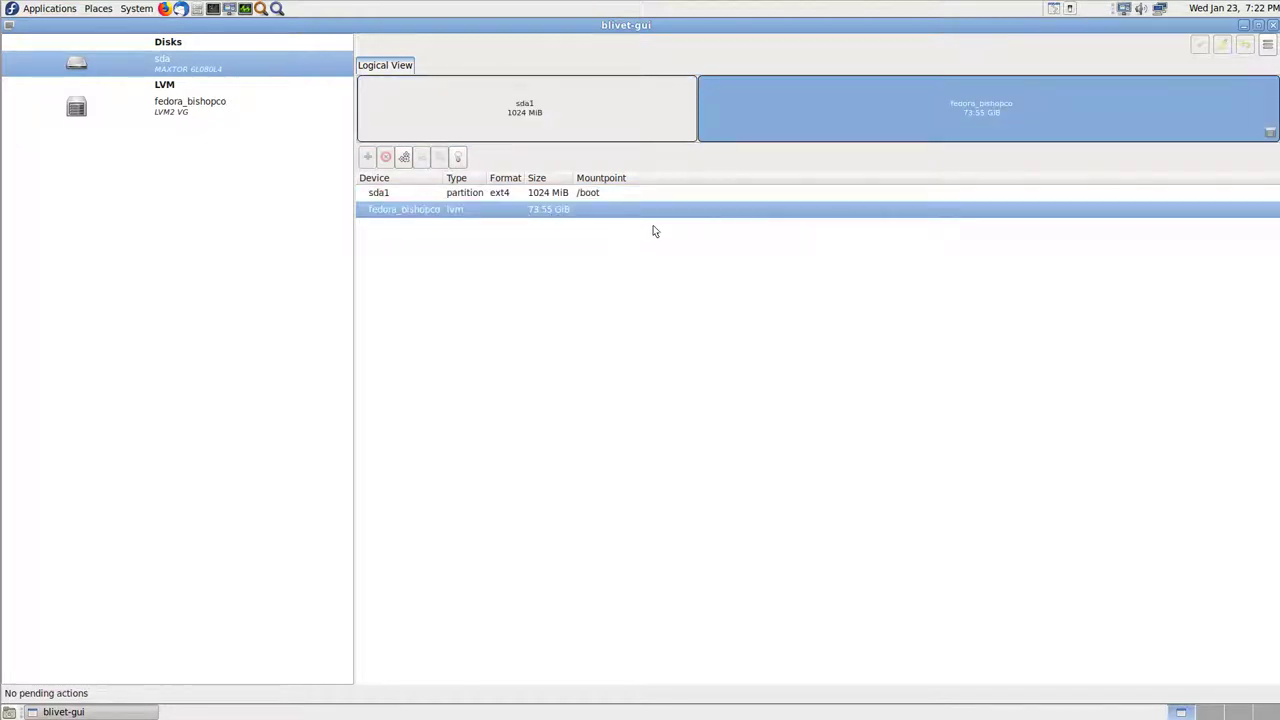
click(203, 106)
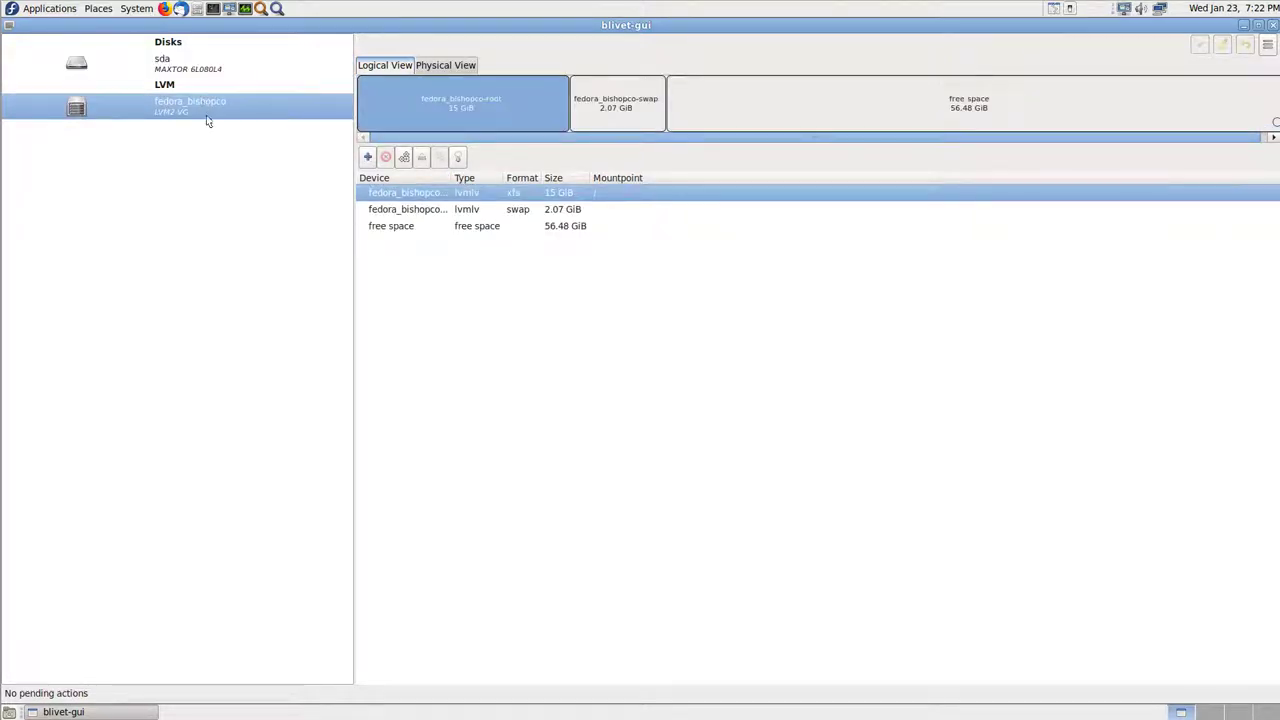
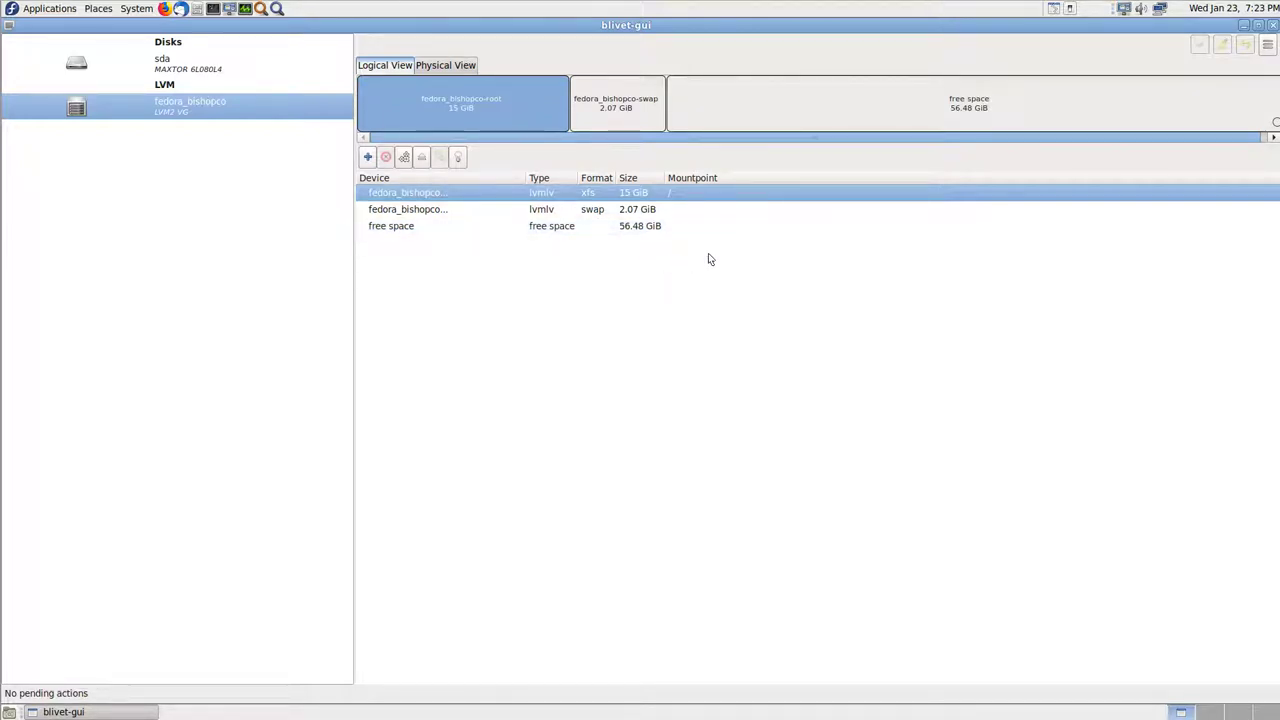
Select the swap logical volume and free space, then switch to Physical View
click(645, 117)
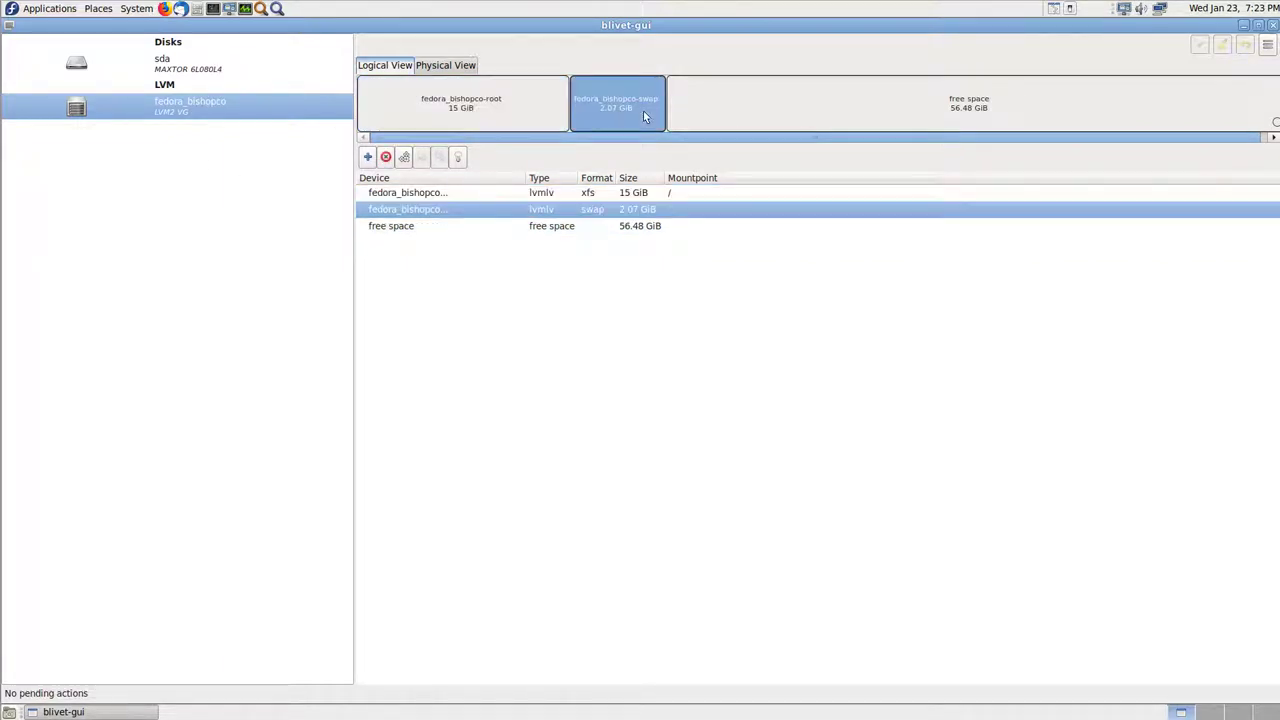
click(793, 107)
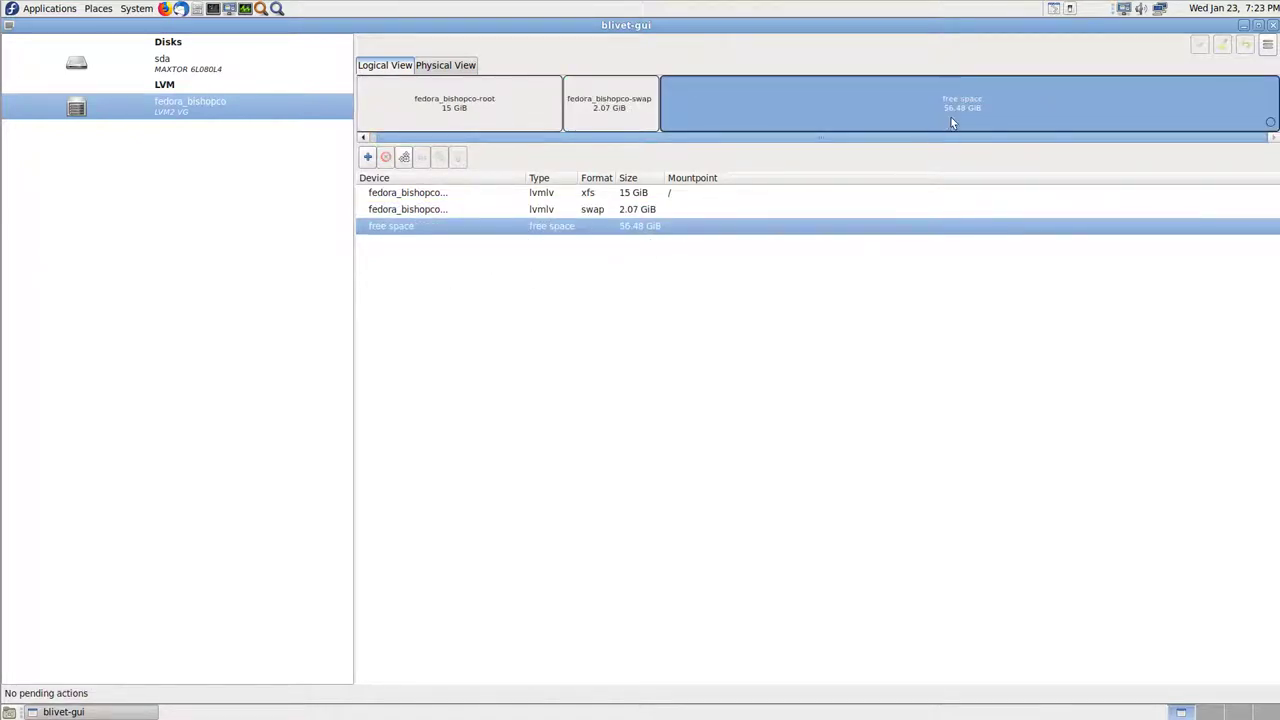
click(441, 66)
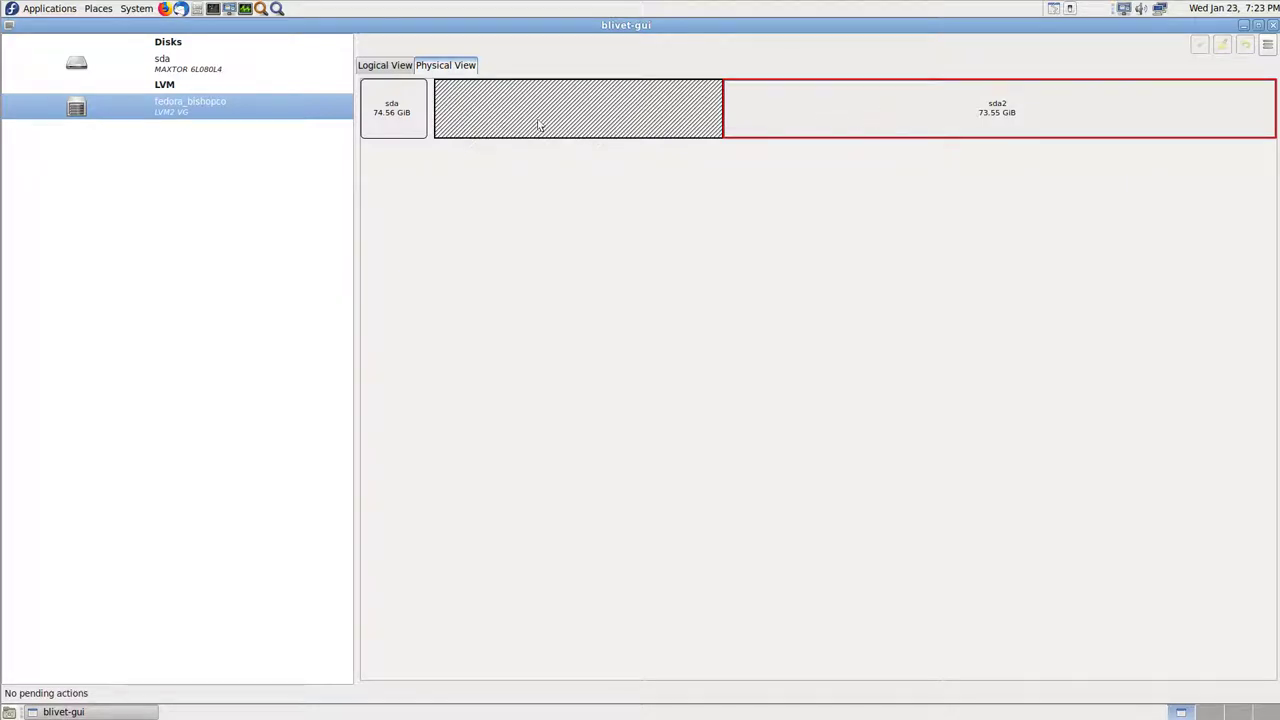
Select the sda disk and the fedora_bishopco LVM partition, then close blivet-gui
click(160, 66)
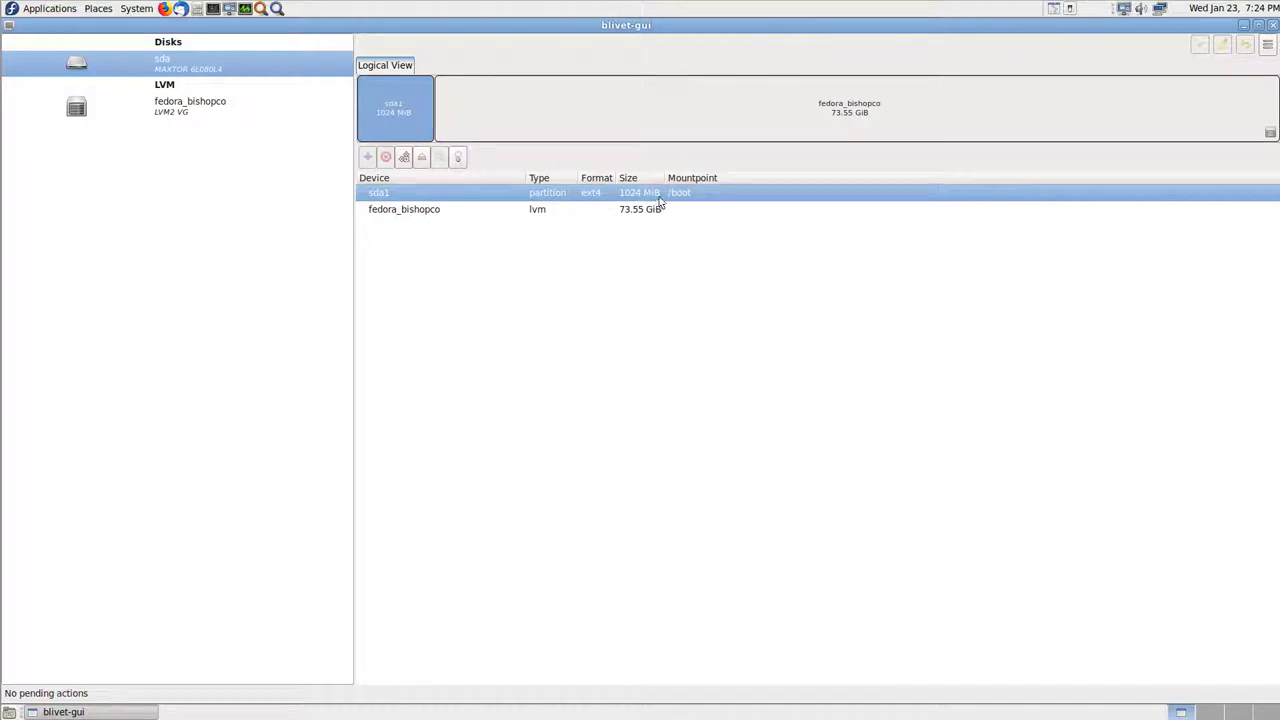
click(528, 121)
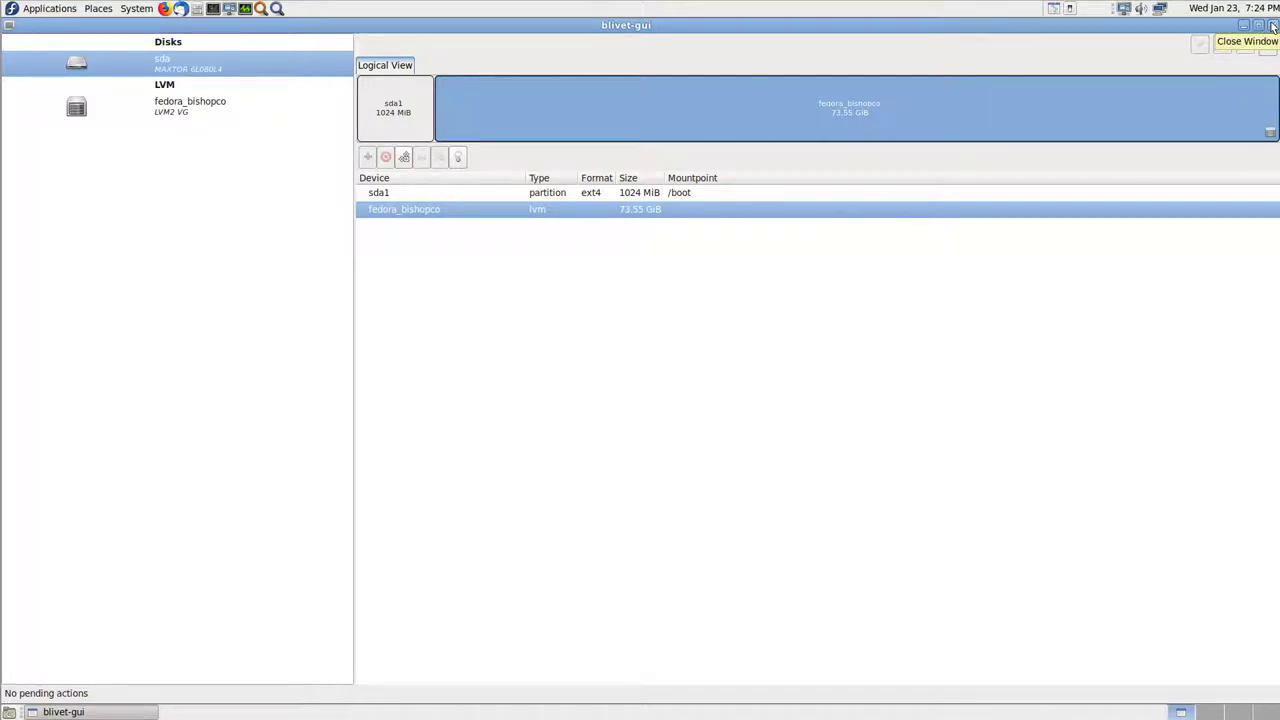
click(1273, 27)
click(1273, 27)
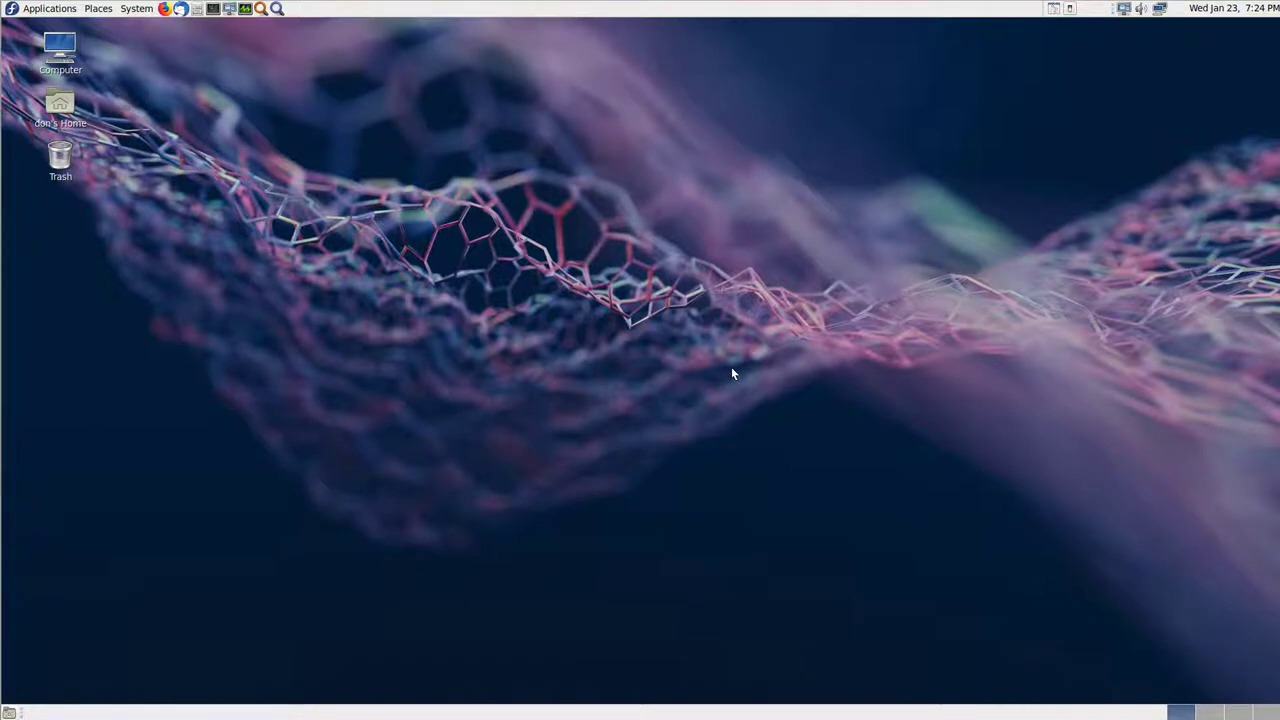
Launch GParted from Applications > System Tools and authenticate with the root password
click(57, 9)
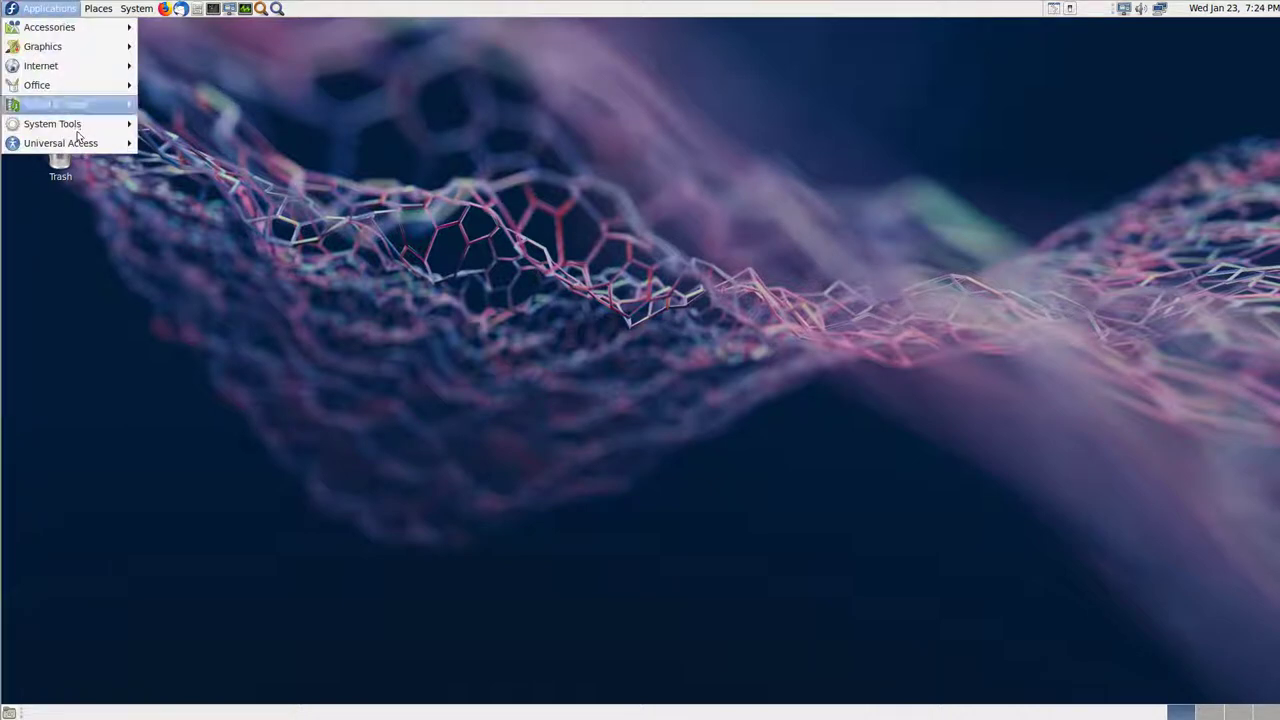
mouse_move(76, 140)
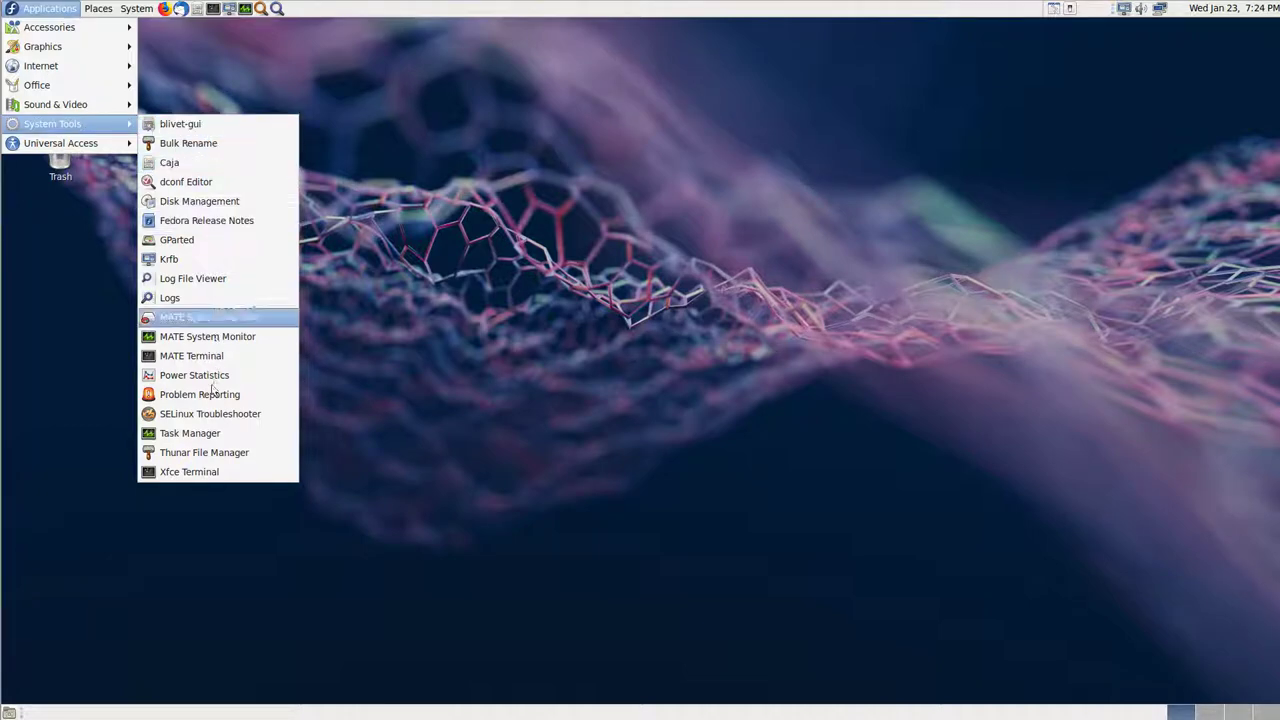
click(207, 240)
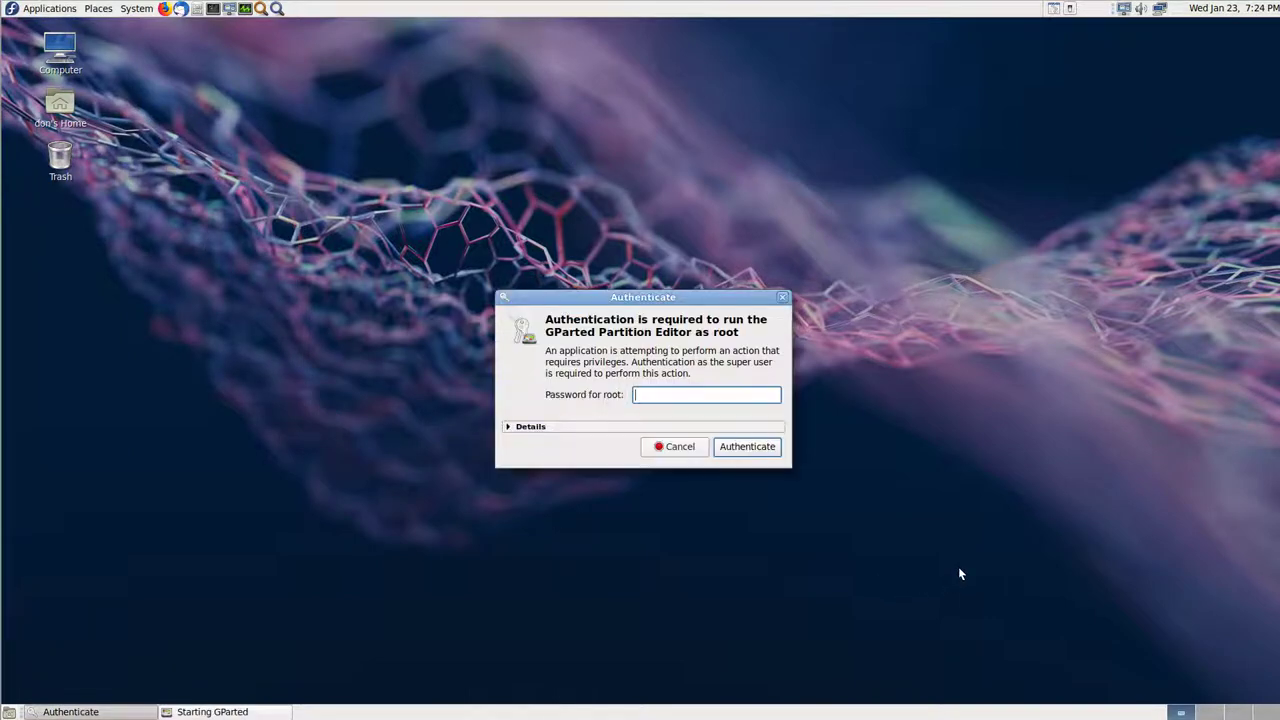
text(******************)
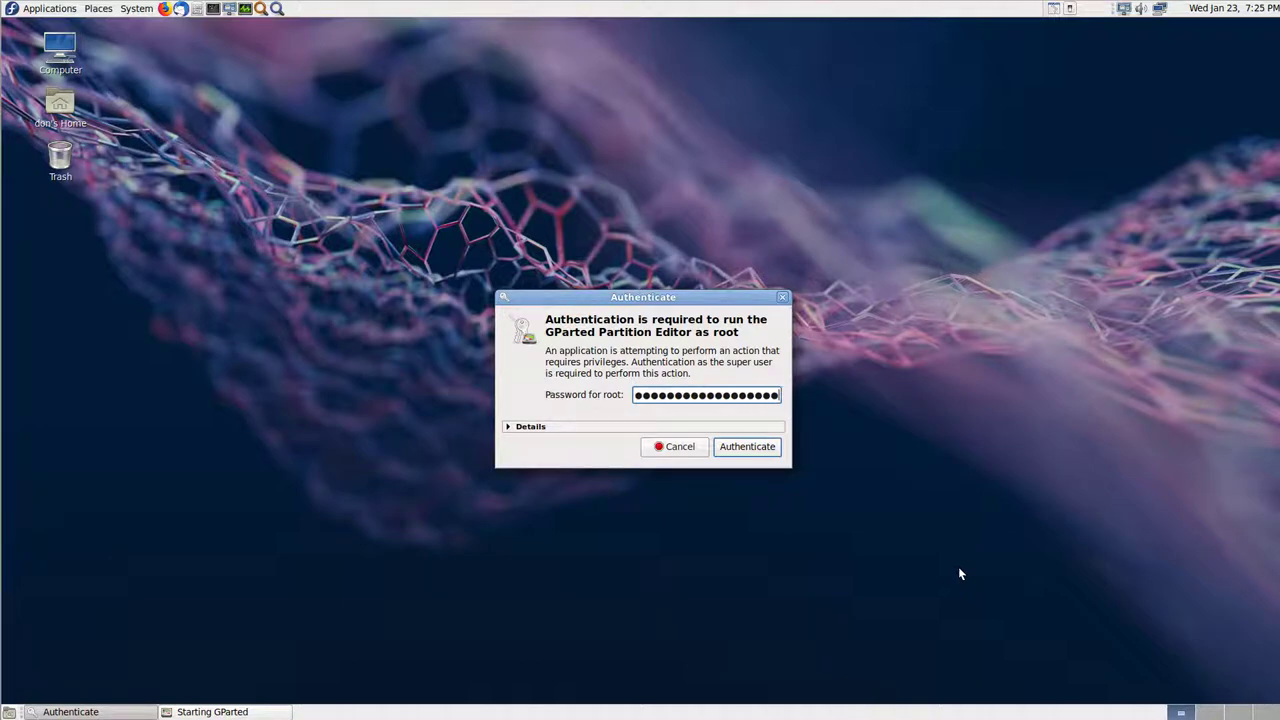
key(Return)
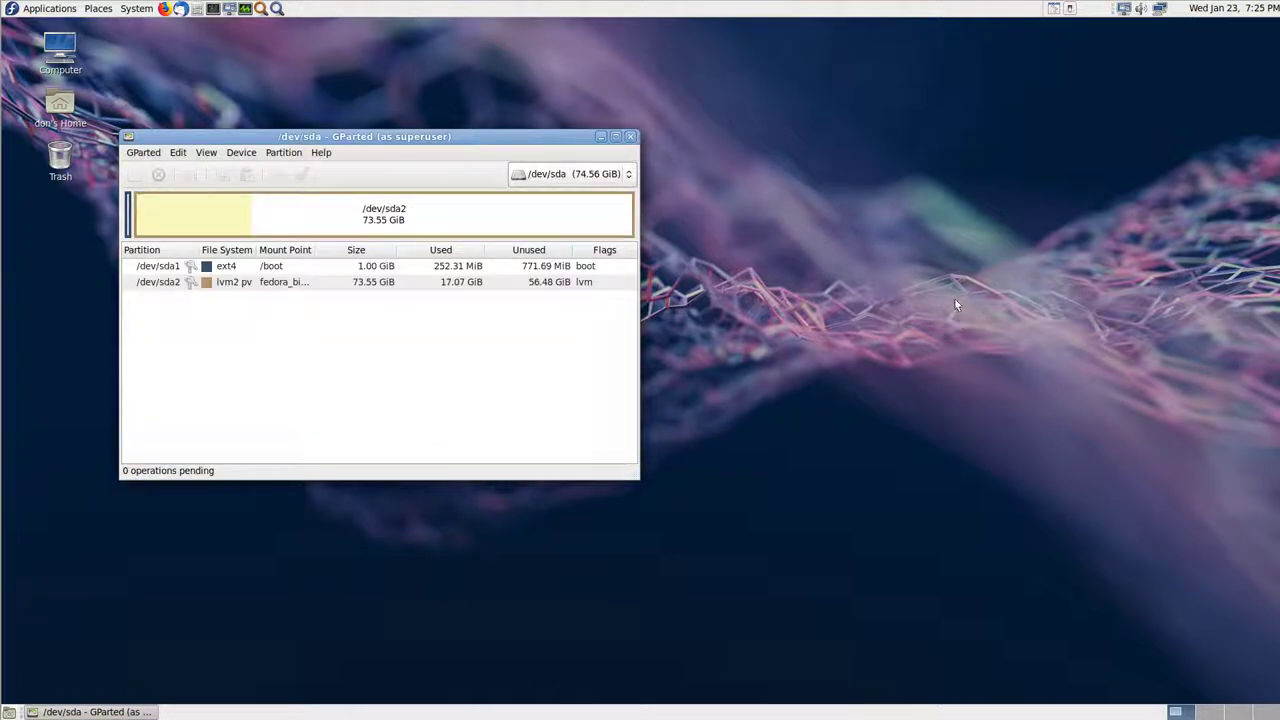
Maximize GParted, select the /dev/sda1 boot and /dev/sda2 LVM partitions, then close it
click(617, 137)
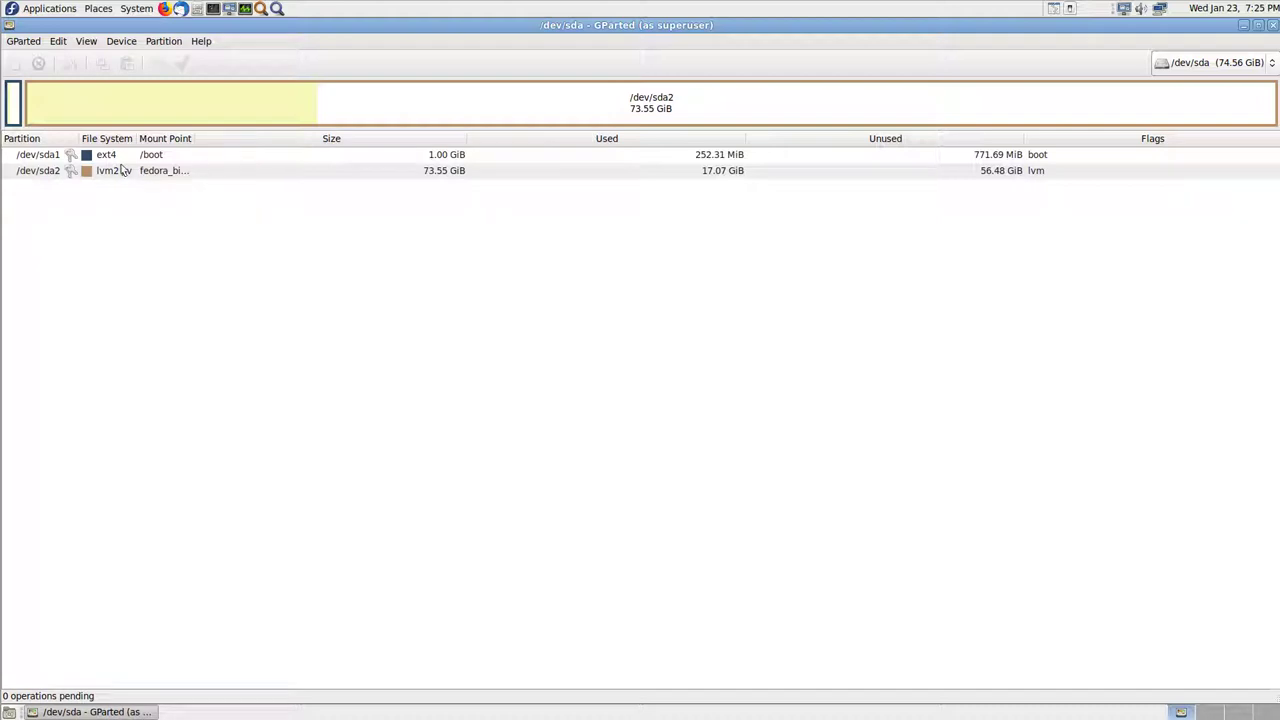
click(254, 155)
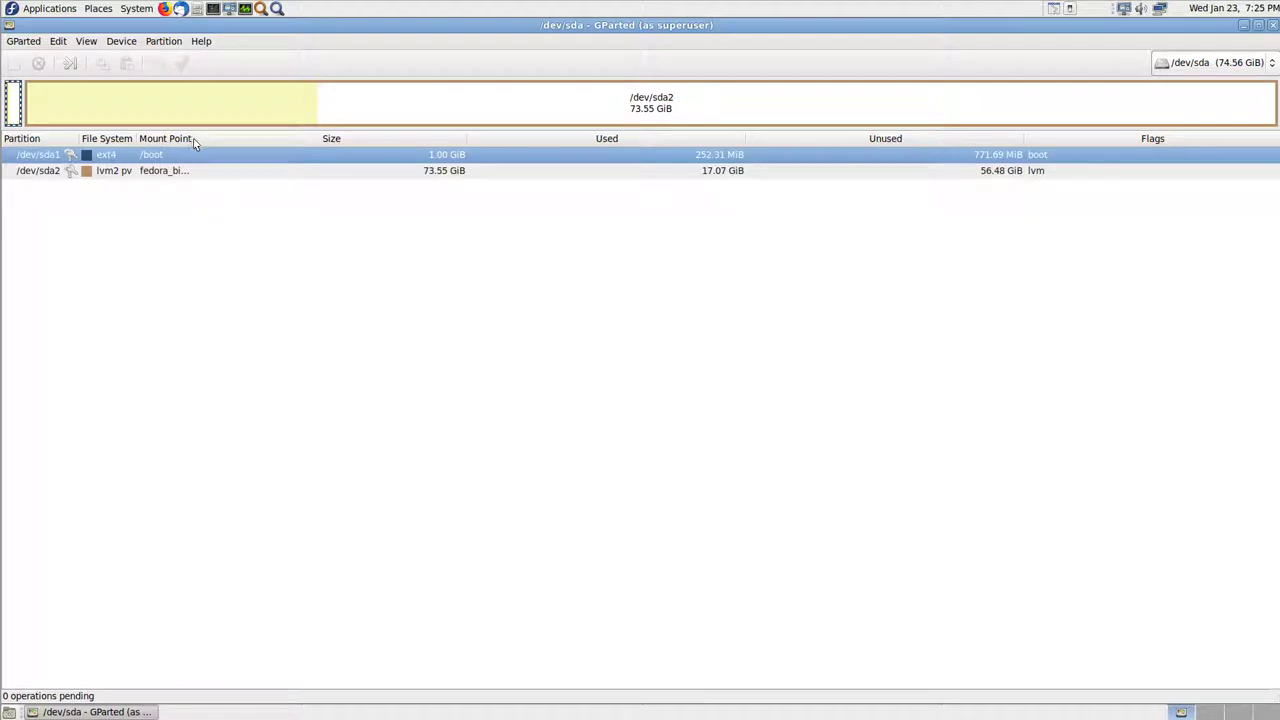
click(167, 170)
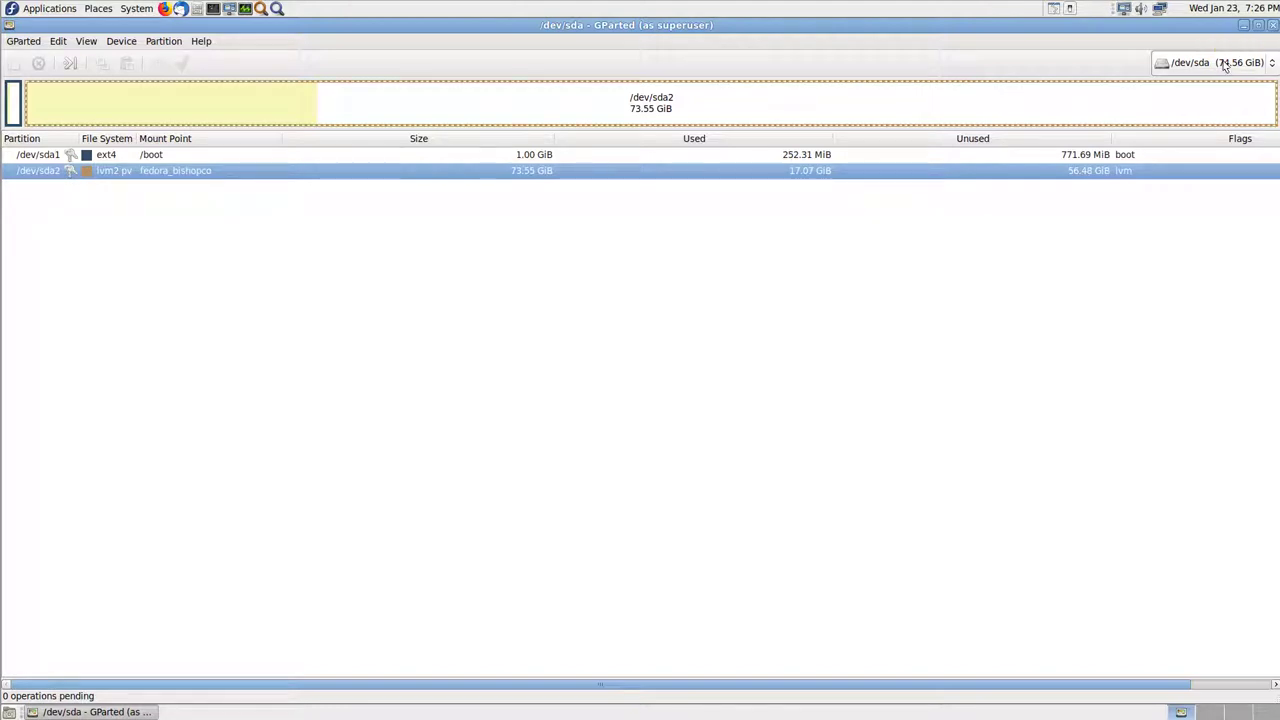
click(1268, 30)
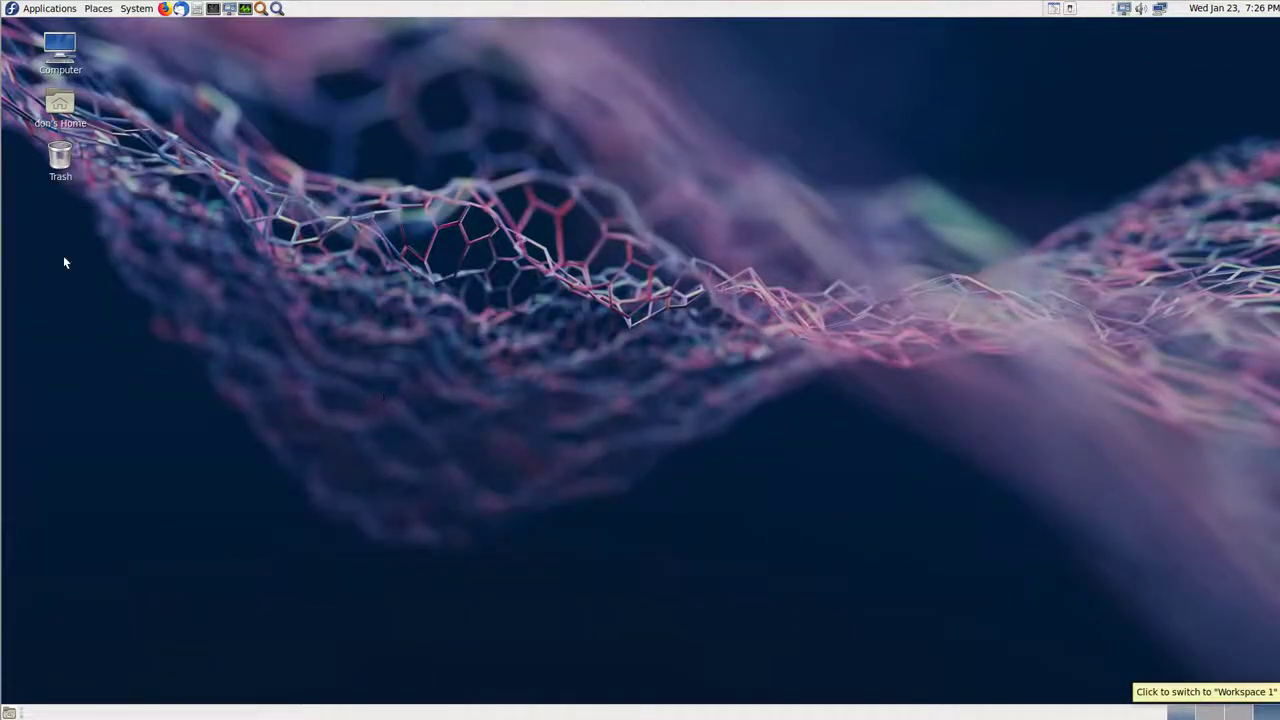
Start dnfdragora from the Applications menu under System > Administration
click(52, 10)
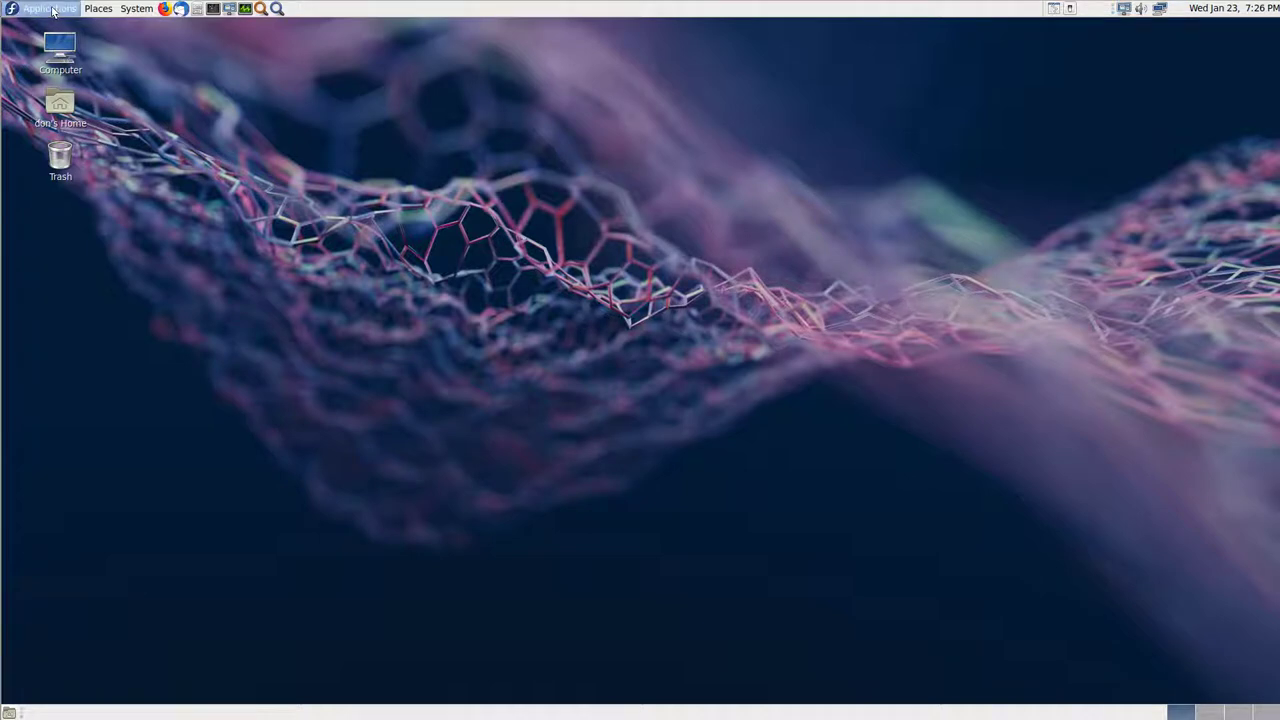
mouse_move(84, 127)
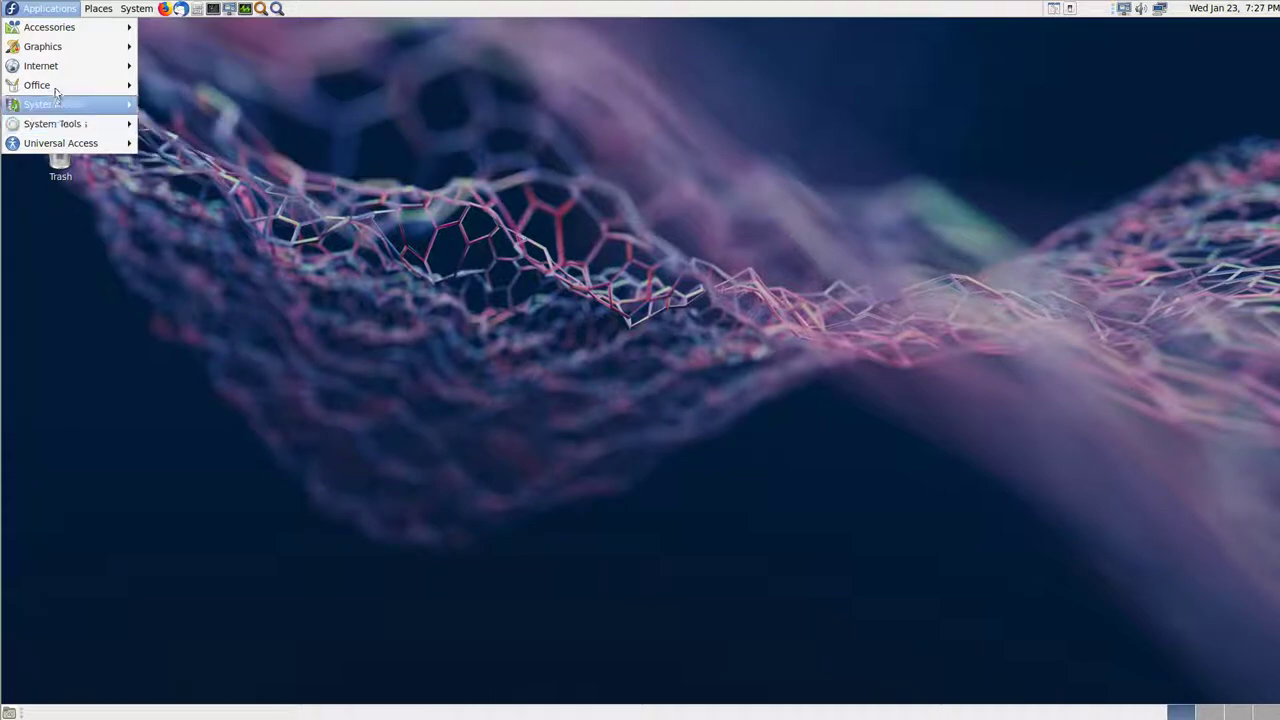
mouse_move(57, 89)
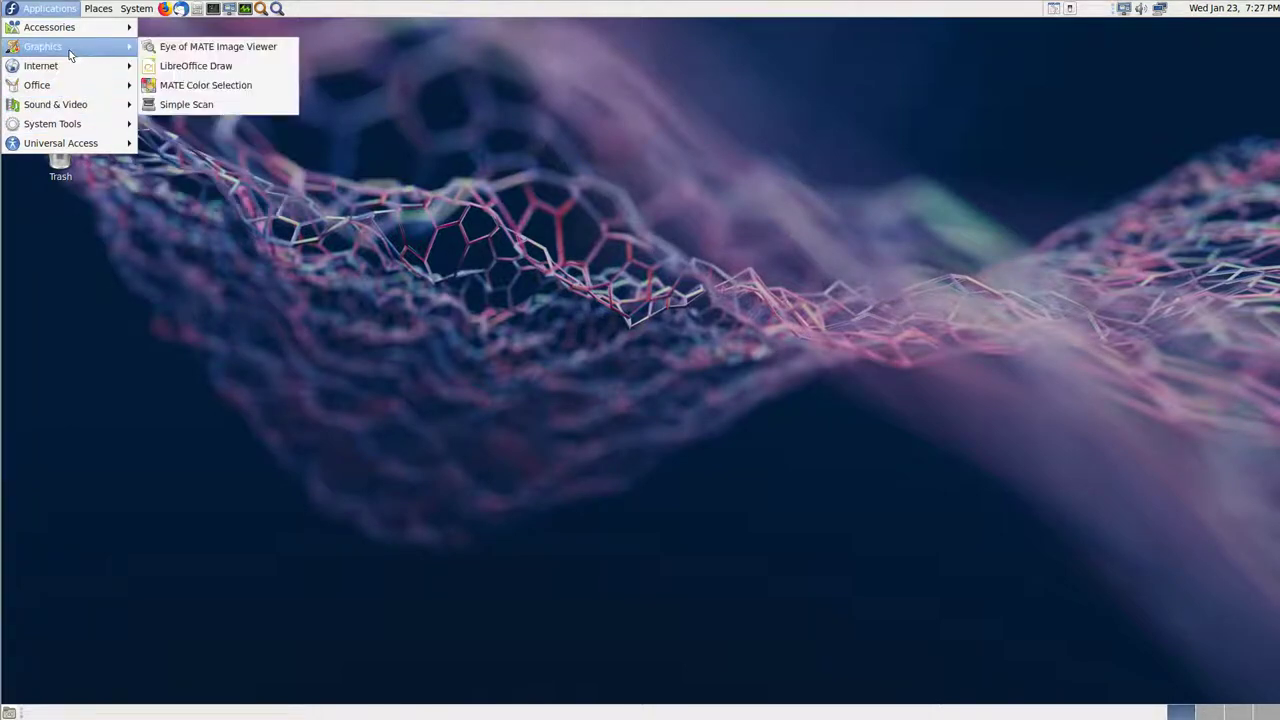
mouse_move(84, 27)
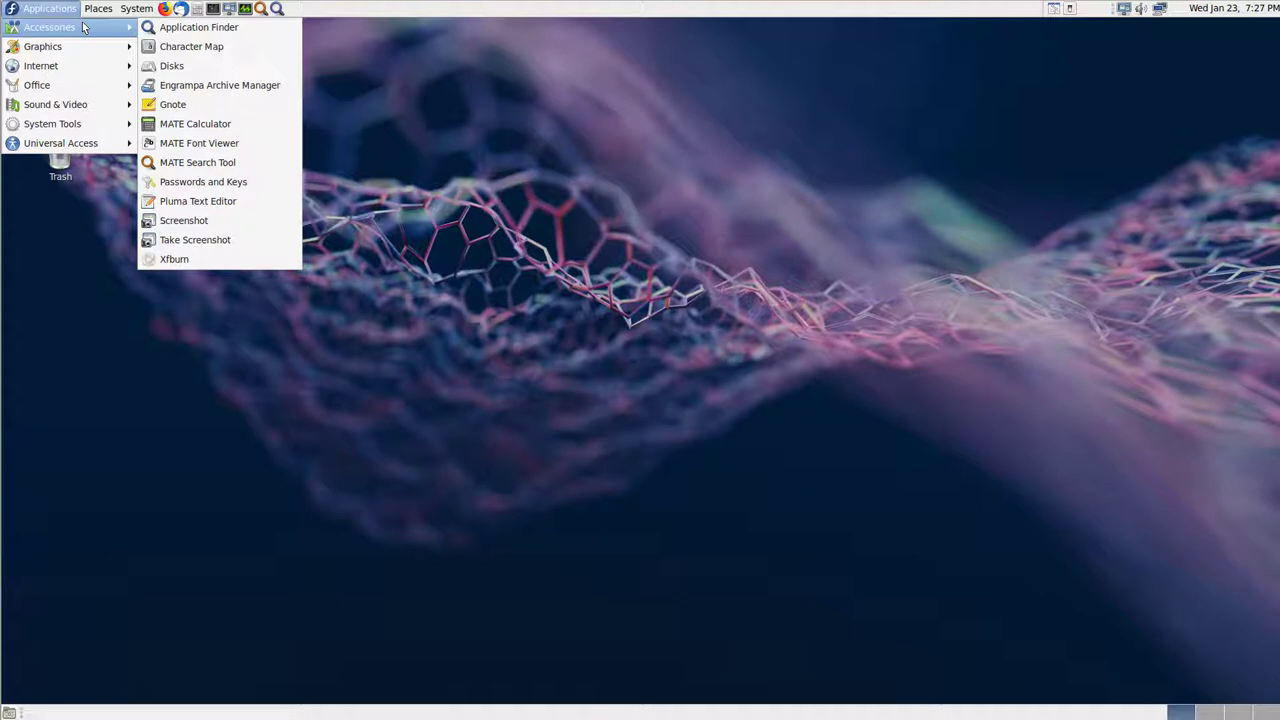
click(136, 8)
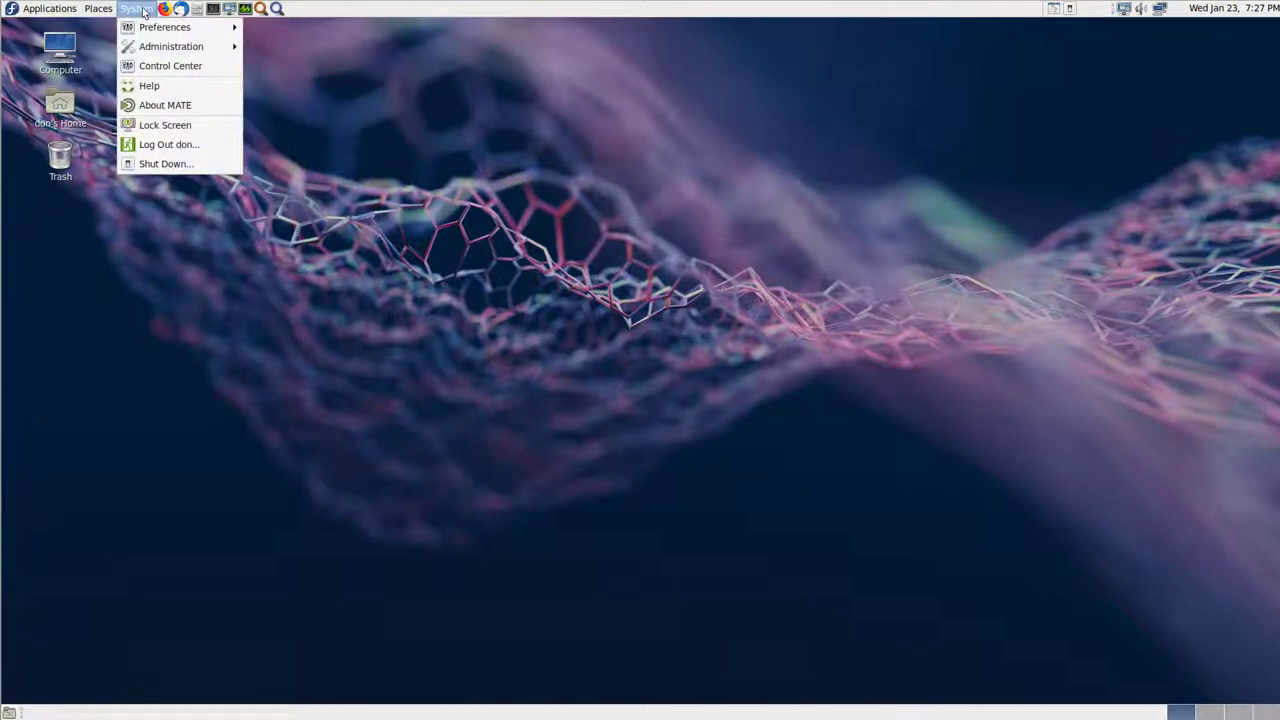
mouse_move(160, 28)
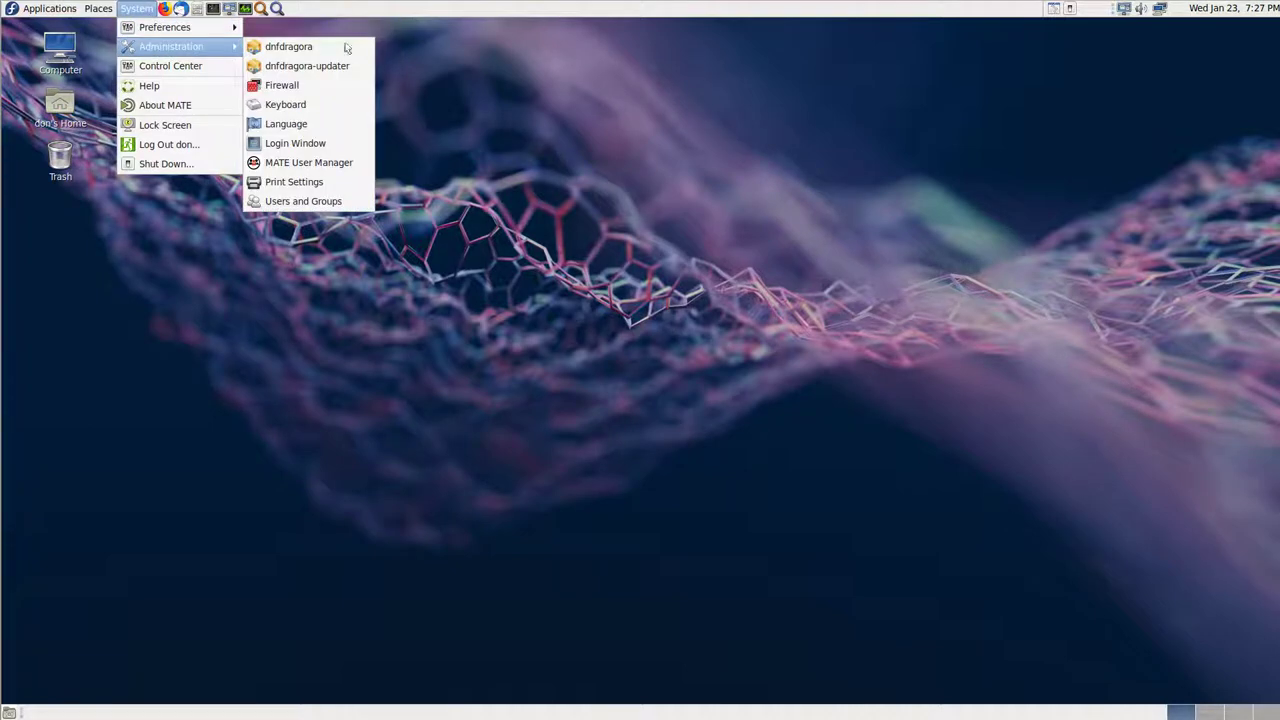
click(350, 45)
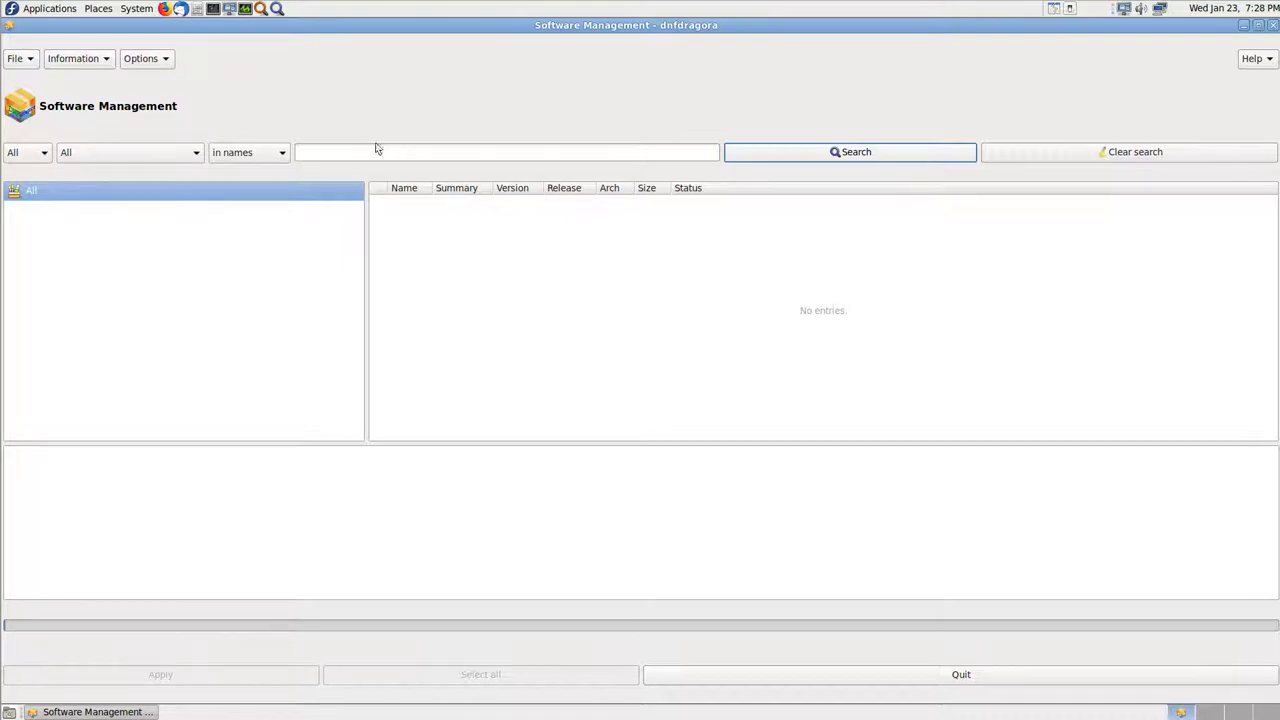
Browse and dismiss the Applications menu without launching anything, then leave fullscreen with F11
click(47, 10)
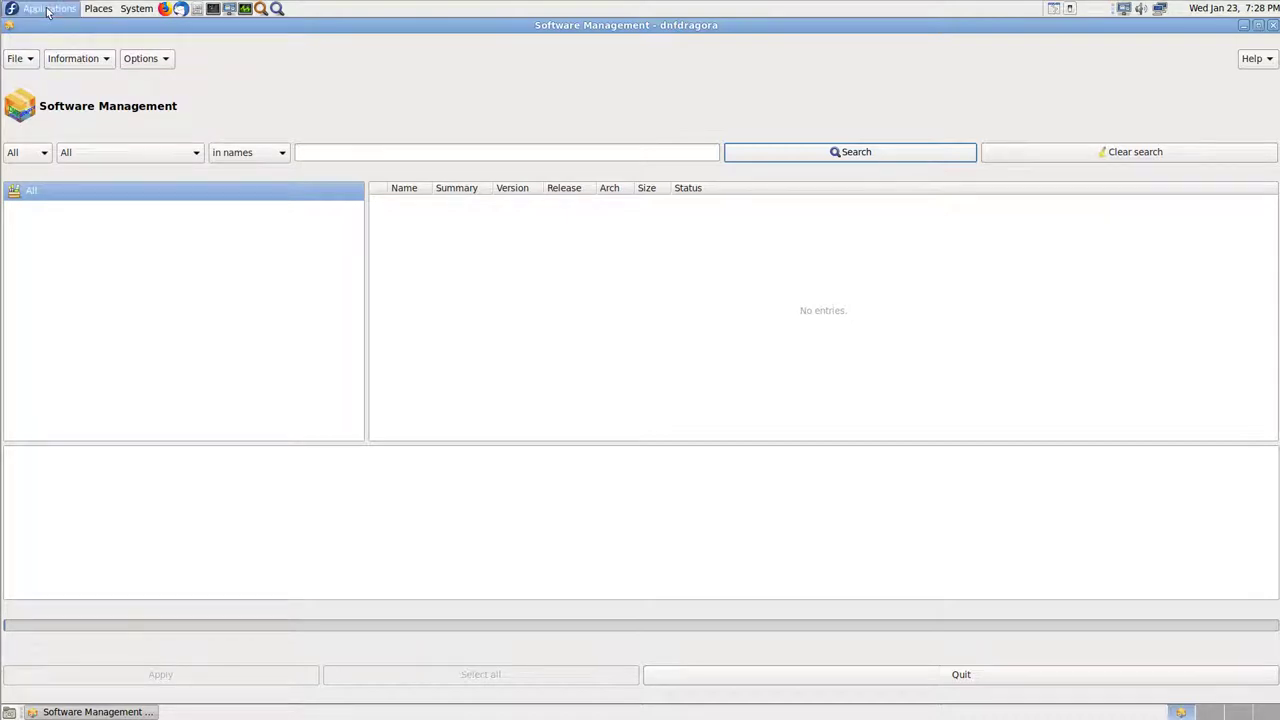
mouse_move(72, 128)
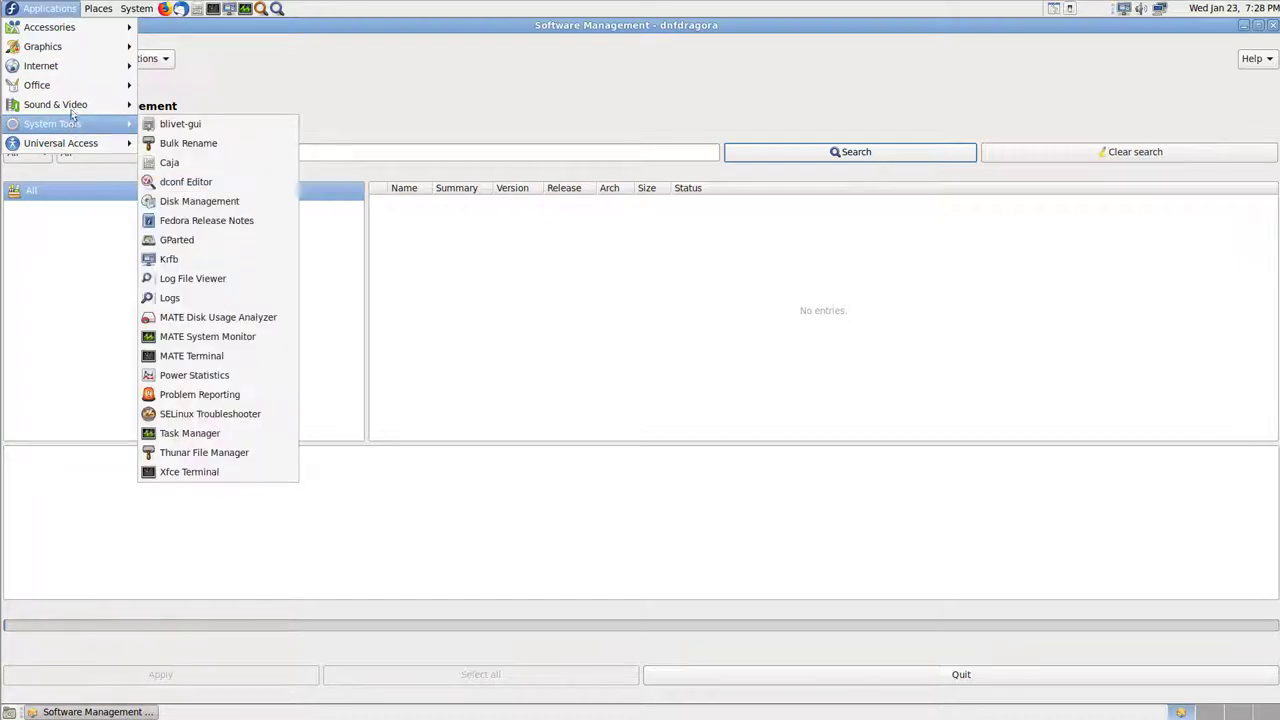
mouse_move(72, 104)
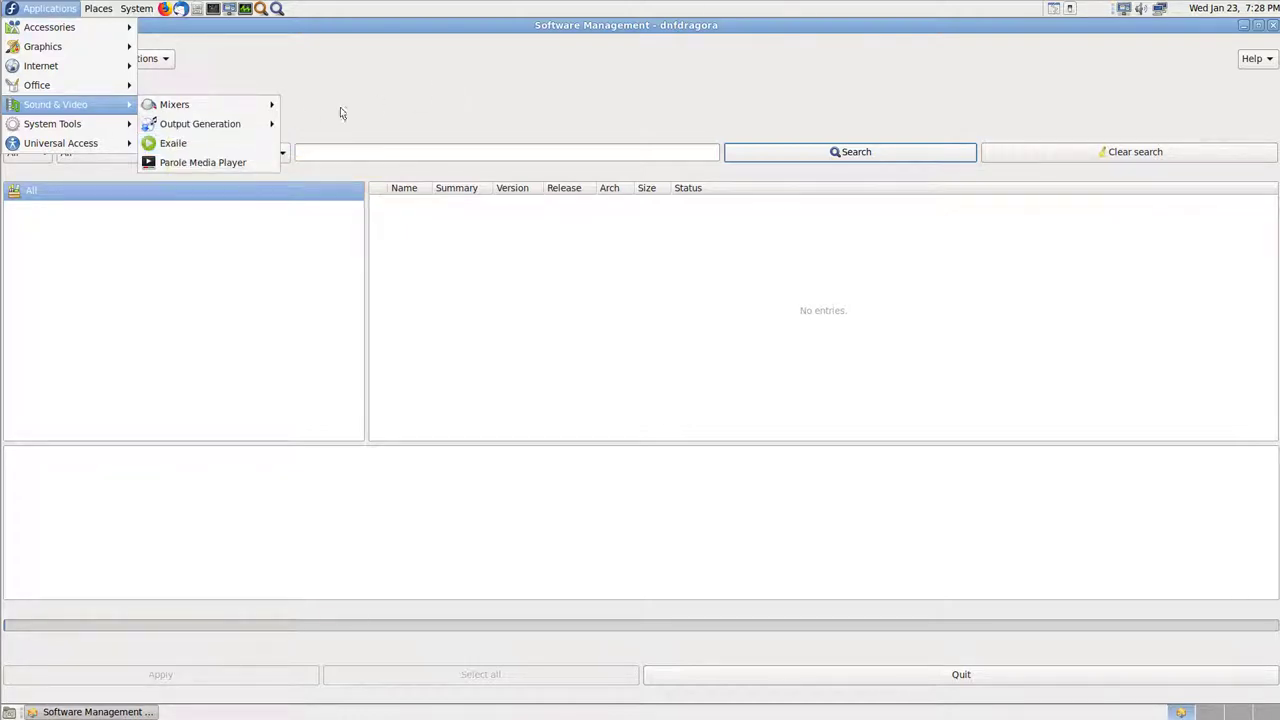
click(486, 80)
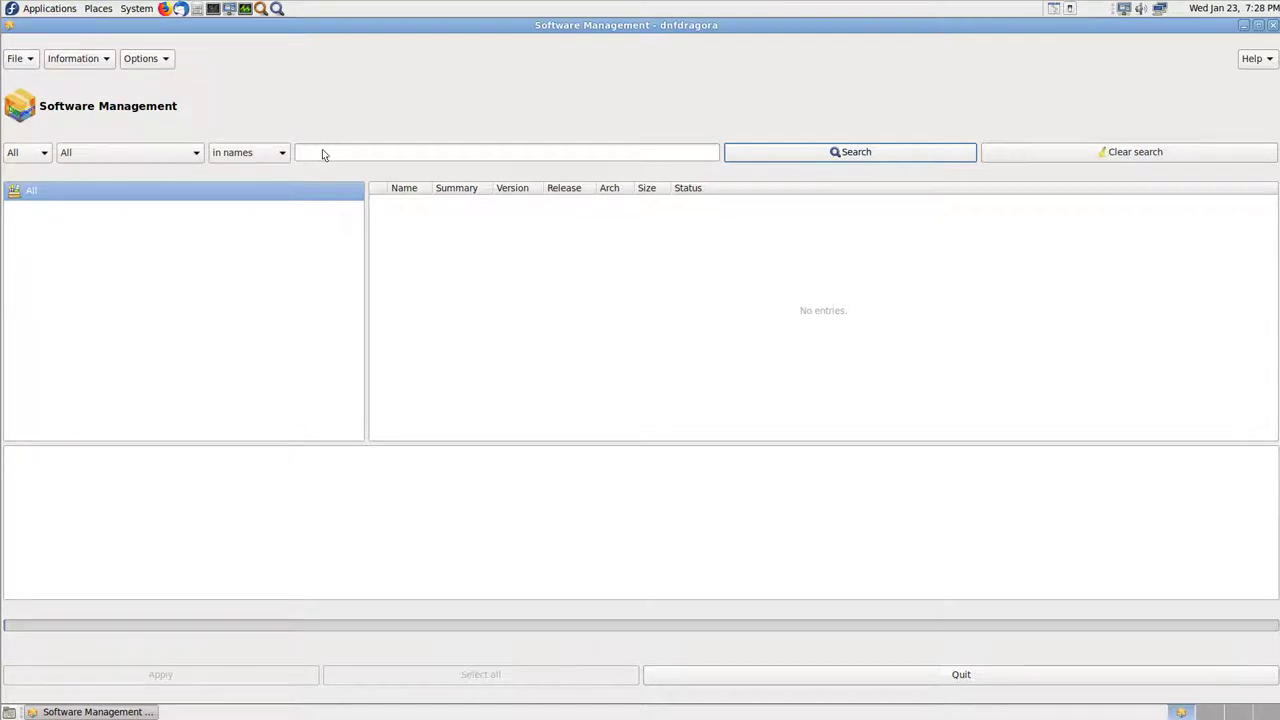
key(F11)
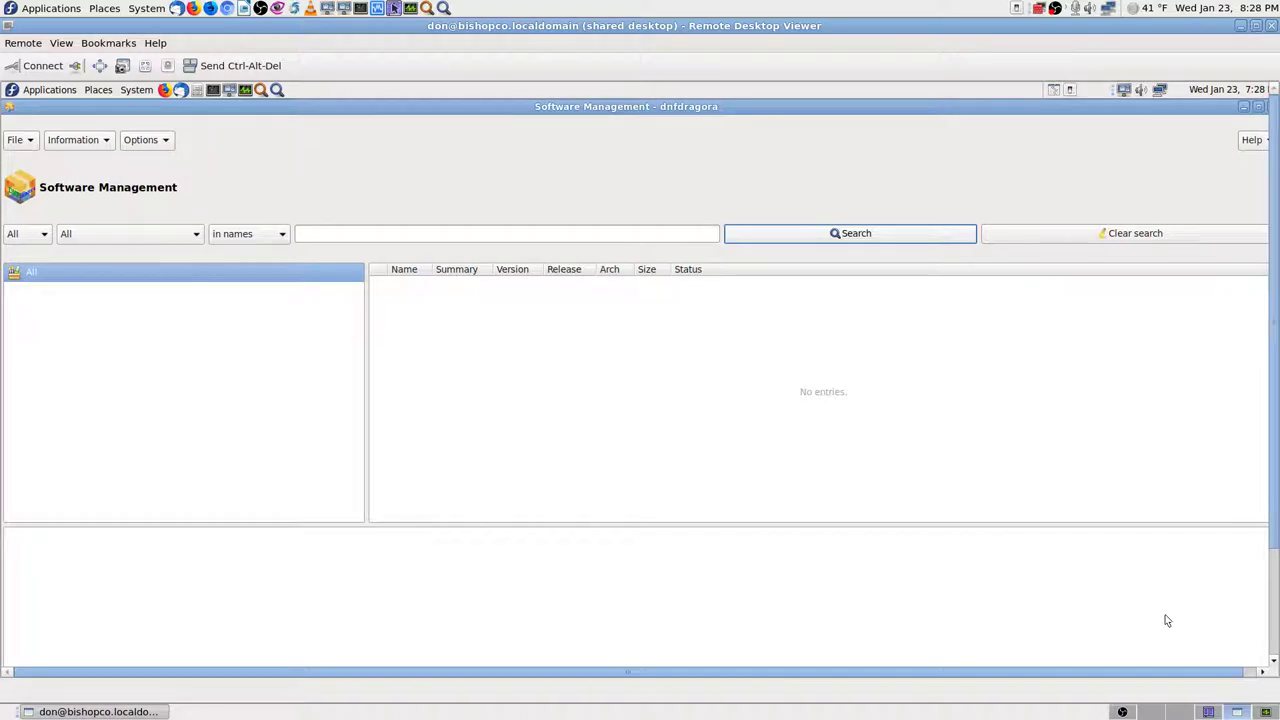
Switch to the Remote Desktop Viewer workspace and make the remote session fullscreen
click(1131, 712)
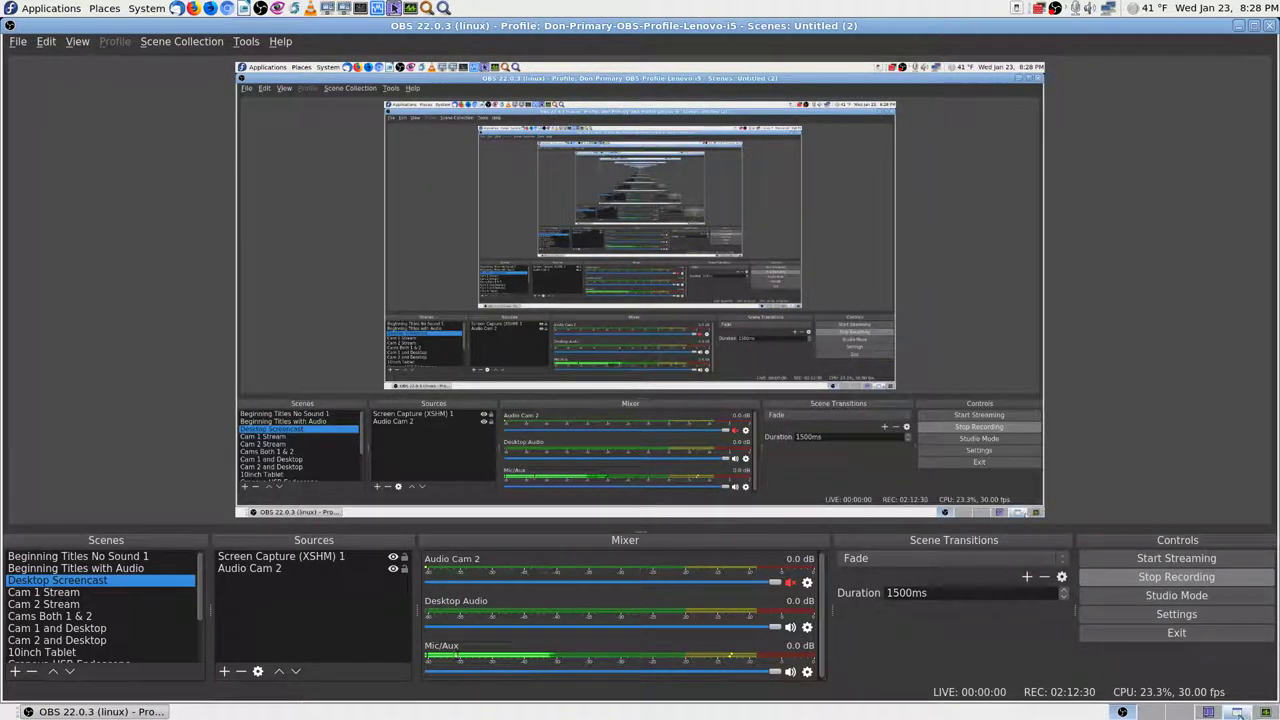
click(1210, 713)
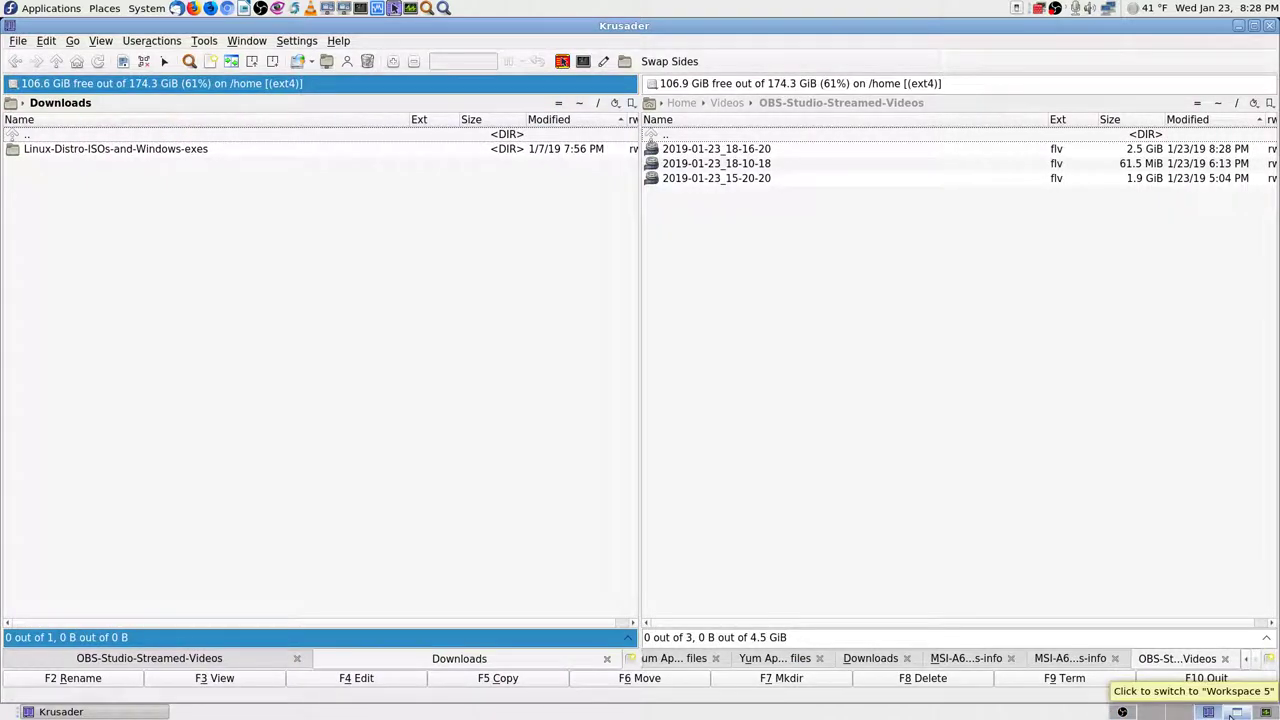
click(1234, 713)
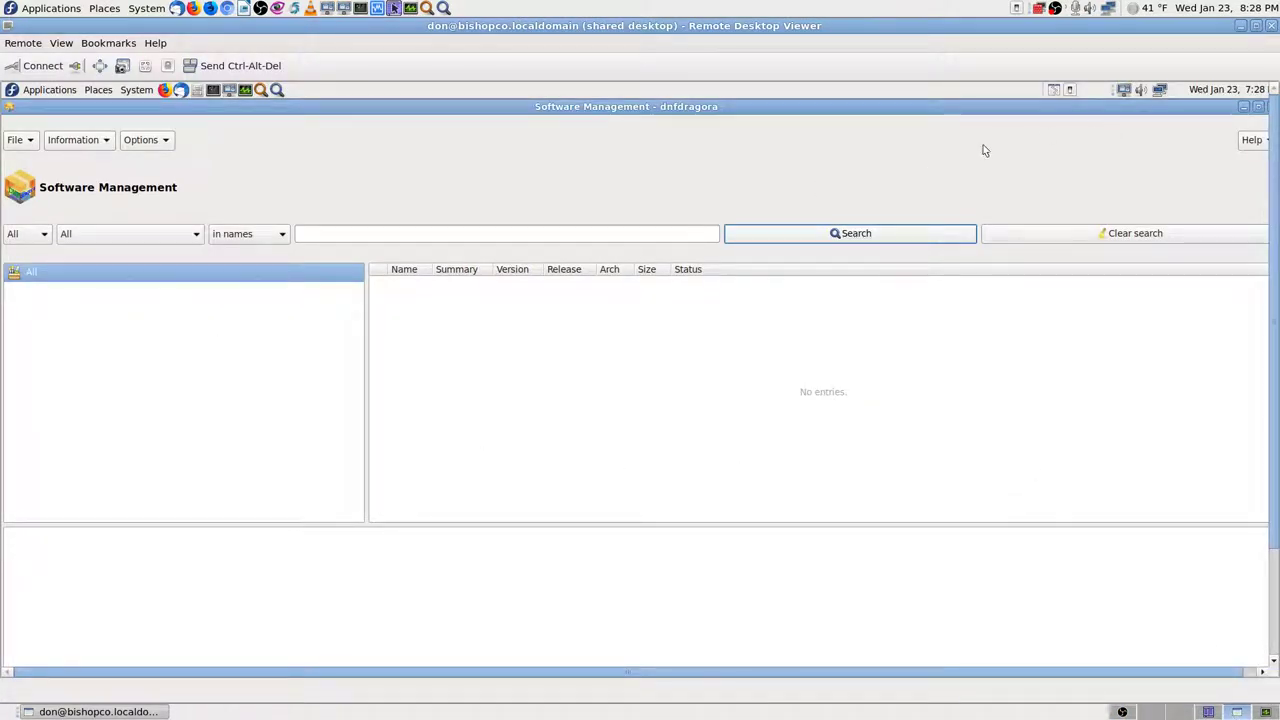
key(F11)
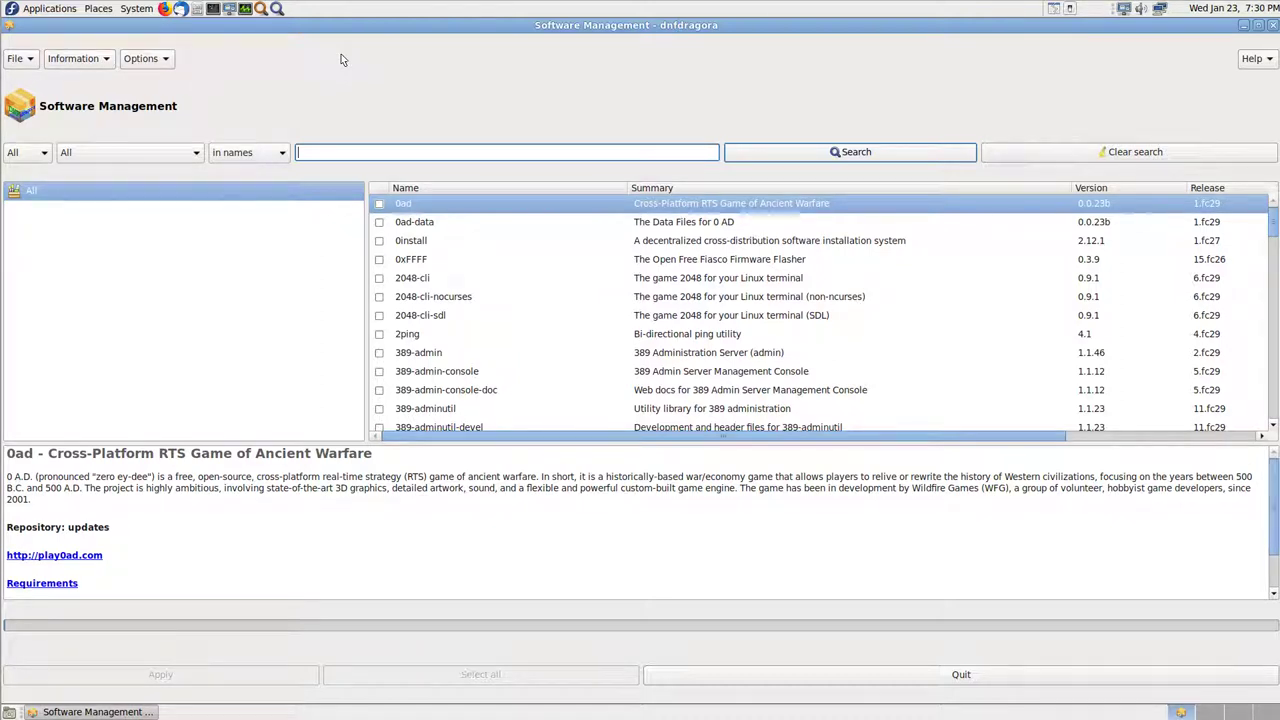
Search for 'drupal', scroll through the drupal7 module results, then clear the search text
text(0)
text(rupal)
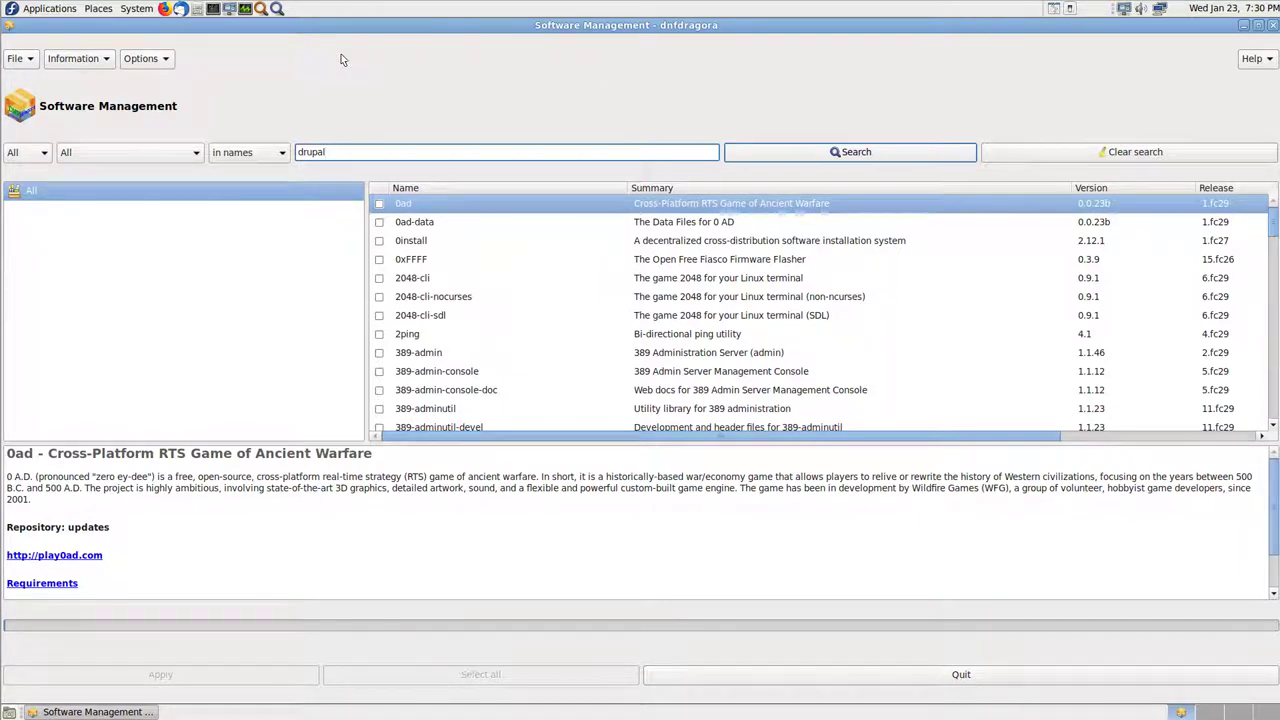
click(776, 152)
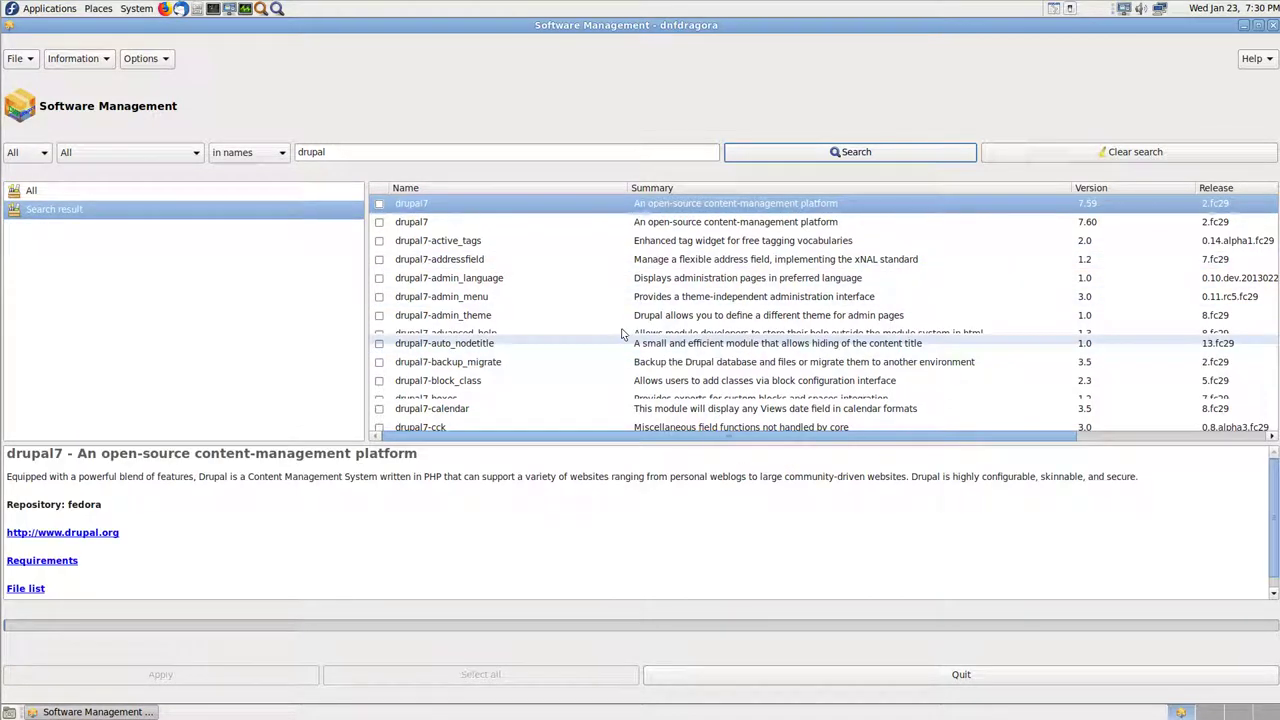
scroll(621, 333, down, 1)
scroll(621, 328, down, 10)
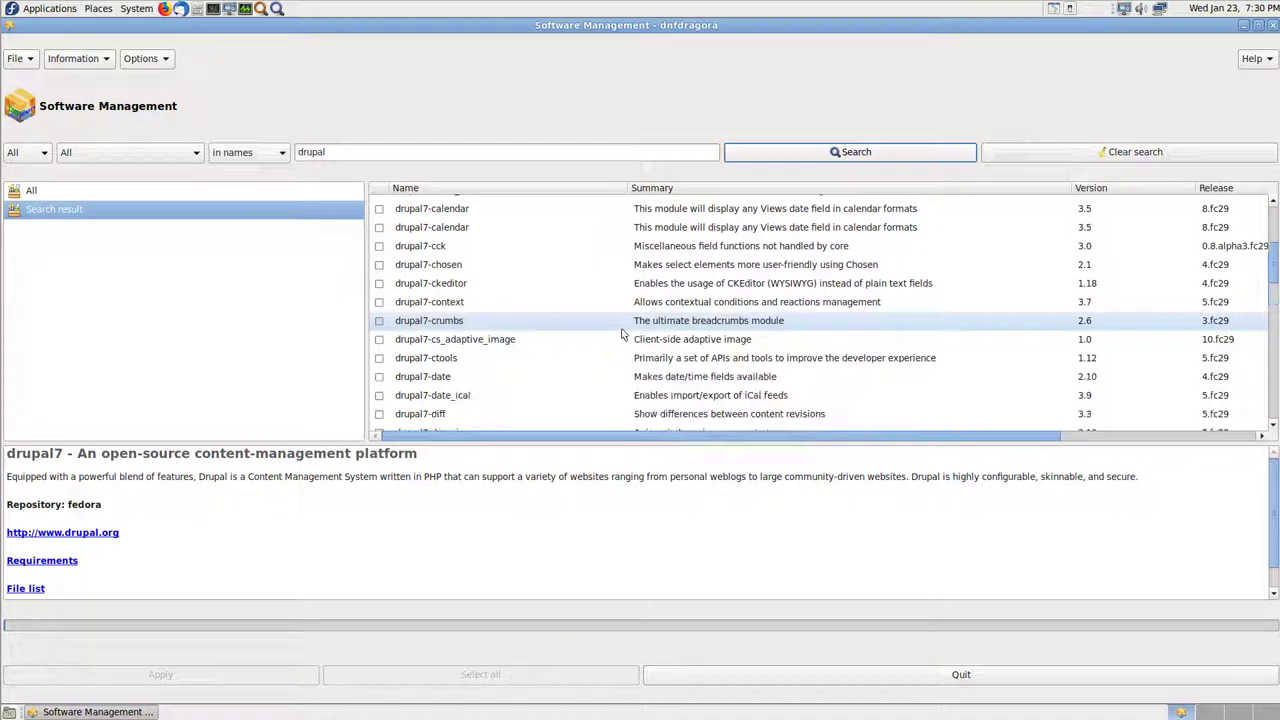
scroll(621, 328, down, 10)
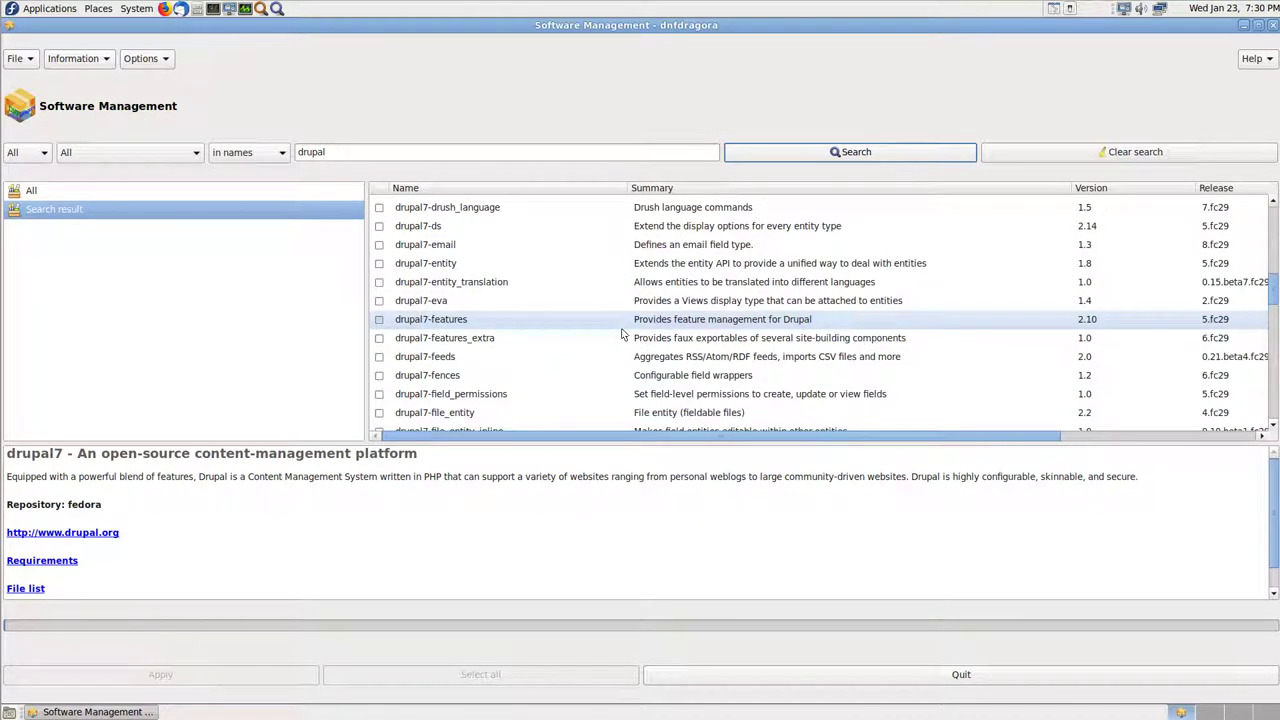
scroll(621, 328, down, 10)
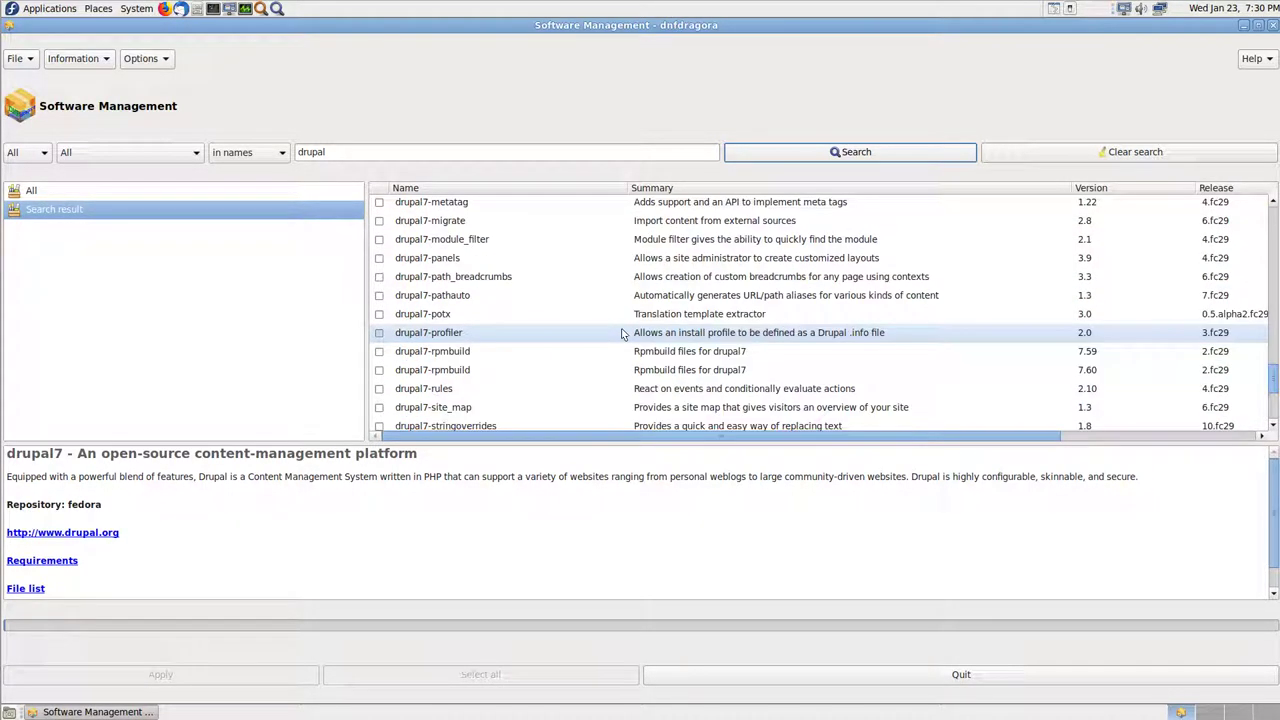
scroll(621, 328, down, 5)
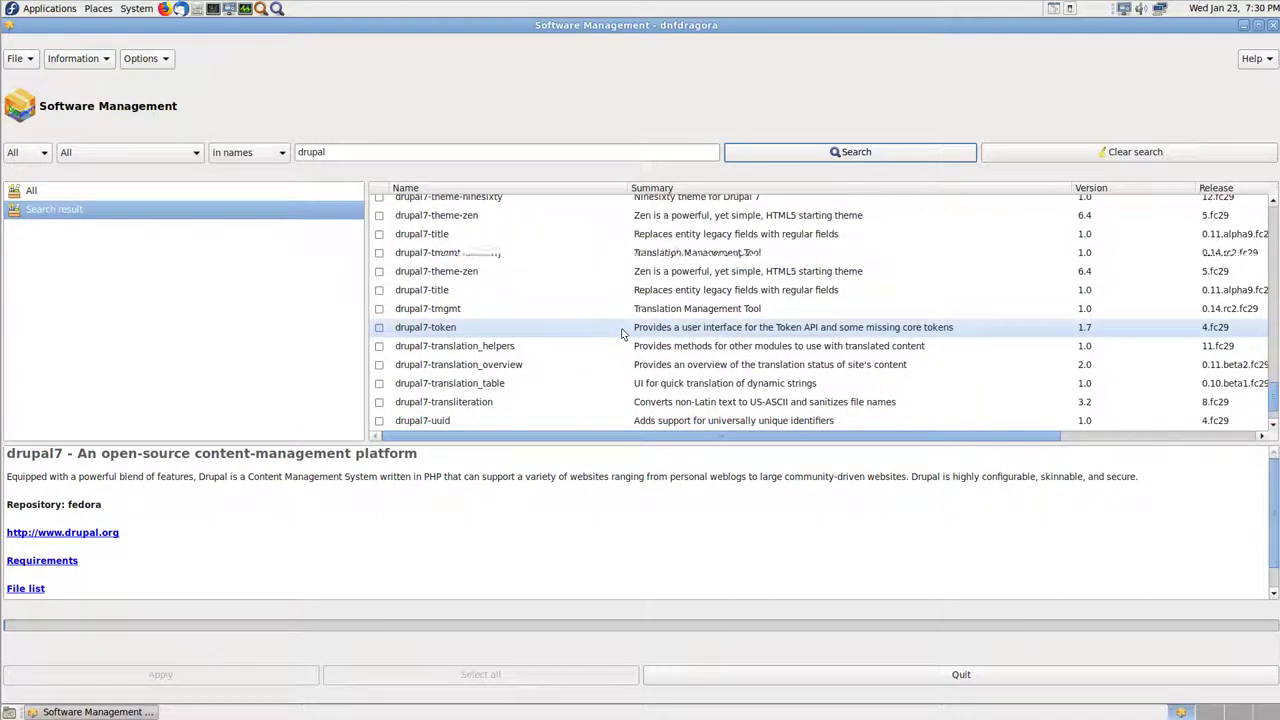
scroll(621, 328, down, 1)
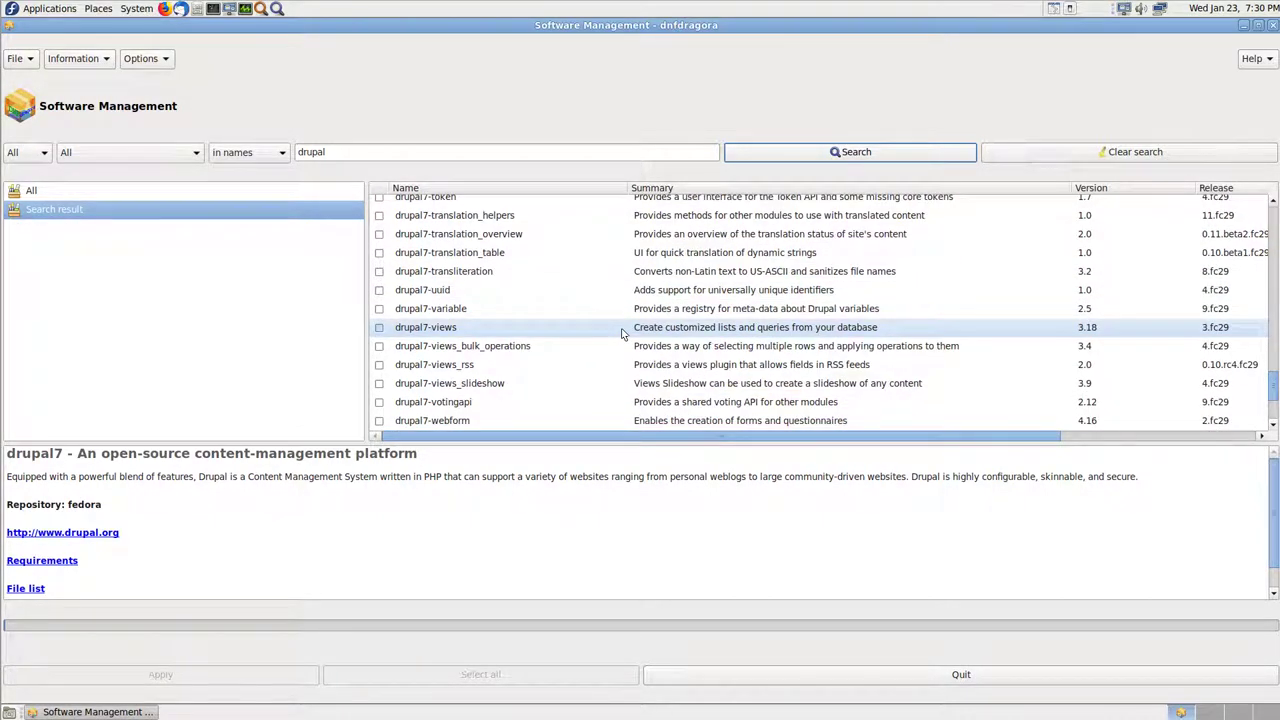
scroll(621, 328, up, 6)
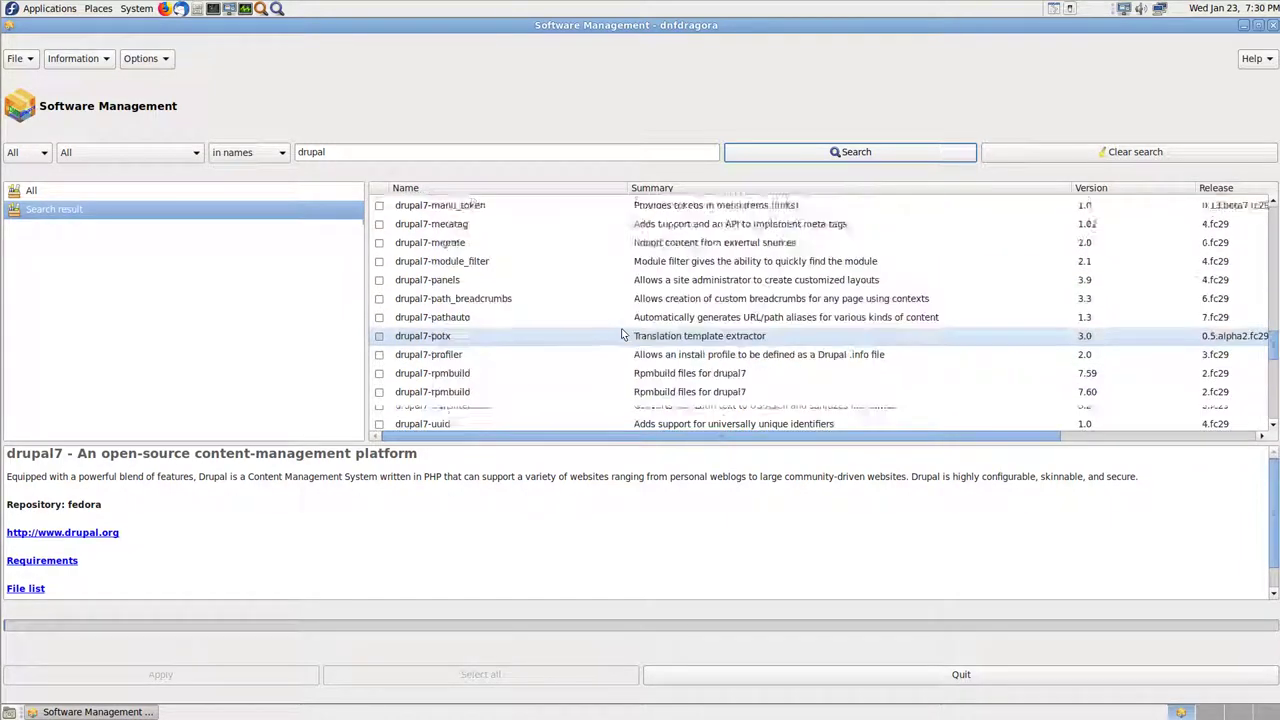
scroll(621, 335, up, 4)
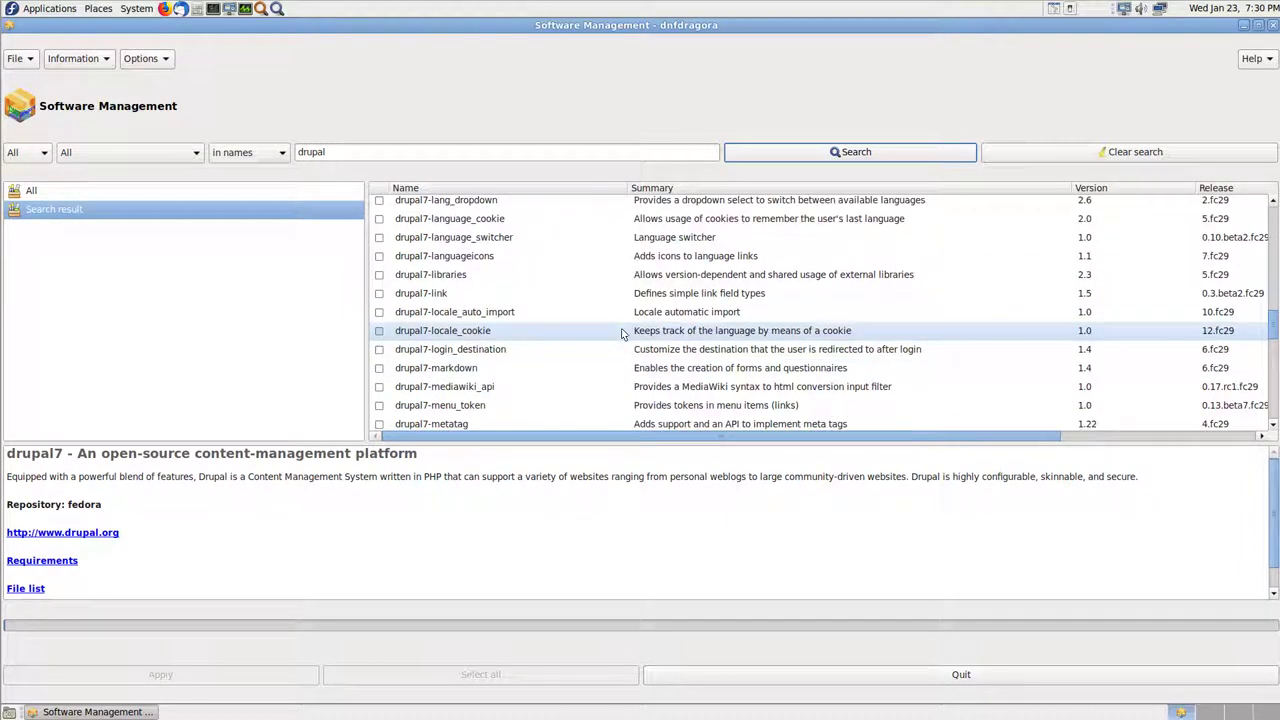
scroll(621, 332, up, 15)
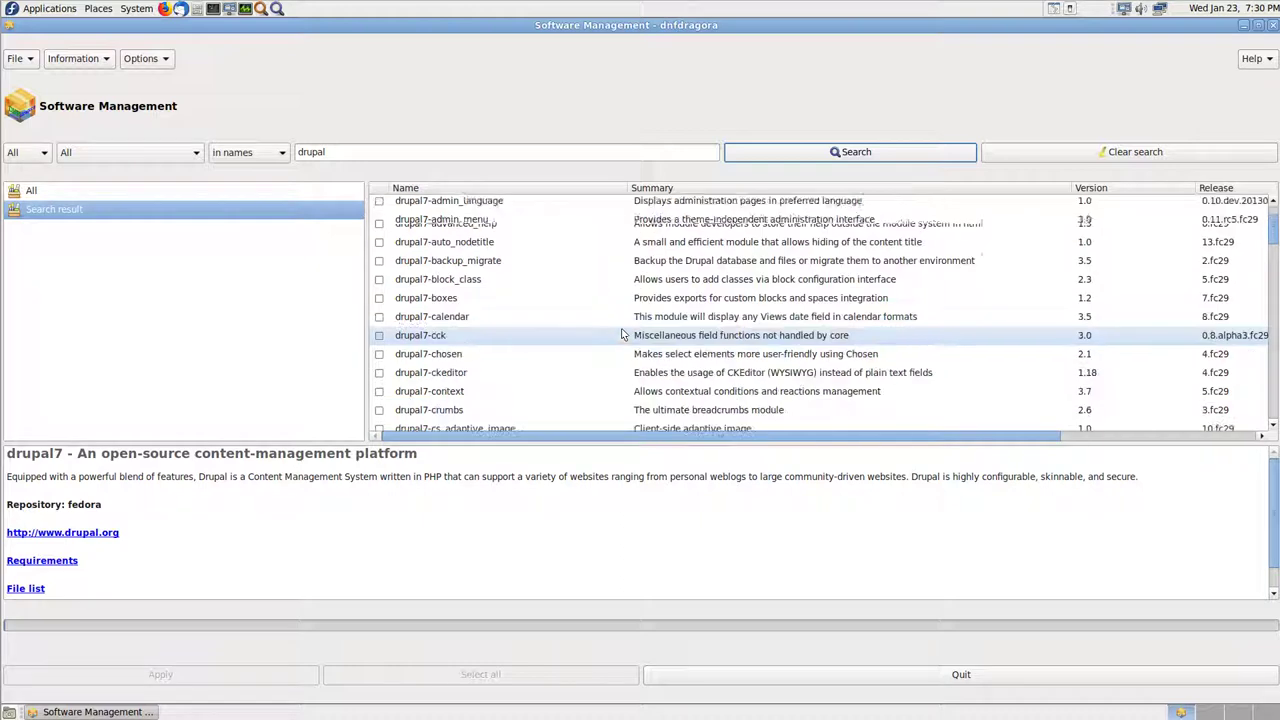
scroll(621, 335, up, 3)
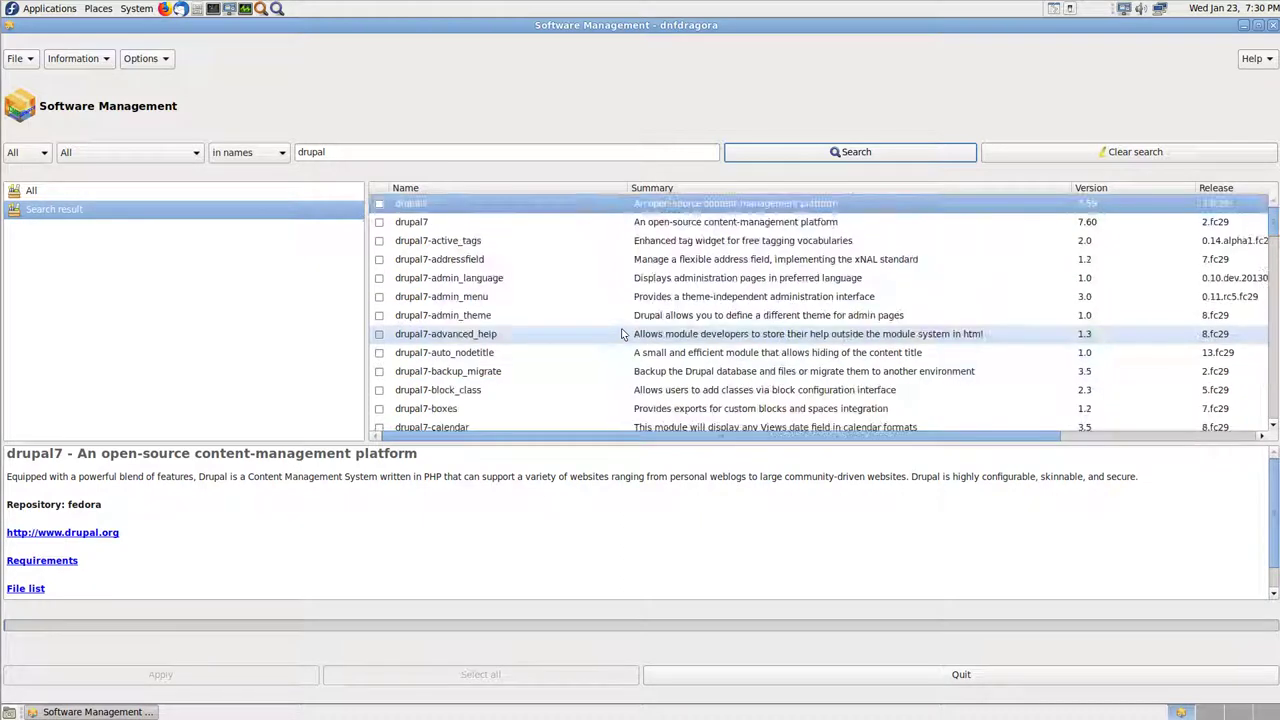
click(341, 152)
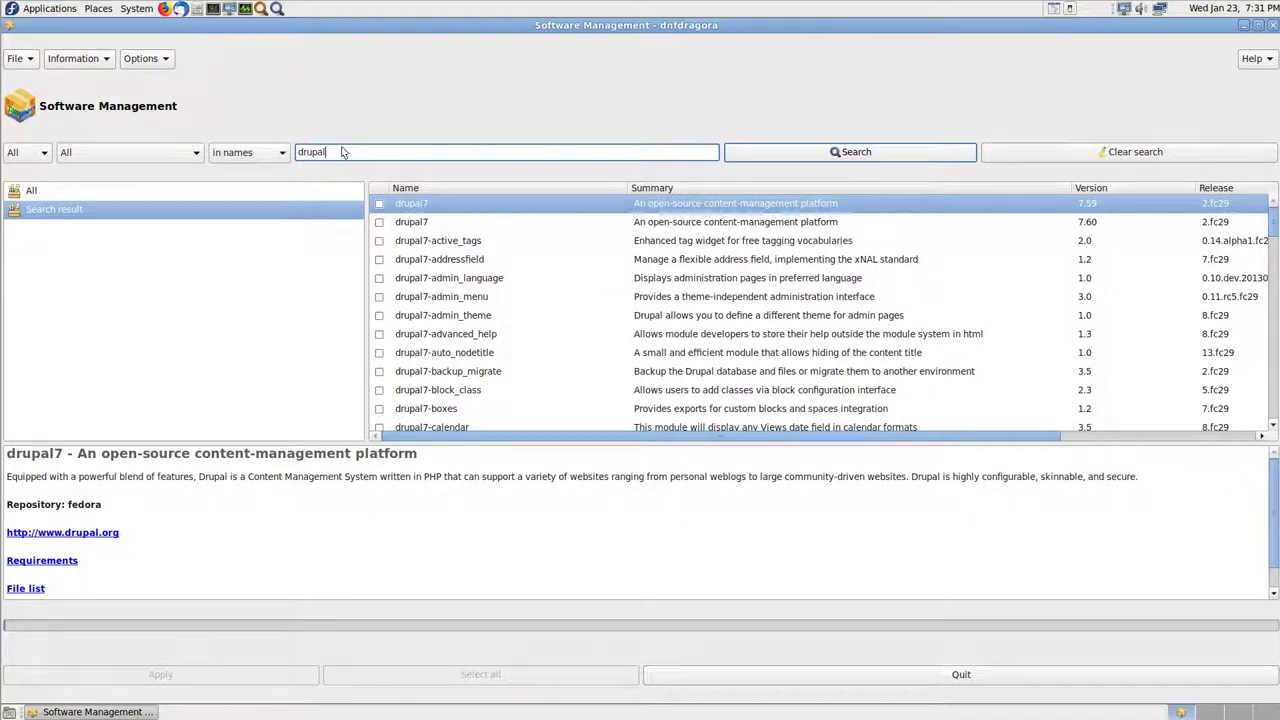
key(BackSpace)
key(BackSpace)
key(BackSpace)
key(BackSpace)
key(BackSpace)
key(BackSpace)
Search for 'vlc' by package name, then rerun the search in descriptions
text(vlc)
key(Return)
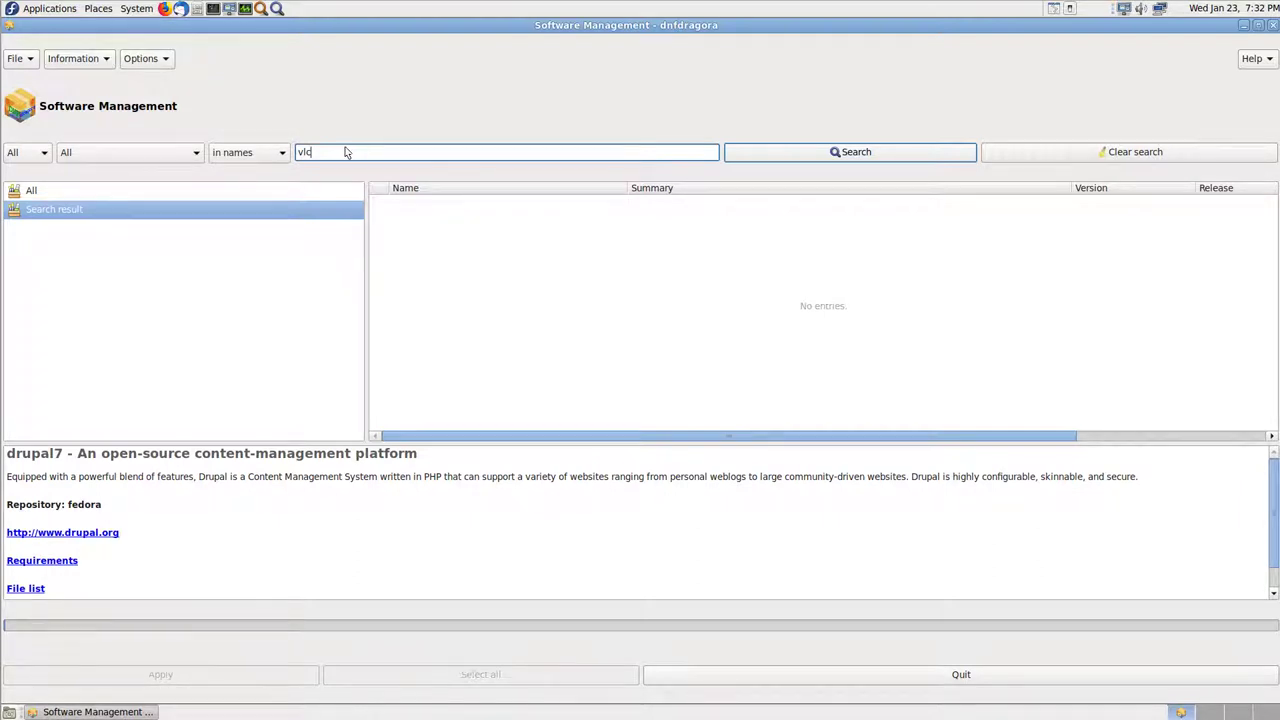
click(263, 152)
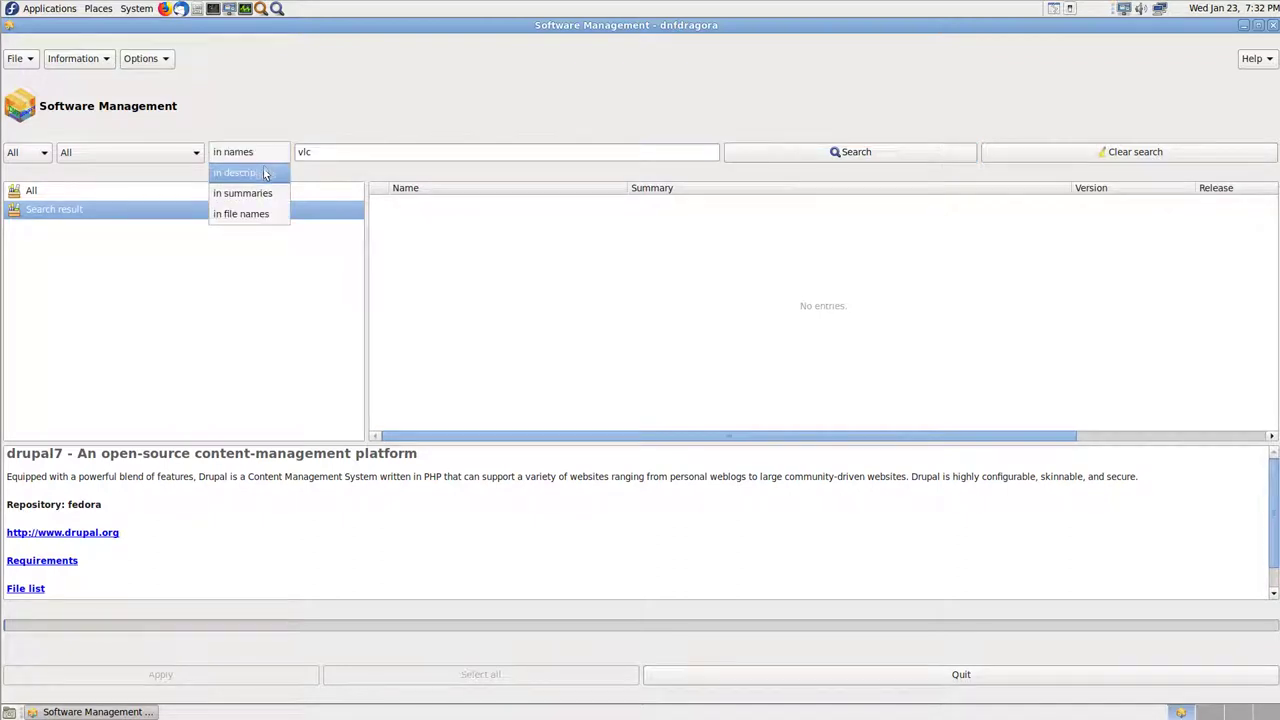
click(264, 173)
click(328, 152)
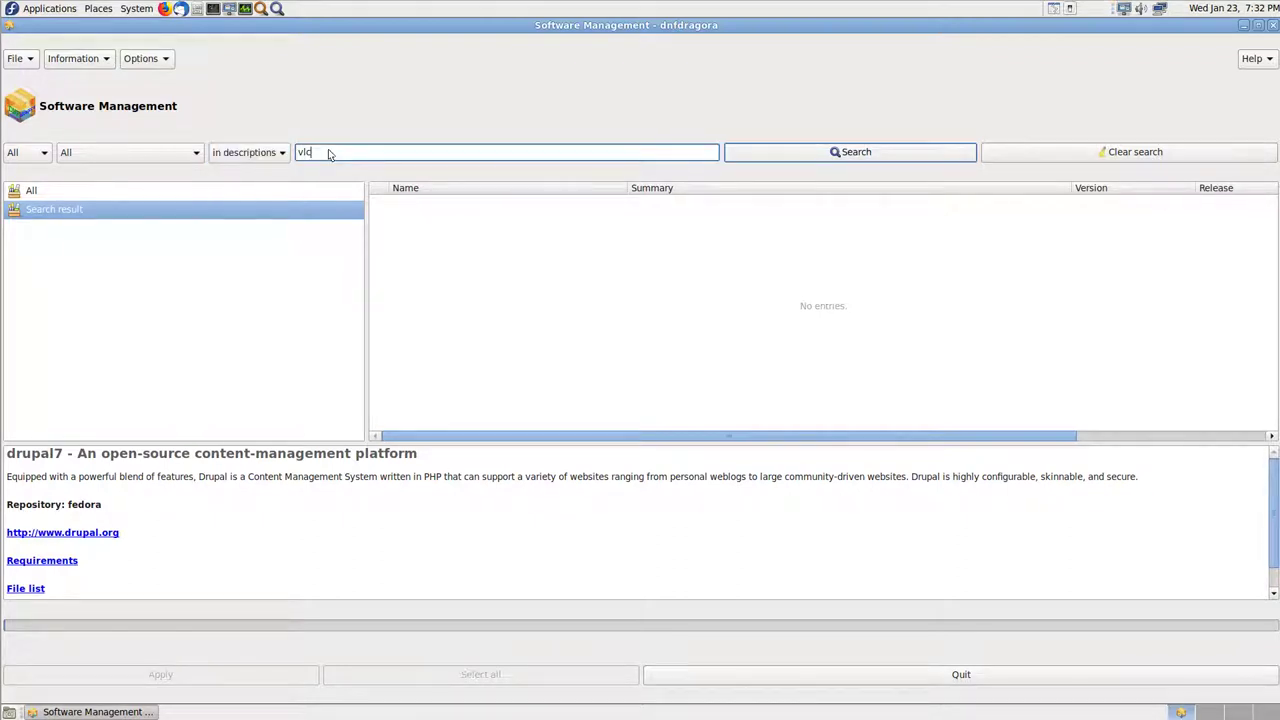
key(Return)
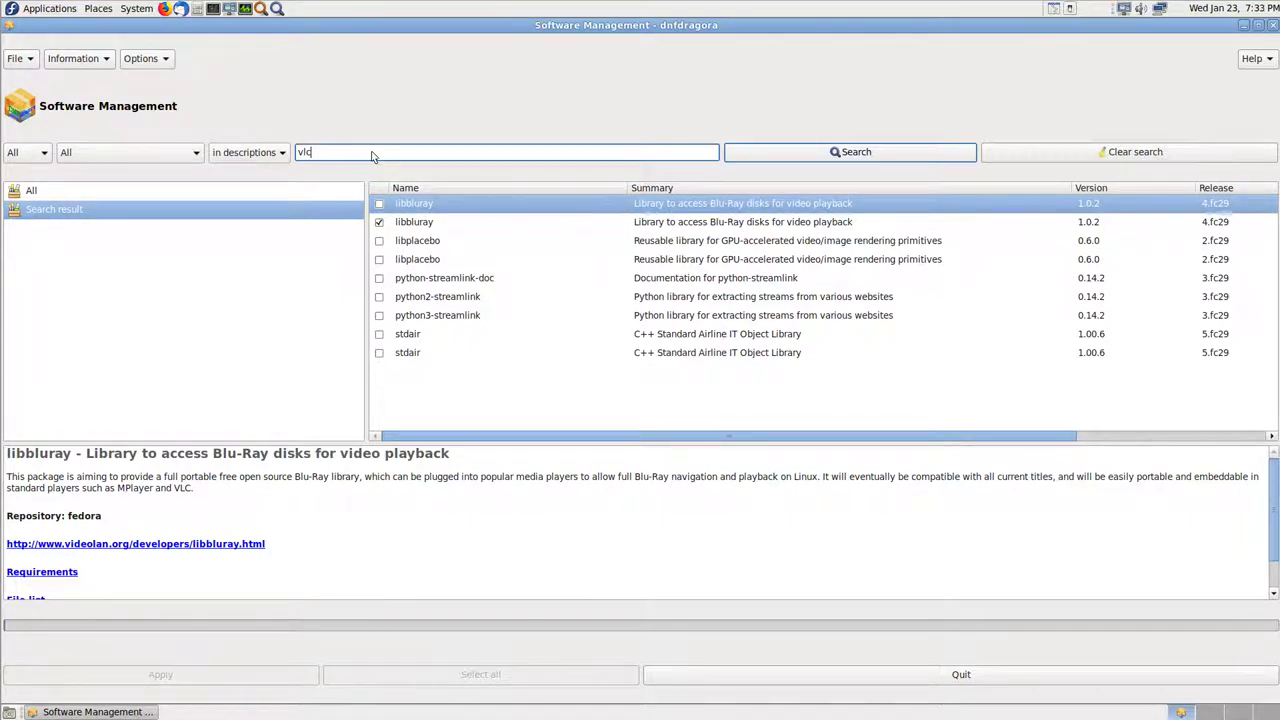
Rerun the 'vlc' search in summaries, which finds nothing, then exit fullscreen
click(272, 152)
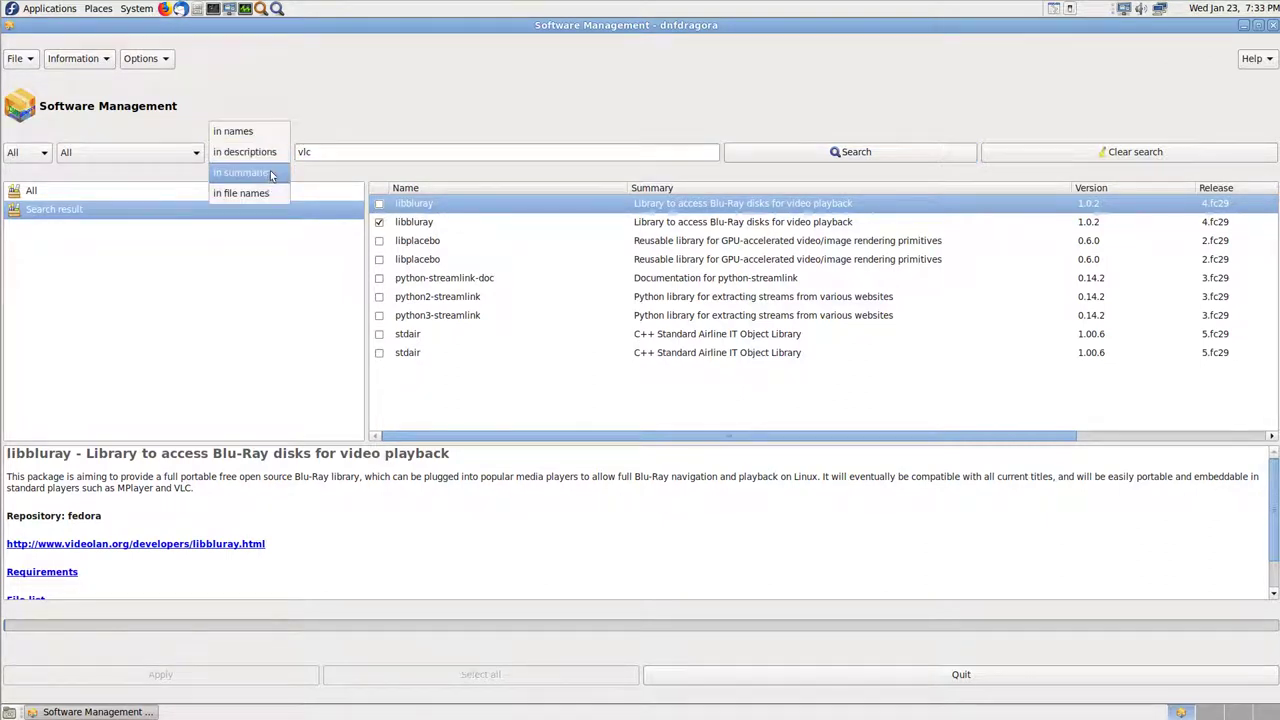
click(339, 172)
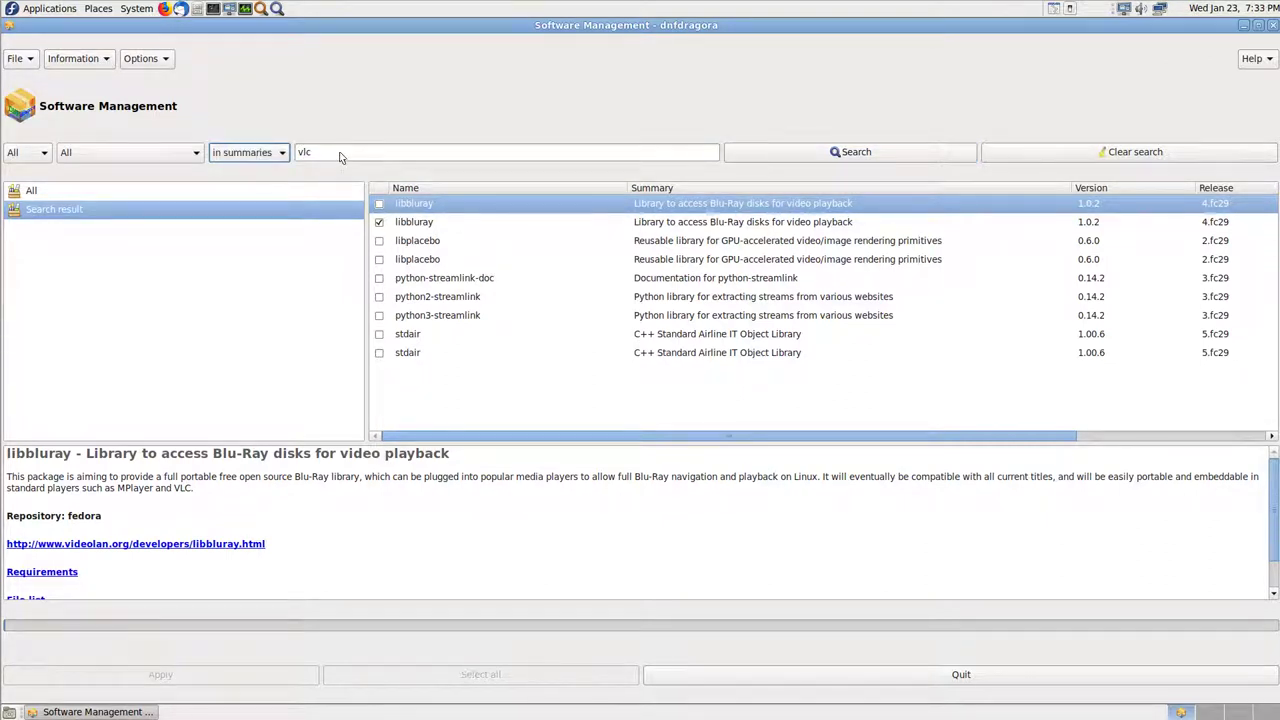
click(339, 151)
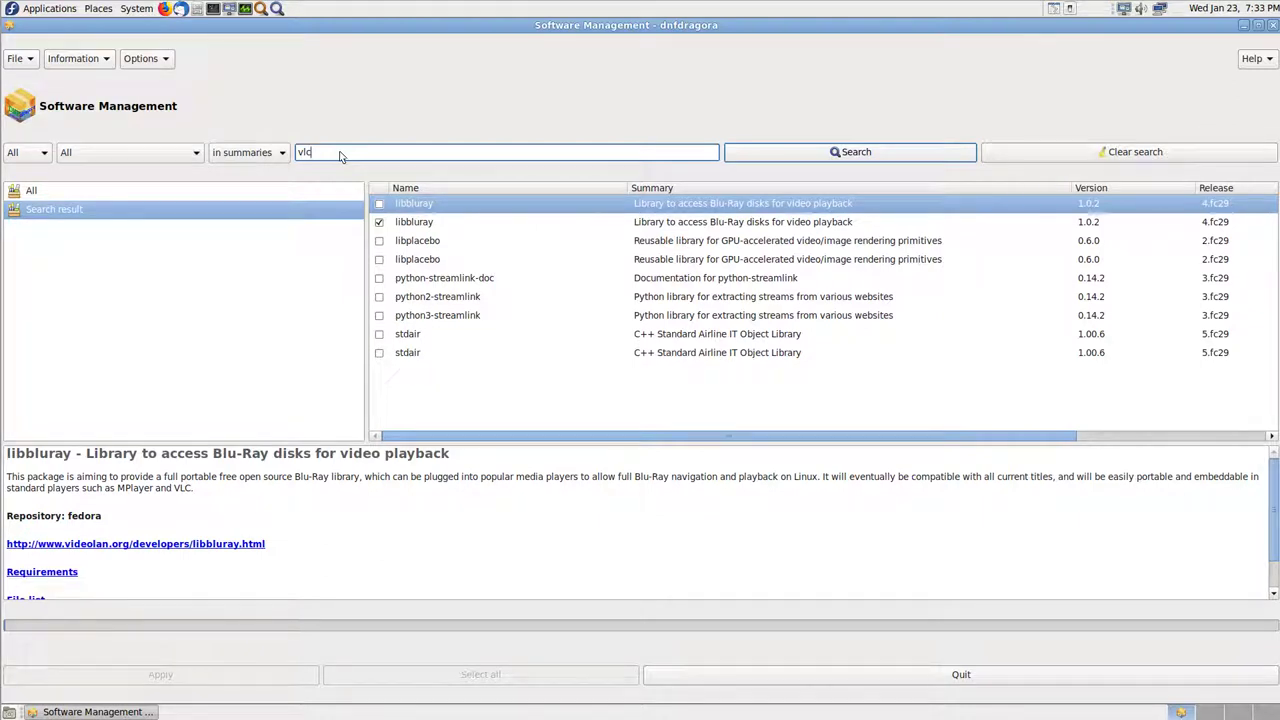
key(Return)
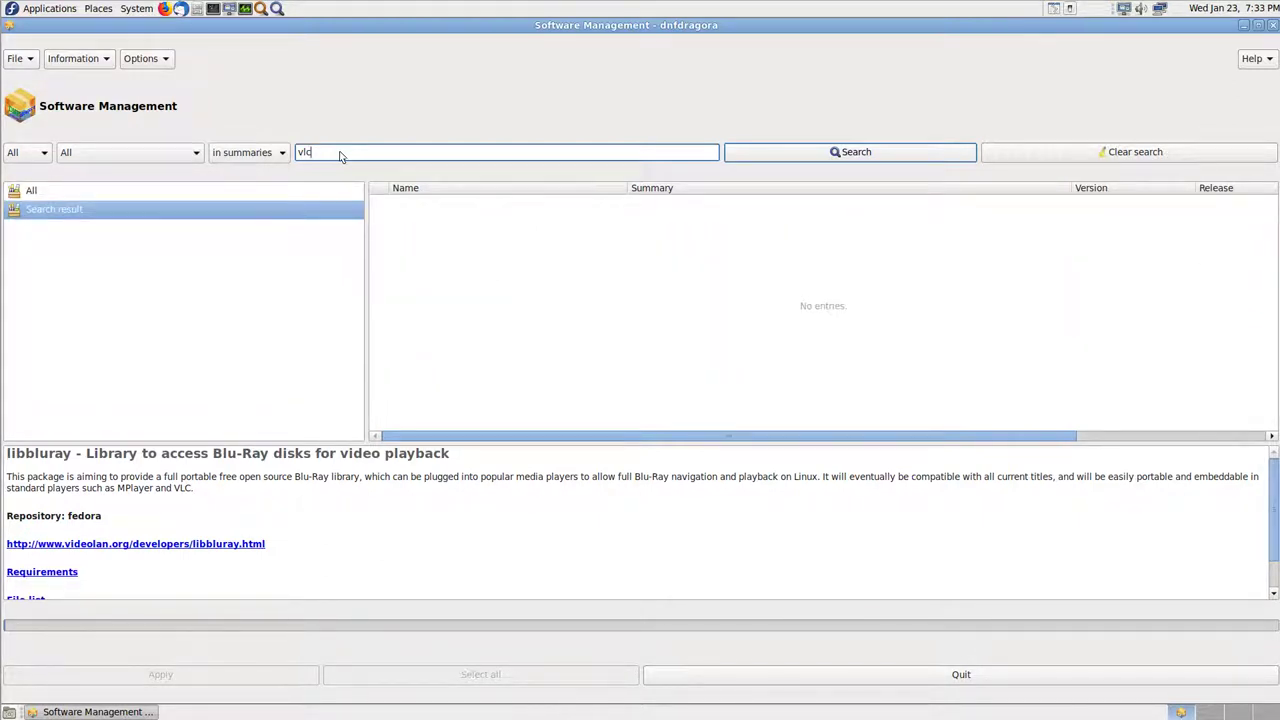
click(282, 153)
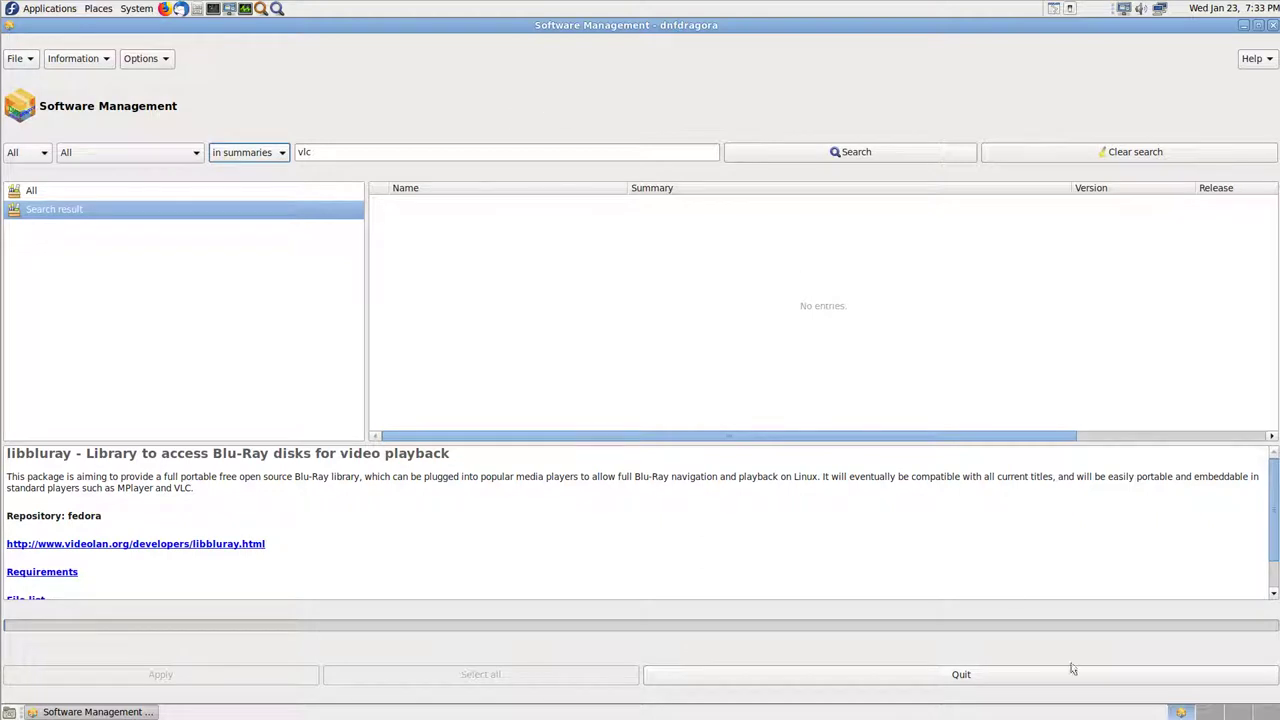
key(F11)
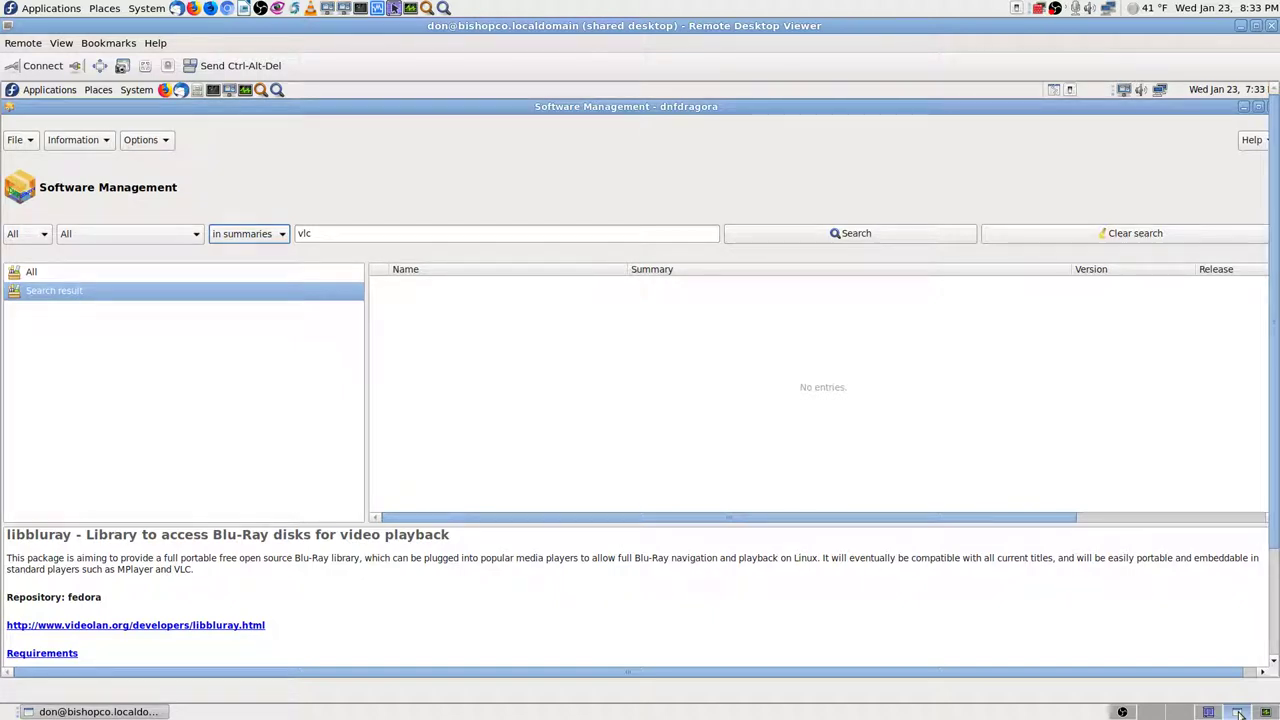
Open and dismiss the viewer's Remote menu, then return the session to fullscreen
key(F10)
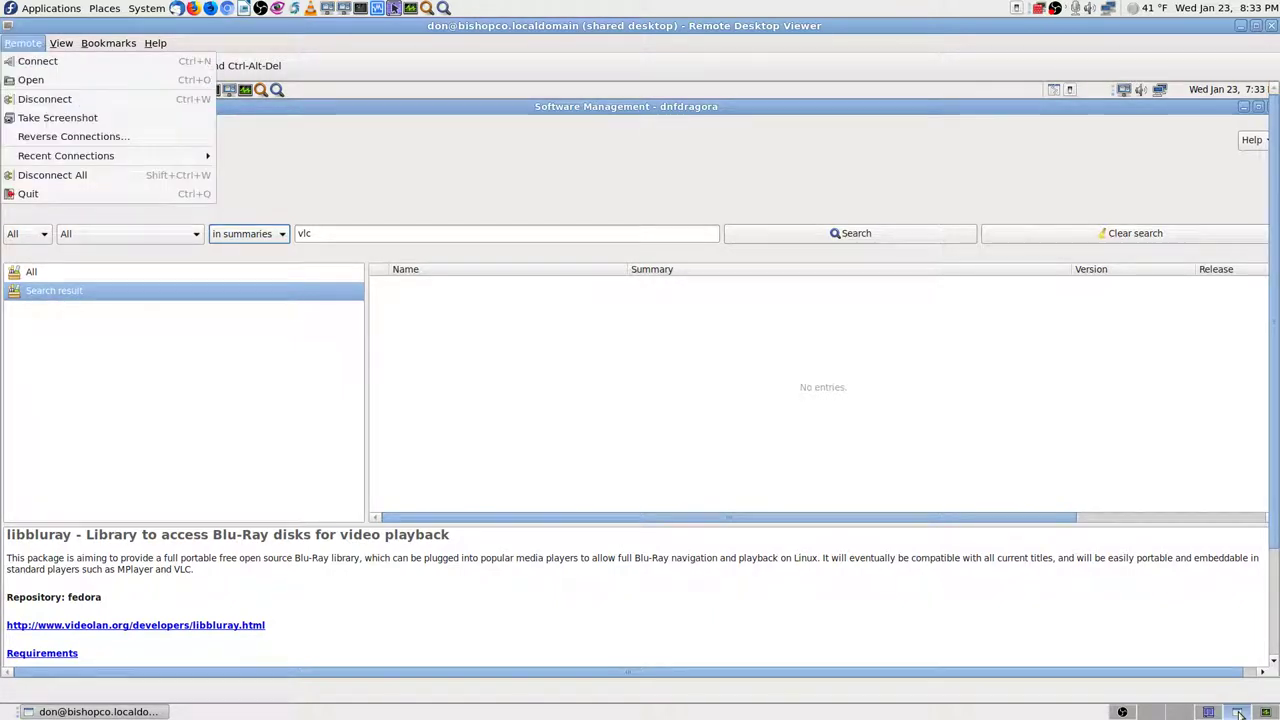
key(Escape)
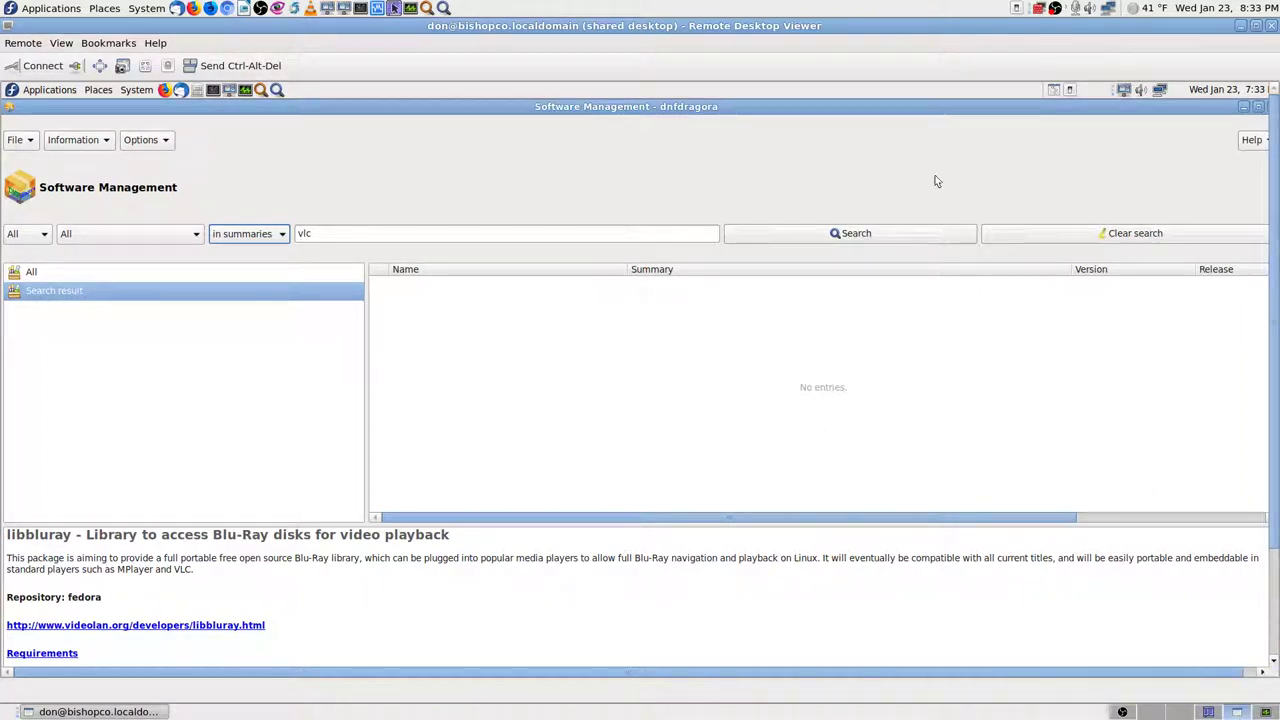
key(F11)
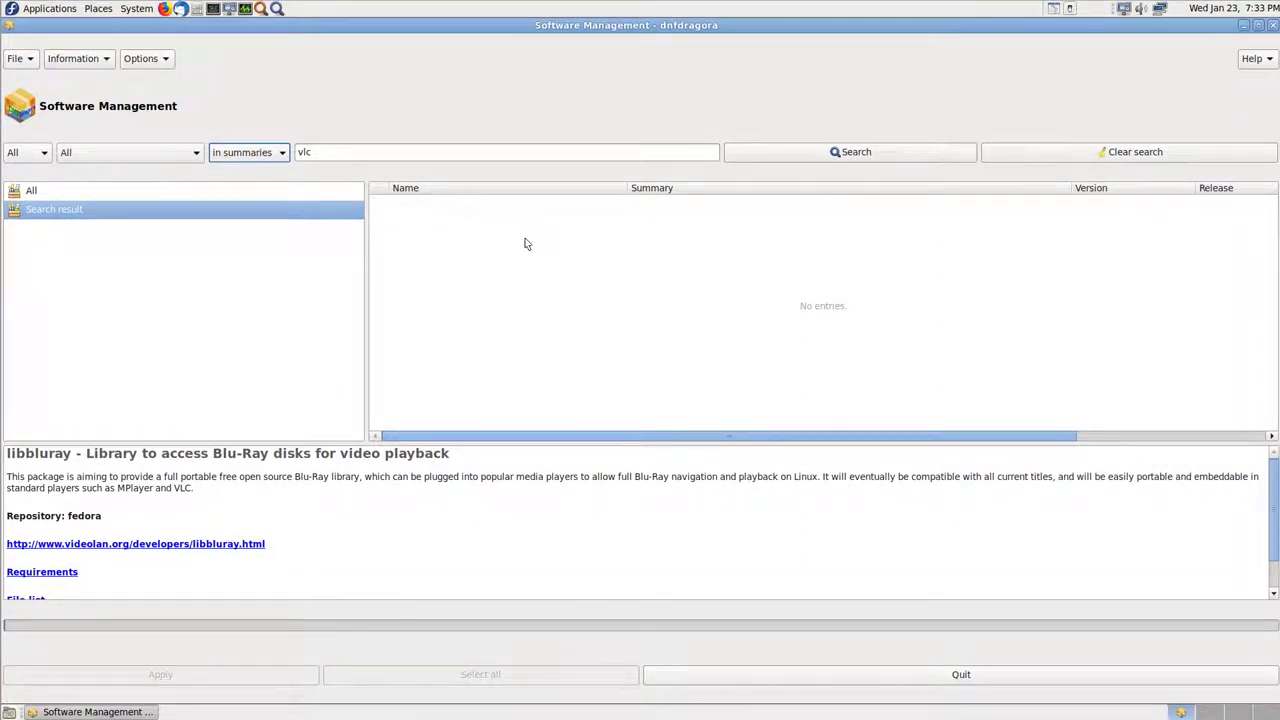
Search for 'vlc' in package file names, which finds nothing
click(278, 153)
click(264, 180)
click(334, 152)
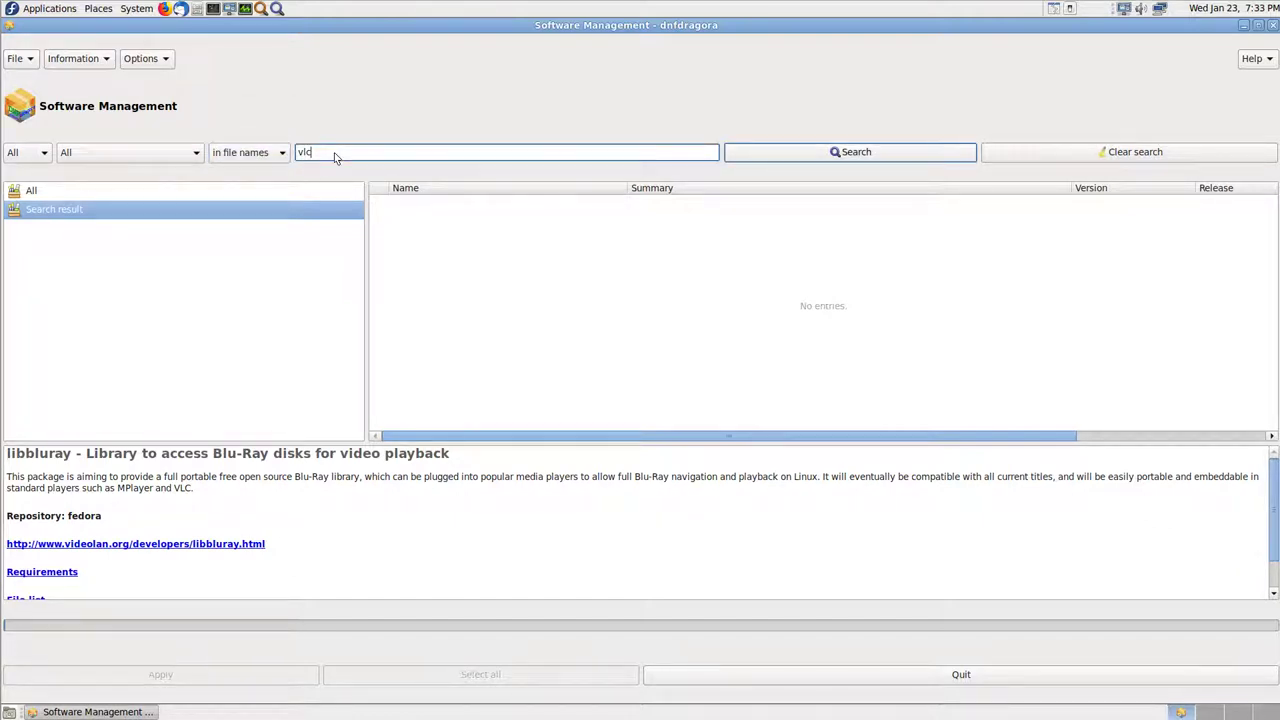
key(Return)
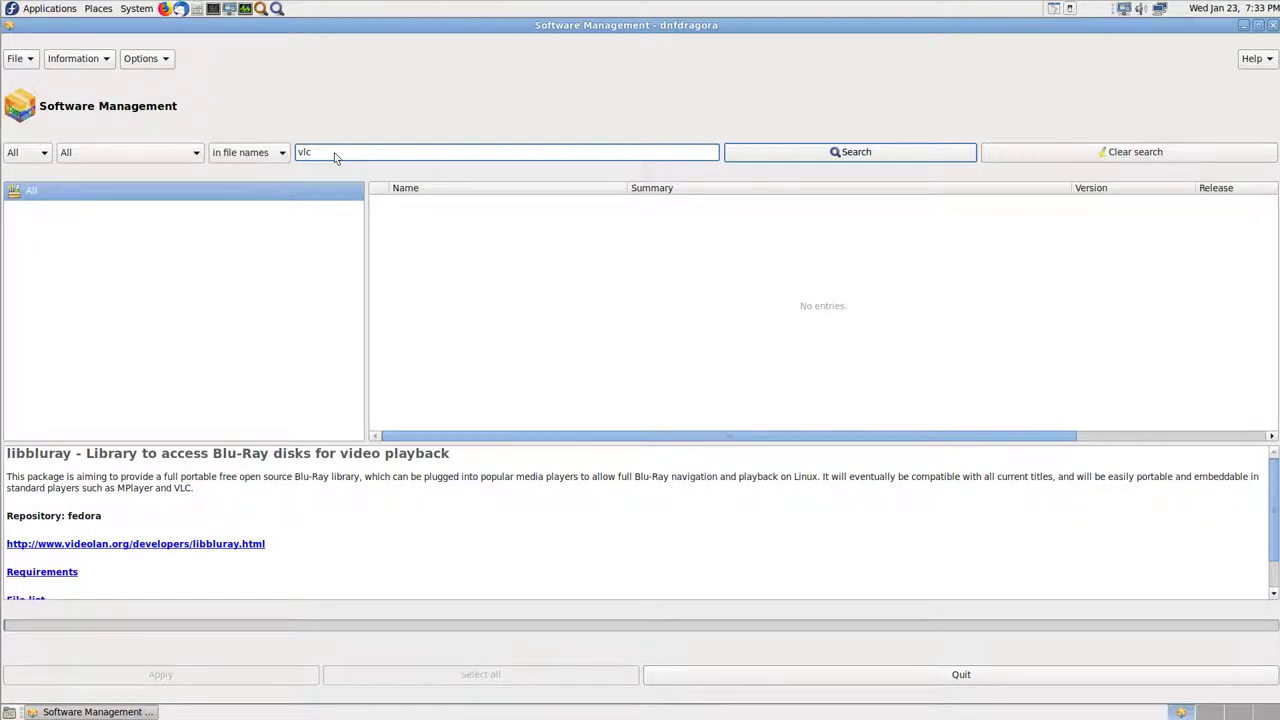
Switch the search scope to 'in descriptions' and erase the 'vlc' query
click(280, 158)
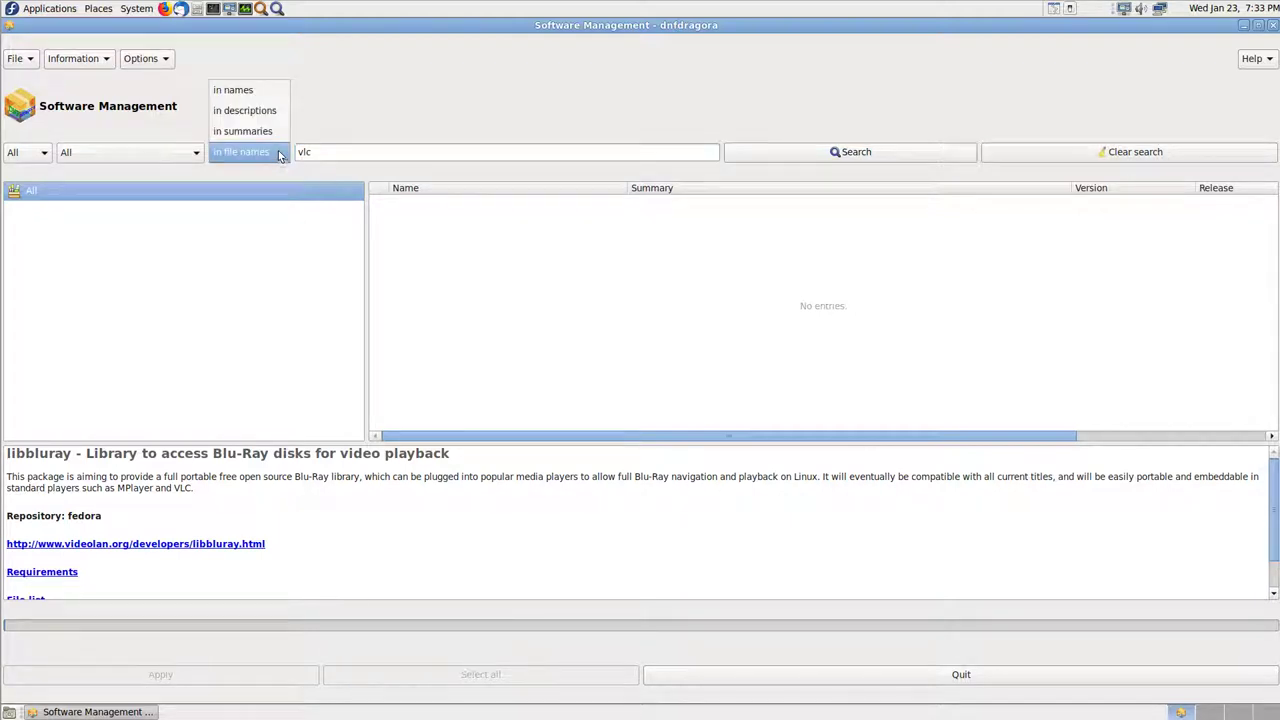
click(277, 112)
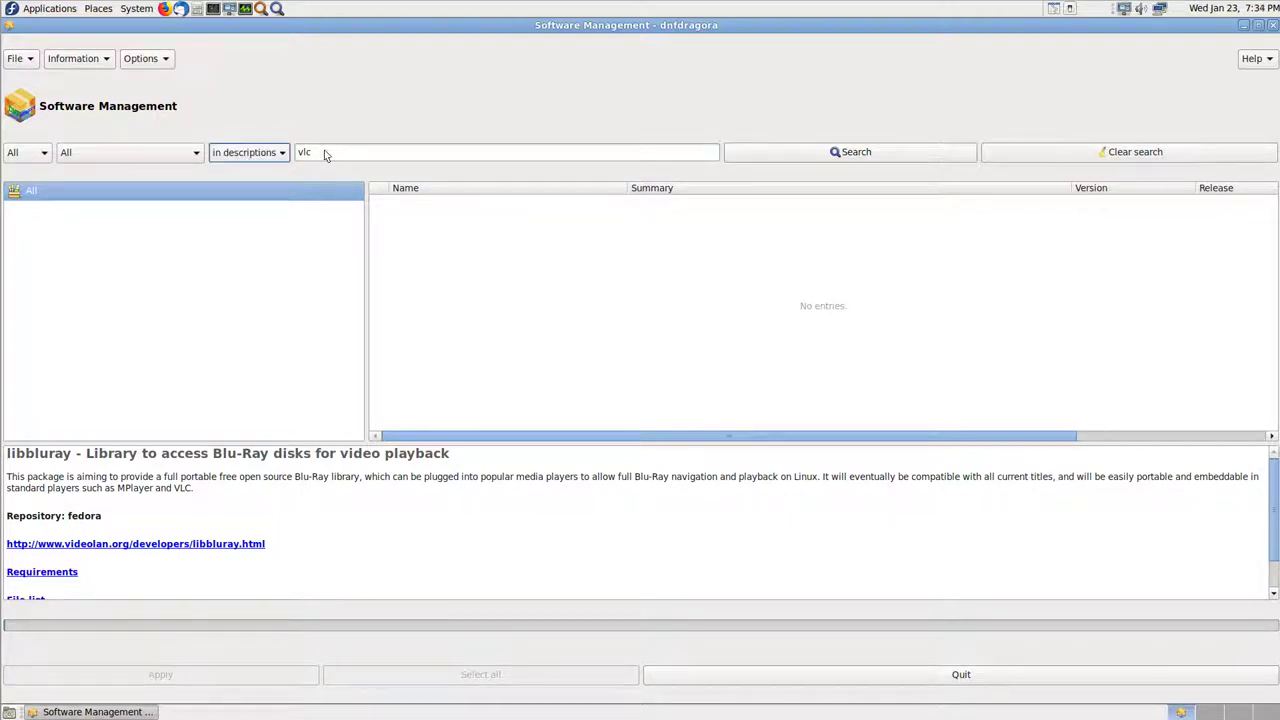
click(366, 157)
key(BackSpace)
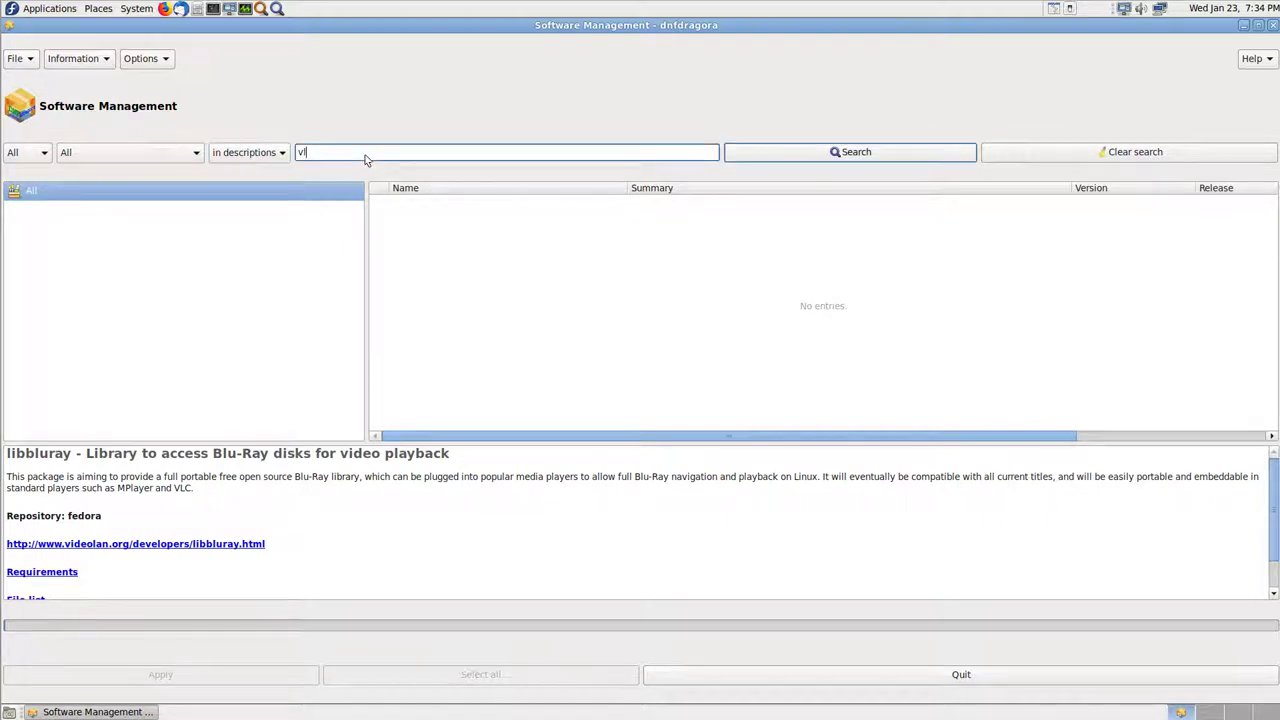
key(BackSpace)
key(BackSpace)
Search package descriptions for 'video', fixing the misspelled query first
text(vidao lan)
key(Left)
key(Left)
key(Left)
key(Left)
key(Left)
key(BackSpace)
text(e)
key(Delete)
key(Delete)
key(Delete)
click(793, 153)
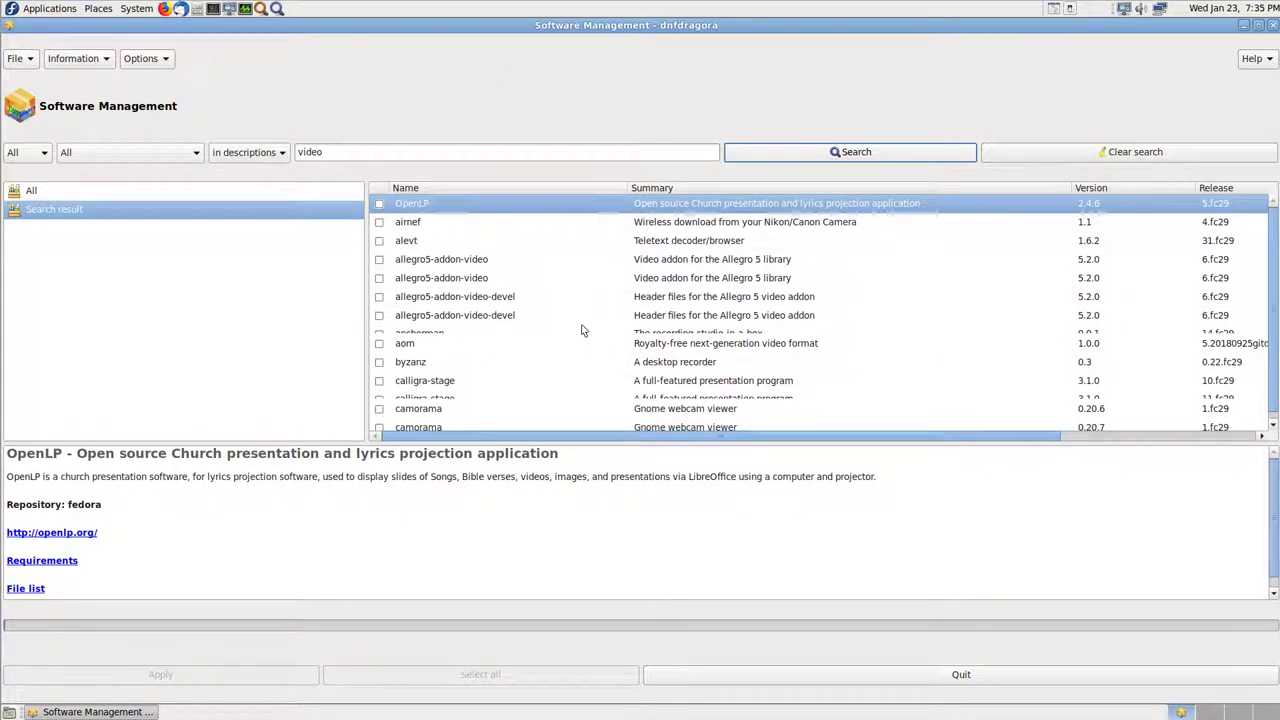
scroll(581, 324, down, 3)
scroll(581, 324, down, 10)
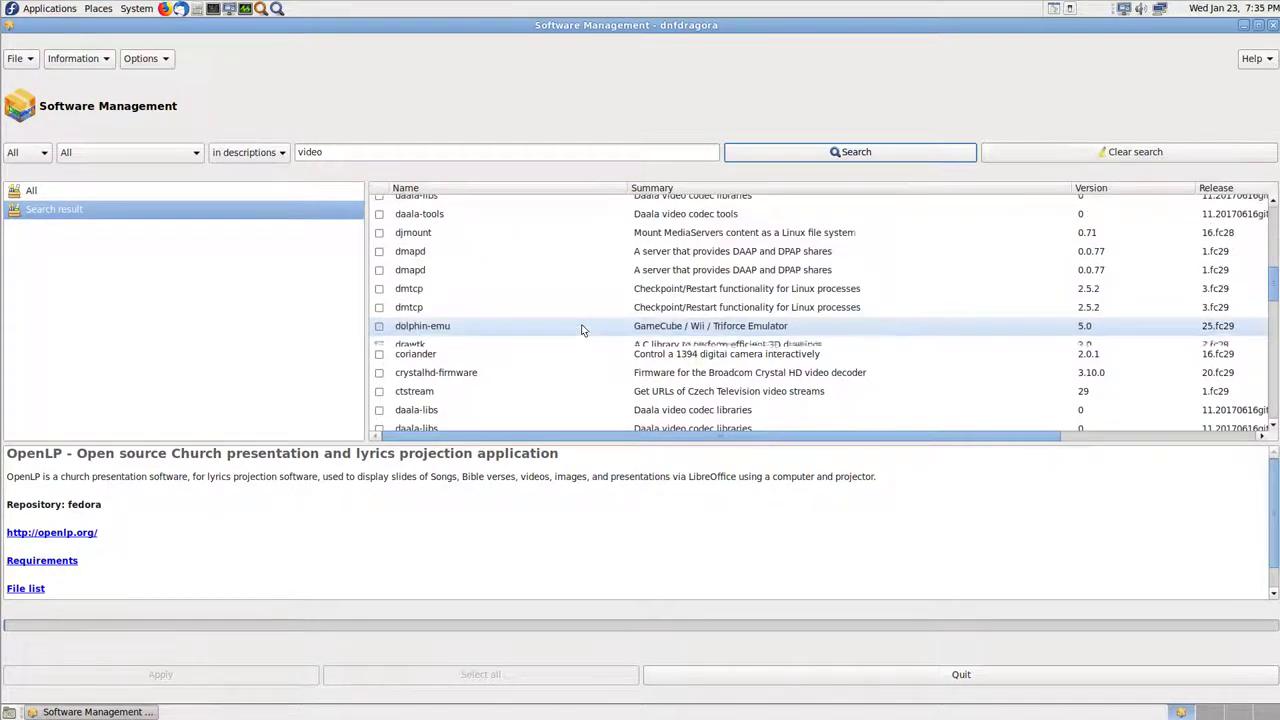
scroll(582, 328, down, 8)
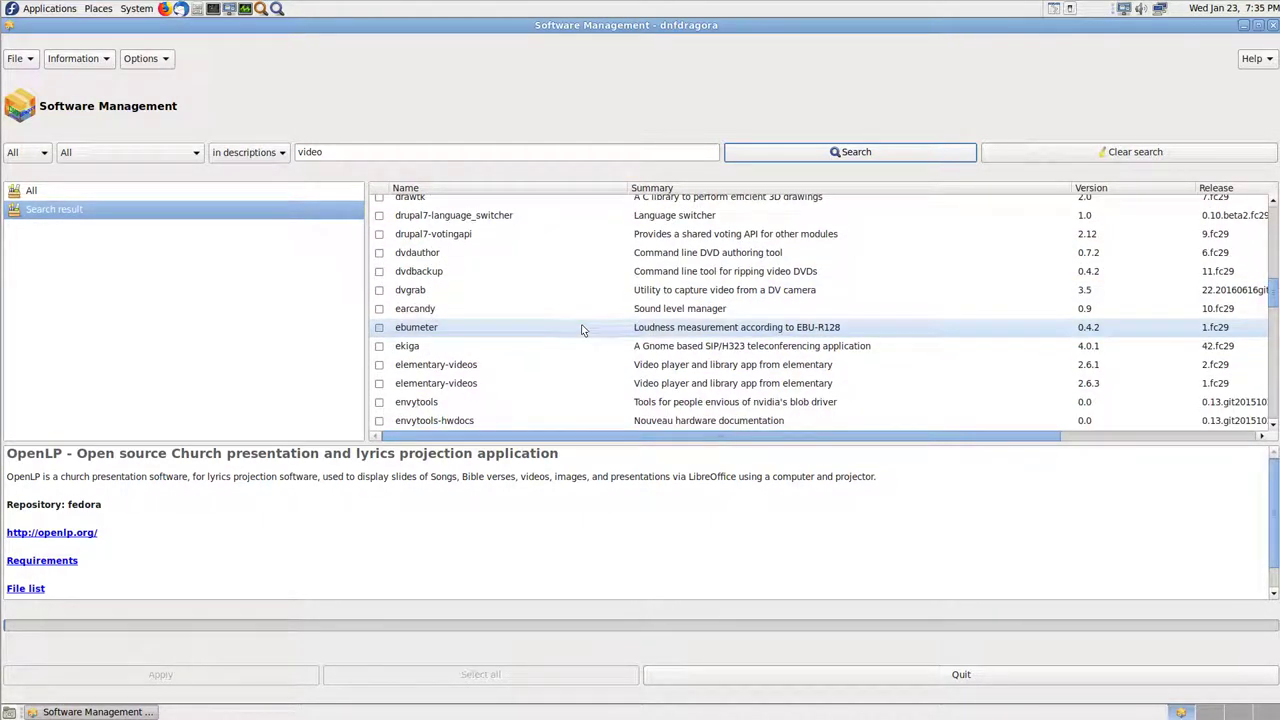
scroll(582, 328, down, 8)
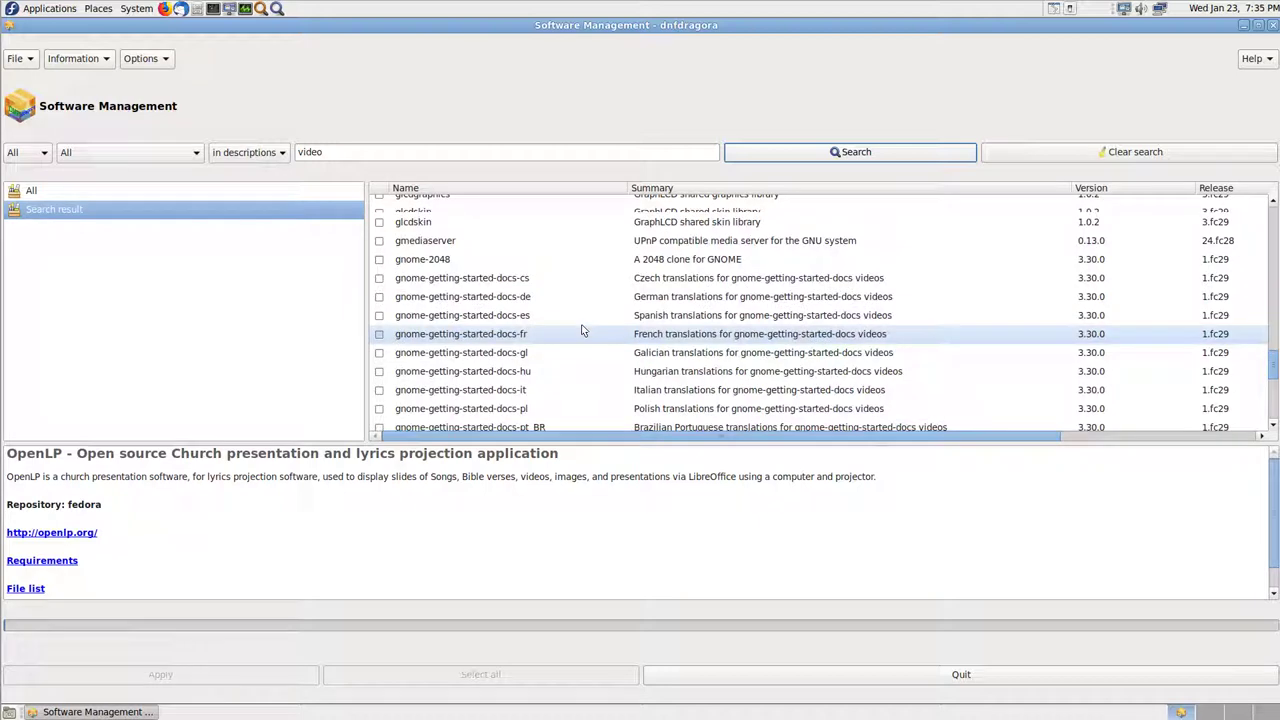
scroll(581, 324, down, 3)
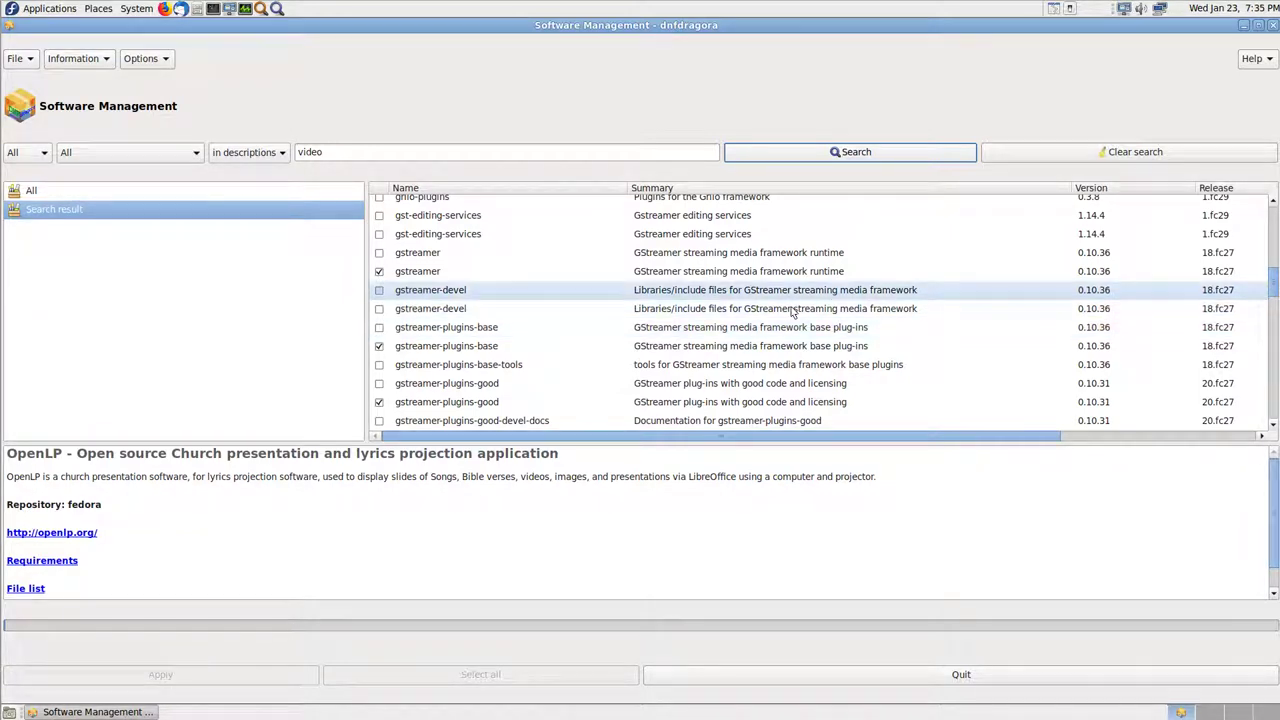
scroll(792, 313, down, 3)
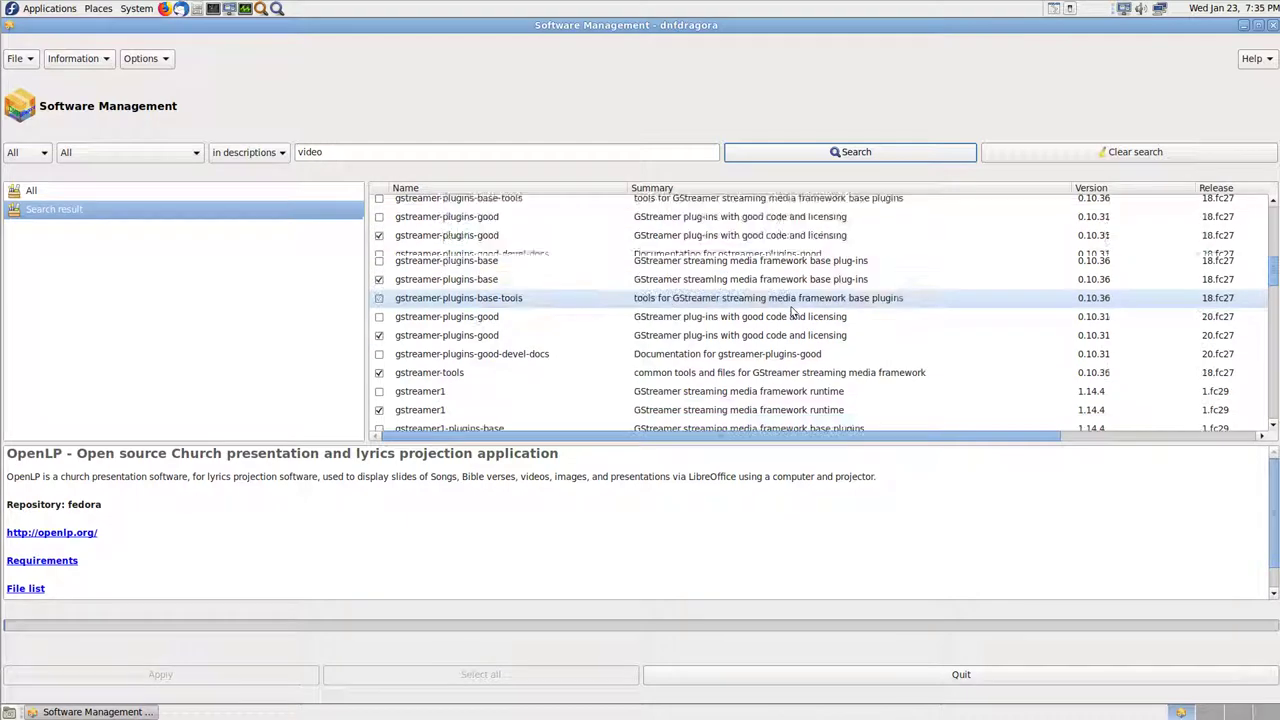
scroll(792, 313, down, 5)
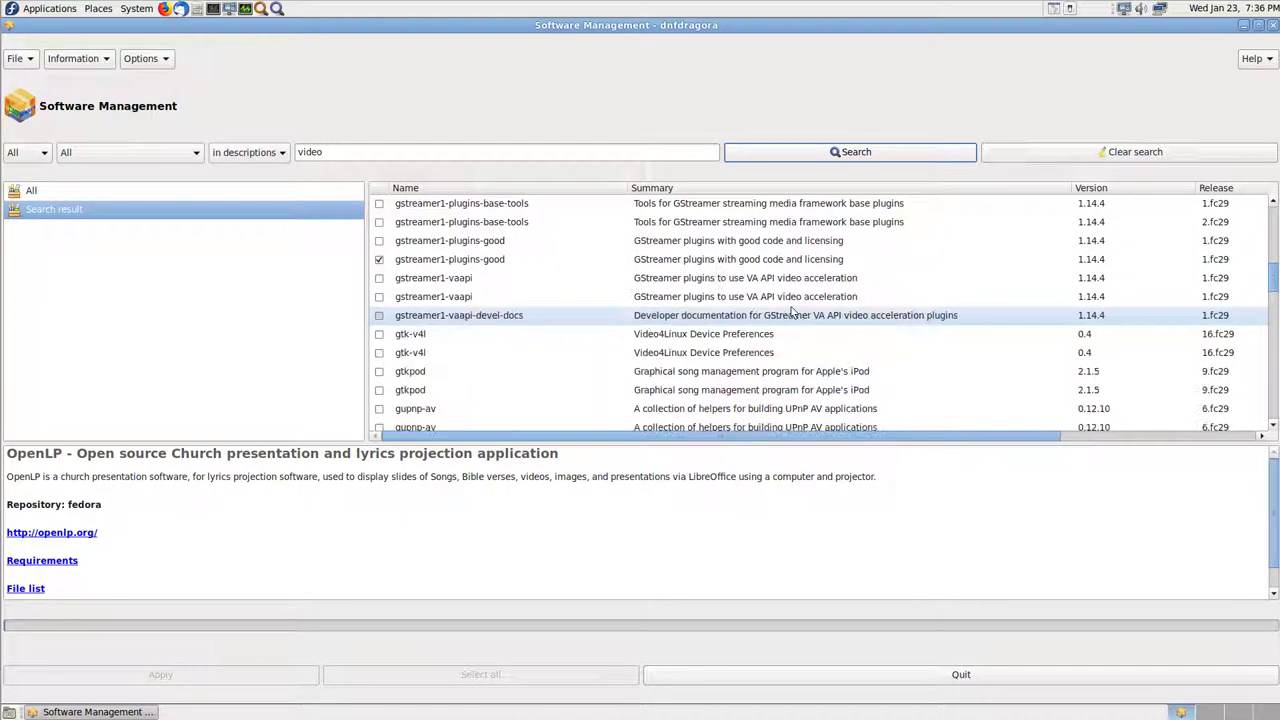
scroll(792, 313, down, 6)
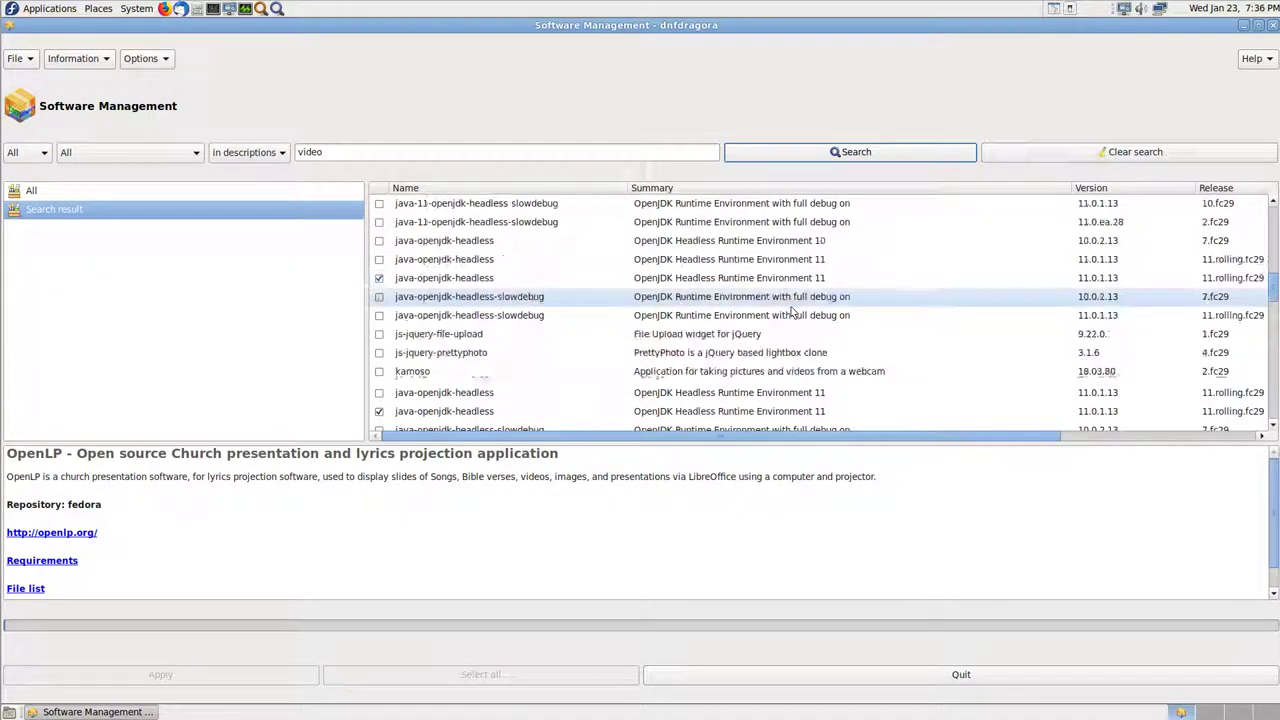
scroll(792, 313, down, 6)
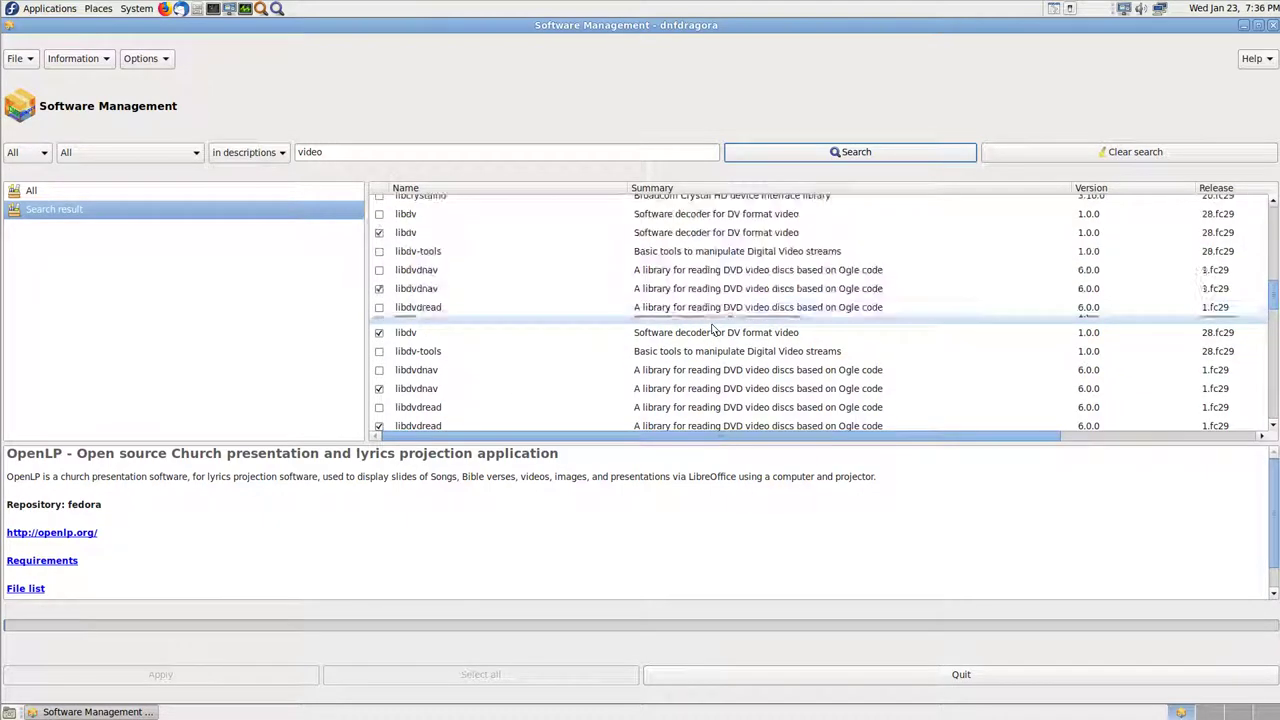
scroll(713, 329, down, 6)
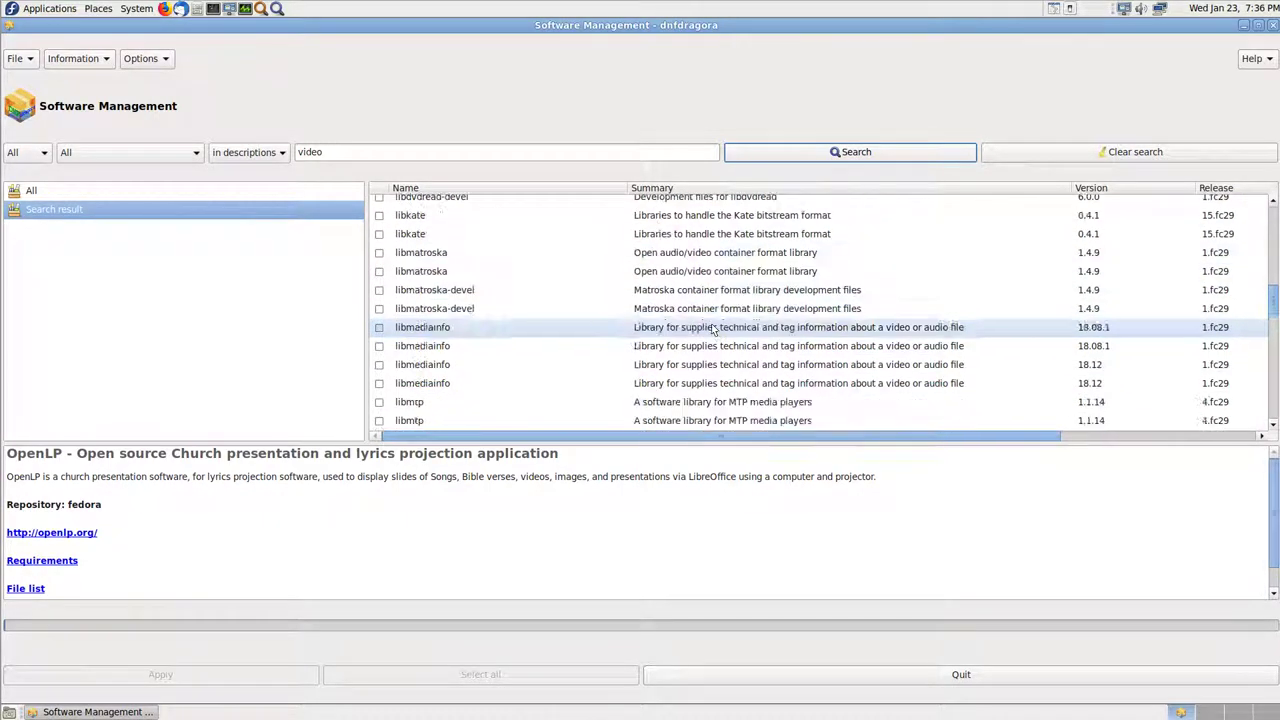
scroll(713, 329, down, 5)
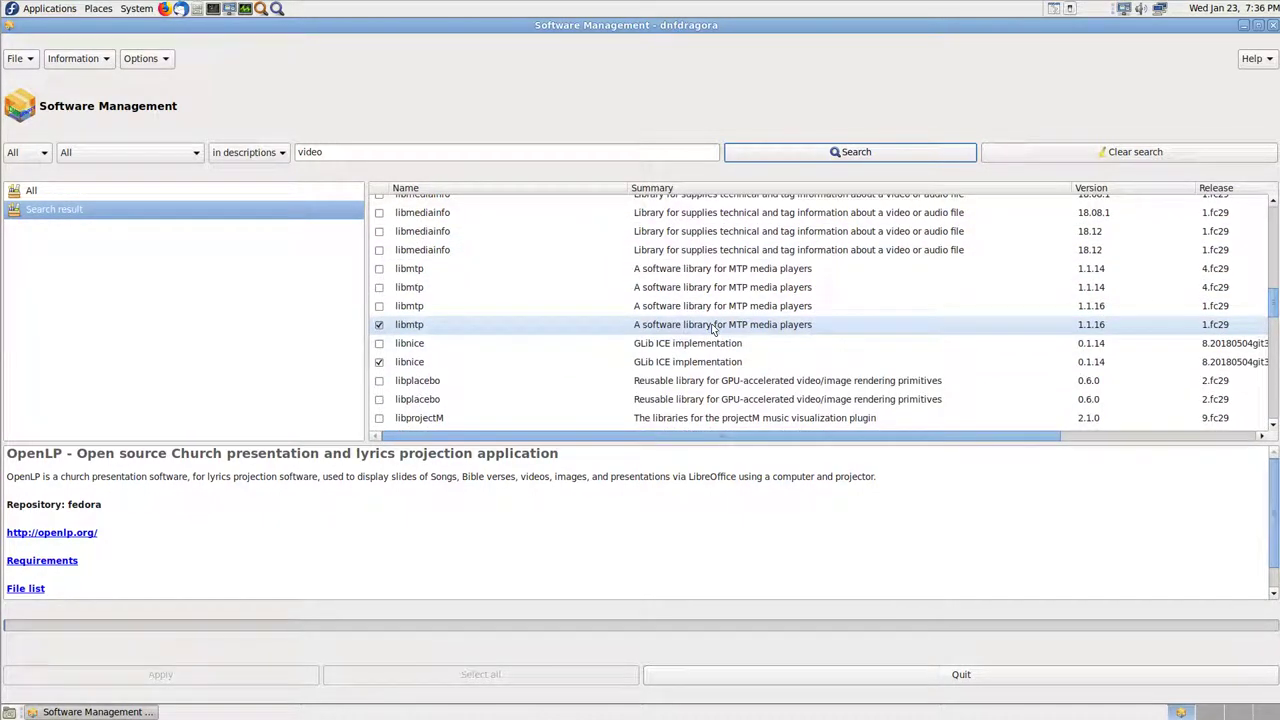
scroll(713, 329, down, 5)
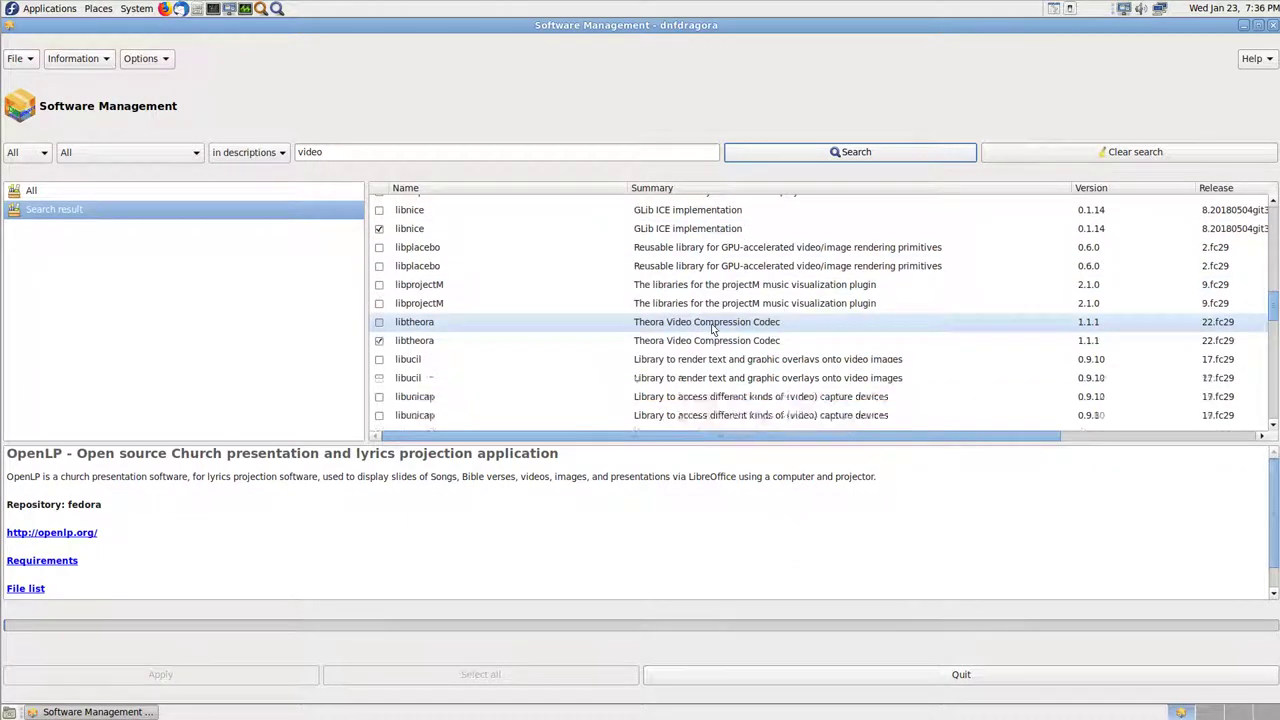
scroll(713, 329, down, 2)
scroll(713, 329, down, 2)
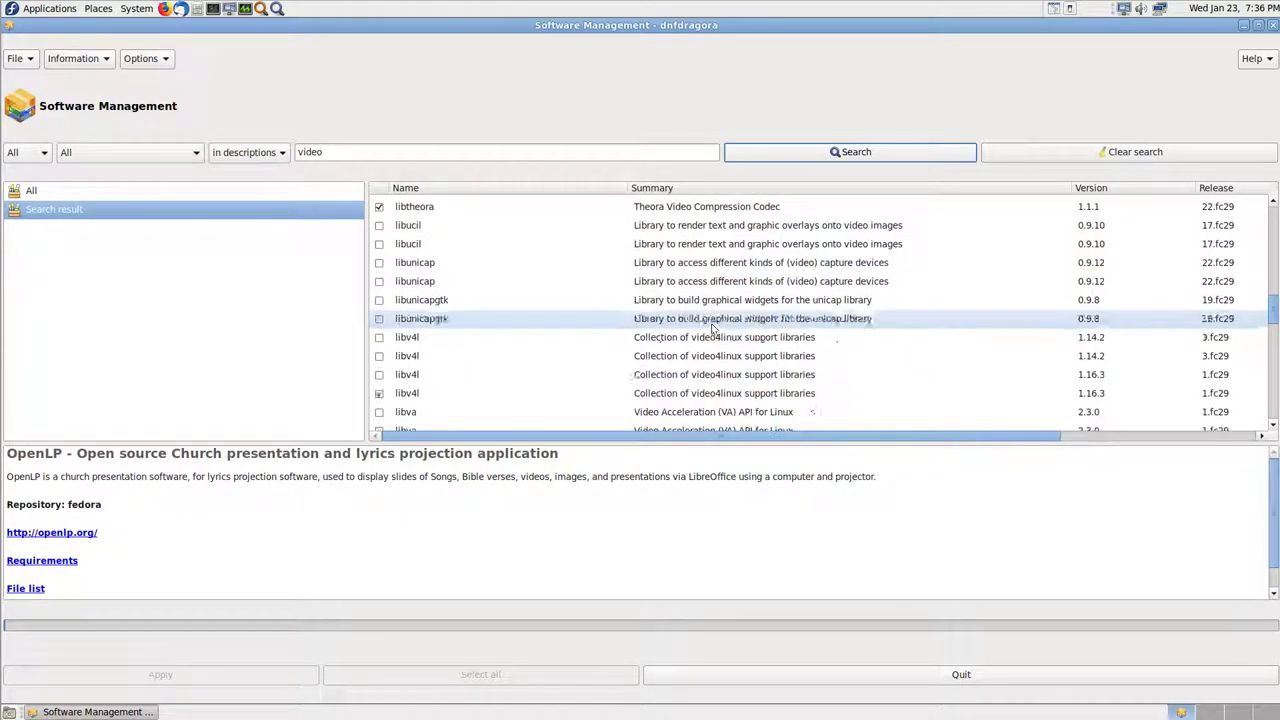
scroll(713, 329, down, 5)
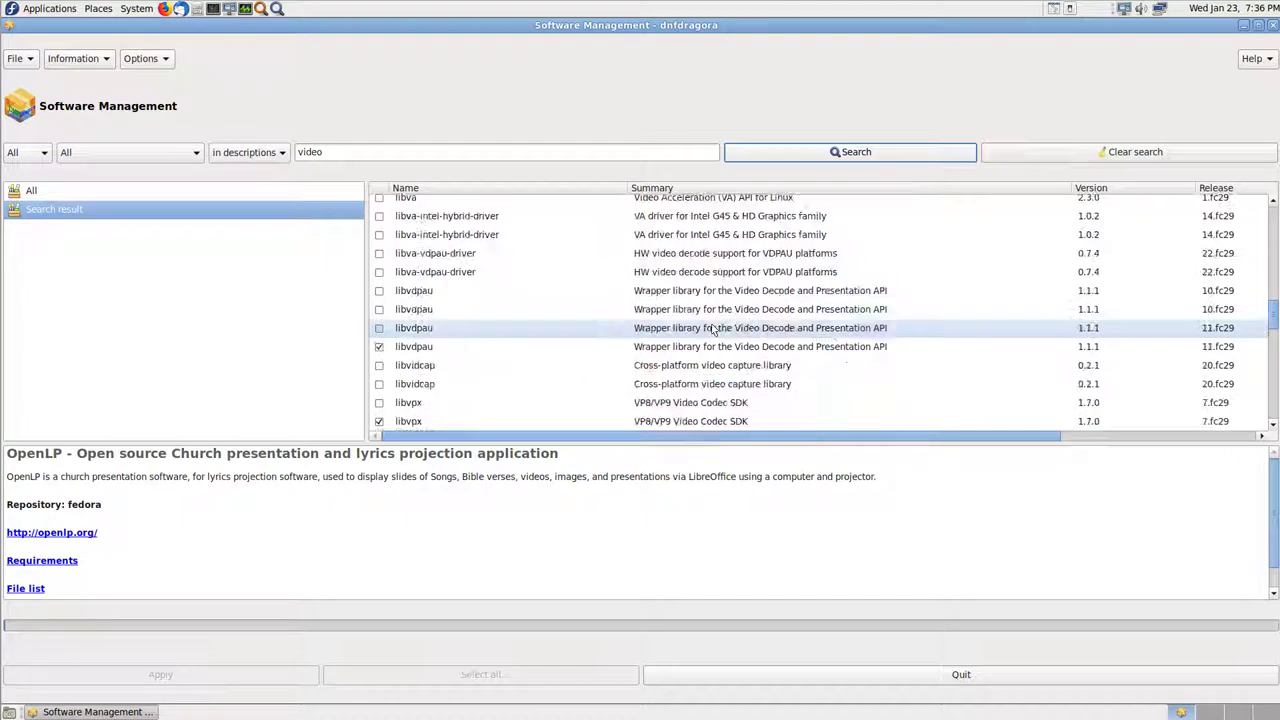
scroll(713, 329, down, 10)
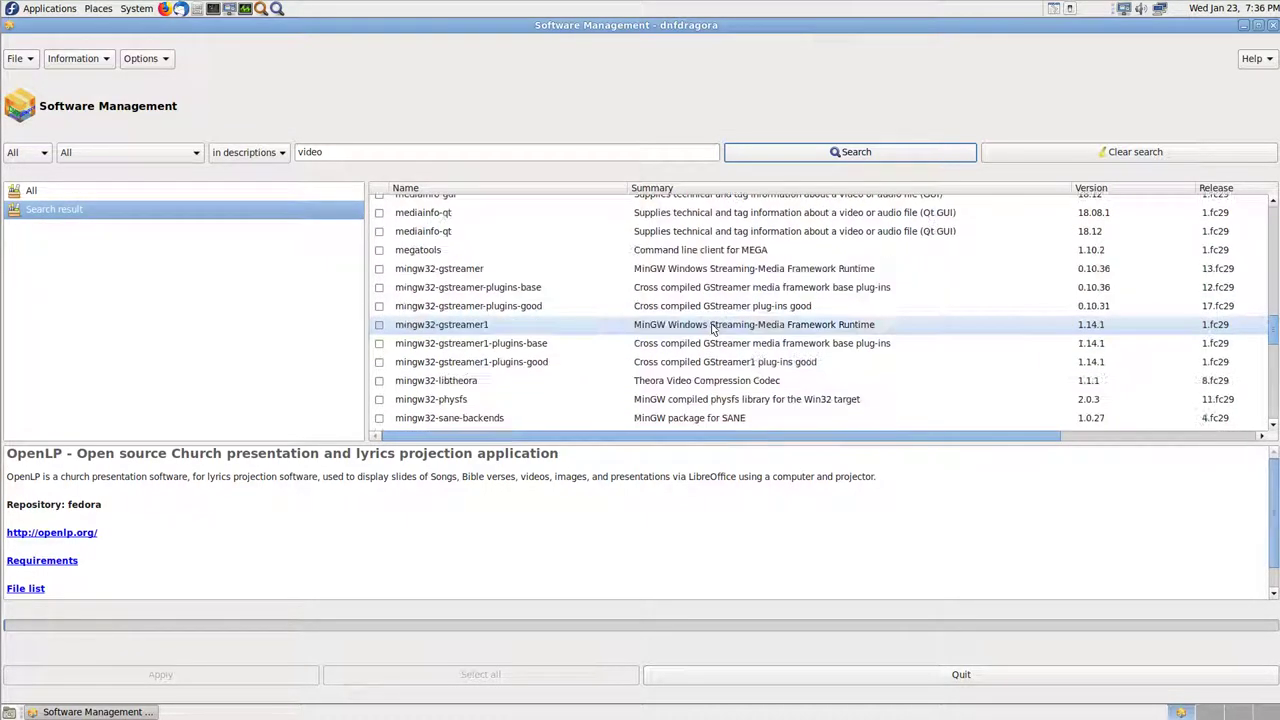
scroll(713, 329, down, 3)
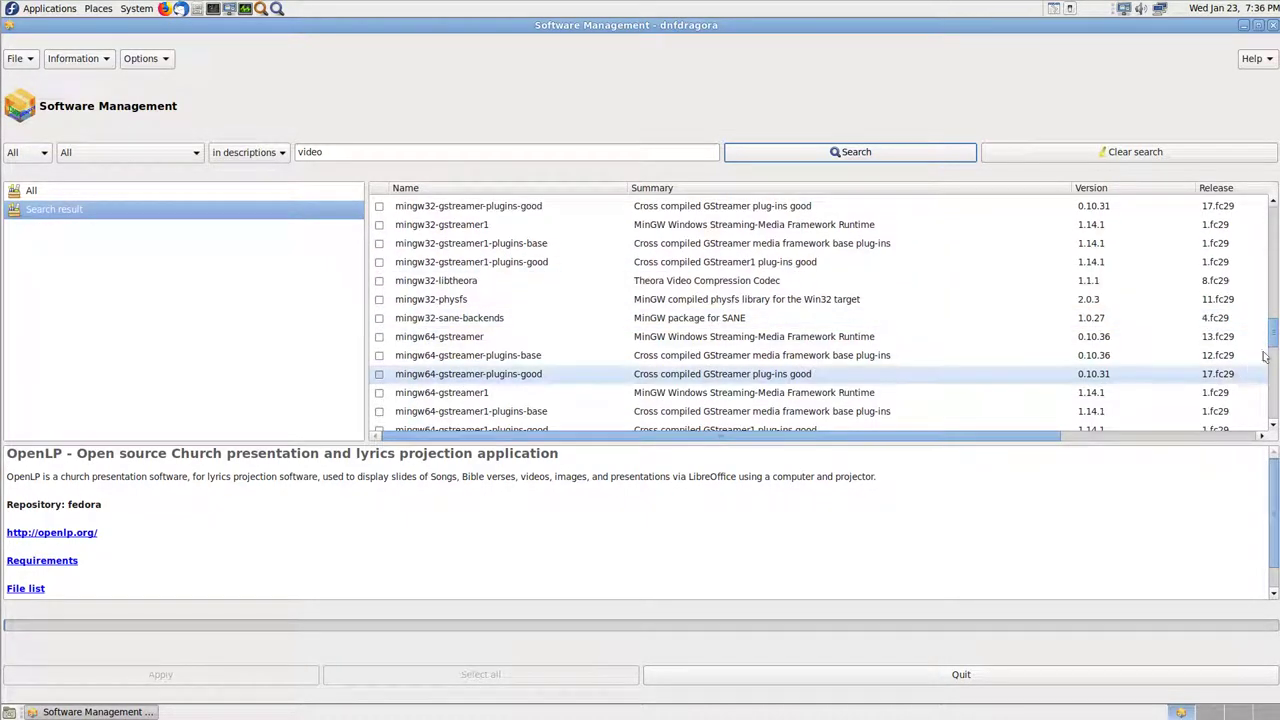
scroll(1263, 420, down, 20)
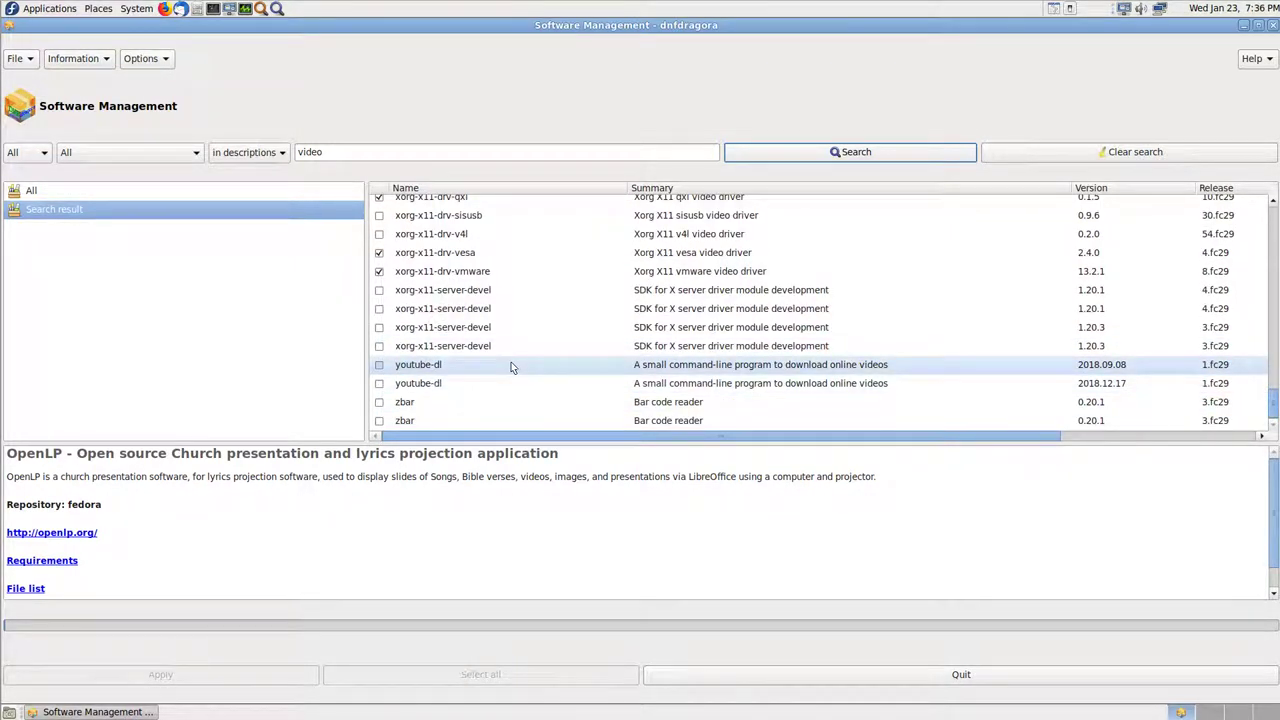
scroll(511, 362, up, 4)
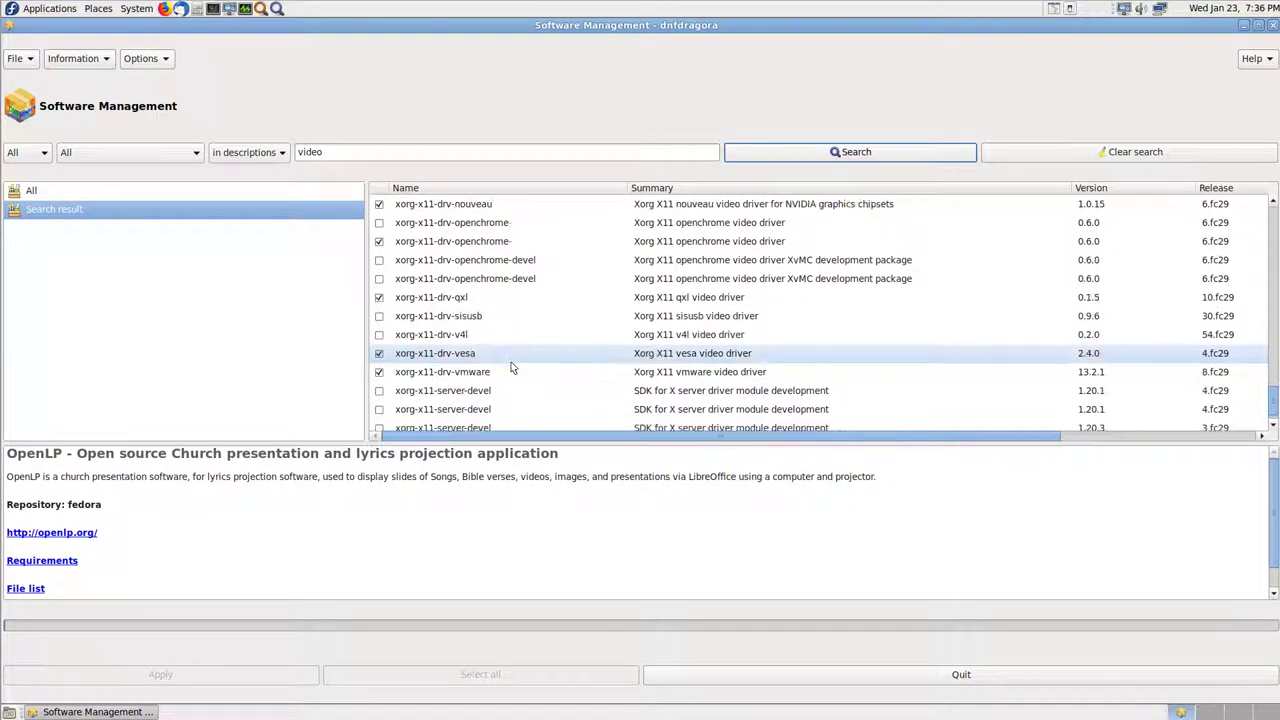
scroll(507, 377, down, 4)
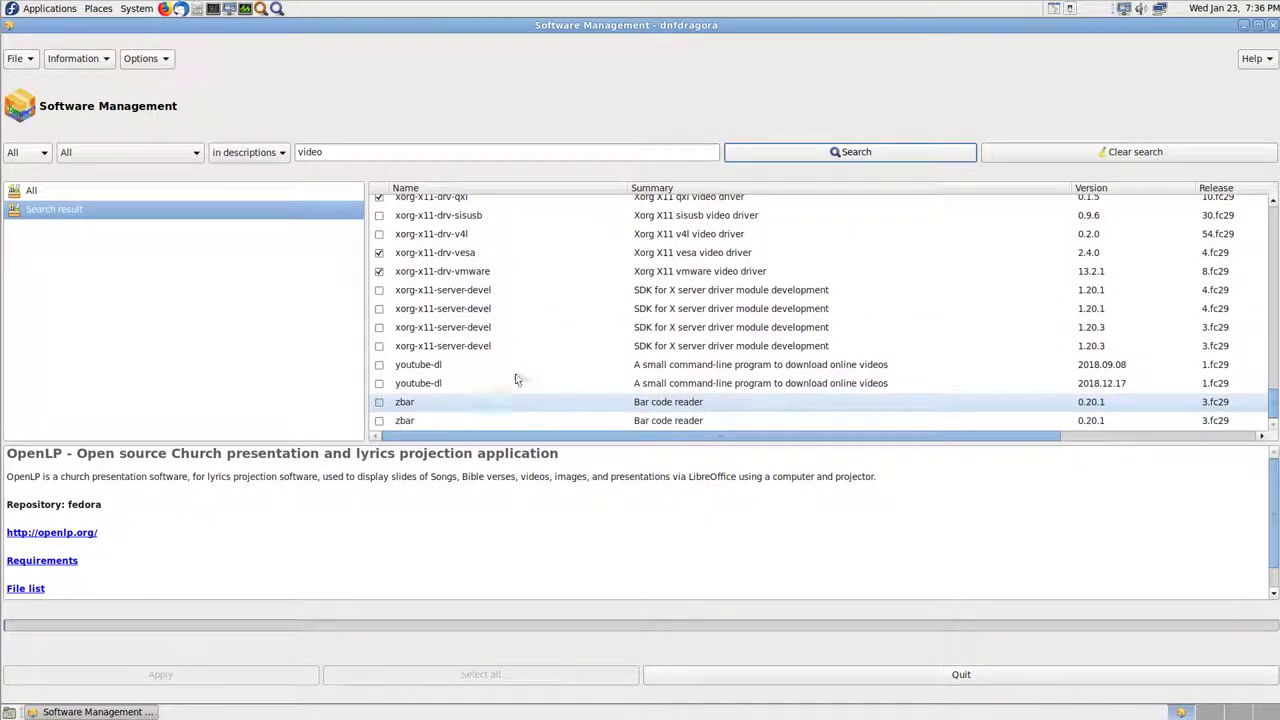
scroll(529, 366, up, 5)
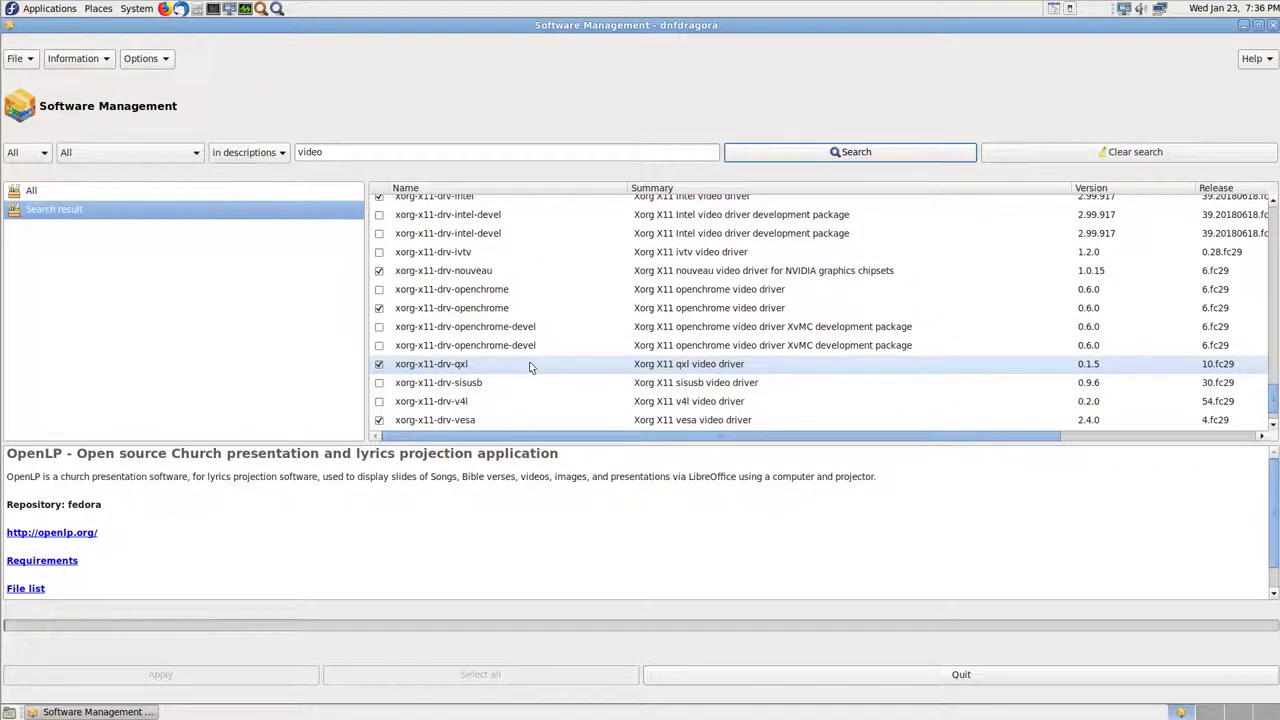
scroll(531, 368, up, 2)
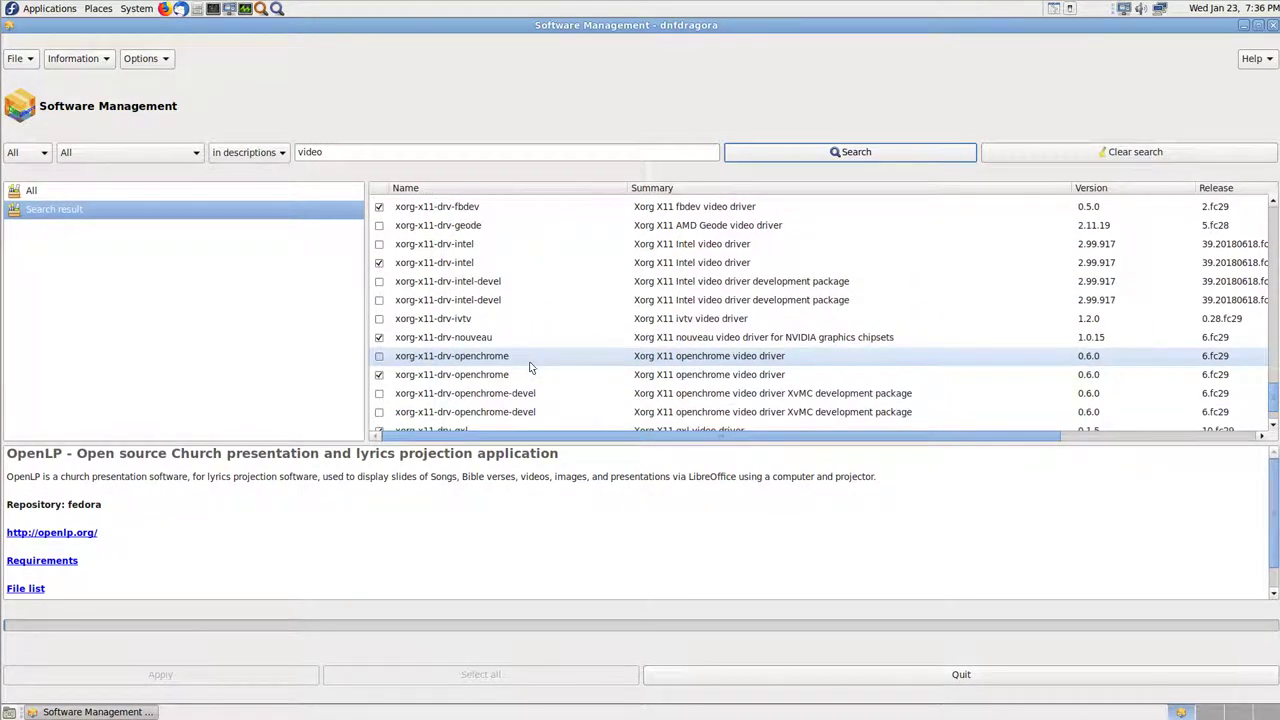
scroll(530, 367, up, 5)
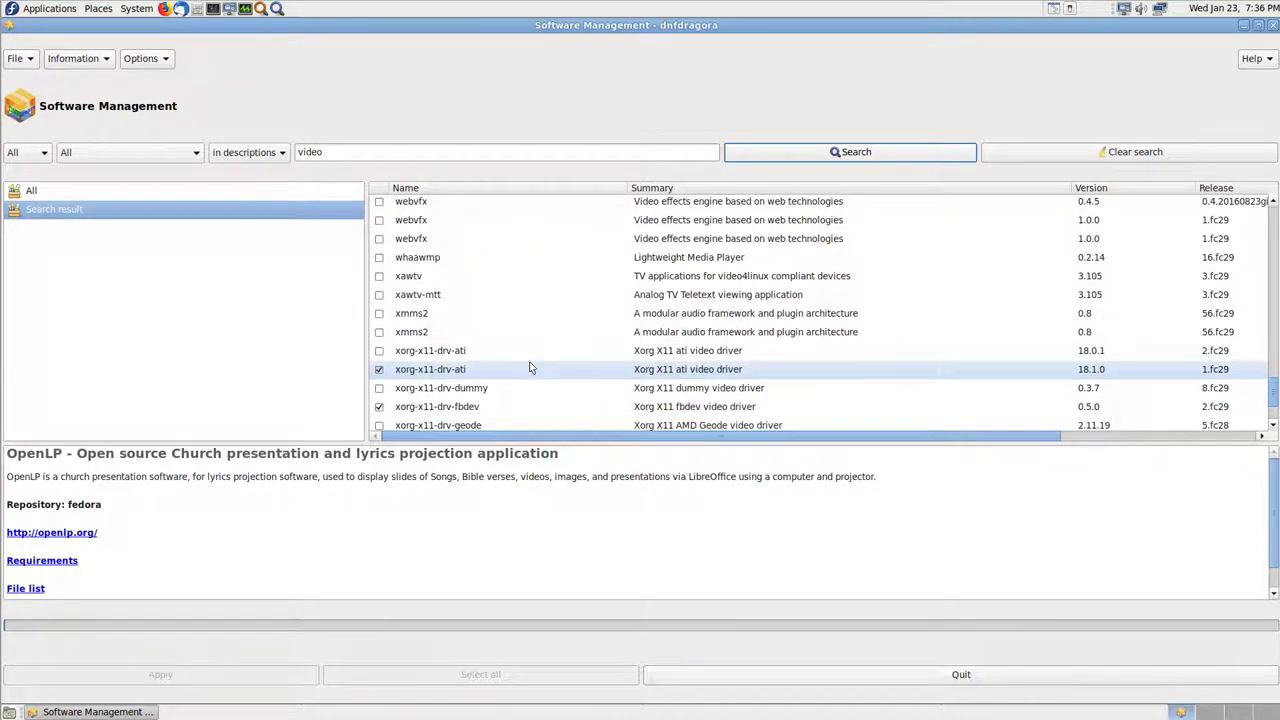
scroll(531, 368, up, 3)
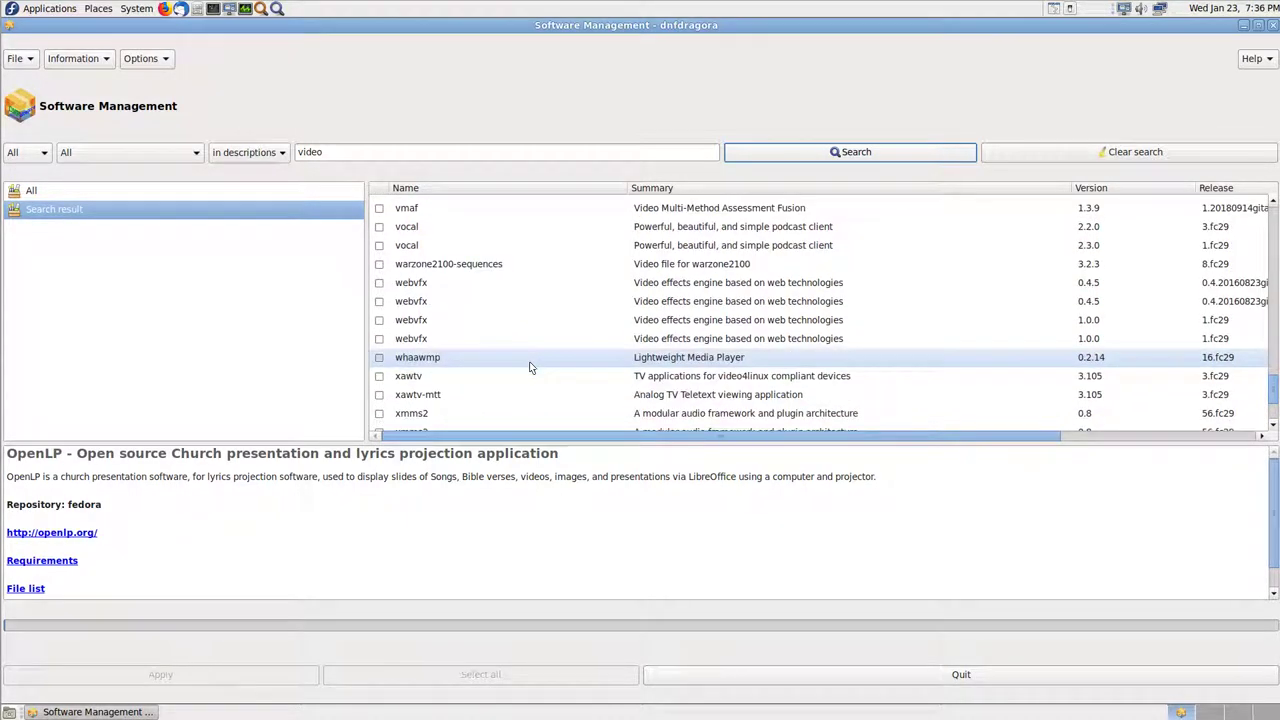
scroll(531, 368, up, 1)
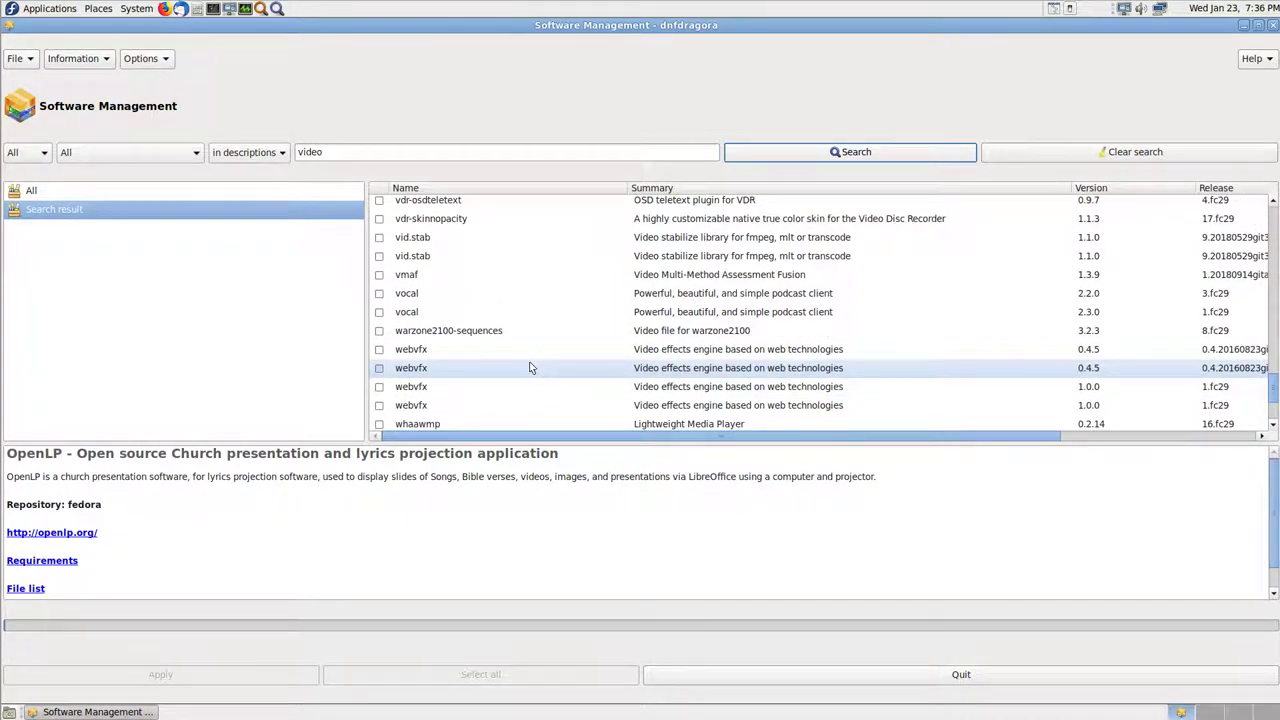
scroll(531, 368, up, 2)
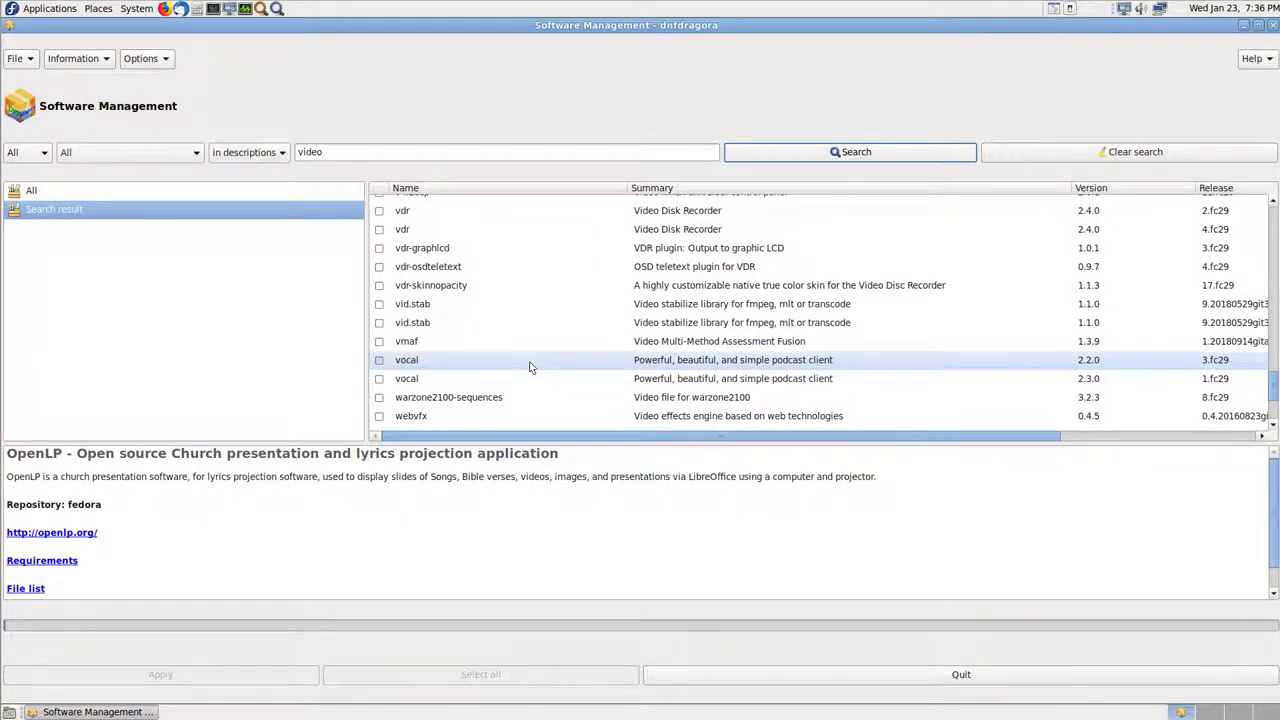
scroll(529, 366, up, 3)
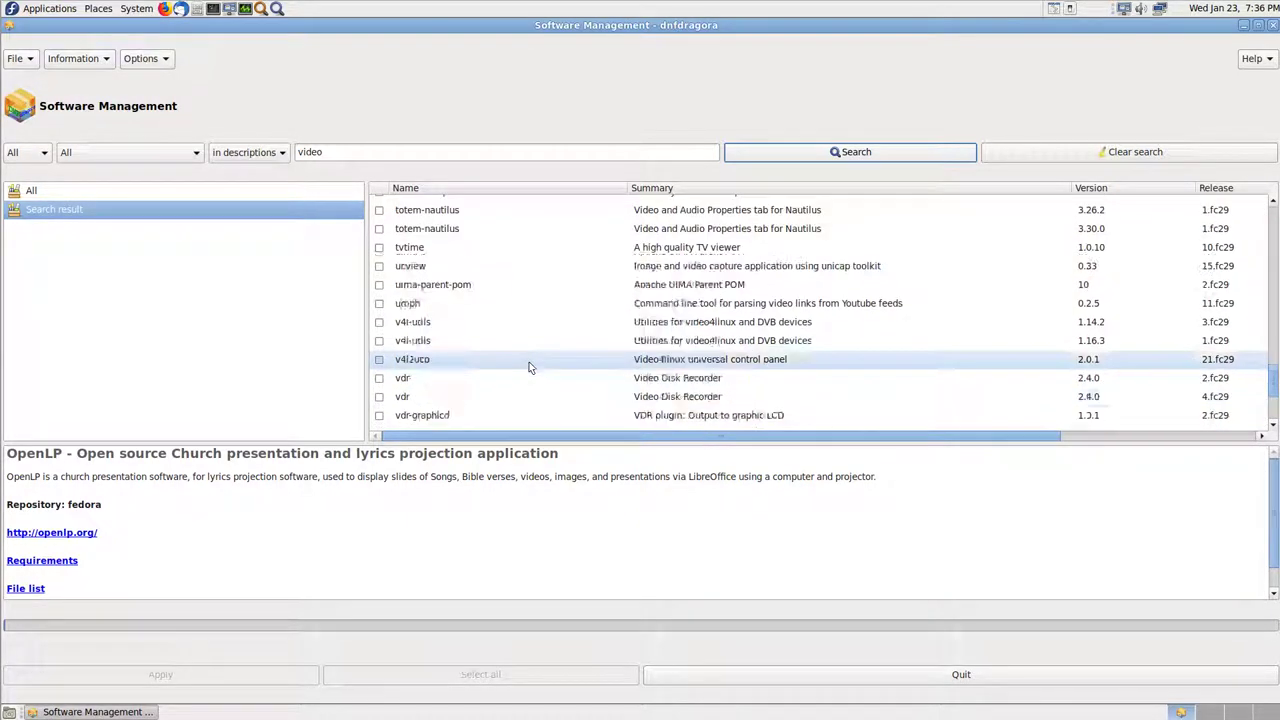
scroll(529, 368, up, 1)
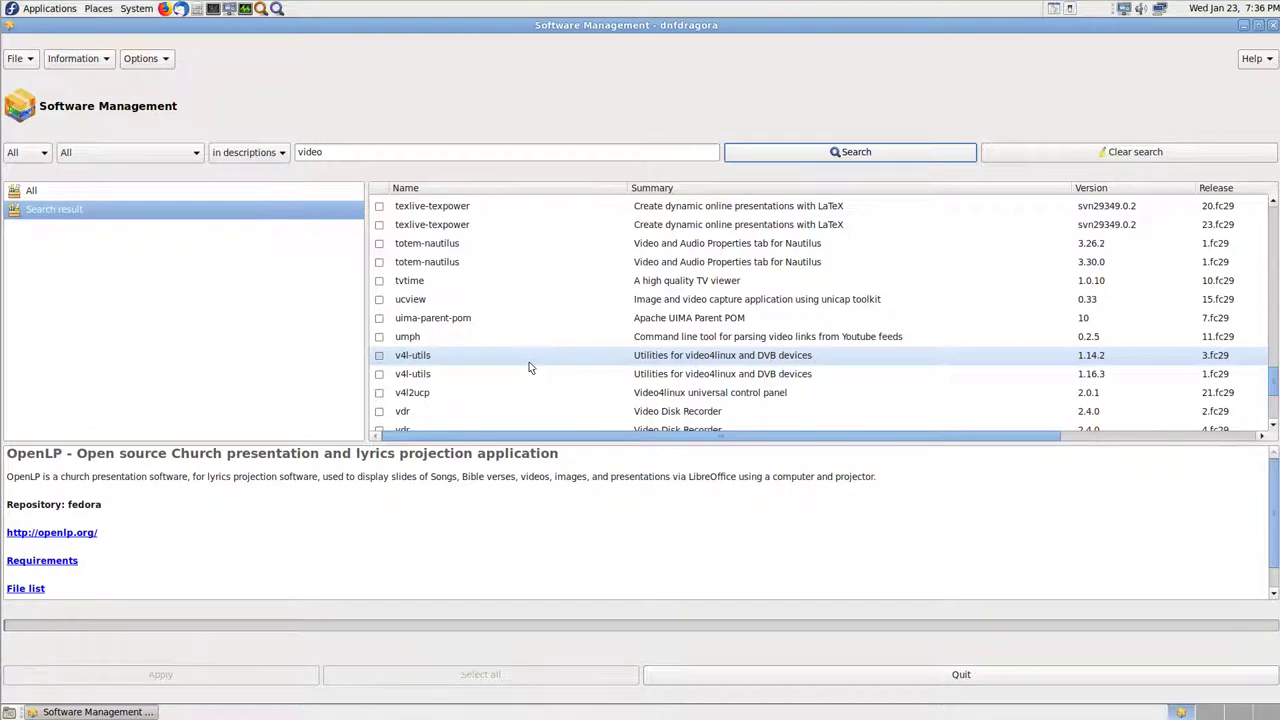
scroll(529, 368, down, 2)
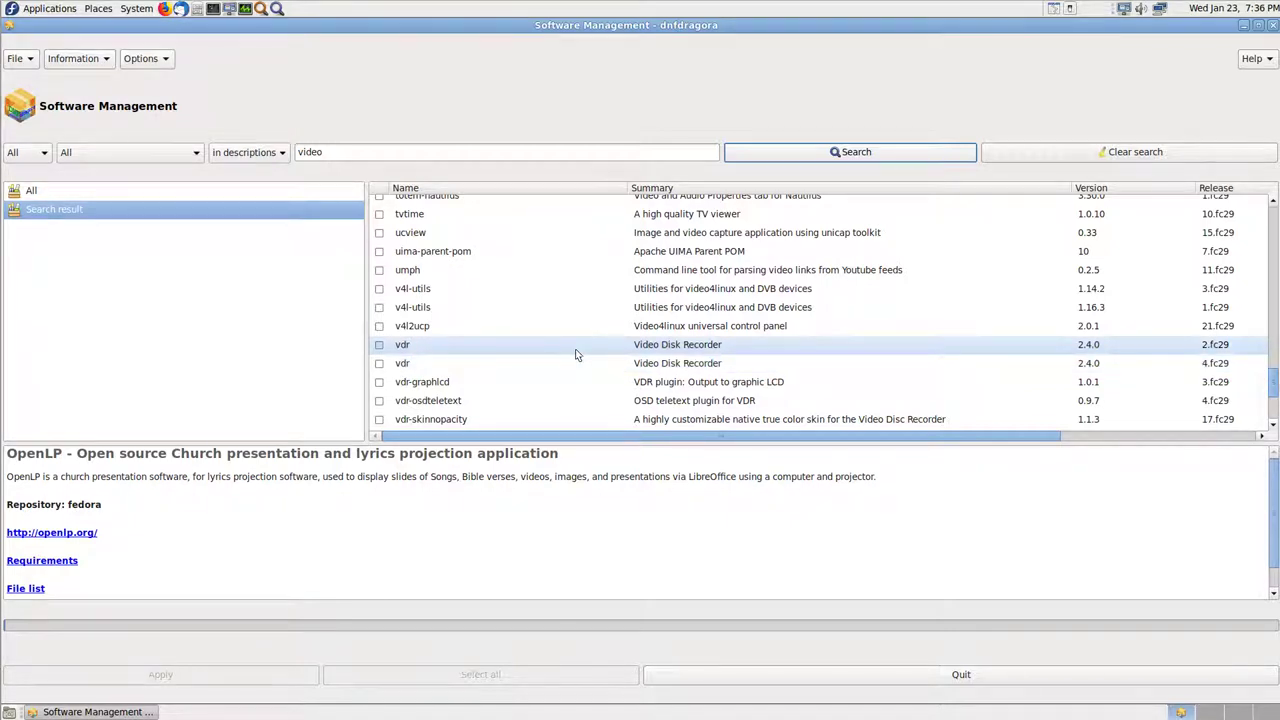
scroll(575, 352, down, 2)
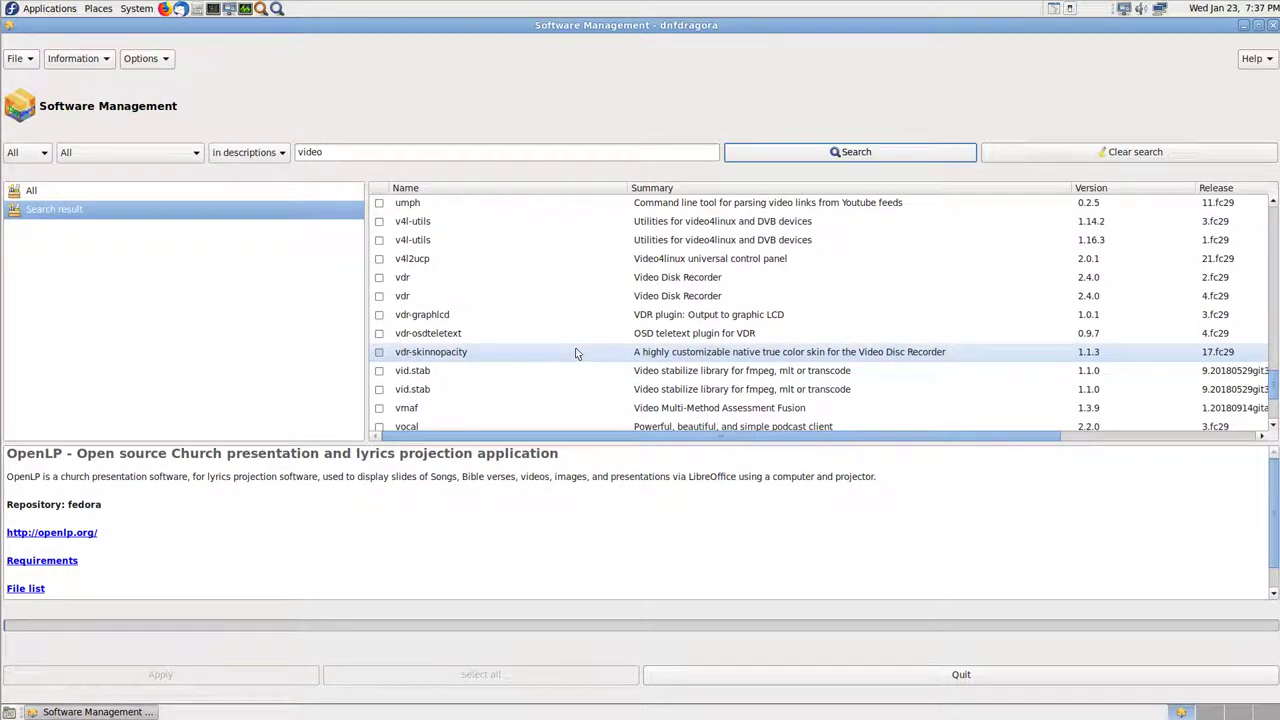
scroll(575, 352, up, 2)
scroll(575, 352, up, 5)
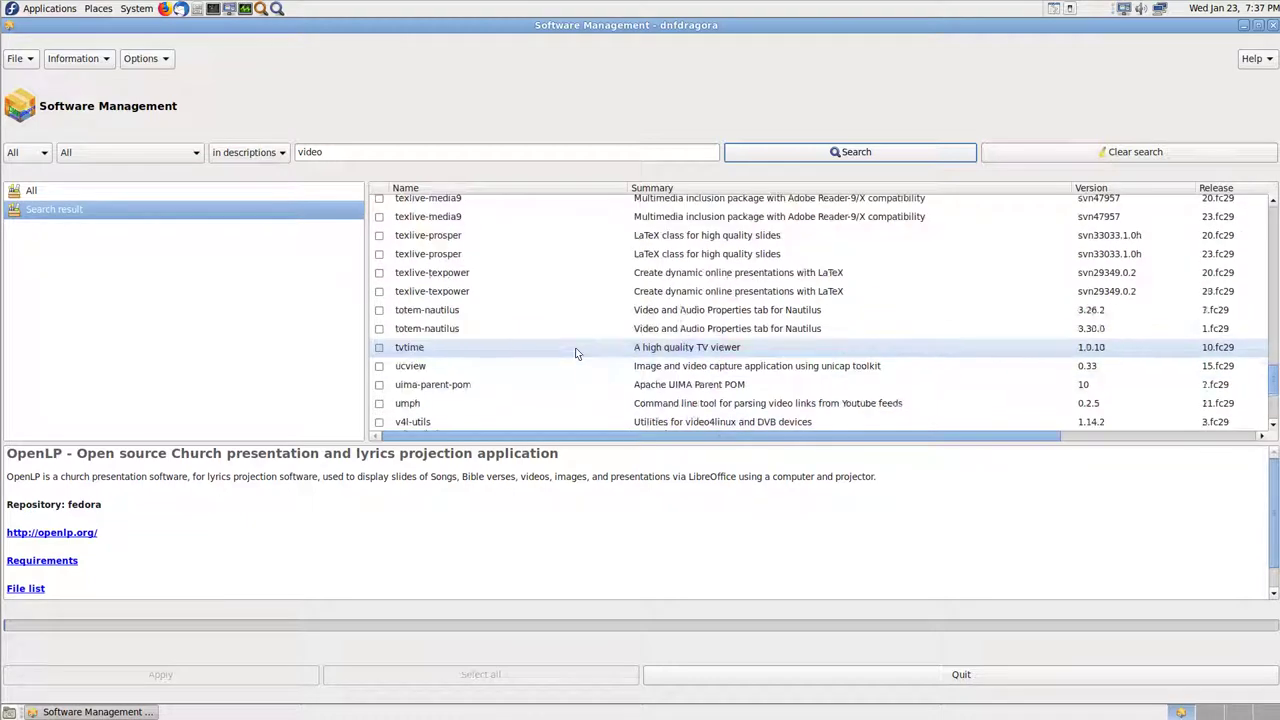
scroll(575, 352, up, 7)
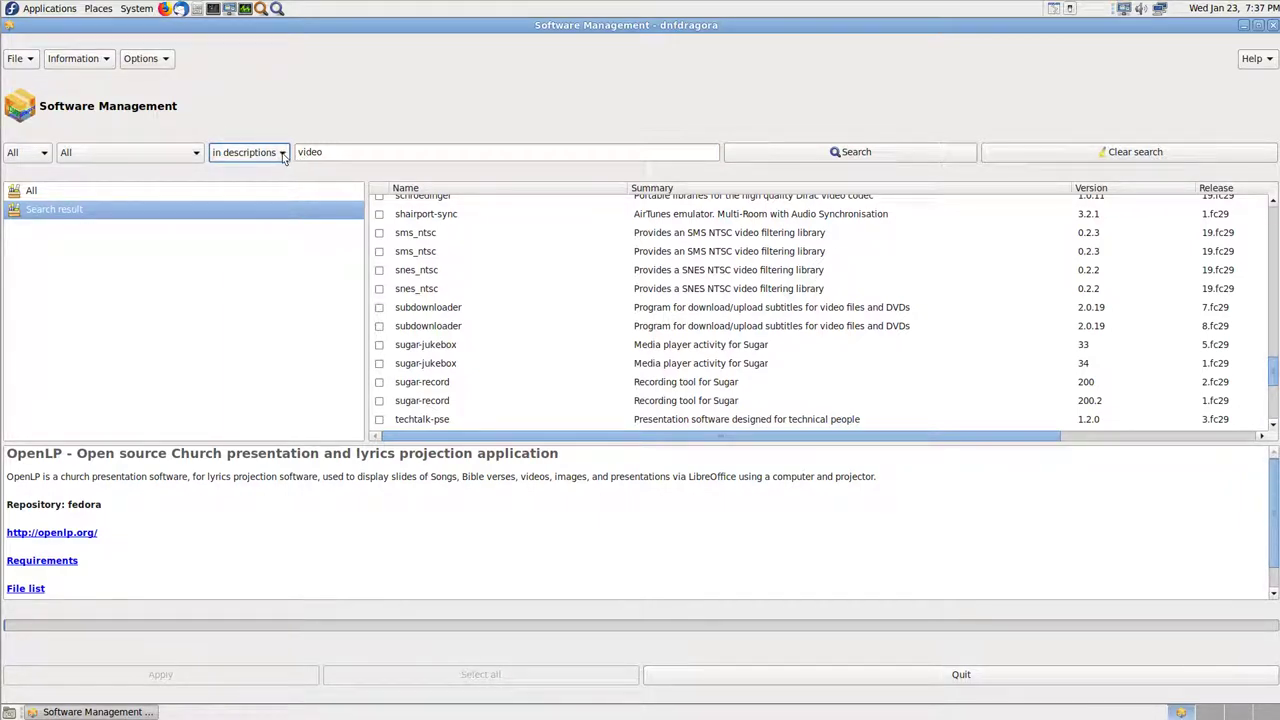
Rerun the 'in descriptions' search with 'player' in place of 'video'
click(281, 154)
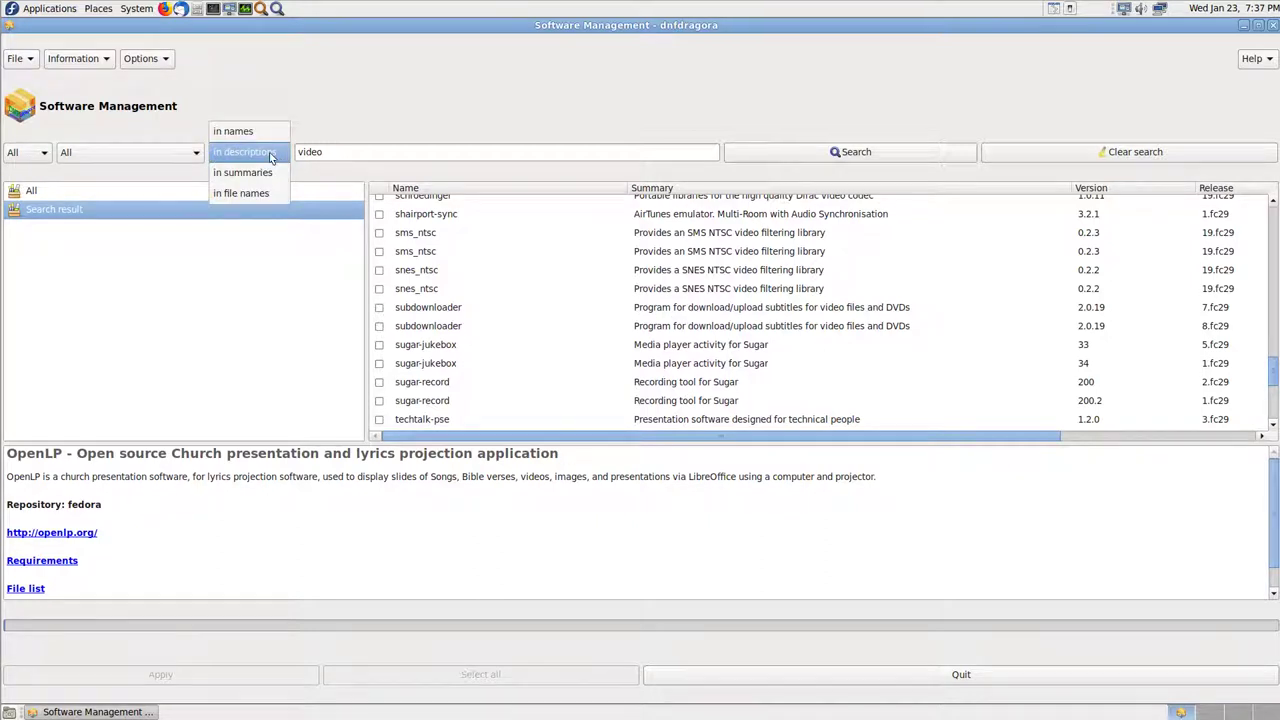
click(269, 152)
click(355, 153)
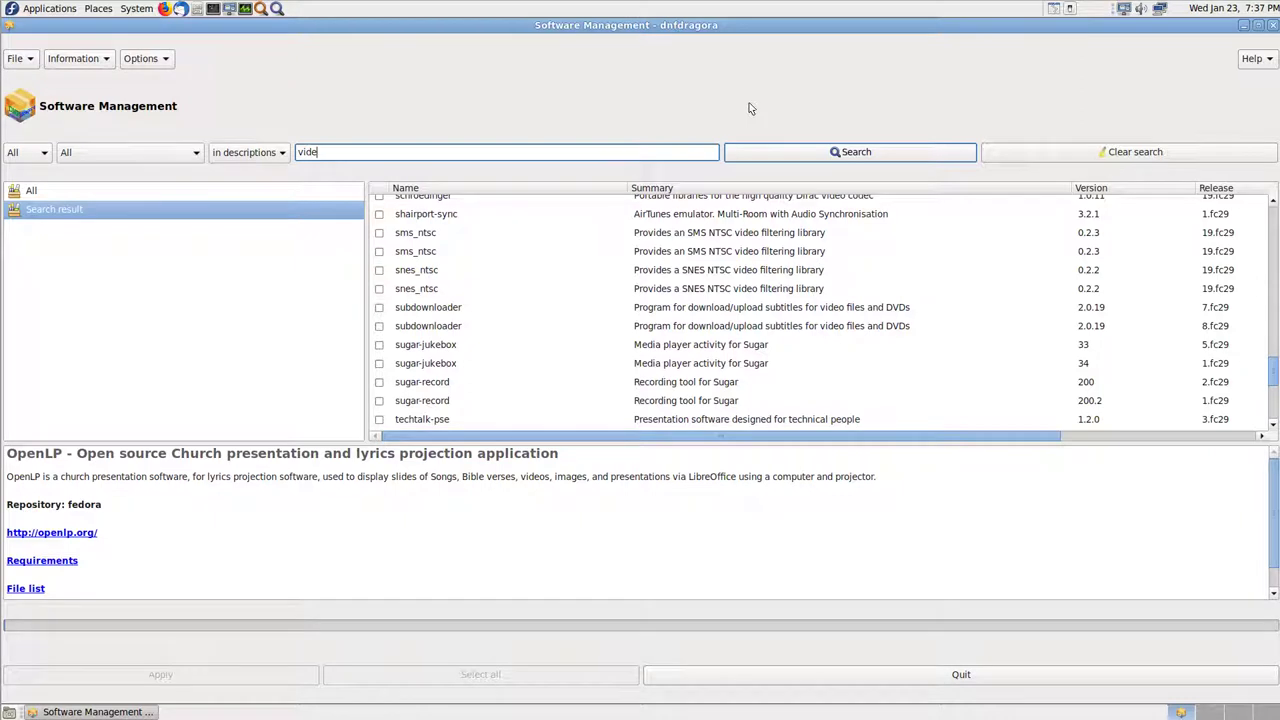
key(BackSpace)
key(BackSpace)
key(BackSpace)
key(BackSpace)
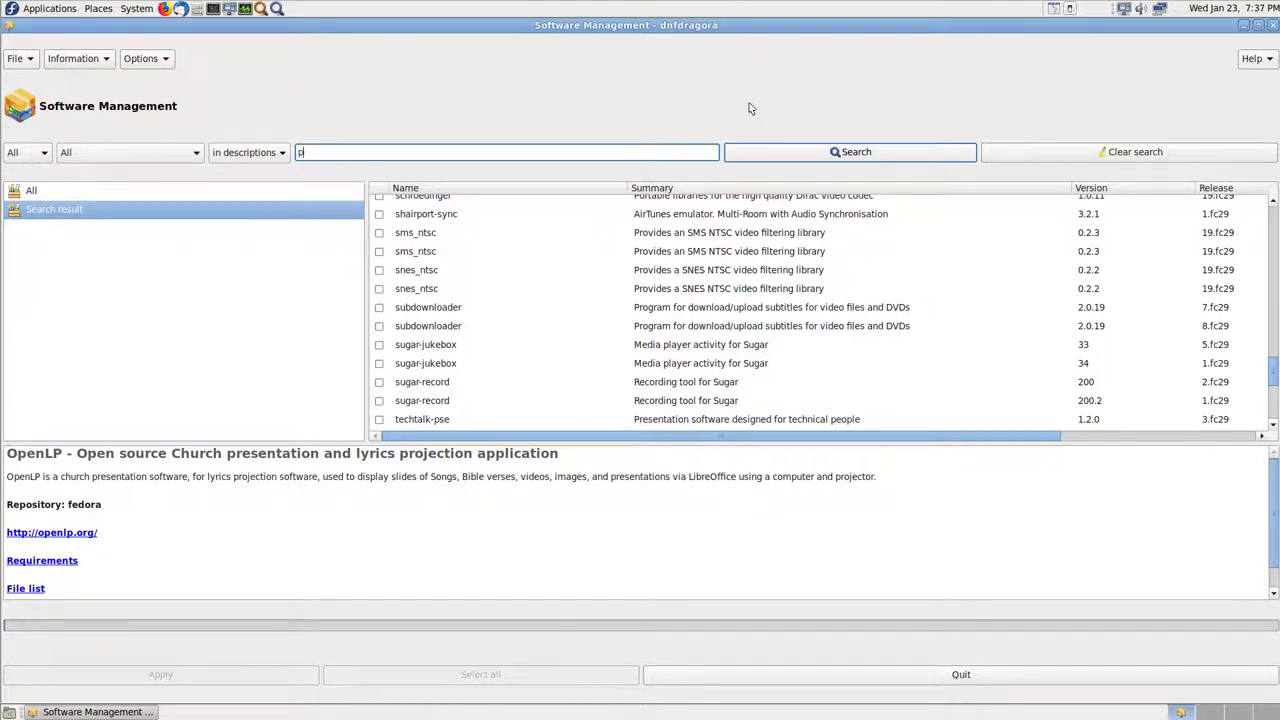
text(player)
key(Return)
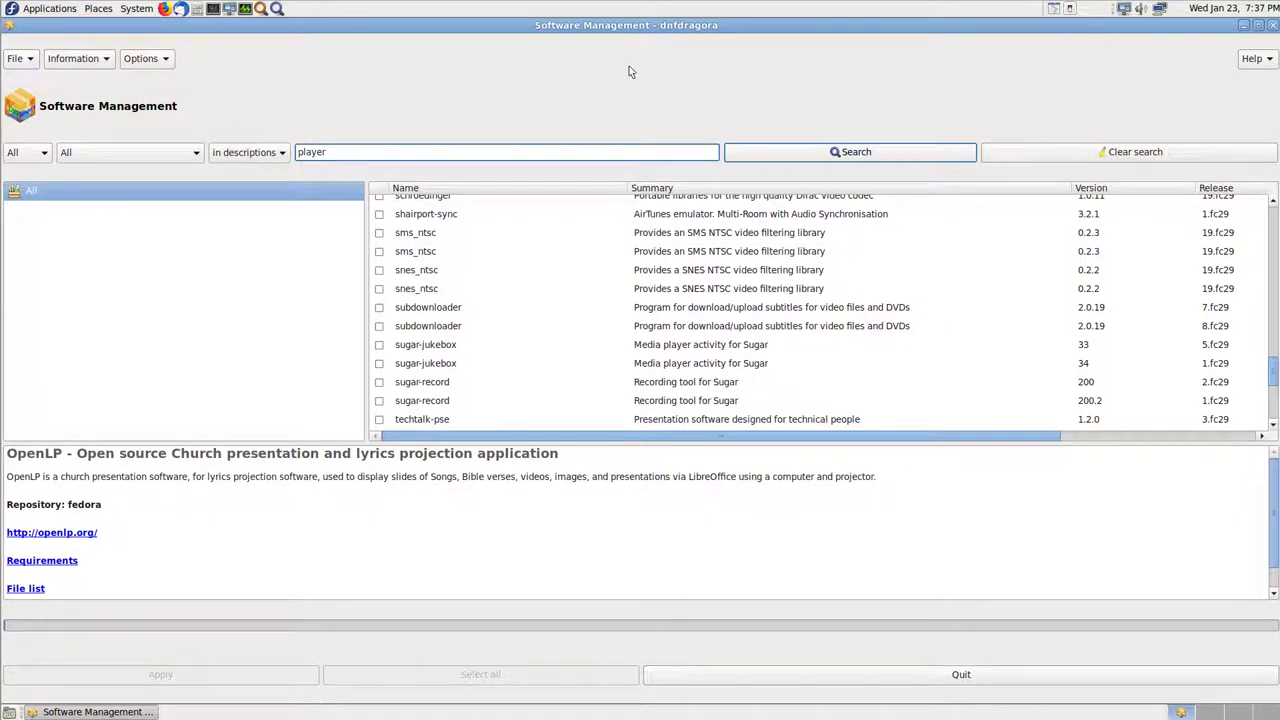
key(Return)
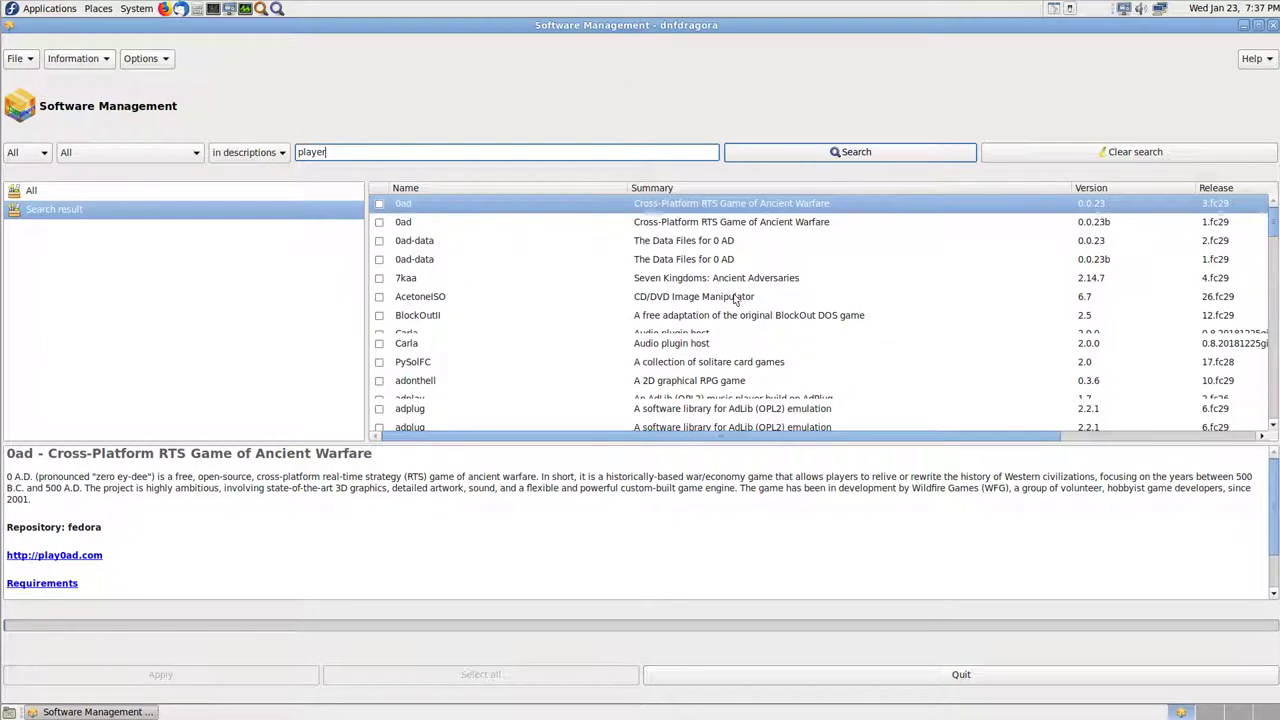
click(488, 298)
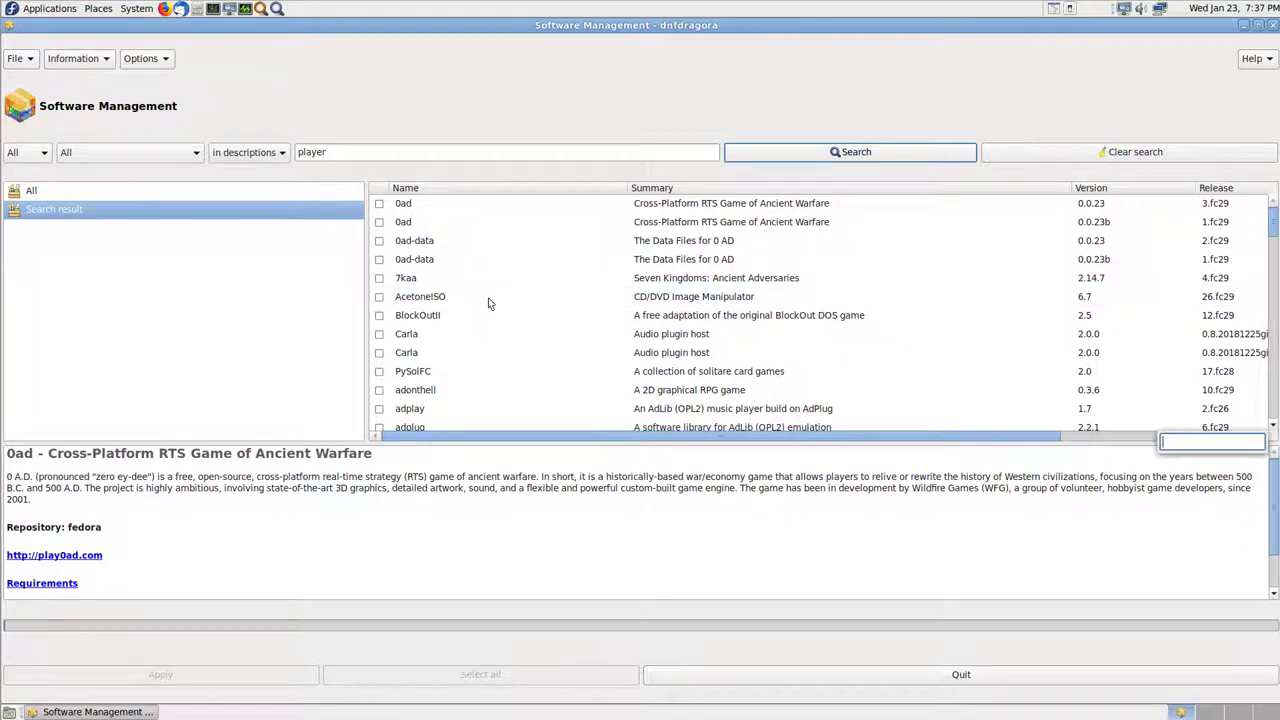
text(vlc)
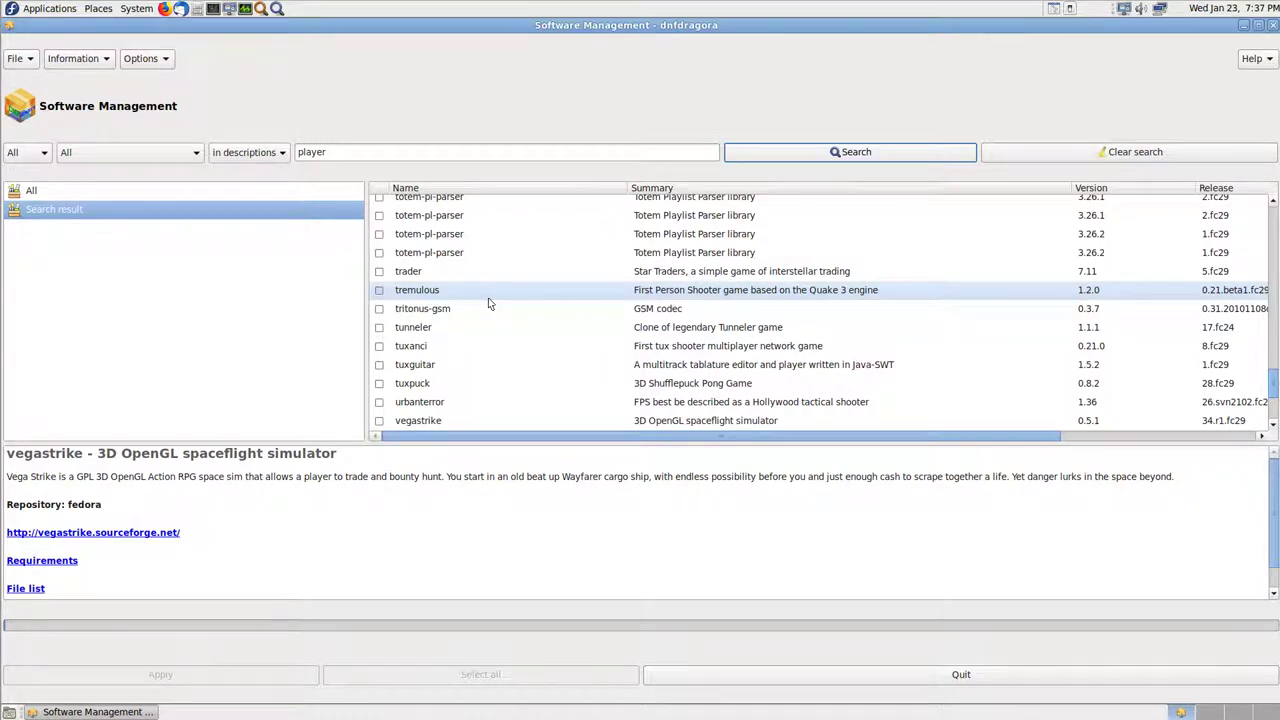
key(ctrl+f)
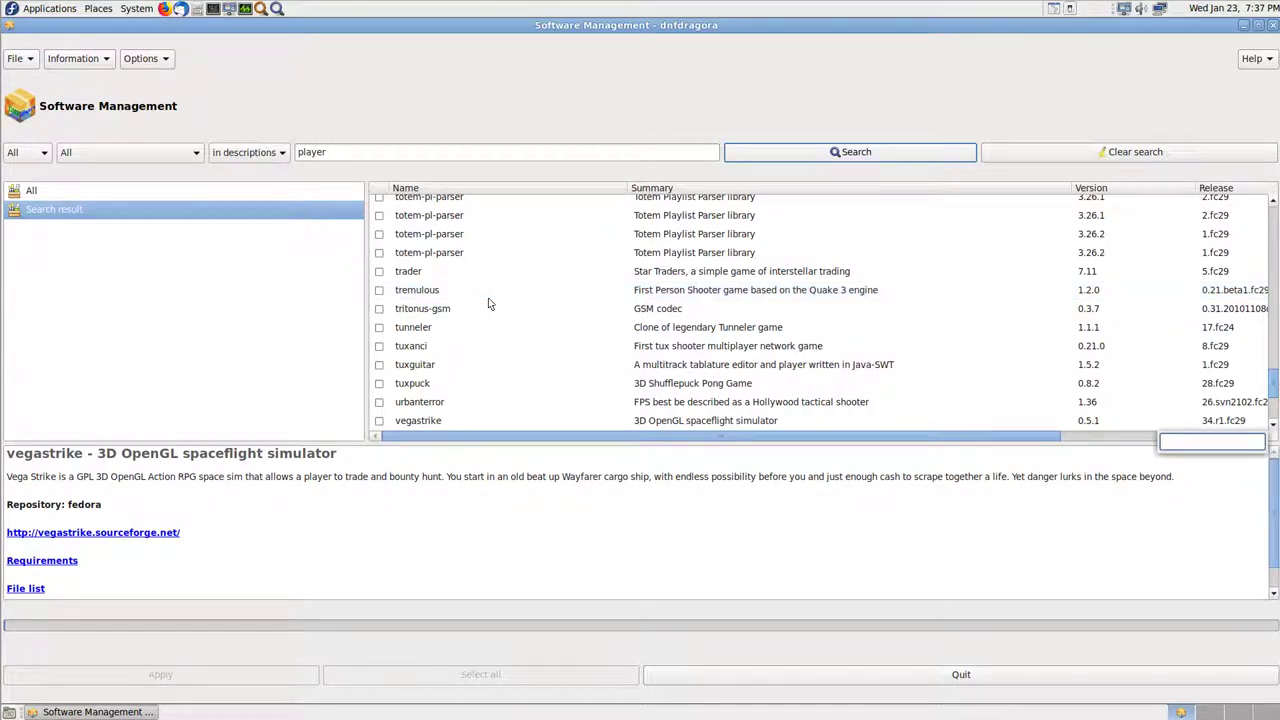
text(video)
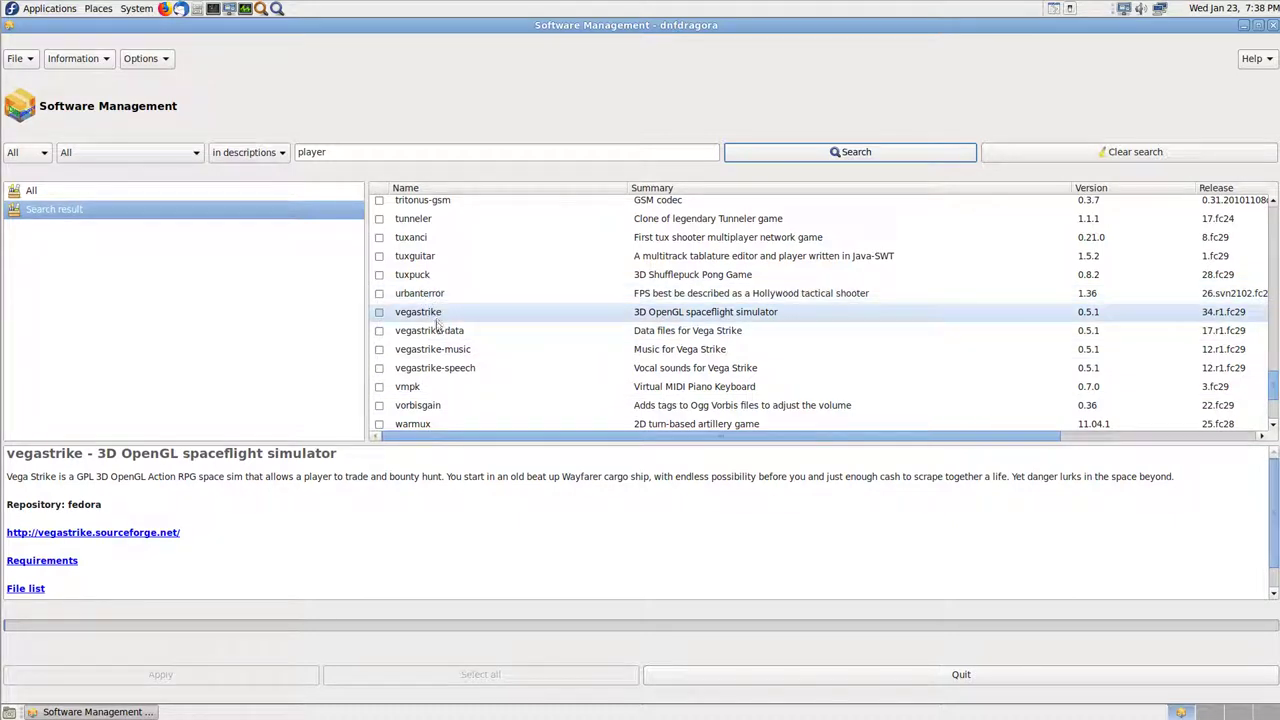
scroll(530, 408, down, 5)
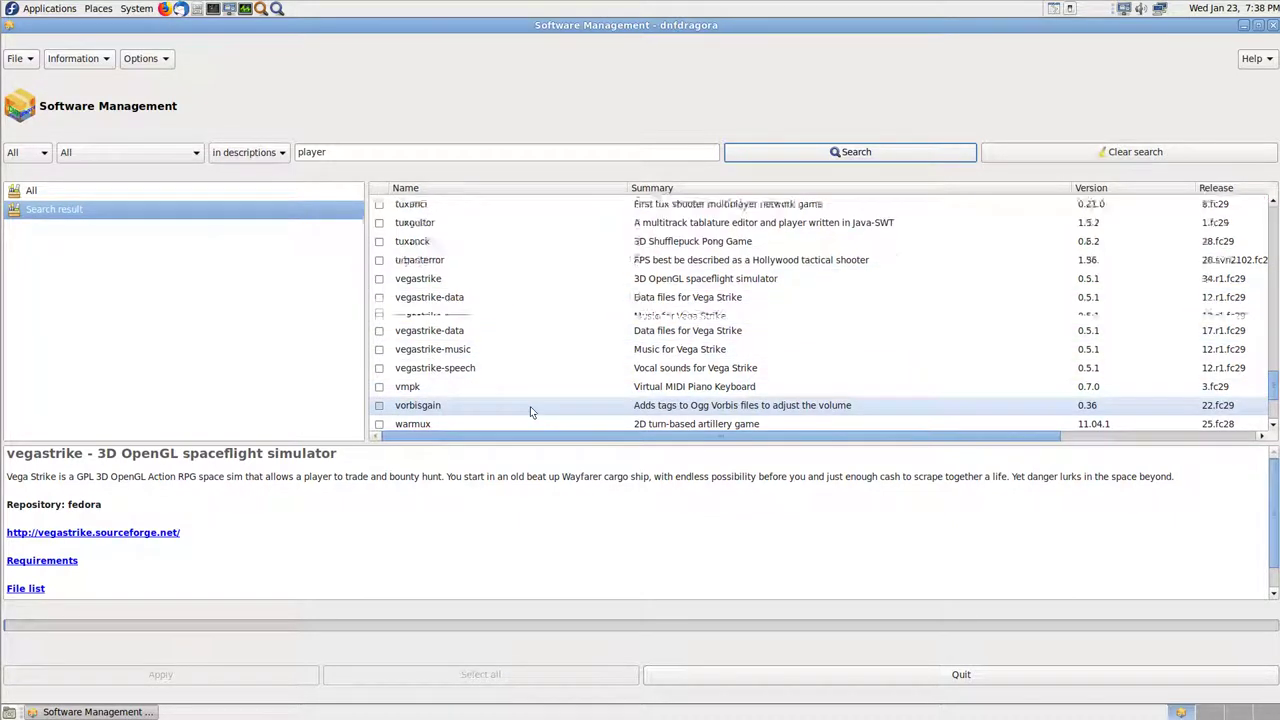
scroll(529, 400, down, 2)
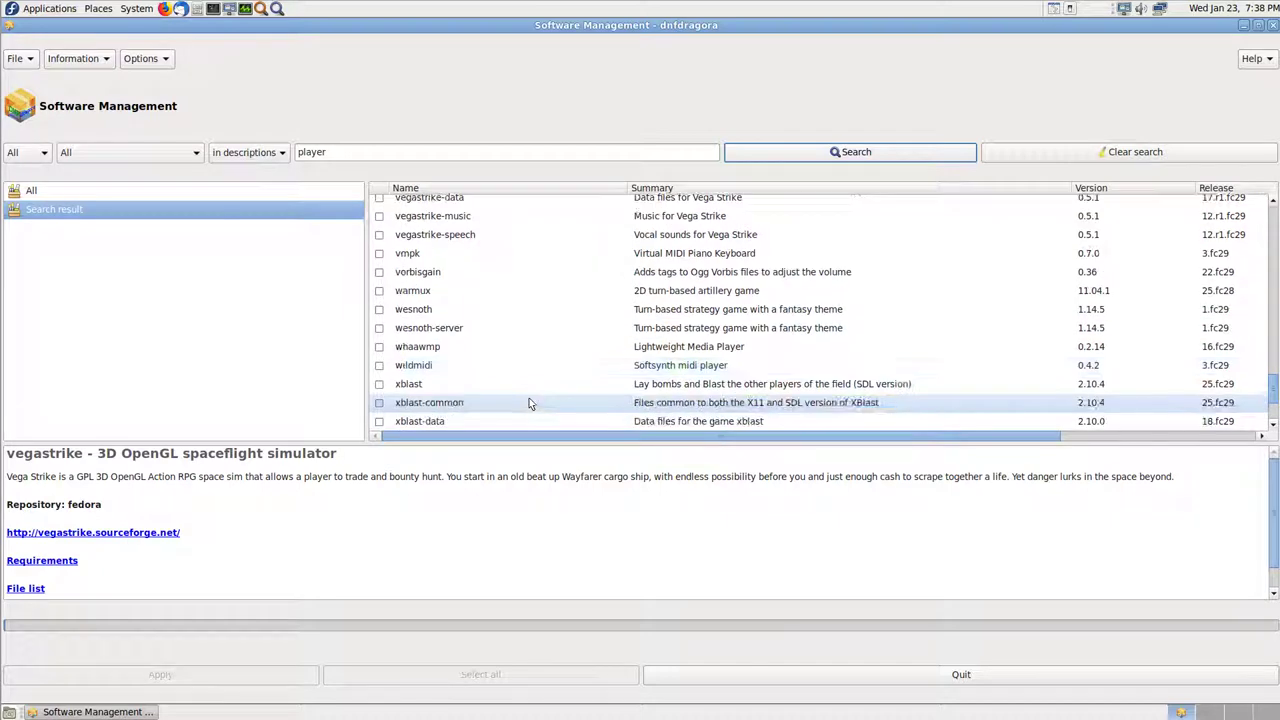
scroll(529, 398, down, 3)
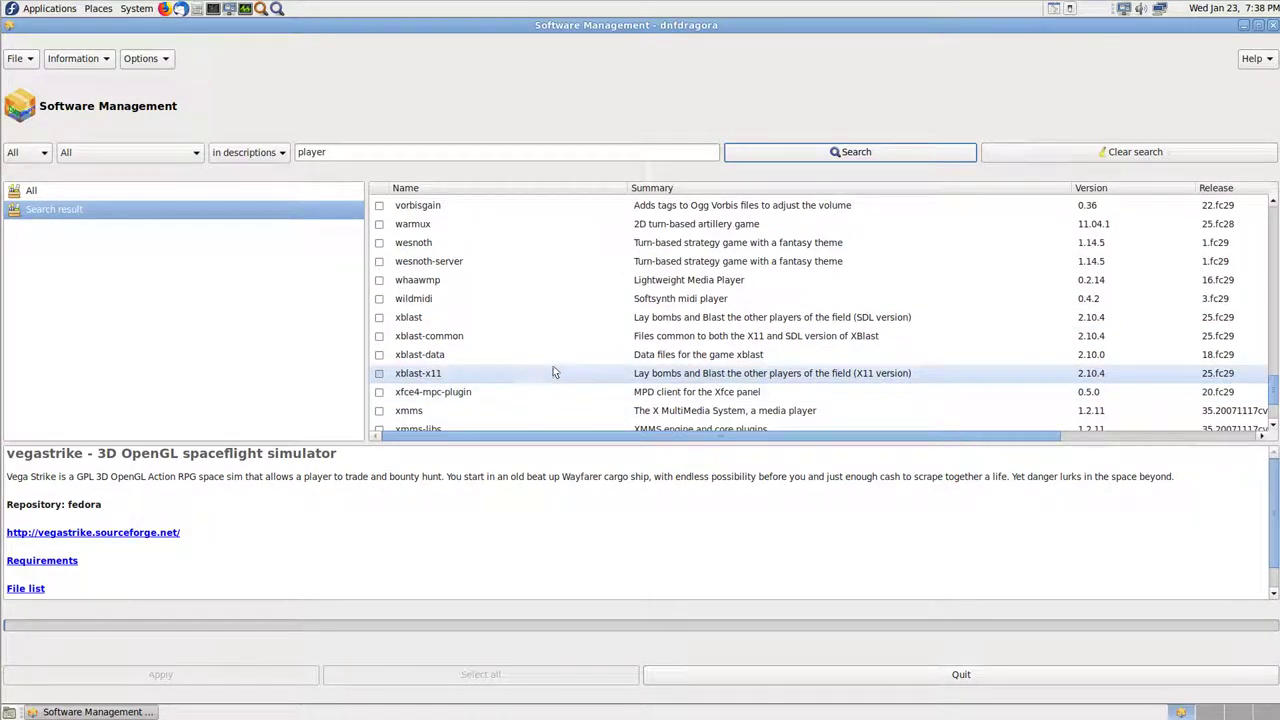
scroll(553, 366, down, 5)
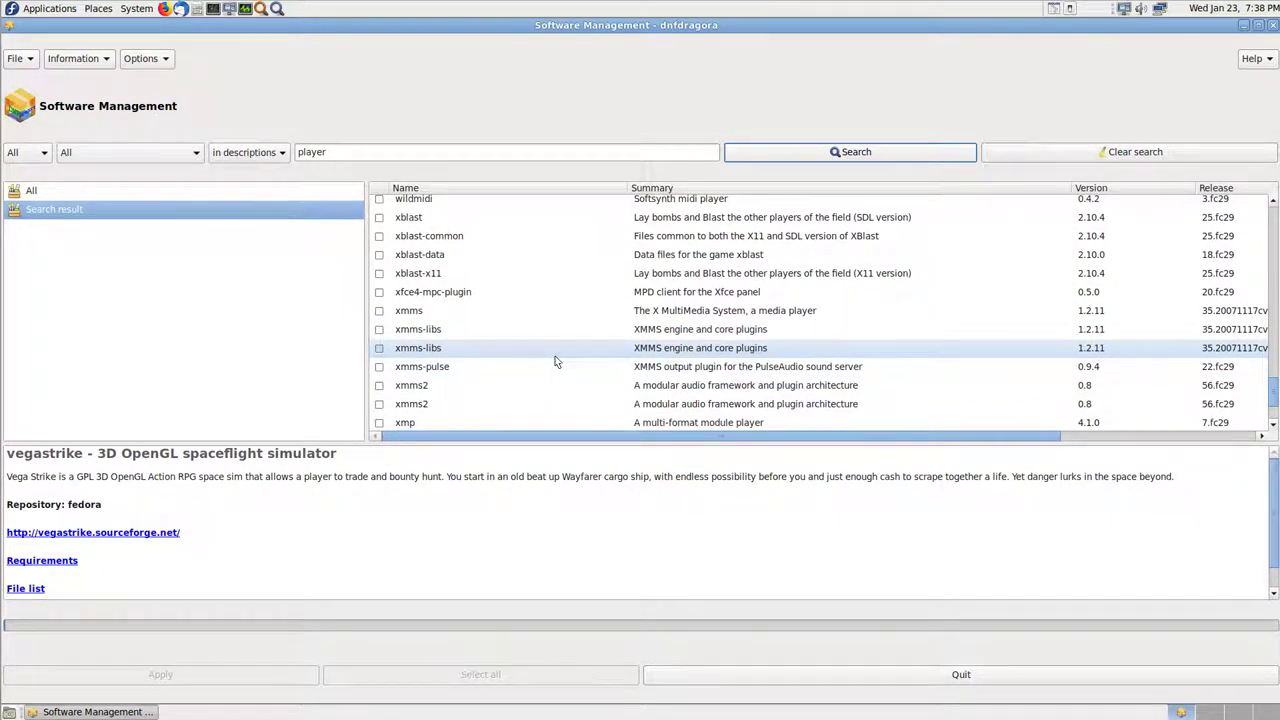
scroll(560, 360, down, 7)
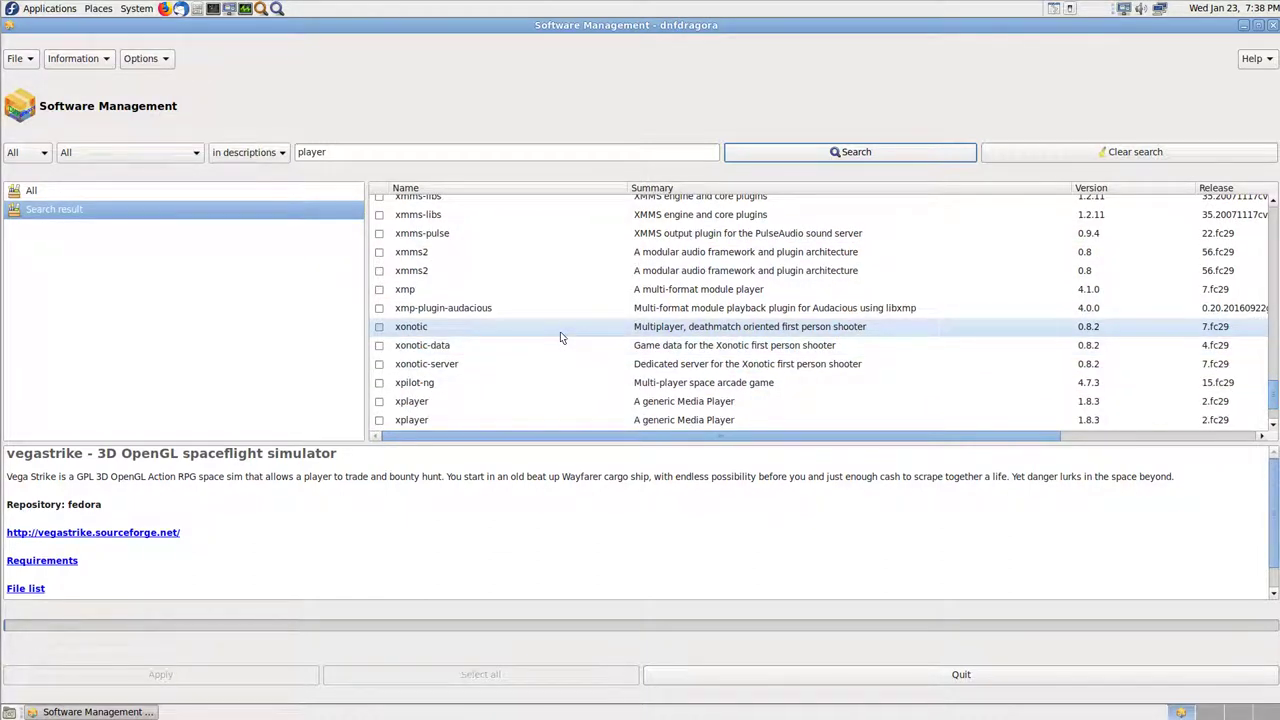
scroll(560, 337, up, 2)
scroll(560, 337, up, 5)
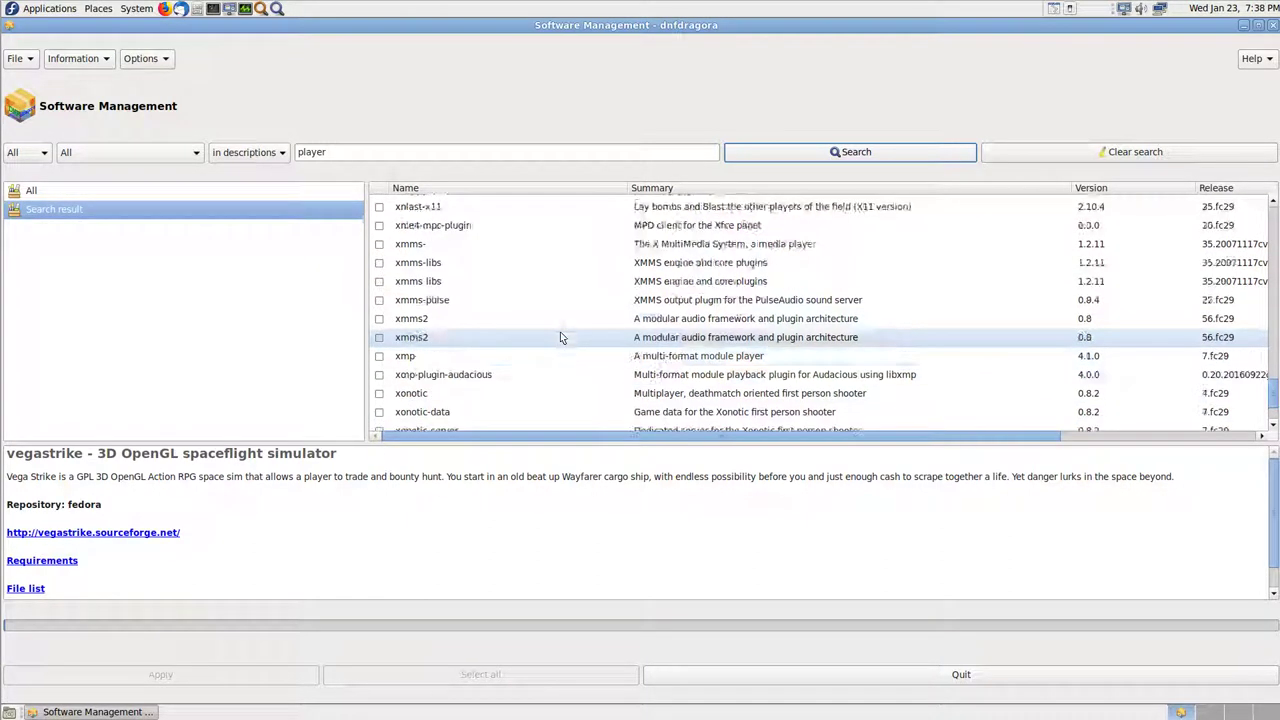
scroll(560, 336, up, 4)
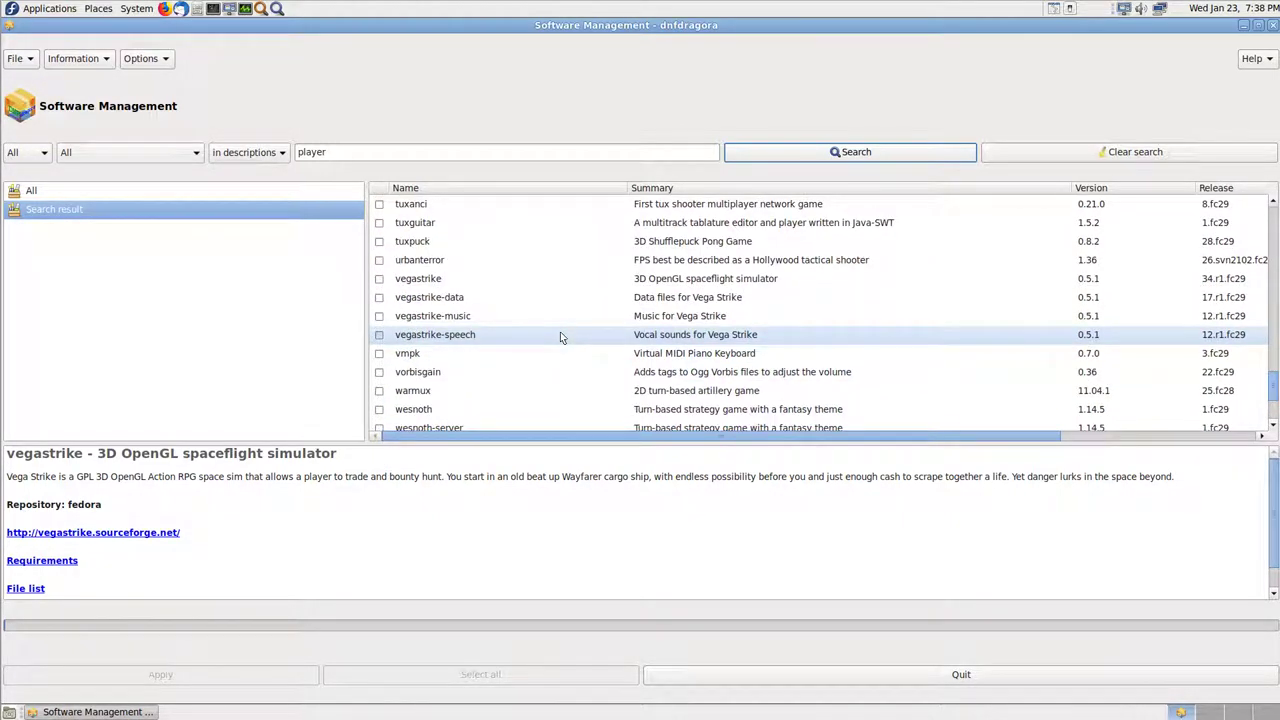
scroll(560, 337, up, 4)
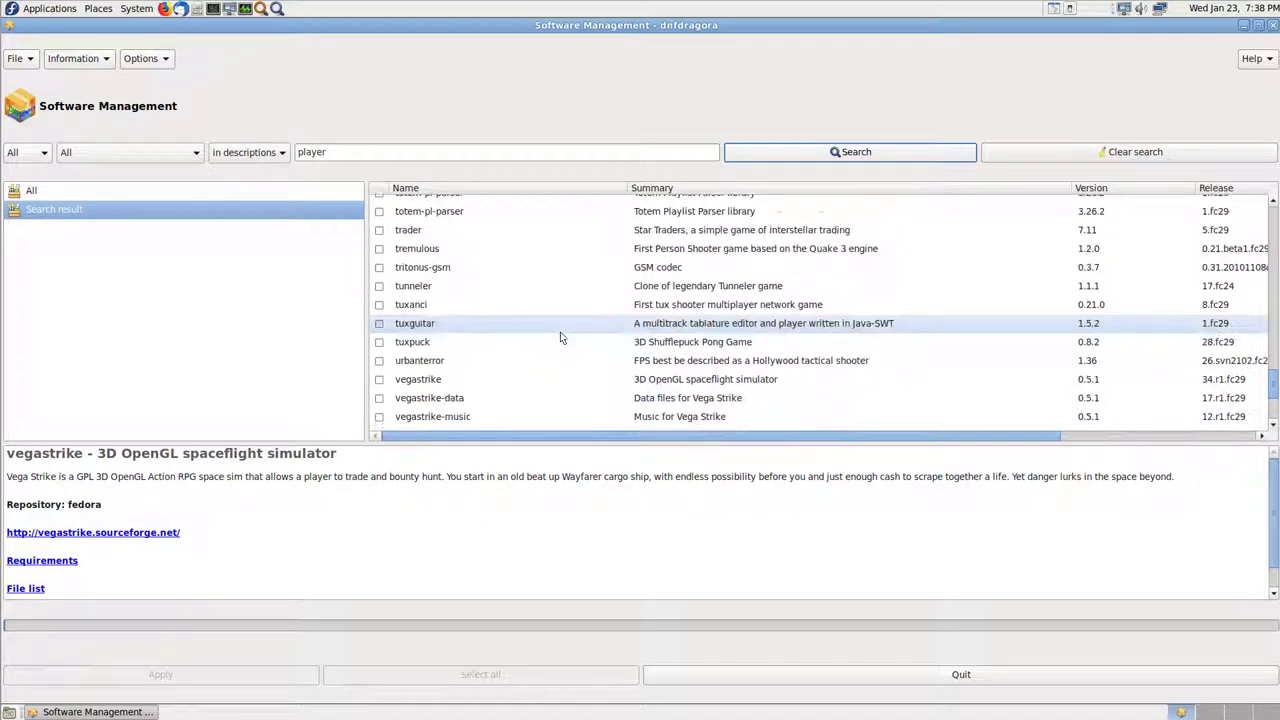
scroll(560, 337, up, 5)
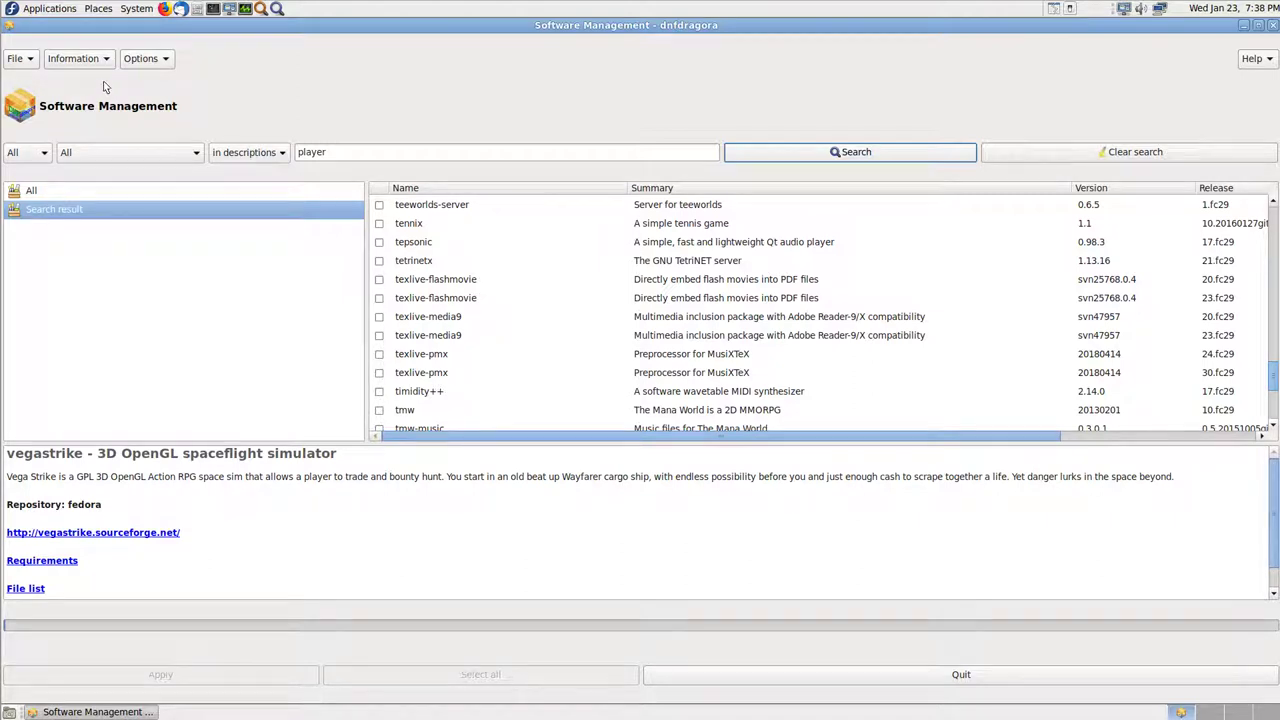
Cancel the User preferences dialog without changes, then check the Information menu
click(163, 62)
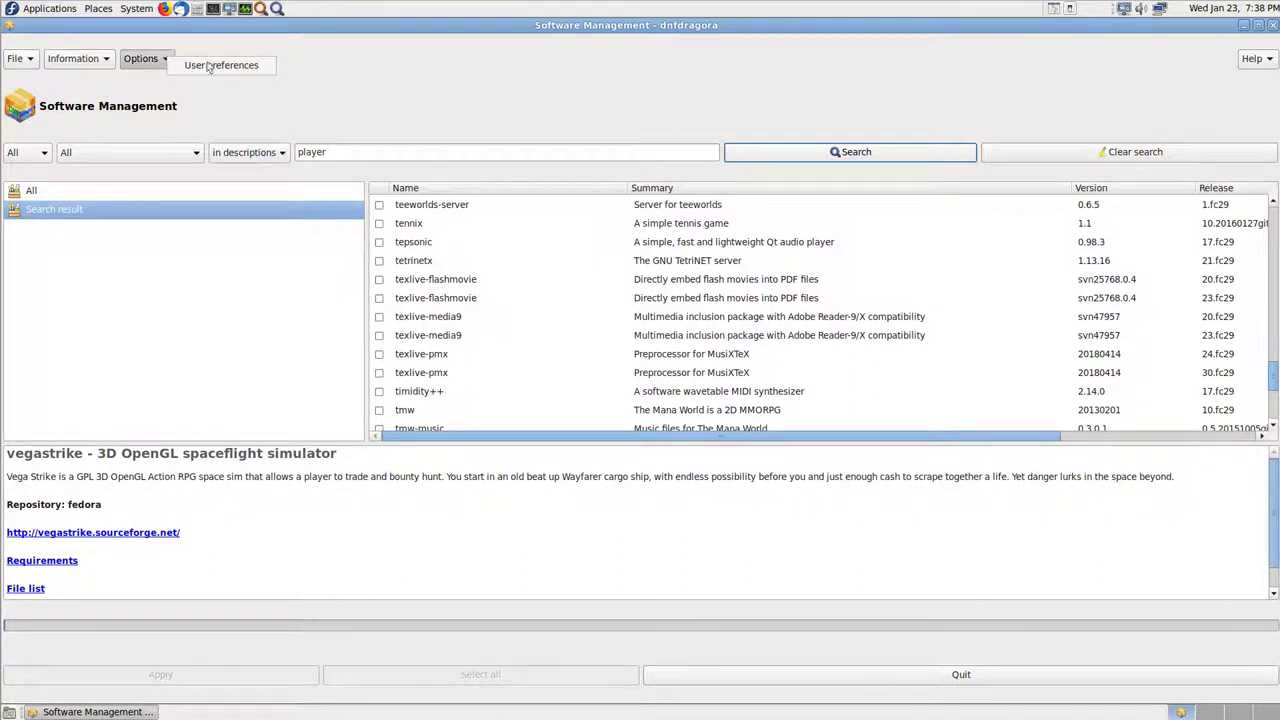
click(240, 68)
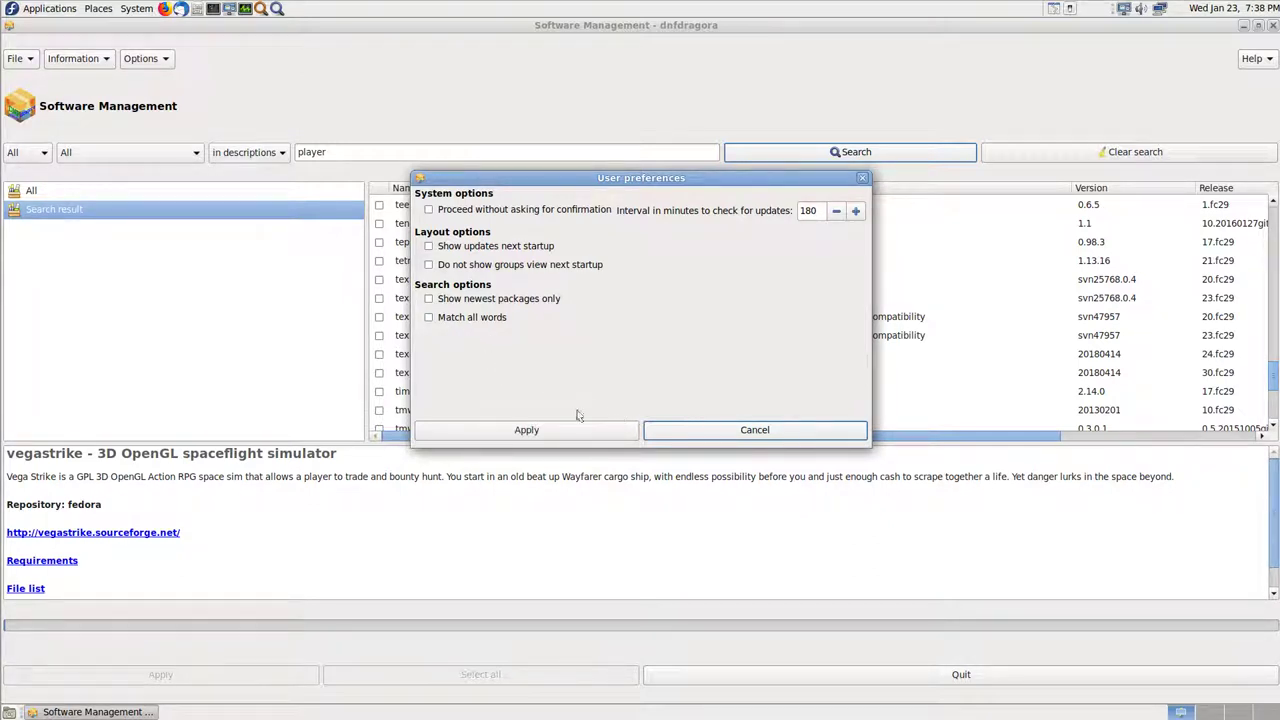
click(722, 436)
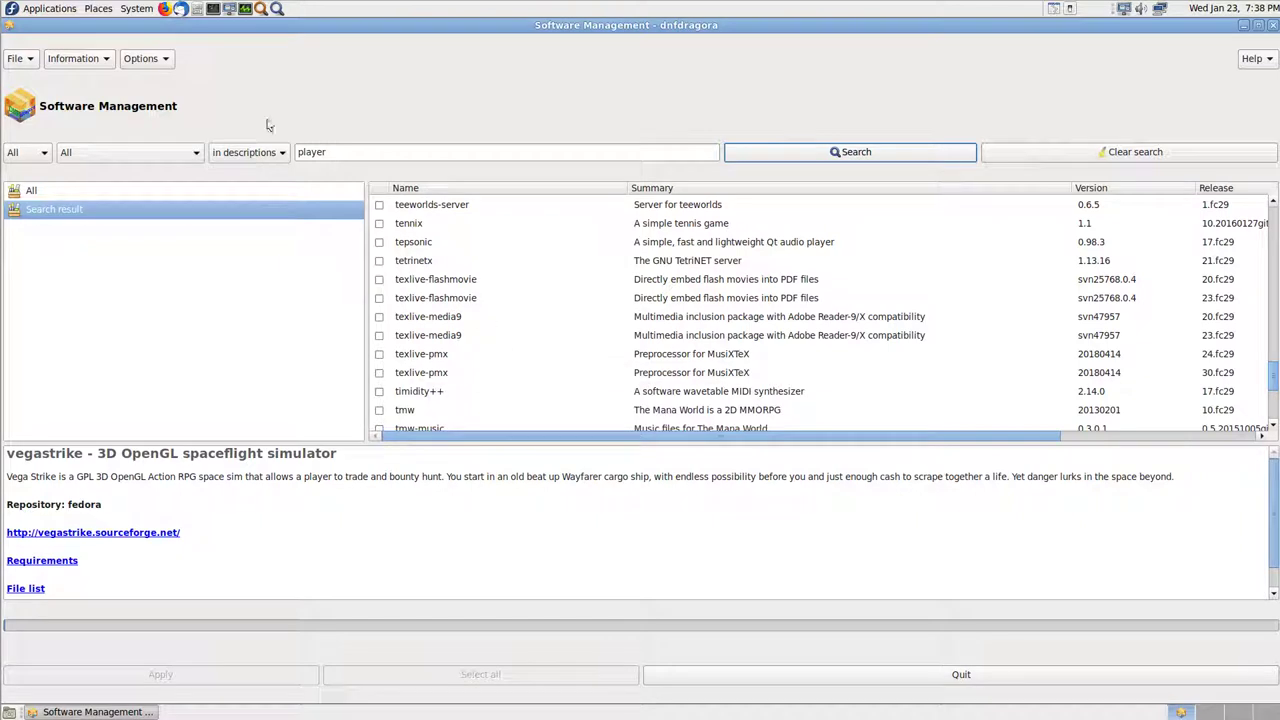
click(105, 62)
click(192, 95)
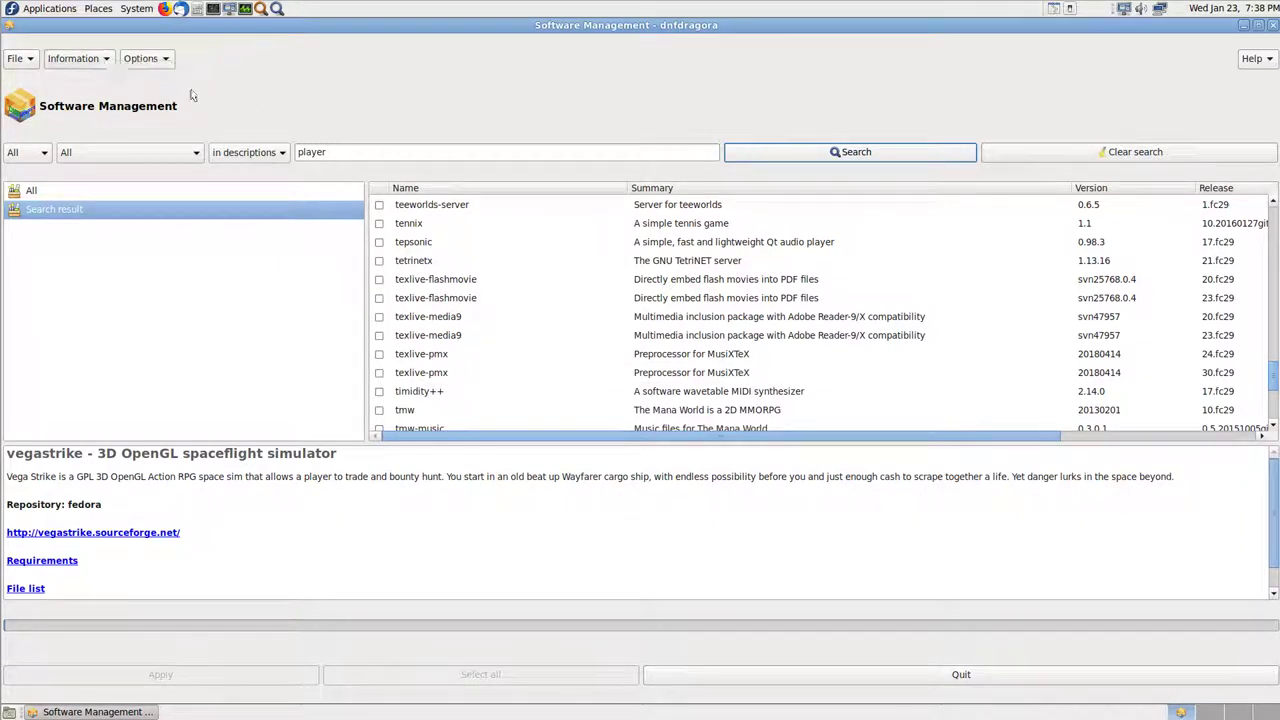
click(20, 59)
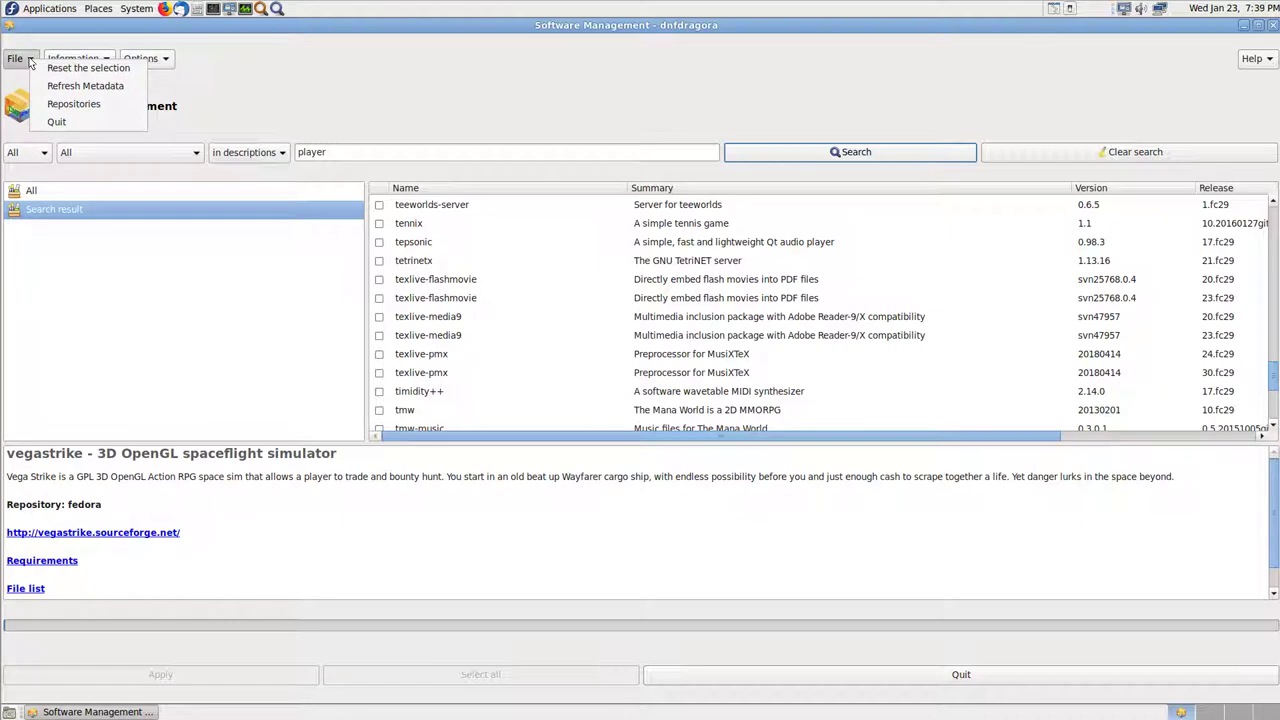
click(84, 103)
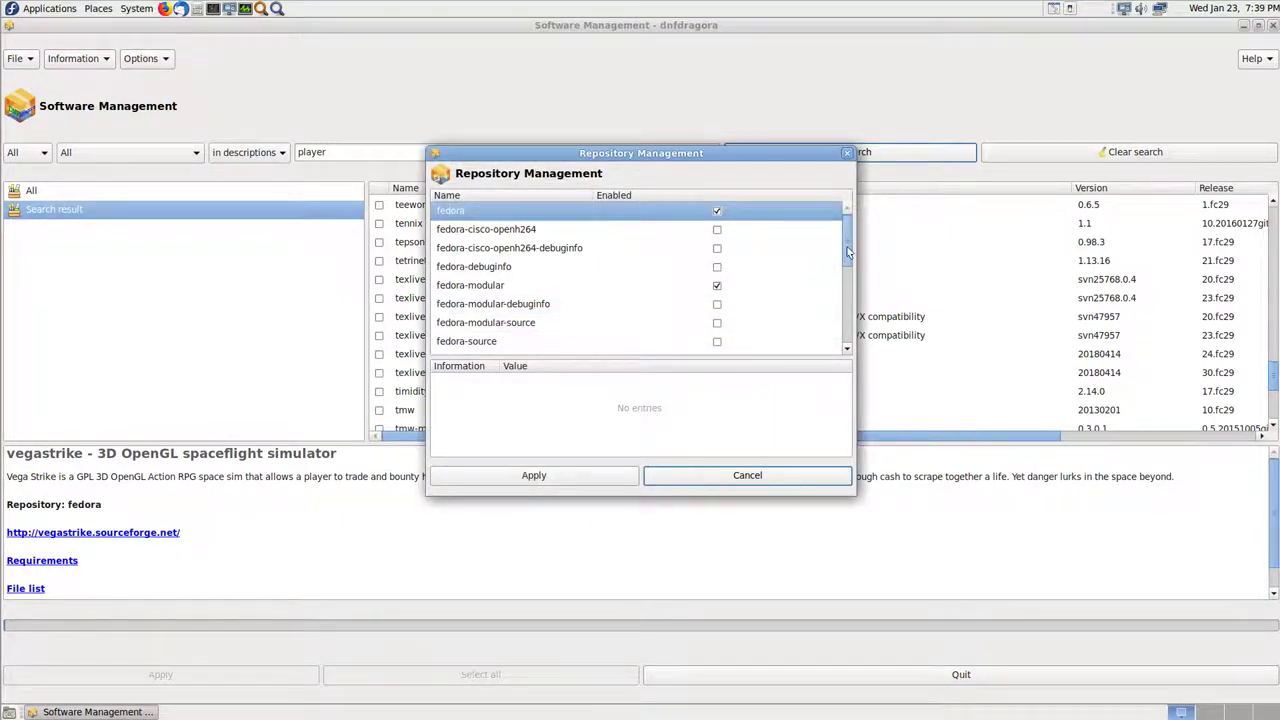
drag(847, 252, 847, 335)
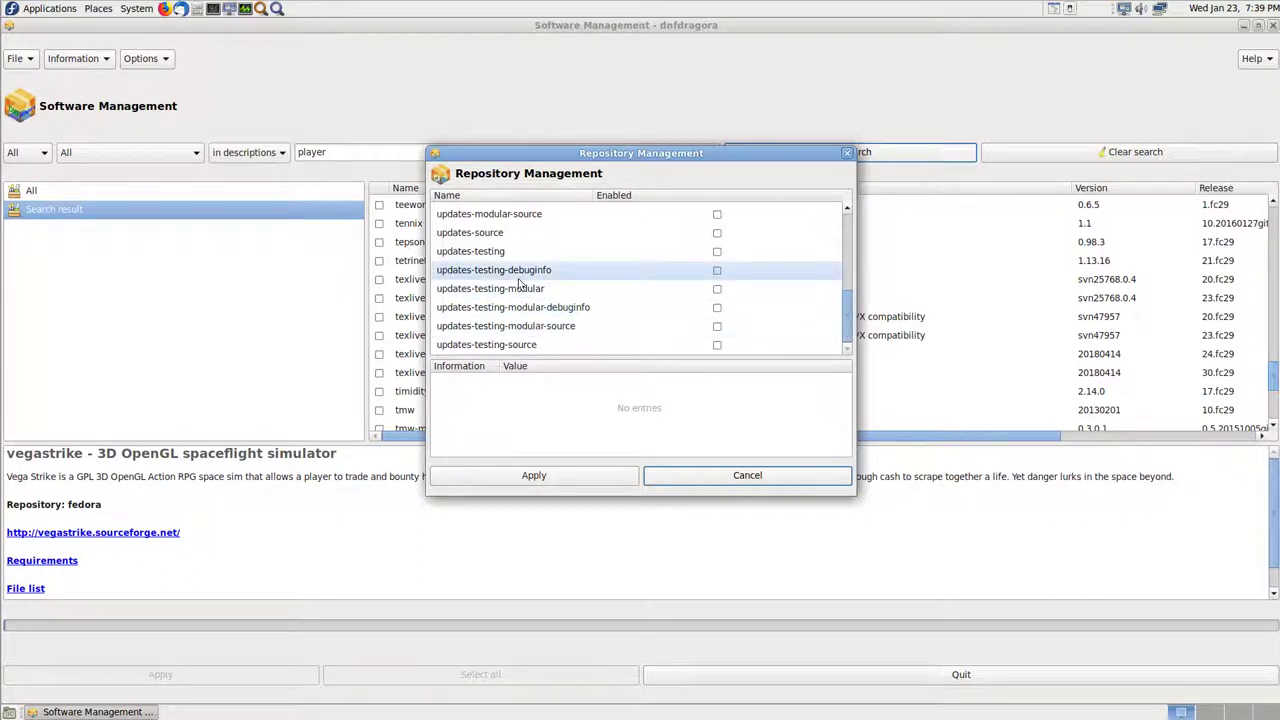
scroll(518, 283, up, 4)
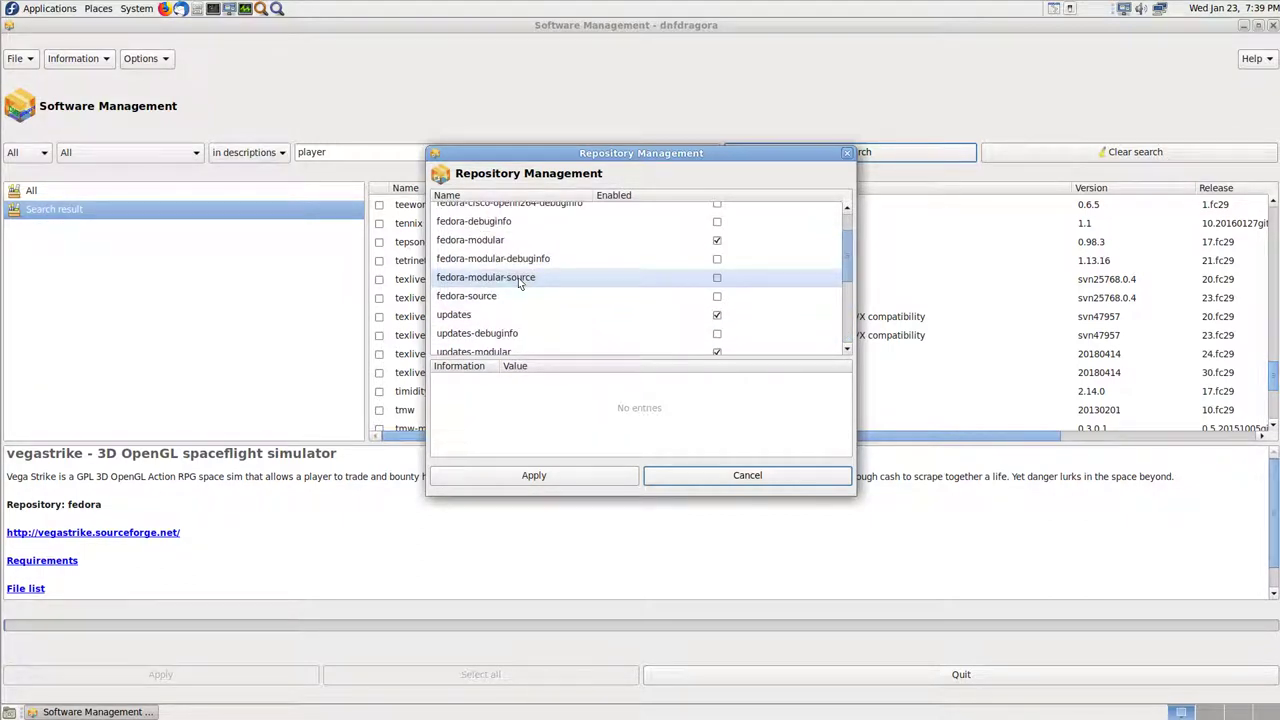
scroll(518, 281, up, 1)
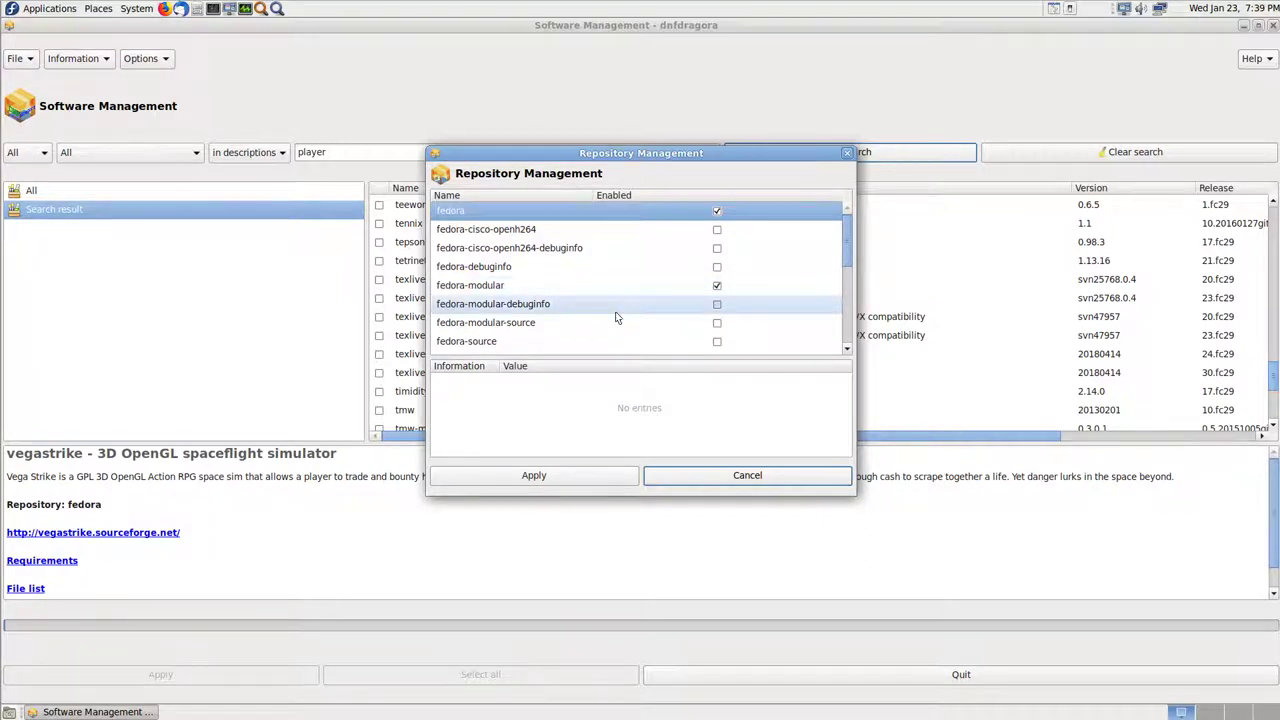
scroll(616, 317, down, 4)
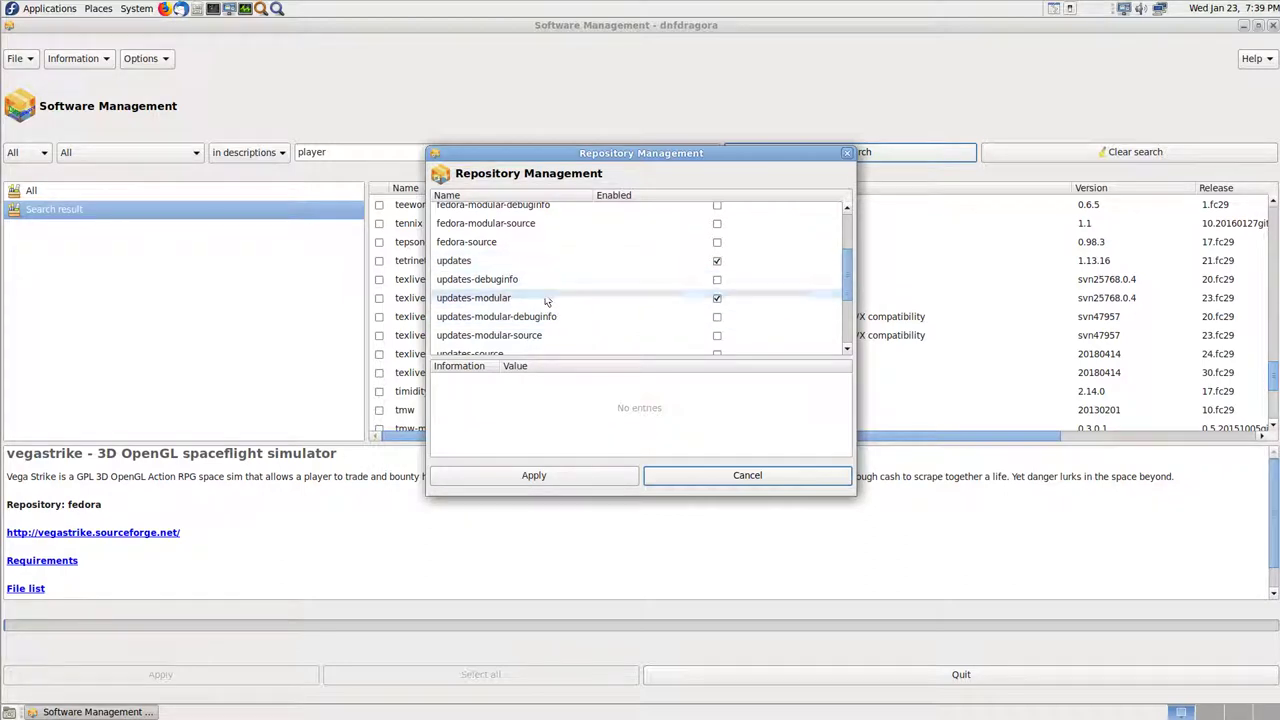
scroll(629, 332, down, 1)
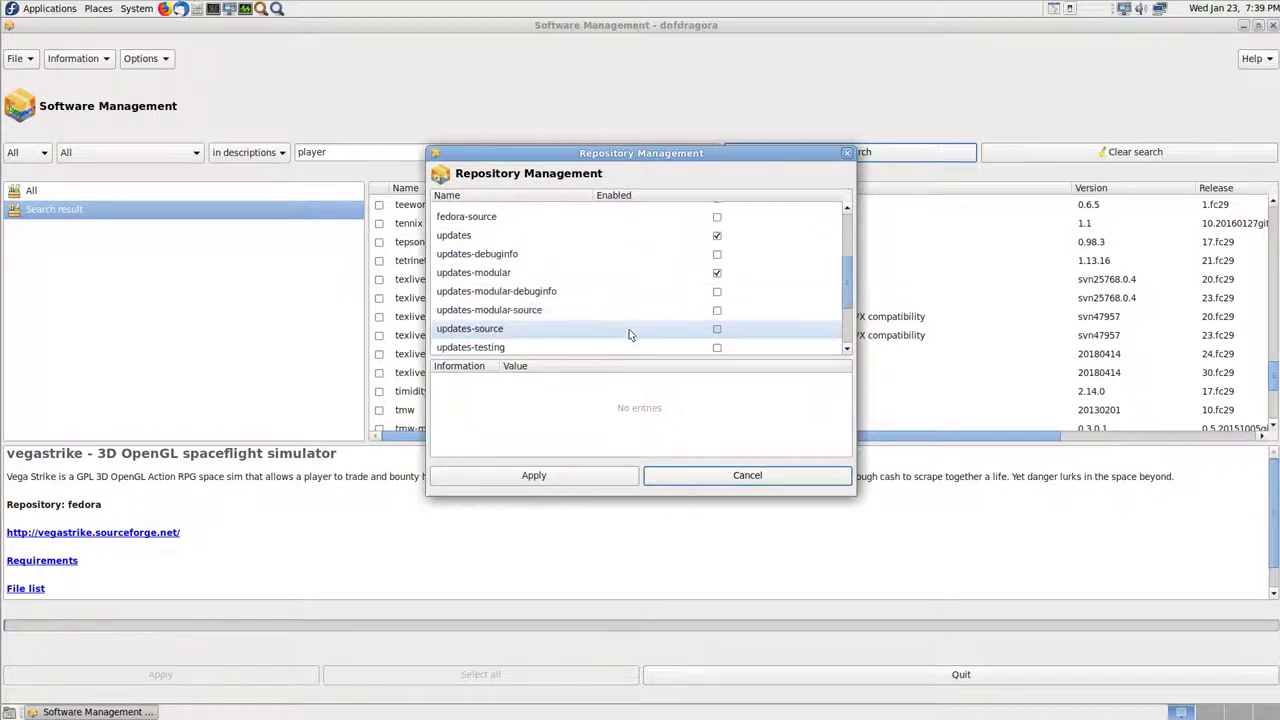
scroll(629, 334, down, 4)
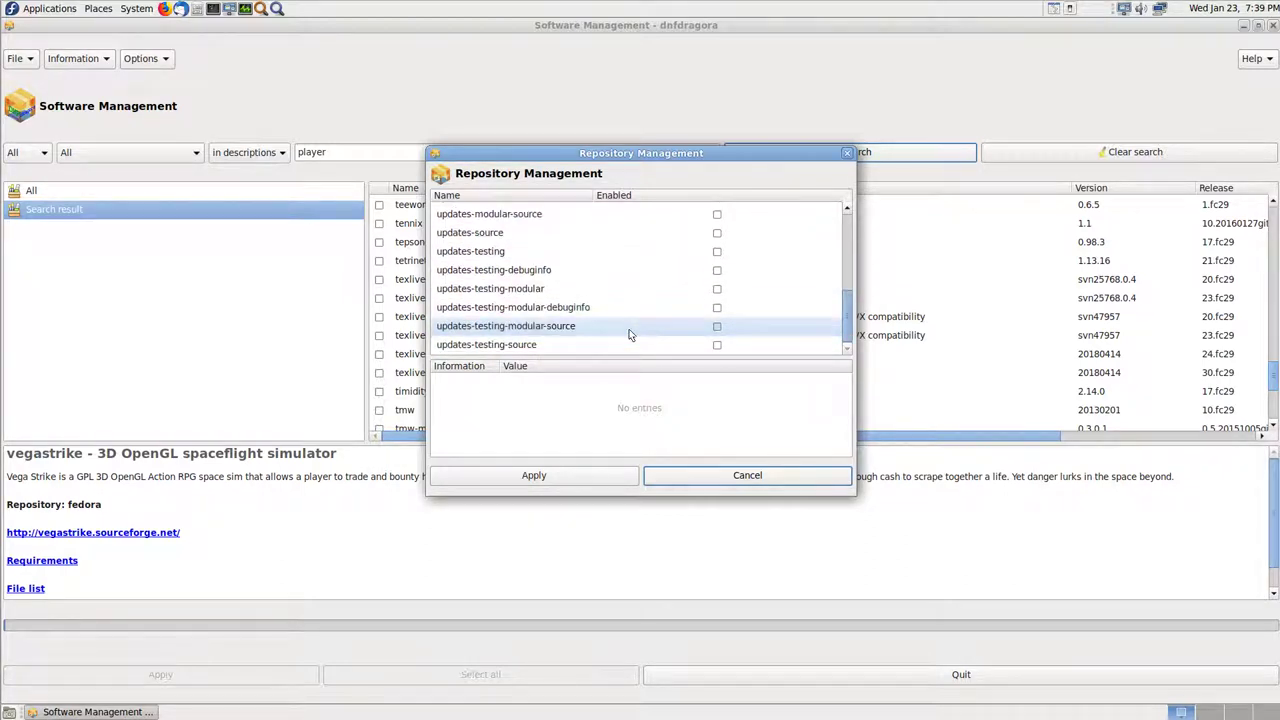
scroll(629, 334, up, 1)
scroll(629, 334, up, 3)
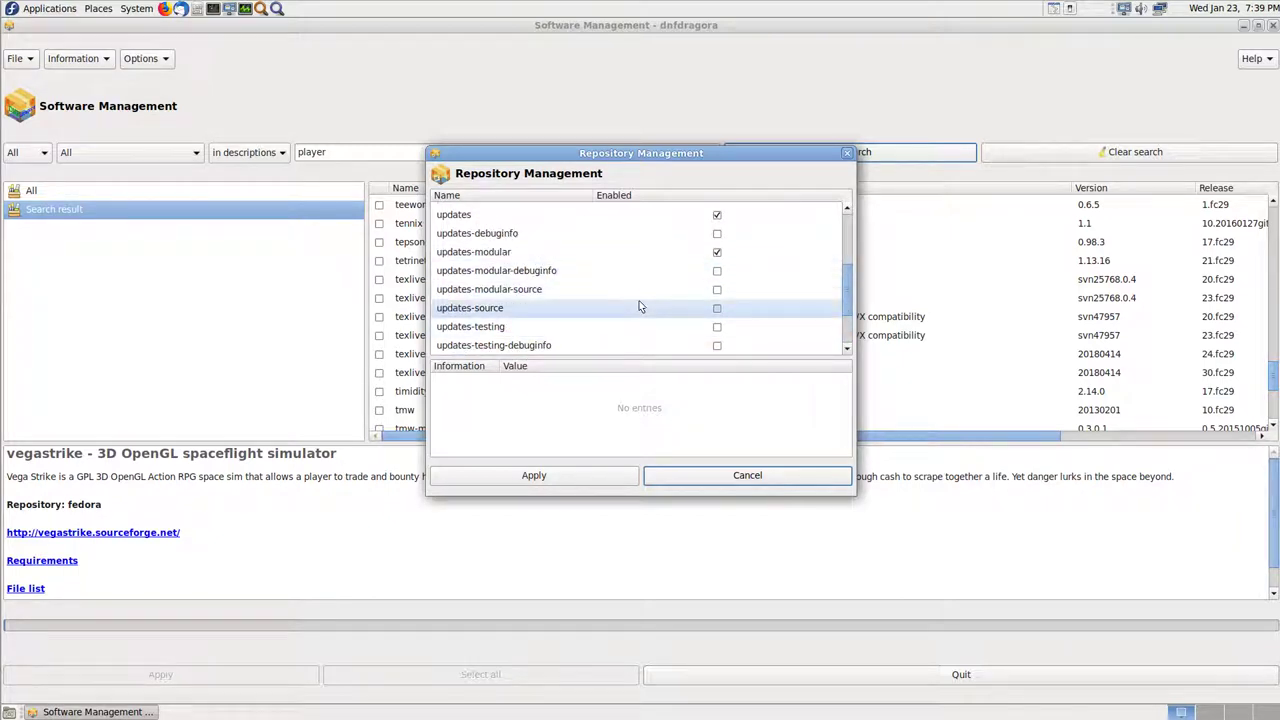
scroll(636, 306, down, 3)
scroll(640, 306, down, 1)
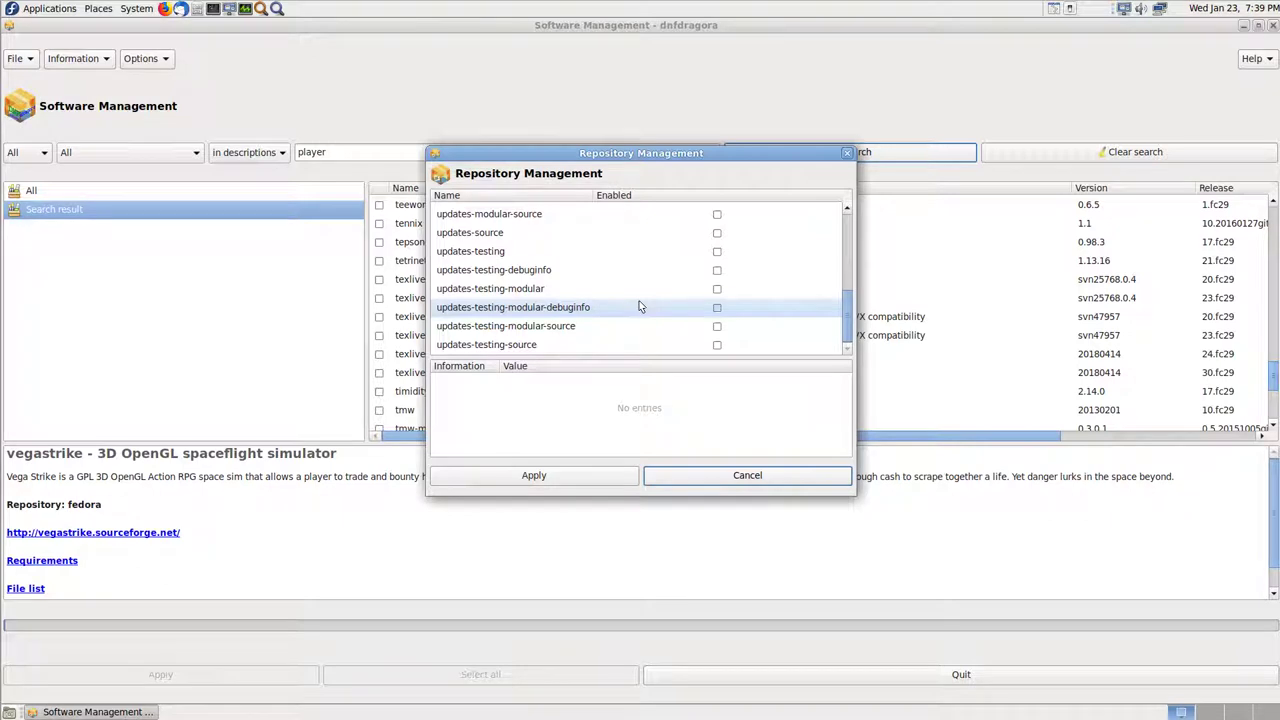
scroll(636, 258, up, 1)
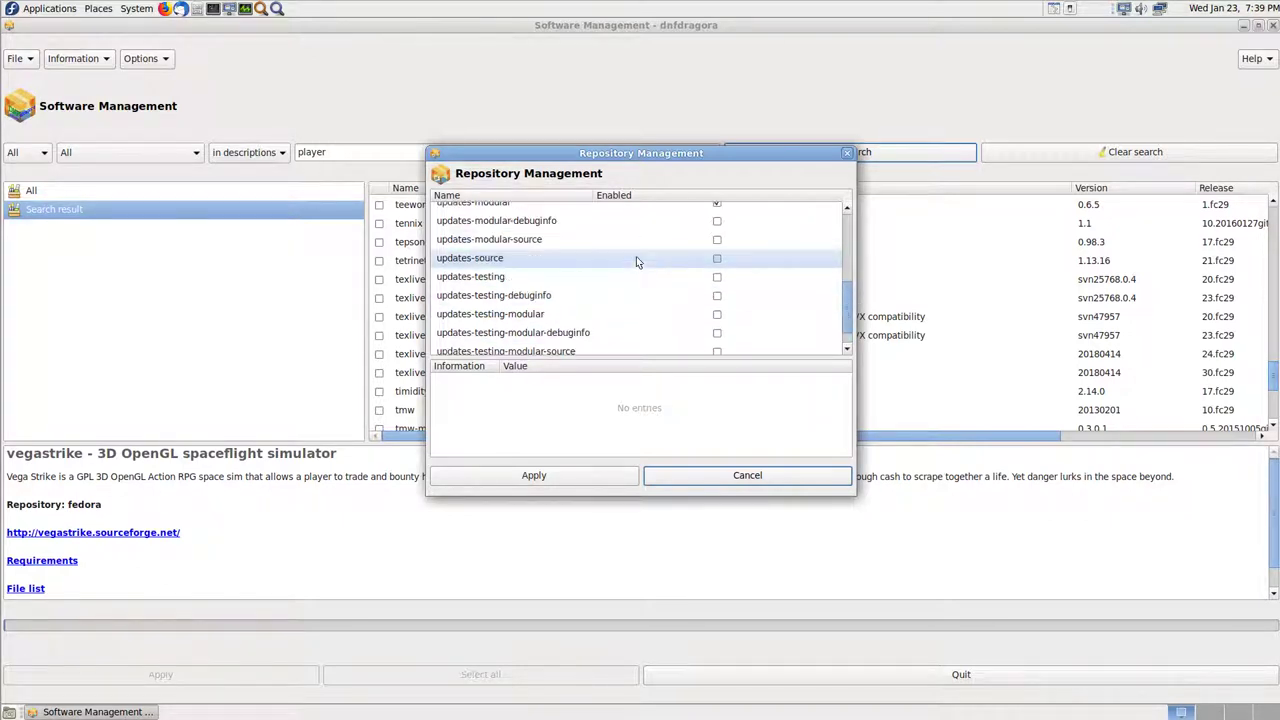
scroll(636, 258, up, 3)
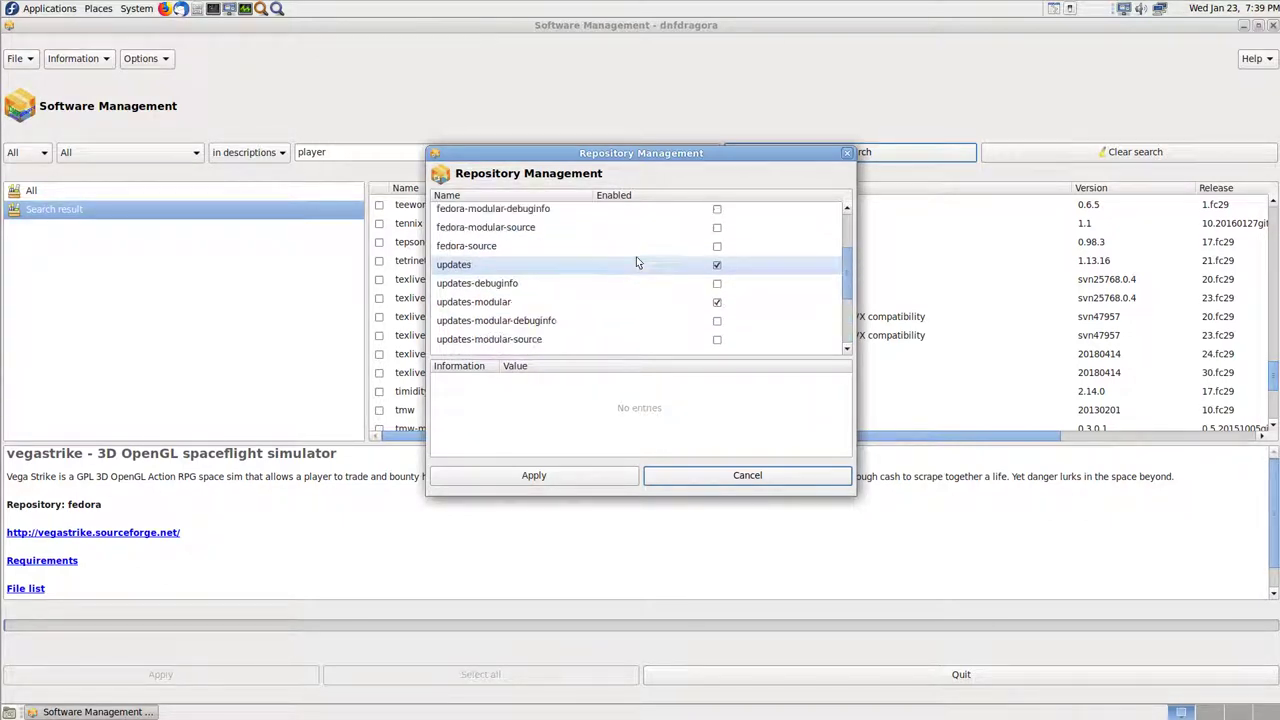
scroll(636, 262, up, 1)
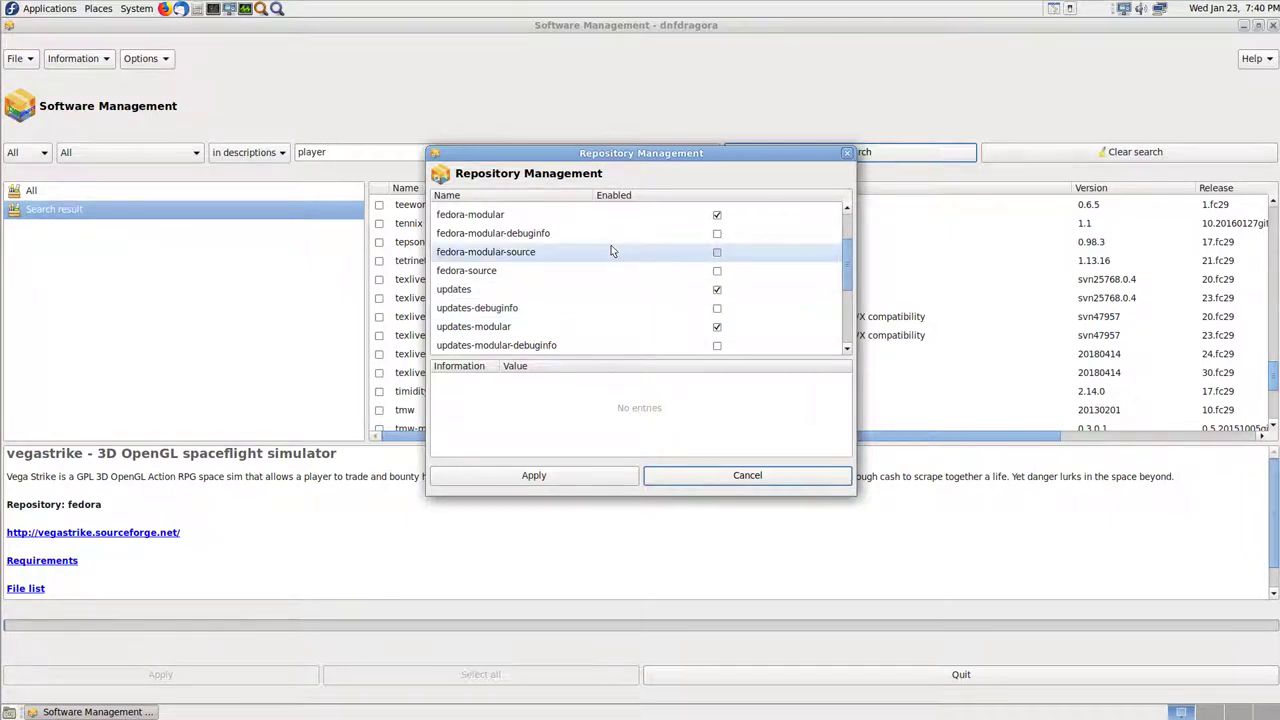
scroll(611, 251, up, 3)
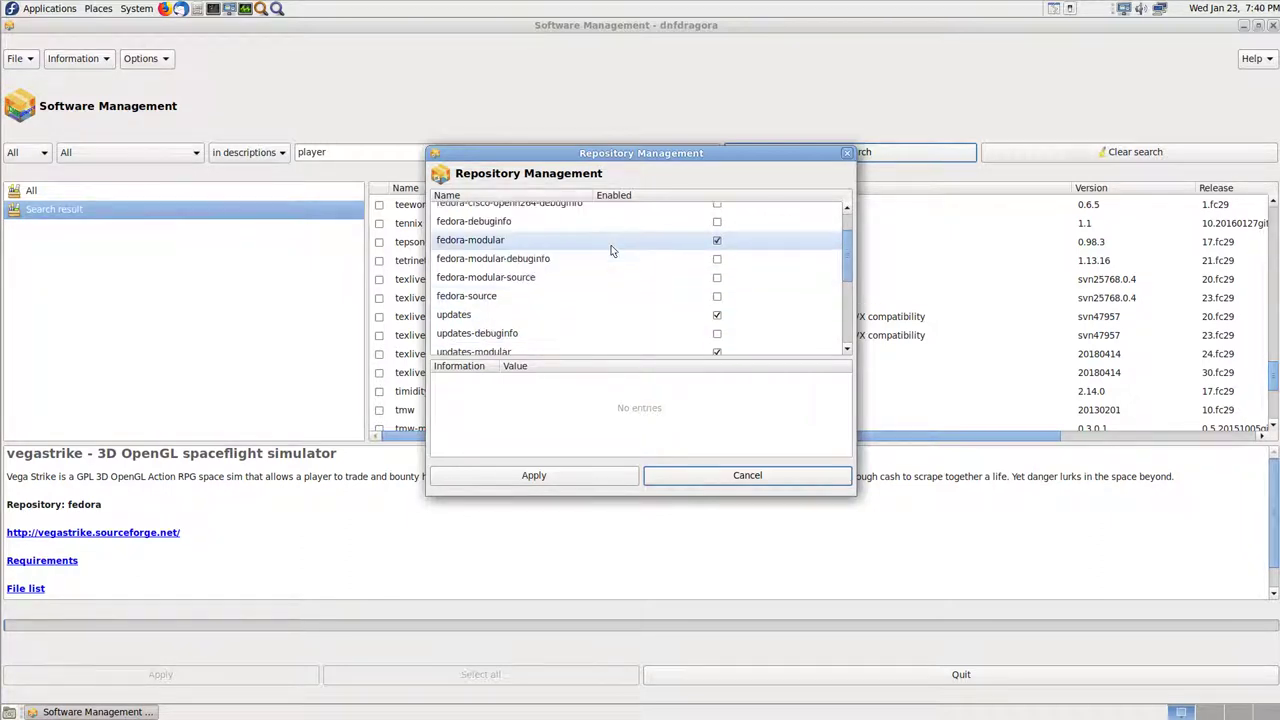
click(705, 475)
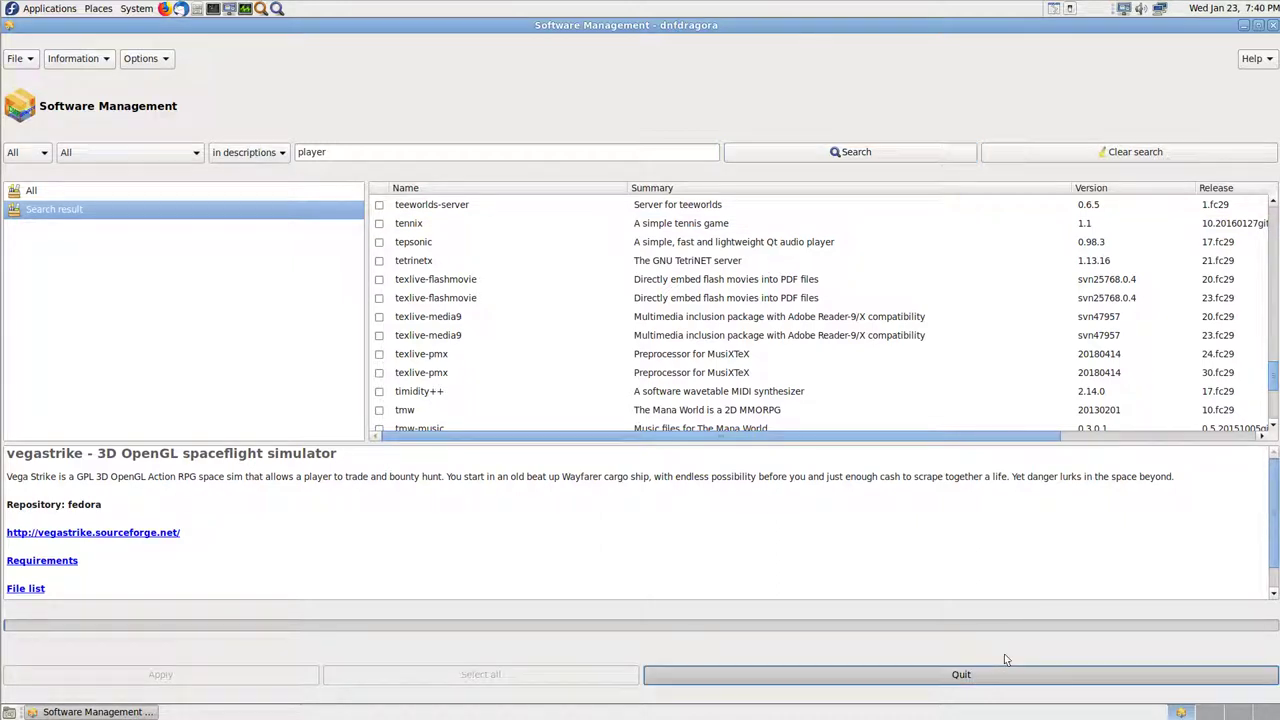
Quit dnfdragora, toggle the viewer's full screen off and on, and open the panel clock's menu
click(1062, 648)
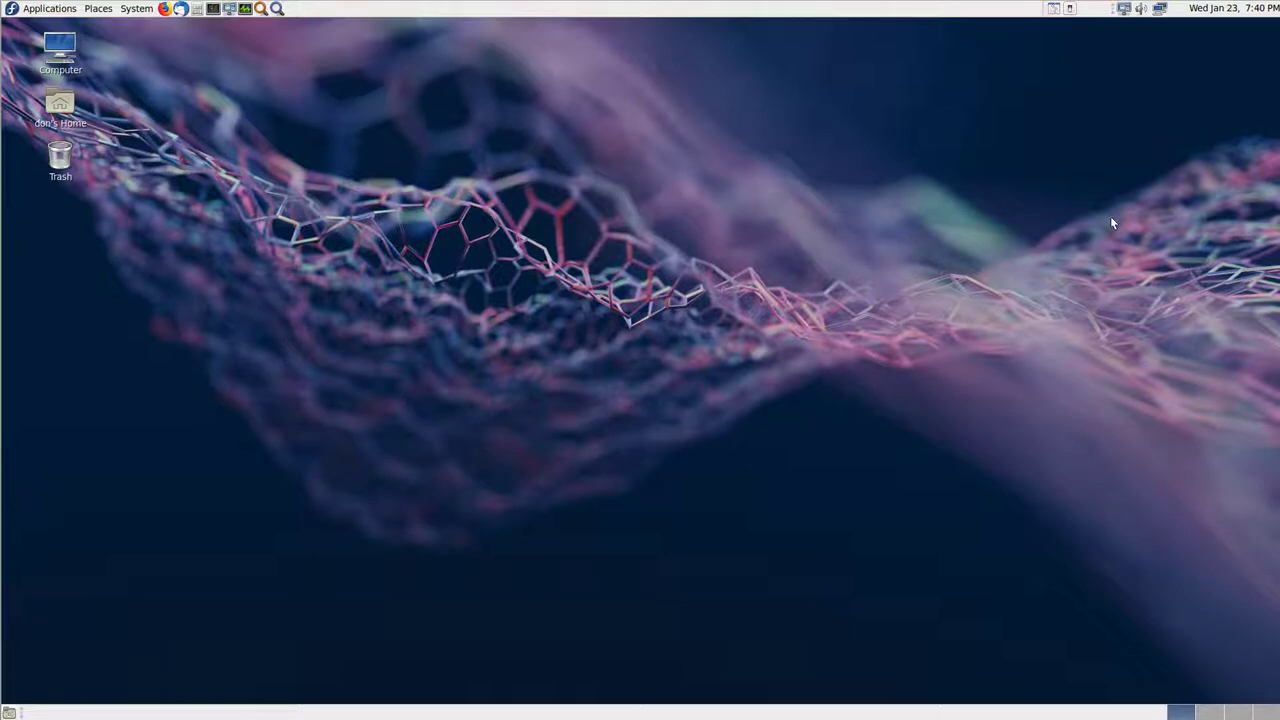
key(F11)
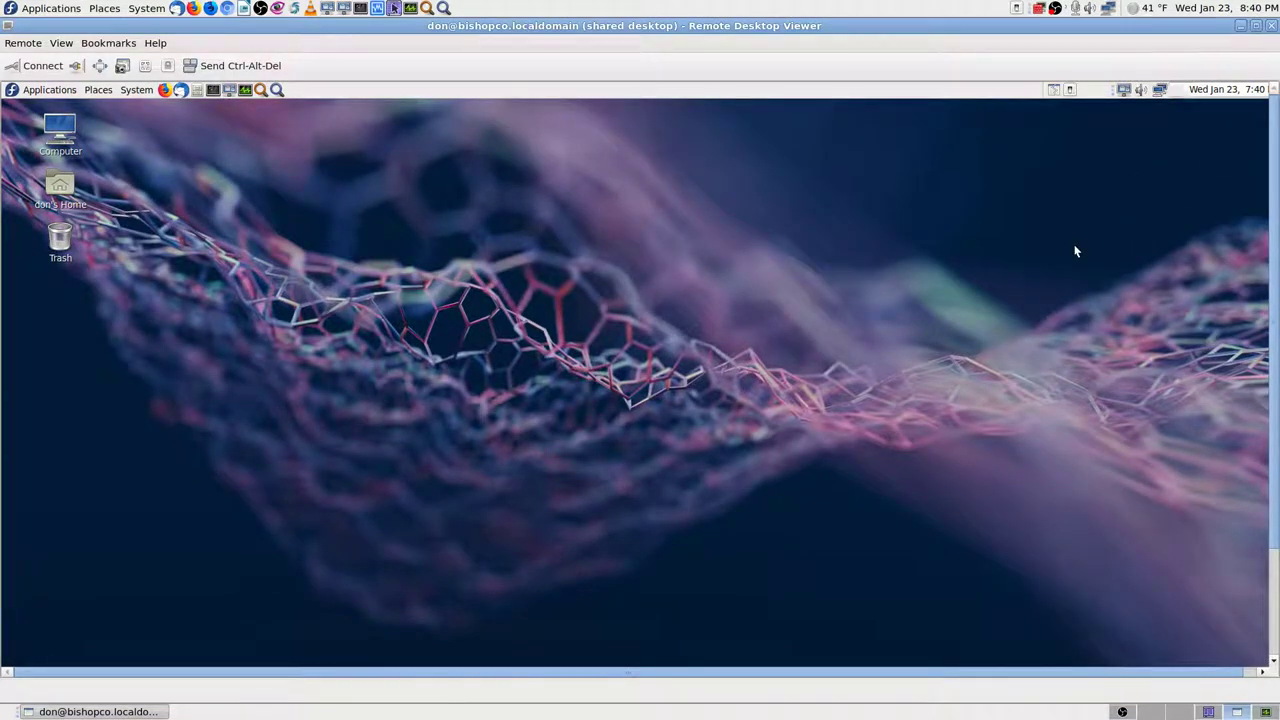
key(F11)
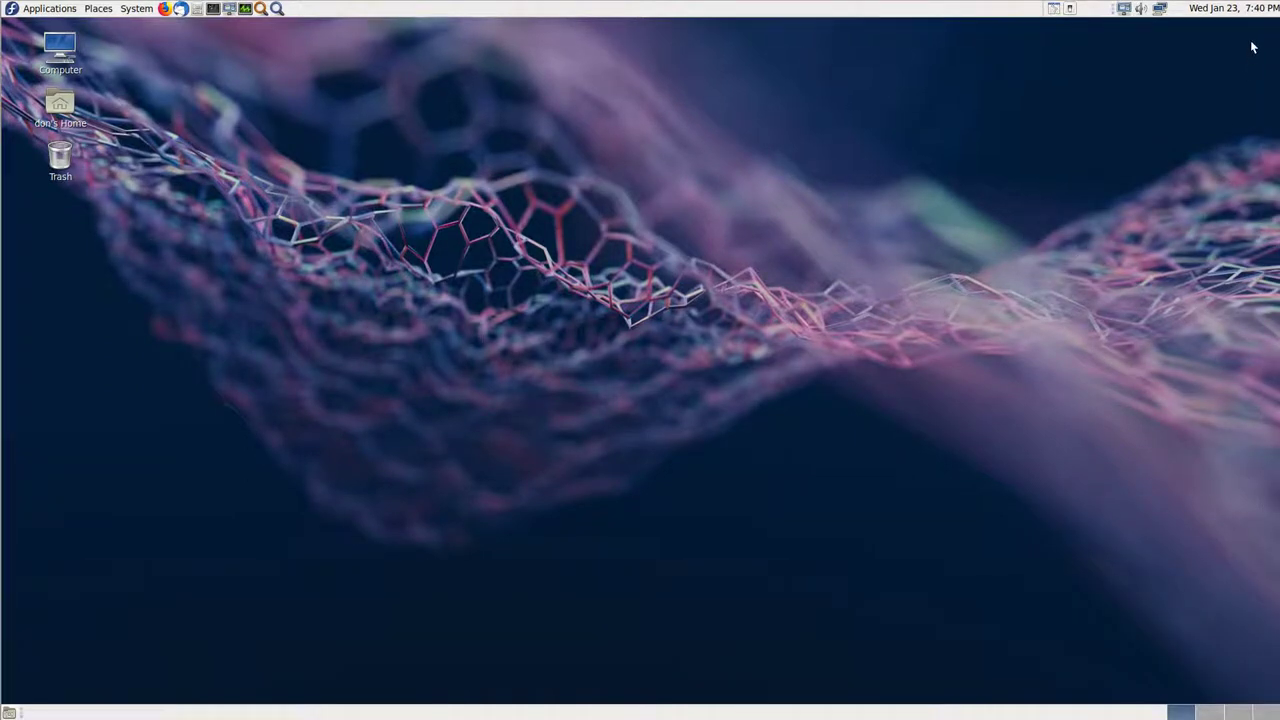
right_click(1233, 9)
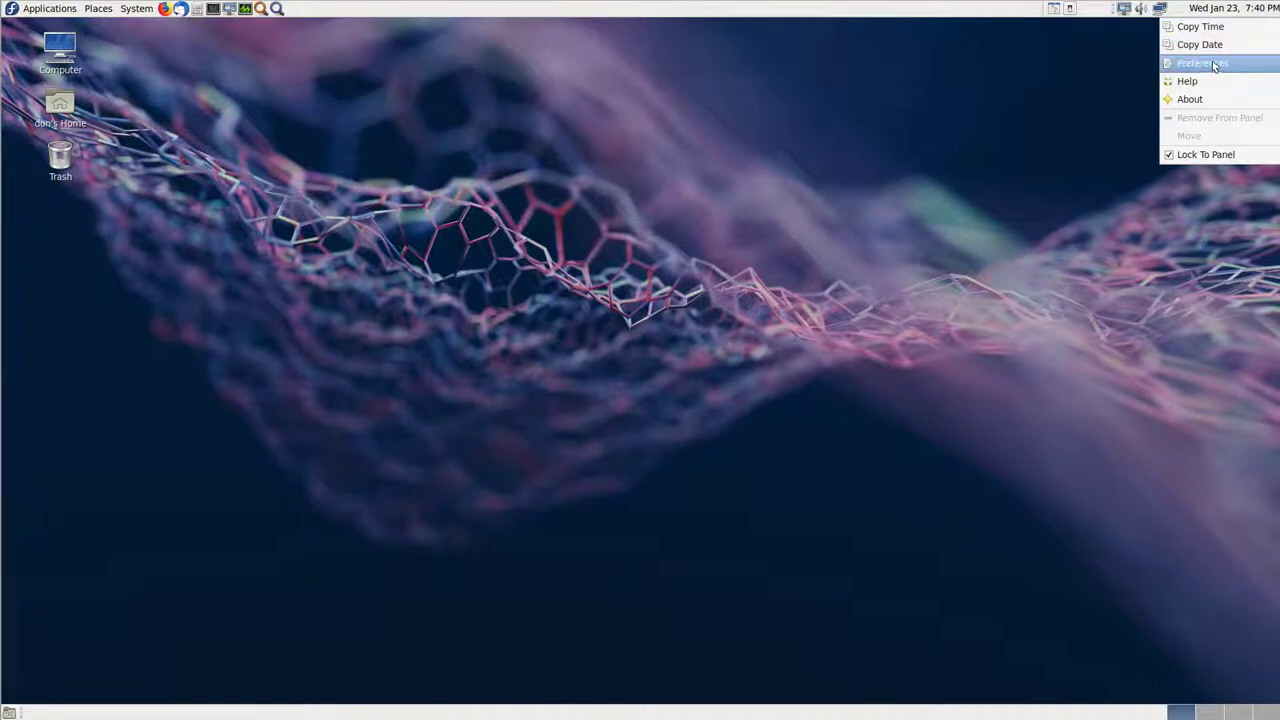
Open Clock Preferences, select Fort Worth under Locations, and bring up Time Settings
click(1212, 62)
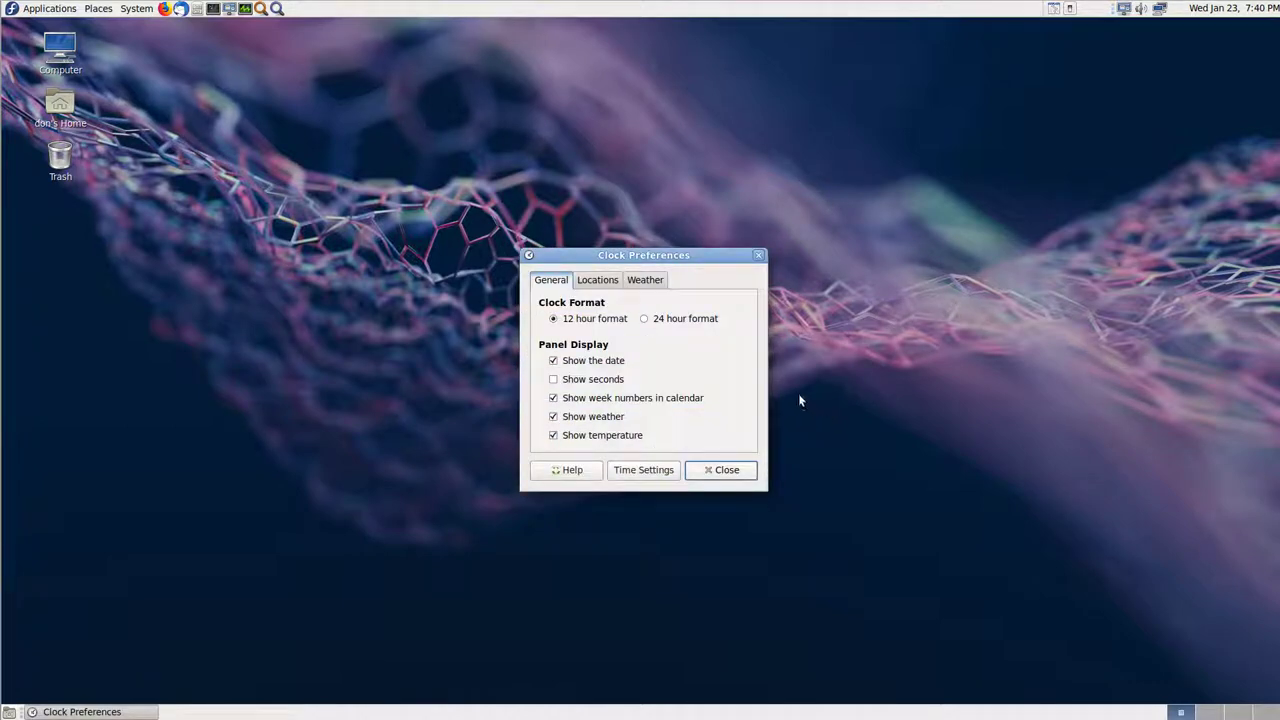
click(612, 282)
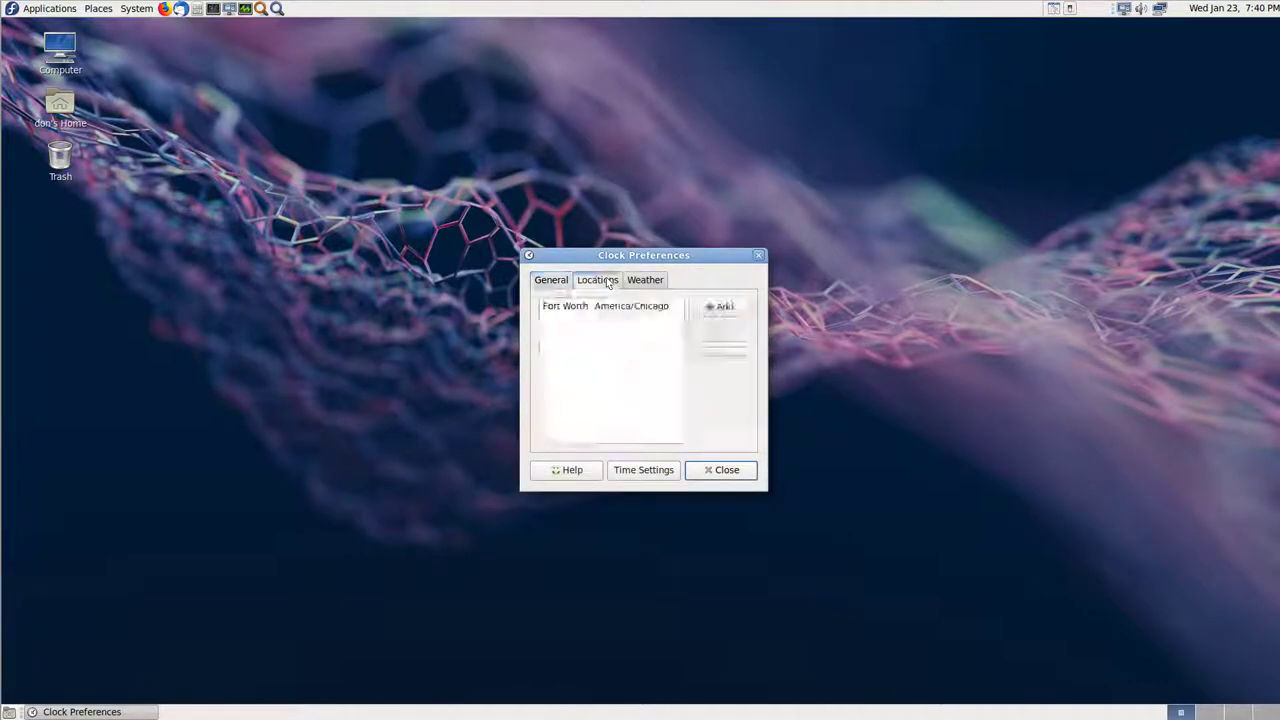
click(625, 314)
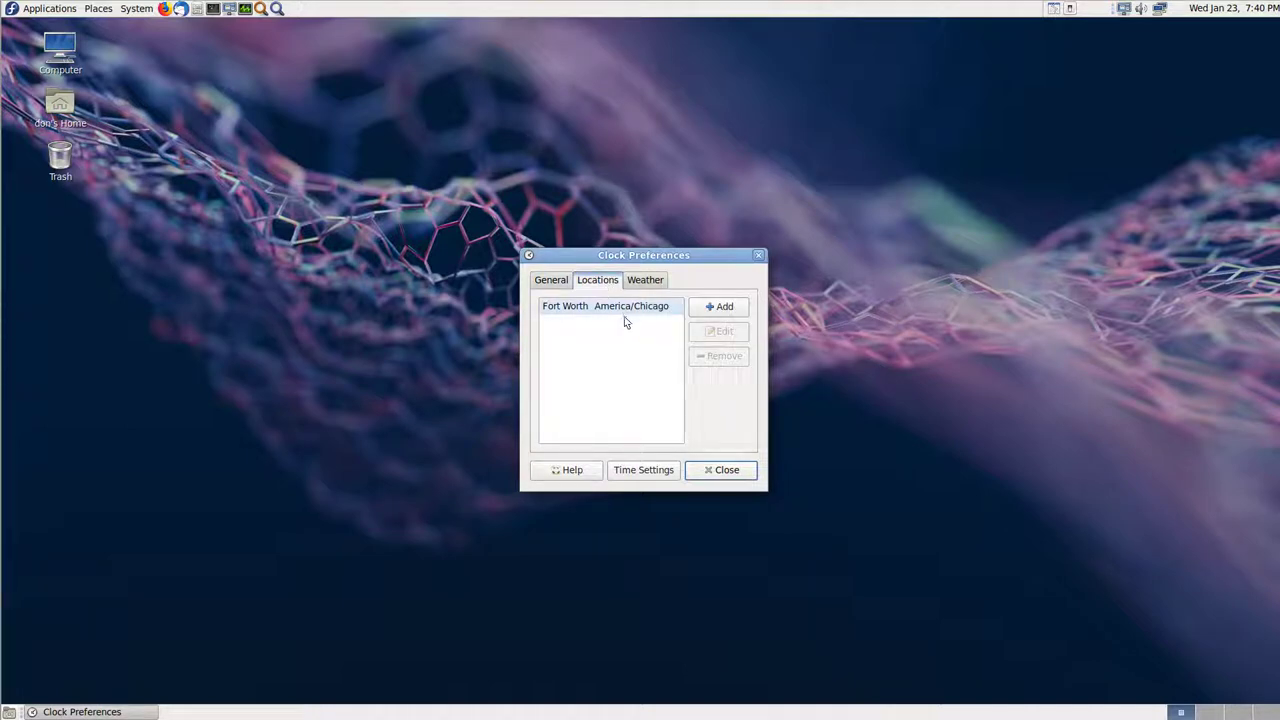
ctrl+click(627, 315)
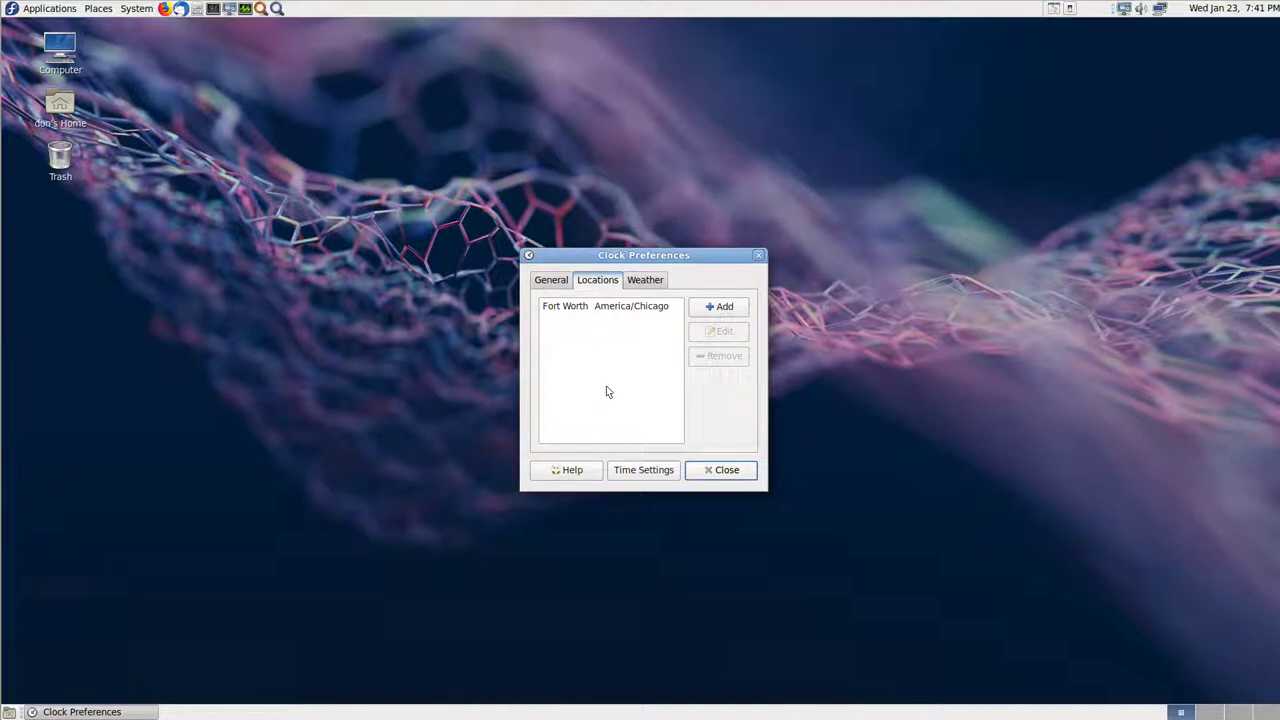
click(638, 470)
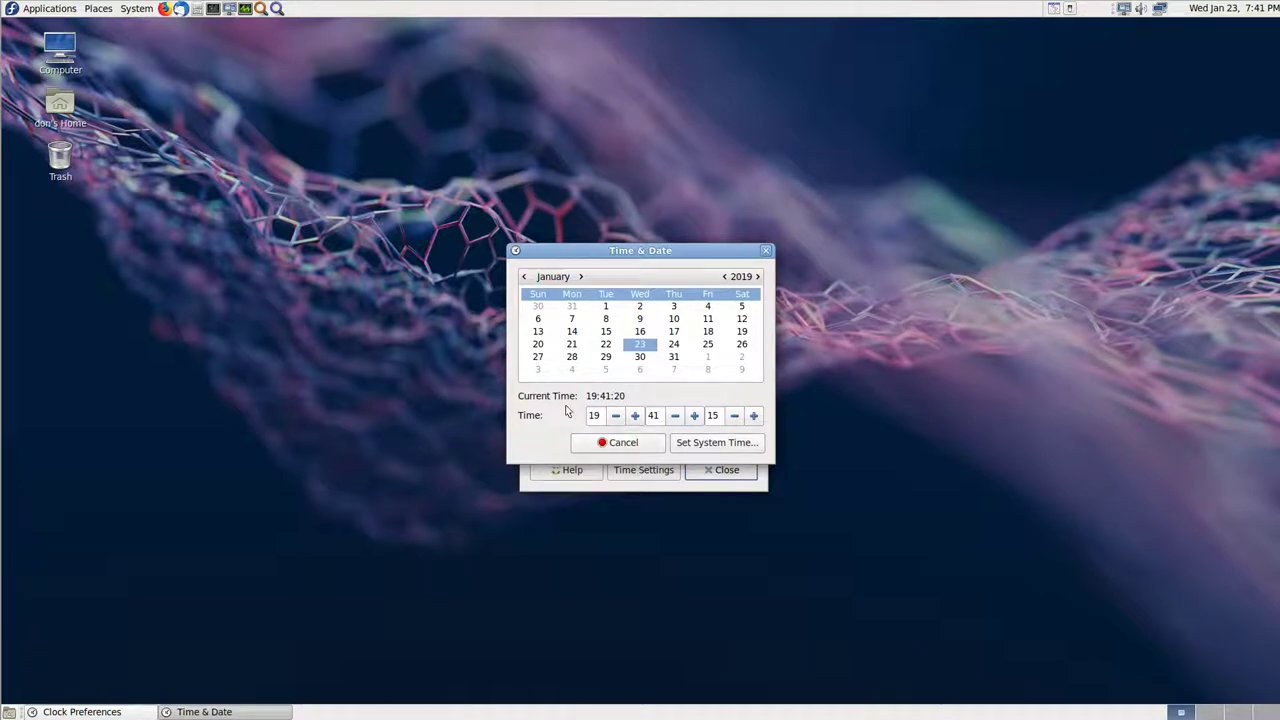
Authenticate with the root password and set the system time to 19:41:24
click(703, 447)
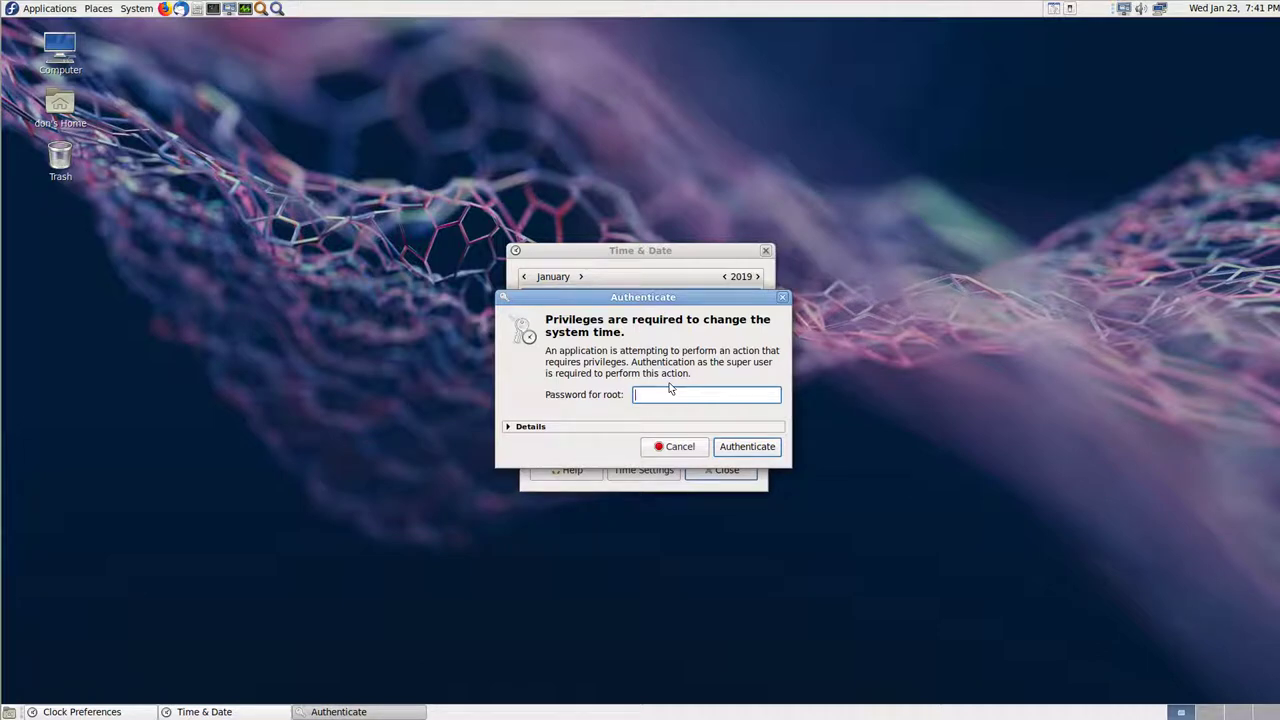
text(••)
key(BackSpace)
key(BackSpace)
text(••••••)
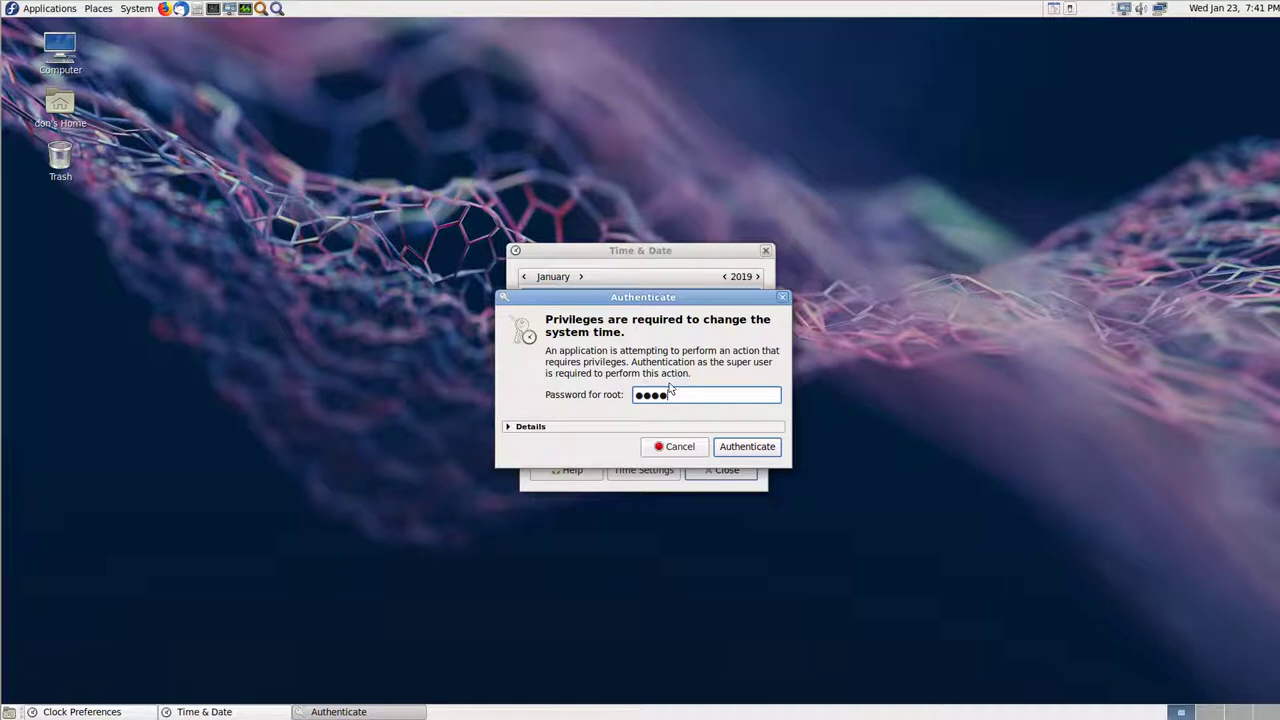
text(••••••••••••)
key(Return)
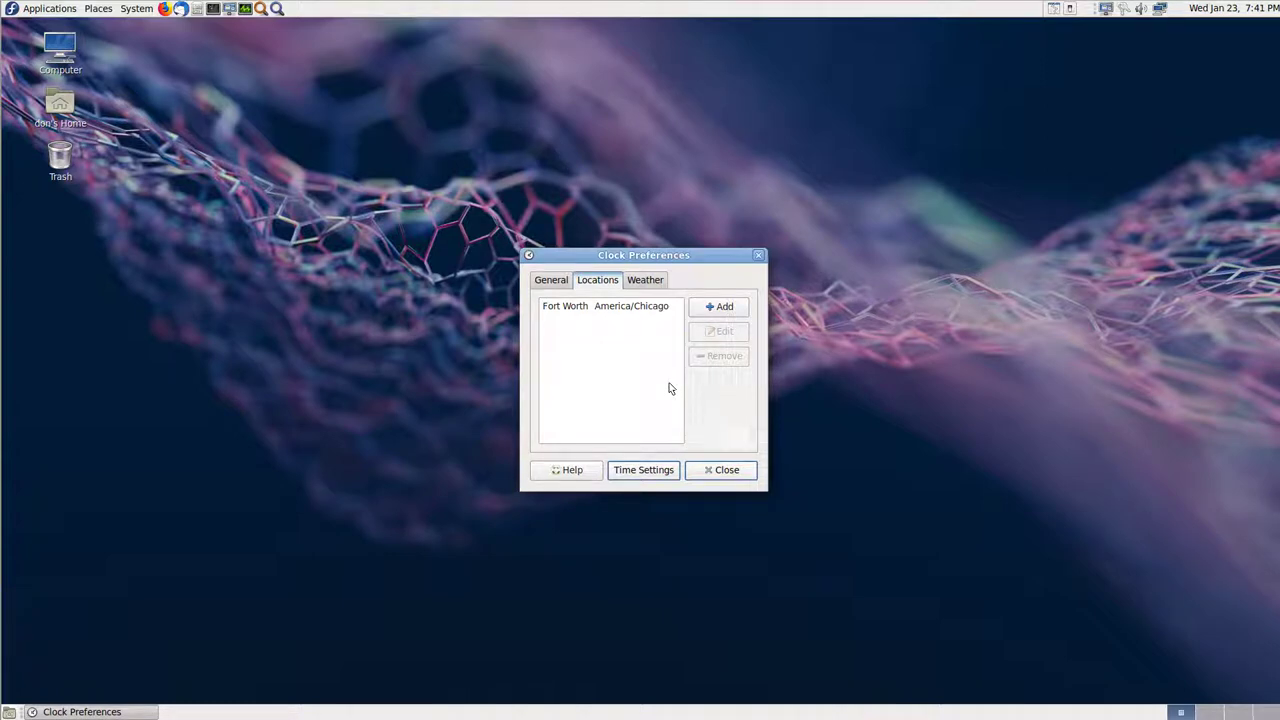
click(664, 476)
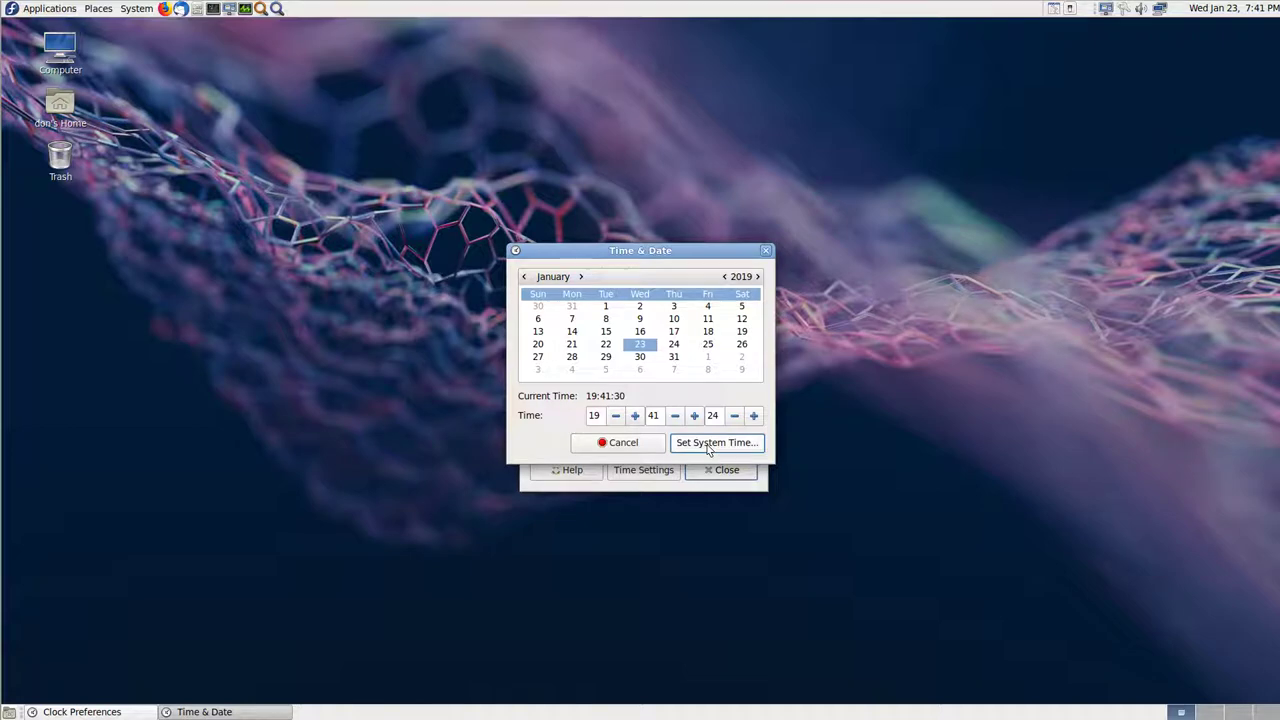
click(705, 447)
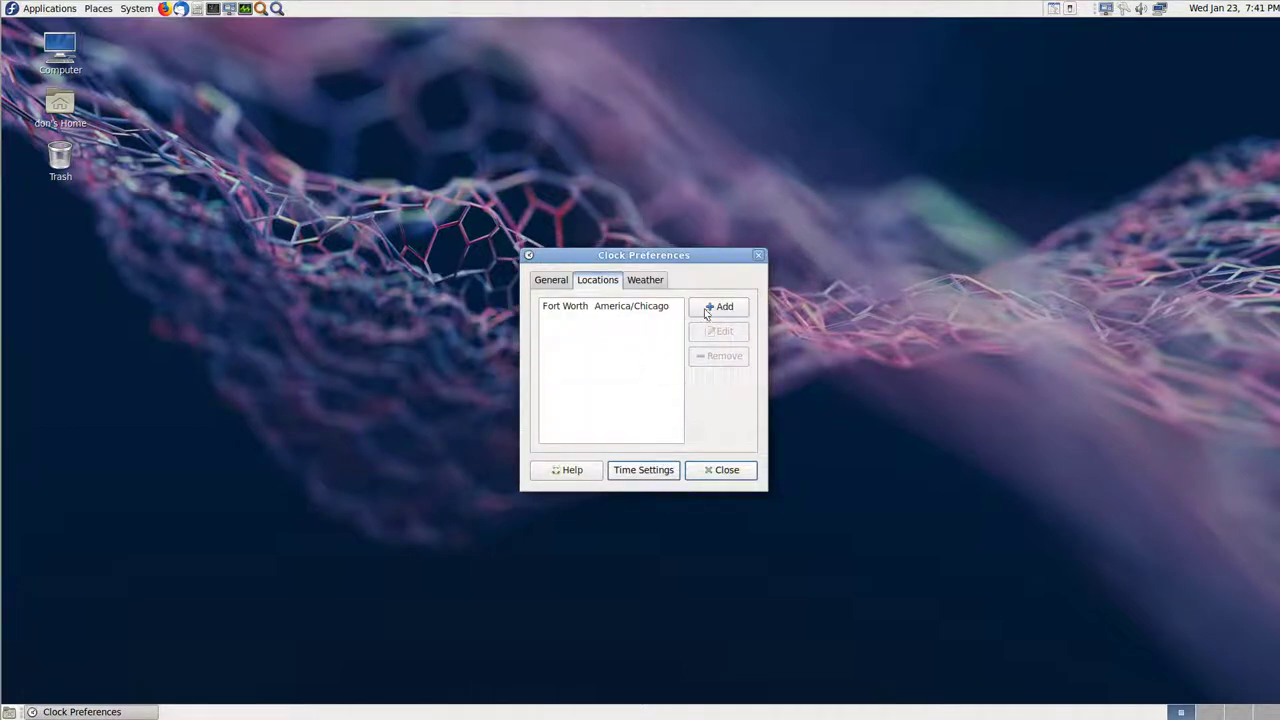
Look over the Weather tab, then back out of a first Add-location attempt
click(660, 282)
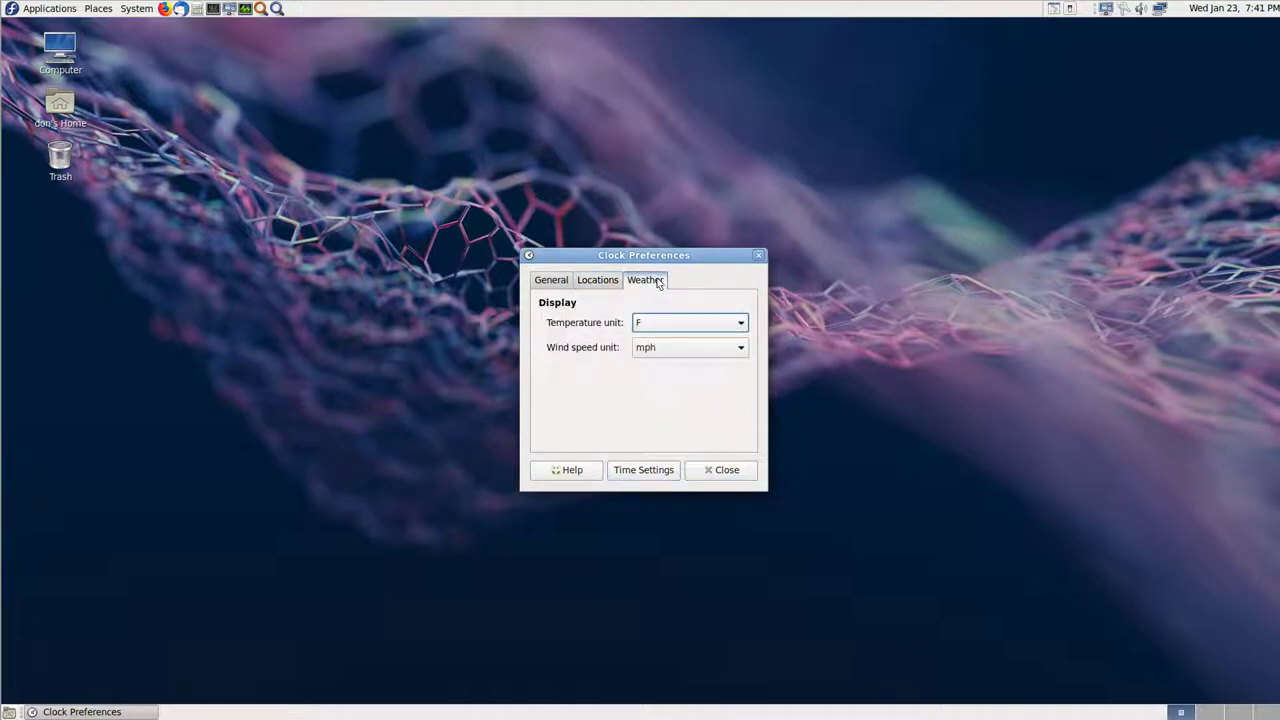
click(598, 282)
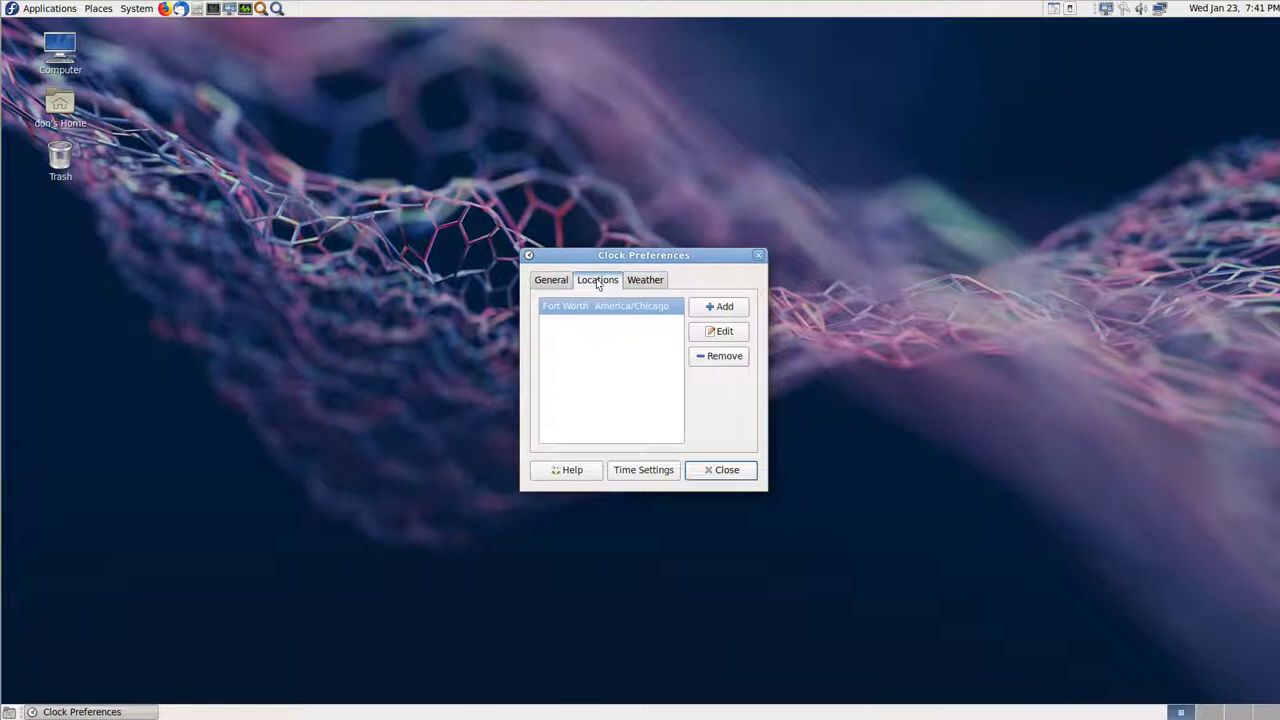
click(718, 310)
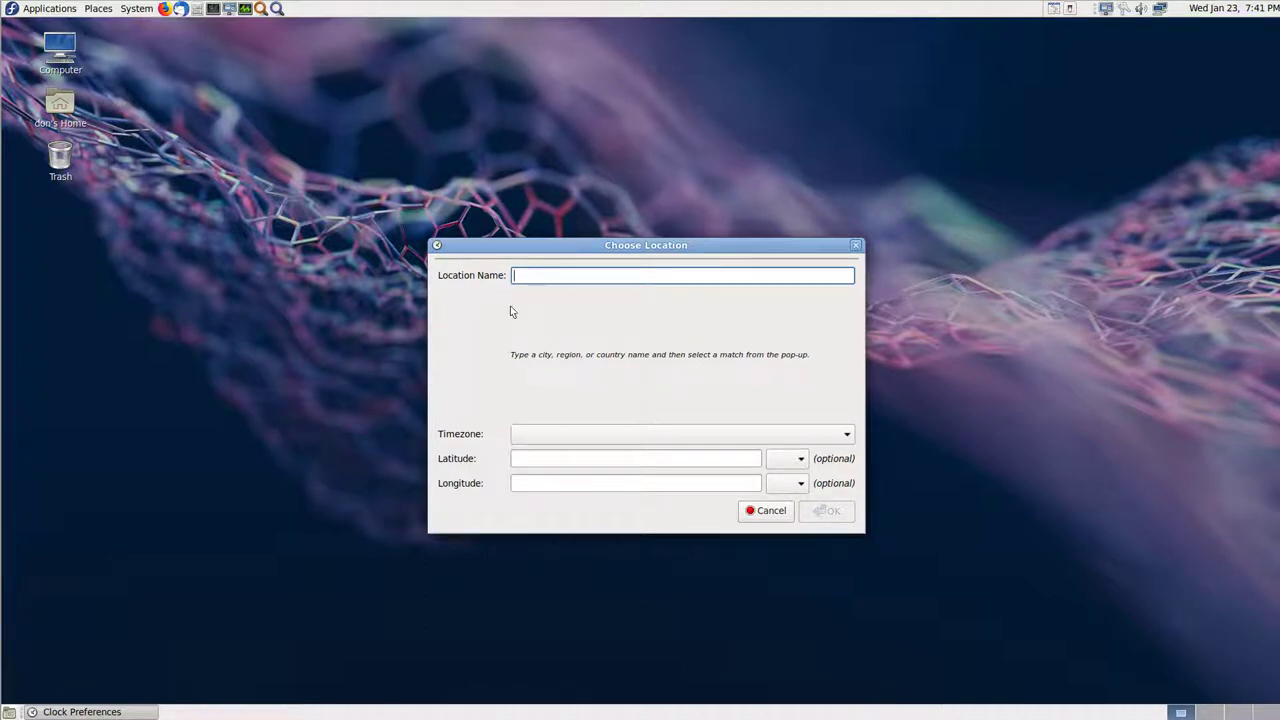
click(770, 511)
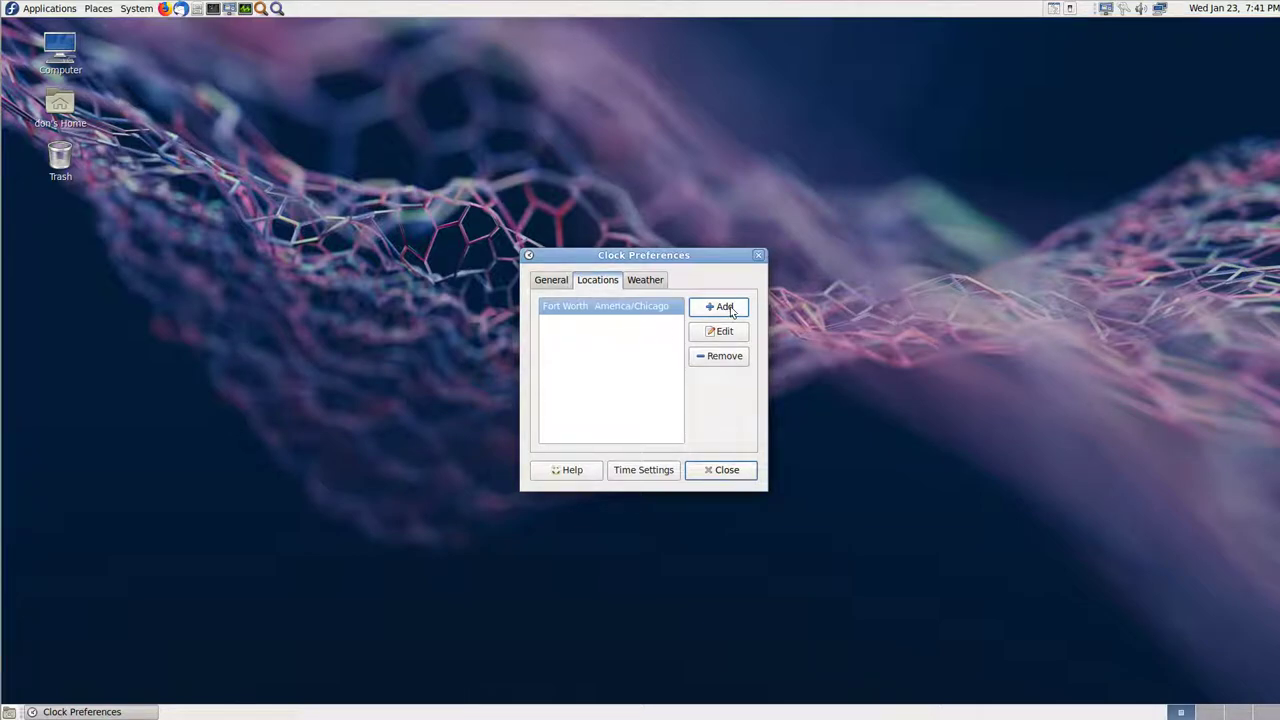
Search the new-location field for Fort Worth after first trying Dallas
click(731, 310)
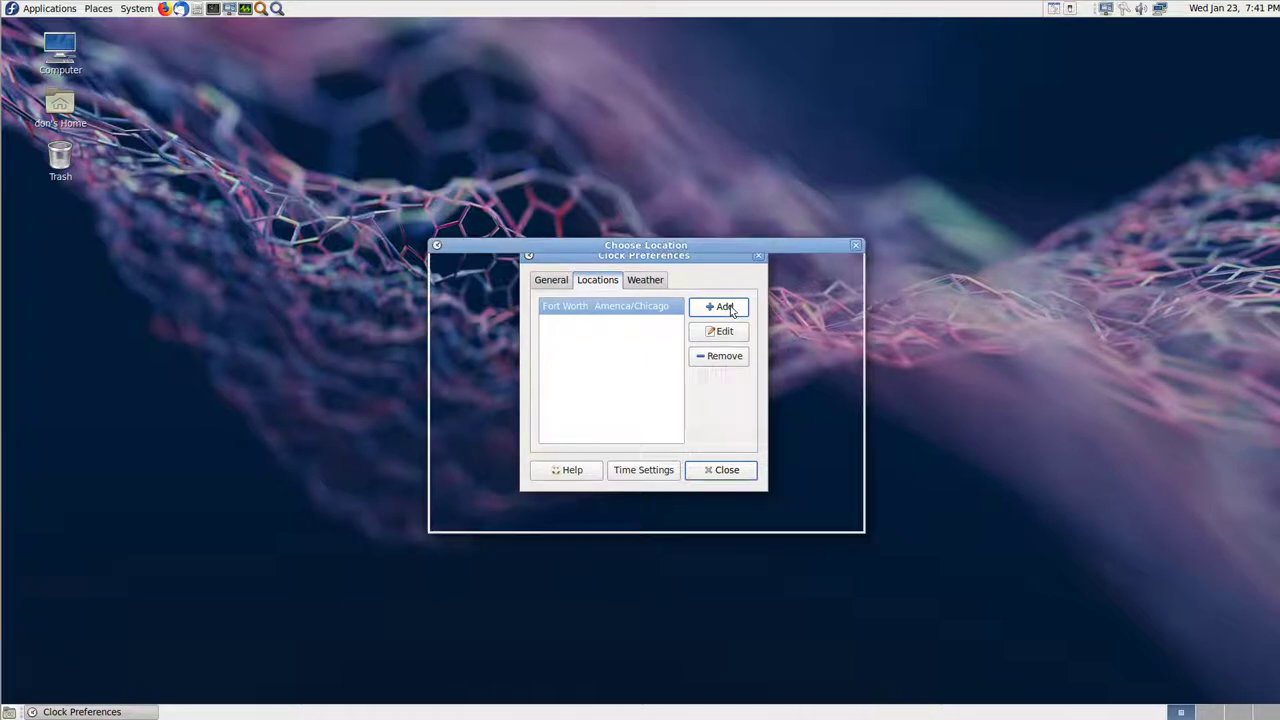
text(d)
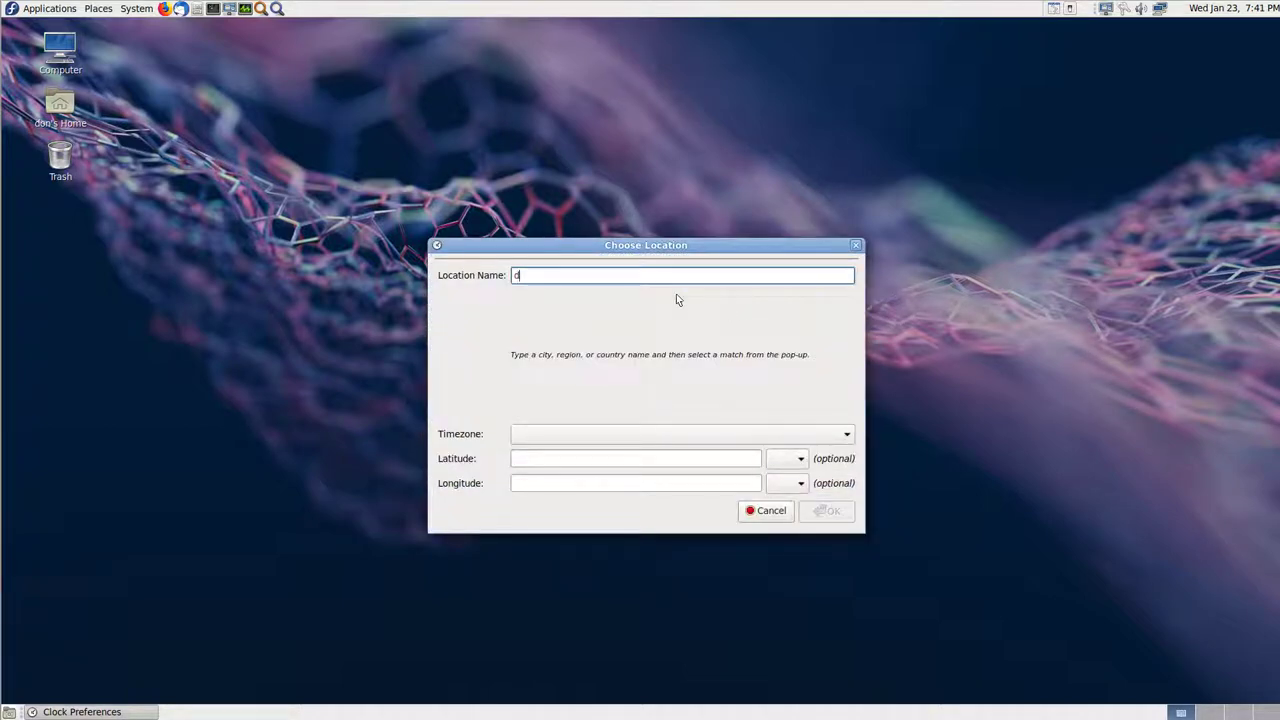
text(allaa)
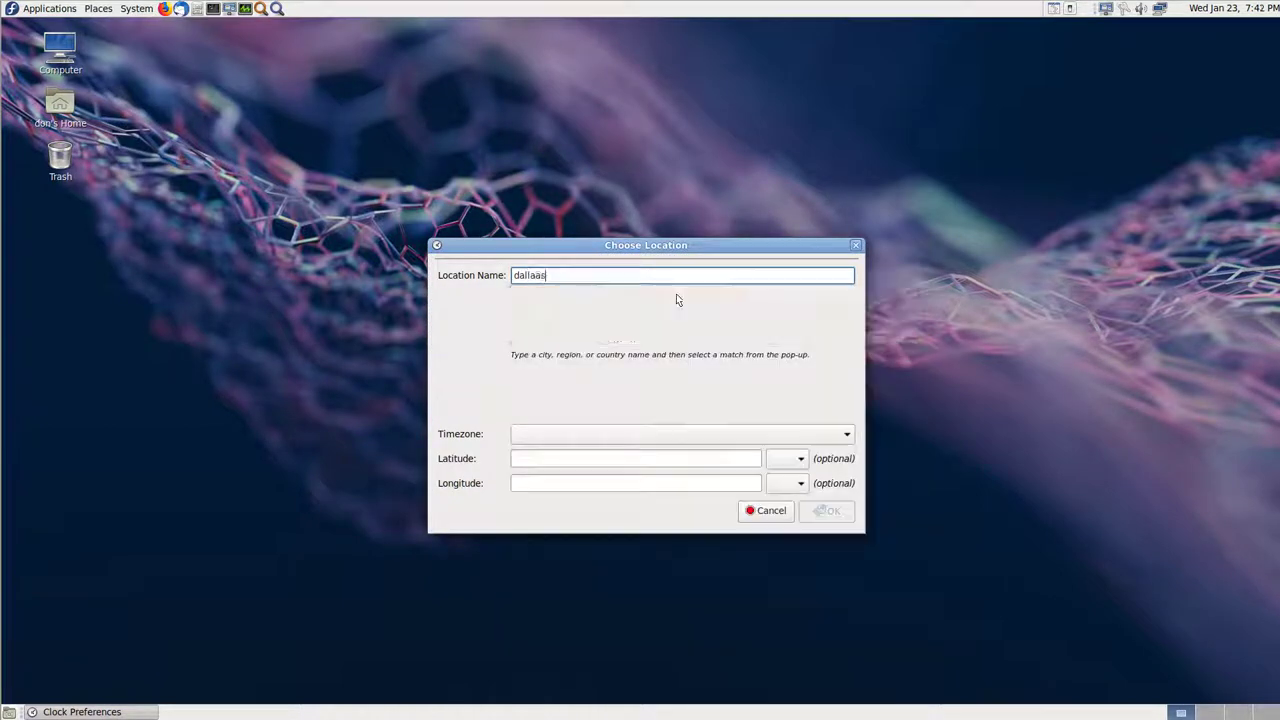
key(BackSpace)
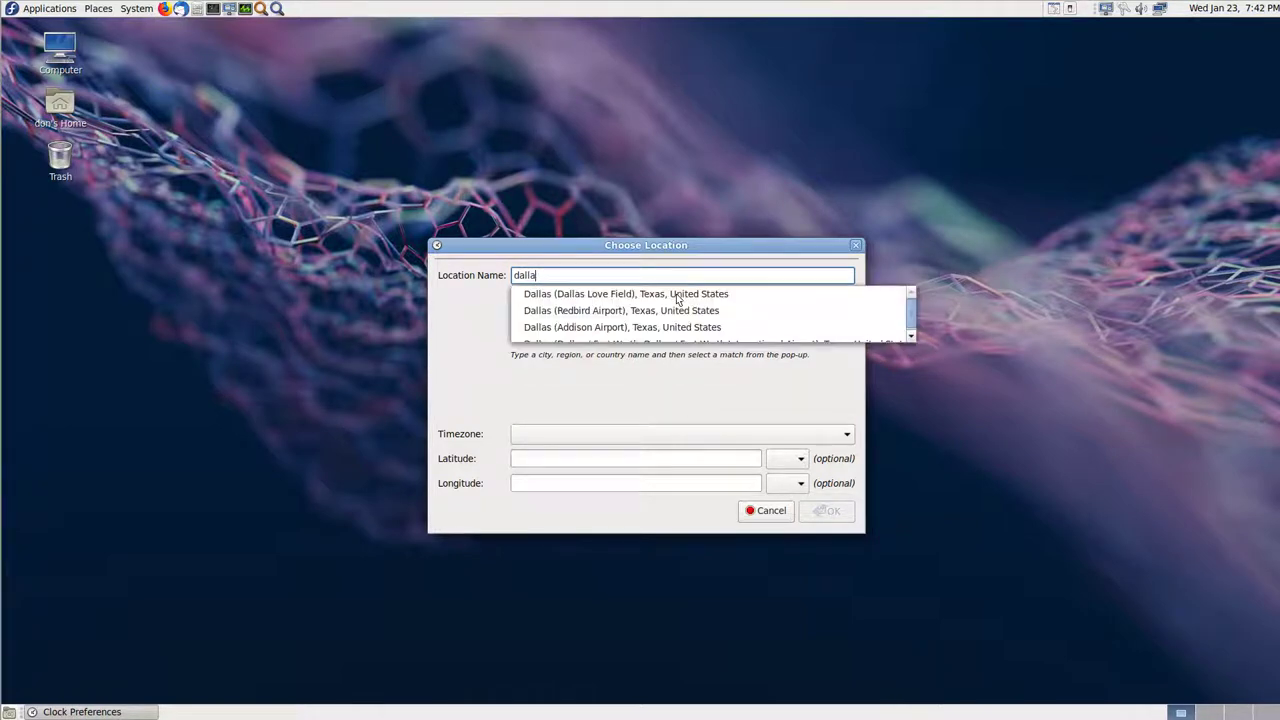
text(s)
key(BackSpace)
key(BackSpace)
key(BackSpace)
key(BackSpace)
key(BackSpace)
text(f)
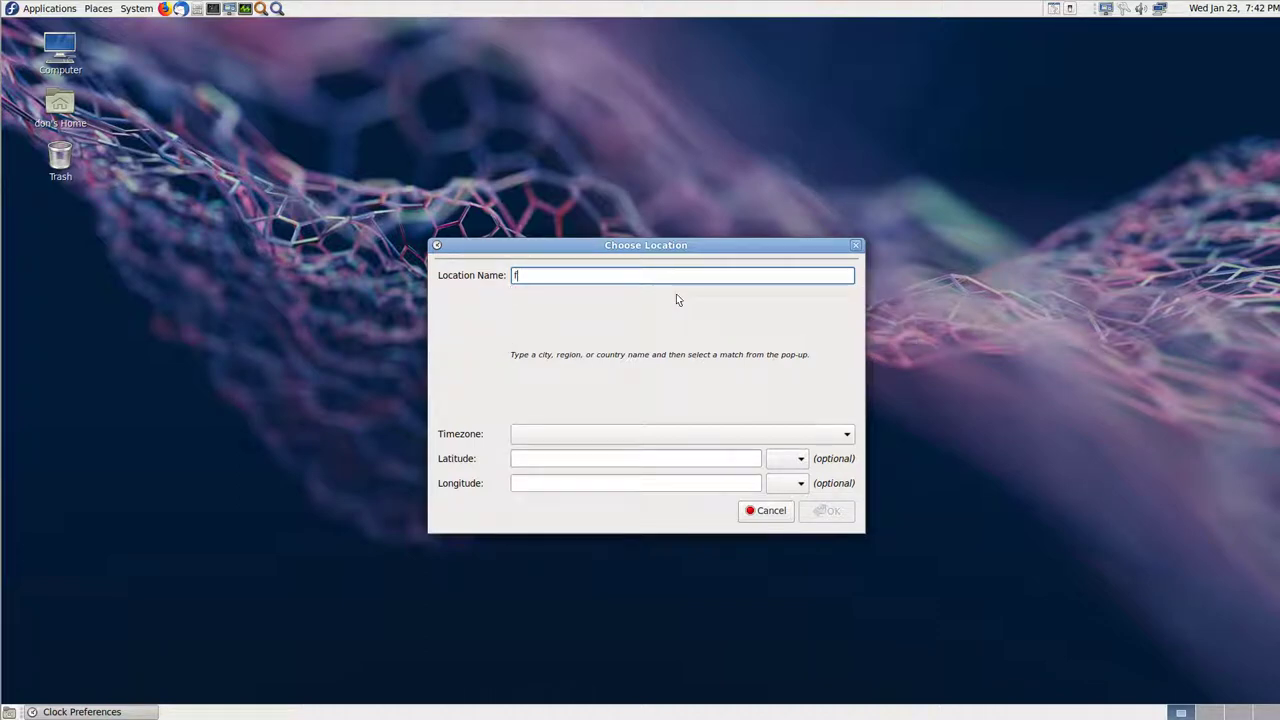
text(ort wo)
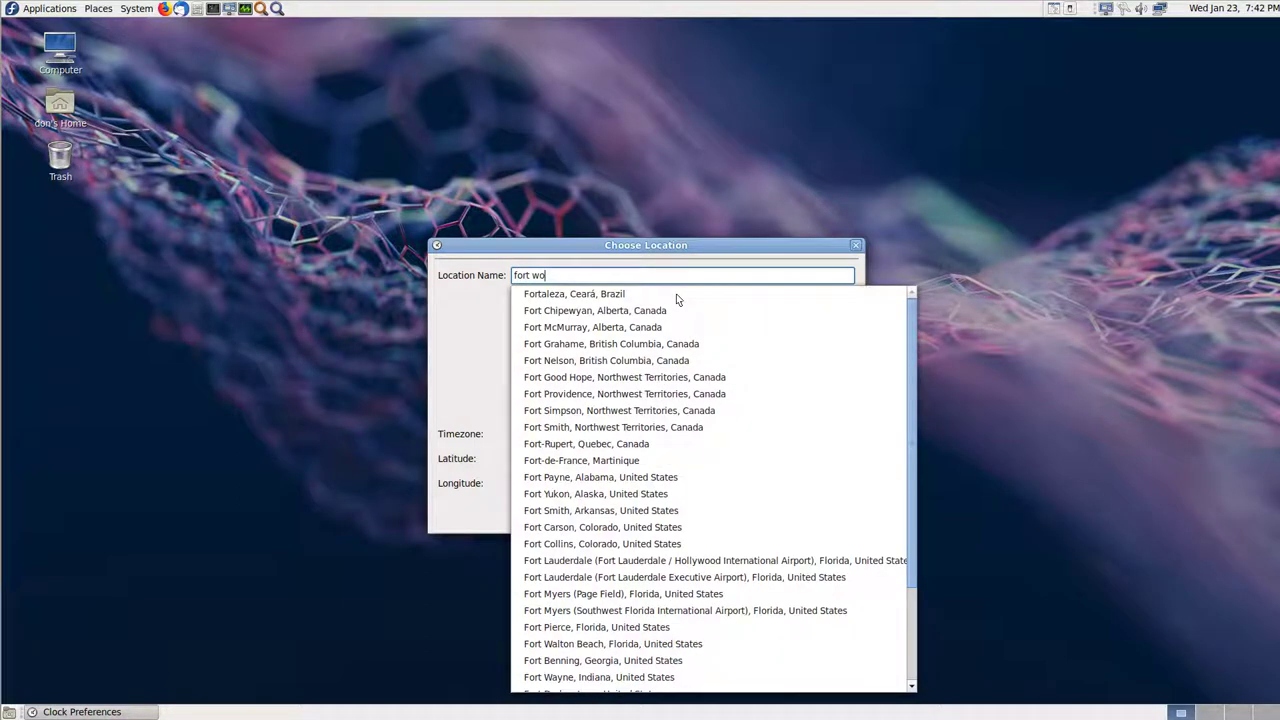
text(rth)
key(BackSpace)
key(BackSpace)
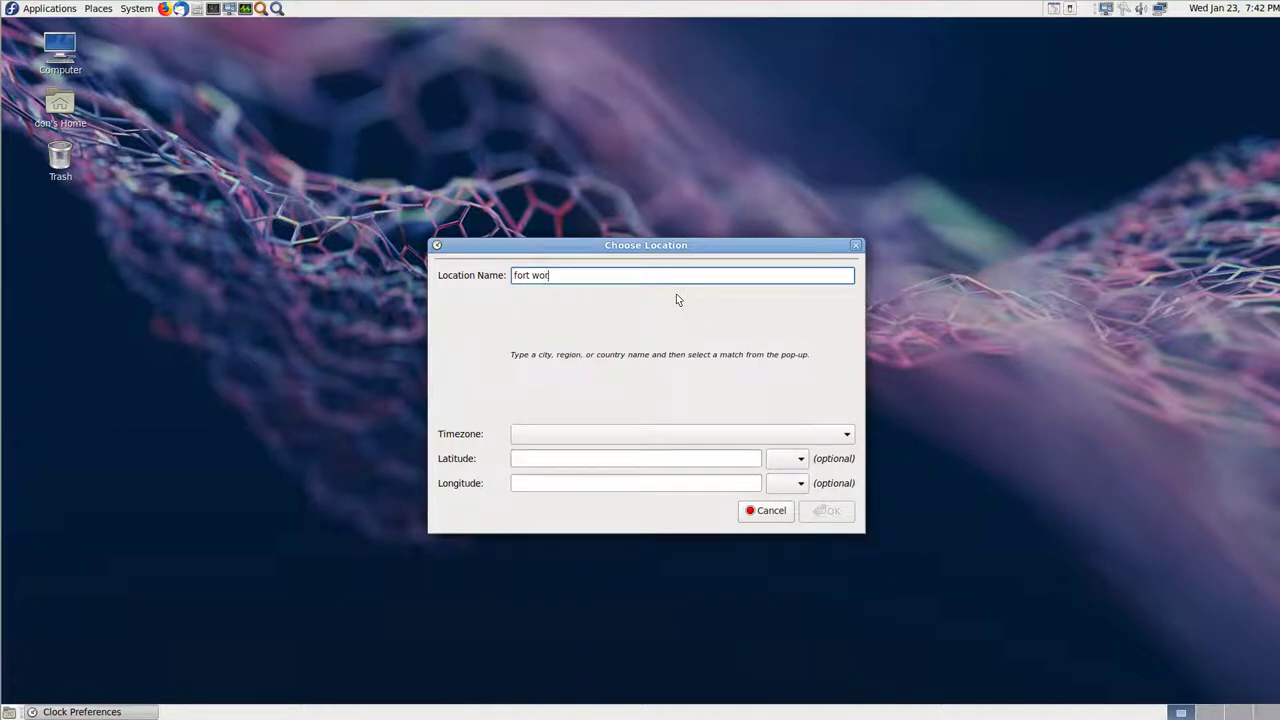
text(th)
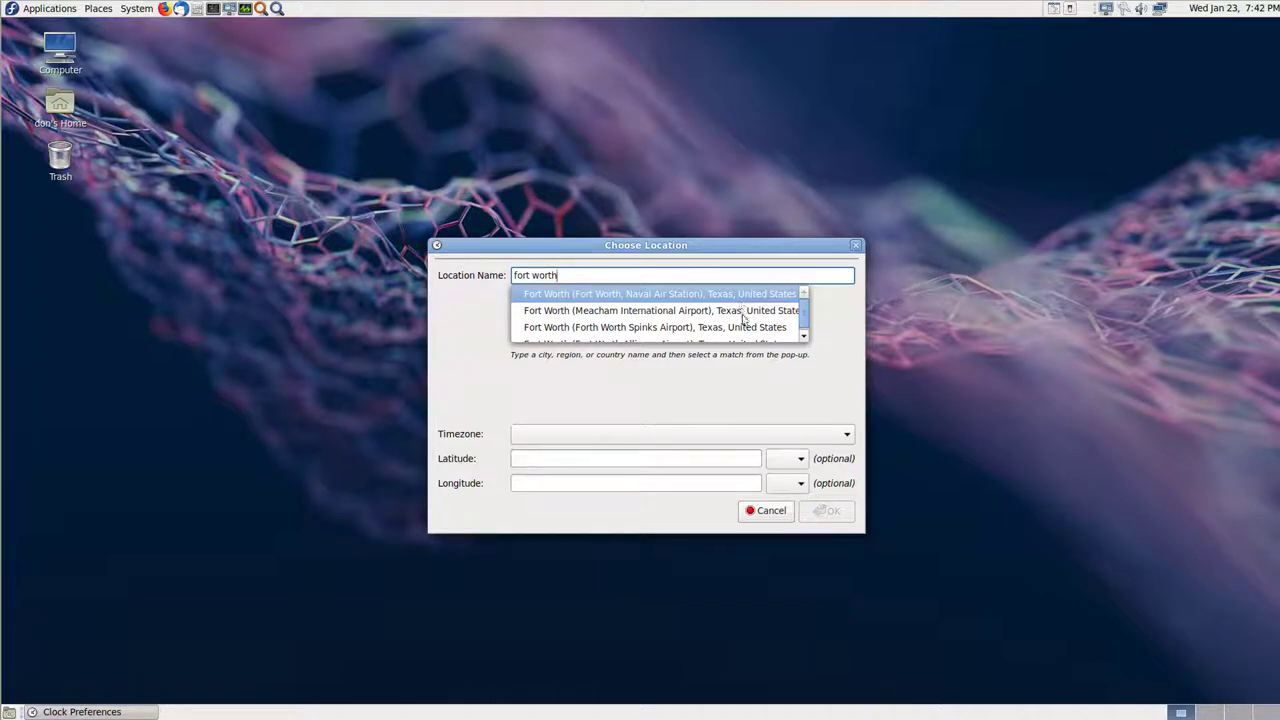
scroll(742, 320, down, 1)
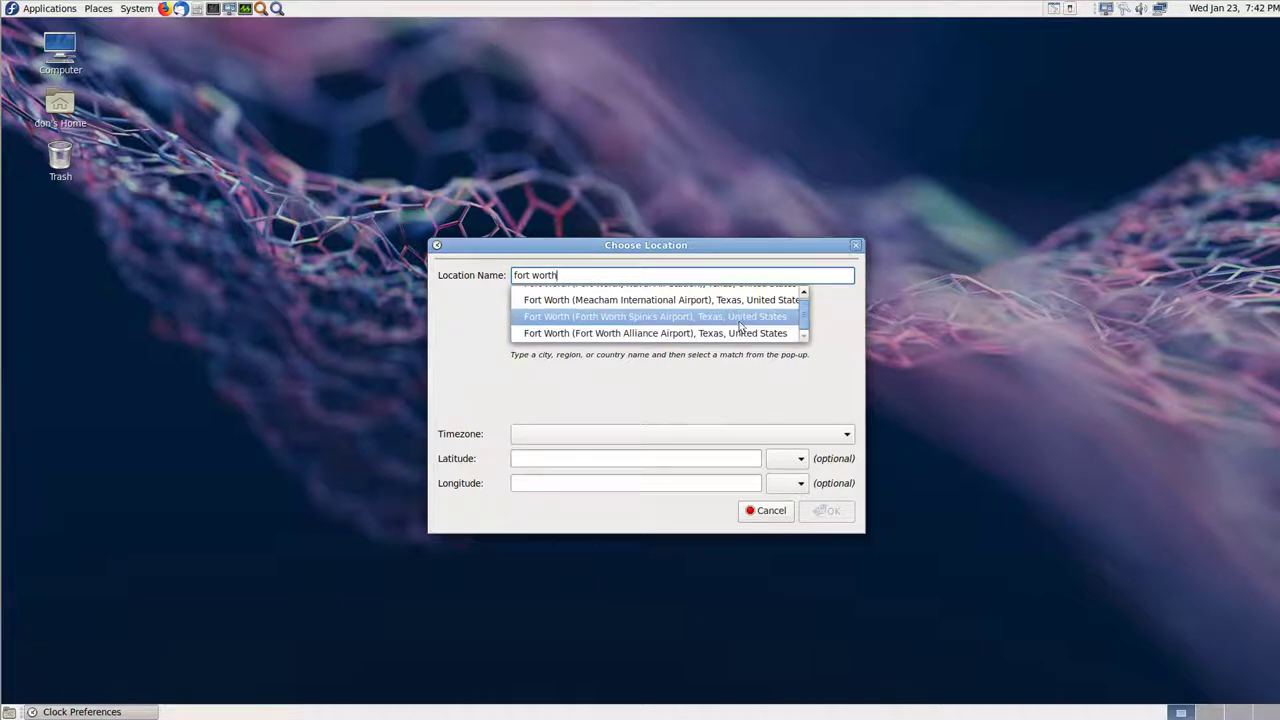
Add Fort Worth (Spinks Airport), then remove the duplicate Fort Worth entry
click(740, 318)
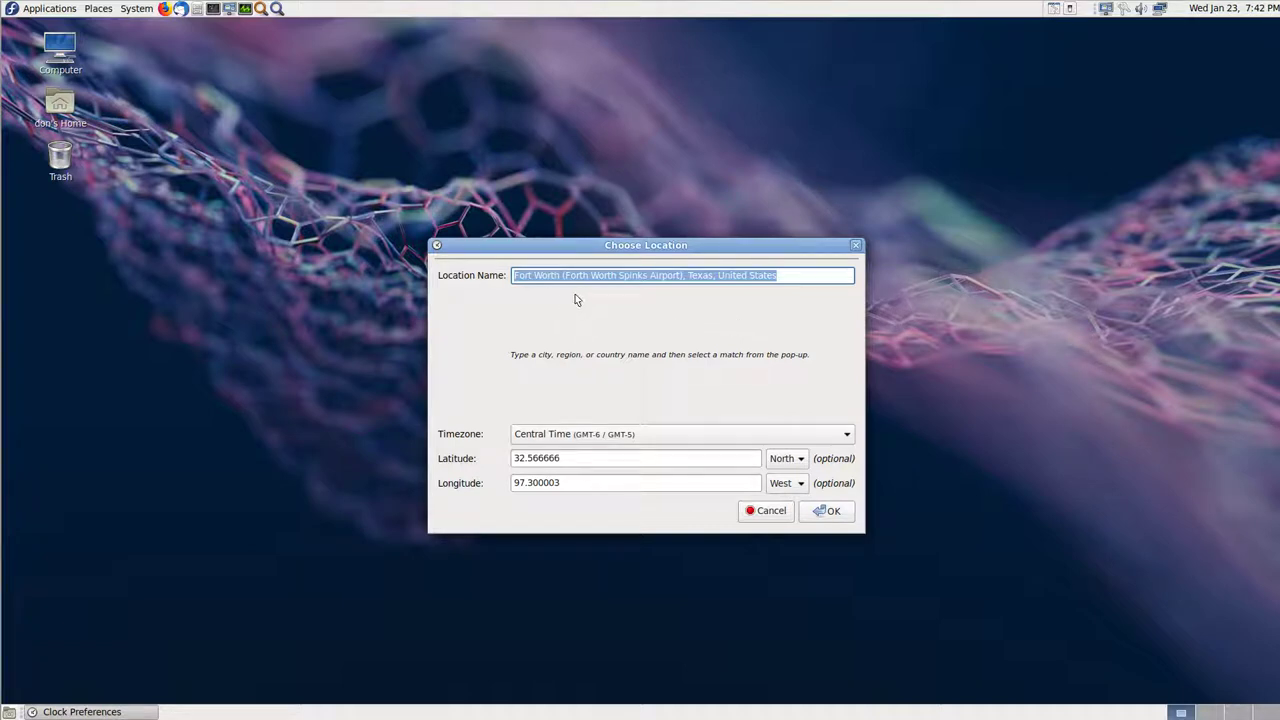
click(828, 514)
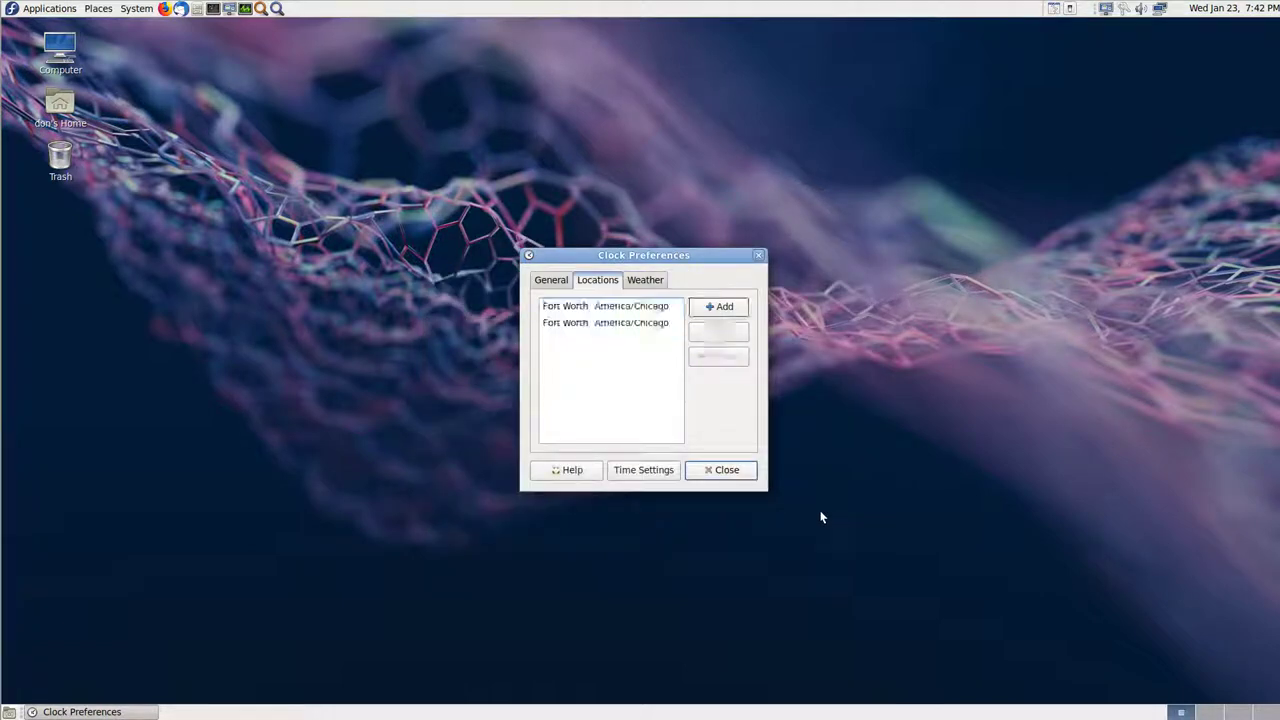
click(650, 325)
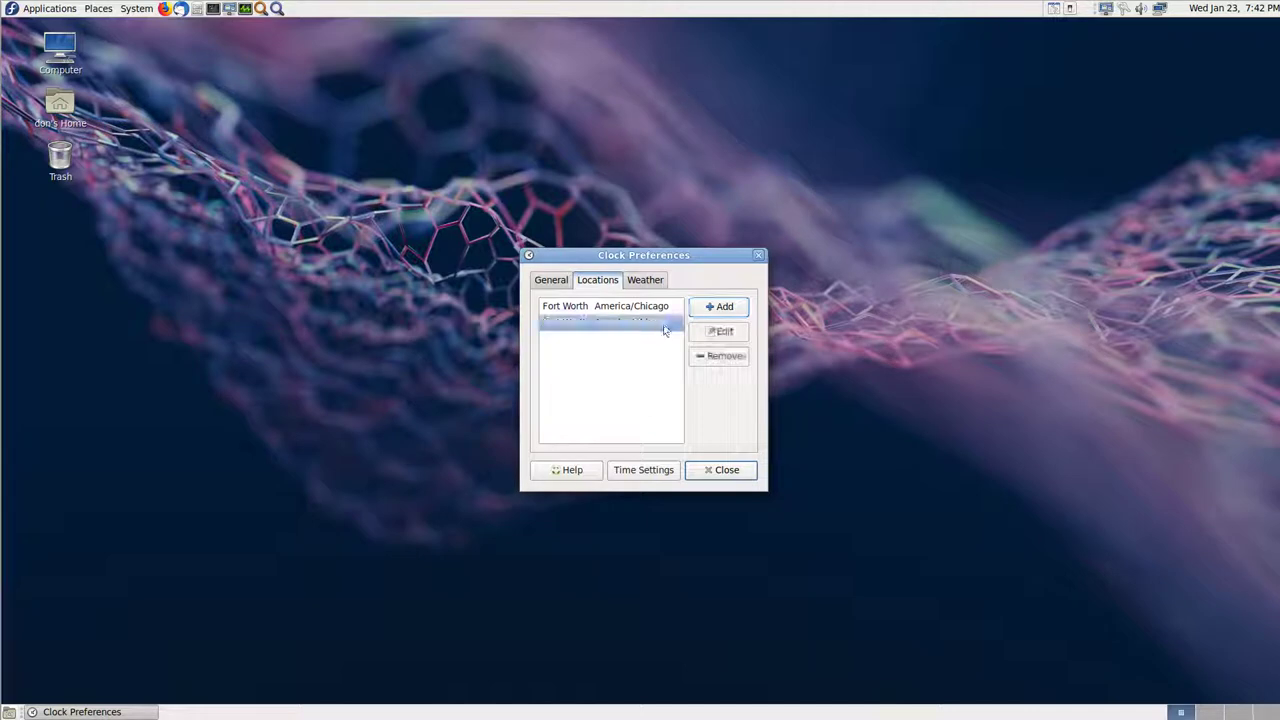
click(728, 356)
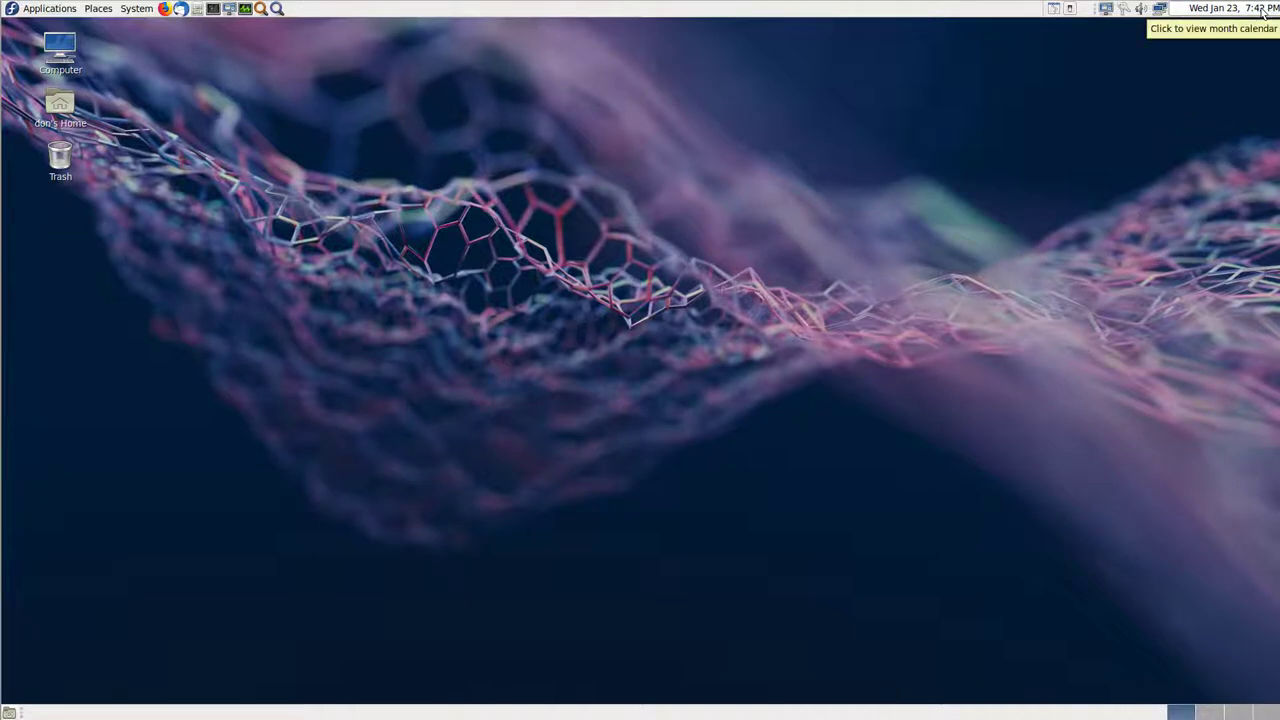
right_click(1263, 12)
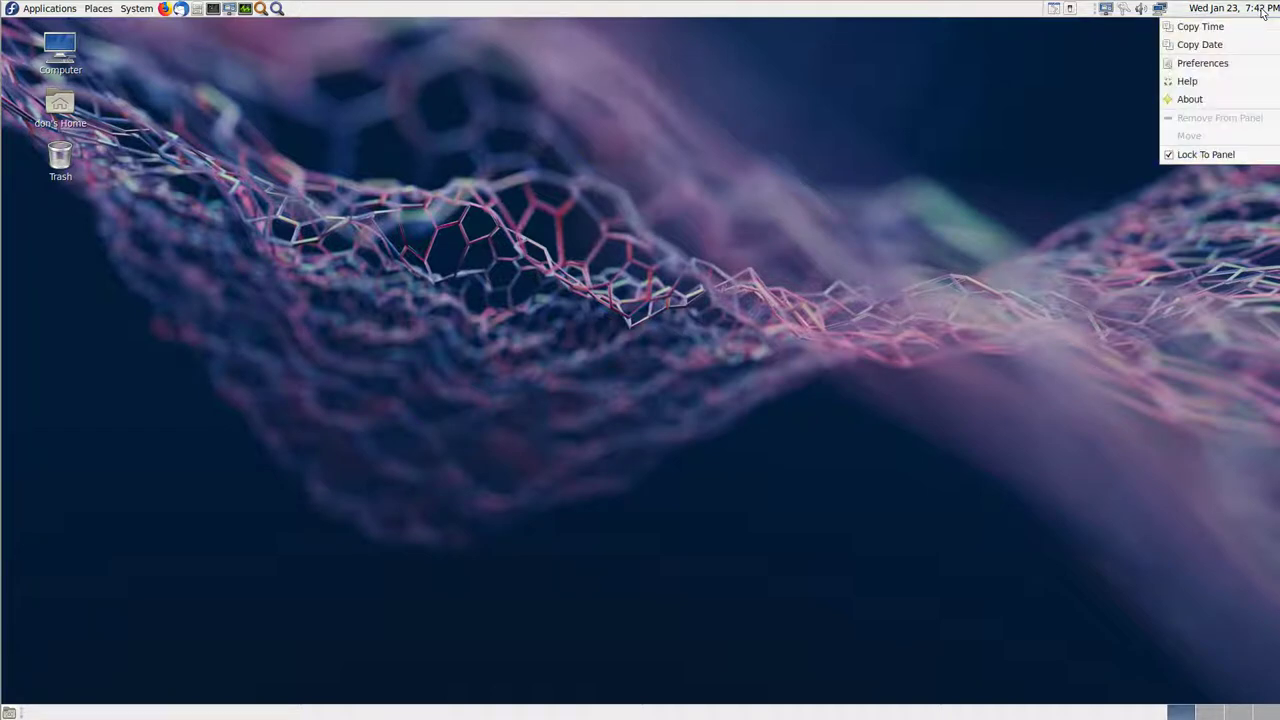
click(1077, 606)
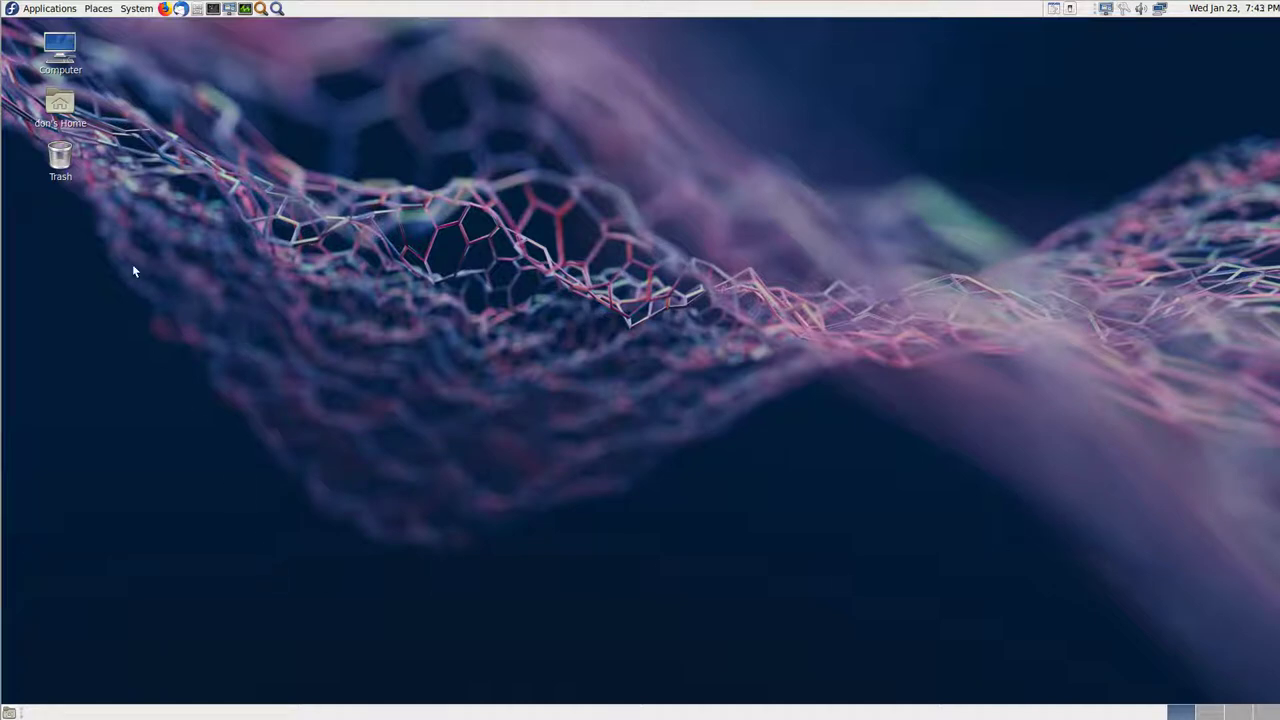
click(136, 10)
mouse_move(184, 31)
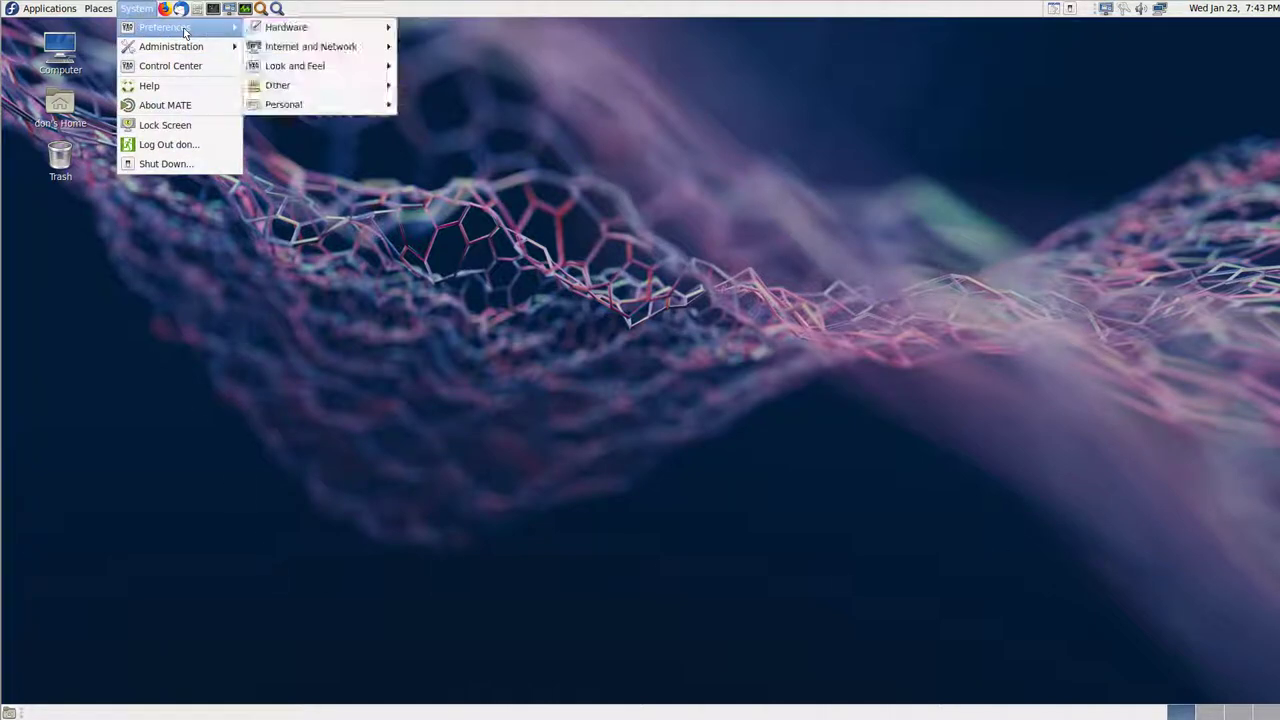
mouse_move(317, 28)
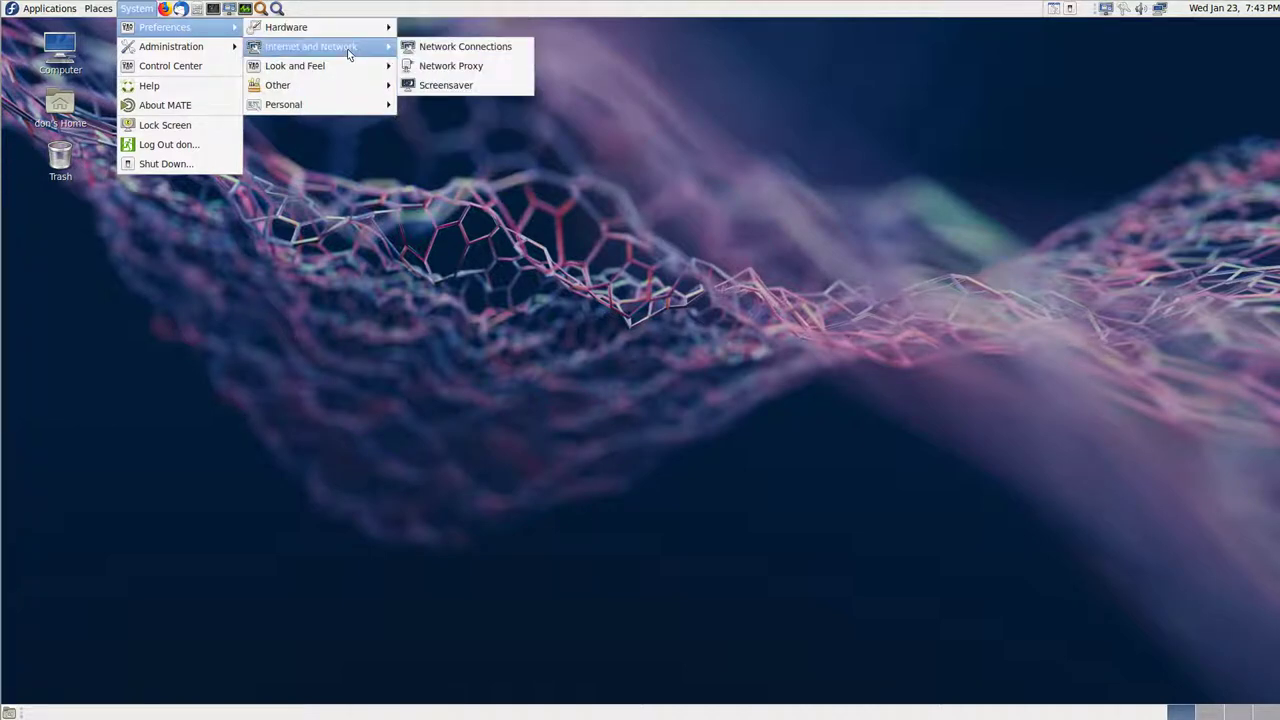
mouse_move(334, 67)
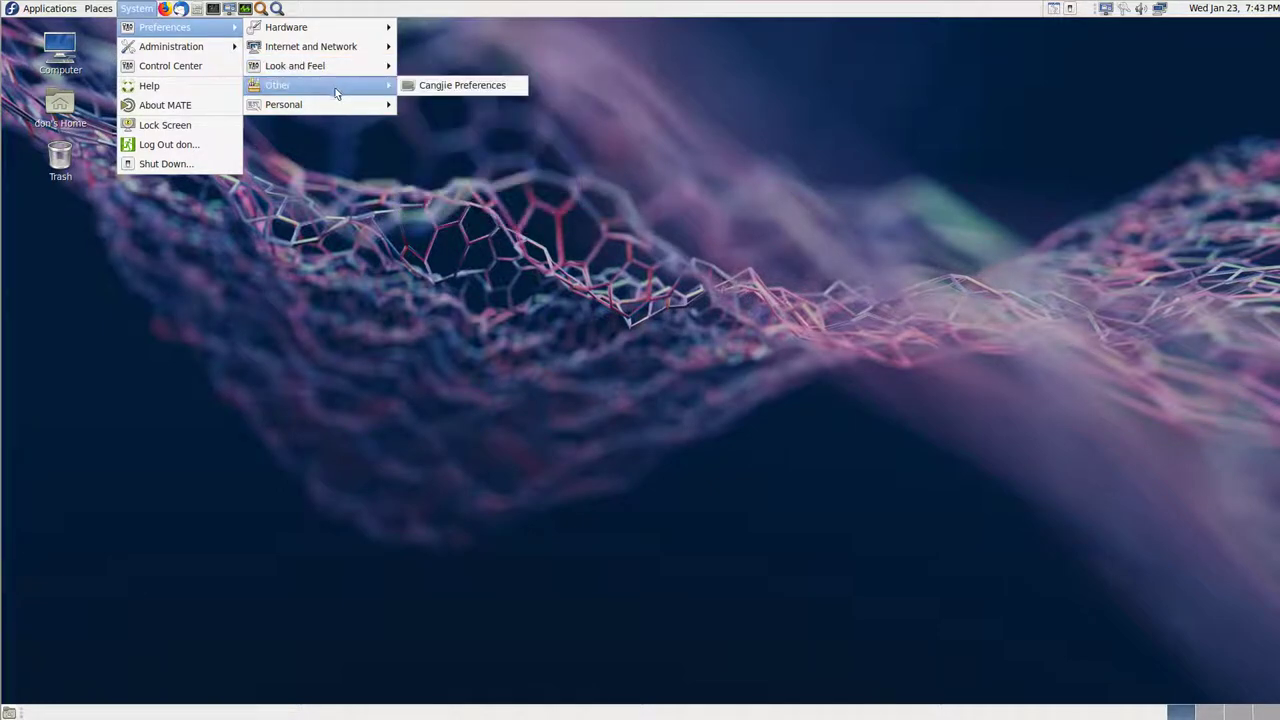
mouse_move(331, 104)
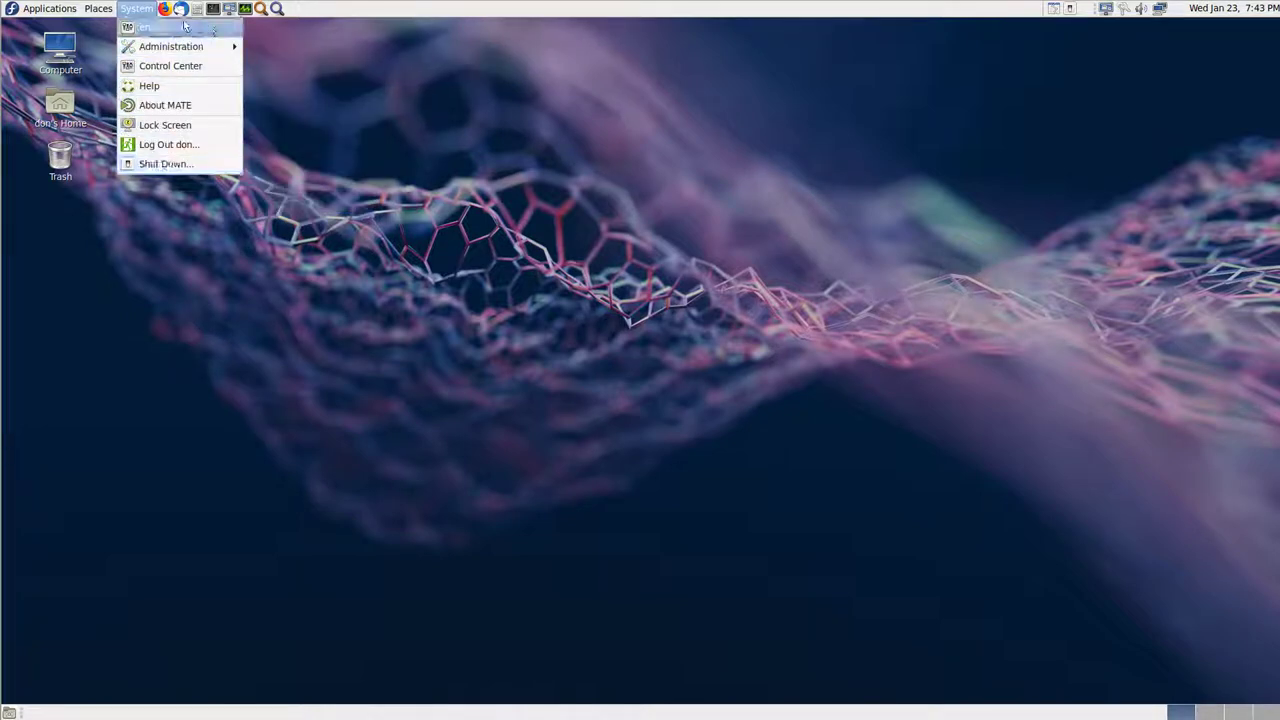
Glance at the Places menu's recent documents, then launch Firefox from the top panel
click(93, 8)
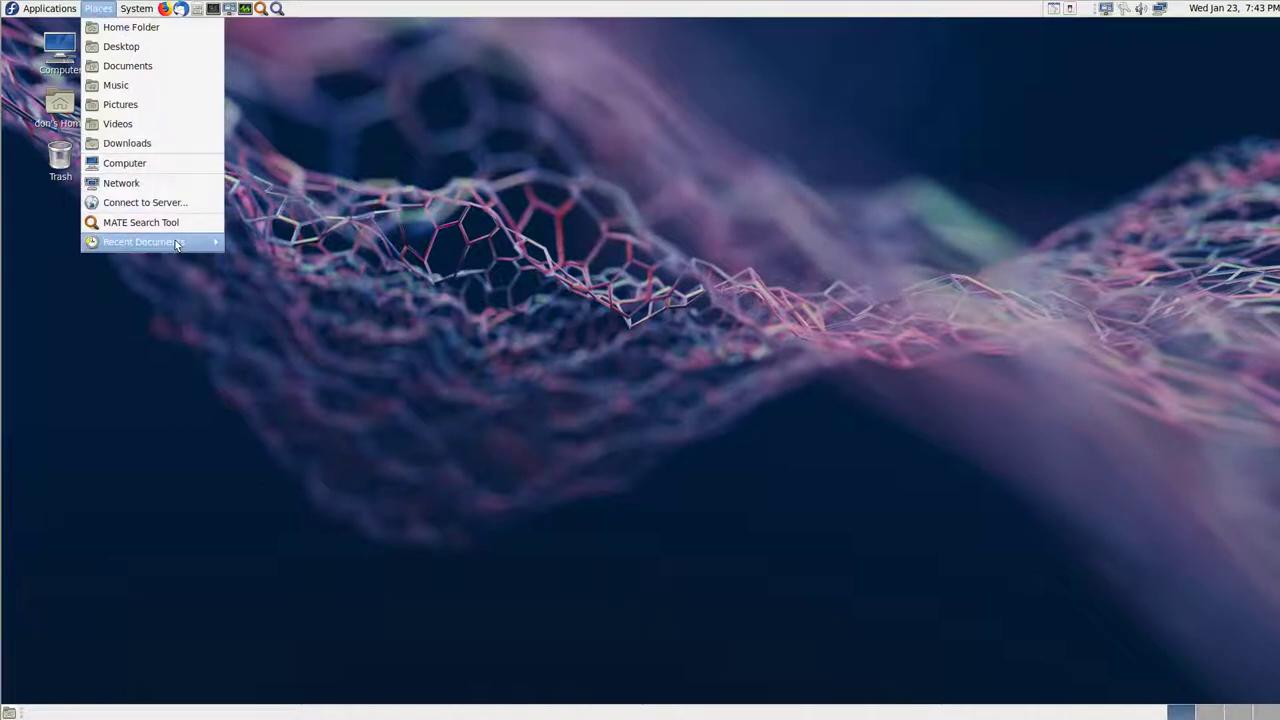
click(899, 324)
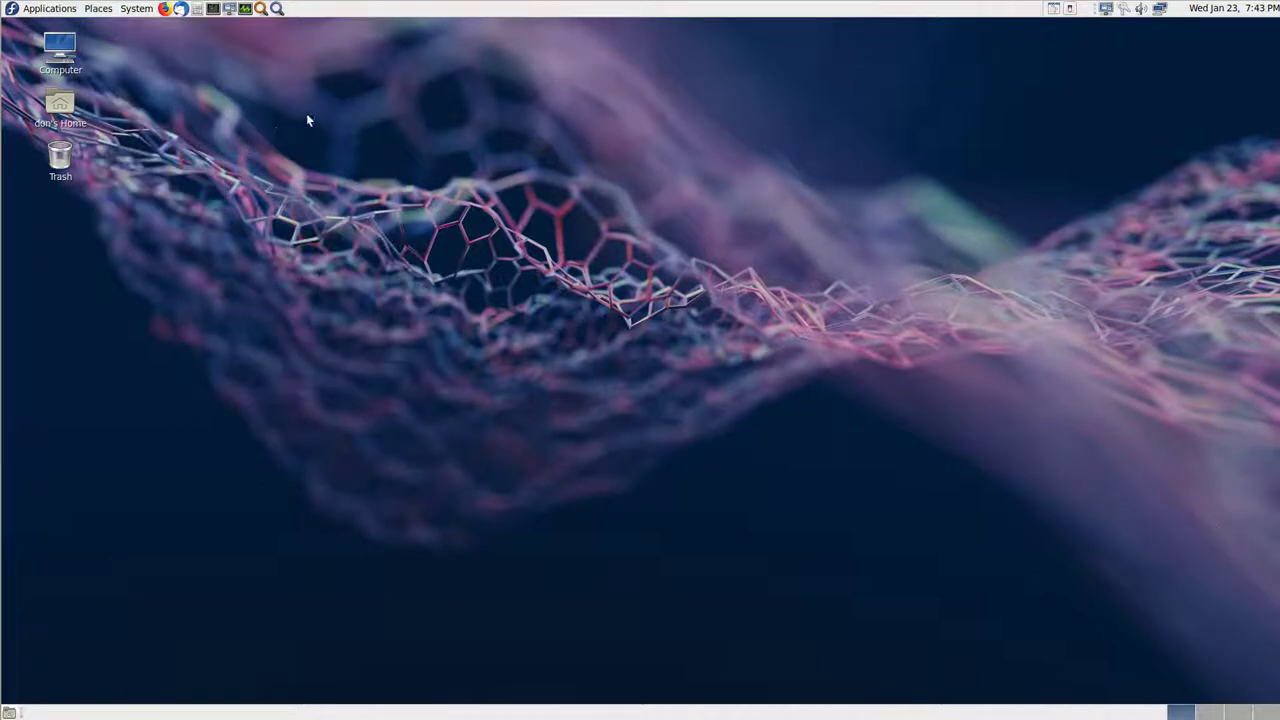
click(165, 9)
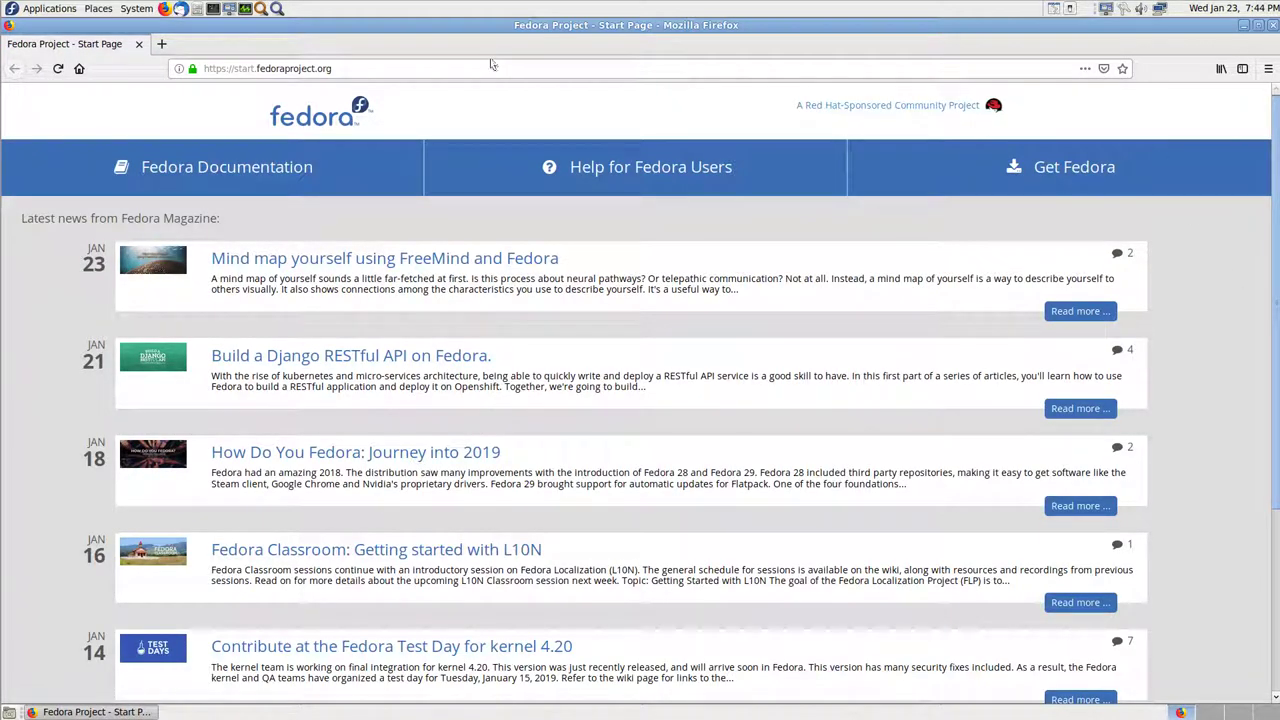
Turn on Firefox's Menu Bar and open the toolbar Customize page
right_click(657, 47)
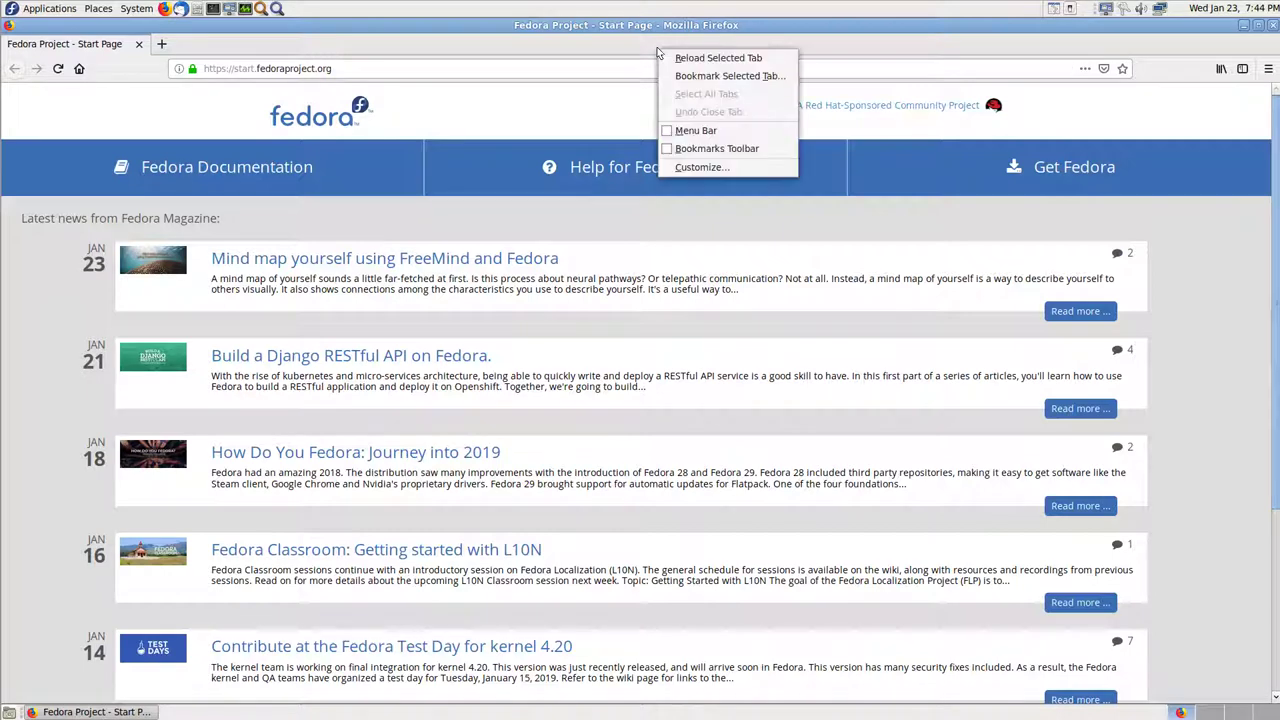
click(696, 130)
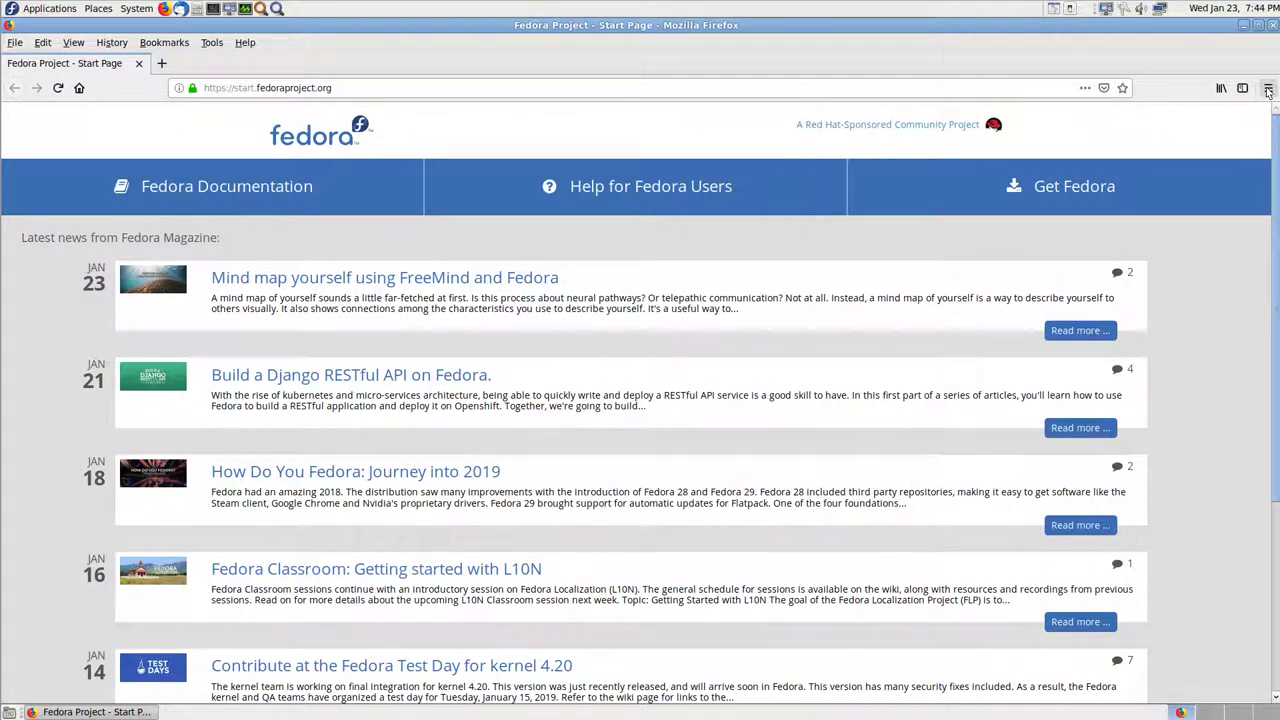
right_click(1140, 57)
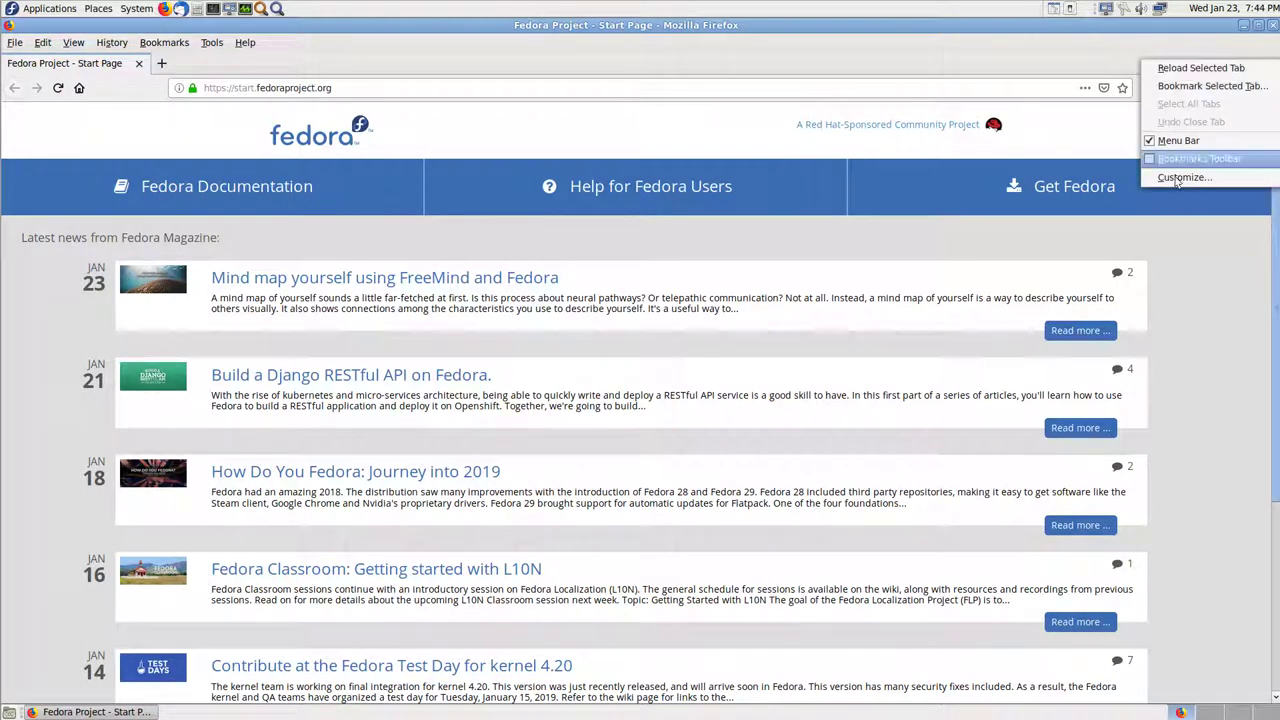
key(Escape)
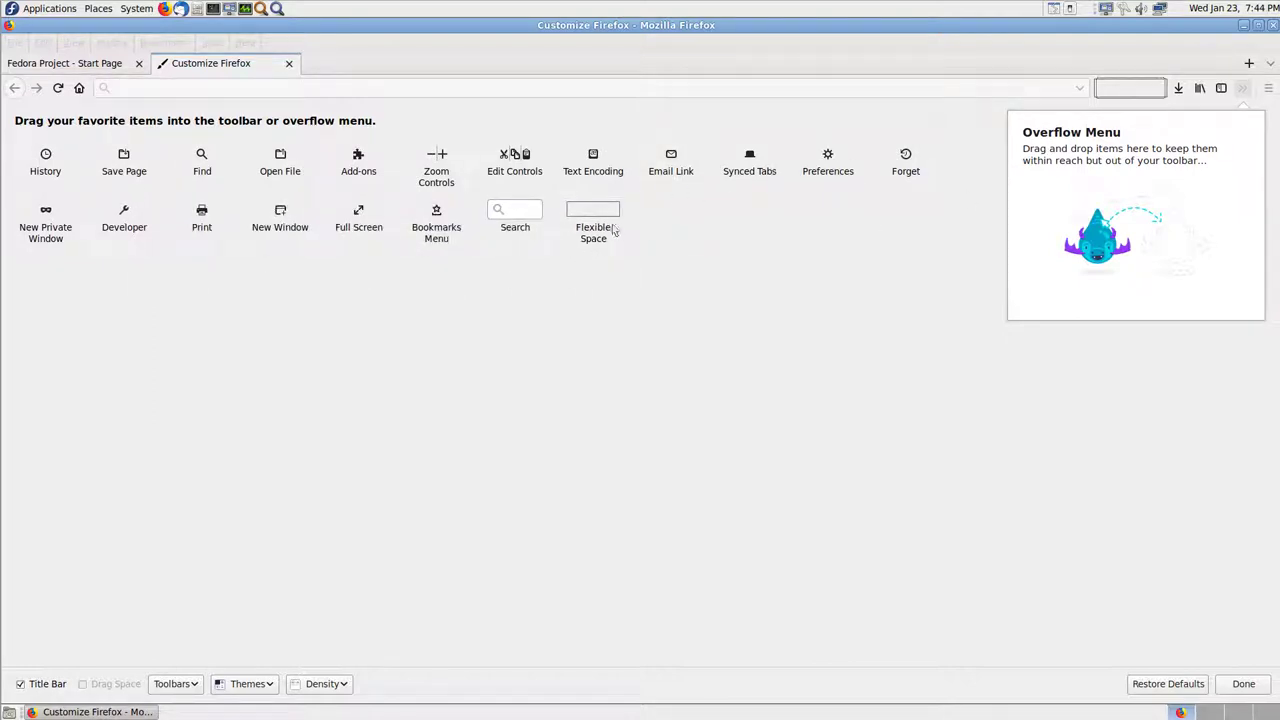
Add a search box, move Downloads beside the menus, remove Sidebars and Library, and finish
drag(520, 212, 1125, 88)
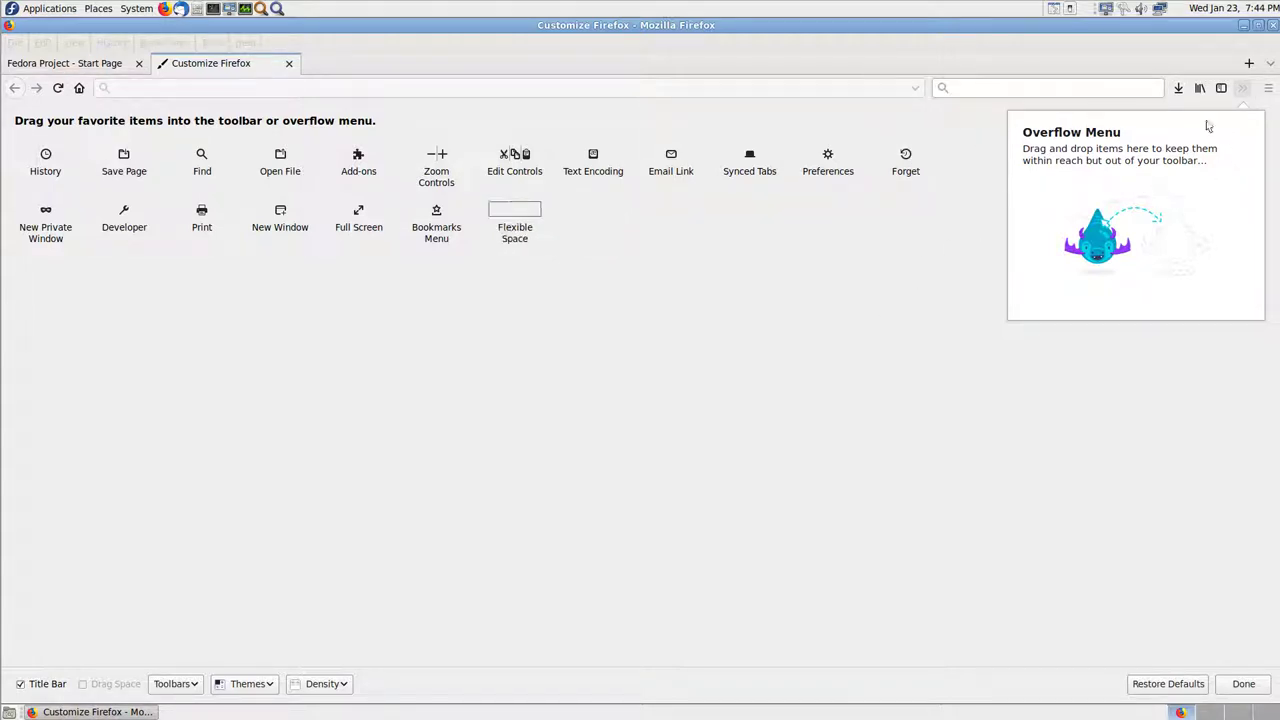
drag(1180, 90, 300, 46)
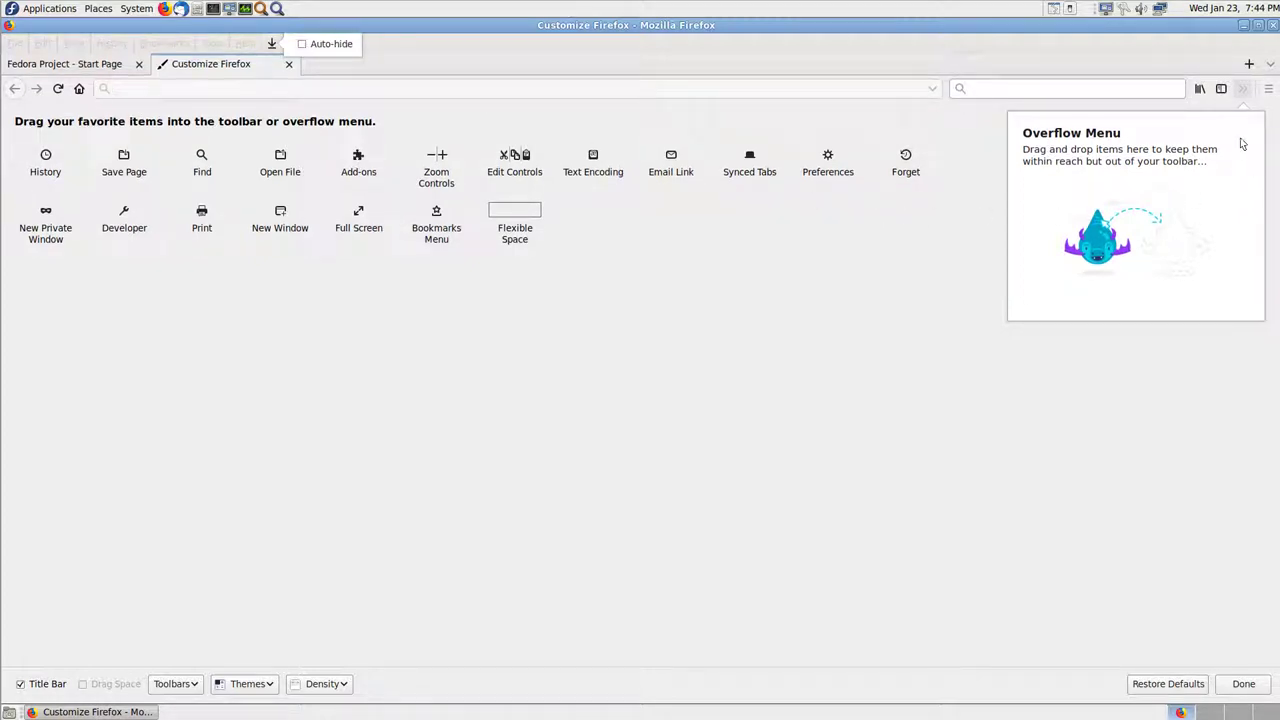
drag(1221, 88, 986, 265)
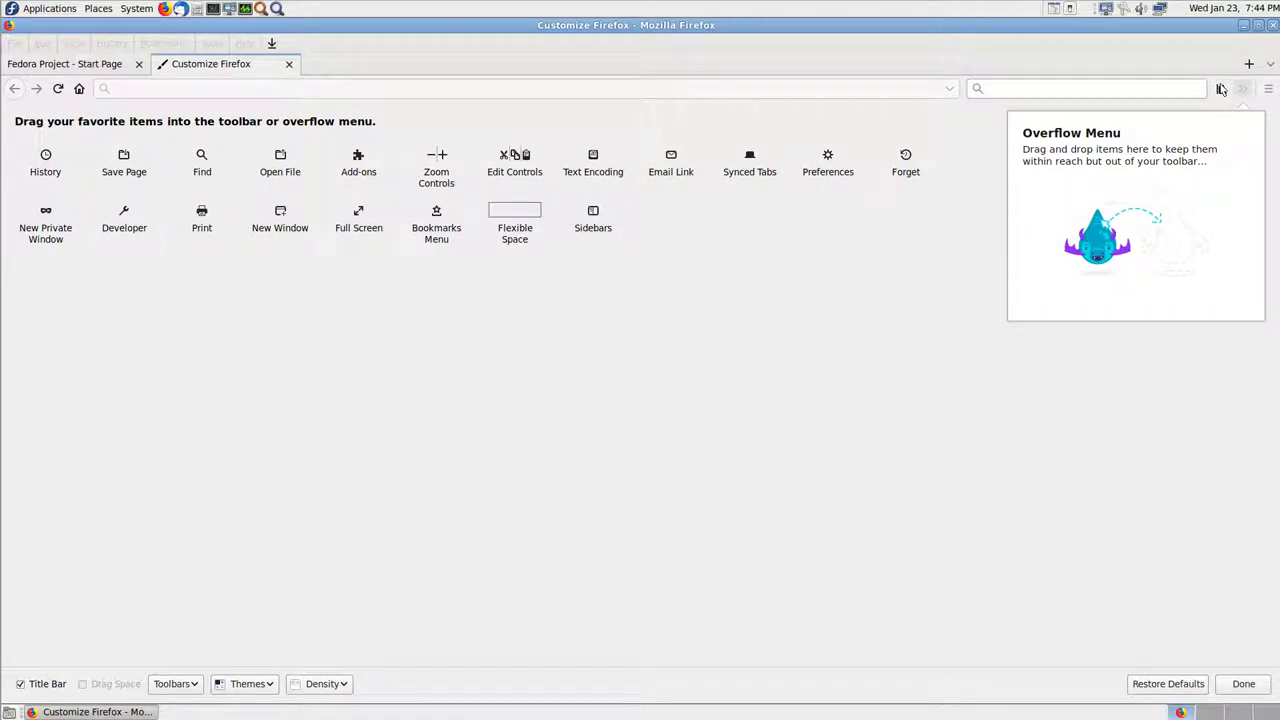
drag(1221, 88, 708, 258)
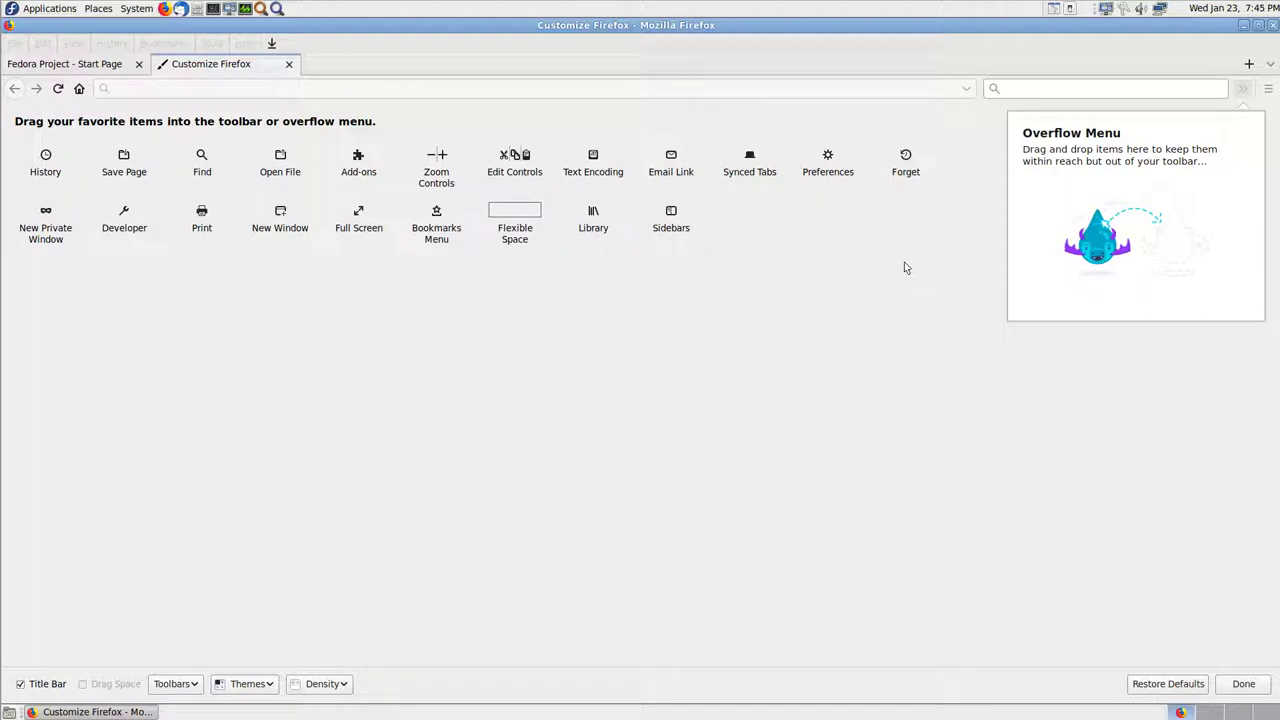
click(1244, 684)
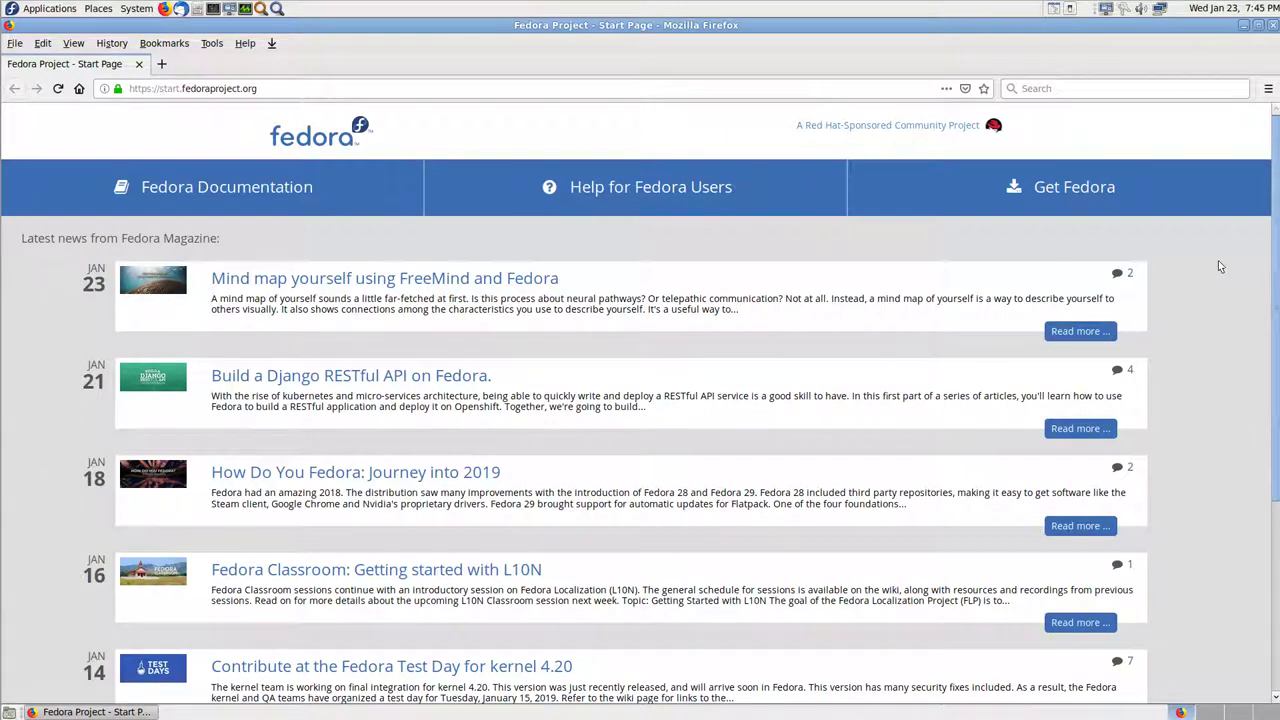
Remove the Pocket shortcut from the address bar, then check and dismiss the Page actions menu
right_click(965, 89)
click(981, 95)
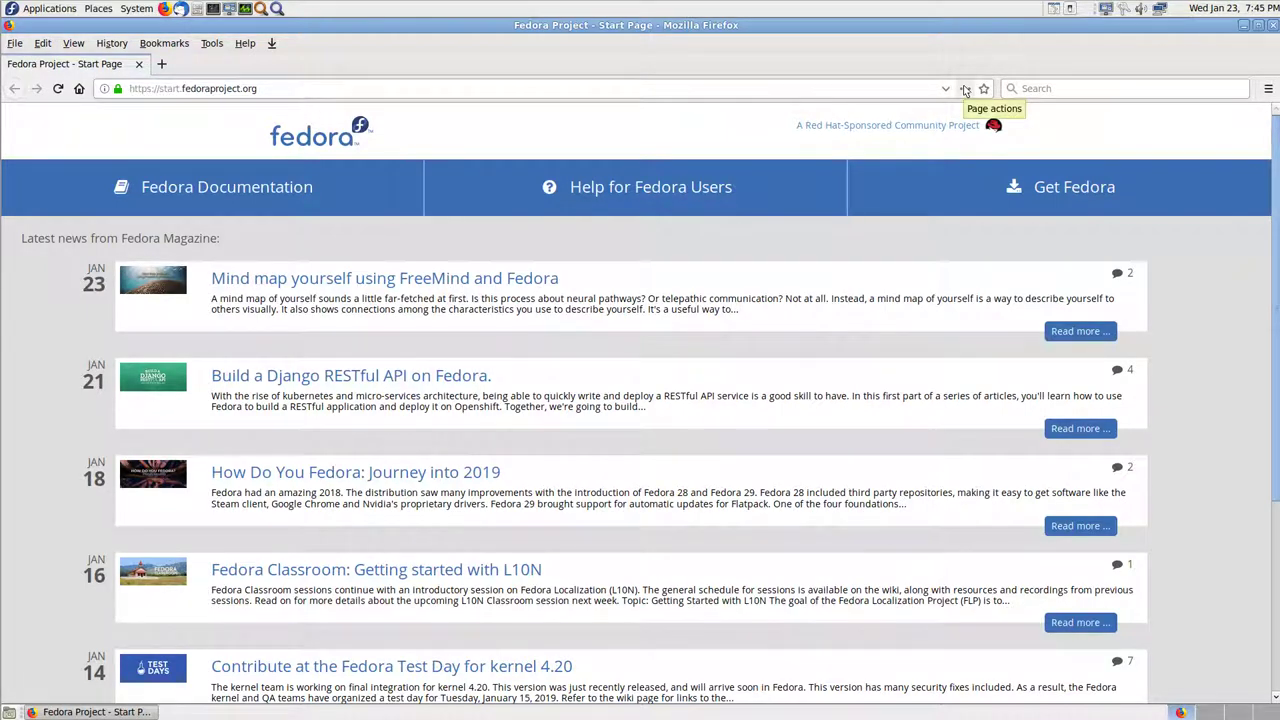
click(965, 89)
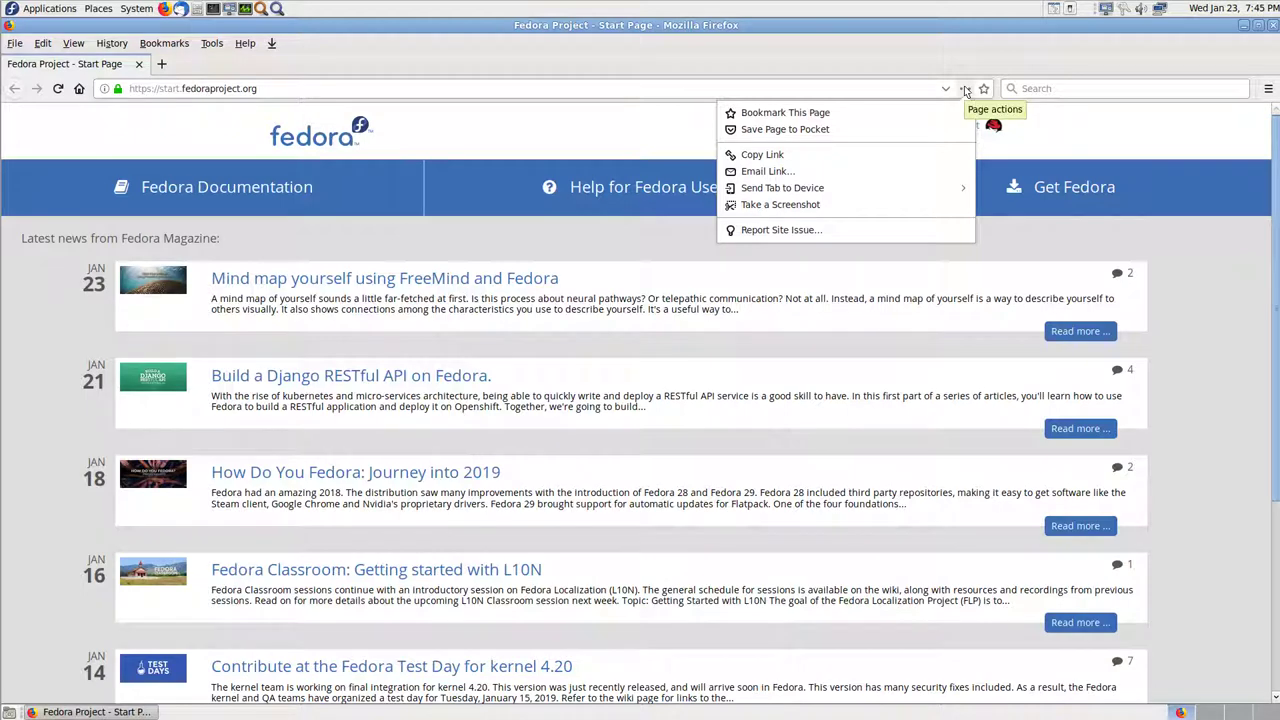
click(966, 90)
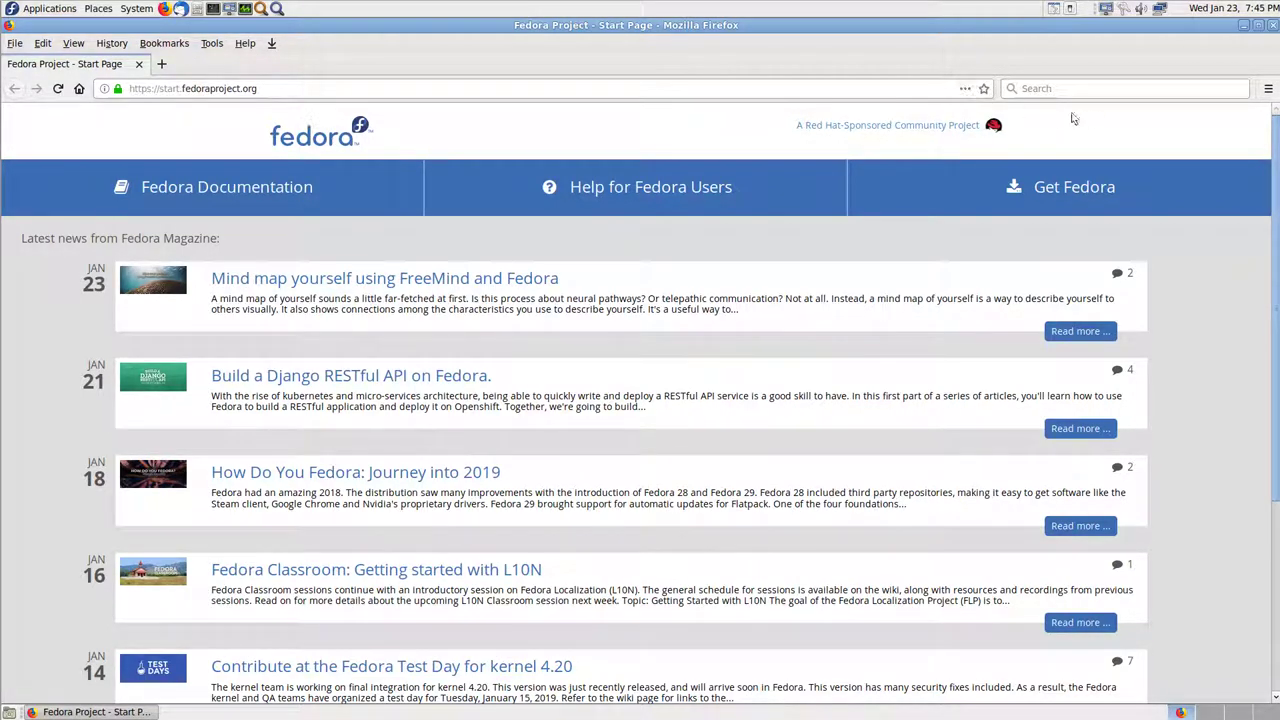
click(966, 89)
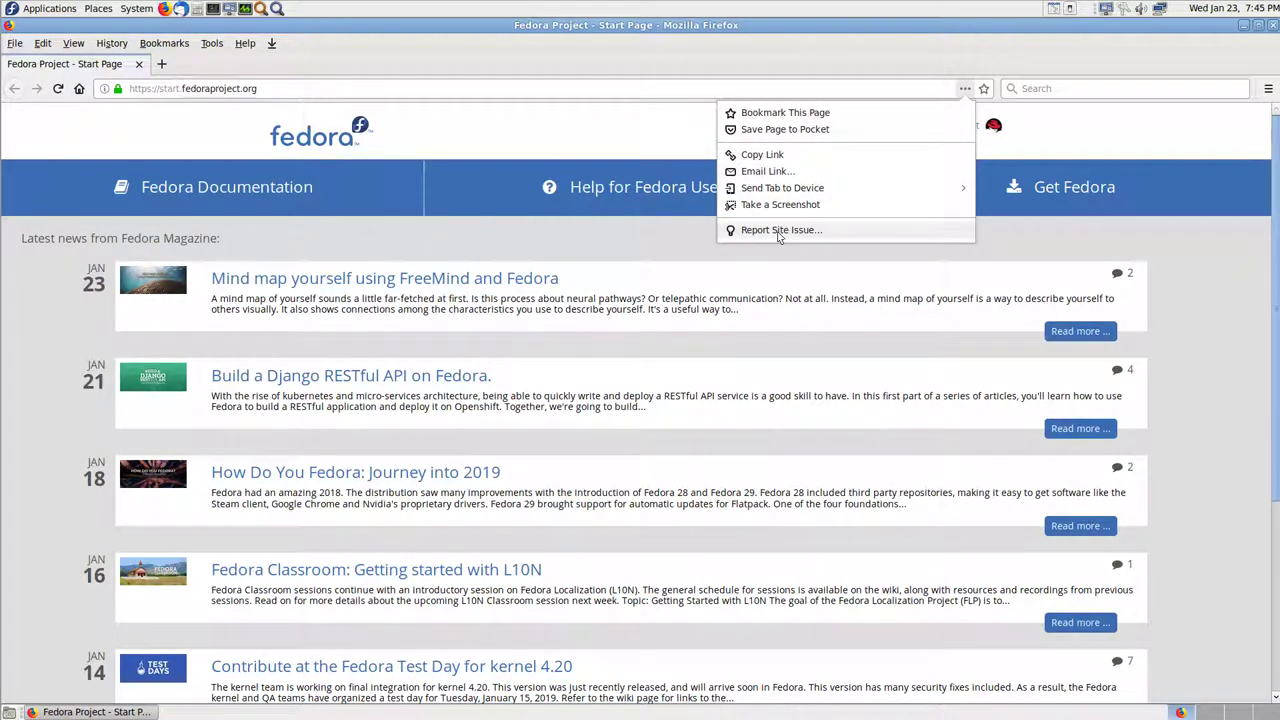
click(1110, 141)
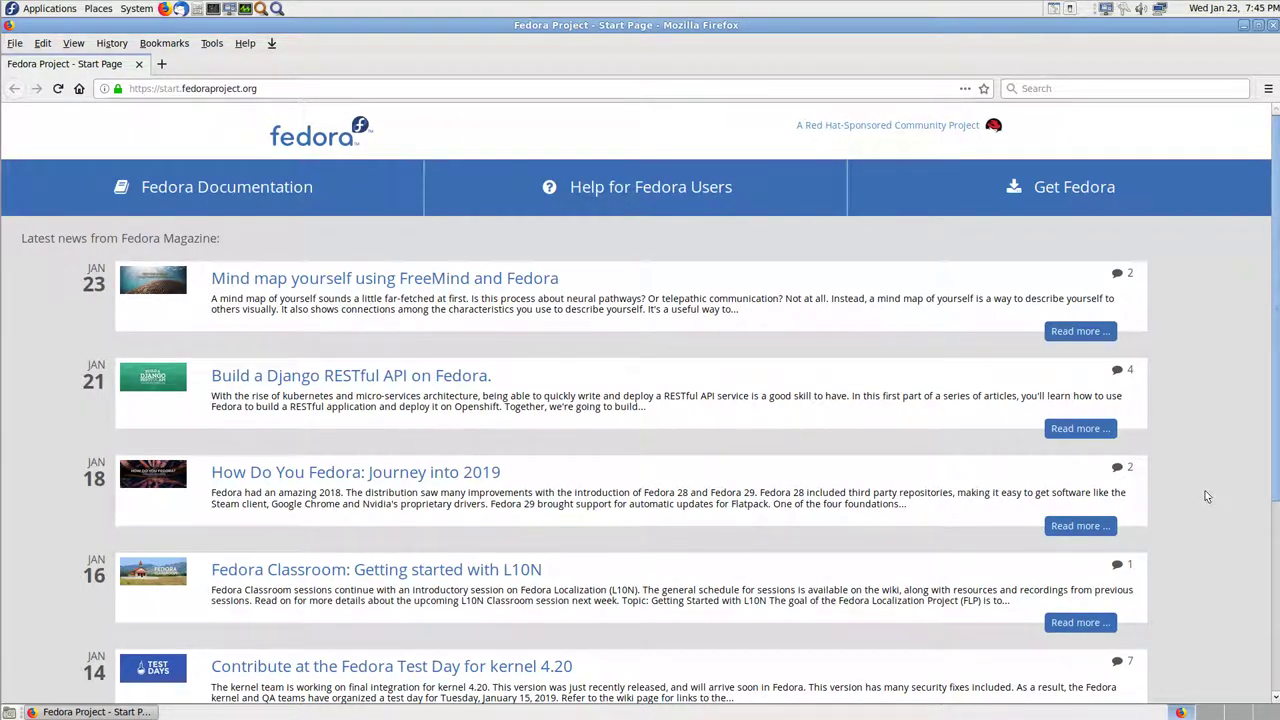
Scroll down the start page and open 'Build a Django RESTful API on Fedora.' in a background tab
scroll(480, 475, down, 1)
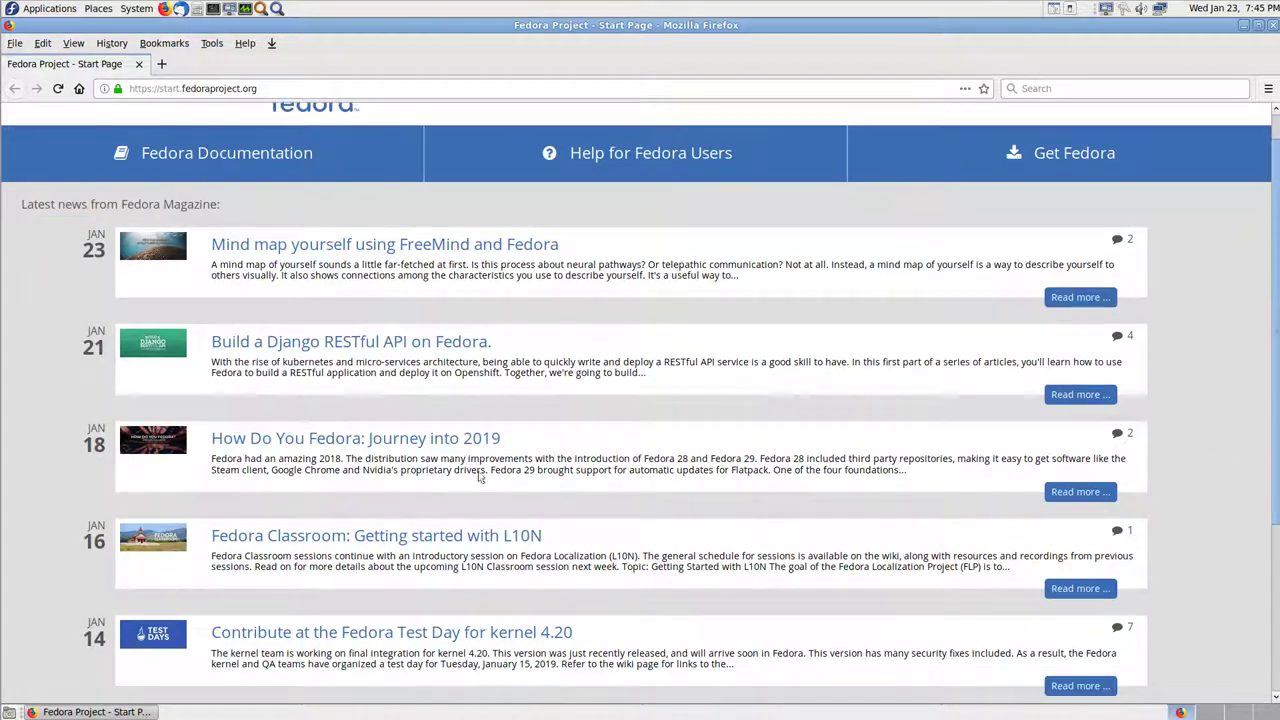
scroll(305, 345, down, 3)
scroll(305, 345, down, 1)
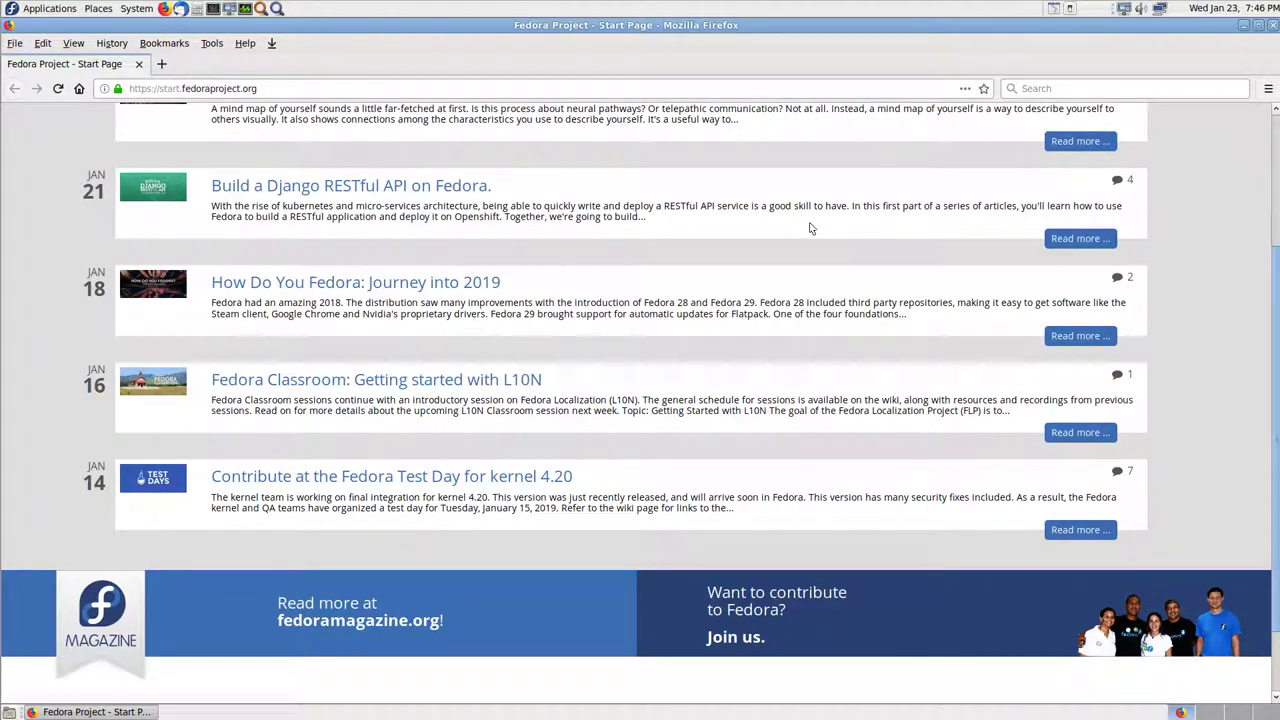
middle_click(1075, 239)
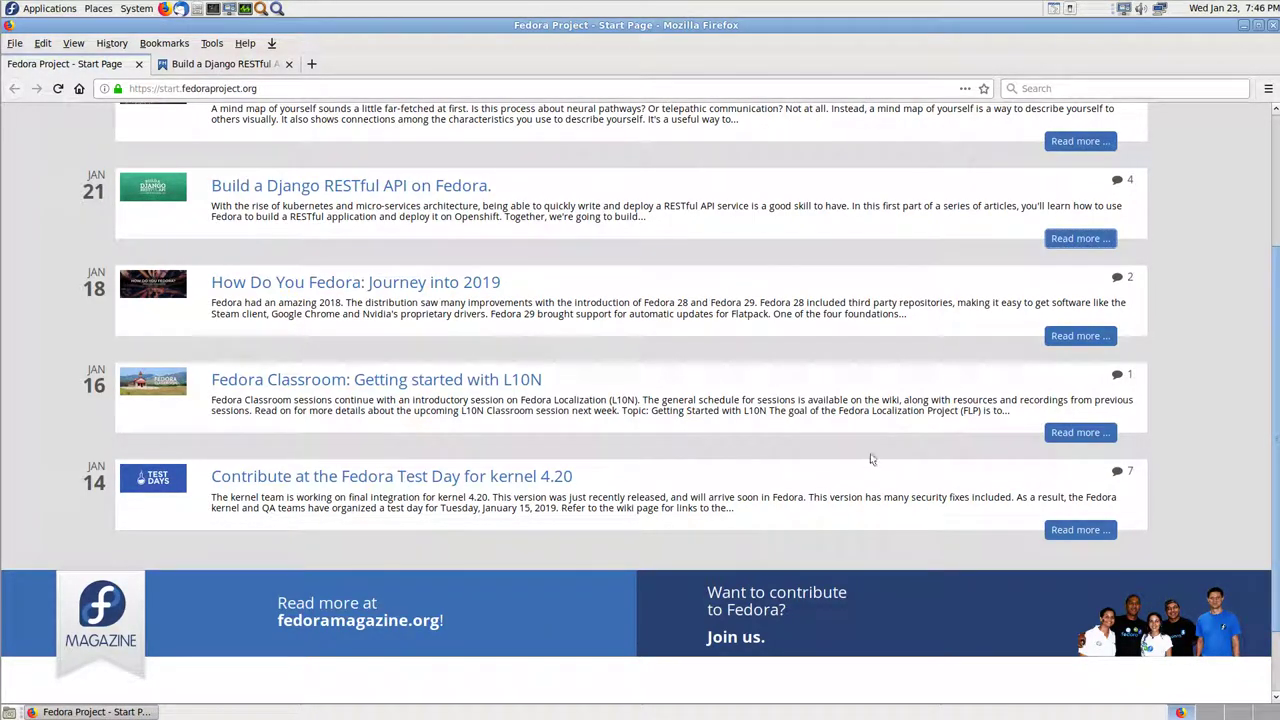
Bring the Django RESTful API article tab to the front and begin reading it
key(Home)
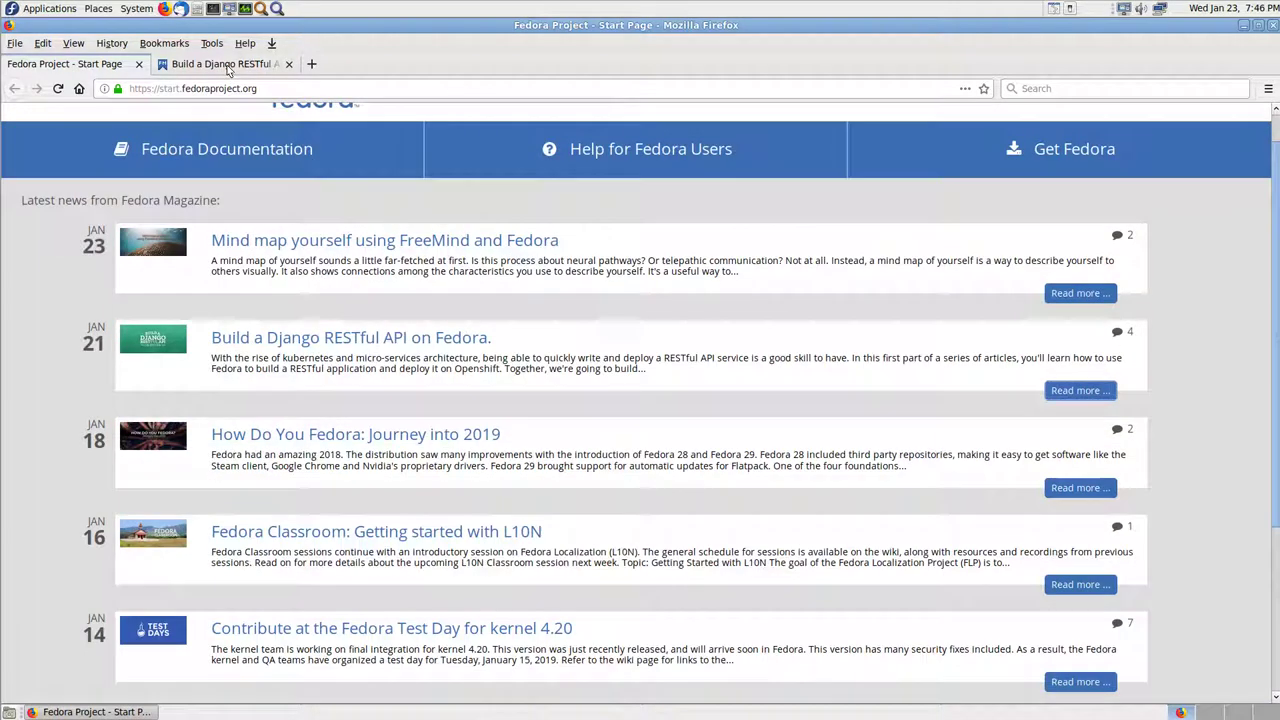
click(230, 66)
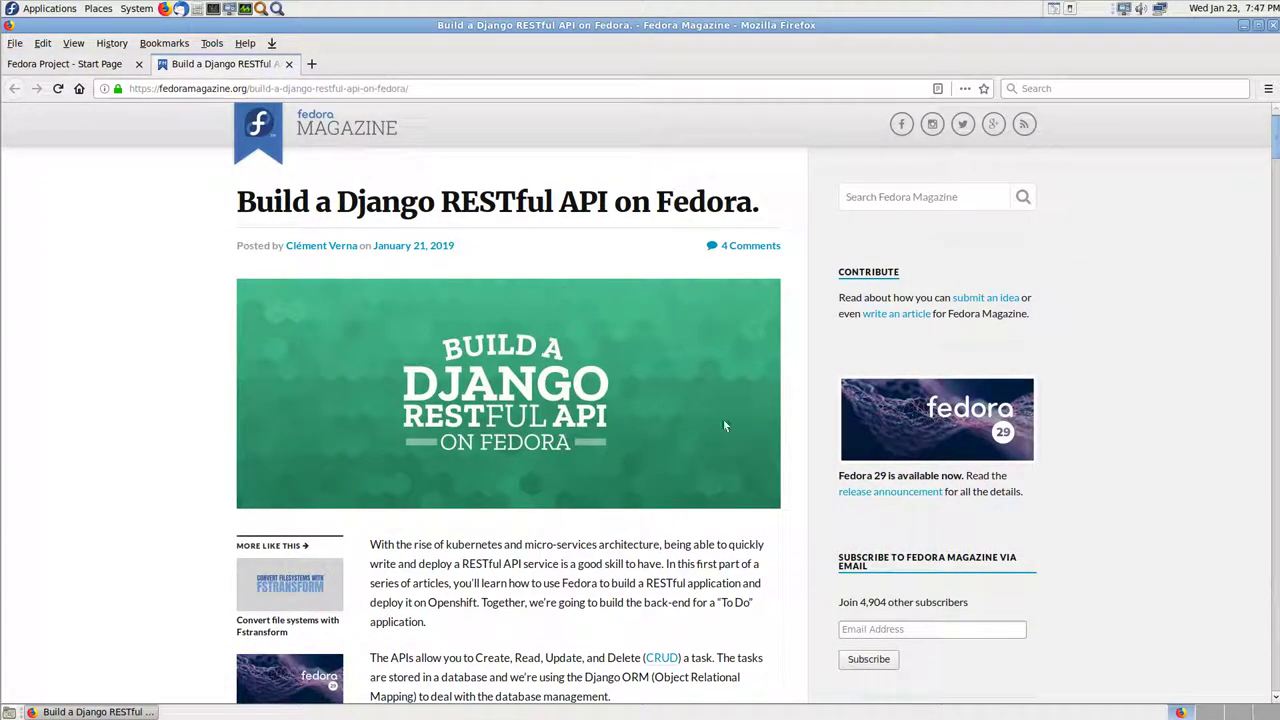
scroll(698, 455, down, 2)
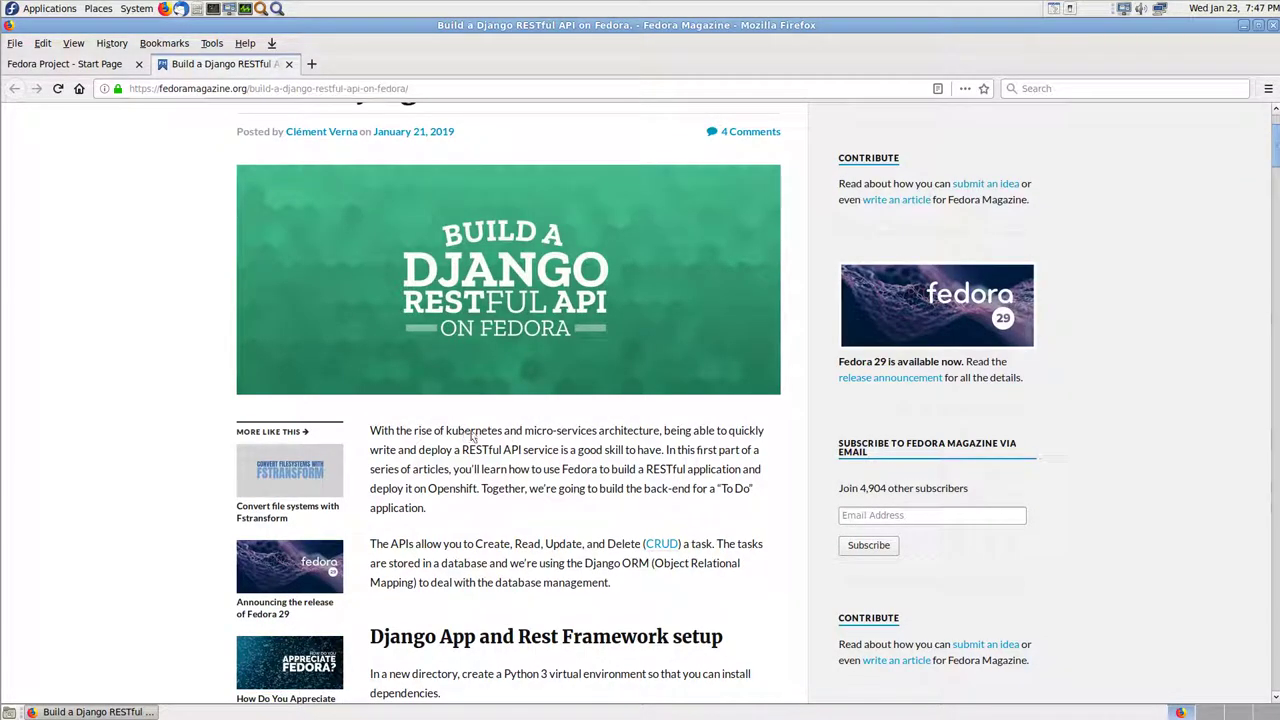
scroll(468, 436, down, 1)
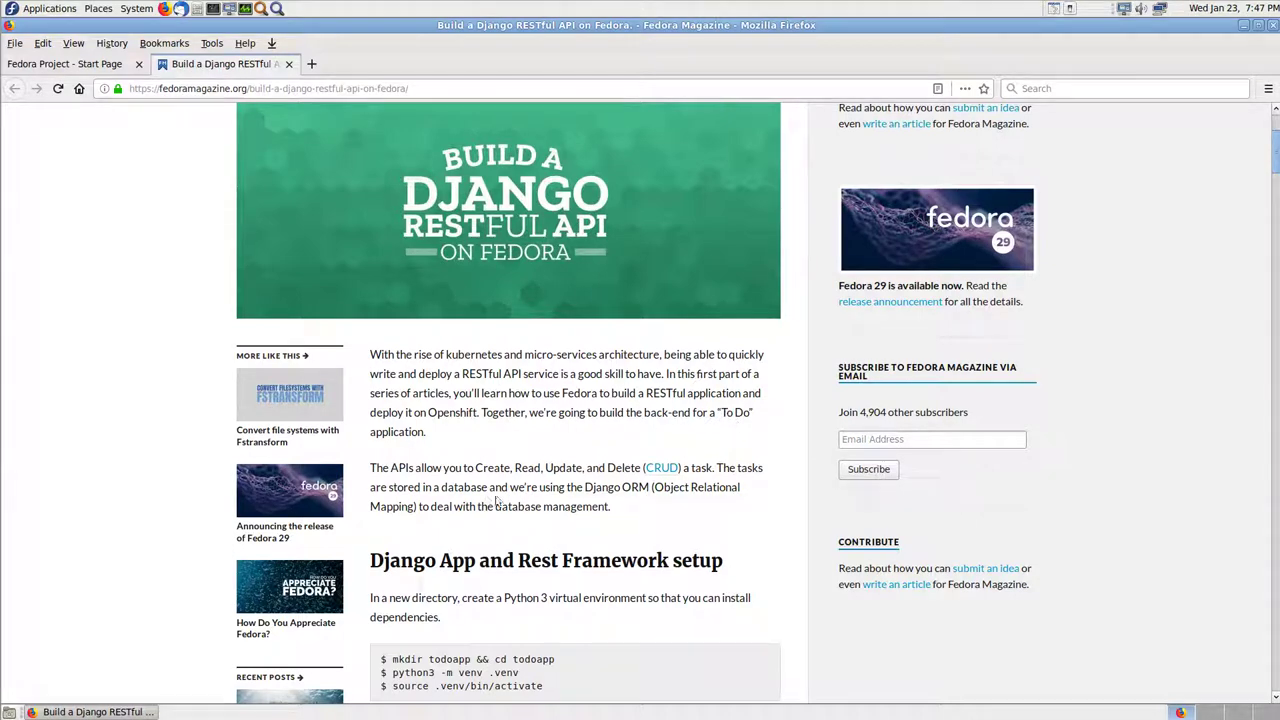
scroll(547, 500, down, 2)
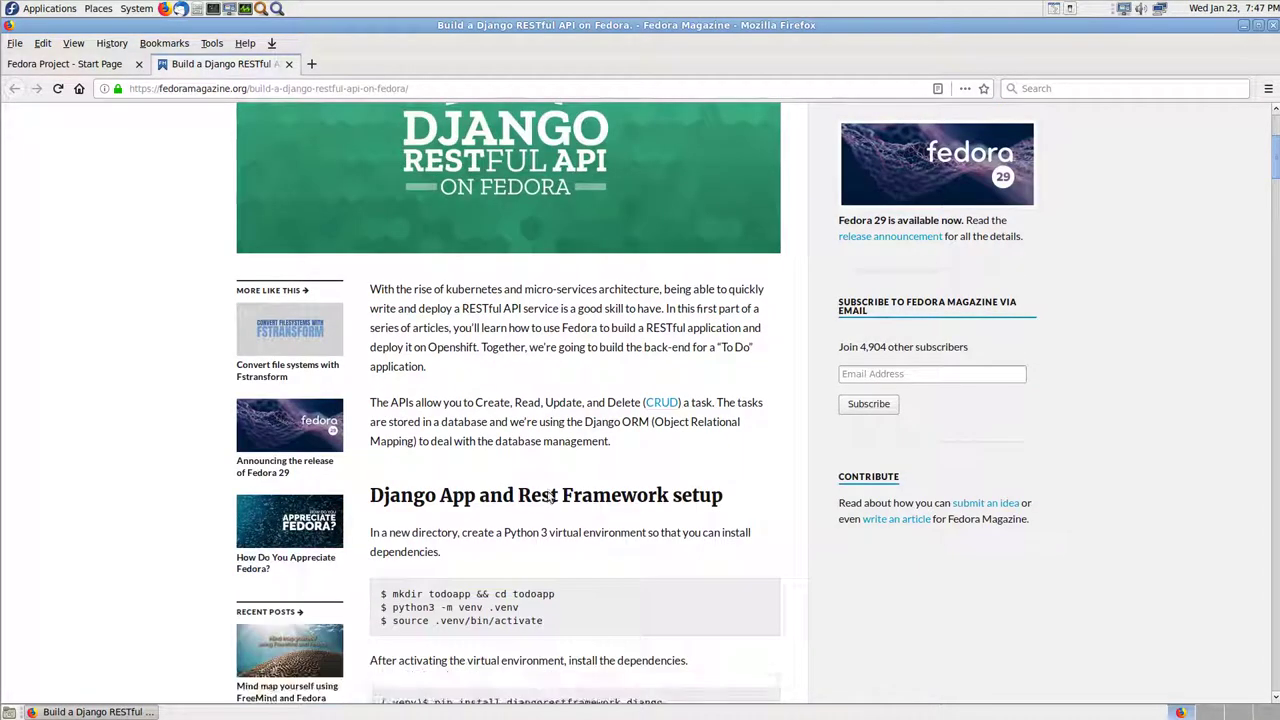
scroll(500, 405, down, 2)
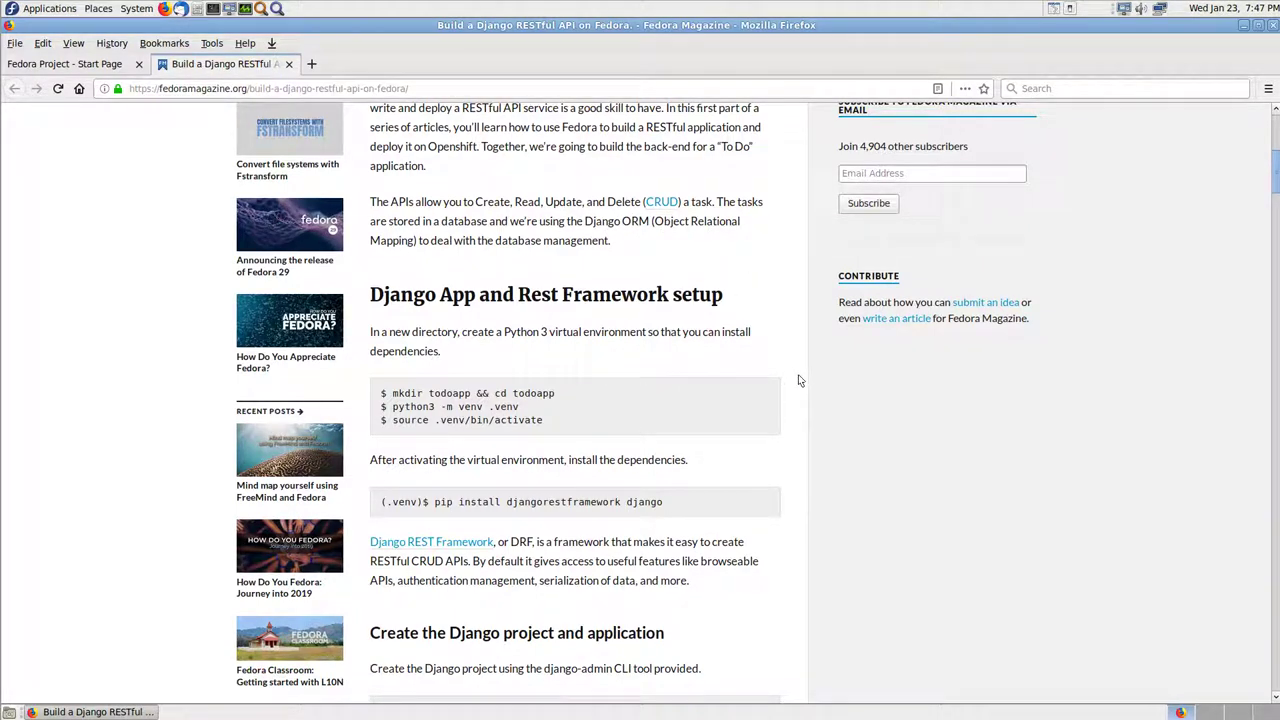
Read down through the commands that create the Django project and todo application
scroll(798, 378, down, 2)
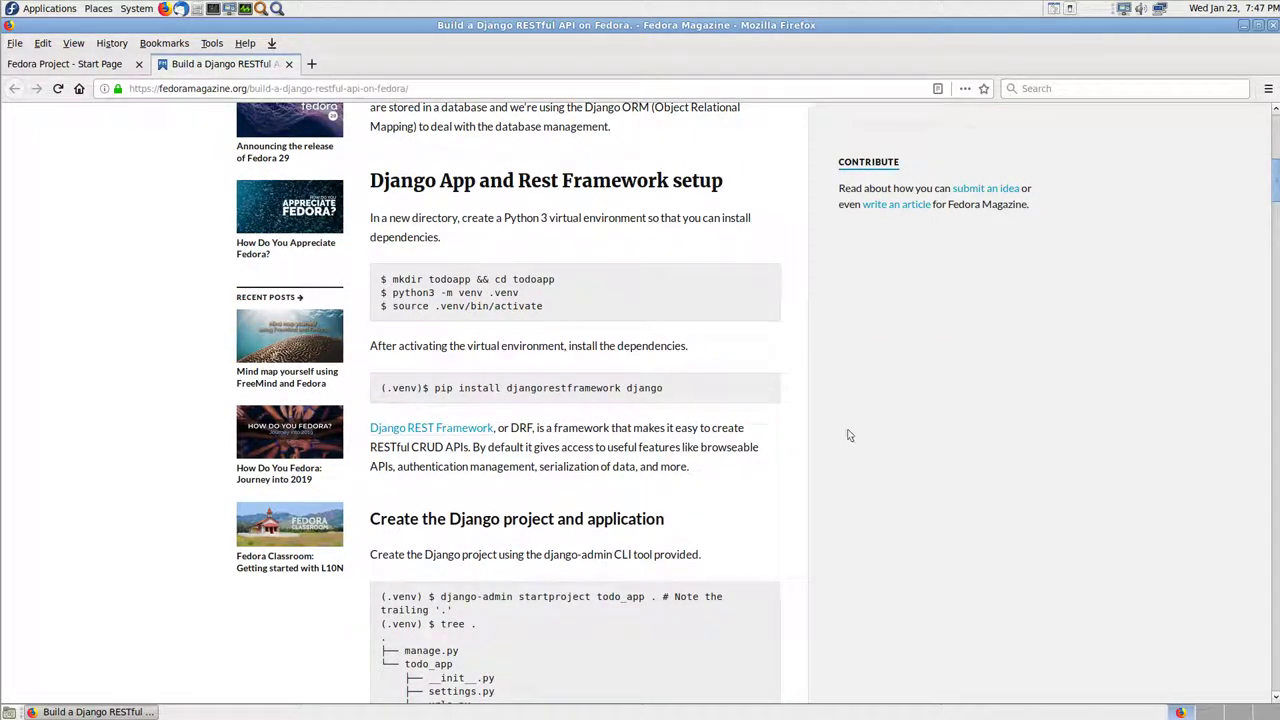
scroll(826, 413, down, 1)
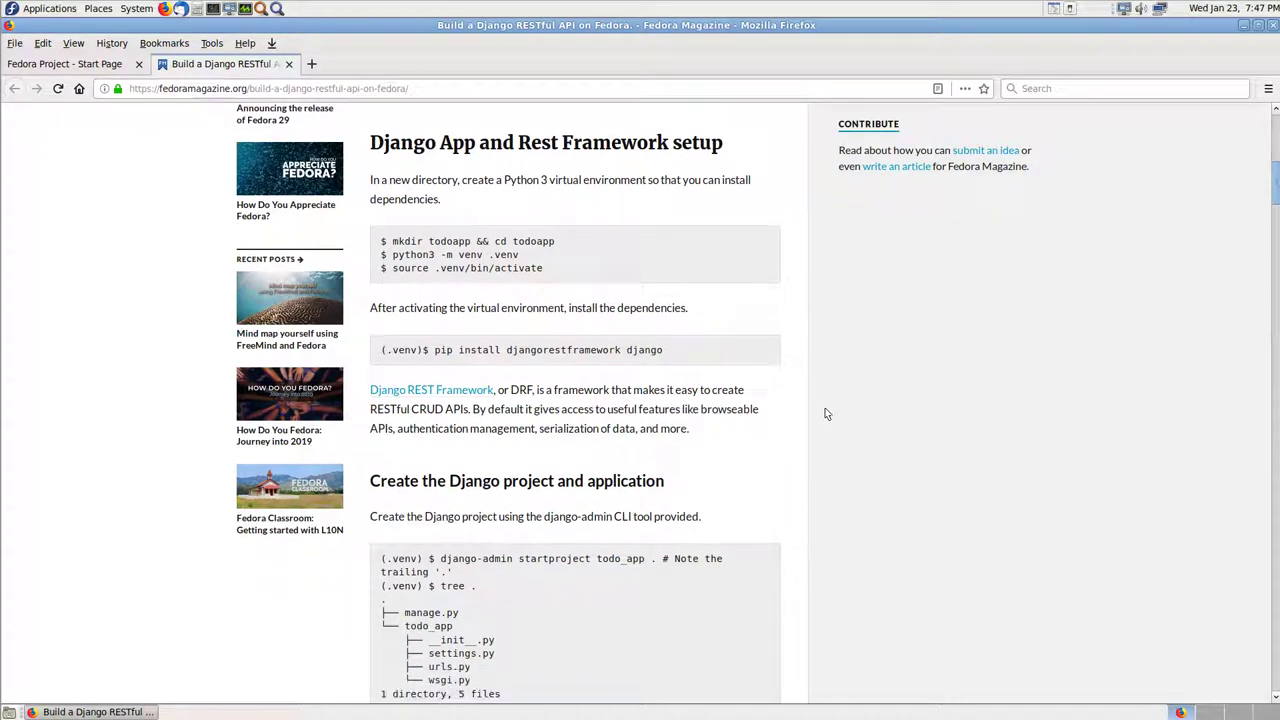
scroll(826, 413, down, 3)
scroll(620, 330, down, 2)
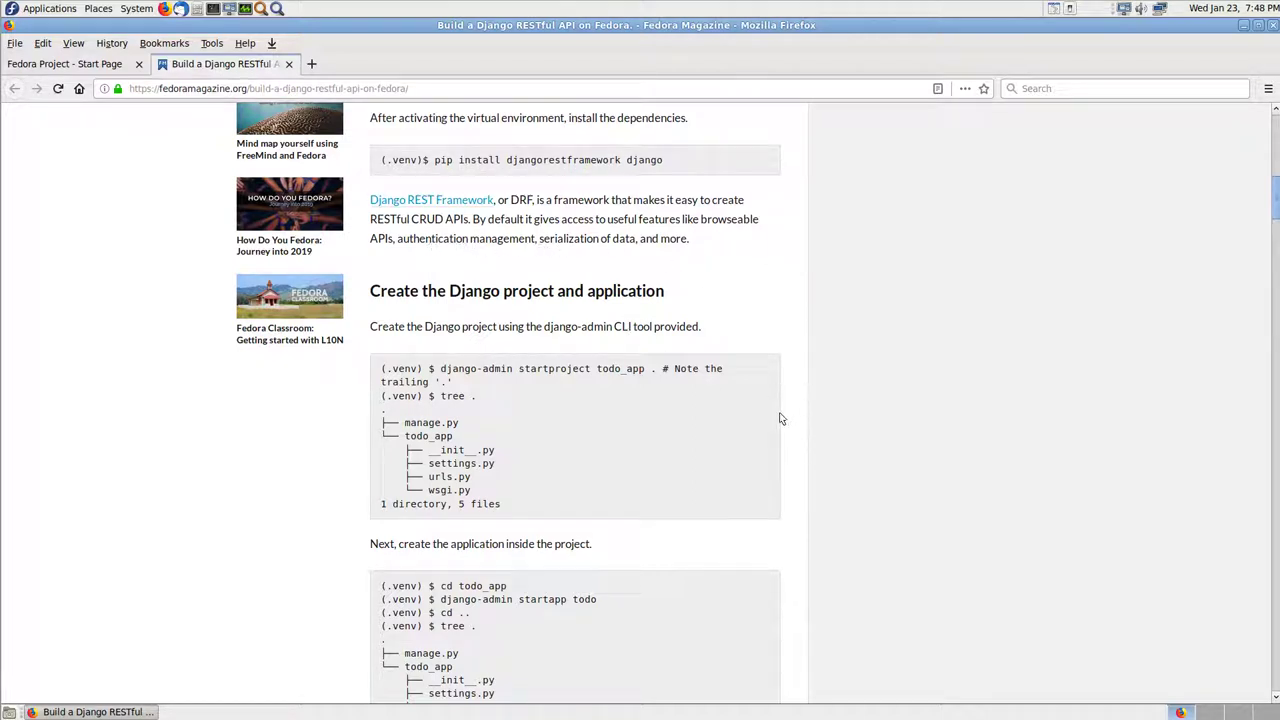
scroll(770, 410, down, 1)
scroll(505, 309, down, 2)
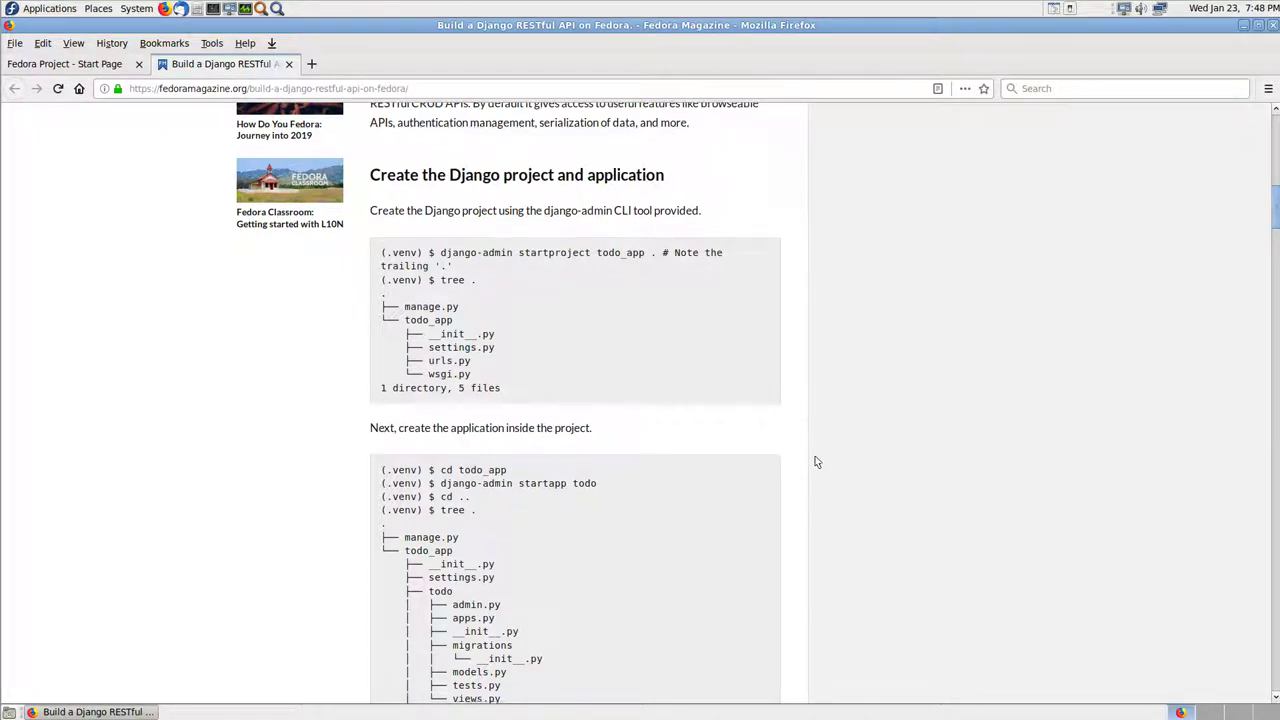
scroll(467, 532, down, 2)
scroll(467, 530, down, 2)
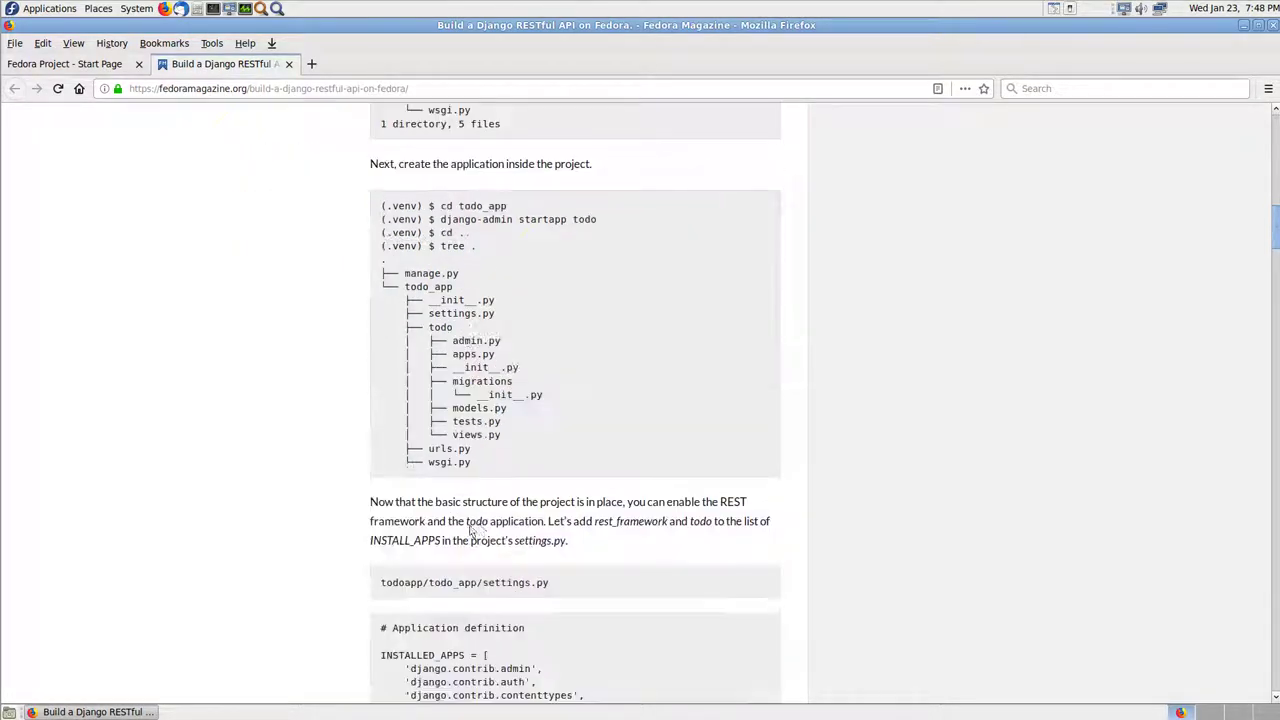
Read the 'Application Model and Database' and 'Access to the data' sections, then return to the article top
scroll(843, 445, down, 5)
scroll(830, 447, down, 2)
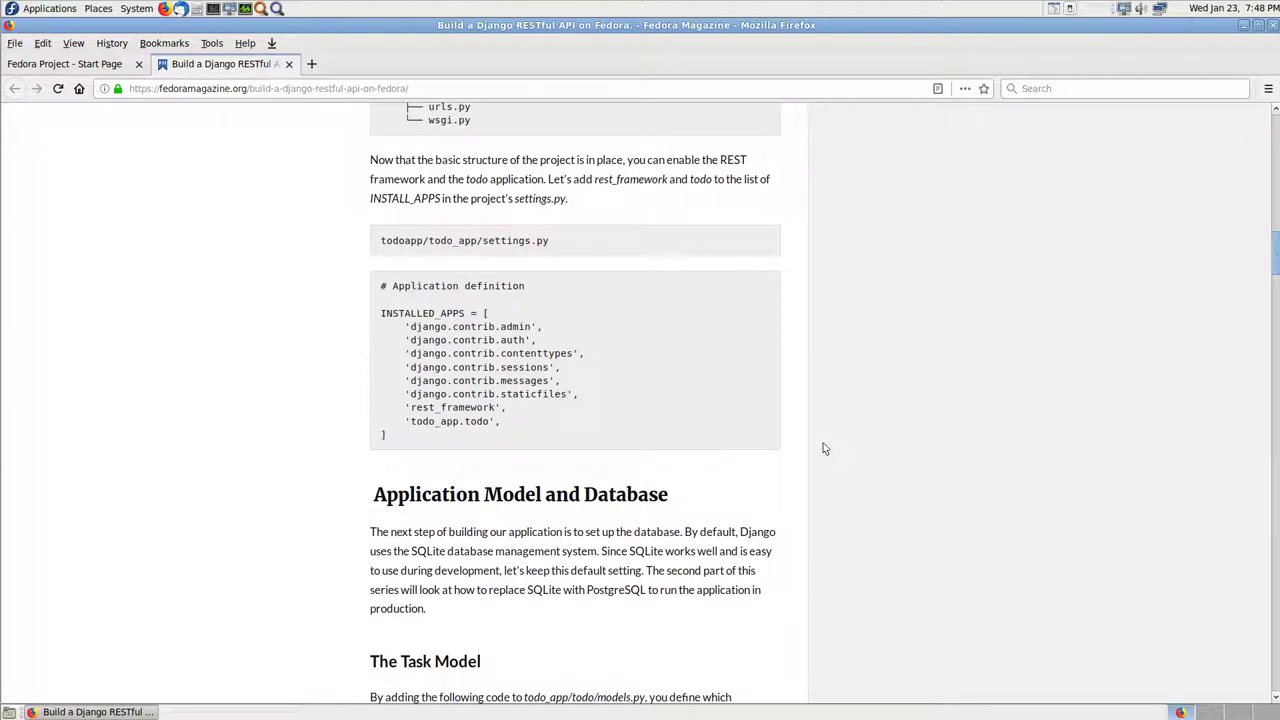
scroll(824, 447, down, 2)
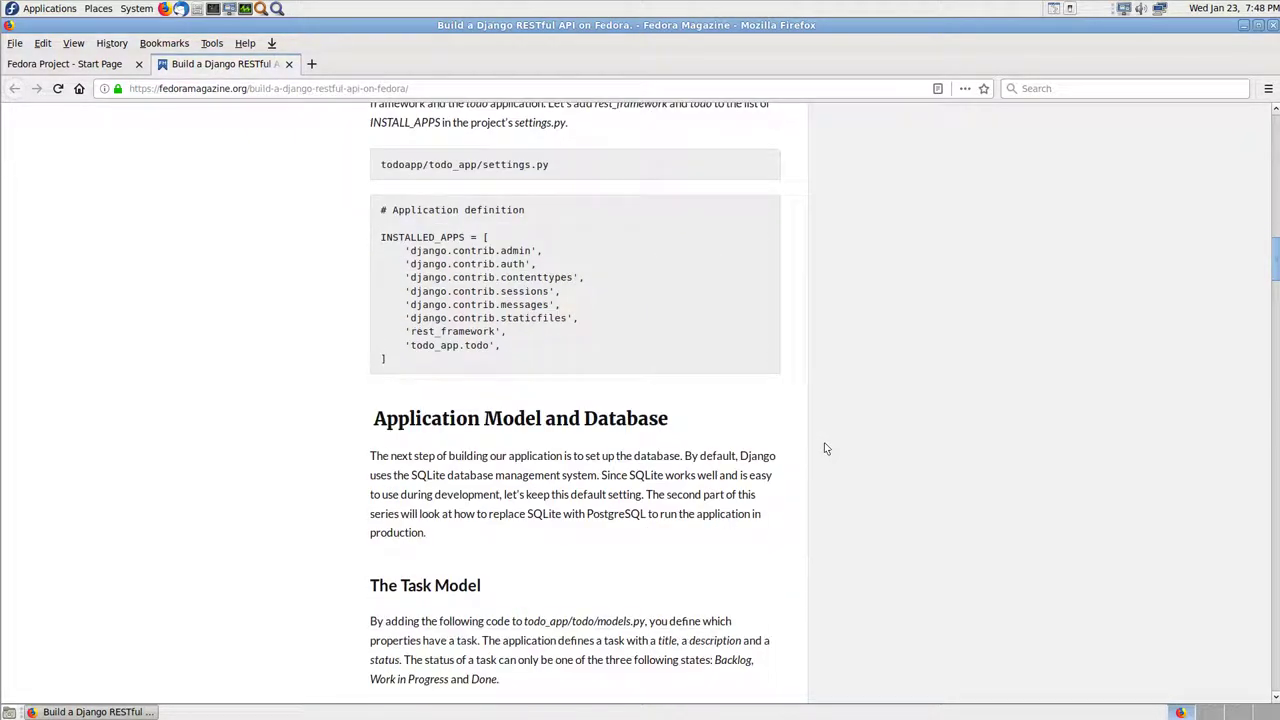
scroll(830, 447, down, 4)
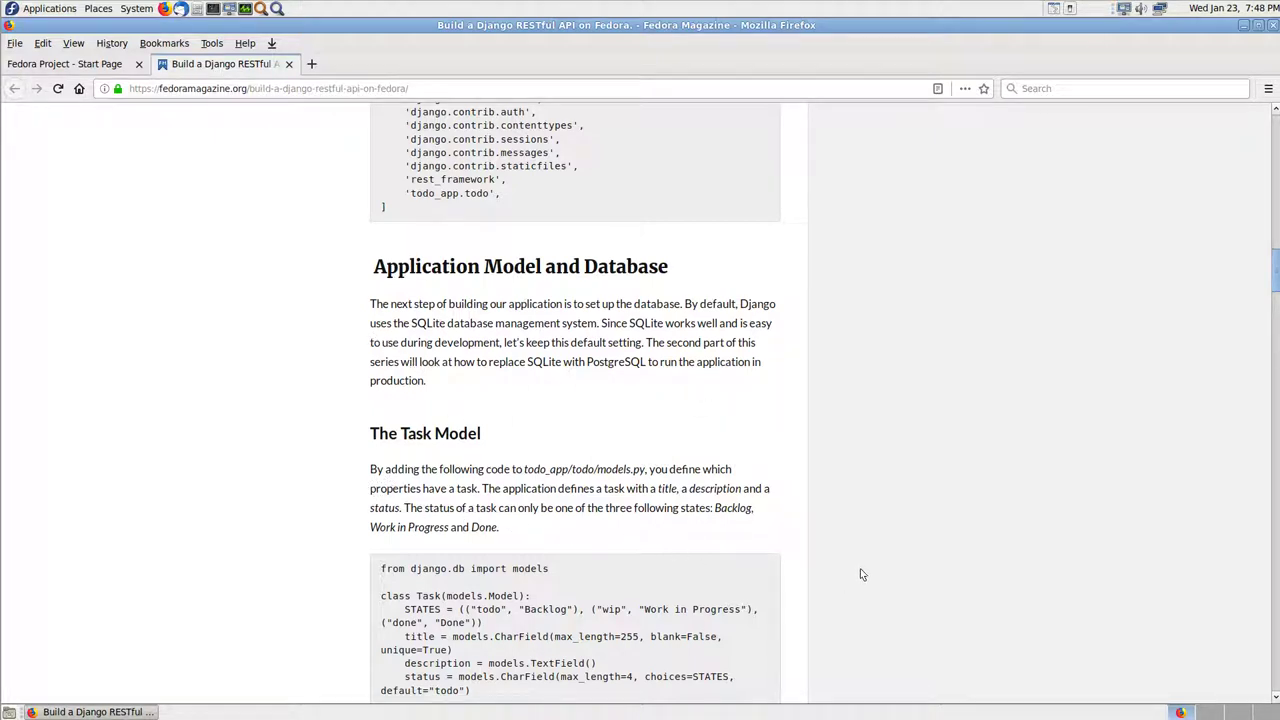
scroll(860, 575, down, 1)
scroll(860, 574, down, 5)
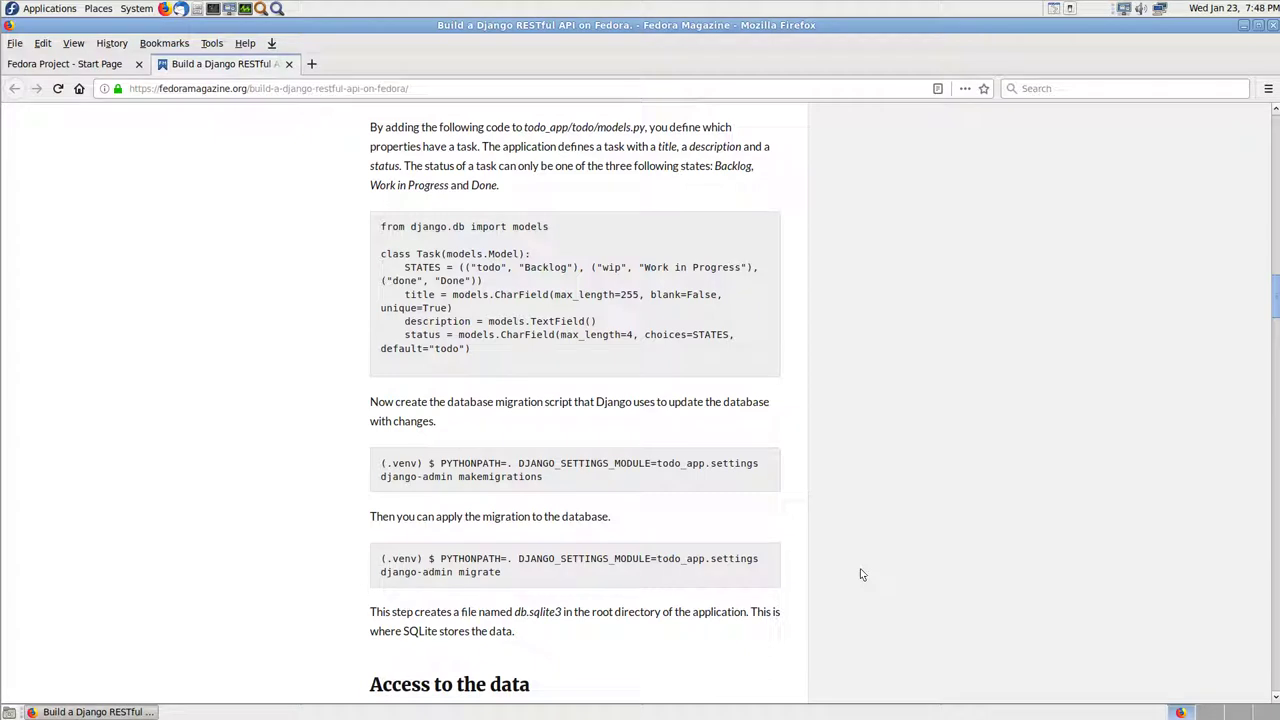
scroll(860, 574, down, 2)
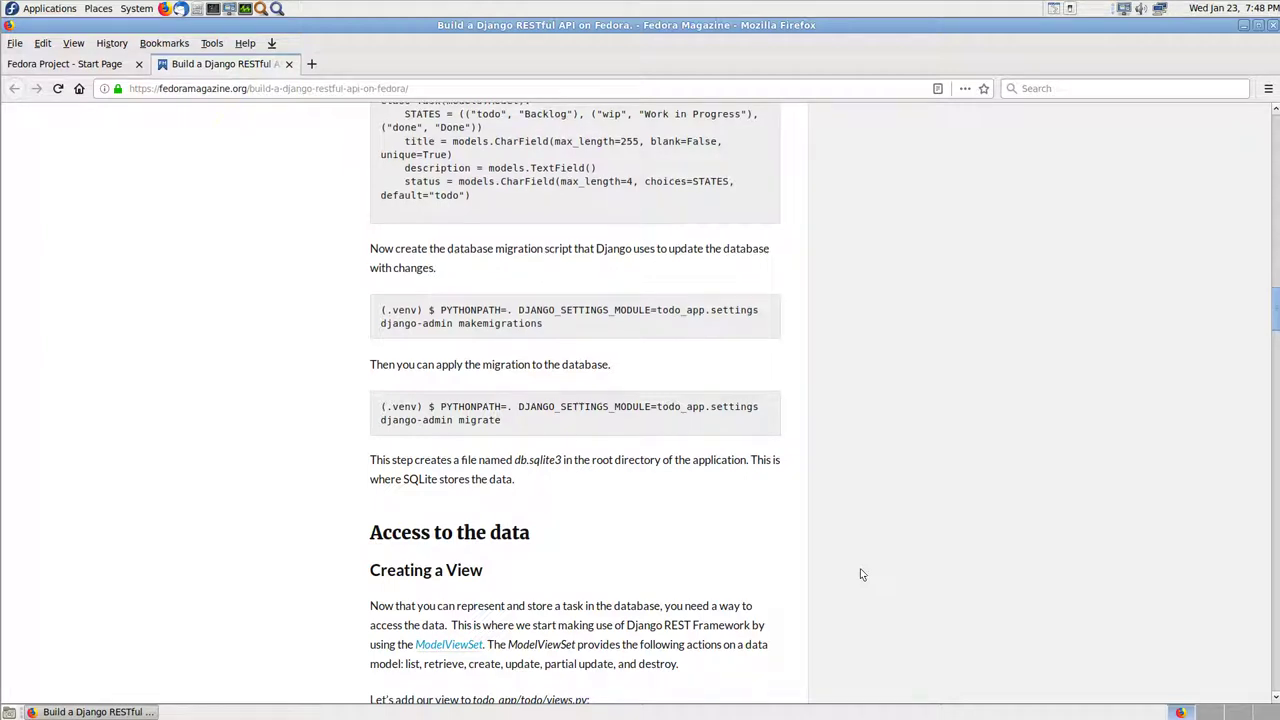
scroll(862, 574, down, 2)
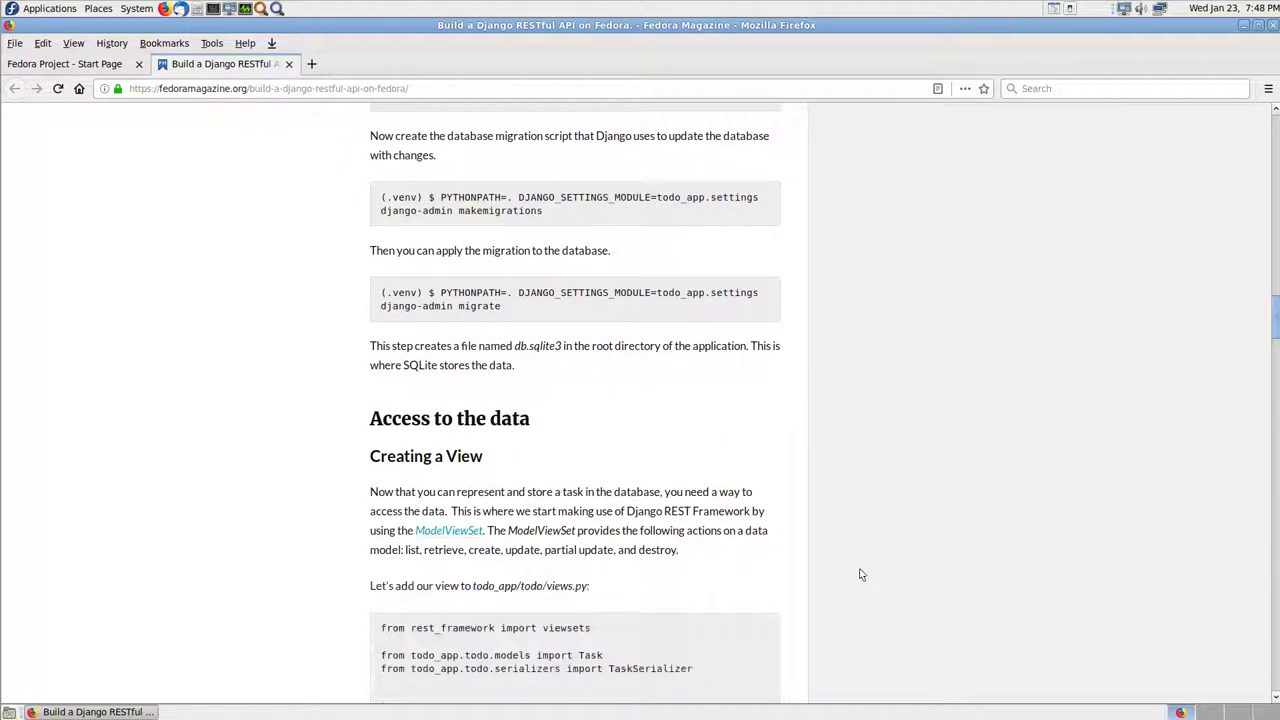
scroll(870, 568, down, 2)
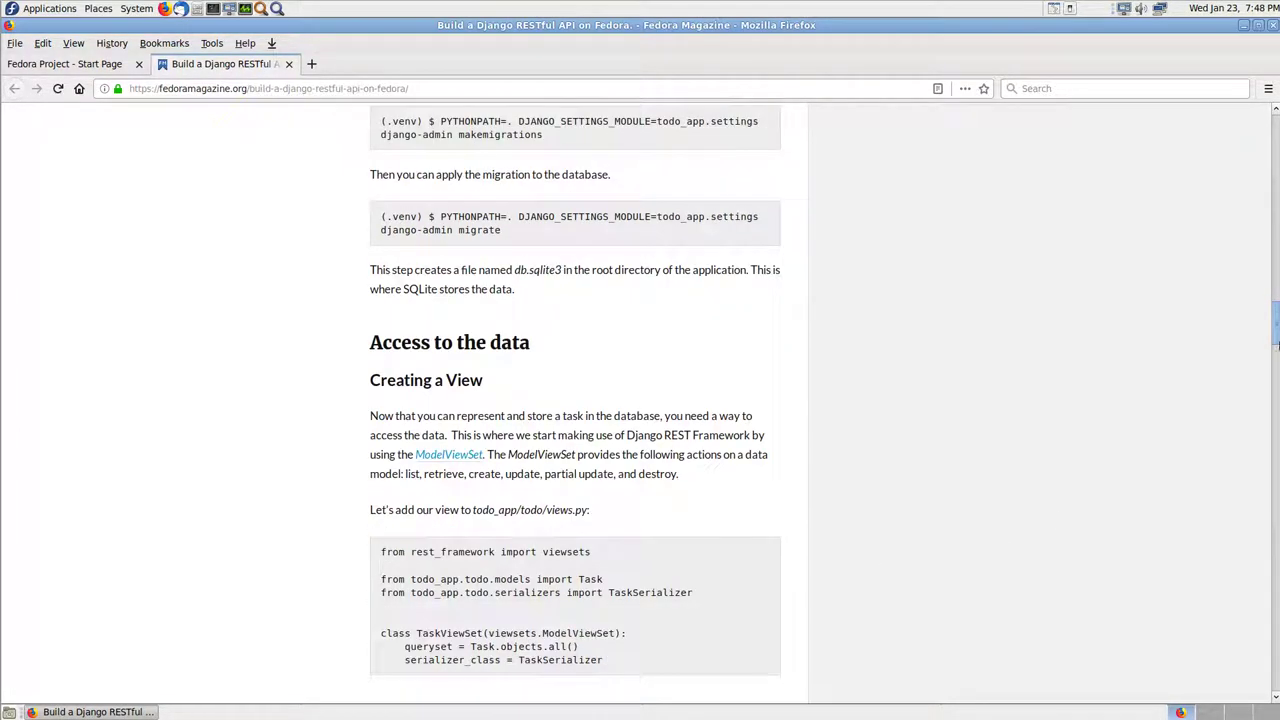
scroll(1274, 172, down, 1)
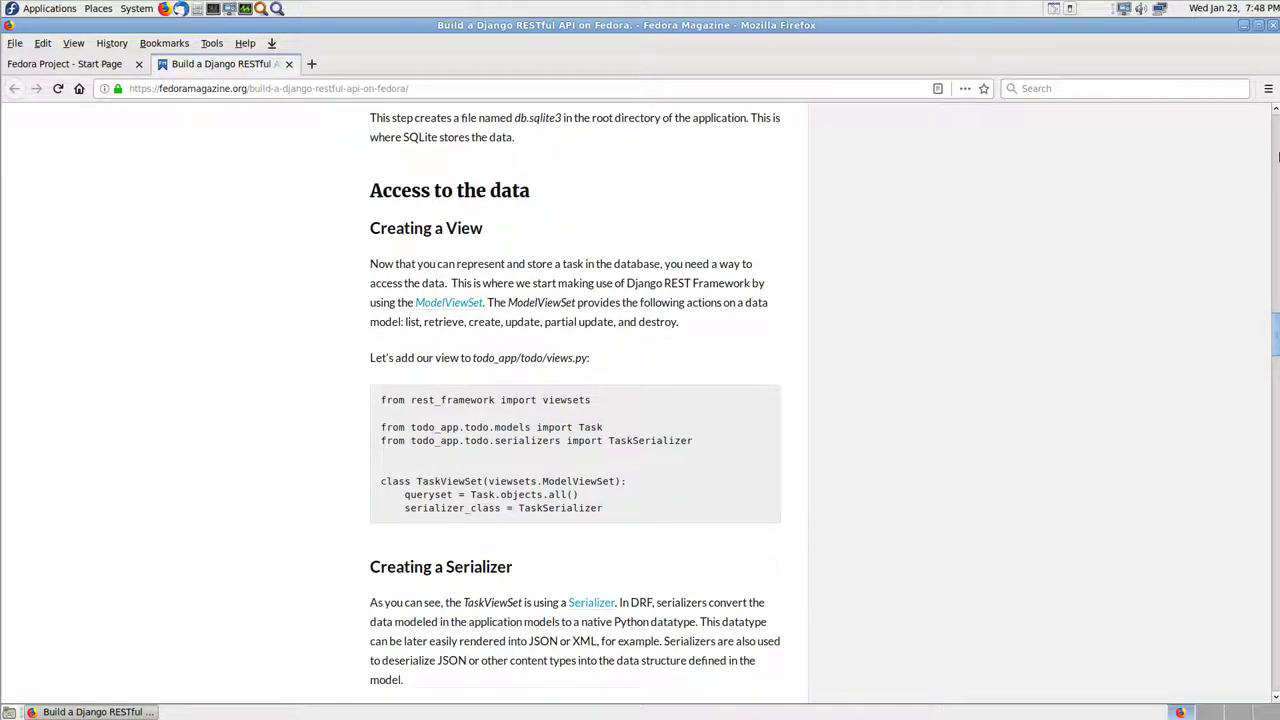
drag(1276, 330, 1276, 125)
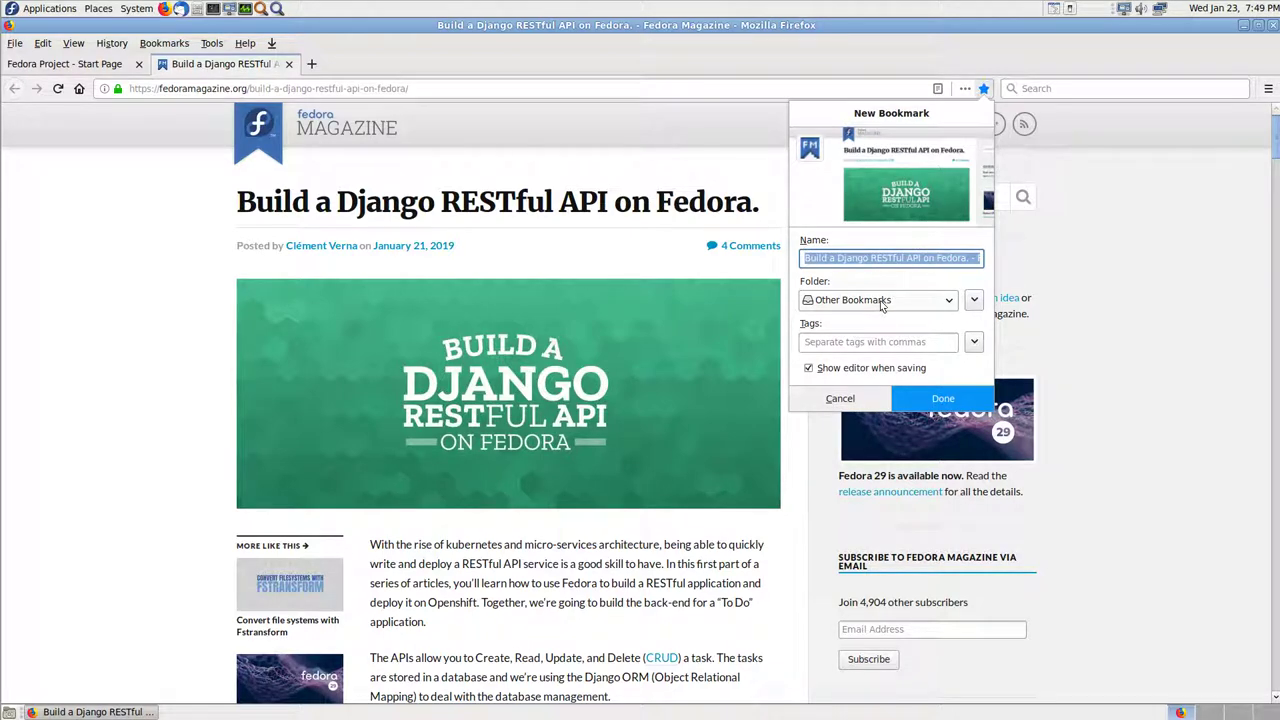
Set the Django article bookmark's folder to Bookmarks Menu in the folder tree
click(881, 305)
click(881, 302)
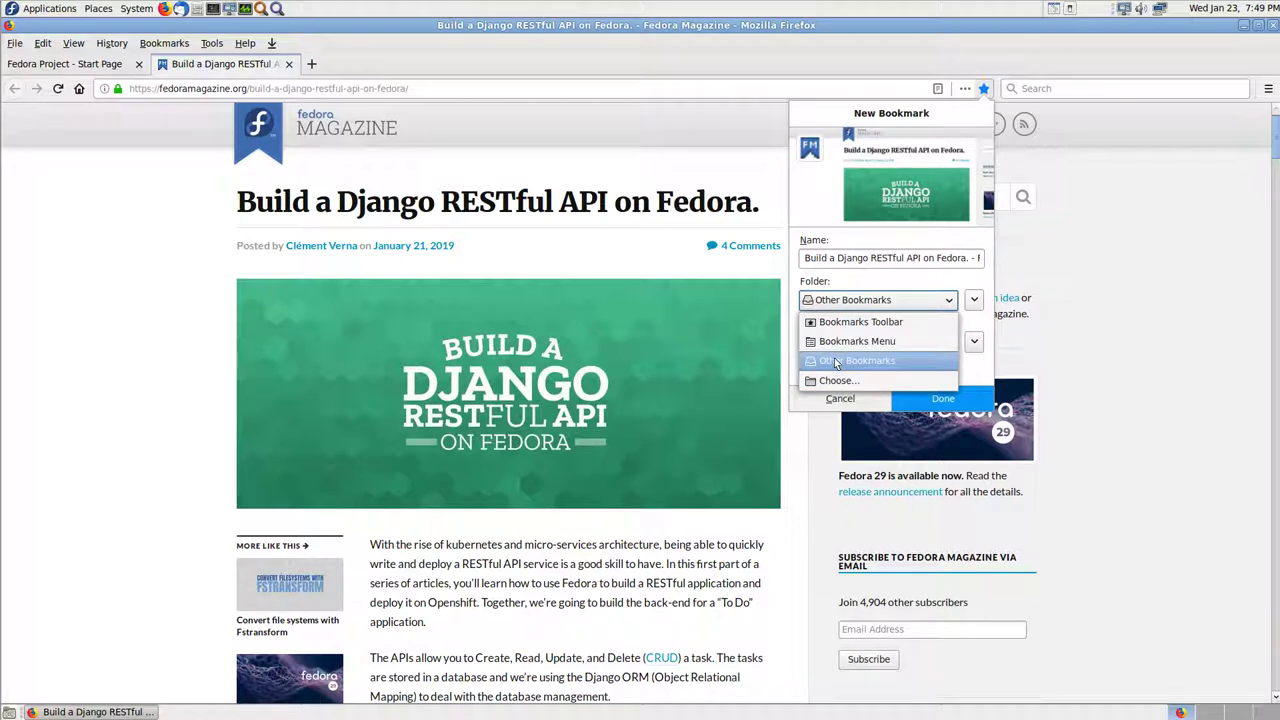
click(836, 362)
click(853, 302)
key(Escape)
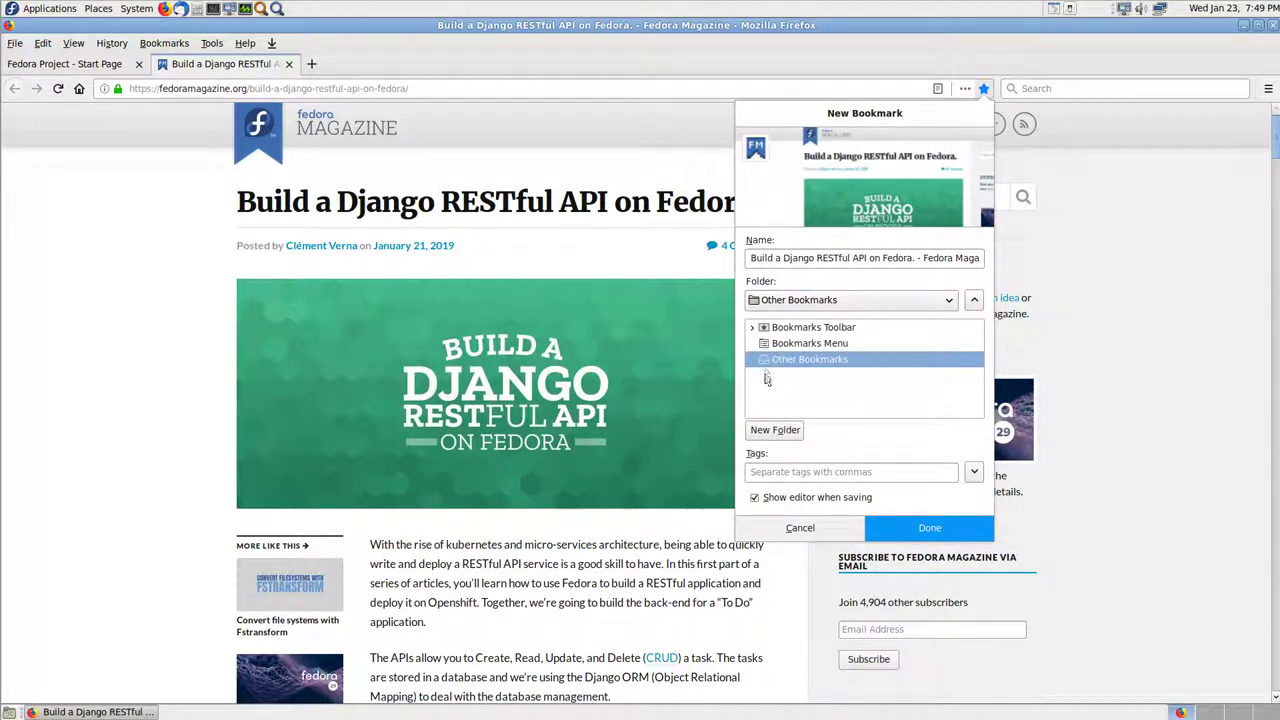
click(810, 344)
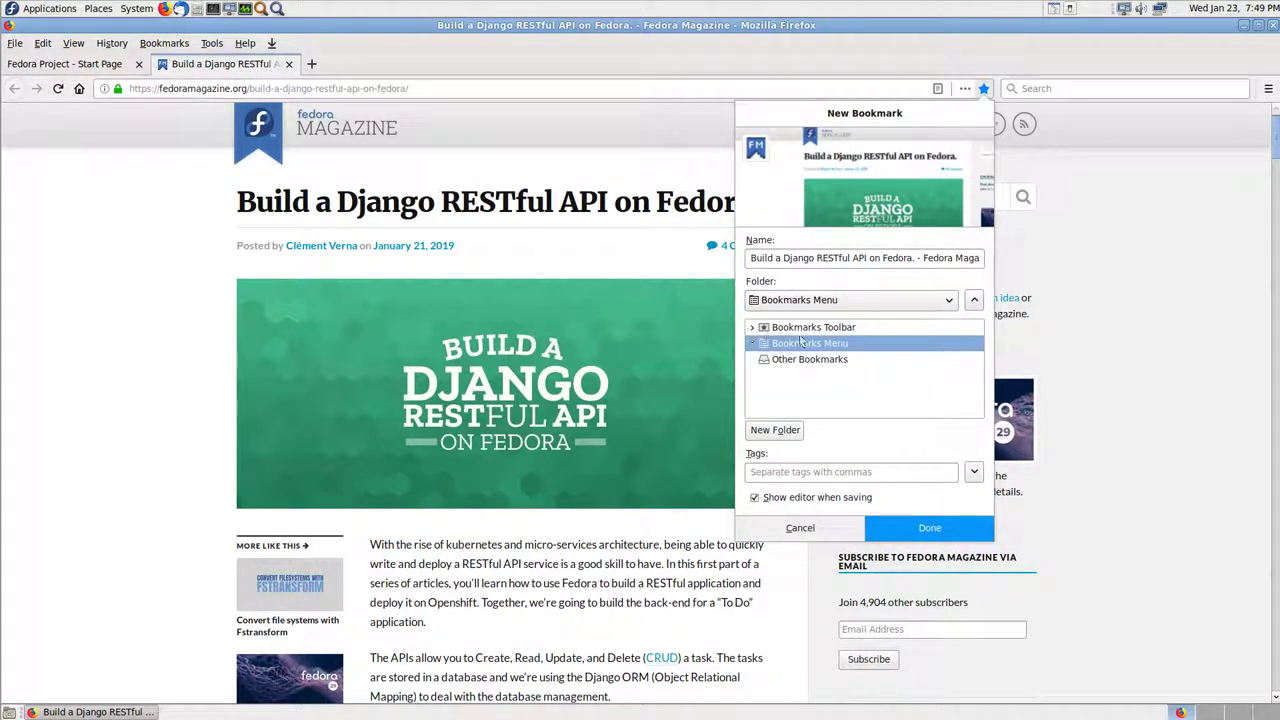
Create a 'Fedora Linux' folder there and save the bookmark into it
click(770, 431)
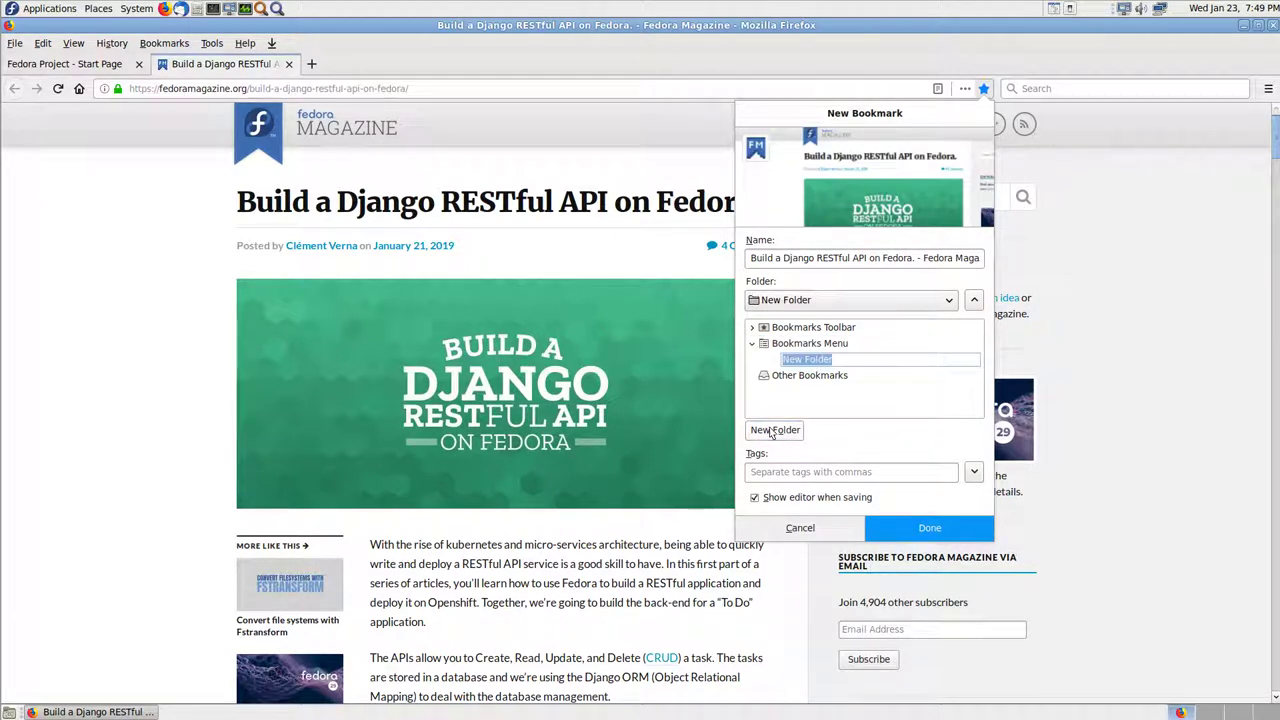
text(Fedora Linux)
key(Return)
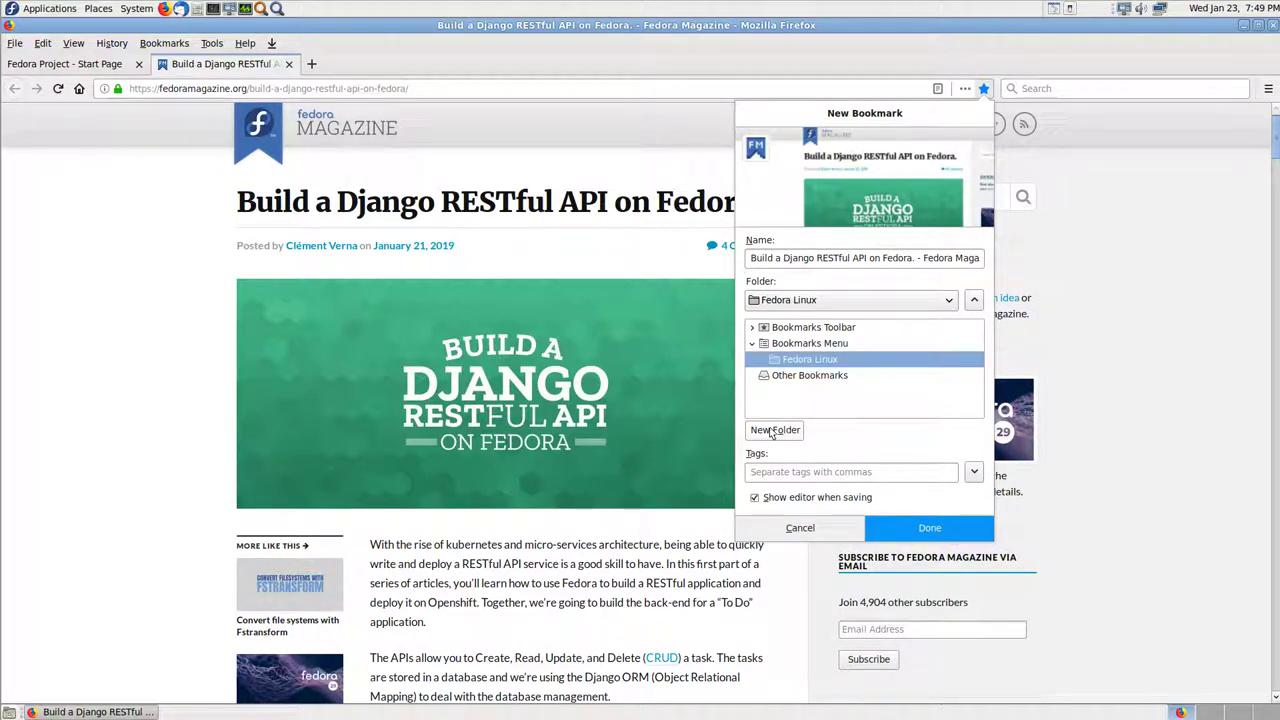
click(910, 528)
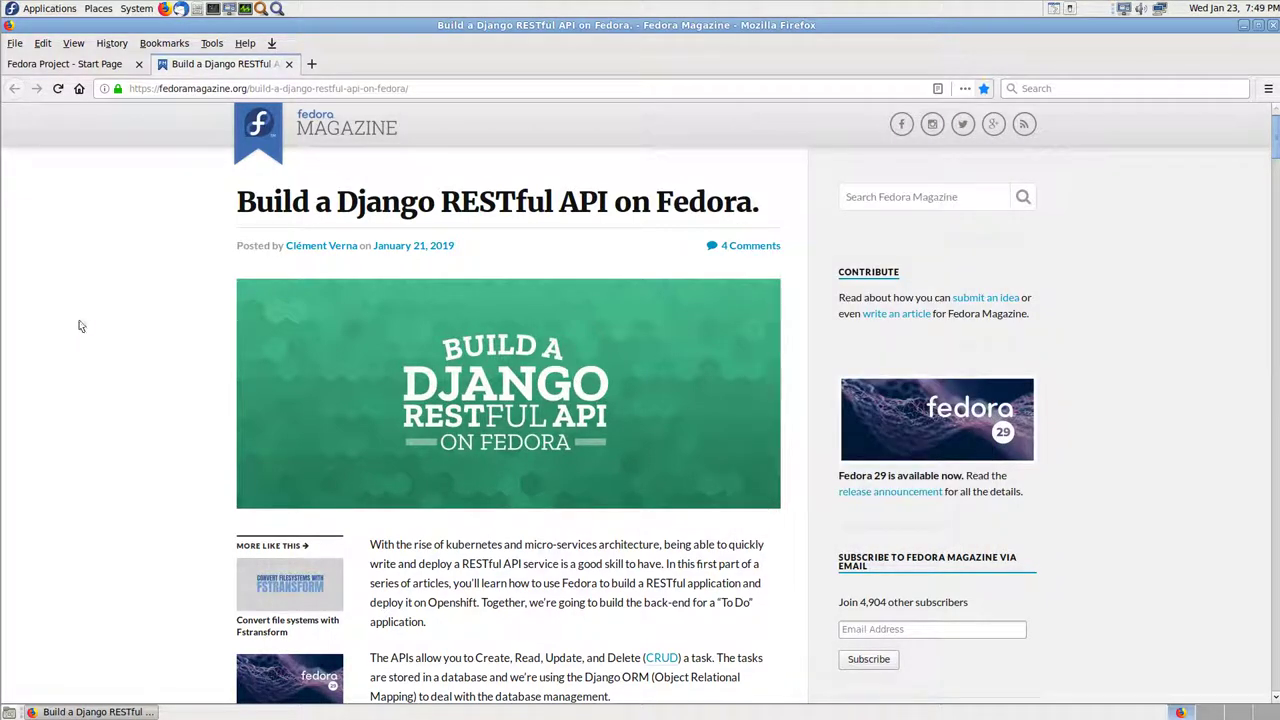
Close the Django article tab and Firefox, then leave the remote desktop's full screen with F11
click(288, 64)
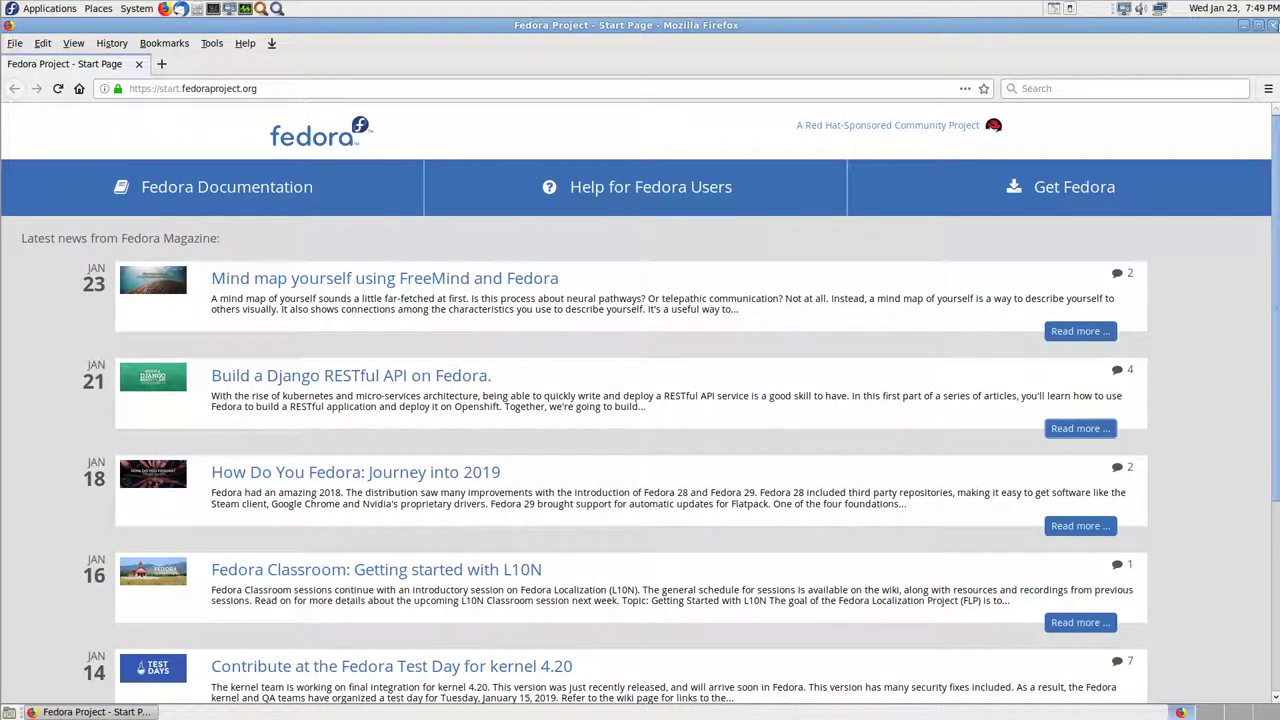
click(1274, 27)
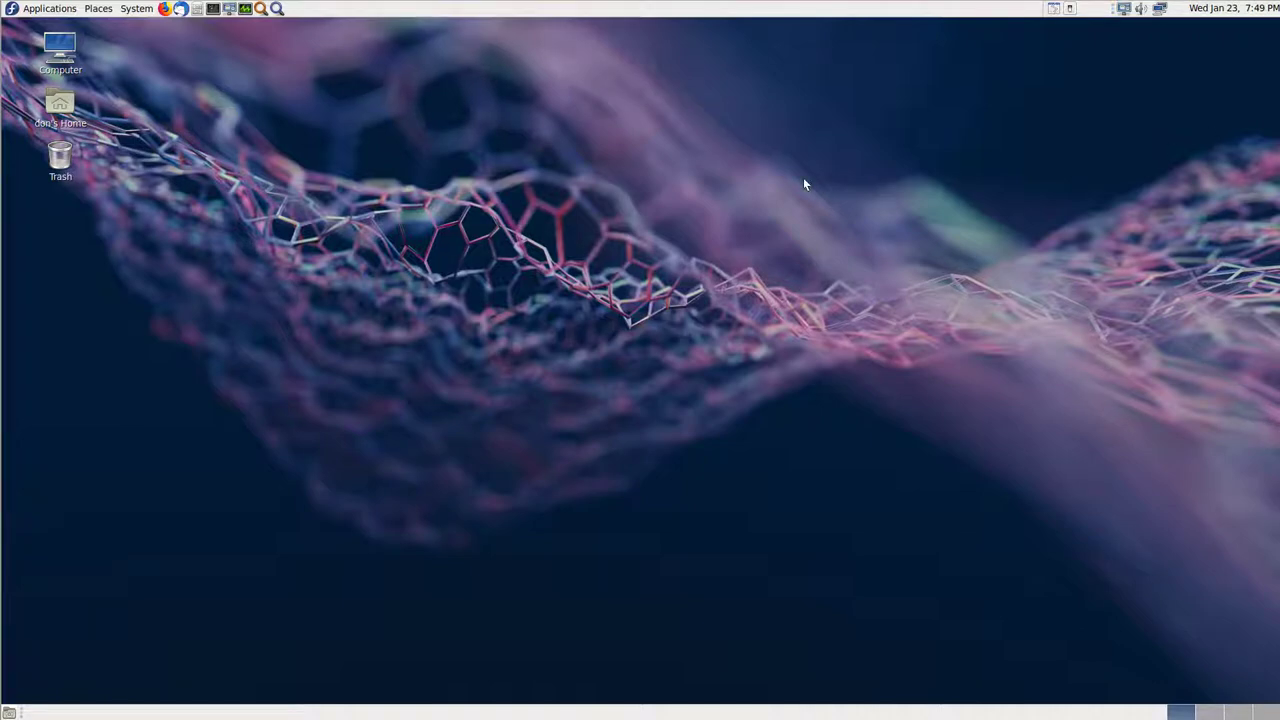
key(F11)
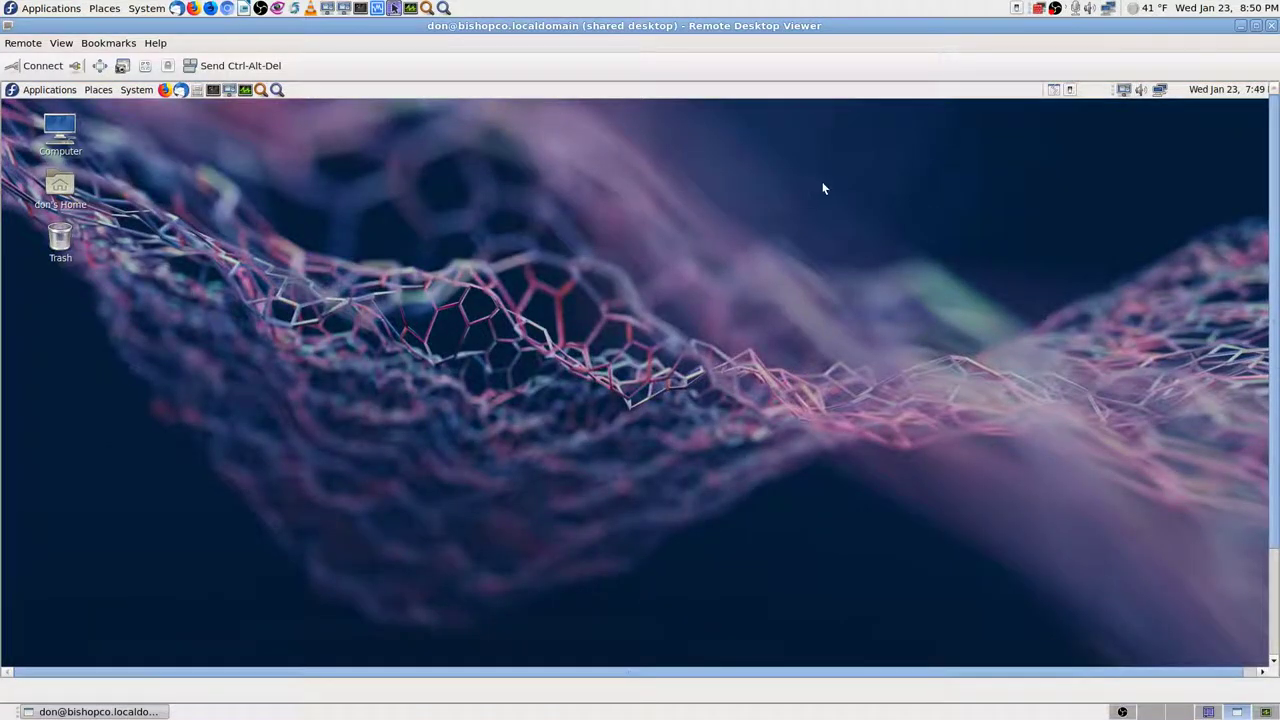
Close Remote Desktop Viewer, look over Krusader and the next workspace, then bring OBS Studio forward
click(1272, 26)
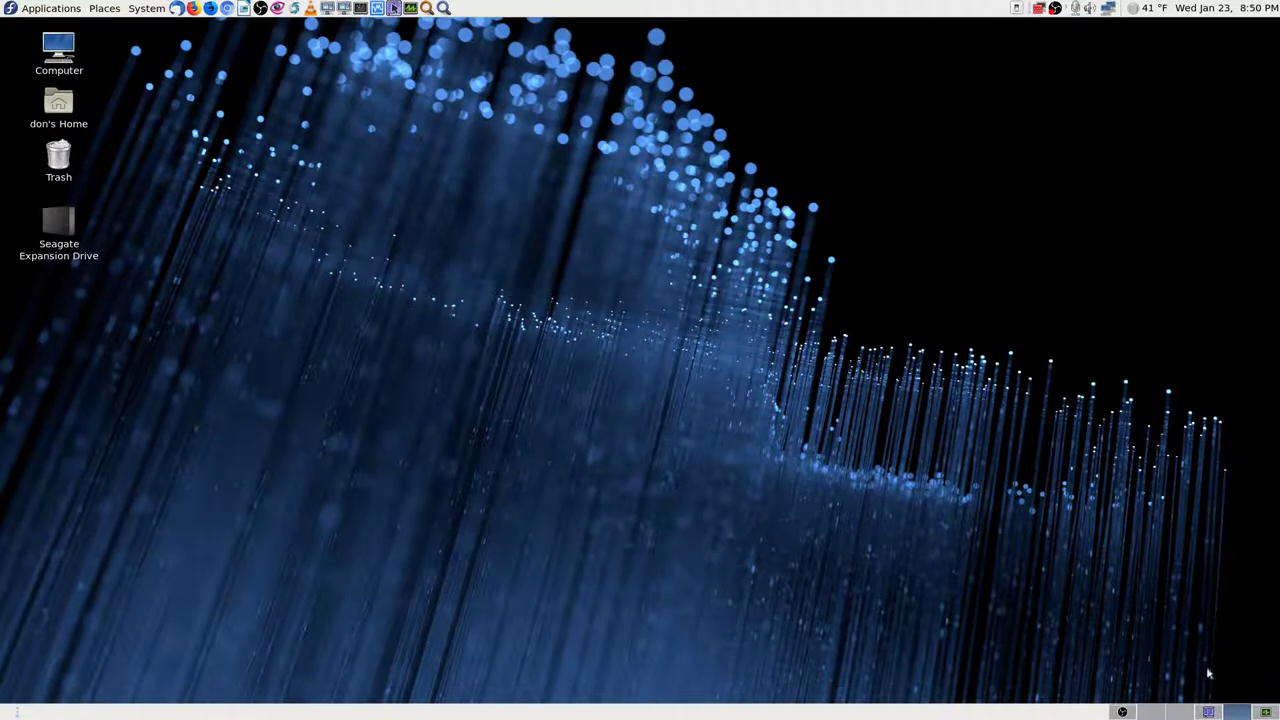
click(1123, 712)
click(1180, 712)
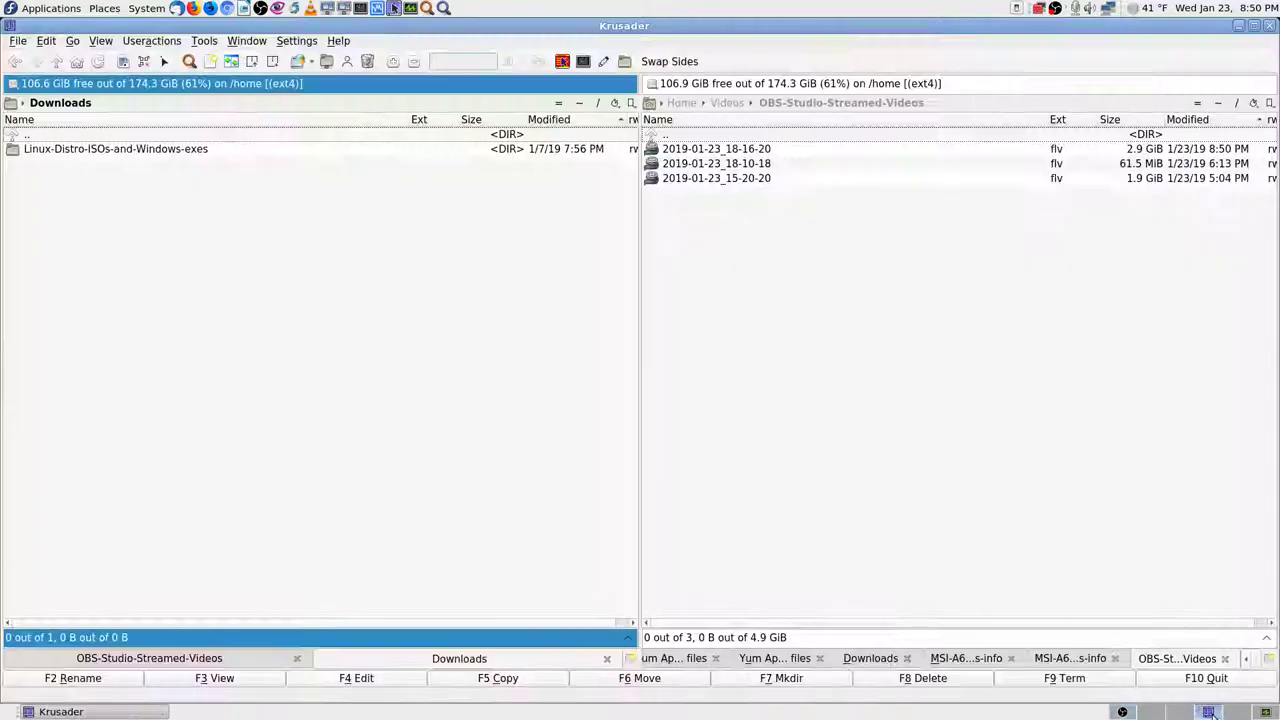
click(1237, 712)
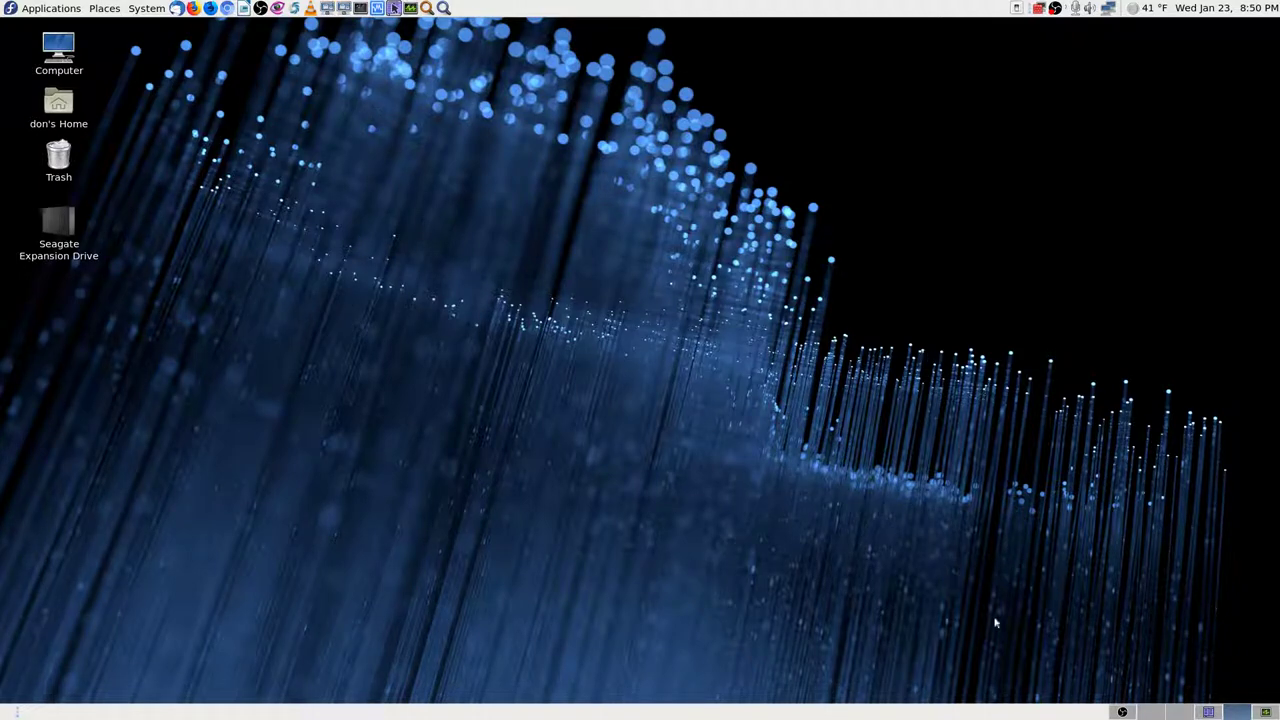
click(1123, 712)
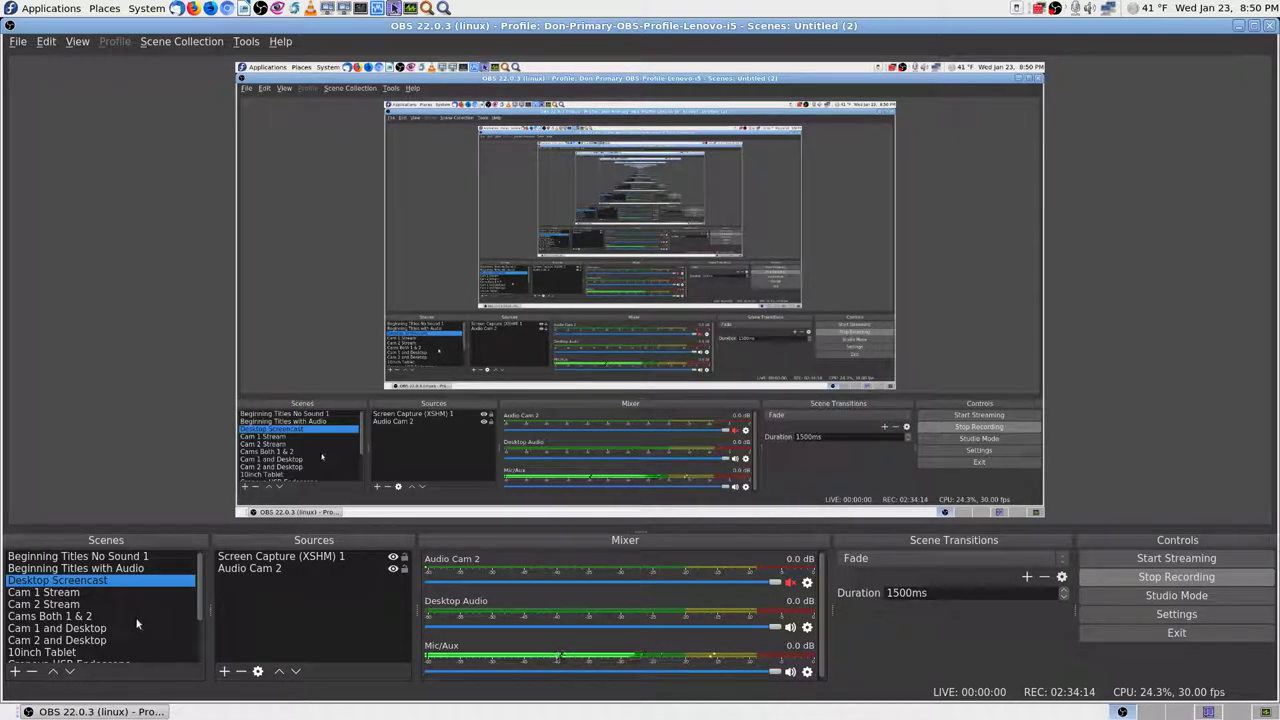
Show the desktop, restore the windows, and switch OBS Studio to the Cam 1 Stream scene
click(1233, 714)
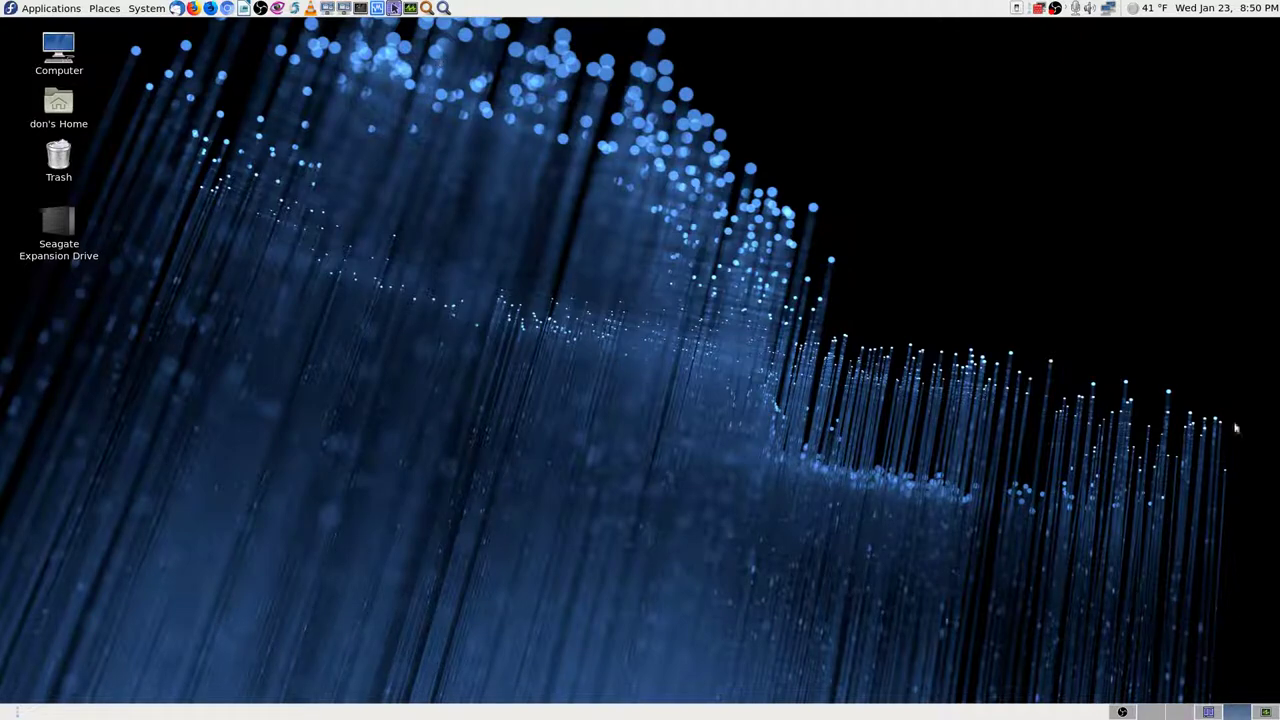
click(1210, 712)
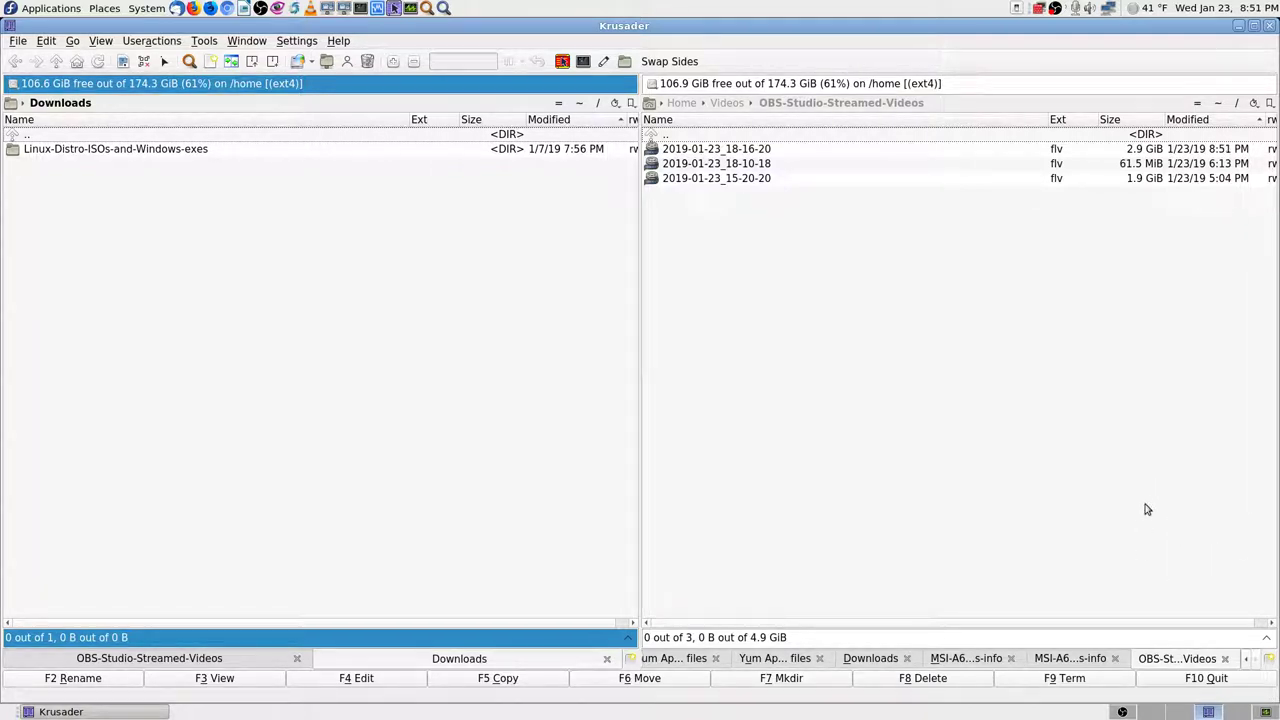
click(1122, 712)
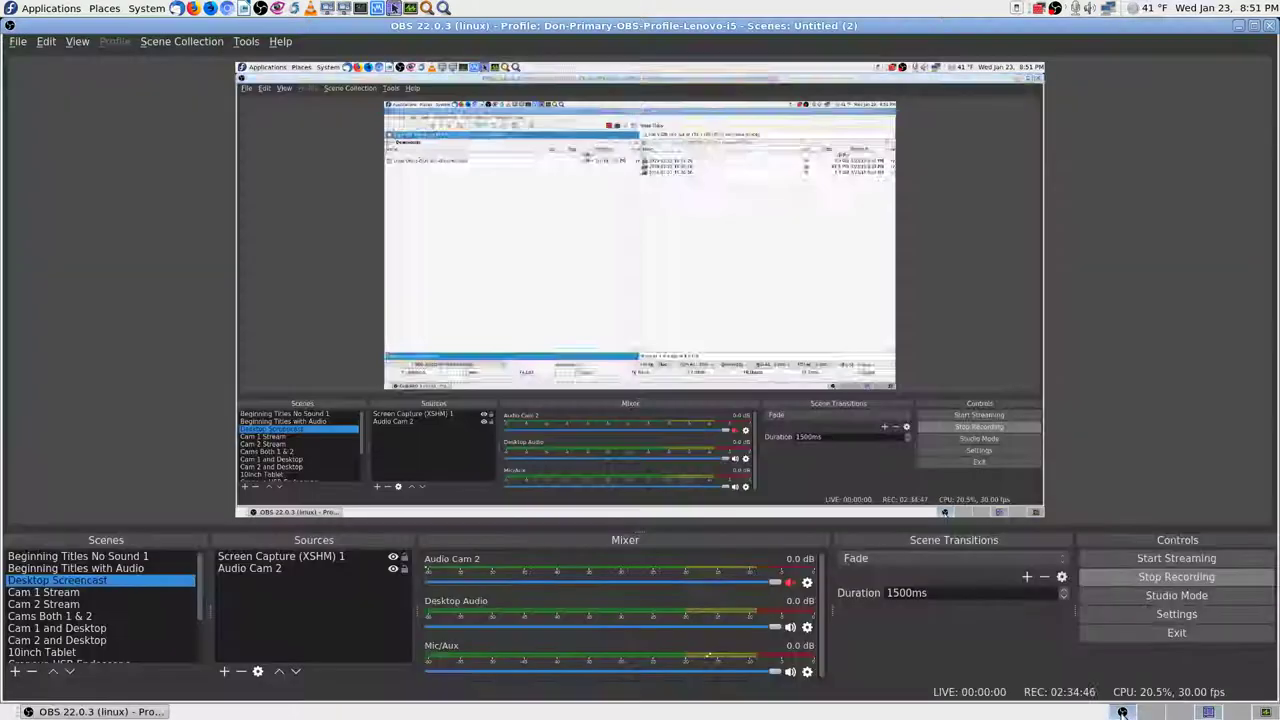
click(80, 592)
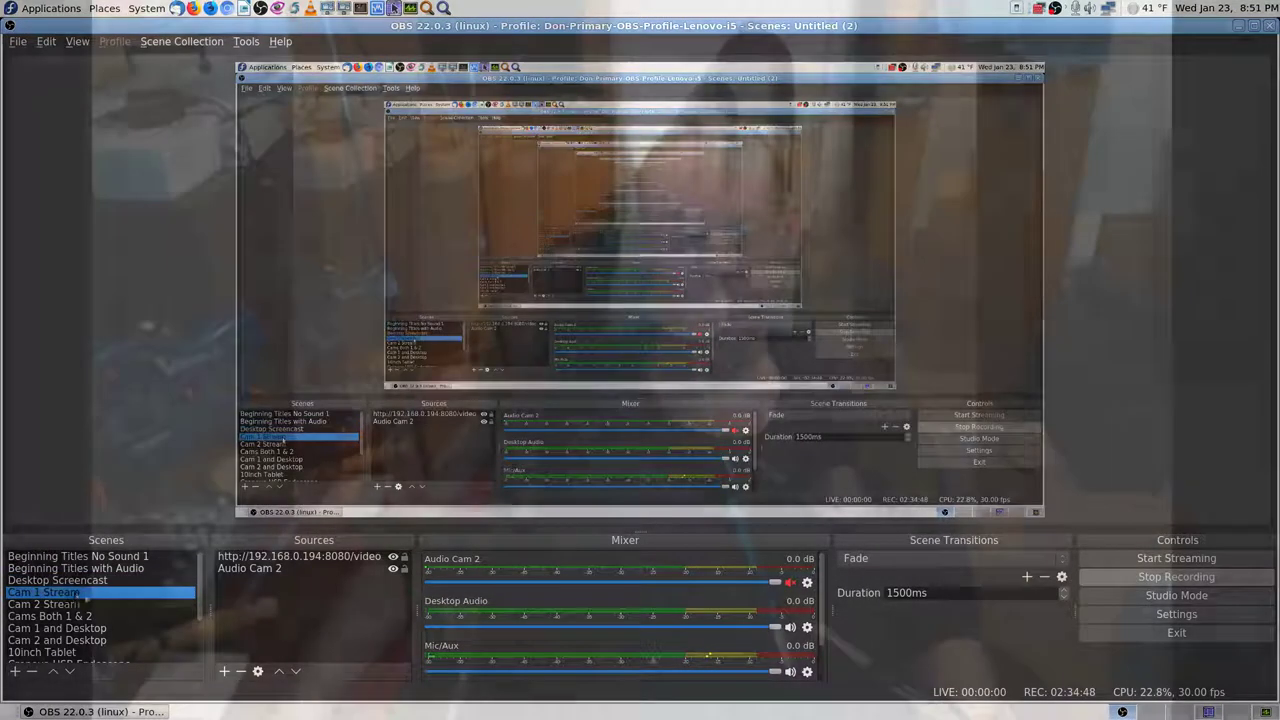